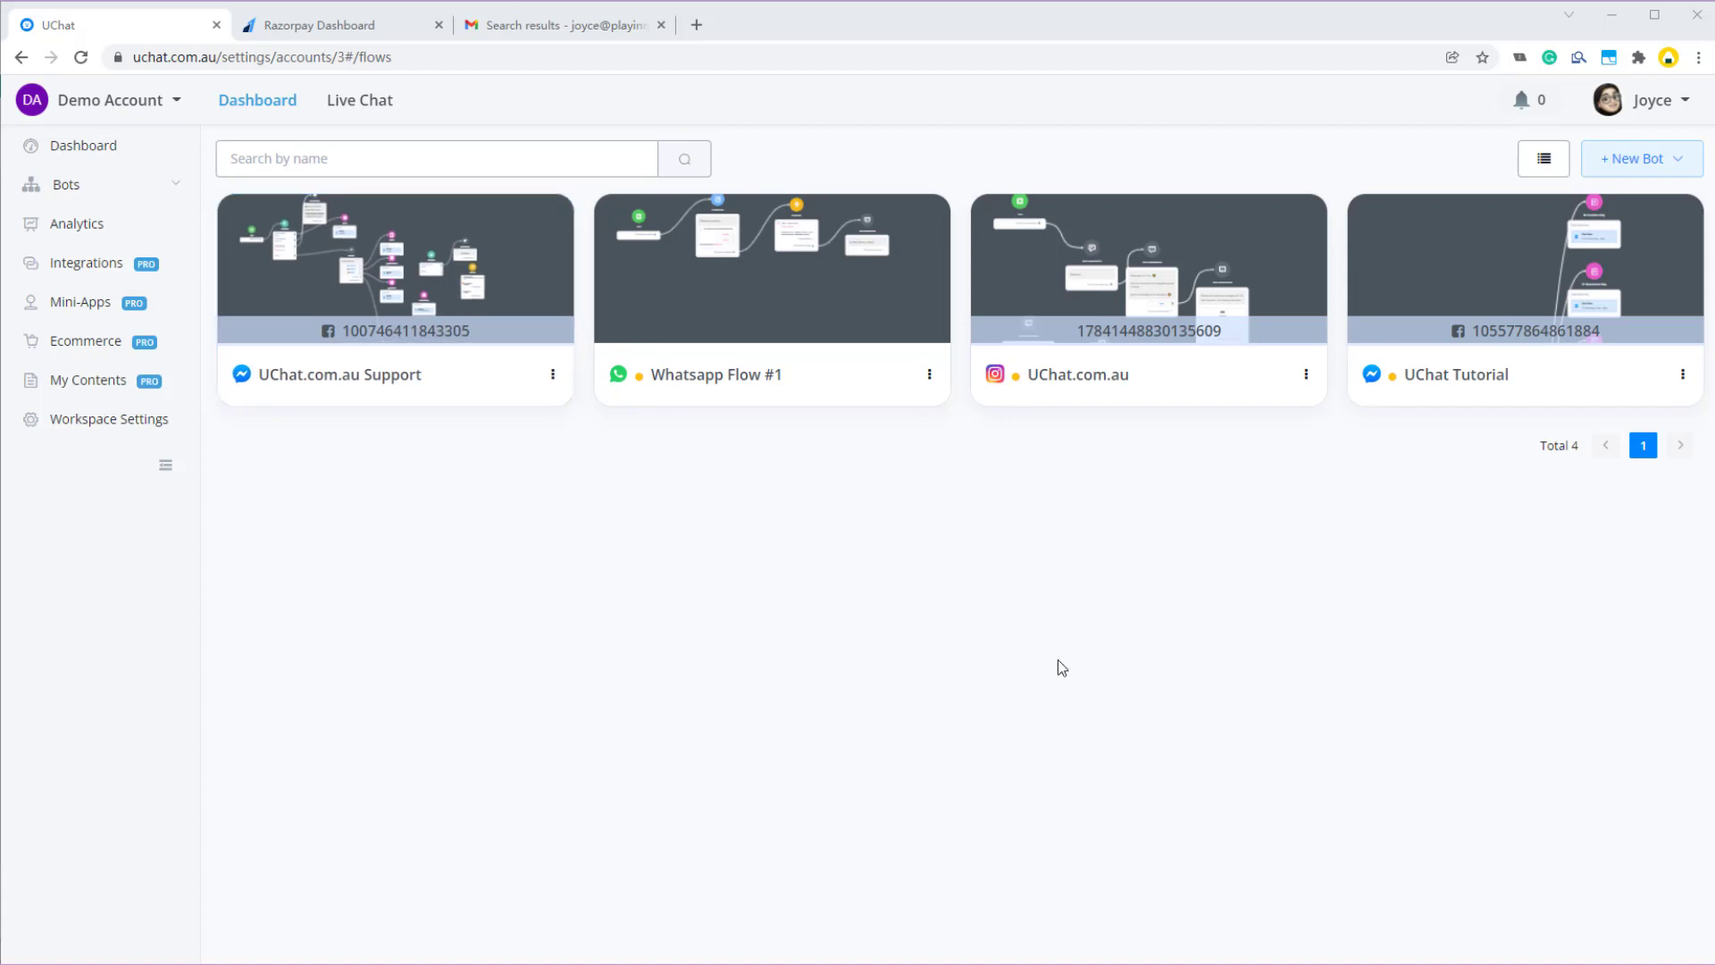
- Install the Razorpay - India Payment Gateway mini-app from the Mini-Apps catalogue, then go to the Razorpay dashboard
{"action": "left_click", "coordinate": [71, 304]}
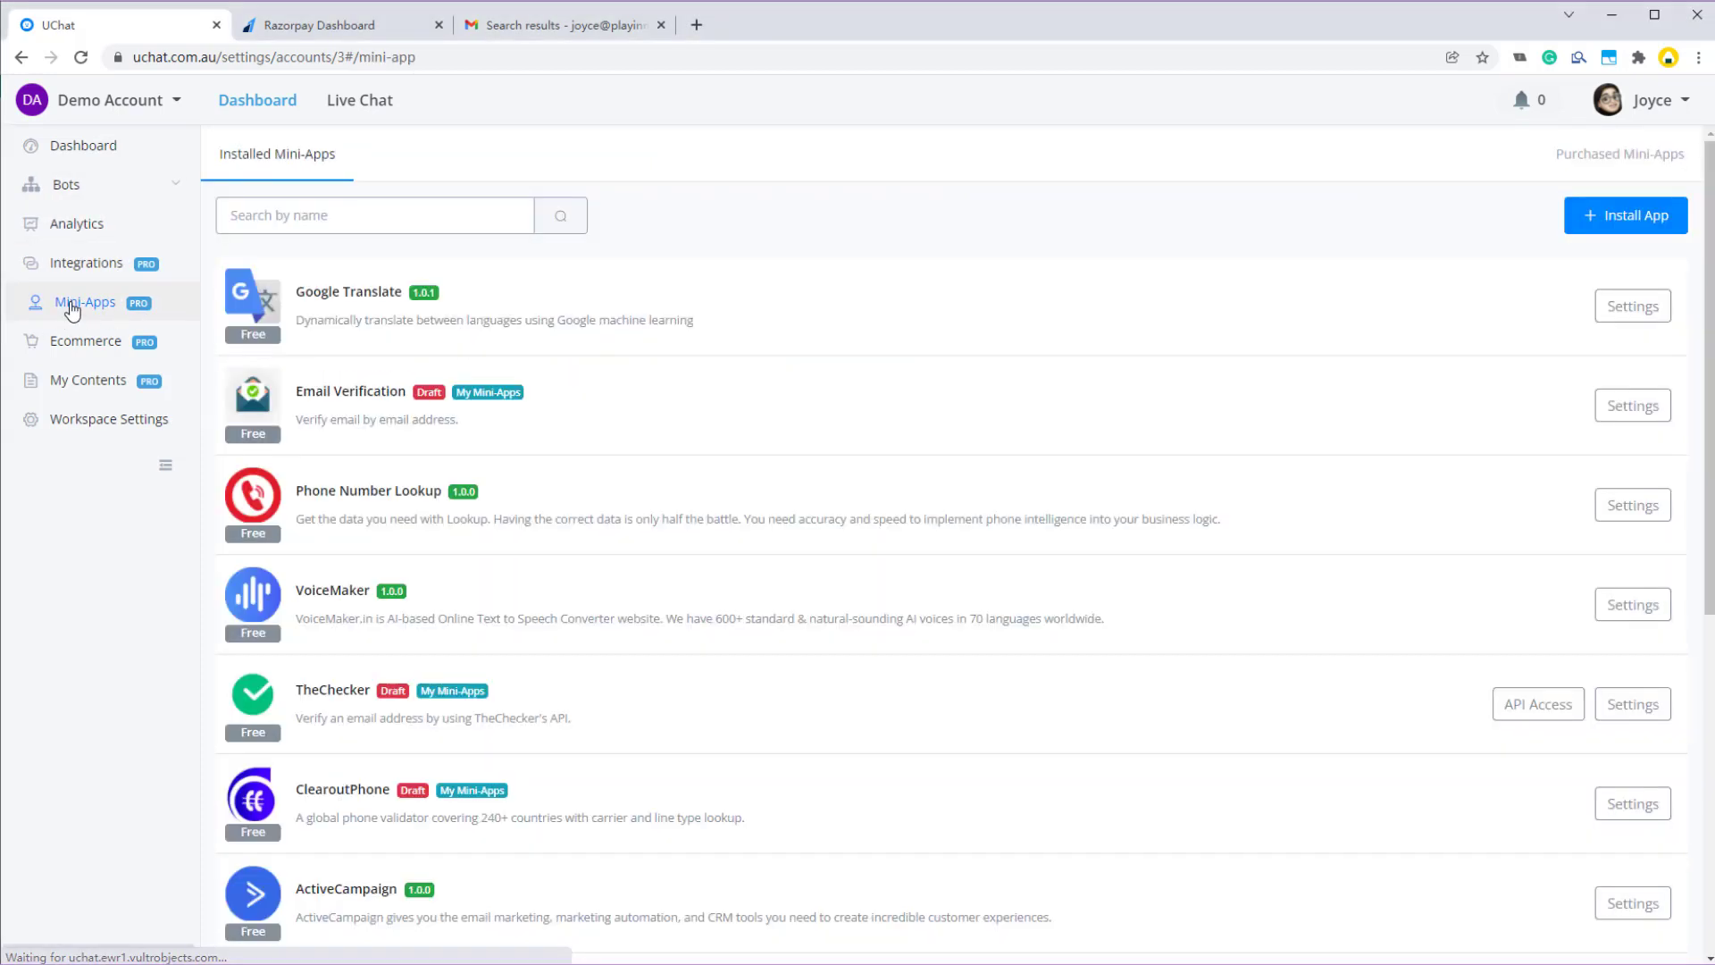
{"action": "left_click", "coordinate": [1624, 224]}
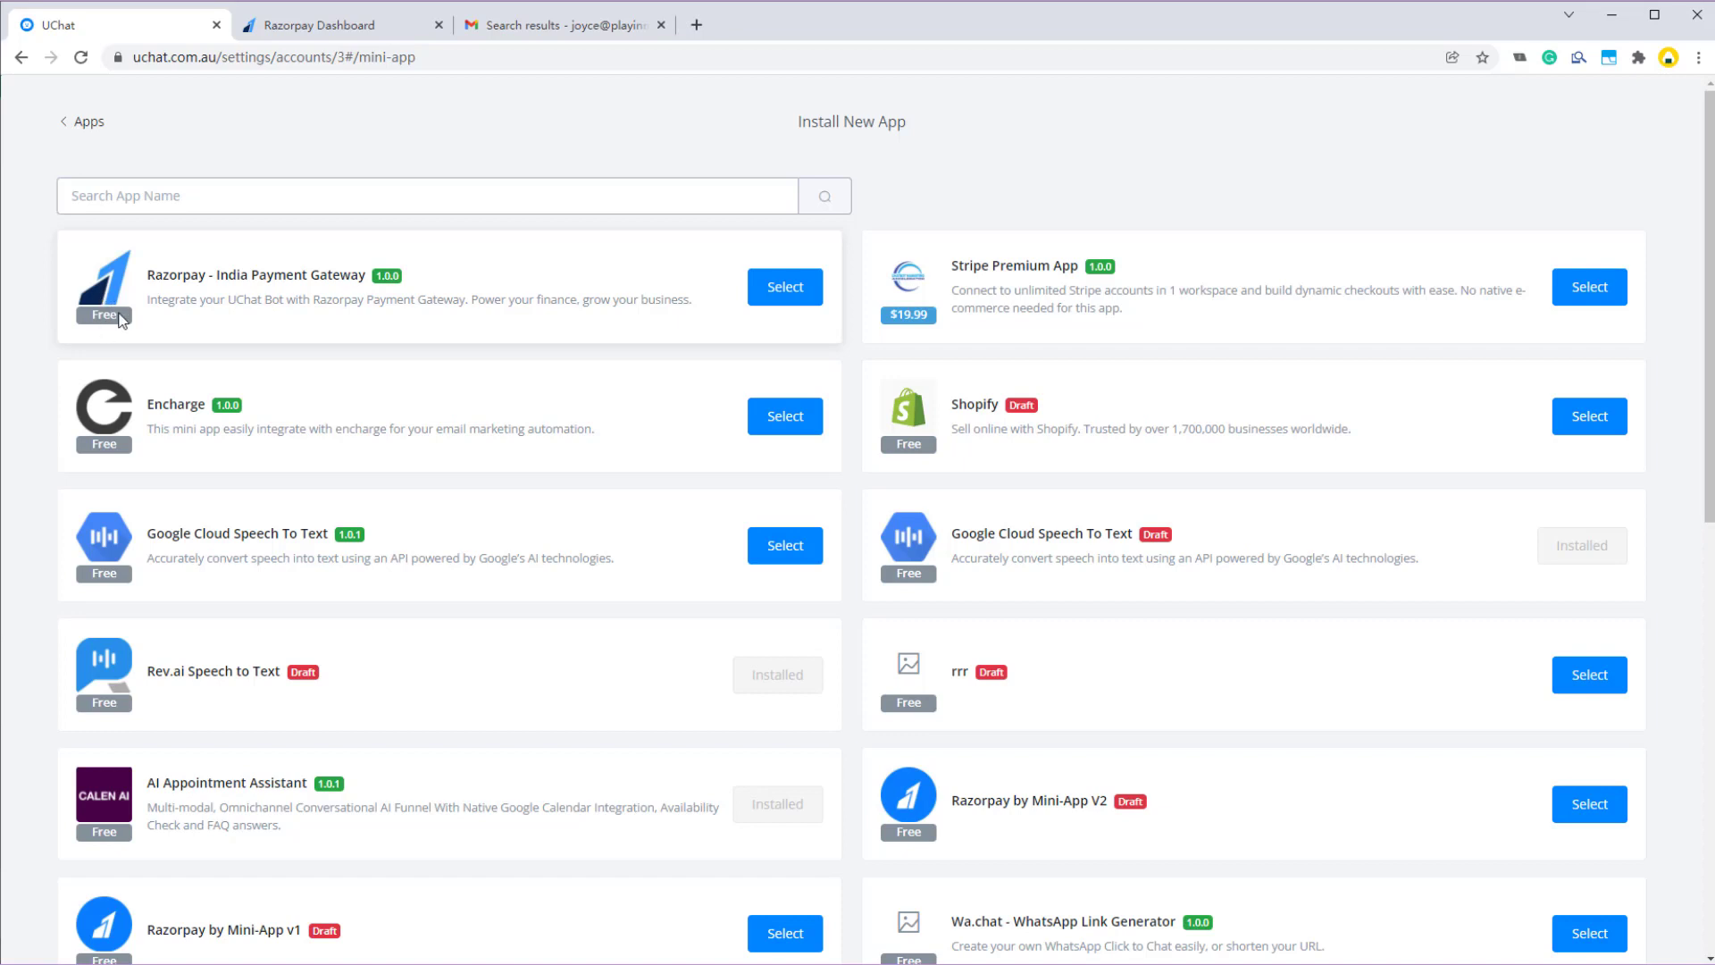
{"action": "left_click", "coordinate": [795, 302]}
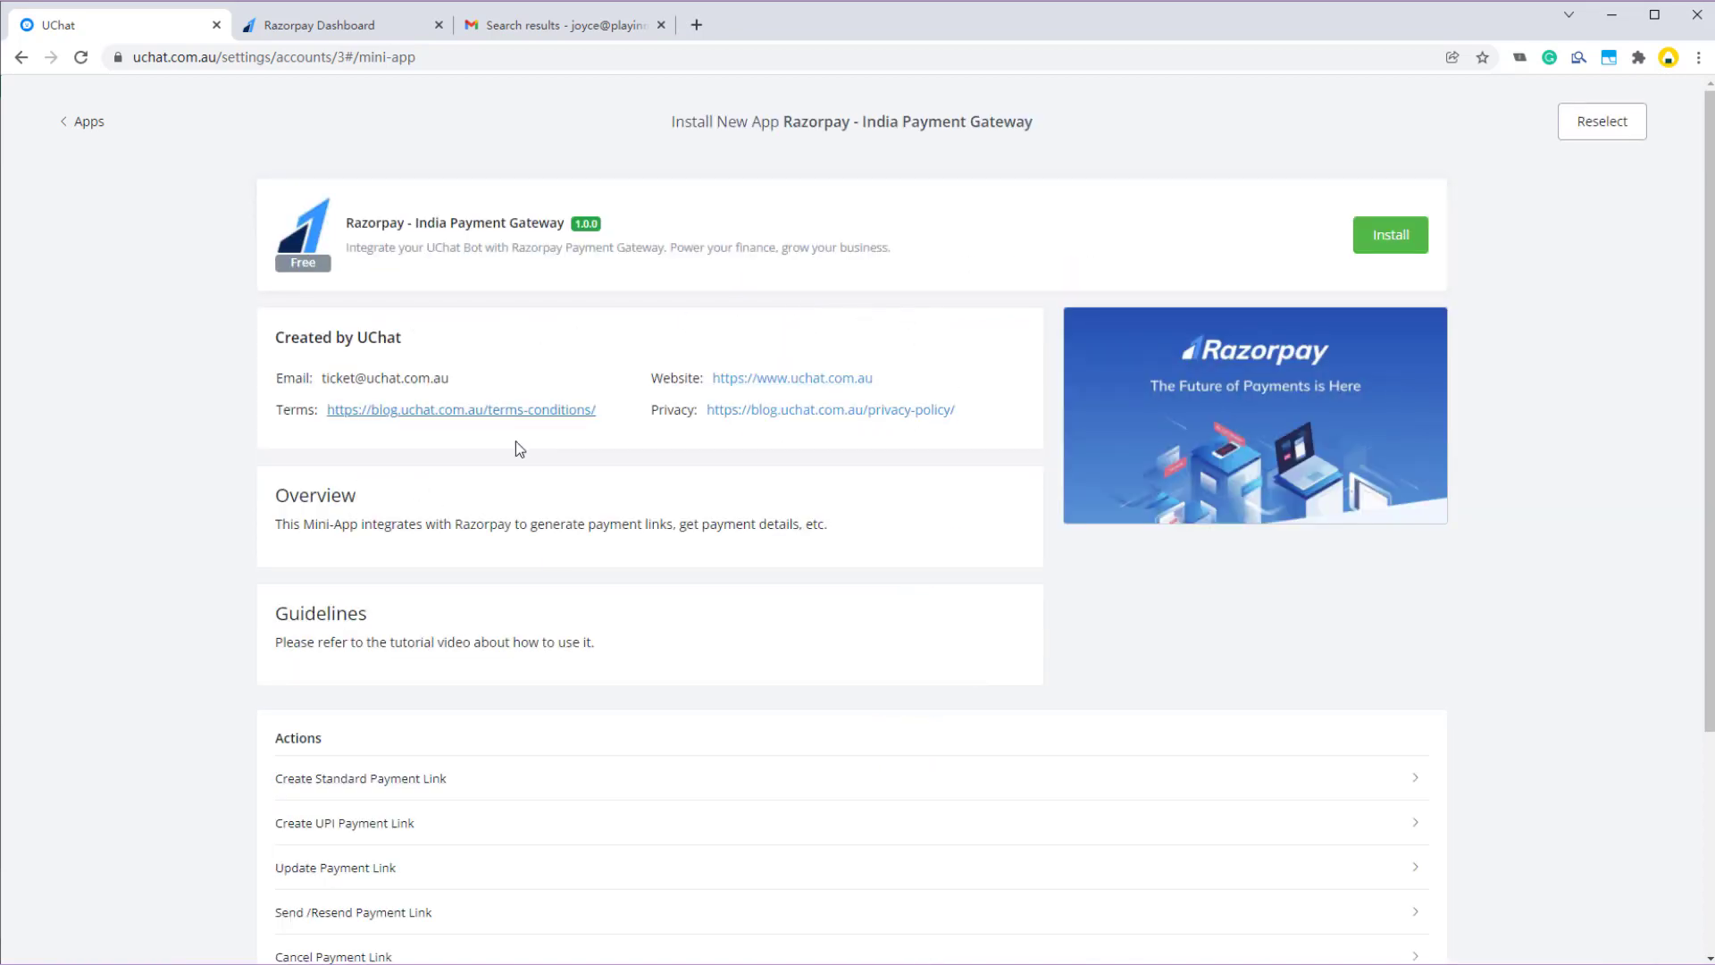
{"action": "scroll", "coordinate": [421, 459], "scroll_direction": "down", "scroll_amount": 1}
{"action": "scroll", "coordinate": [481, 627], "scroll_direction": "down", "scroll_amount": 2}
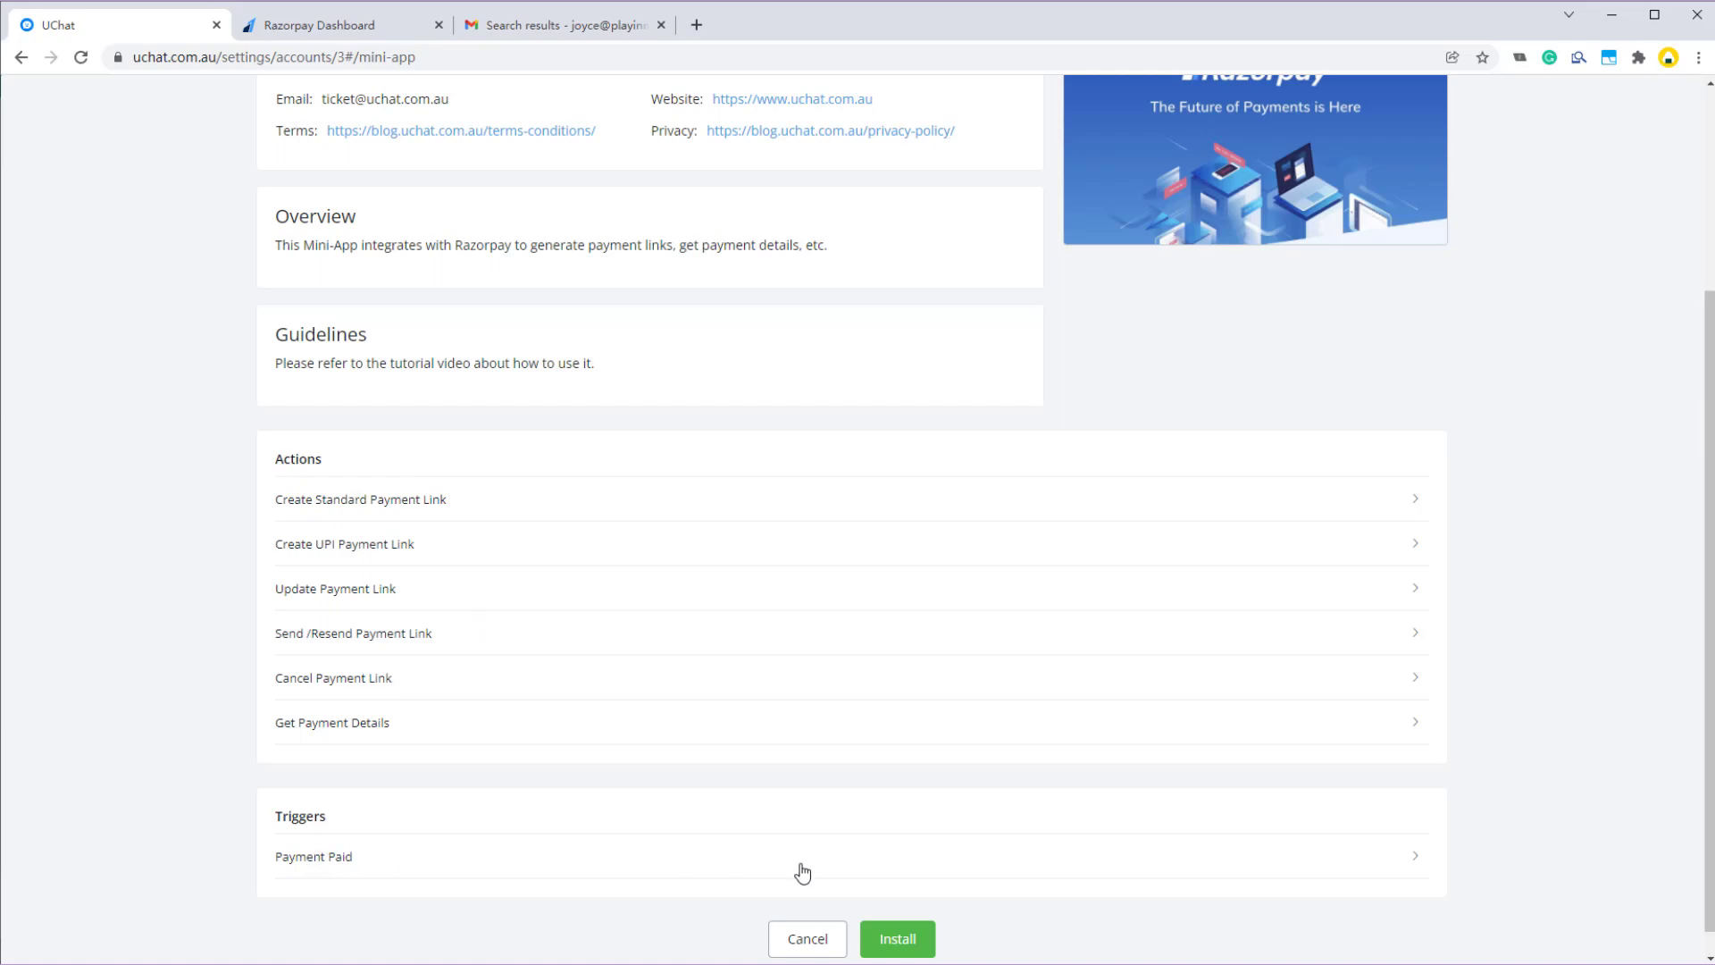
{"action": "left_click", "coordinate": [911, 951]}
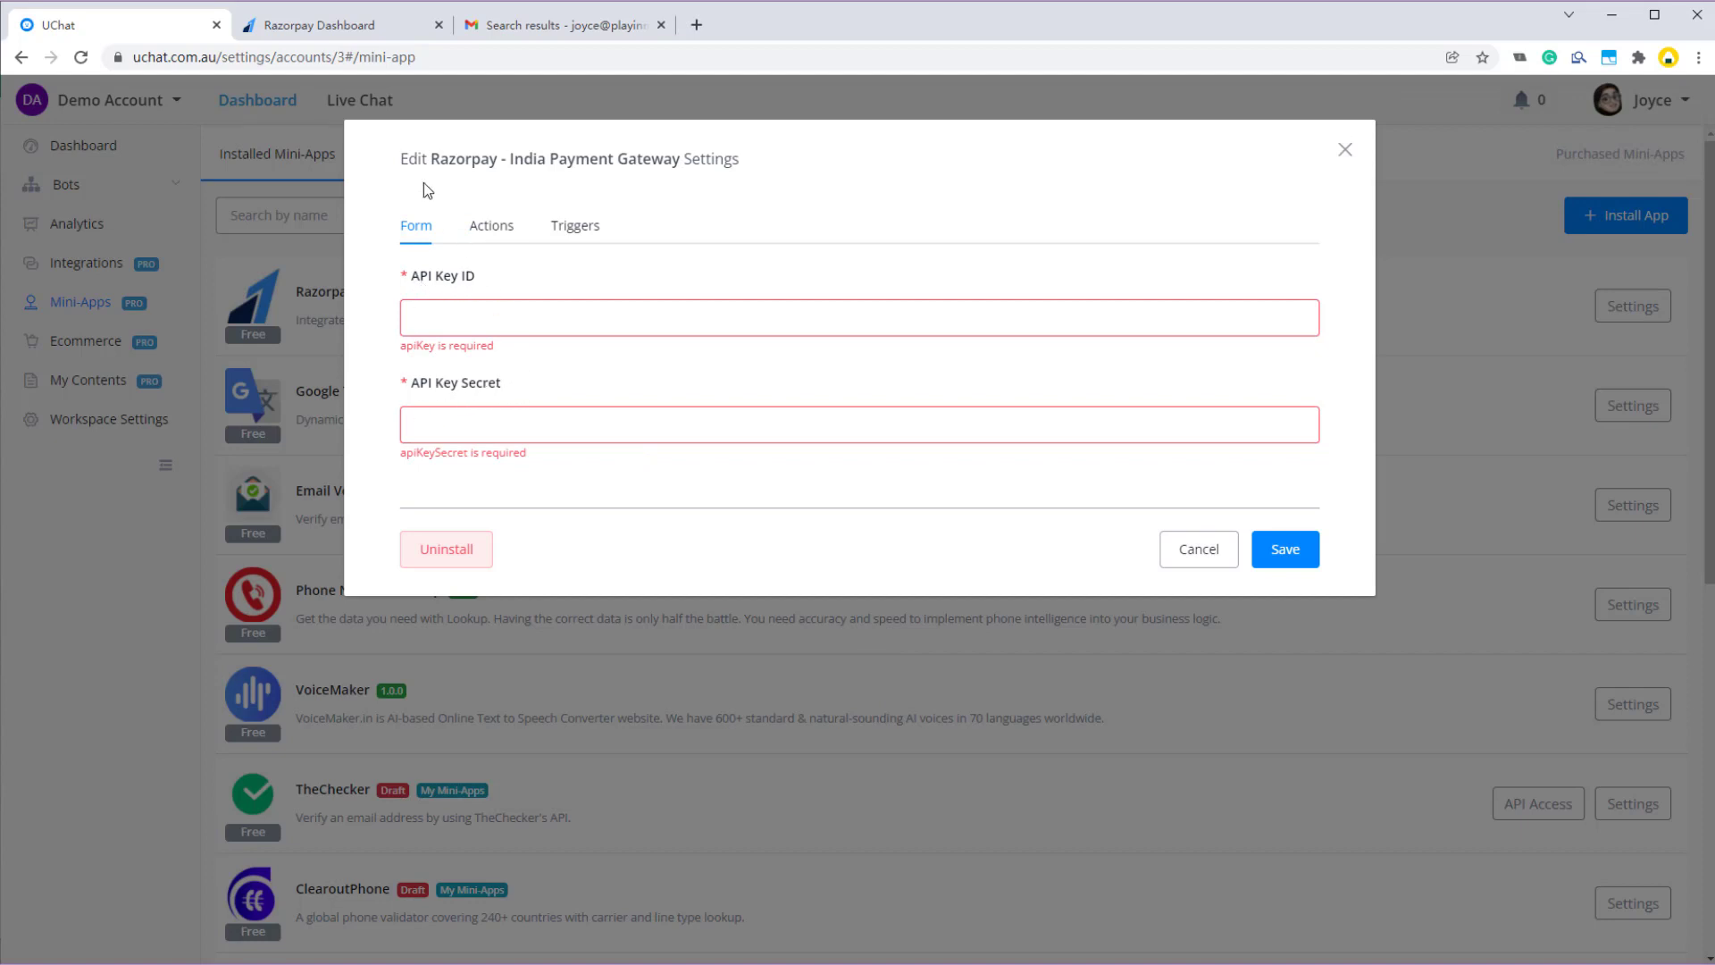
{"action": "left_click", "coordinate": [327, 27]}
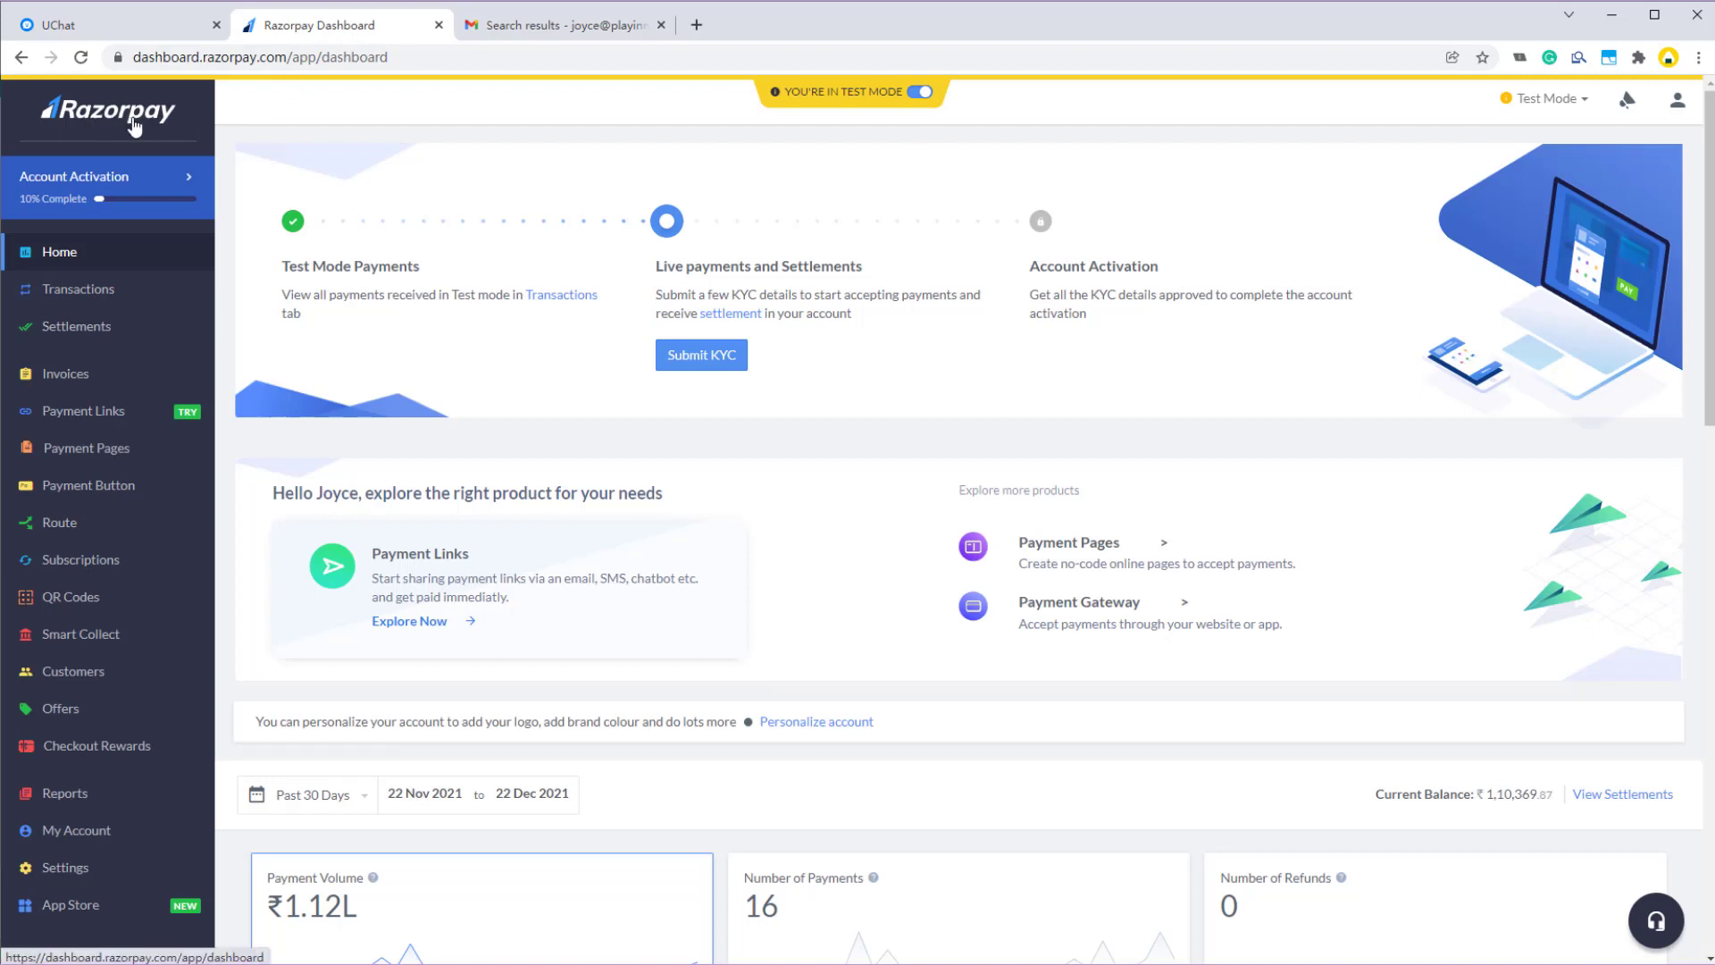
- Regenerate the Razorpay test API key, deactivating the old key immediately, and copy the new Key Id
{"action": "left_click", "coordinate": [90, 868]}
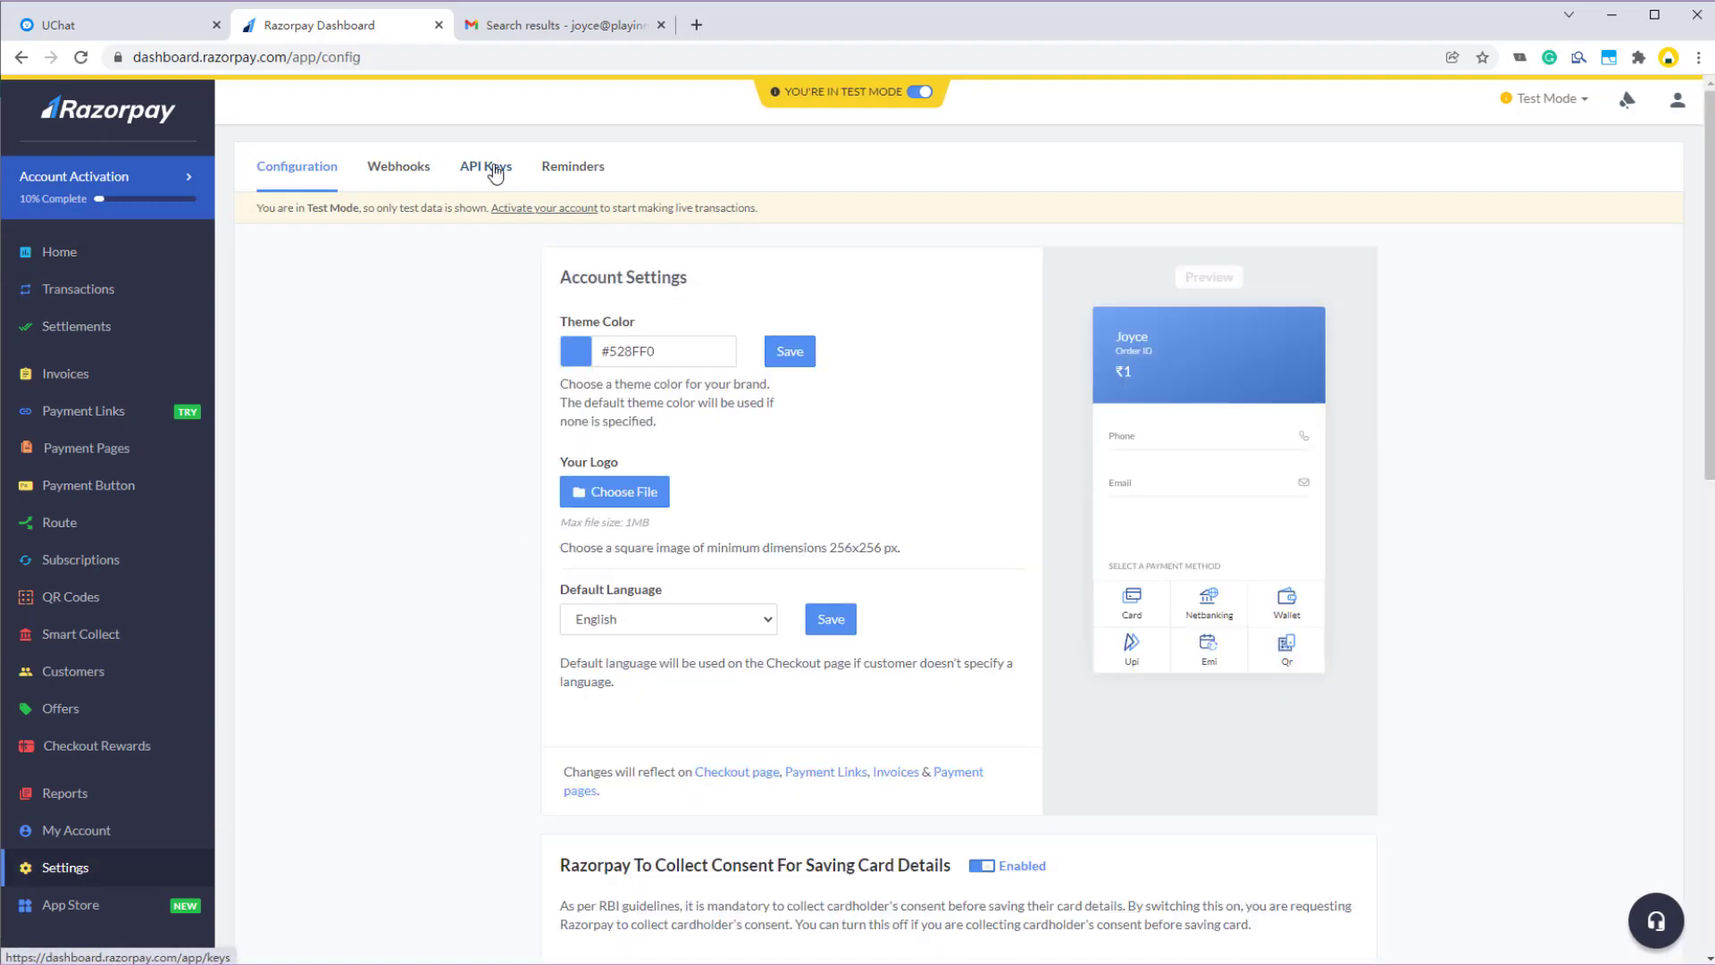
{"action": "left_click", "coordinate": [496, 171]}
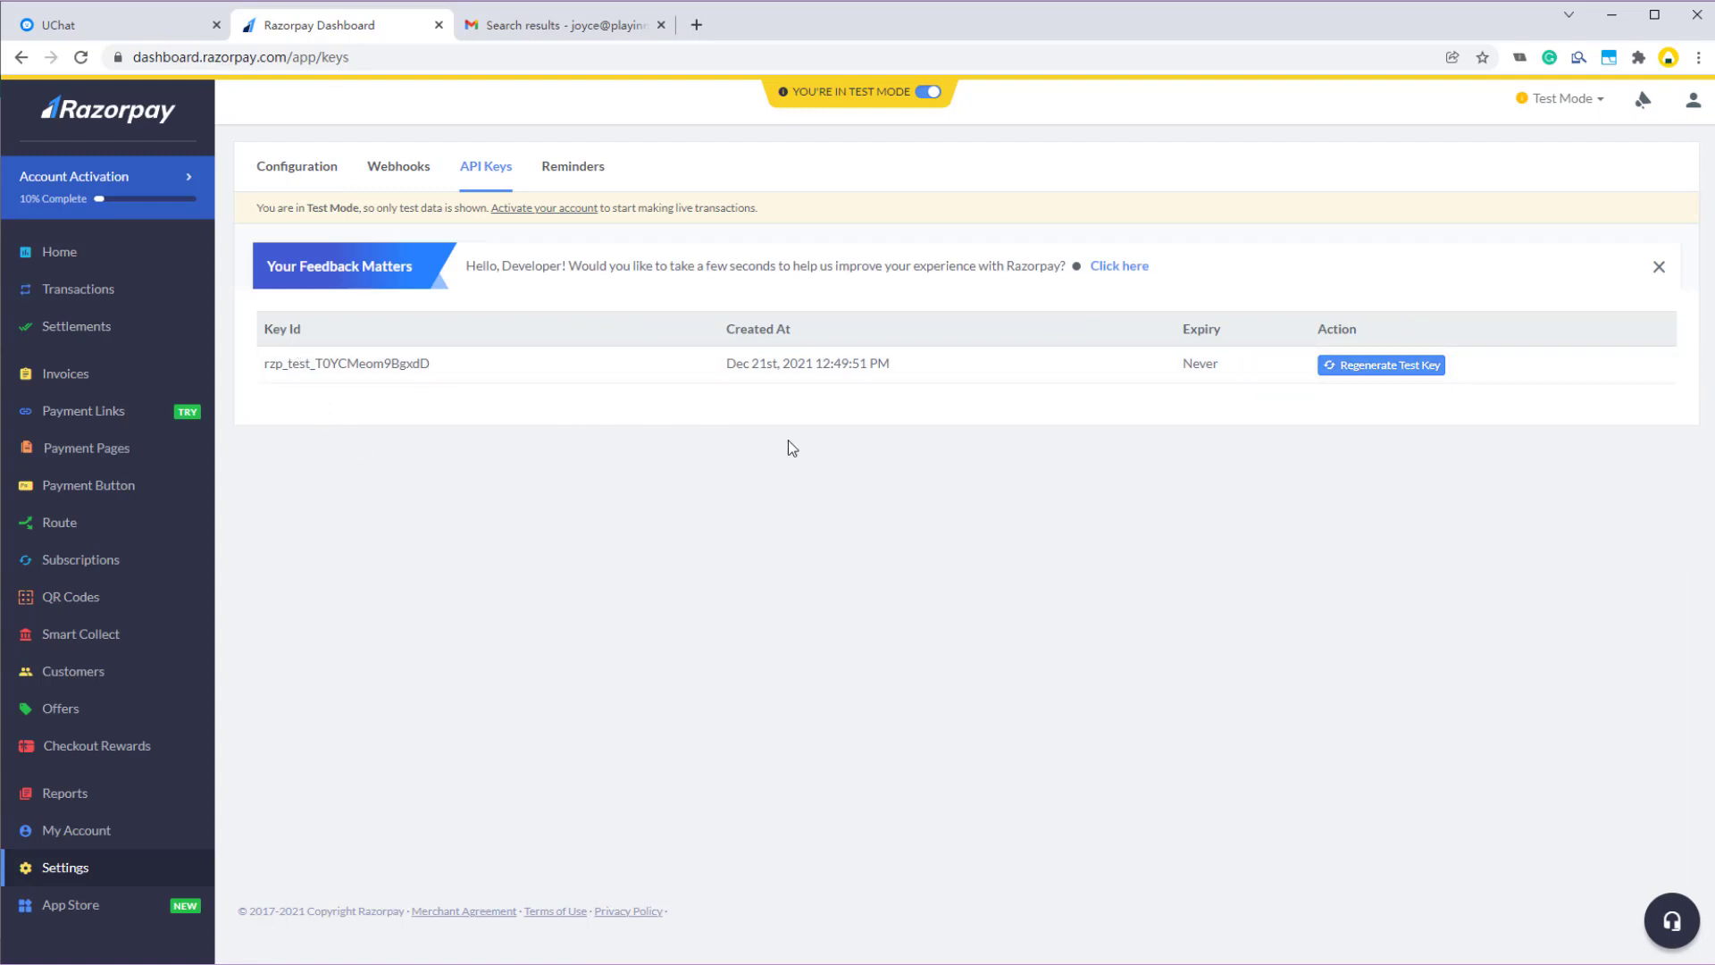
{"action": "left_click", "coordinate": [1359, 373]}
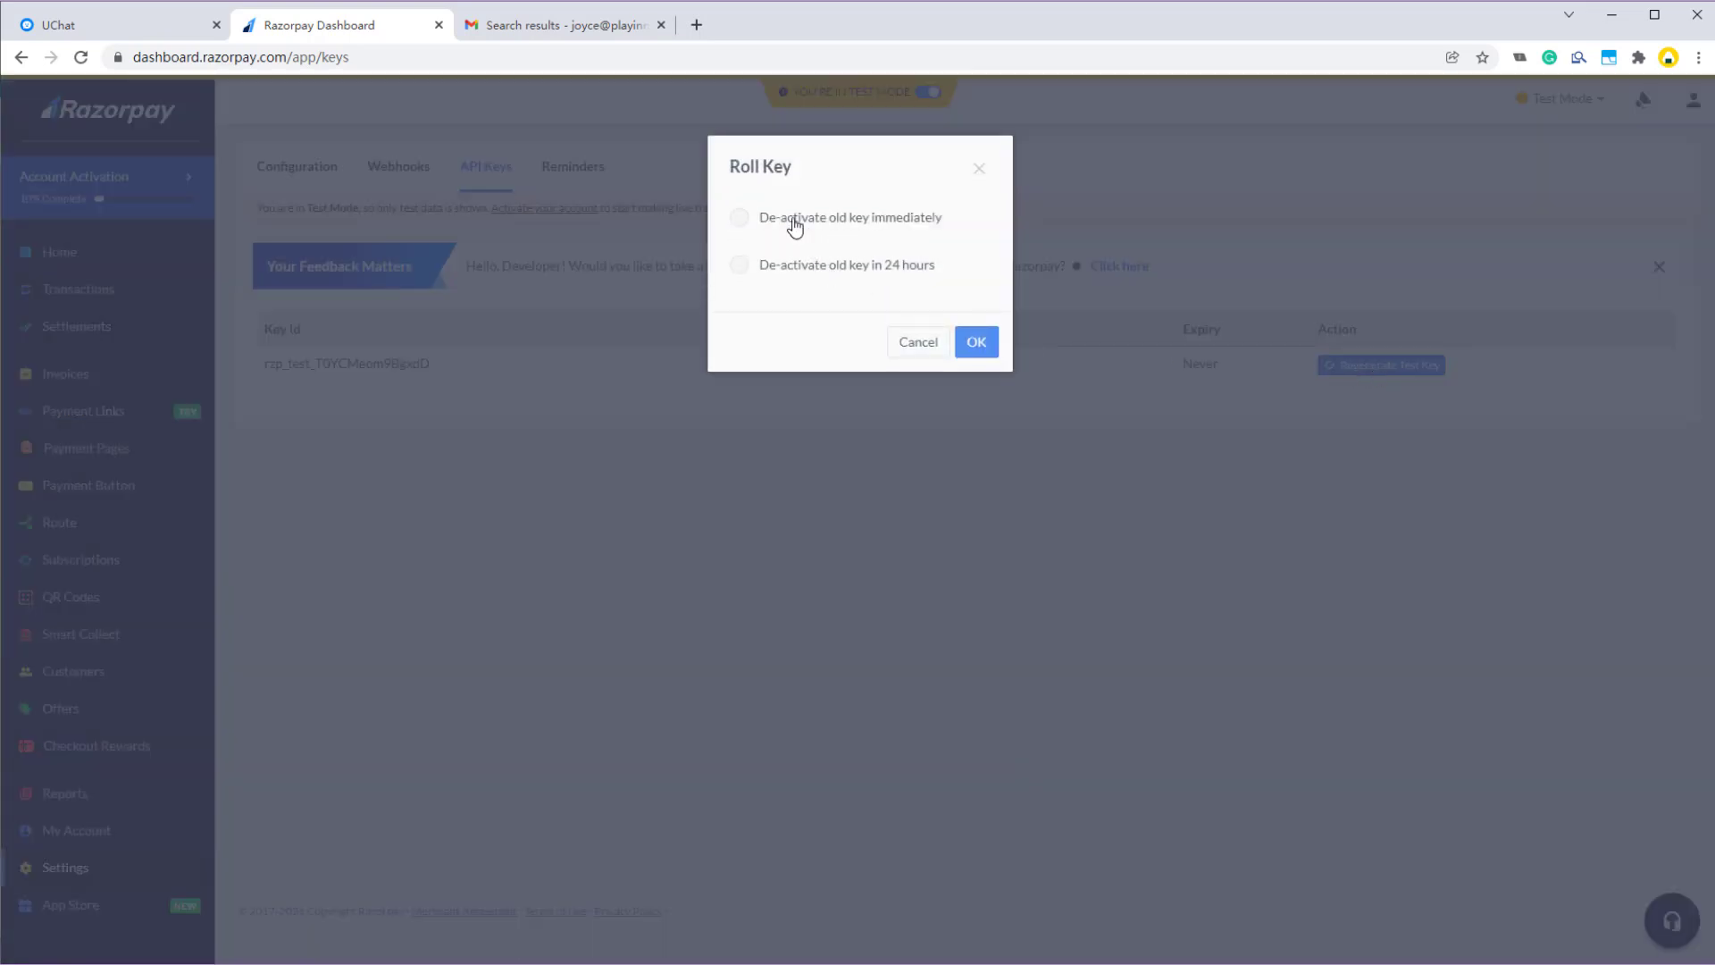
{"action": "left_click", "coordinate": [795, 223]}
{"action": "left_click", "coordinate": [977, 341]}
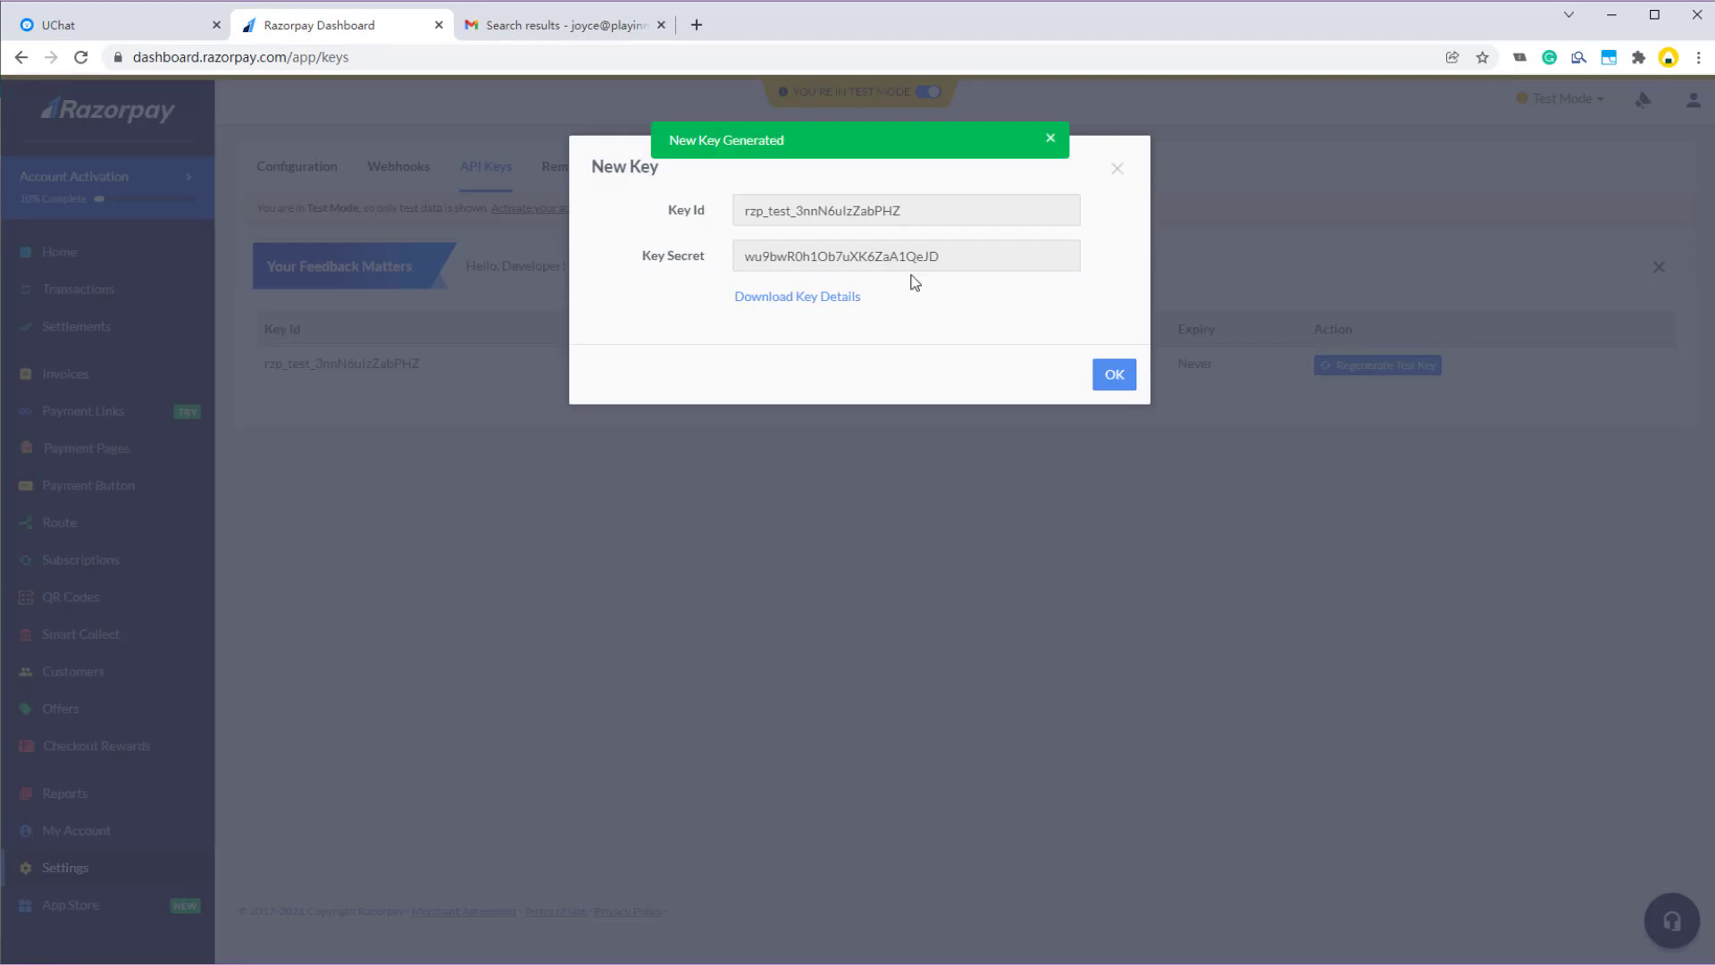
{"action": "double_click", "coordinate": [846, 215]}
{"action": "key", "text": "ctrl+c"}
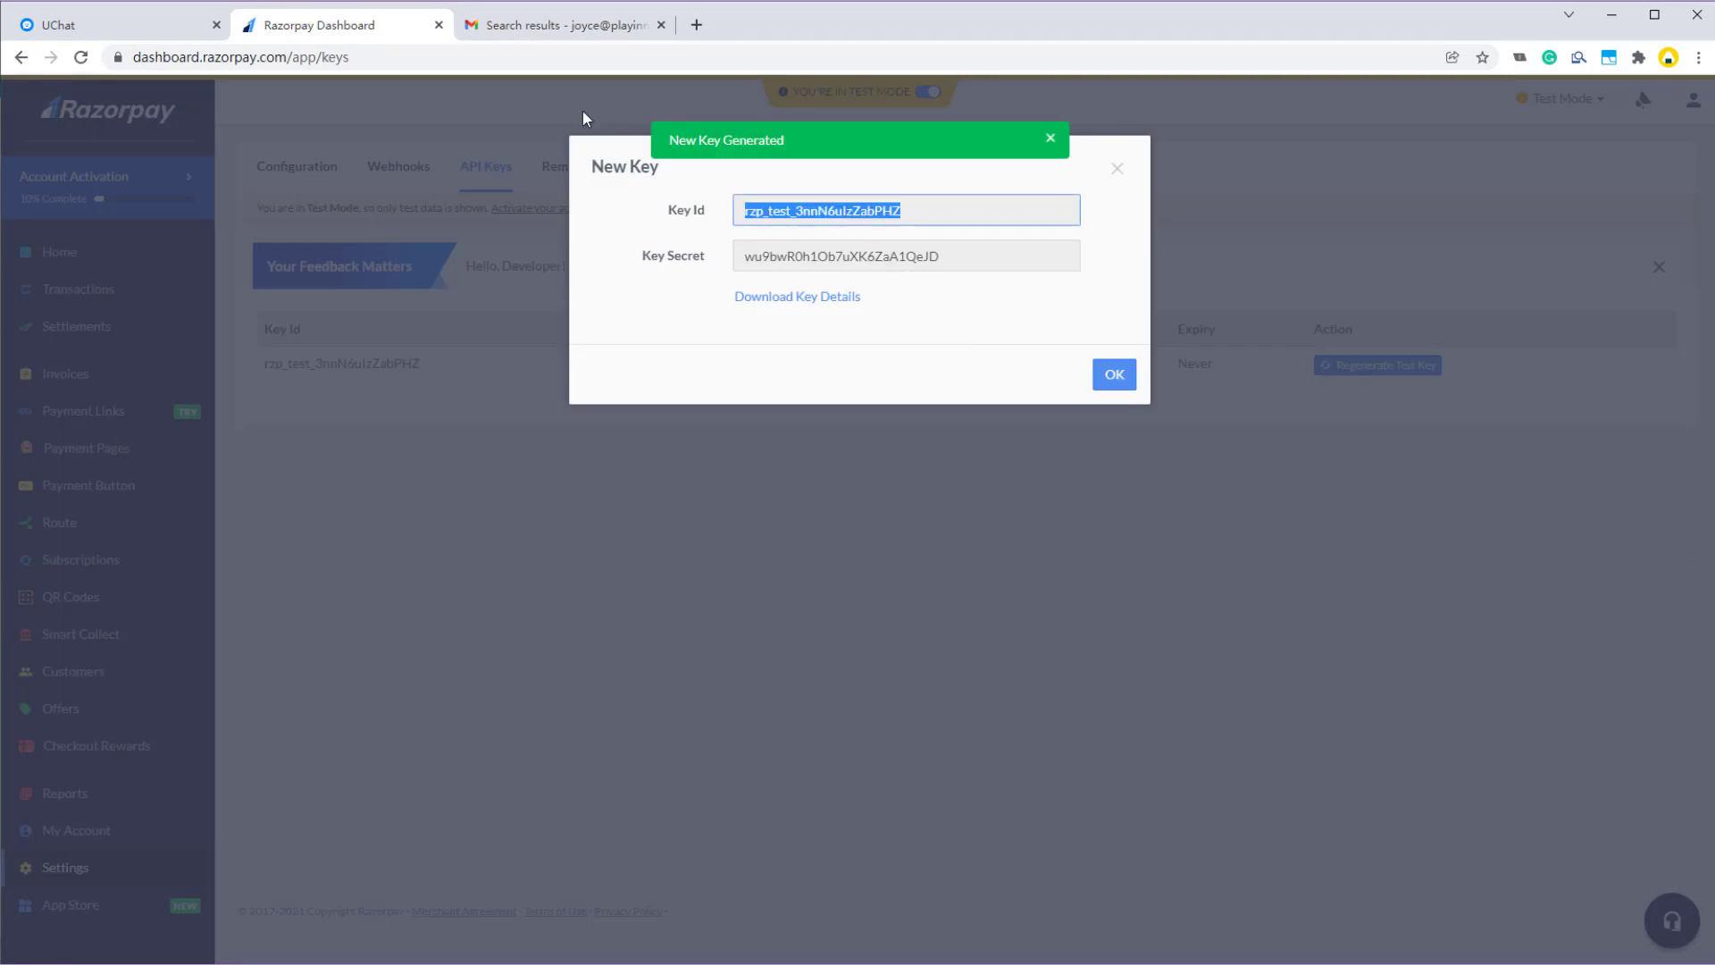
{"action": "left_click", "coordinate": [87, 16]}
- Paste the new Razorpay Key Id and Key Secret into the mini-app's API key fields
{"action": "left_click", "coordinate": [590, 309]}
{"action": "key", "text": "ctrl+v"}
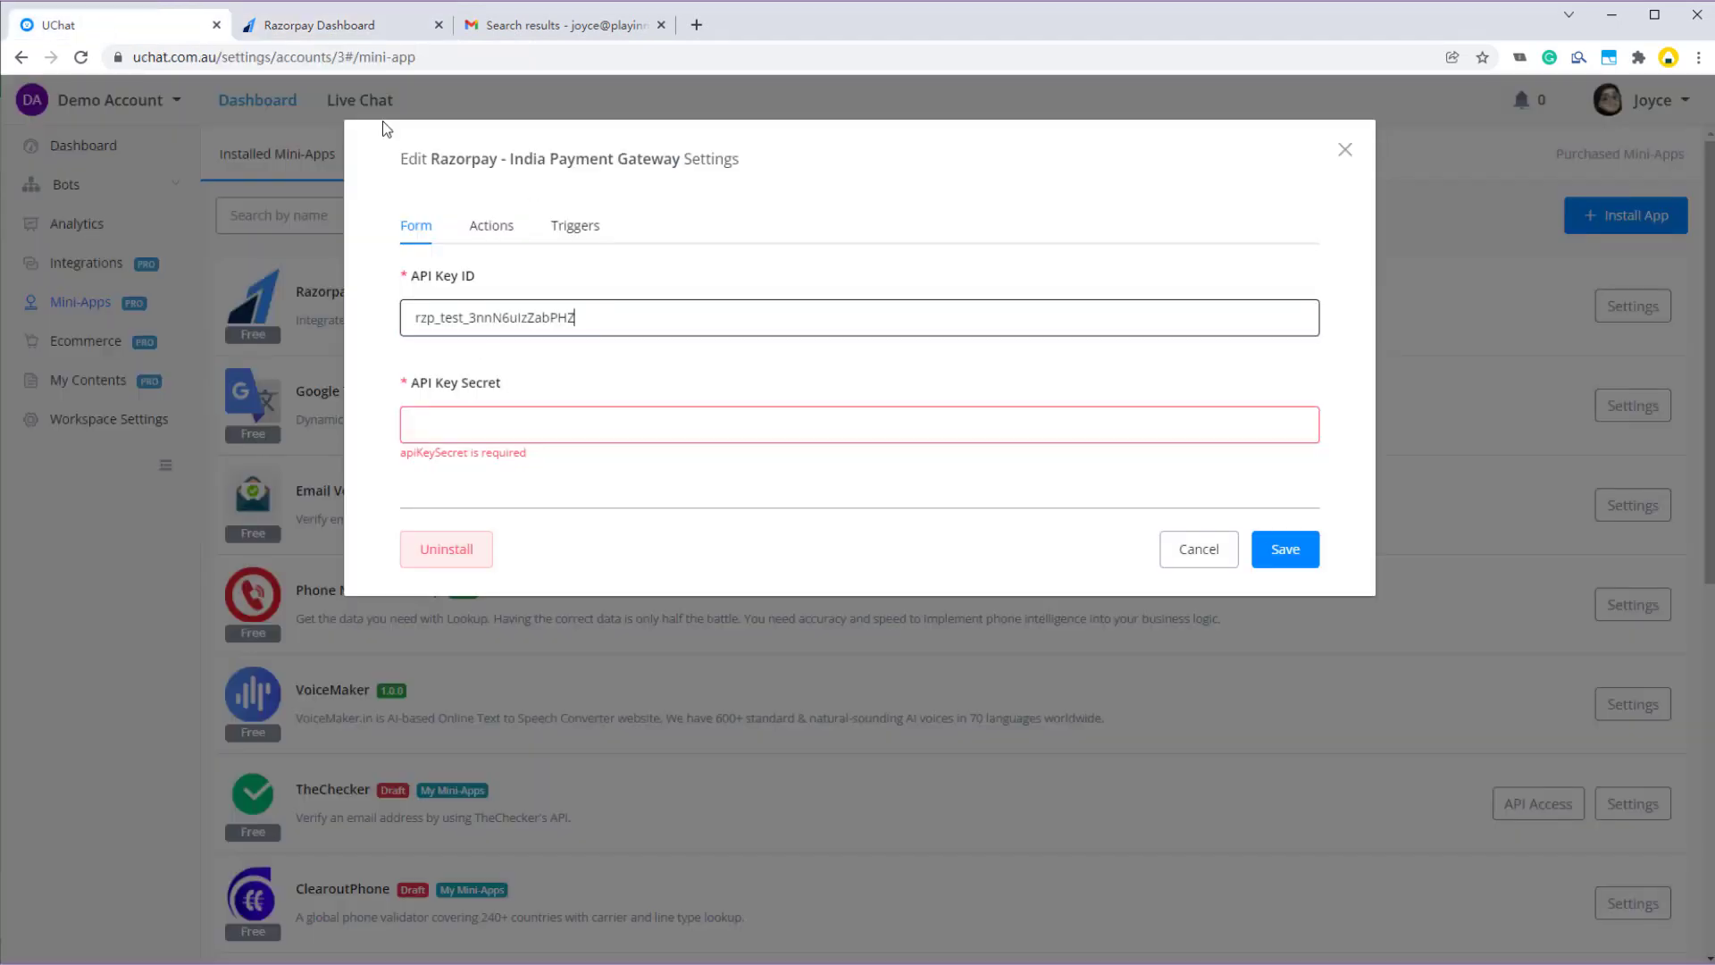
{"action": "left_click", "coordinate": [357, 26]}
{"action": "double_click", "coordinate": [871, 259]}
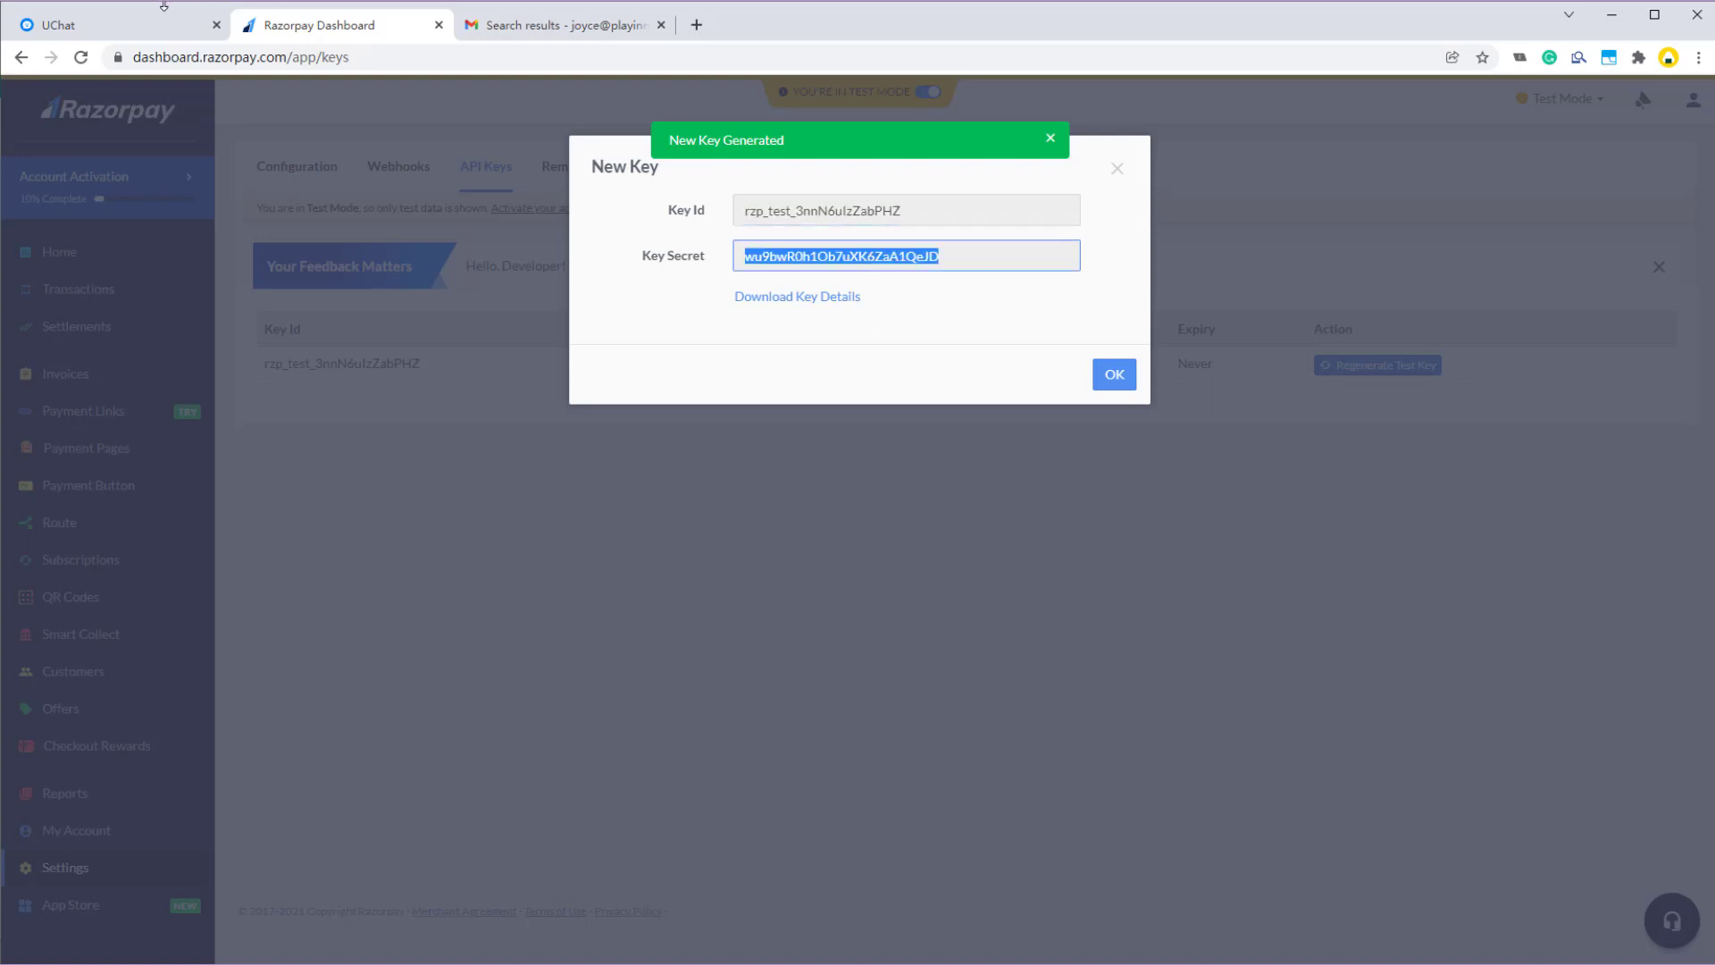
{"action": "left_click", "coordinate": [164, 11]}
{"action": "left_click", "coordinate": [509, 422]}
{"action": "key", "text": "ctrl+v"}
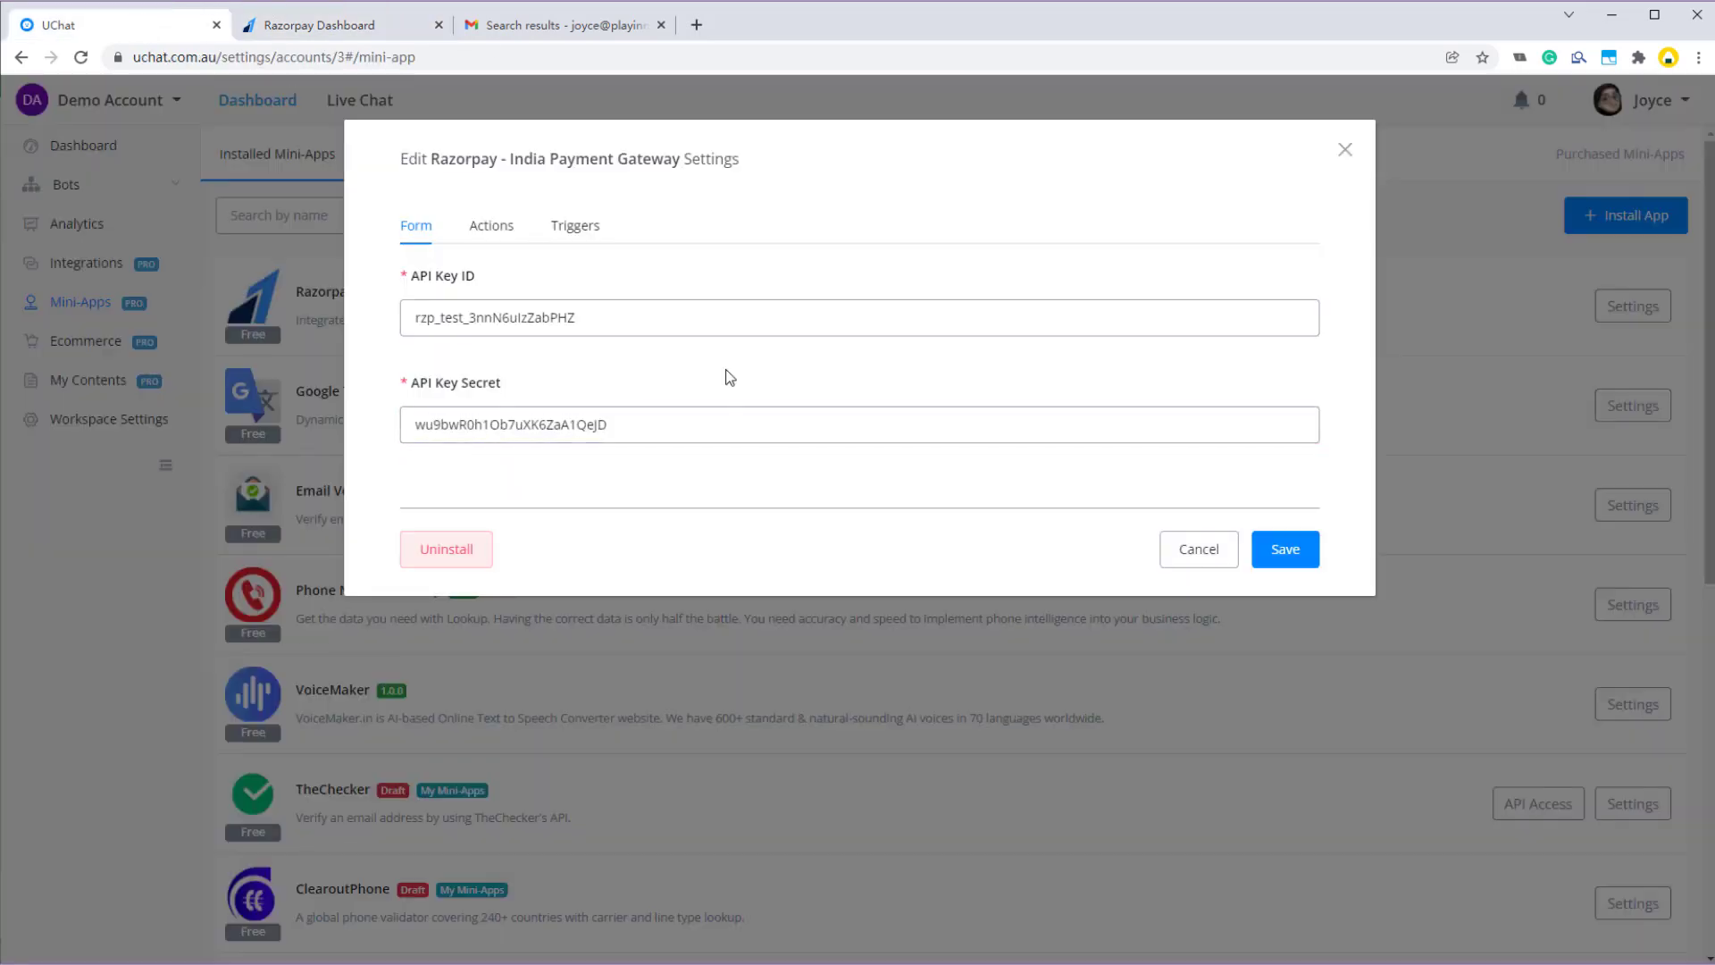
- Review the Actions and Triggers tabs, save the settings, and reopen them to confirm both keys
{"action": "left_click", "coordinate": [493, 234]}
{"action": "left_click", "coordinate": [574, 234]}
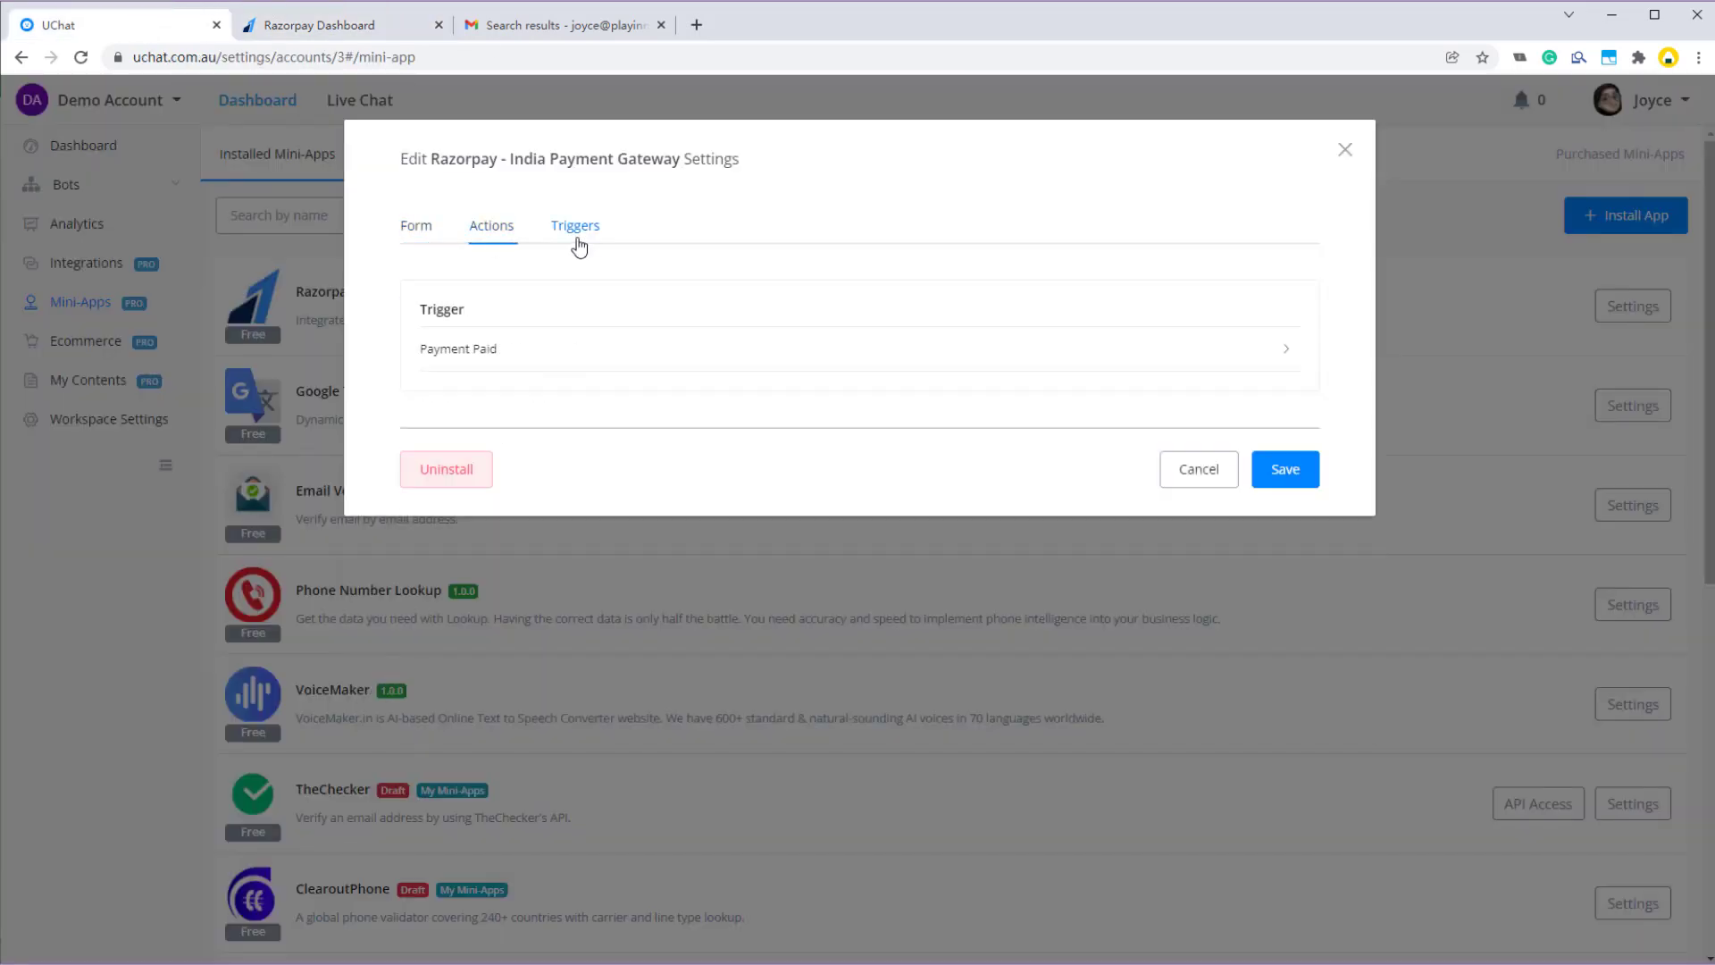
{"action": "left_click", "coordinate": [1274, 478]}
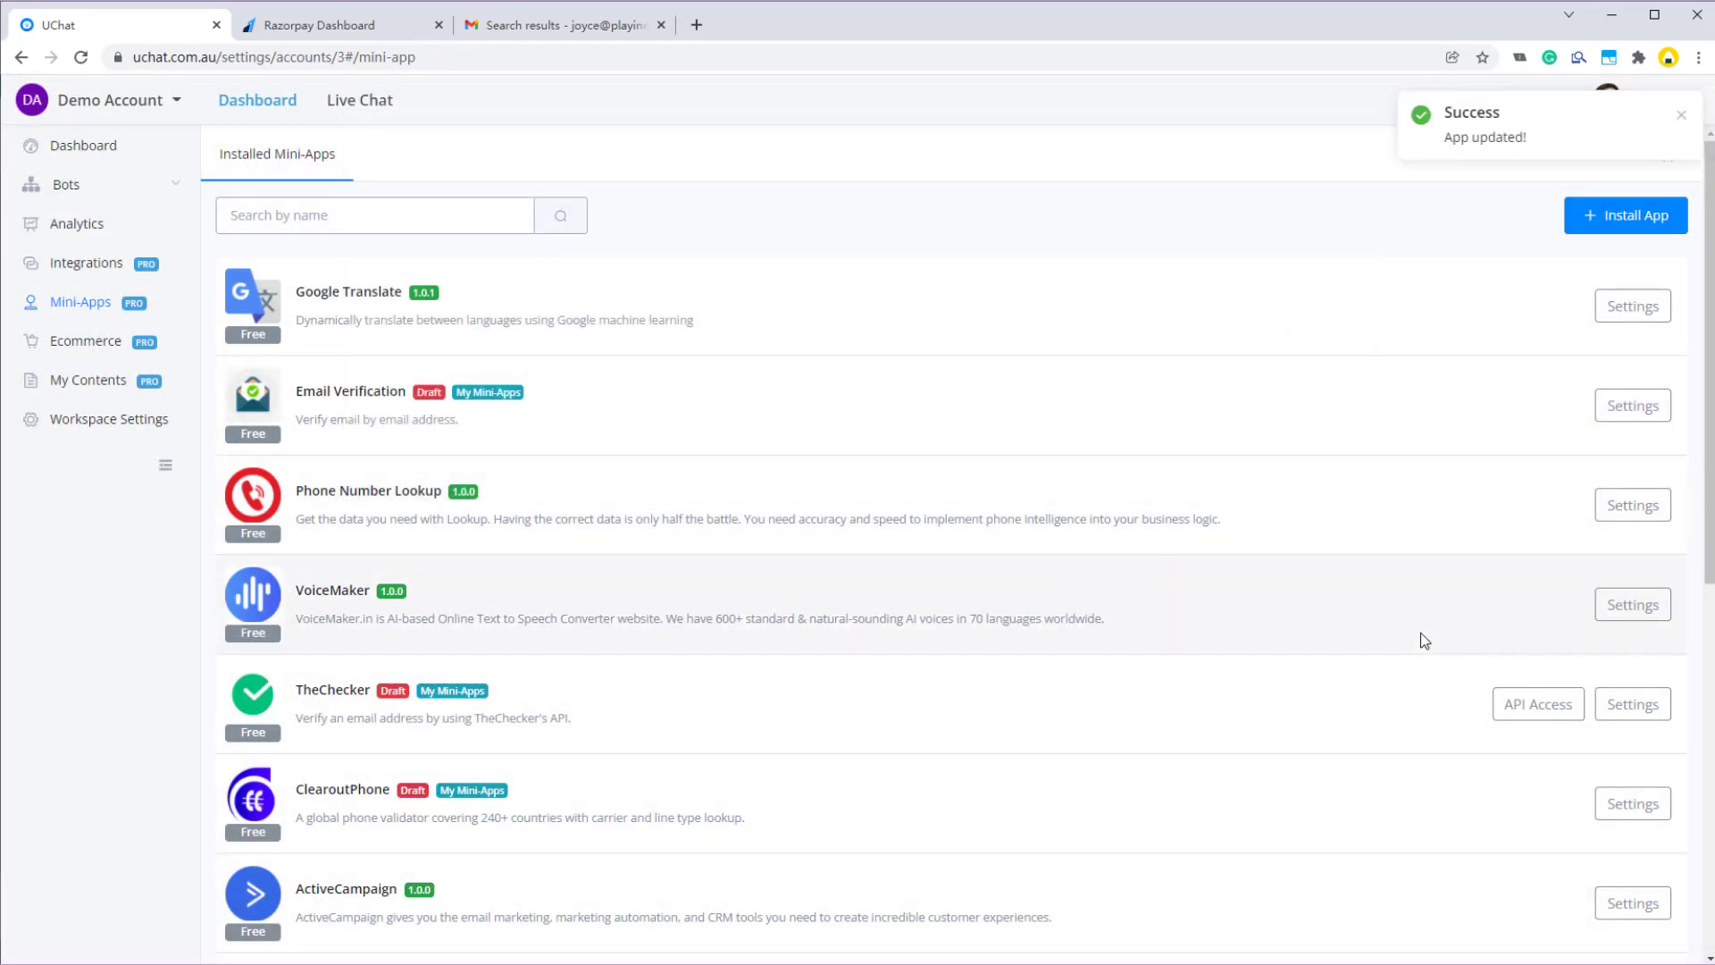
{"action": "scroll", "coordinate": [1423, 634], "scroll_direction": "down", "scroll_amount": 8}
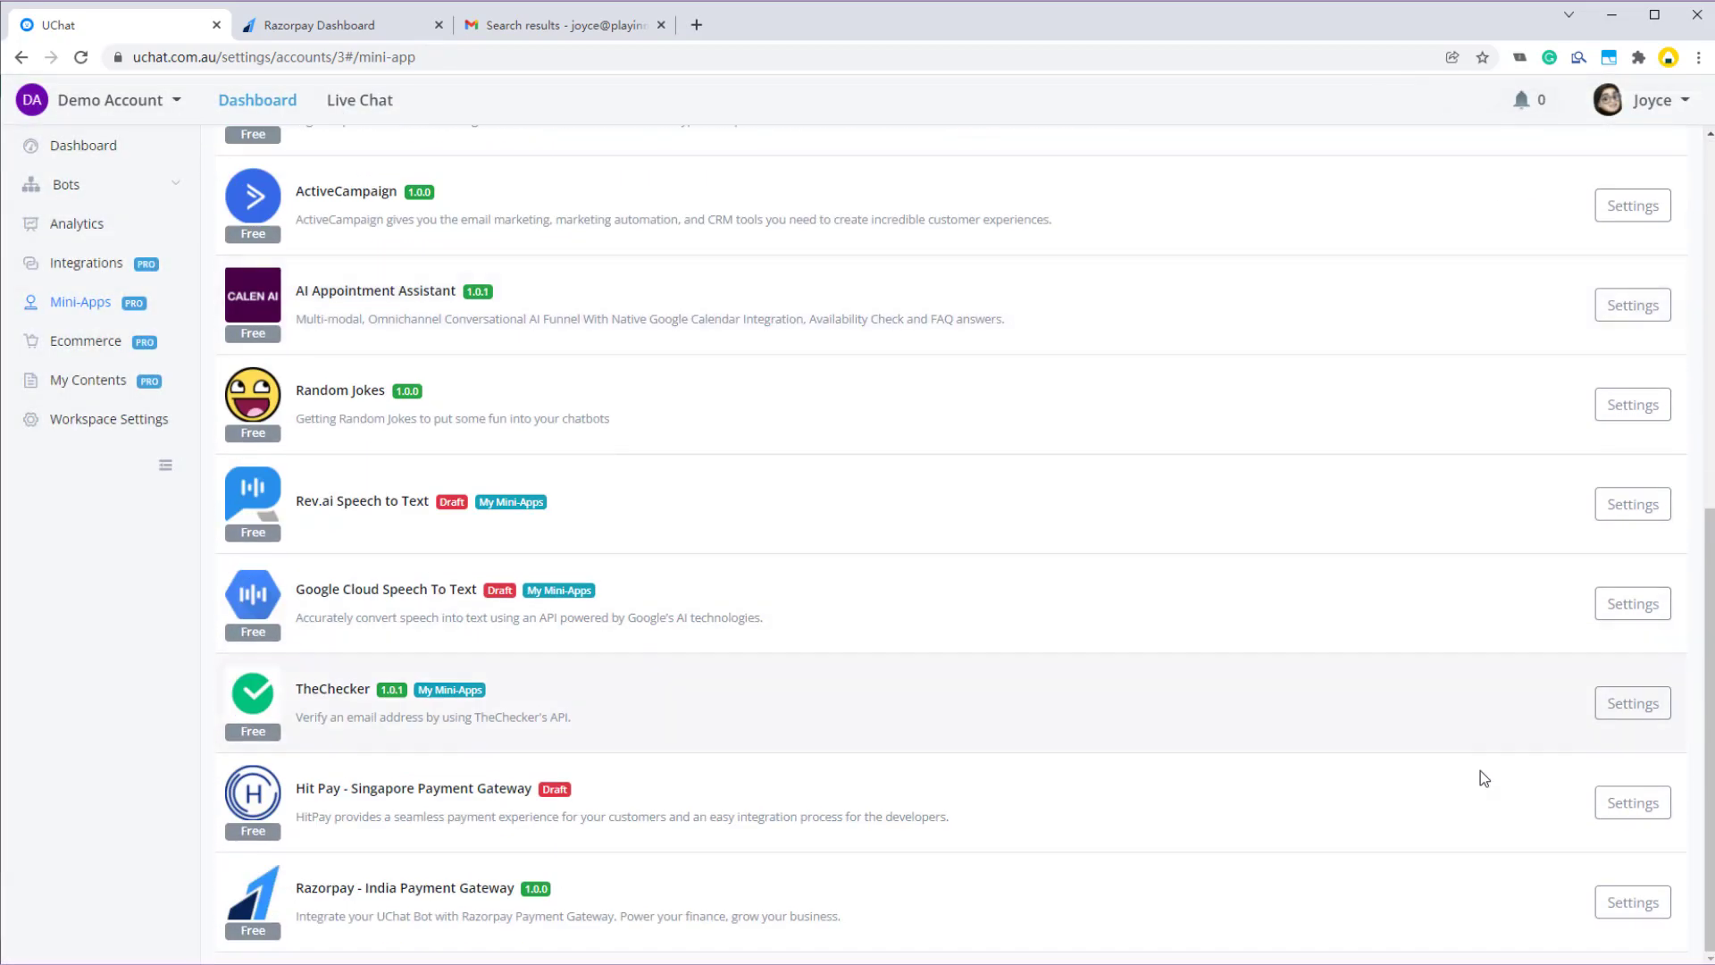
{"action": "left_click", "coordinate": [1630, 904]}
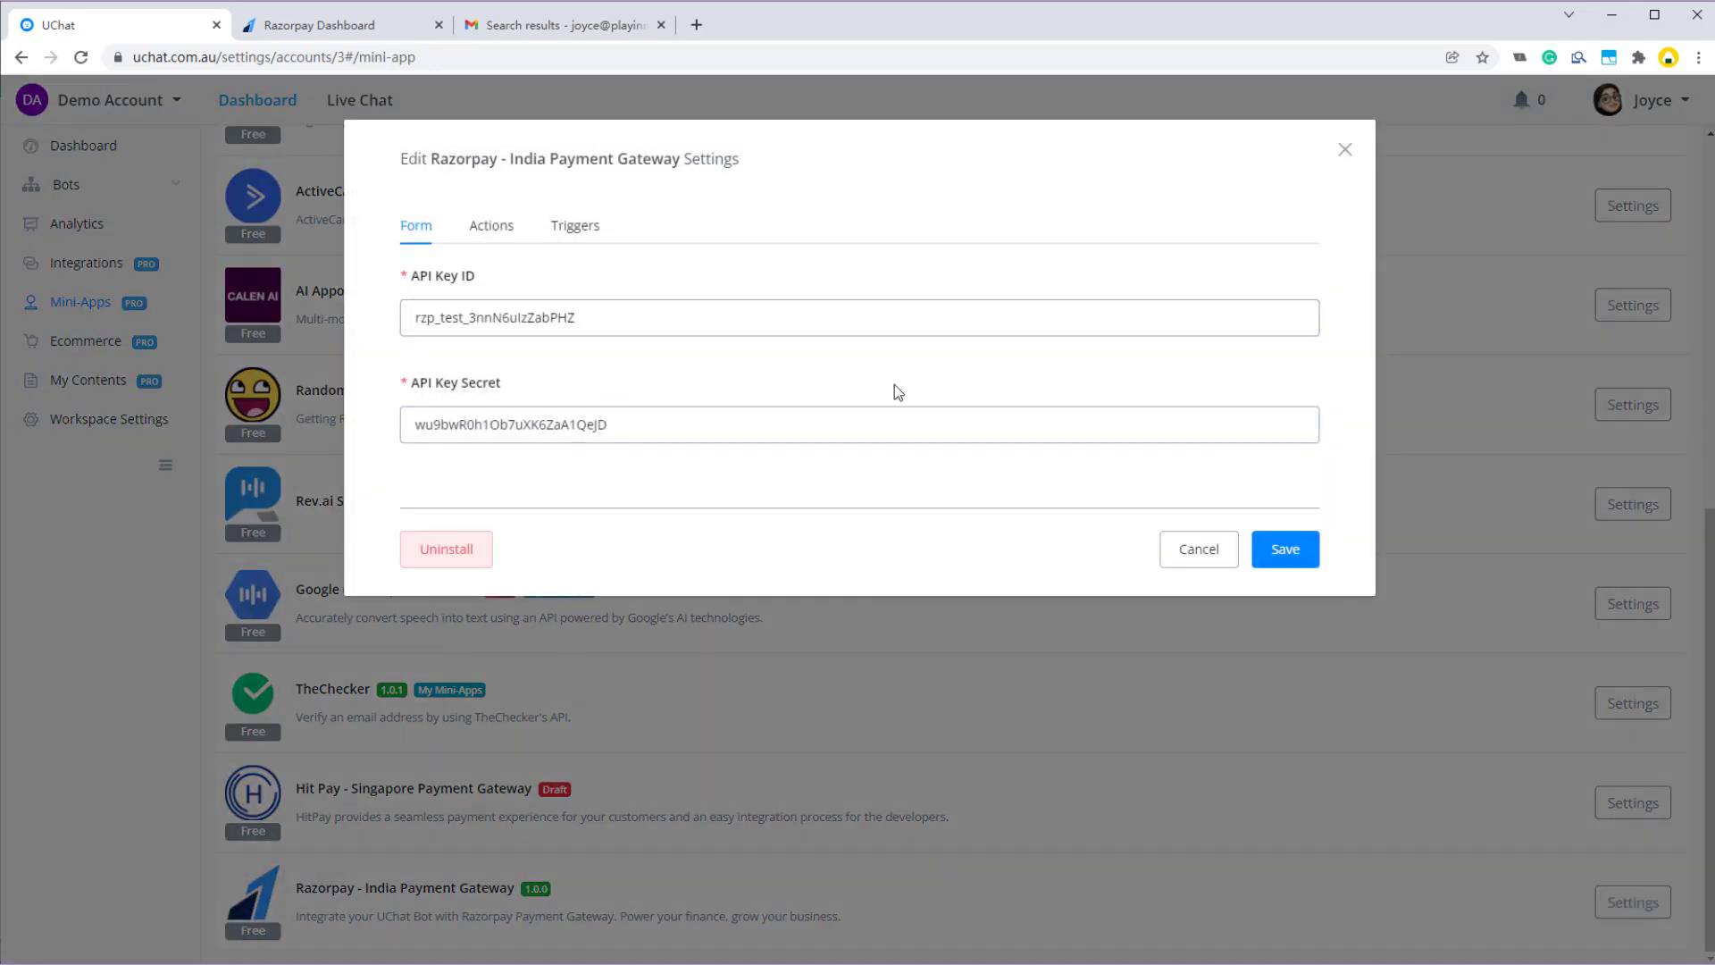
{"action": "left_click", "coordinate": [1192, 573]}
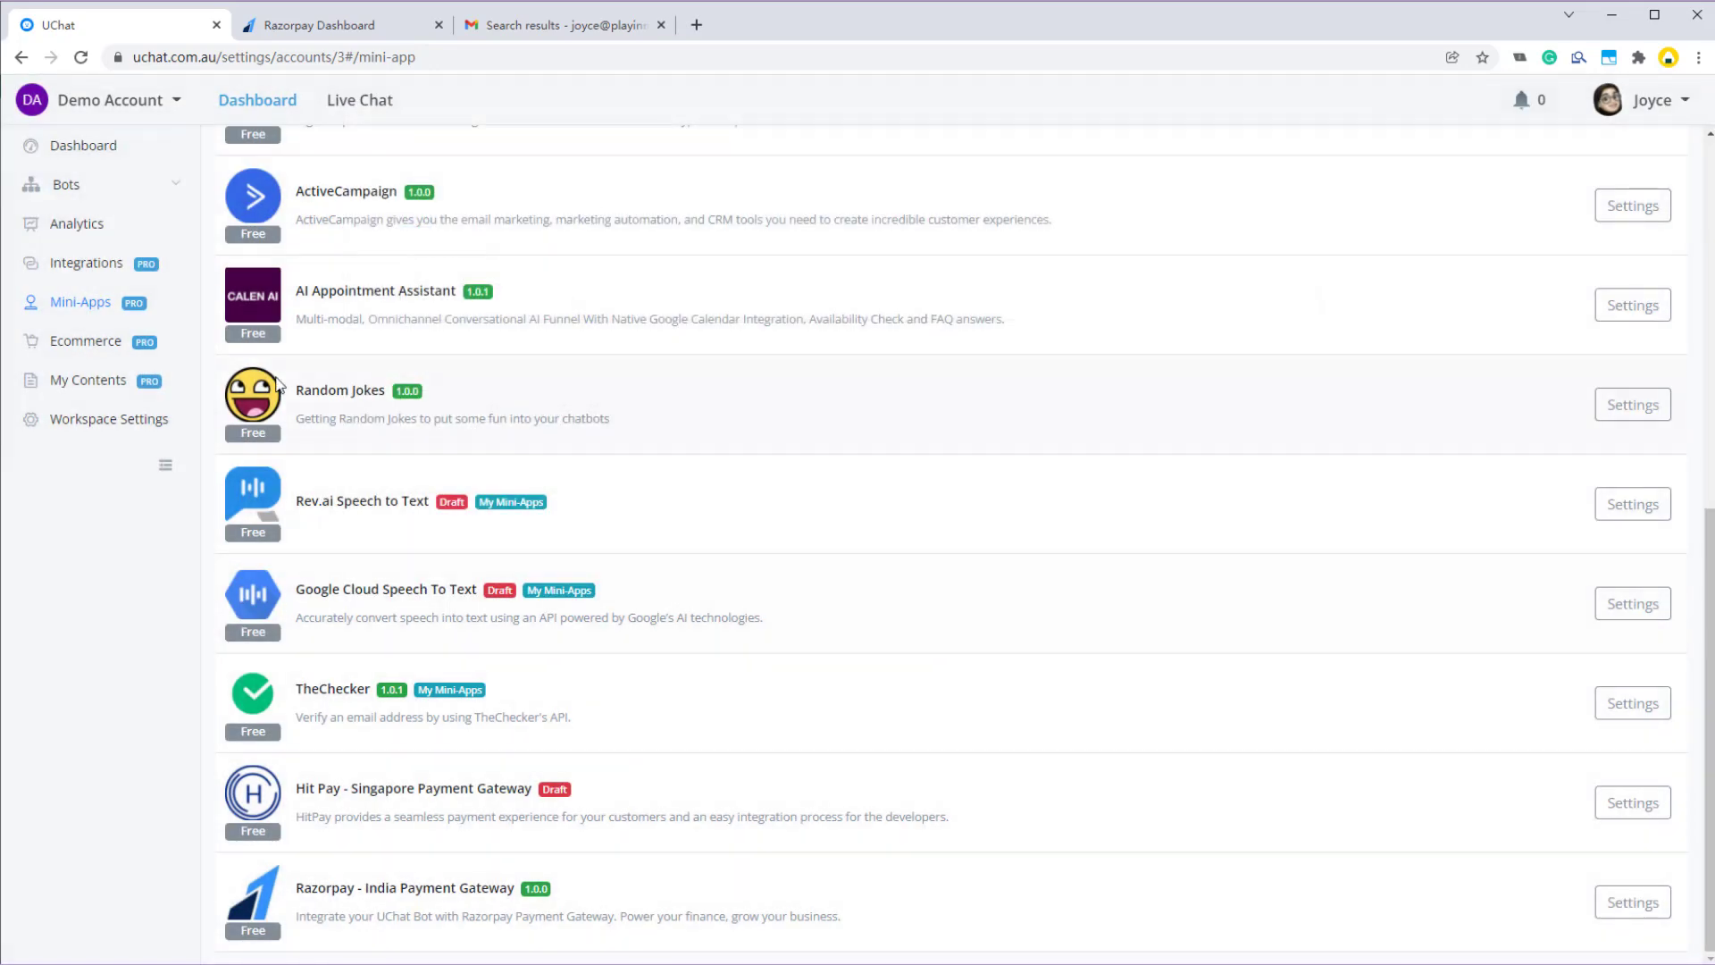
- Under Bots > WhatsApp, start a blank flow named 'Razorpay Demo' and open it in the builder
{"action": "left_click", "coordinate": [139, 158]}
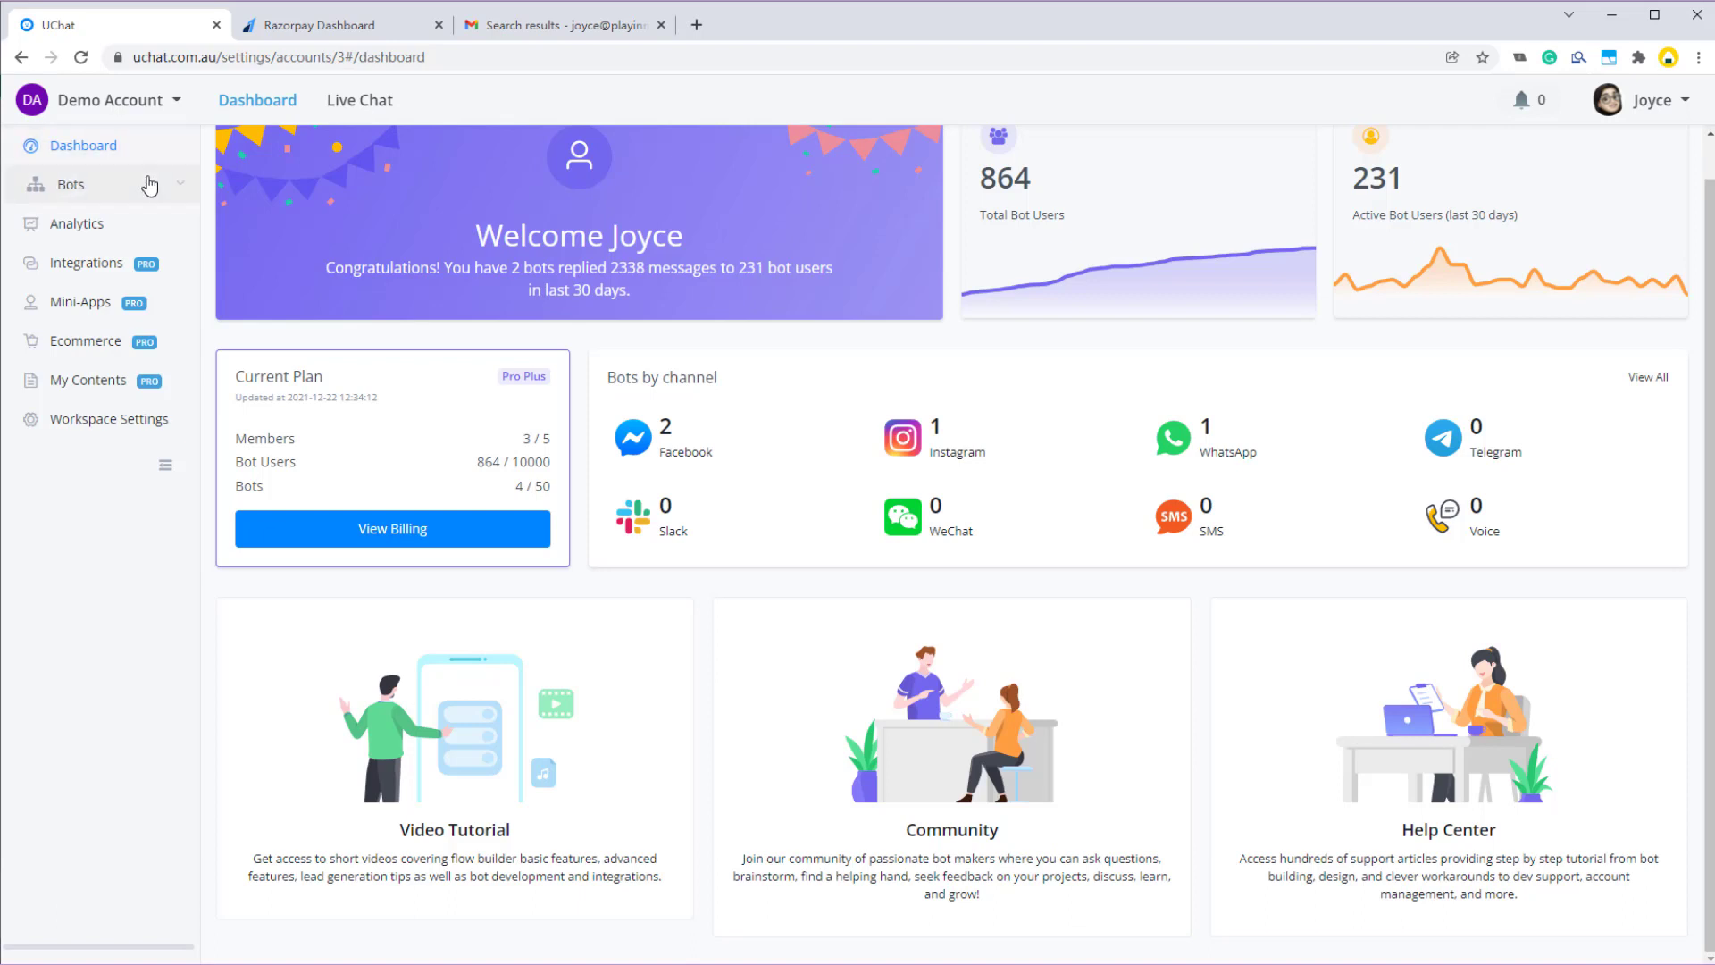
{"action": "left_click", "coordinate": [148, 182]}
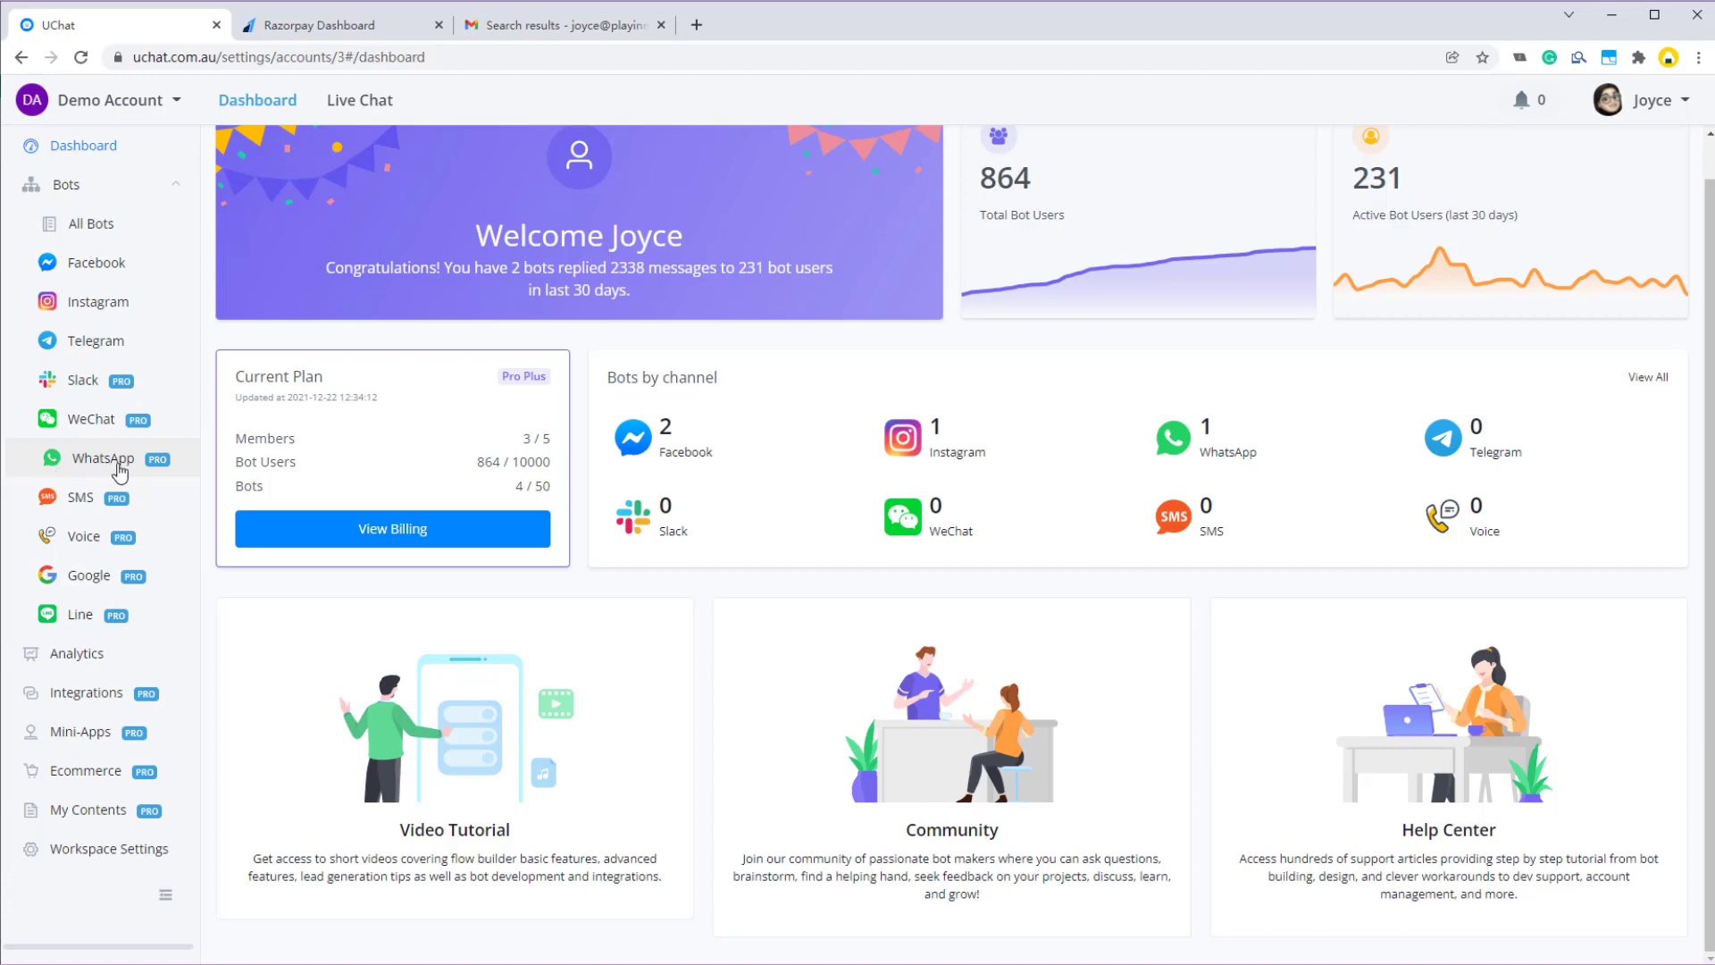
{"action": "left_click", "coordinate": [100, 471]}
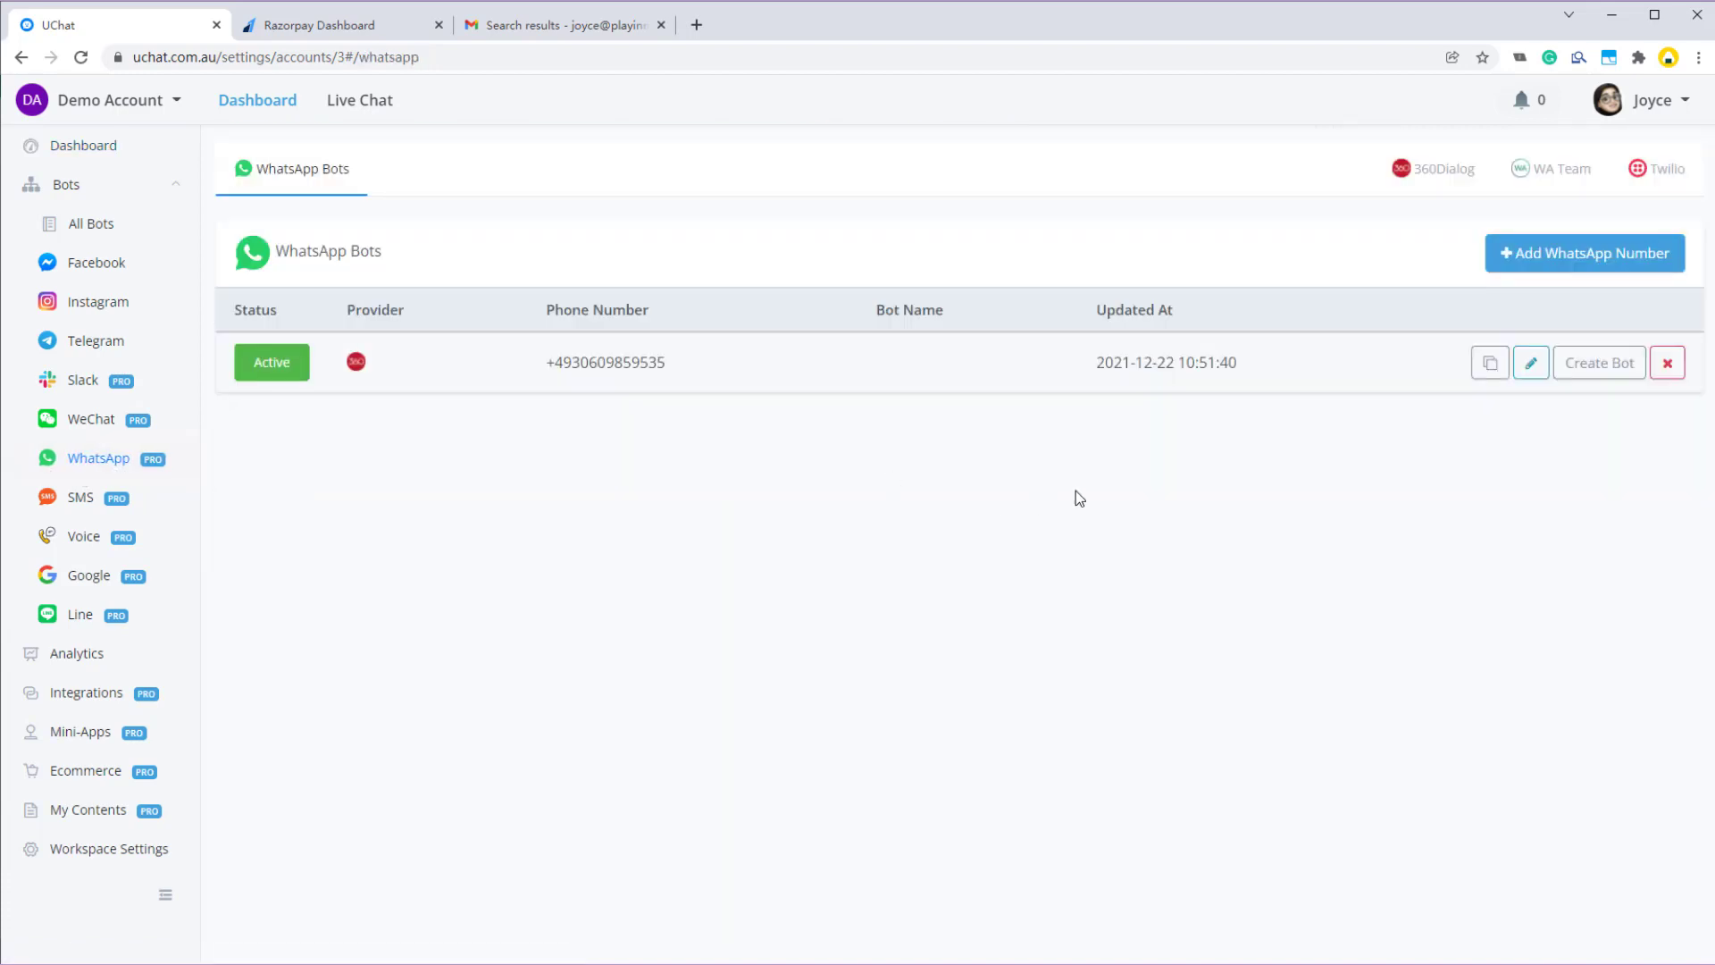
{"action": "left_click", "coordinate": [1579, 372]}
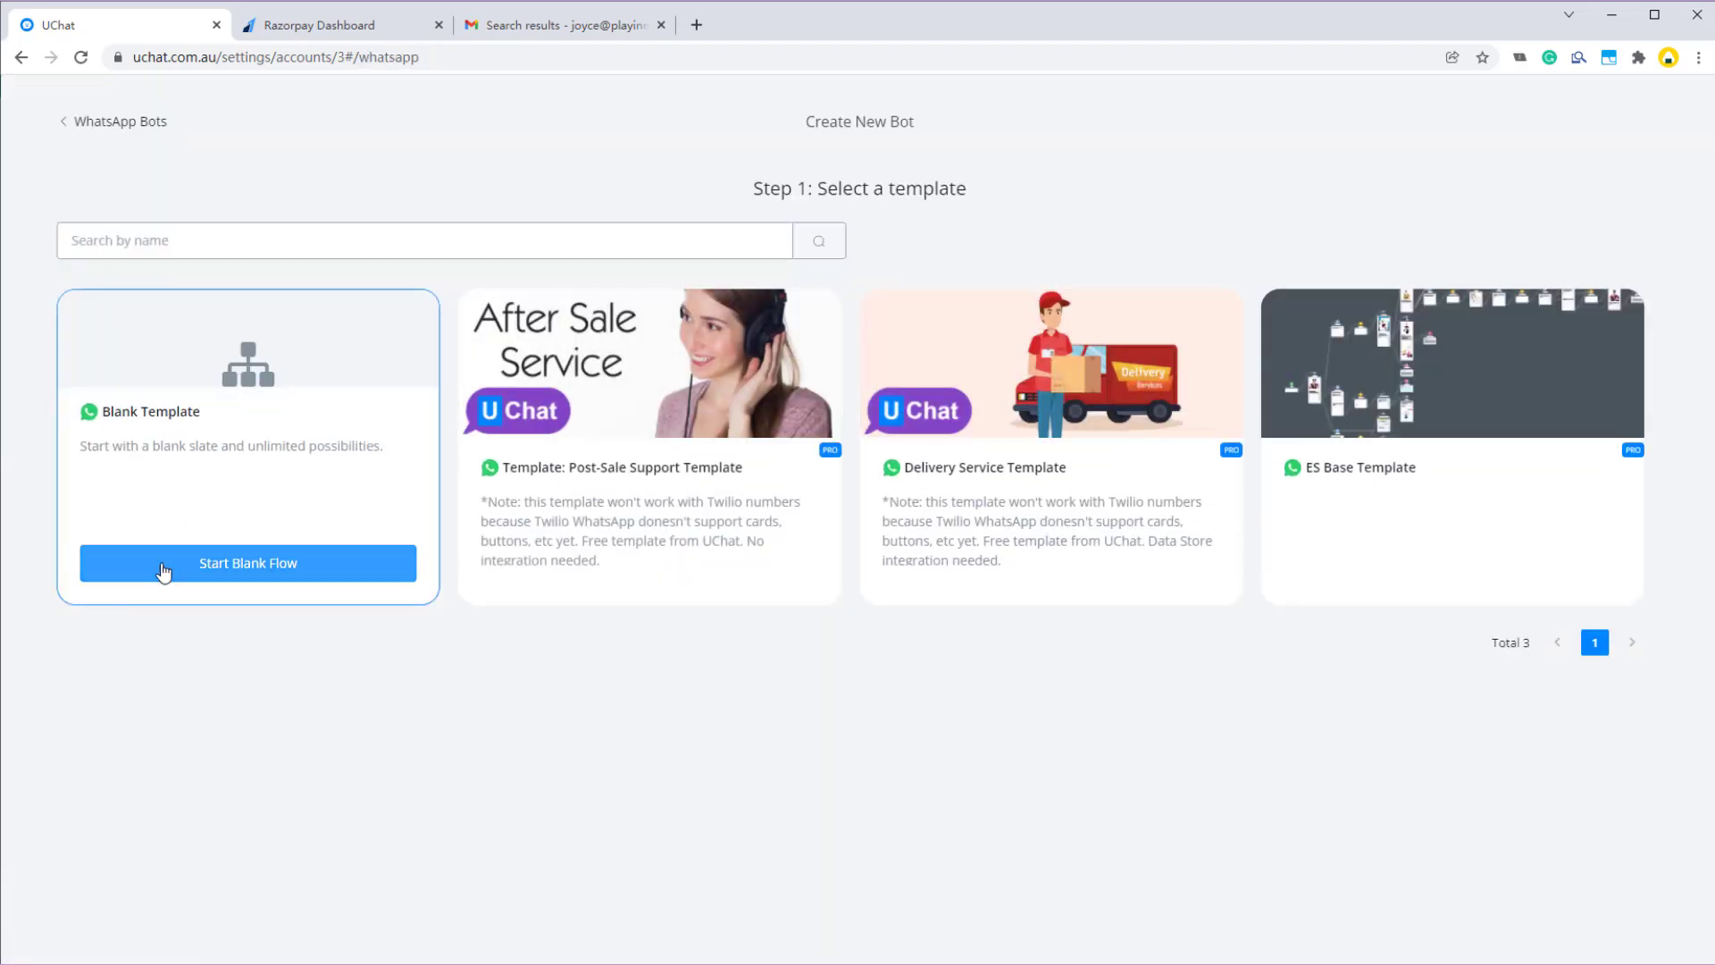
{"action": "left_click", "coordinate": [199, 571]}
{"action": "left_click", "coordinate": [1001, 275]}
{"action": "type", "text": "Razorpay Demo"}
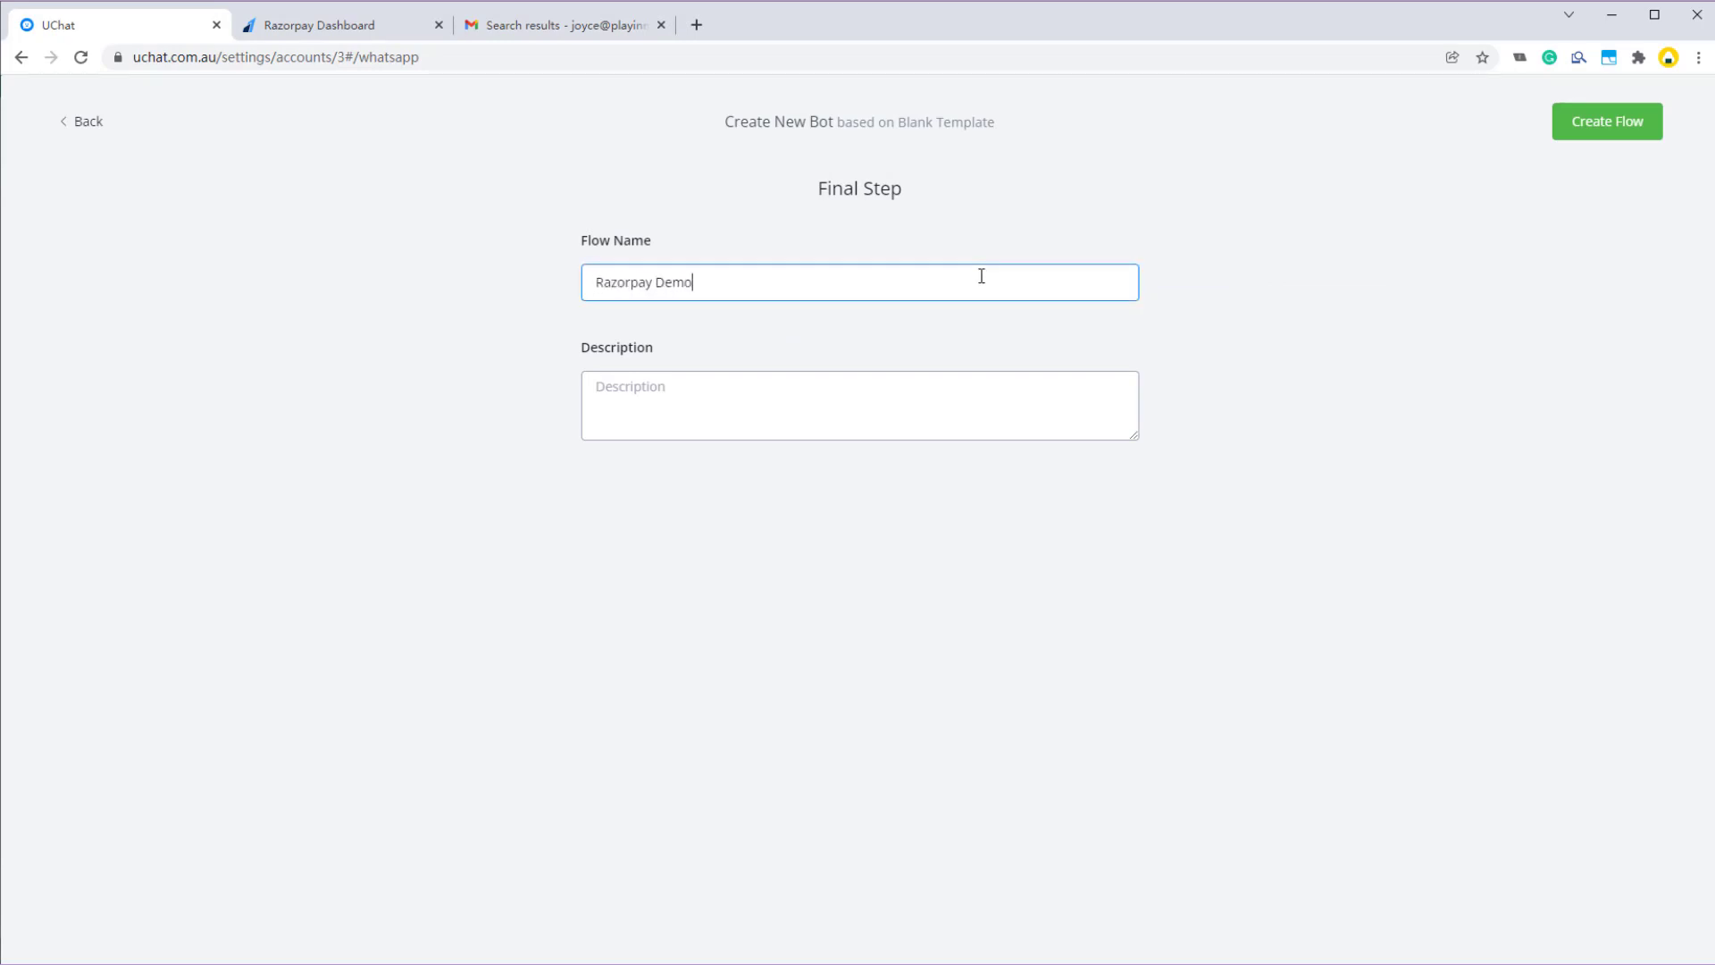
{"action": "left_click", "coordinate": [1626, 122]}
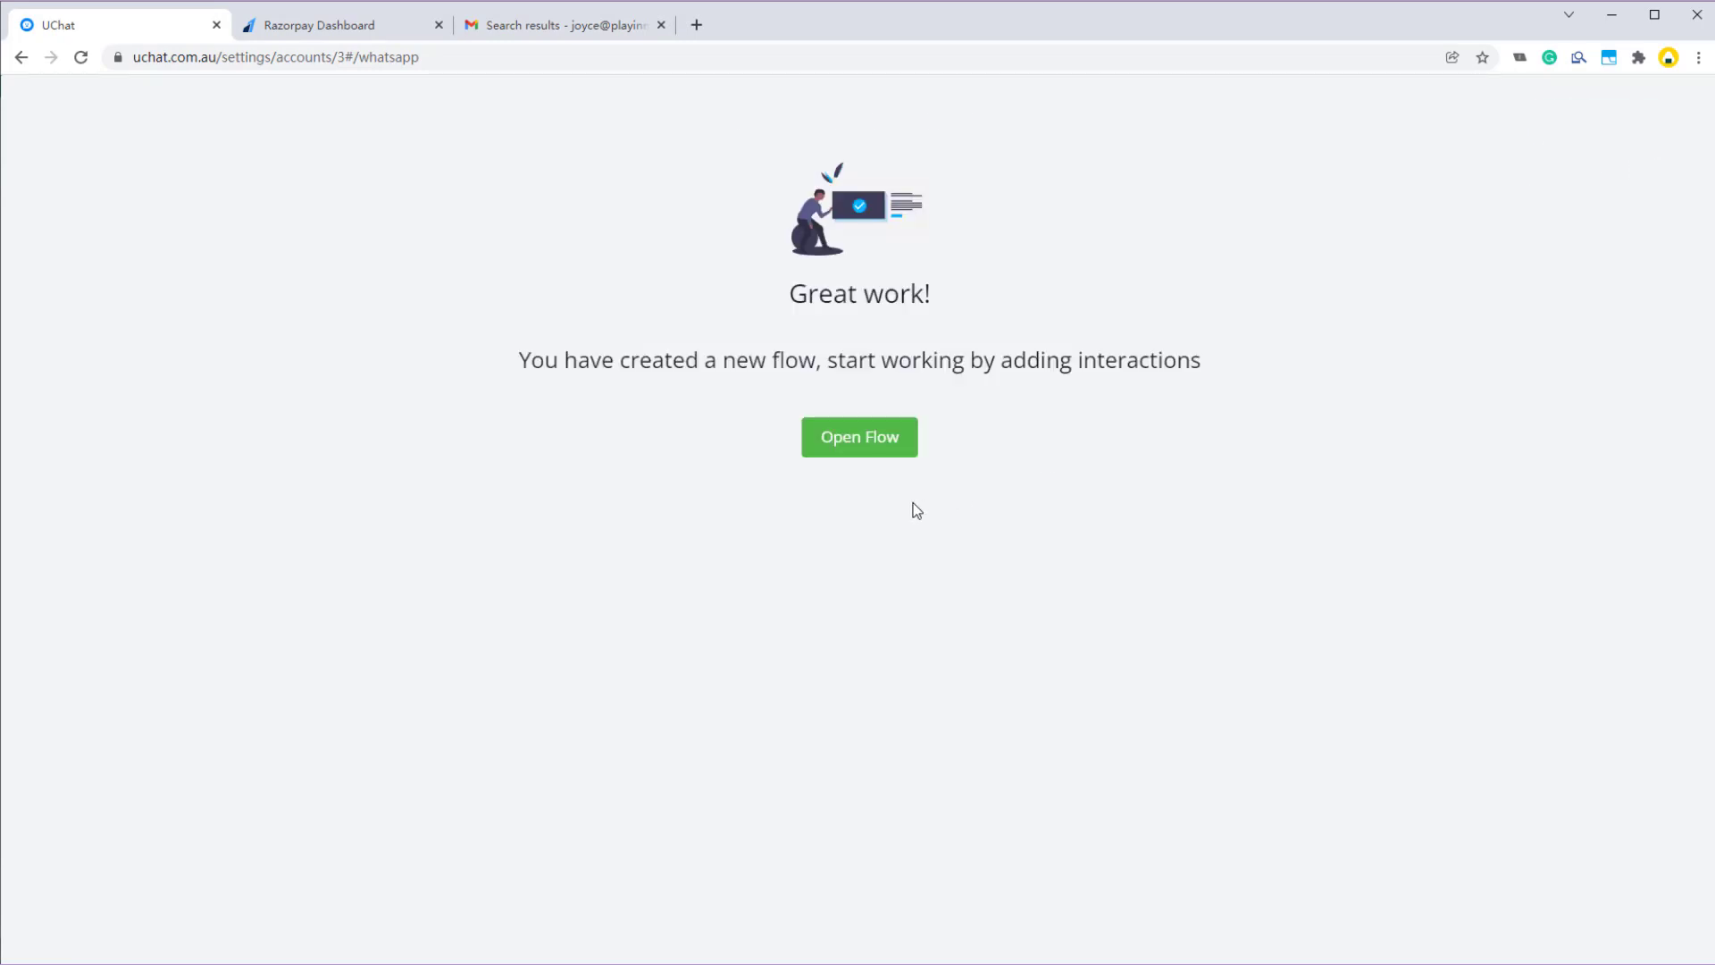
{"action": "left_click", "coordinate": [861, 454]}
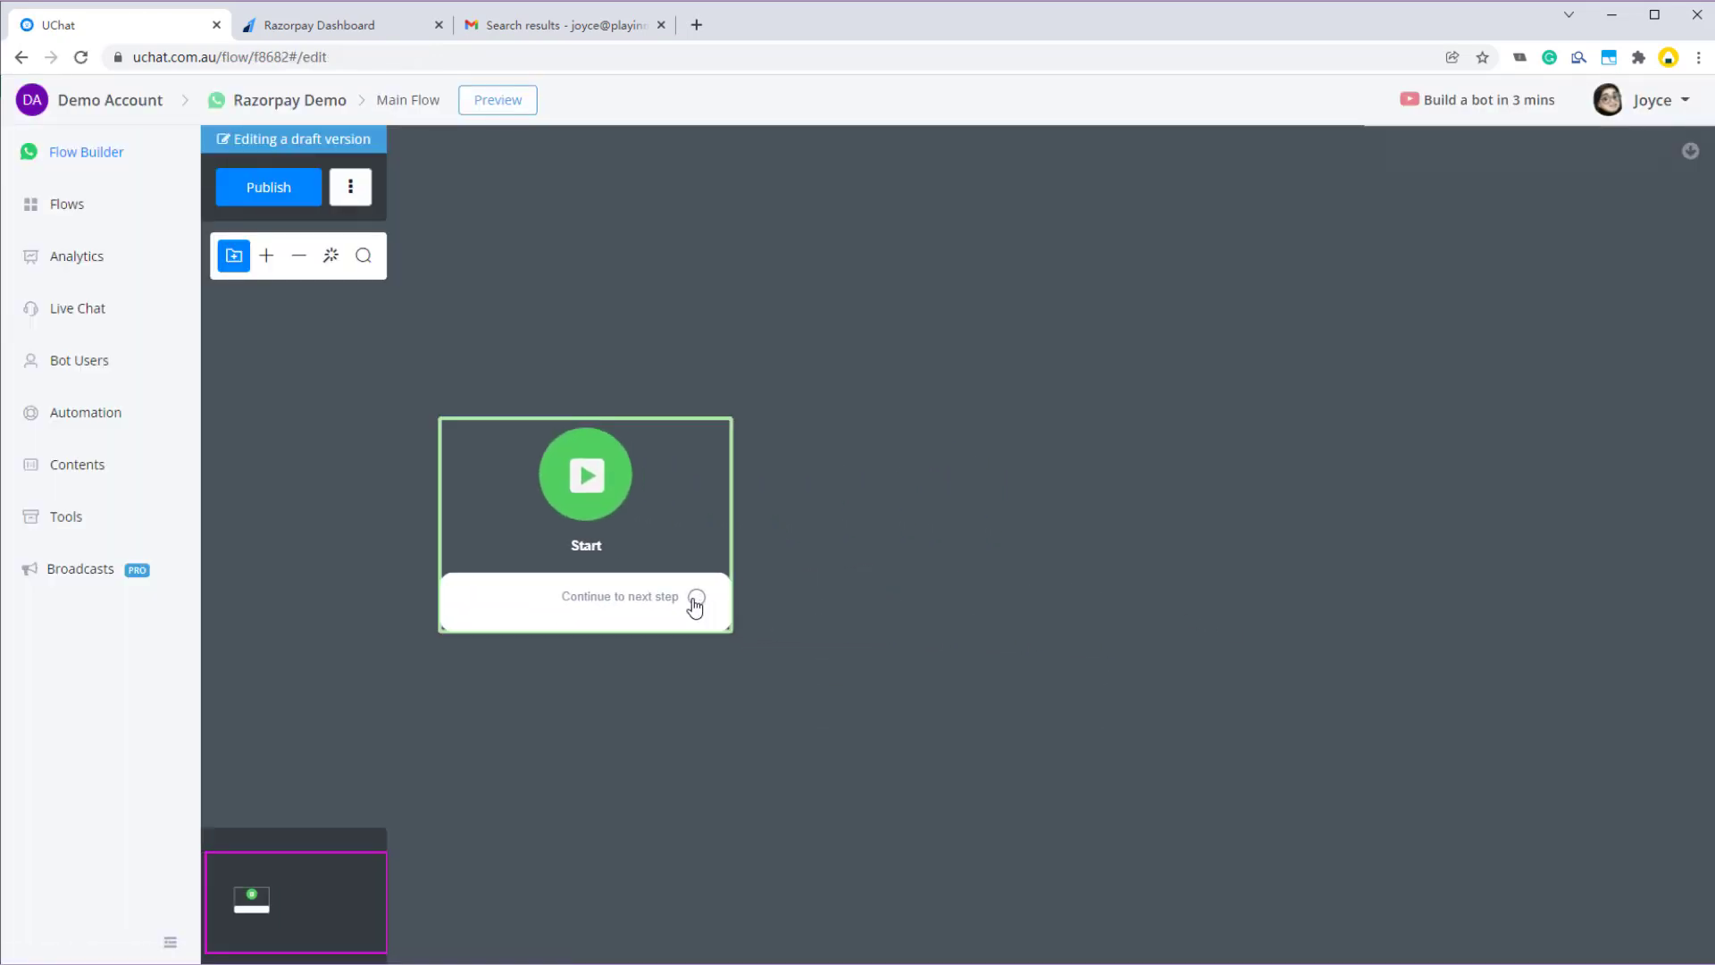
- Add an action step after Start and switch the canvas to the Ice Cream theme
{"action": "left_click_drag", "start_coordinate": [696, 604], "coordinate": [938, 431]}
{"action": "left_click", "coordinate": [1042, 591]}
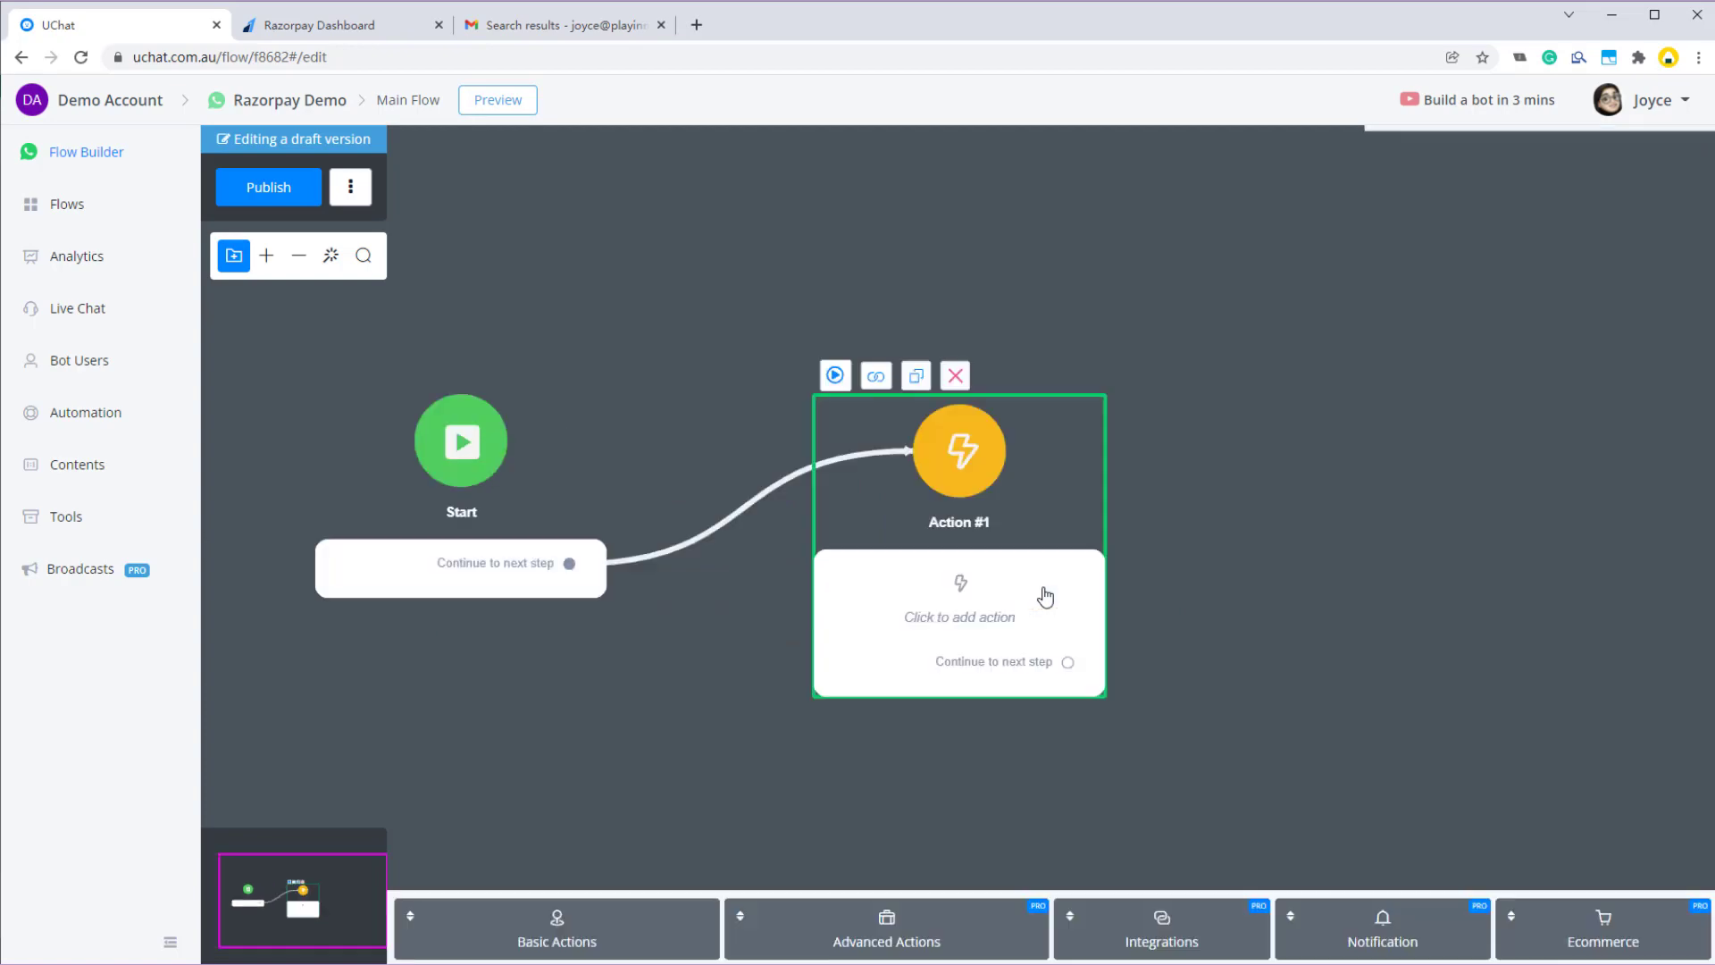
{"action": "left_click", "coordinate": [351, 186]}
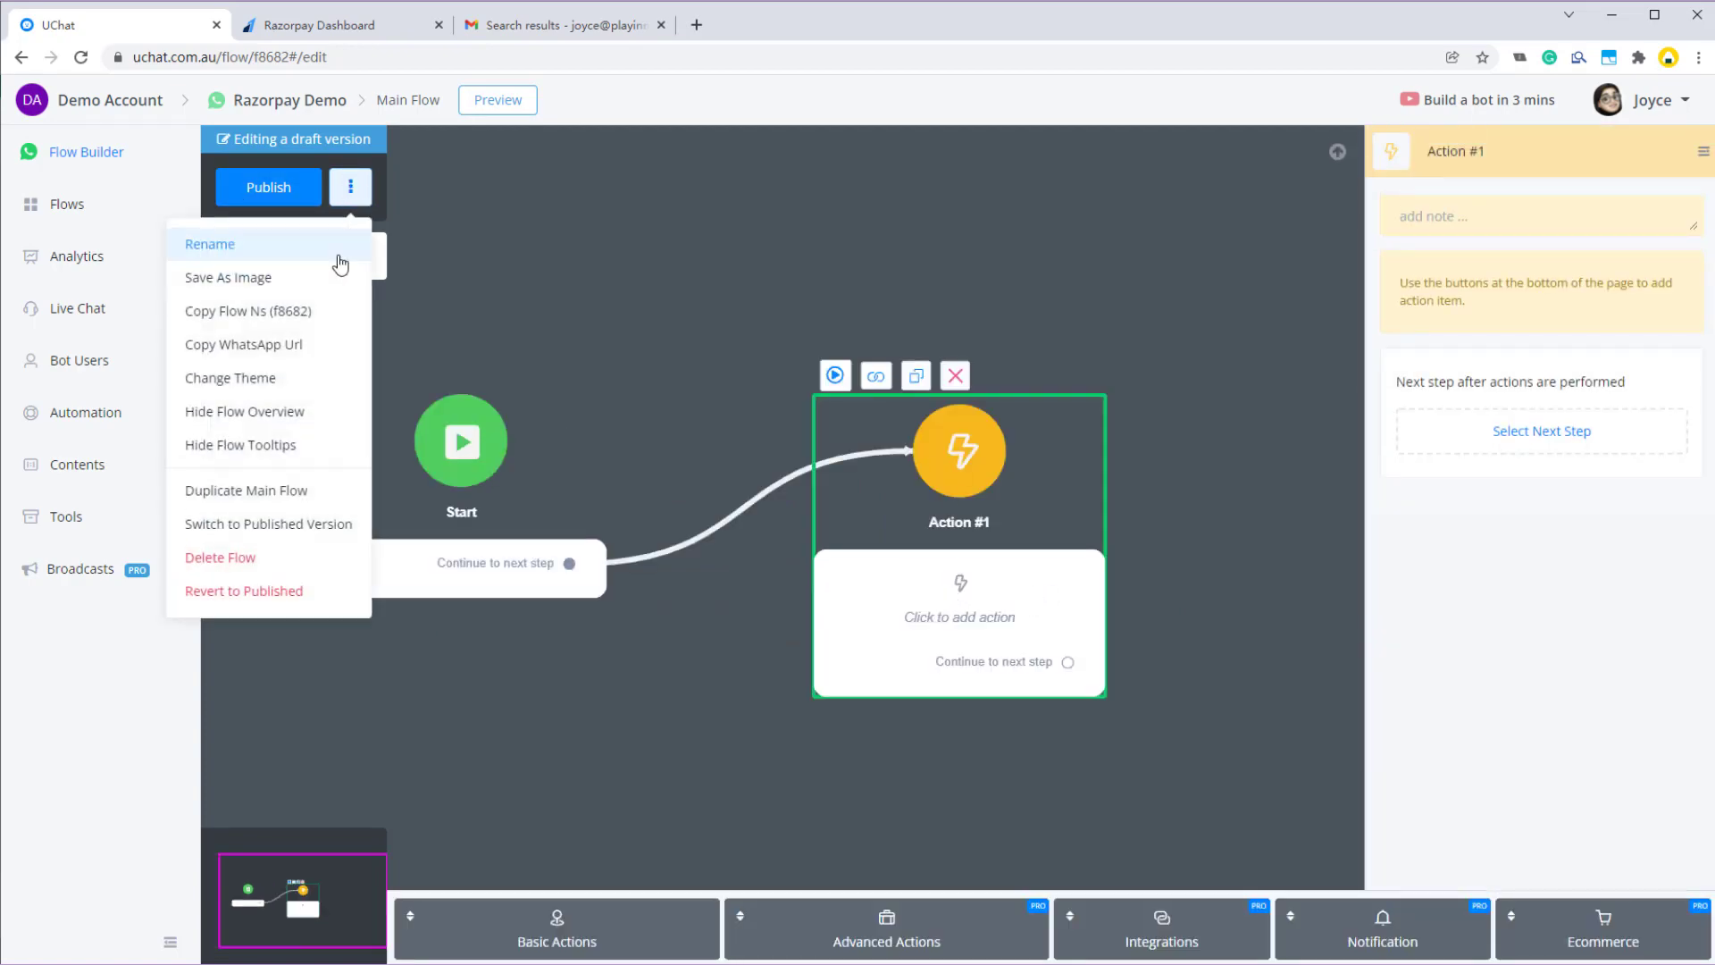
{"action": "left_click", "coordinate": [248, 377]}
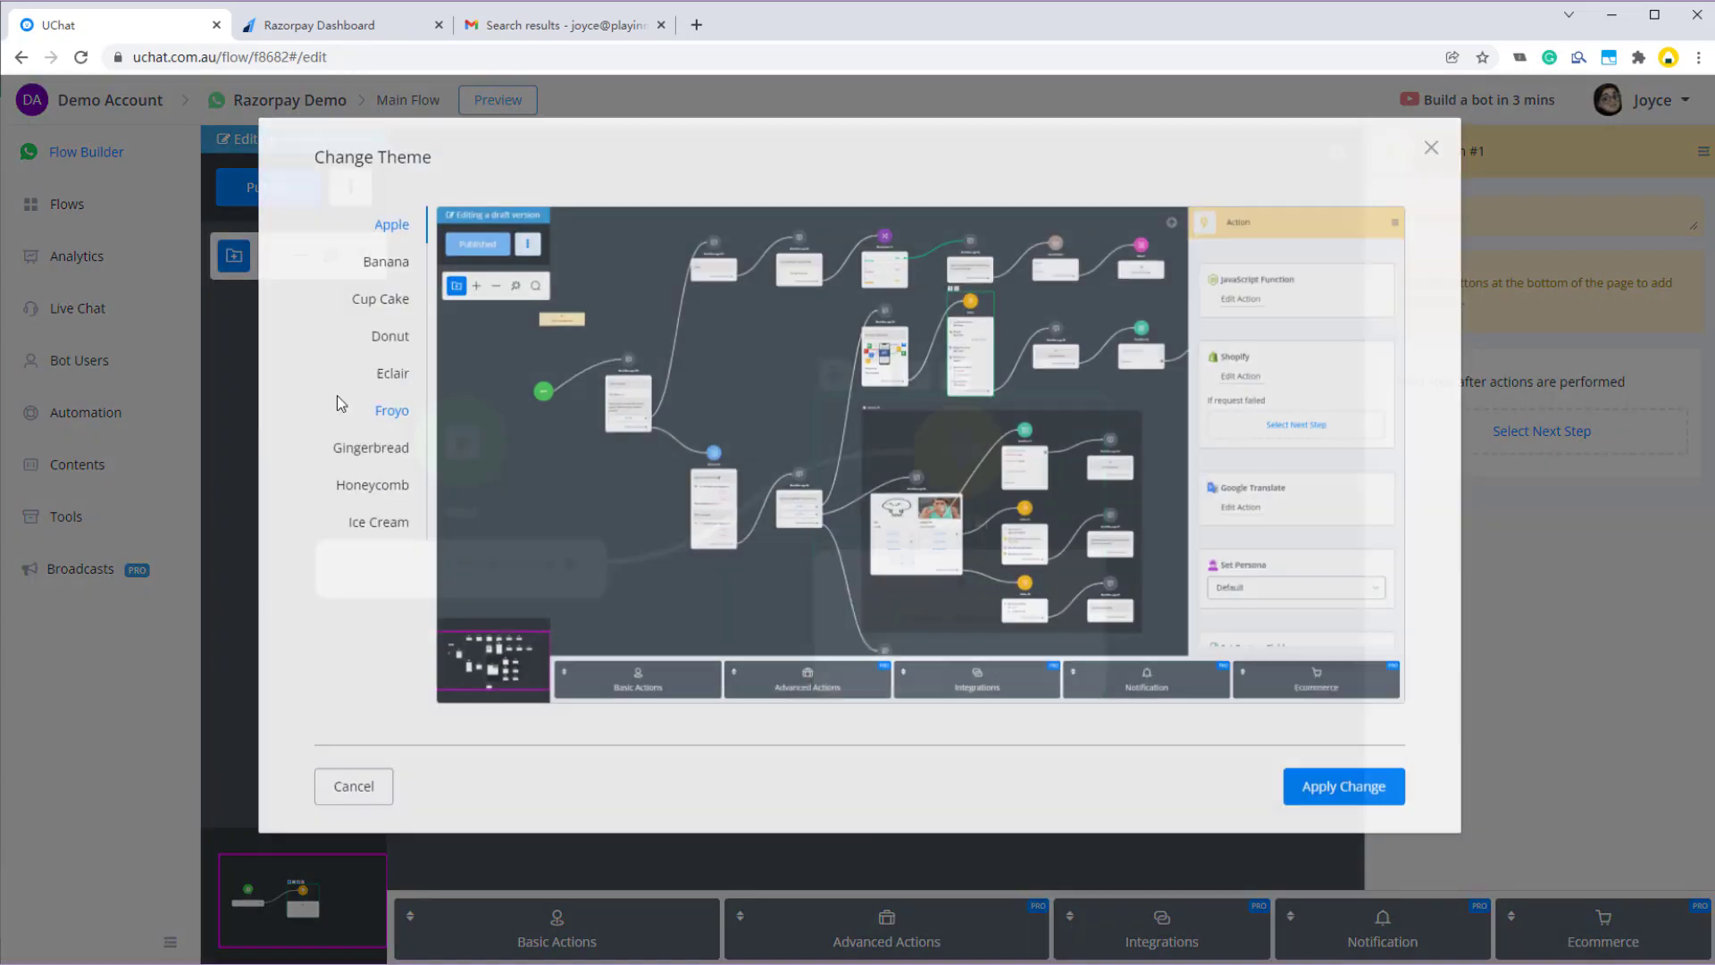
{"action": "left_click", "coordinate": [376, 534]}
{"action": "left_click", "coordinate": [1300, 778]}
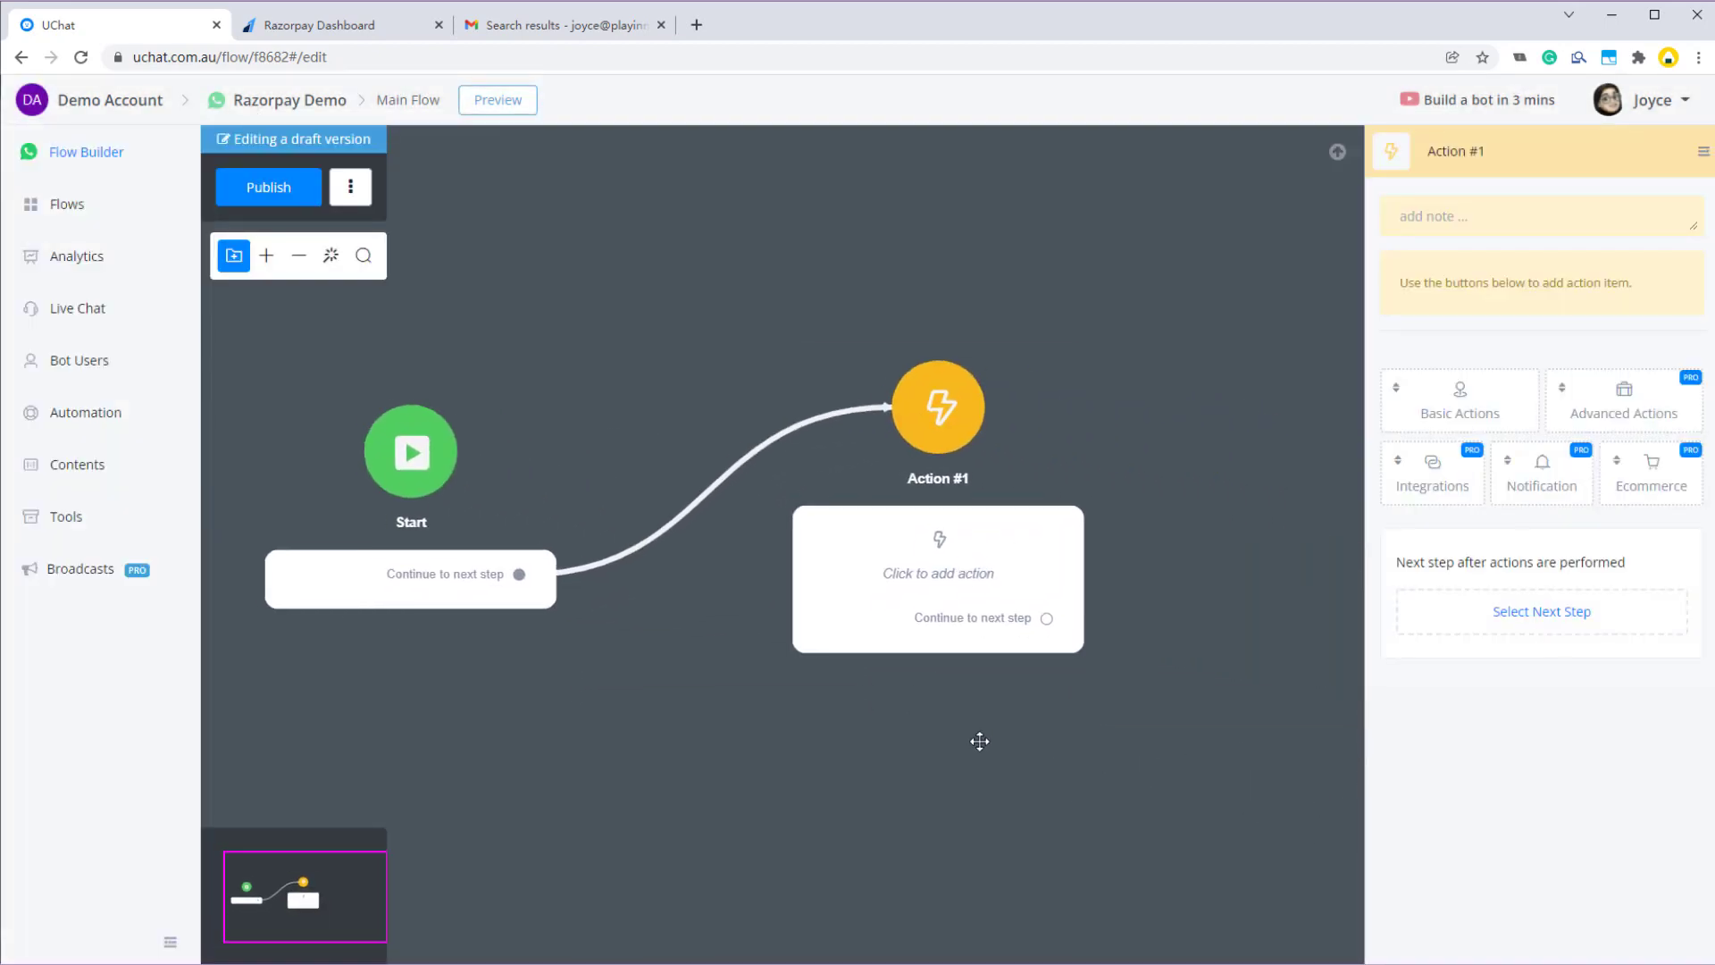
- Add a Get Products ecommerce action to Action #1 and open its settings
{"action": "left_click_drag", "start_coordinate": [980, 742], "coordinate": [971, 739]}
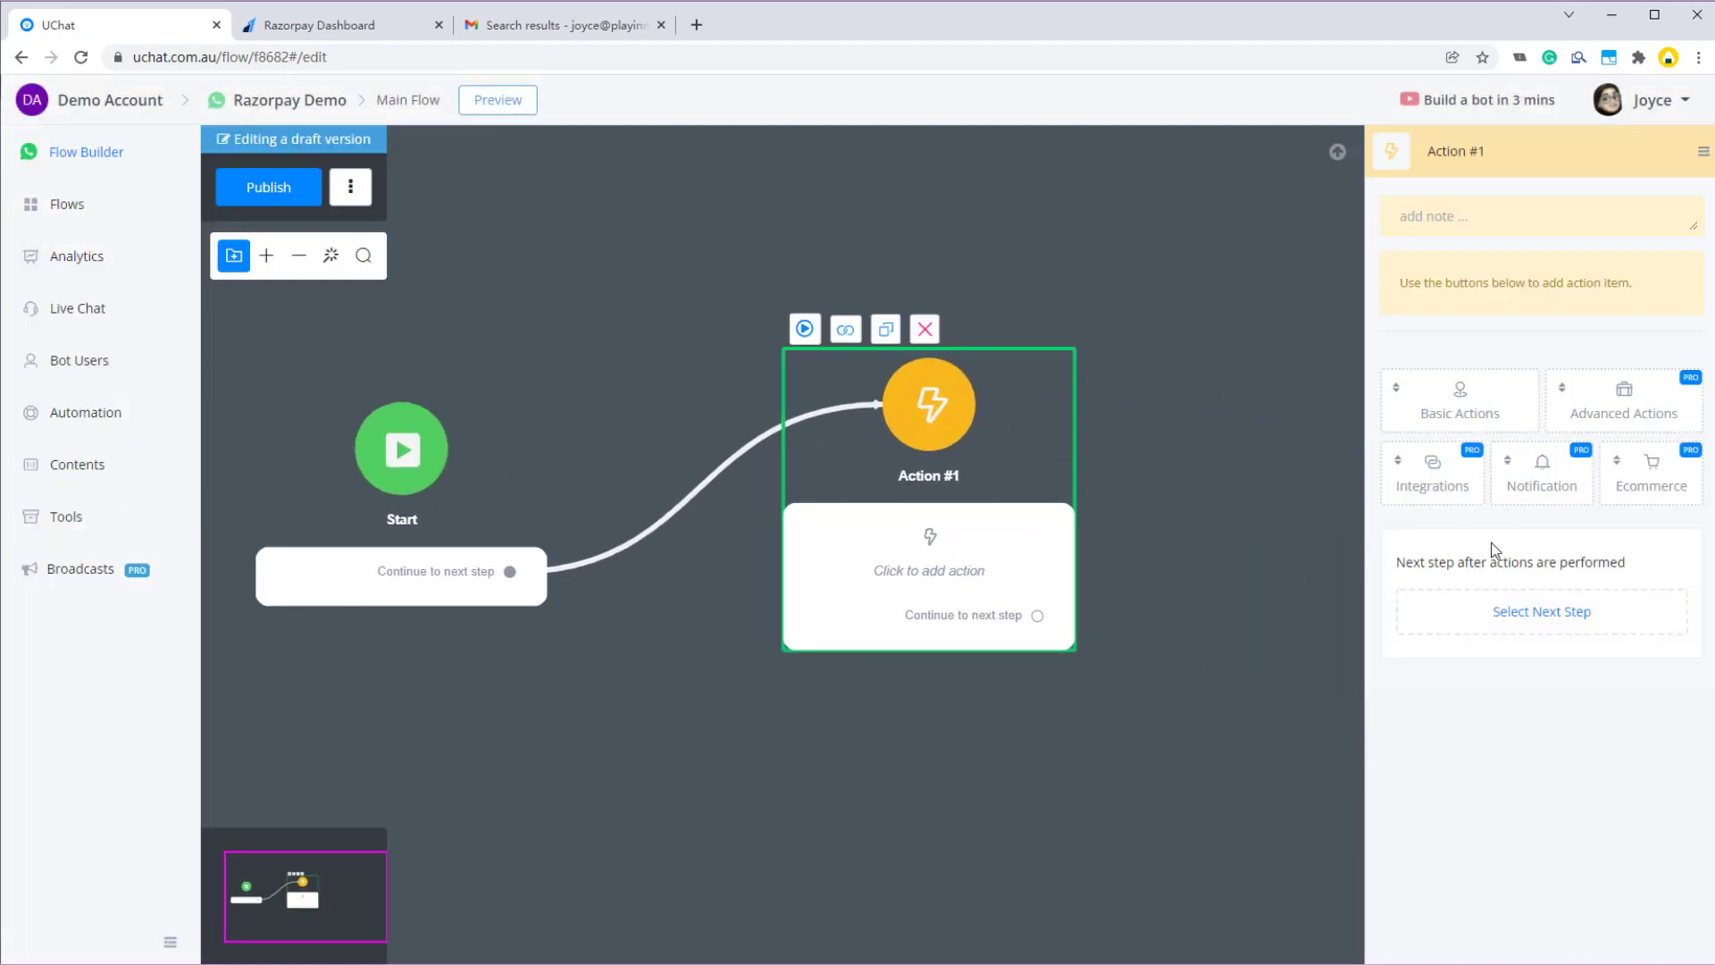
{"action": "left_click", "coordinate": [1658, 490]}
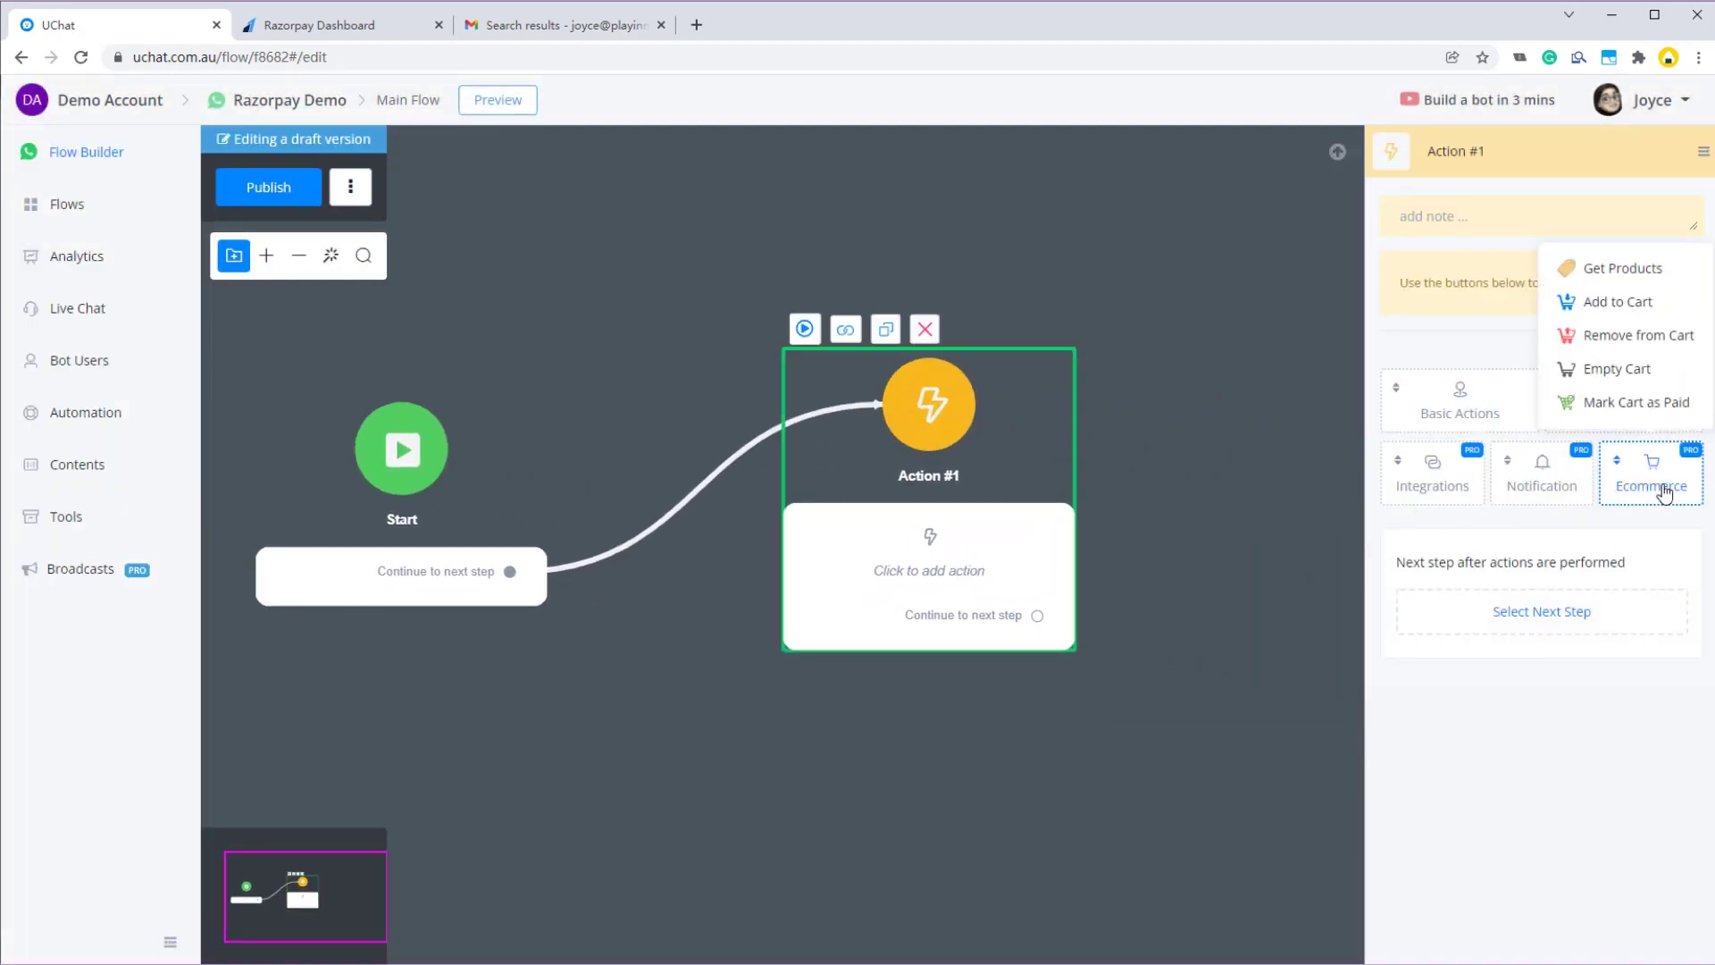
{"action": "left_click", "coordinate": [1622, 268]}
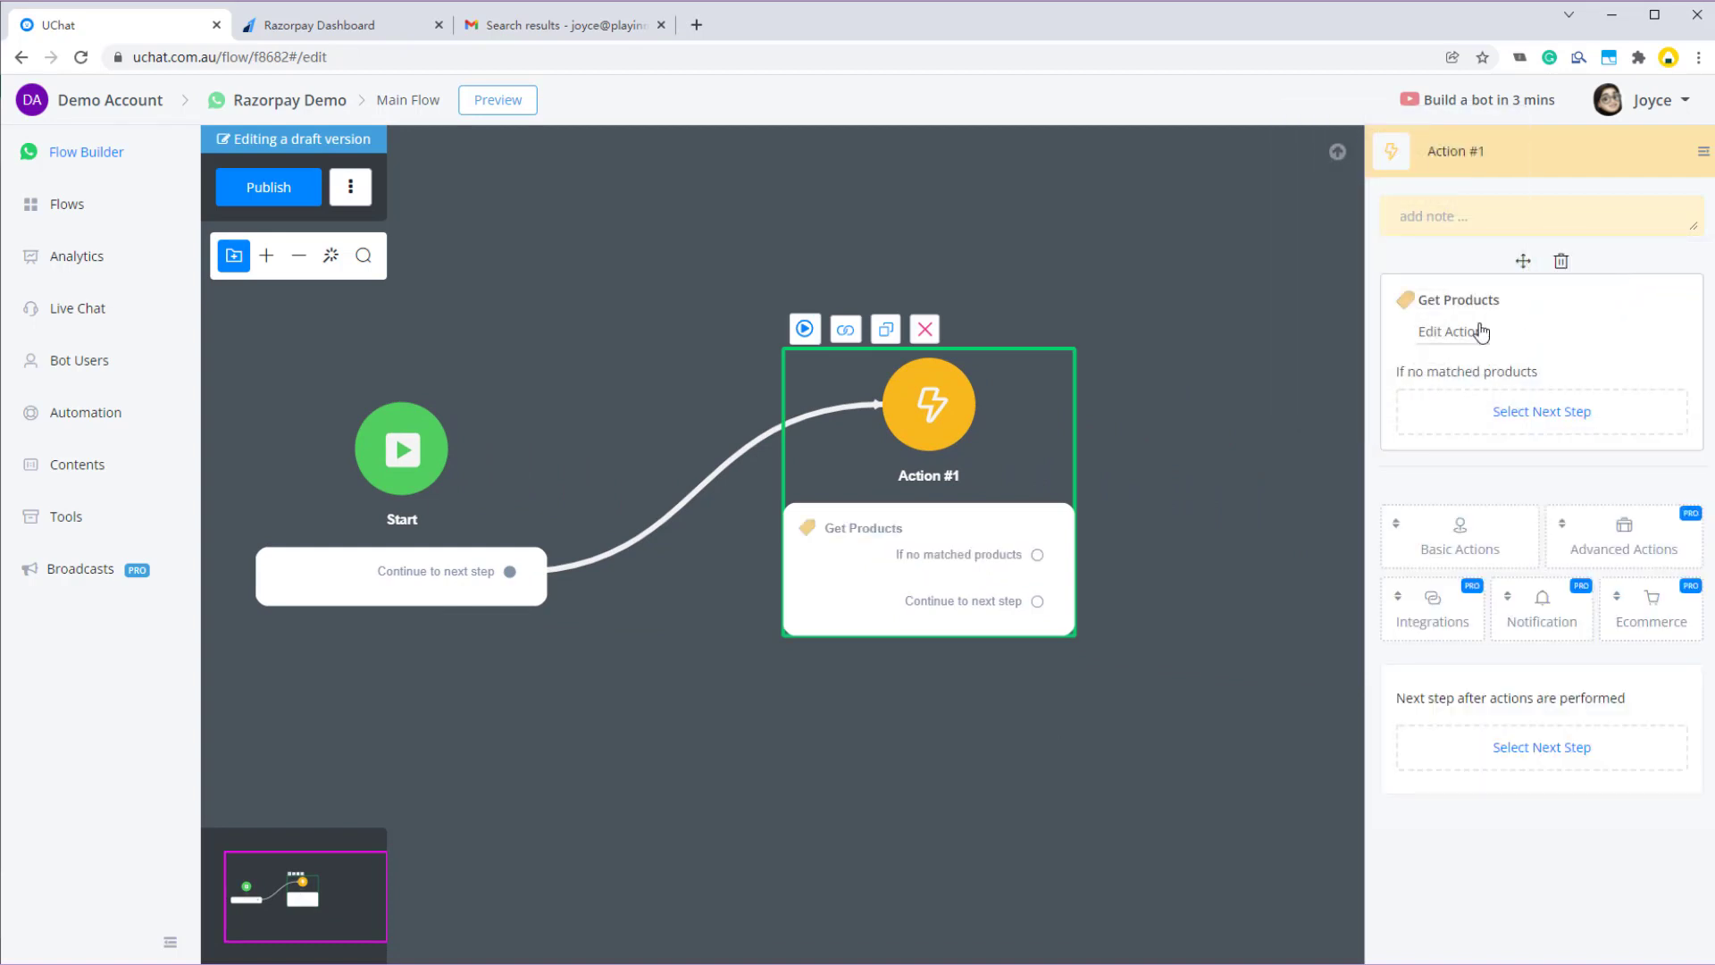
{"action": "left_click", "coordinate": [1447, 331]}
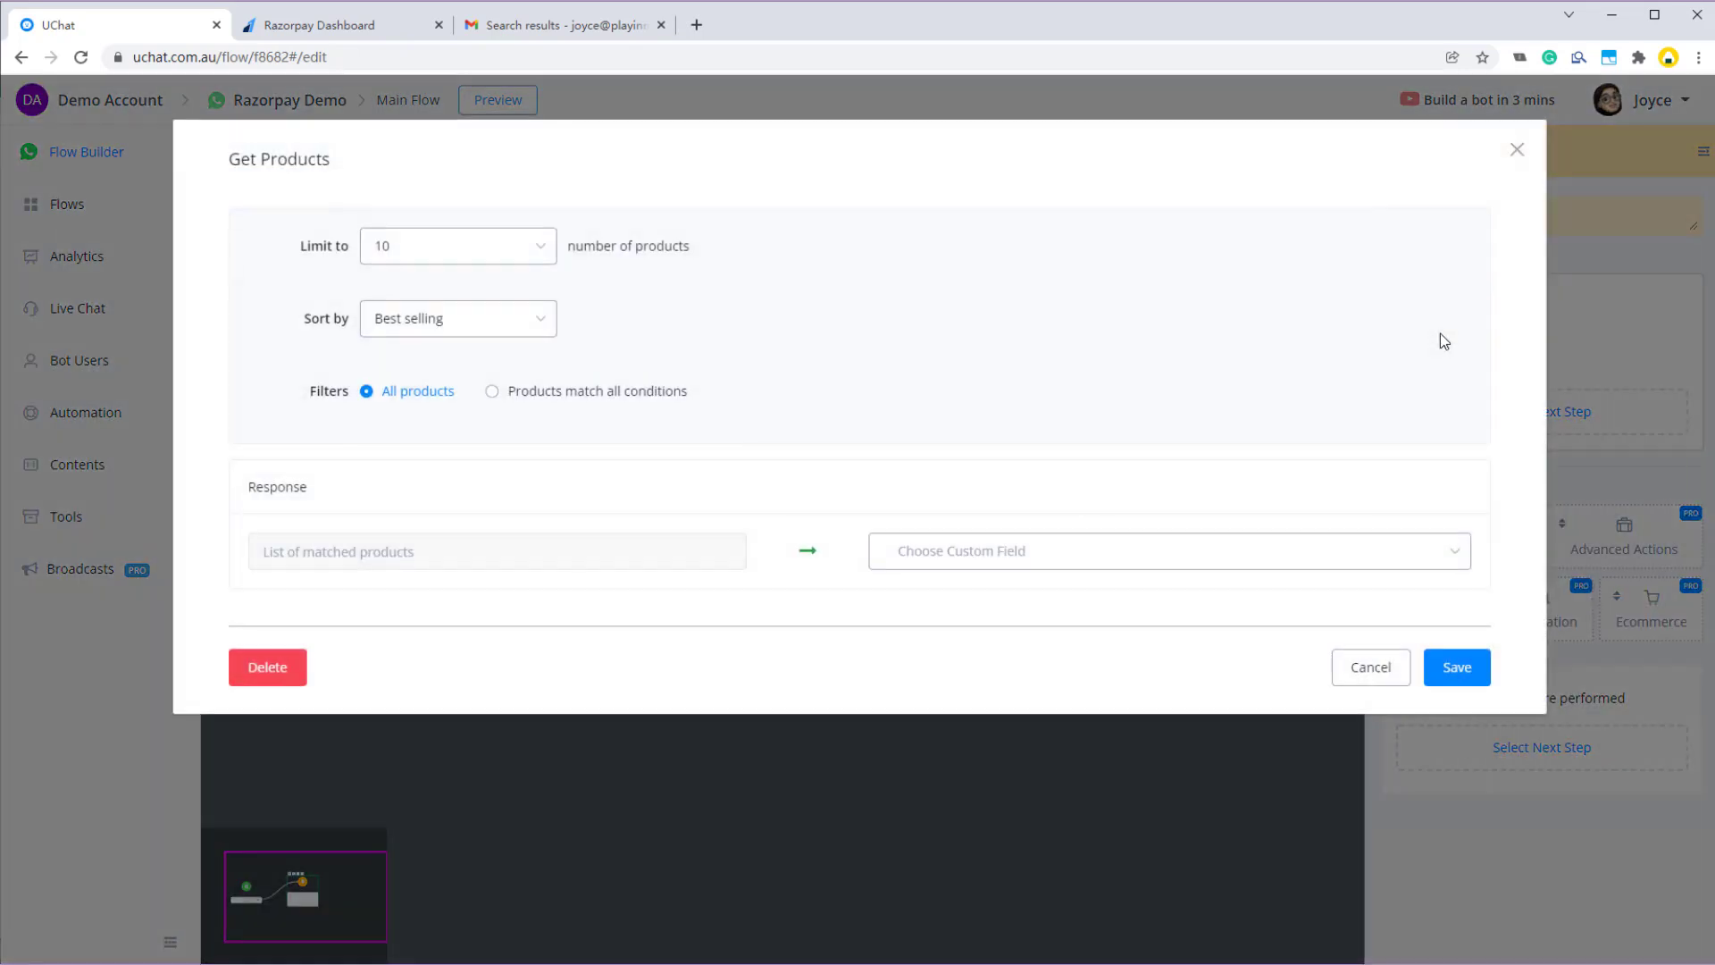
- Set Limit 1 and Sort by Highest price, store the response in a new JSON field 'product', and save
{"action": "left_click", "coordinate": [434, 259]}
{"action": "scroll", "coordinate": [411, 331], "scroll_direction": "up", "scroll_amount": 3}
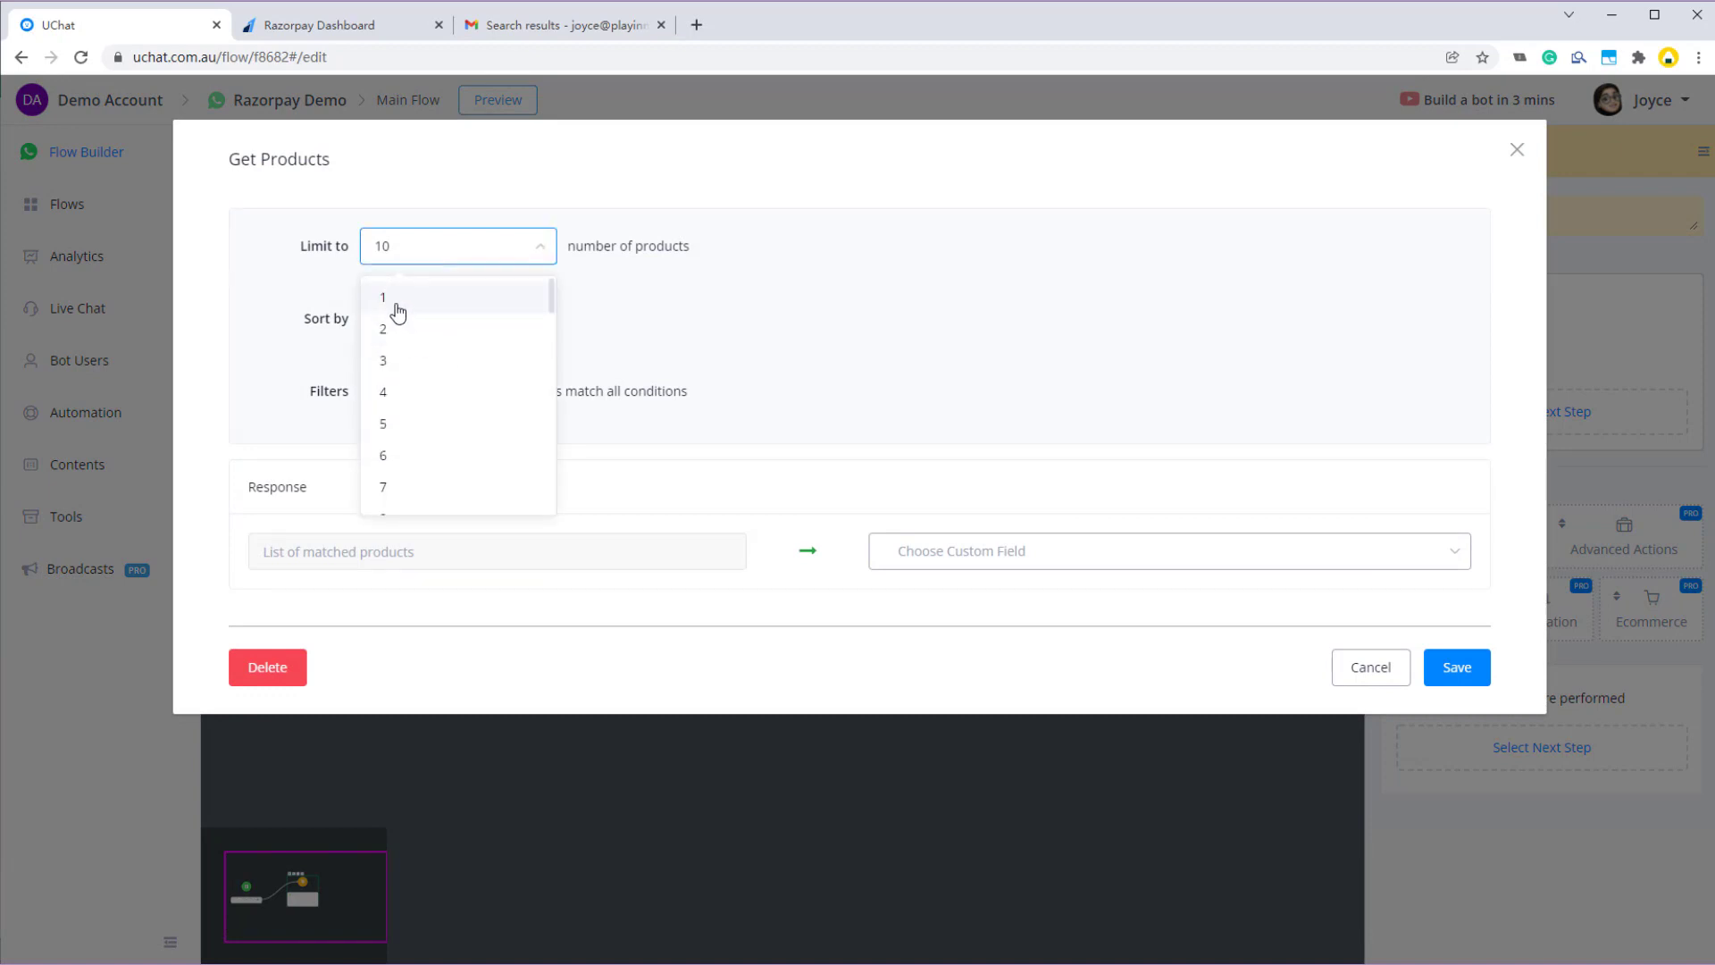
{"action": "left_click", "coordinate": [400, 308]}
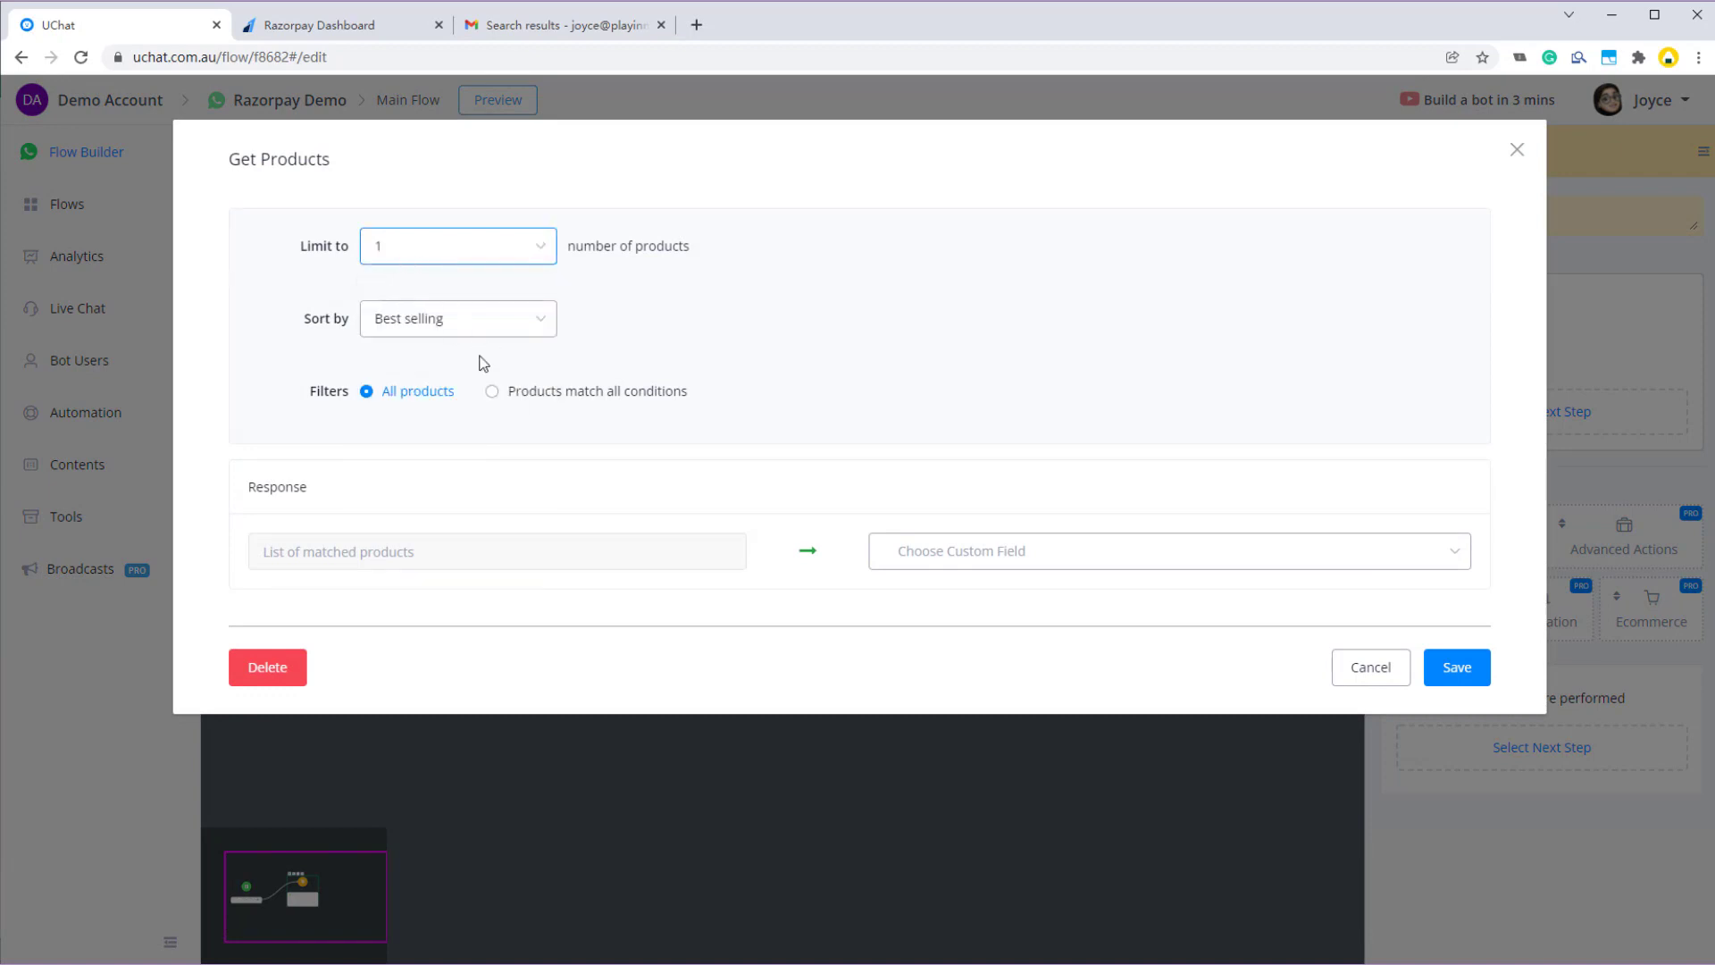
{"action": "left_click", "coordinate": [440, 322]}
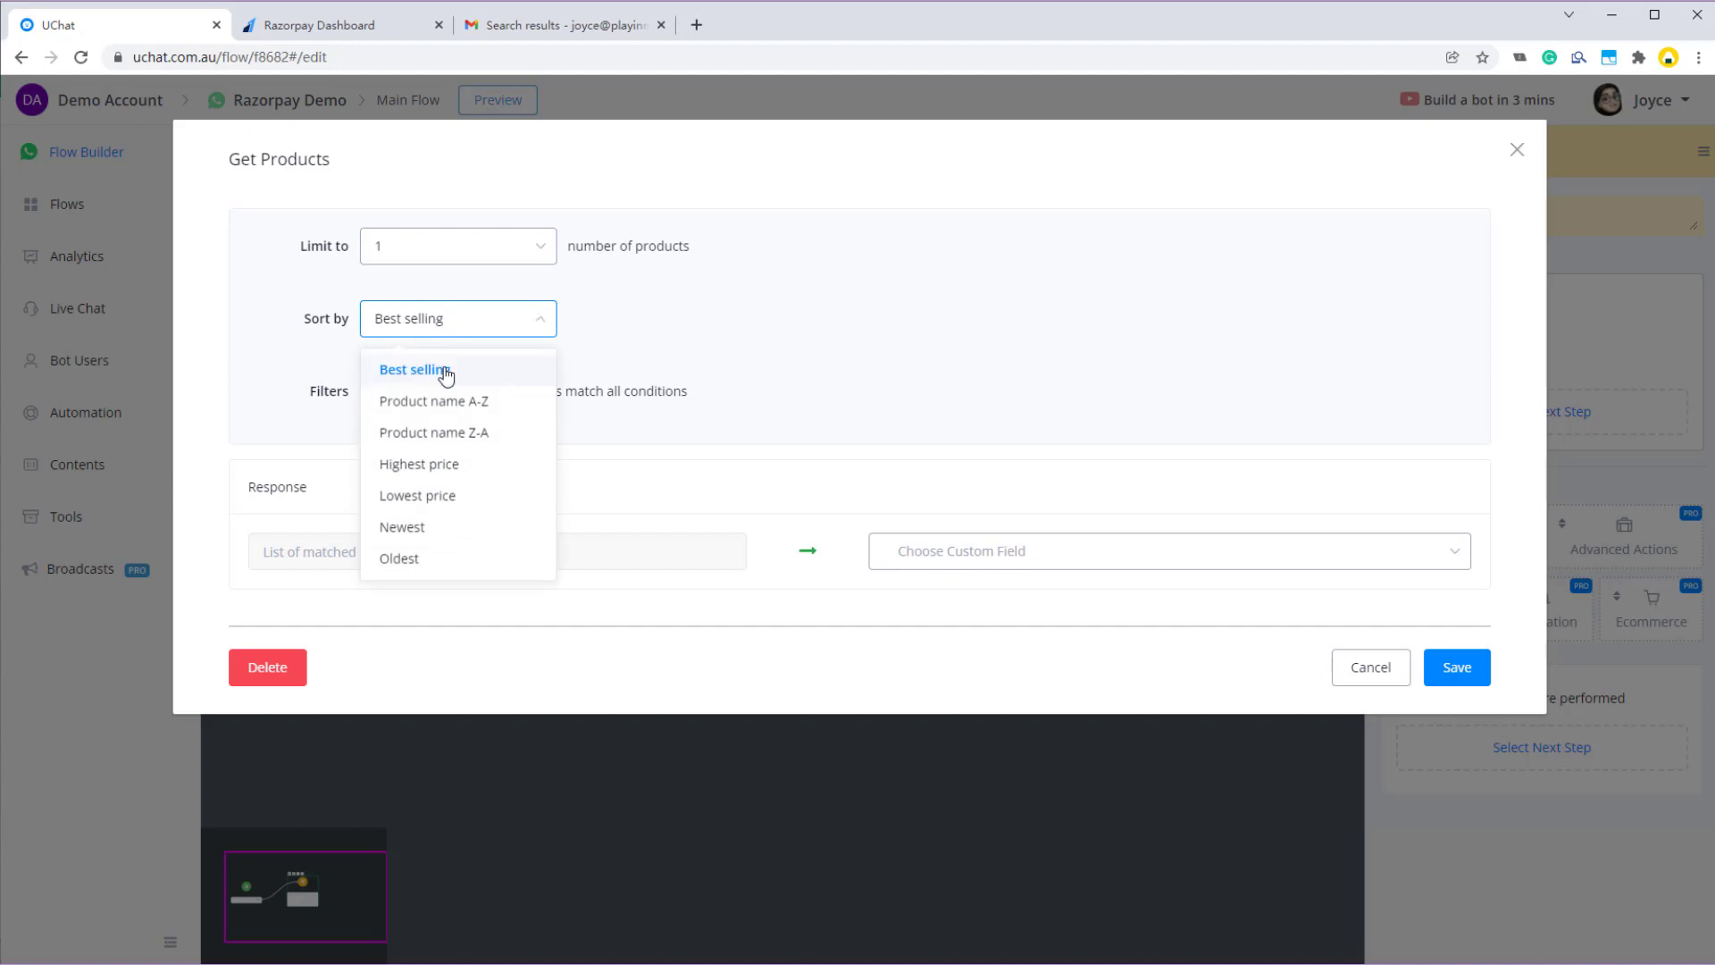
{"action": "left_click", "coordinate": [431, 475]}
{"action": "left_click", "coordinate": [933, 560]}
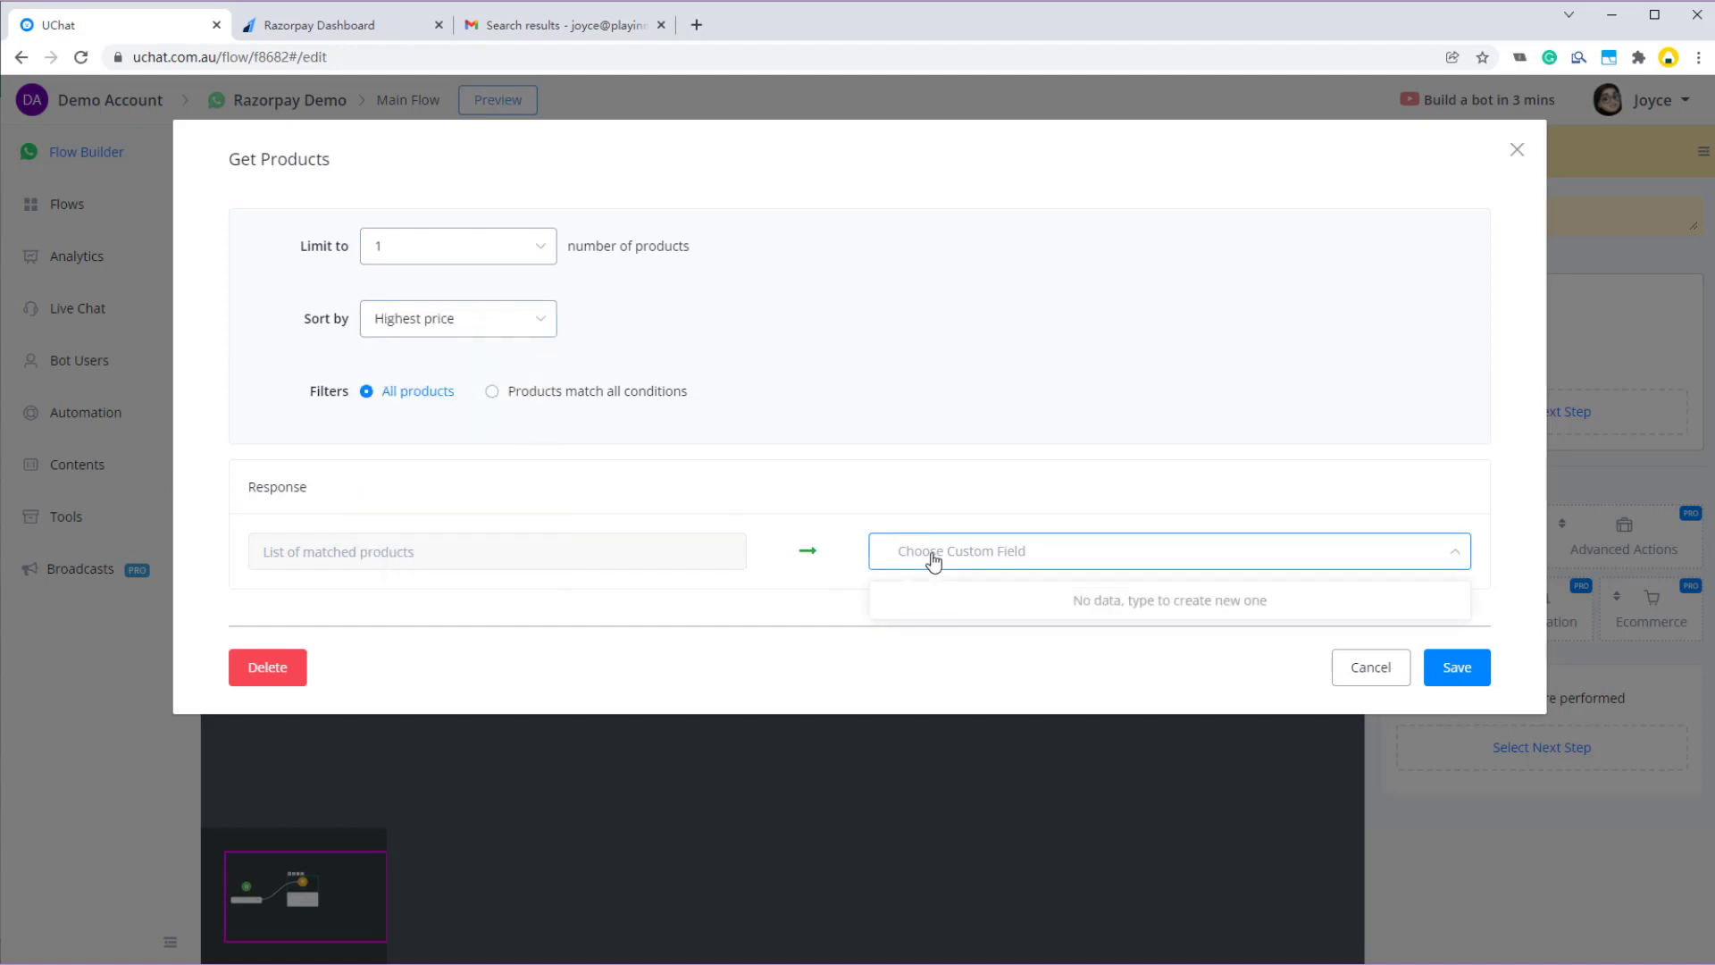
{"action": "type", "text": "product"}
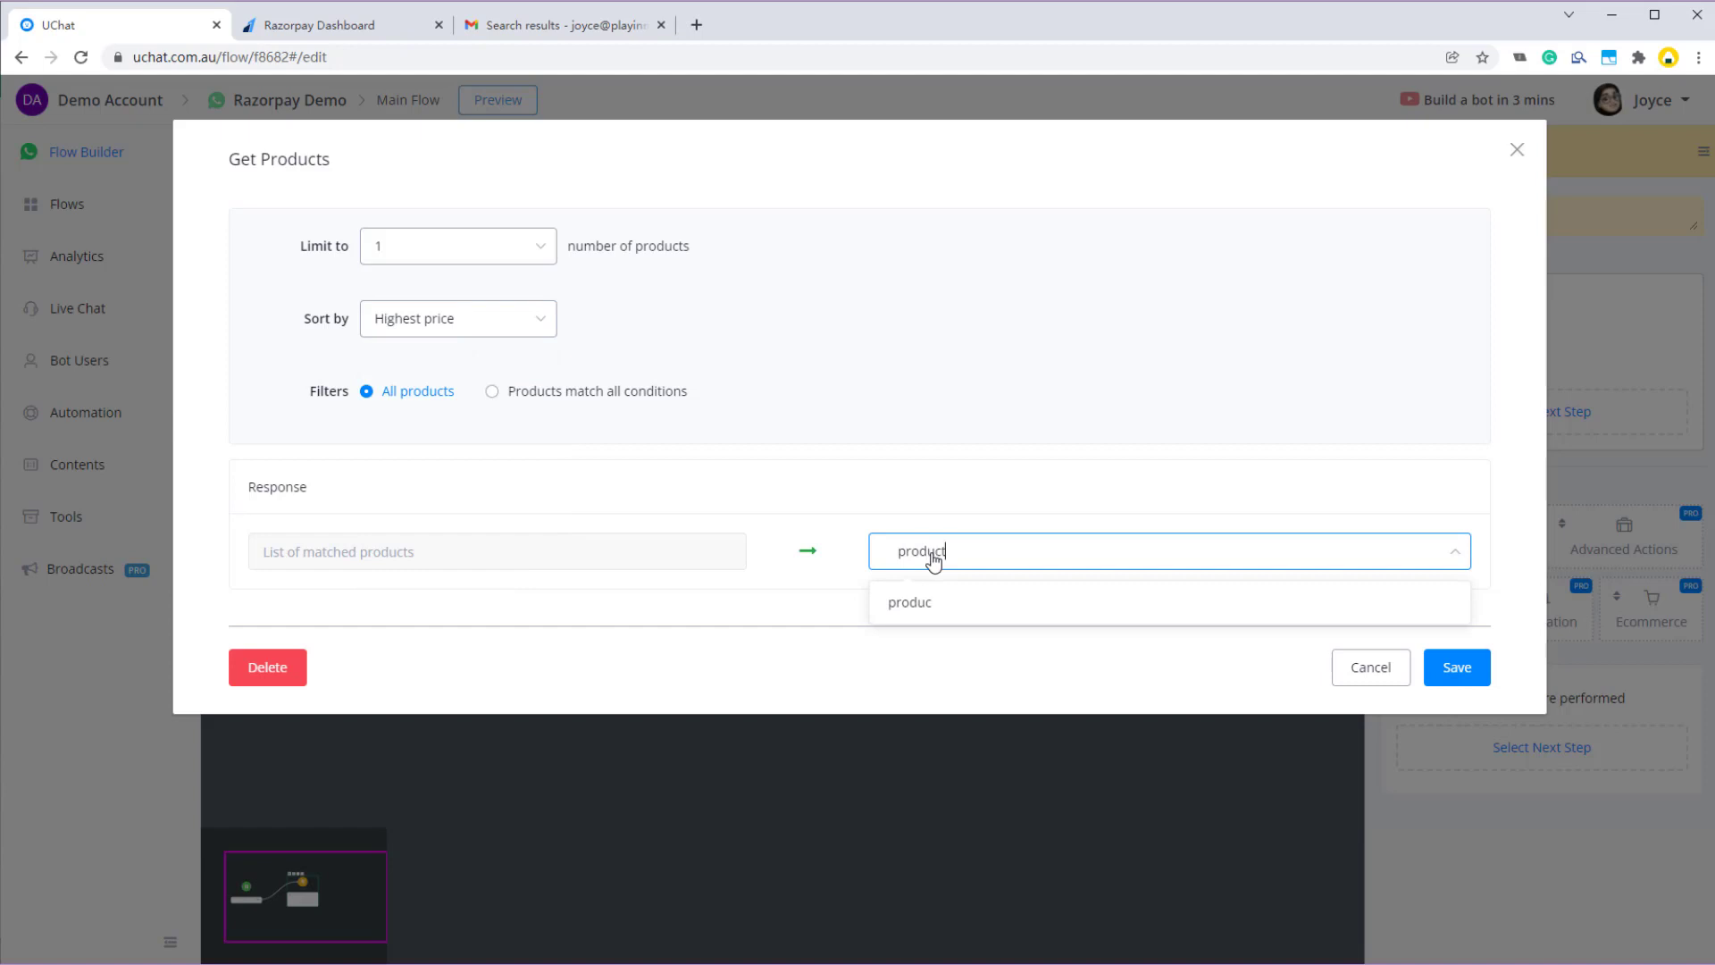
{"action": "left_click", "coordinate": [908, 603]}
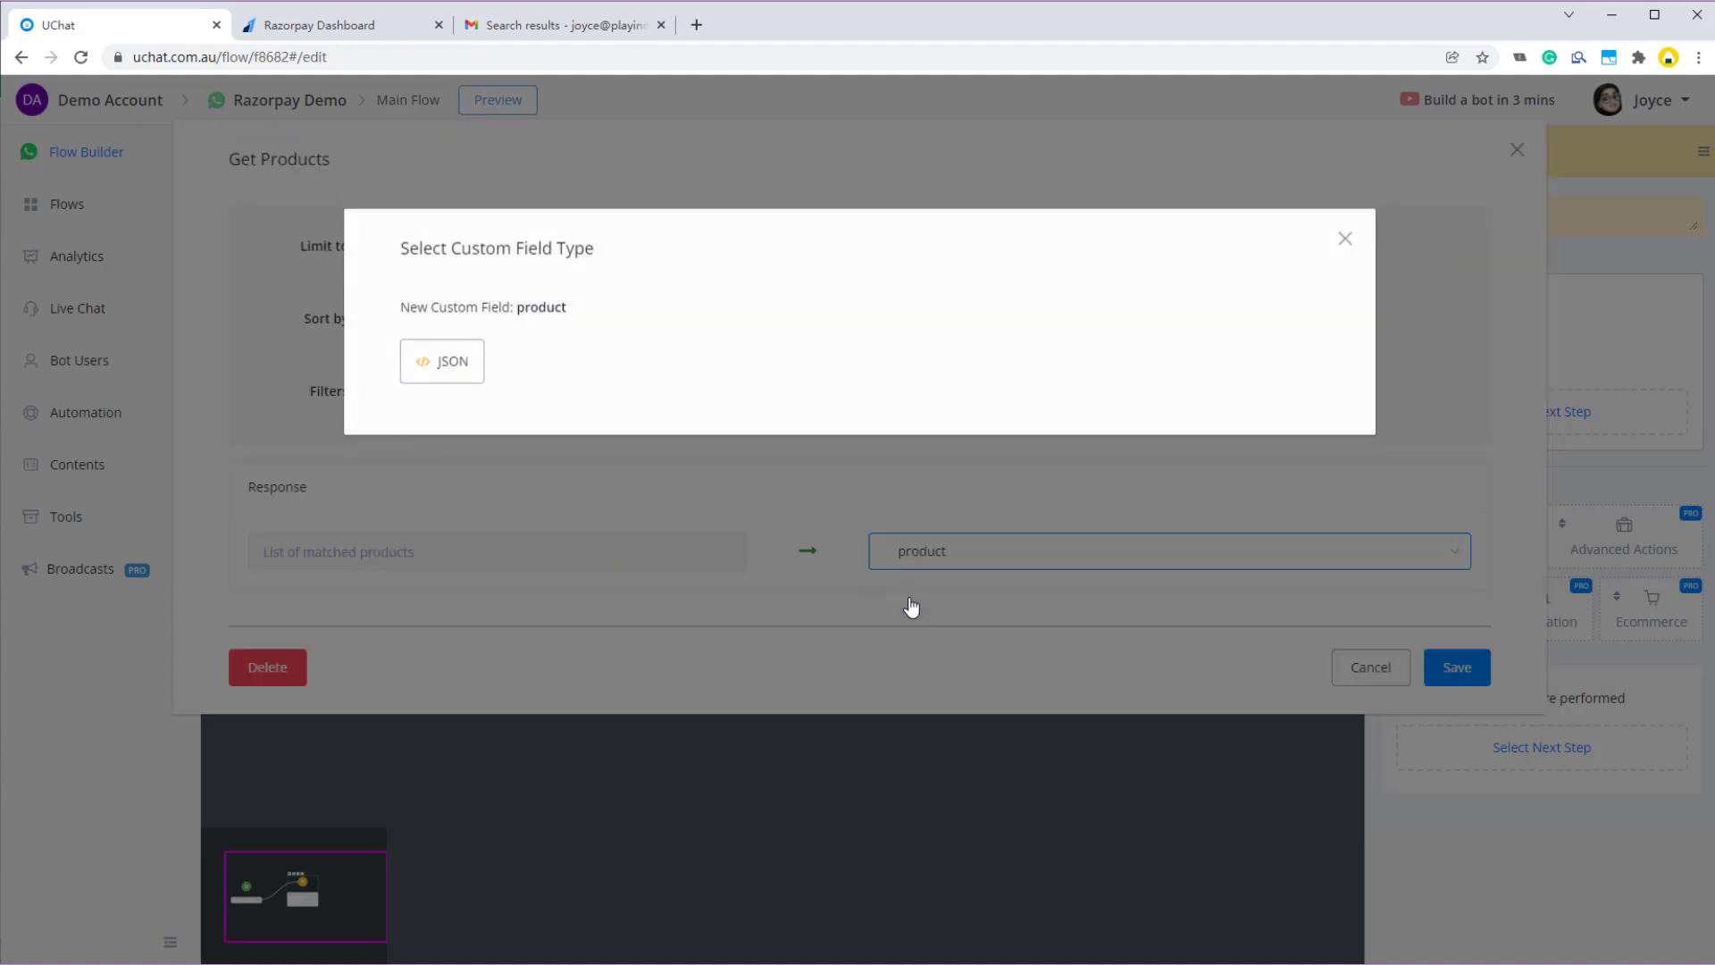
{"action": "left_click", "coordinate": [451, 366]}
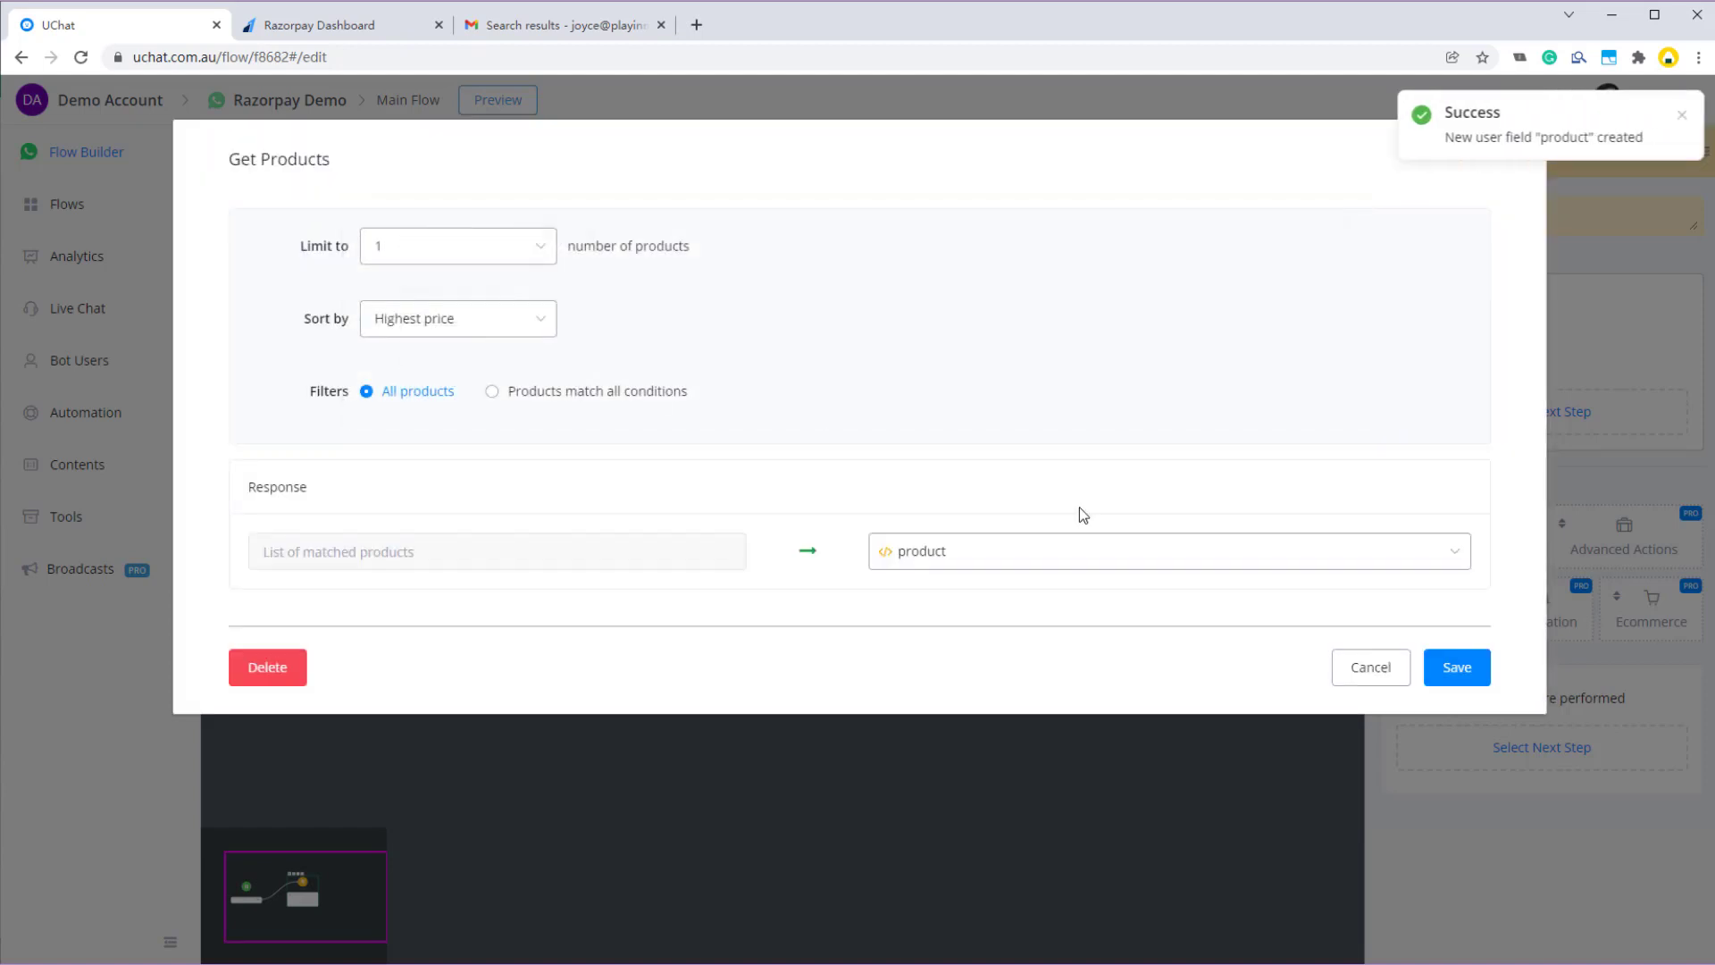
{"action": "left_click", "coordinate": [1457, 672]}
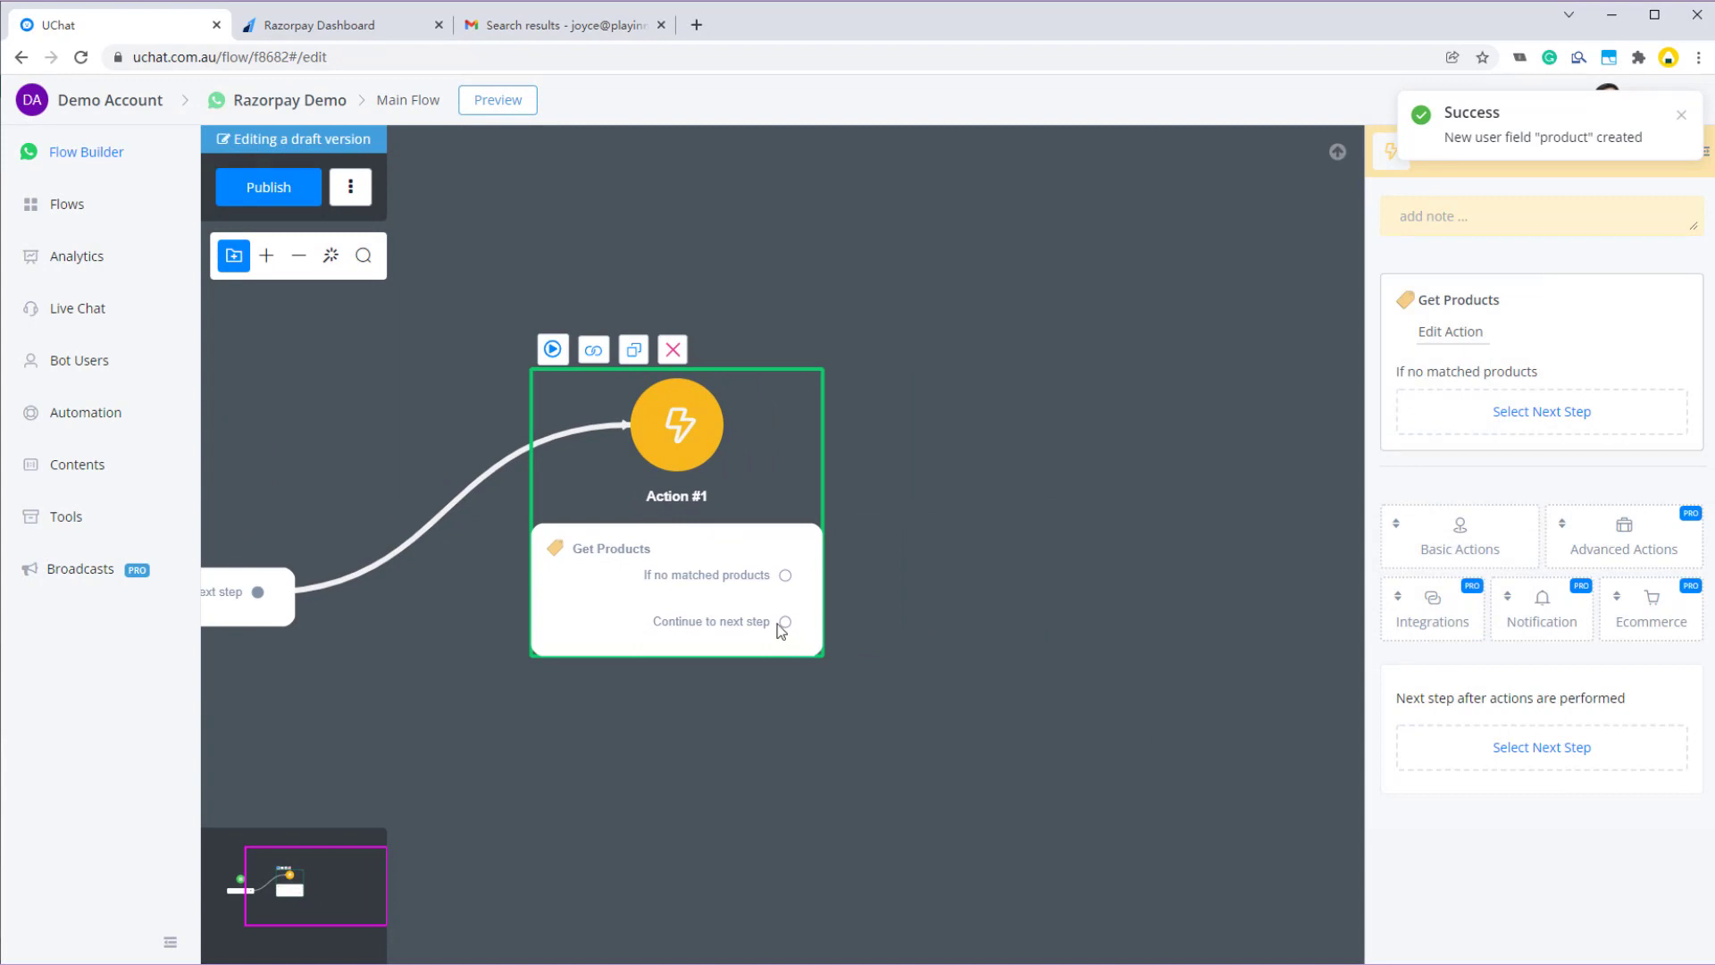
- Connect a Send Message step after Get Products with 'Hi {{First Name}}' text and a blank card
{"action": "left_click_drag", "start_coordinate": [786, 626], "coordinate": [1001, 492]}
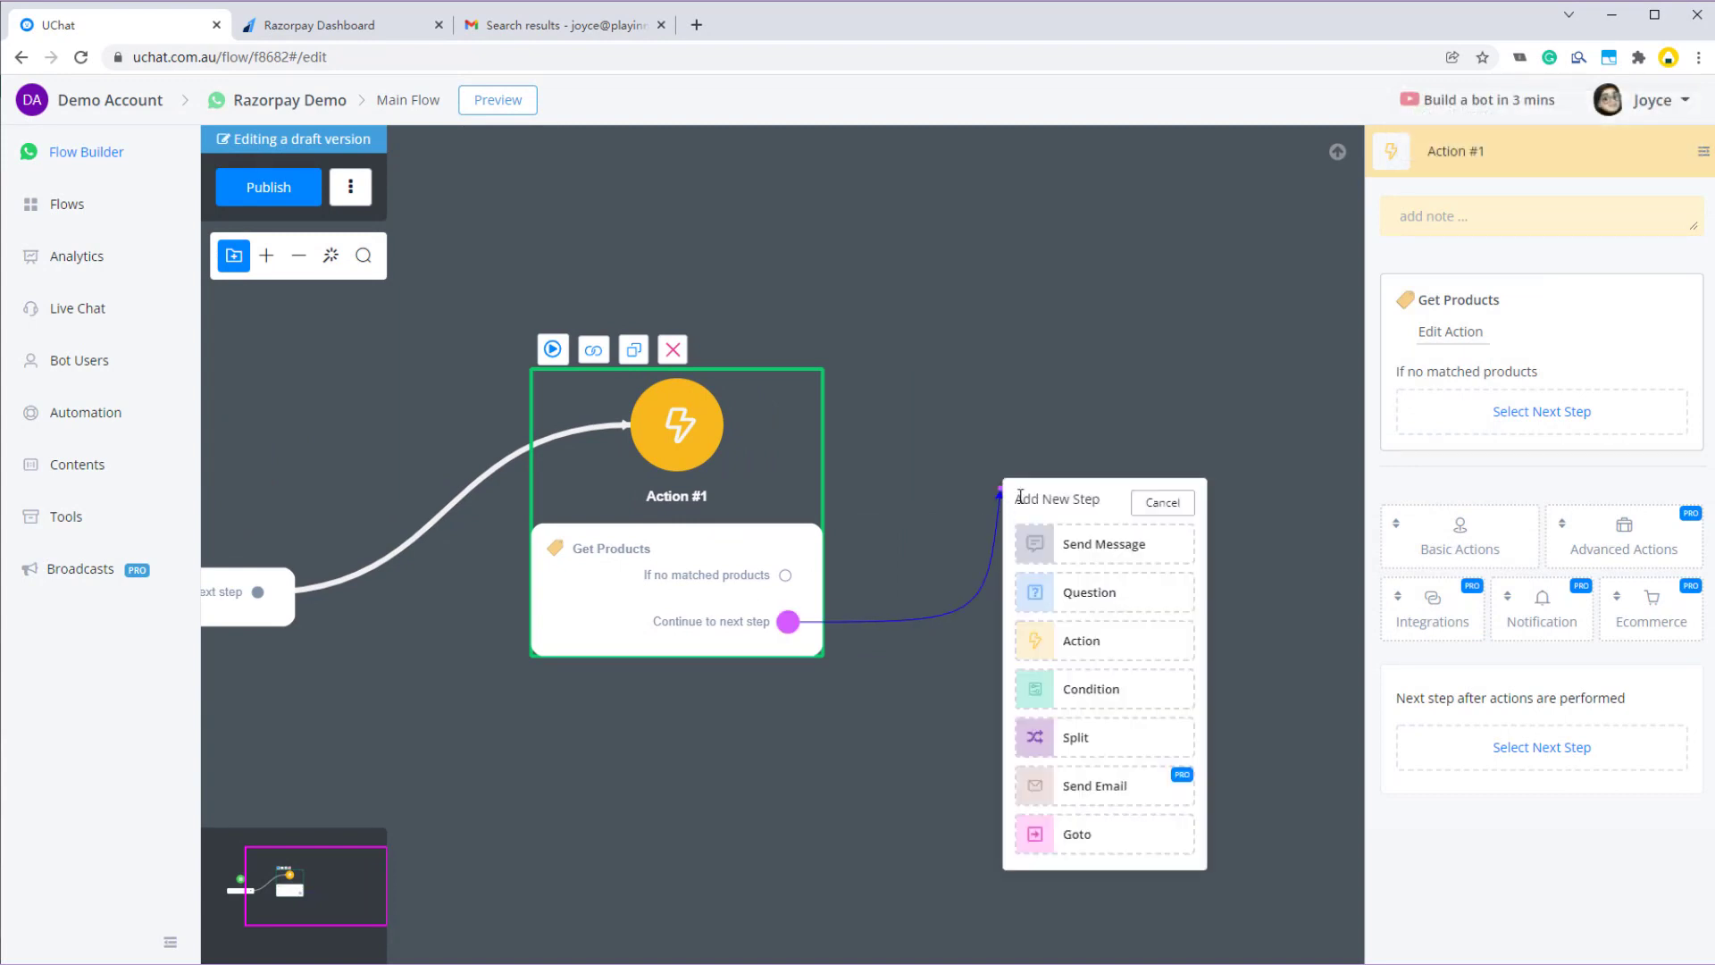
{"action": "left_click", "coordinate": [1127, 549]}
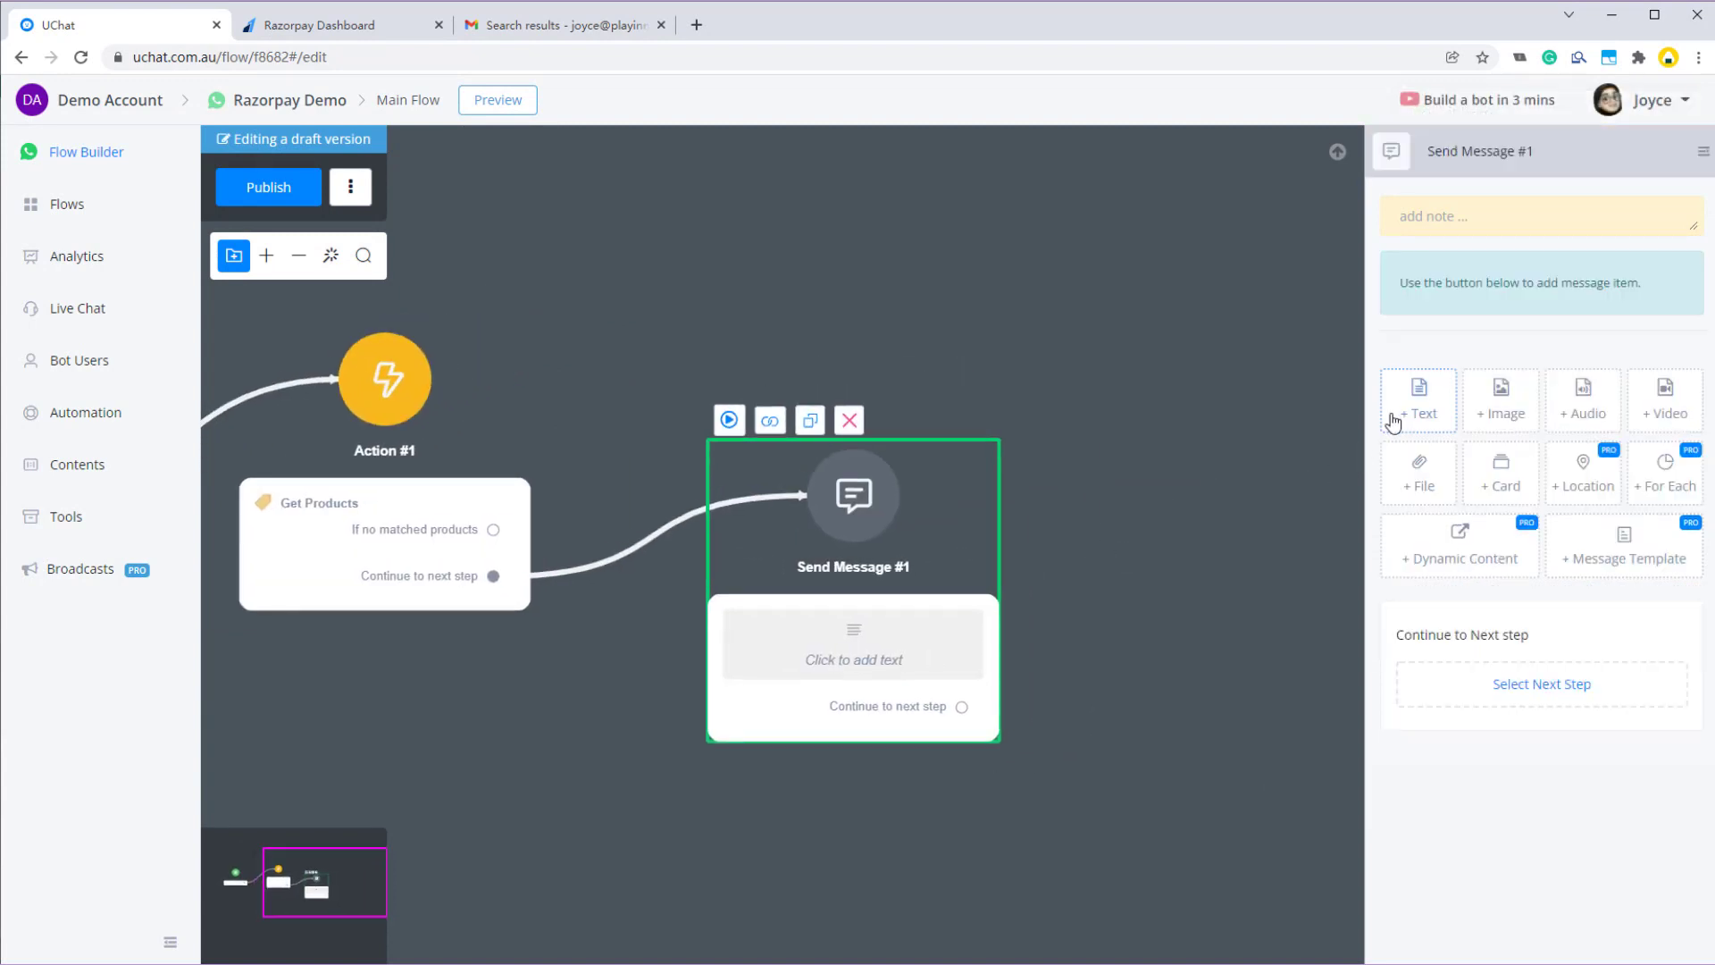
{"action": "left_click", "coordinate": [1421, 409]}
{"action": "left_click", "coordinate": [1475, 304]}
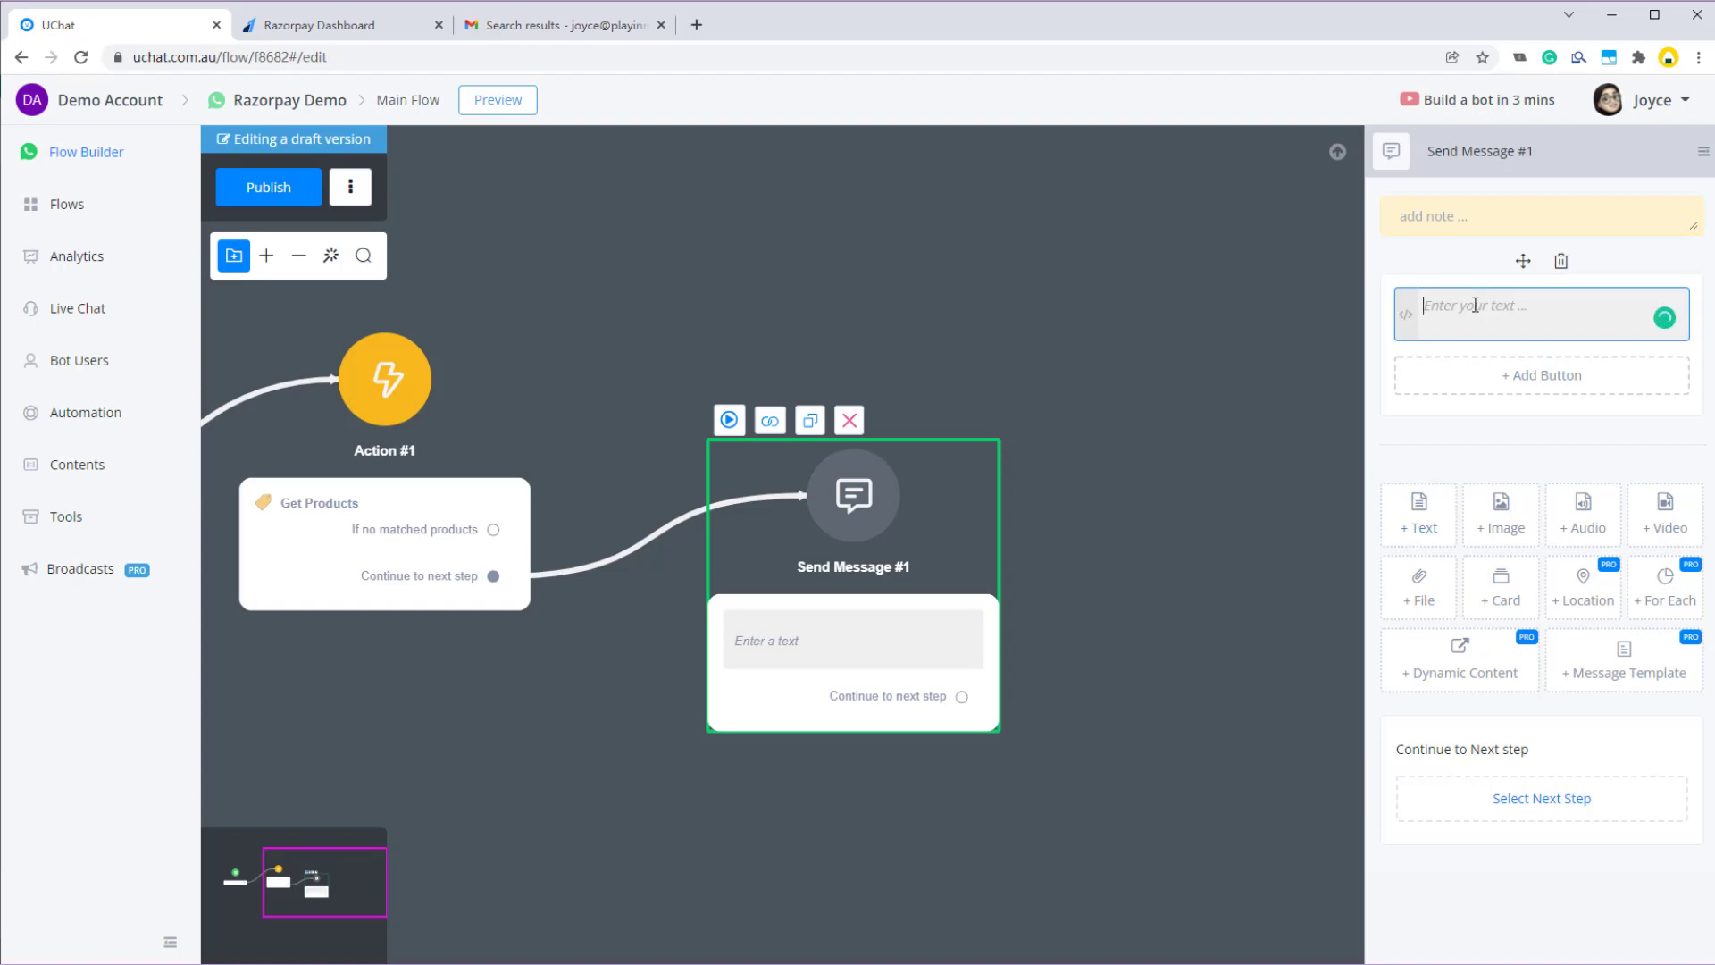
{"action": "type", "text": "Hi {{"}
{"action": "key", "text": "Return"}
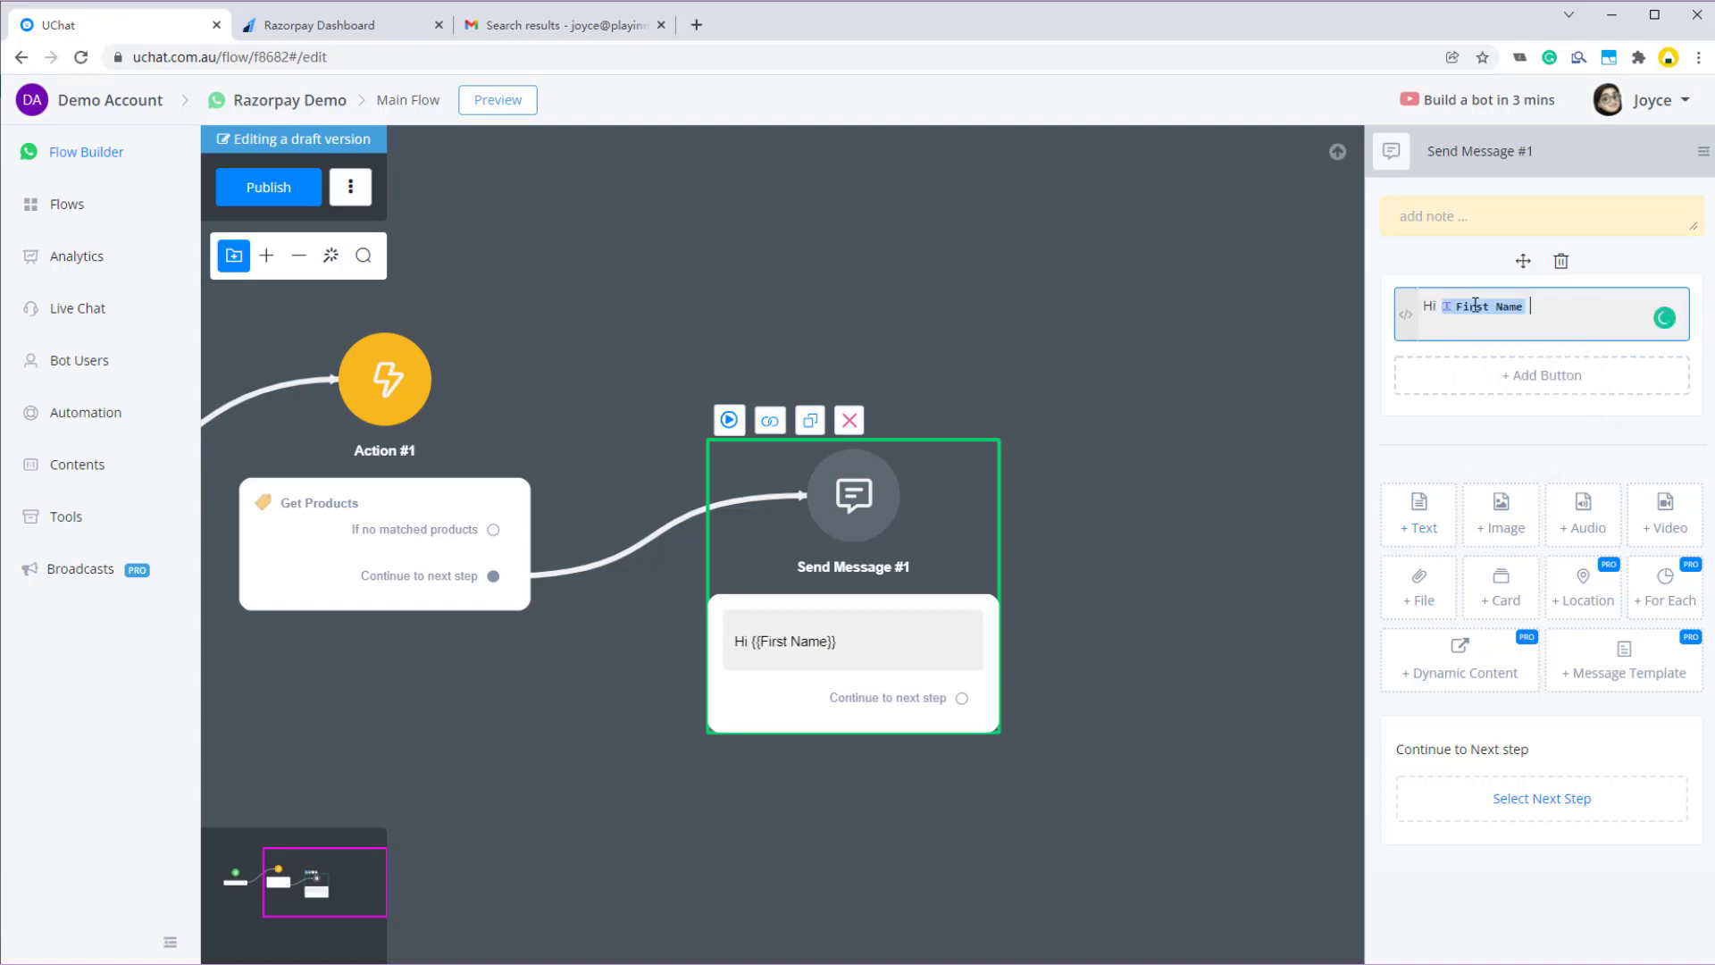
{"action": "left_click", "coordinate": [1504, 597]}
{"action": "scroll", "coordinate": [1519, 536], "scroll_direction": "up", "scroll_amount": 3}
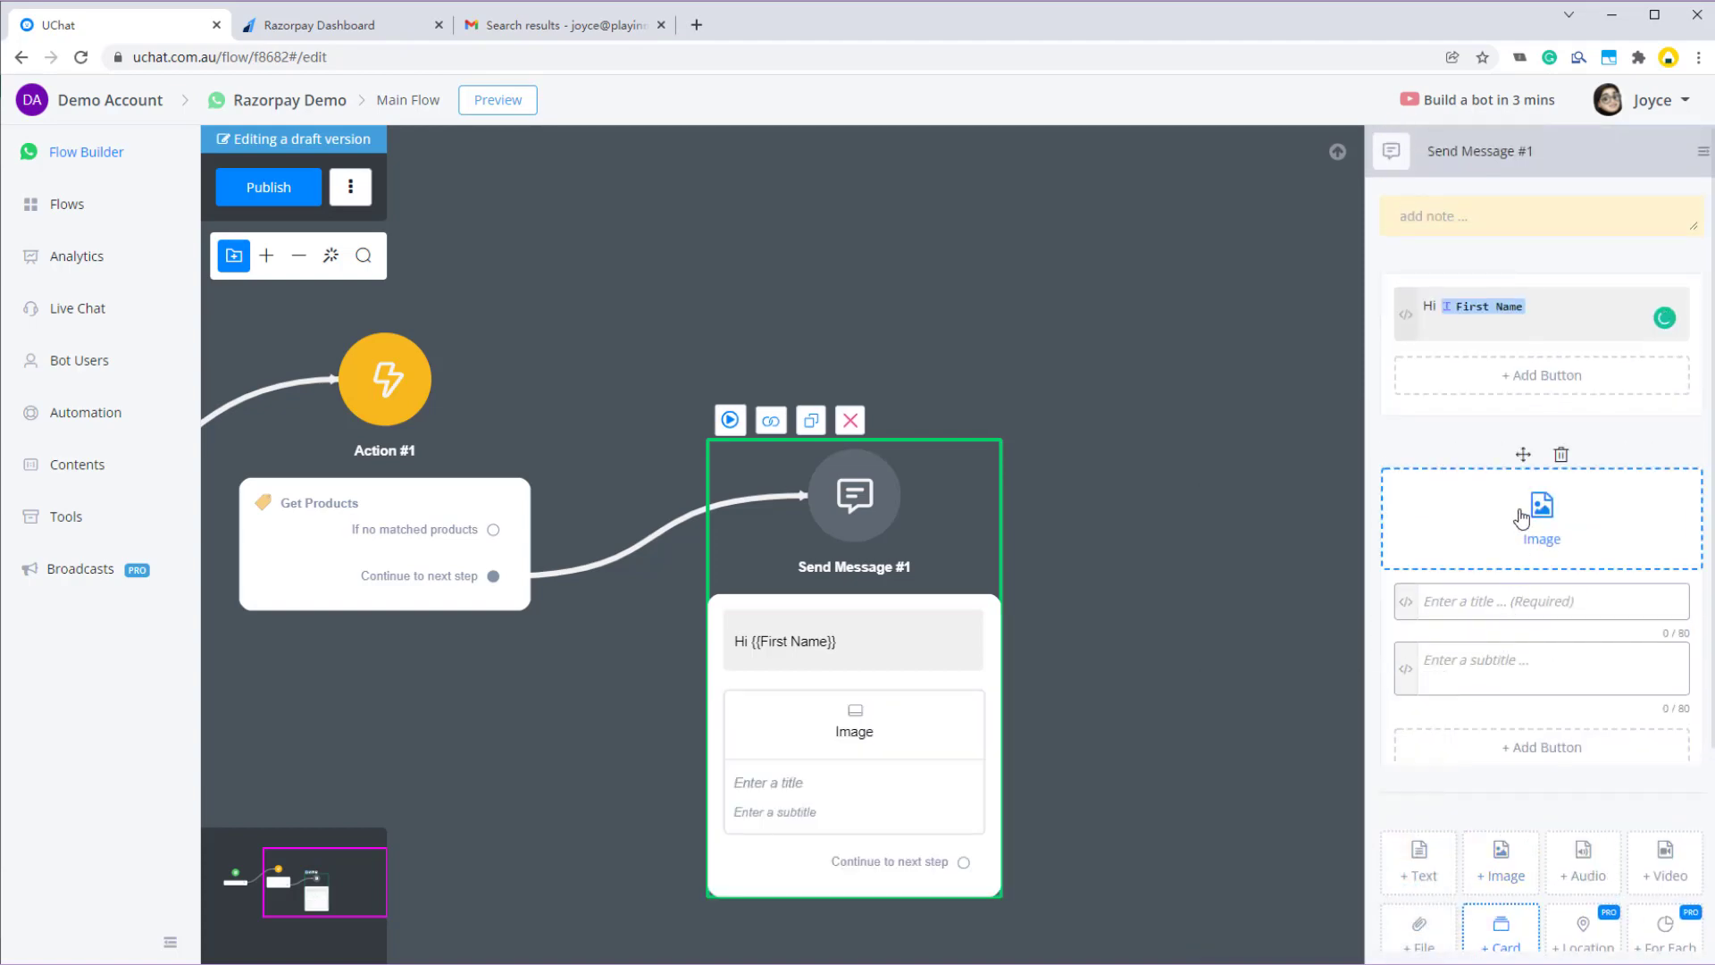
- Set the card image from URL to {{product :: $[0].image}}
{"action": "left_click", "coordinate": [1538, 505]}
{"action": "left_click", "coordinate": [576, 223]}
{"action": "left_click", "coordinate": [590, 346]}
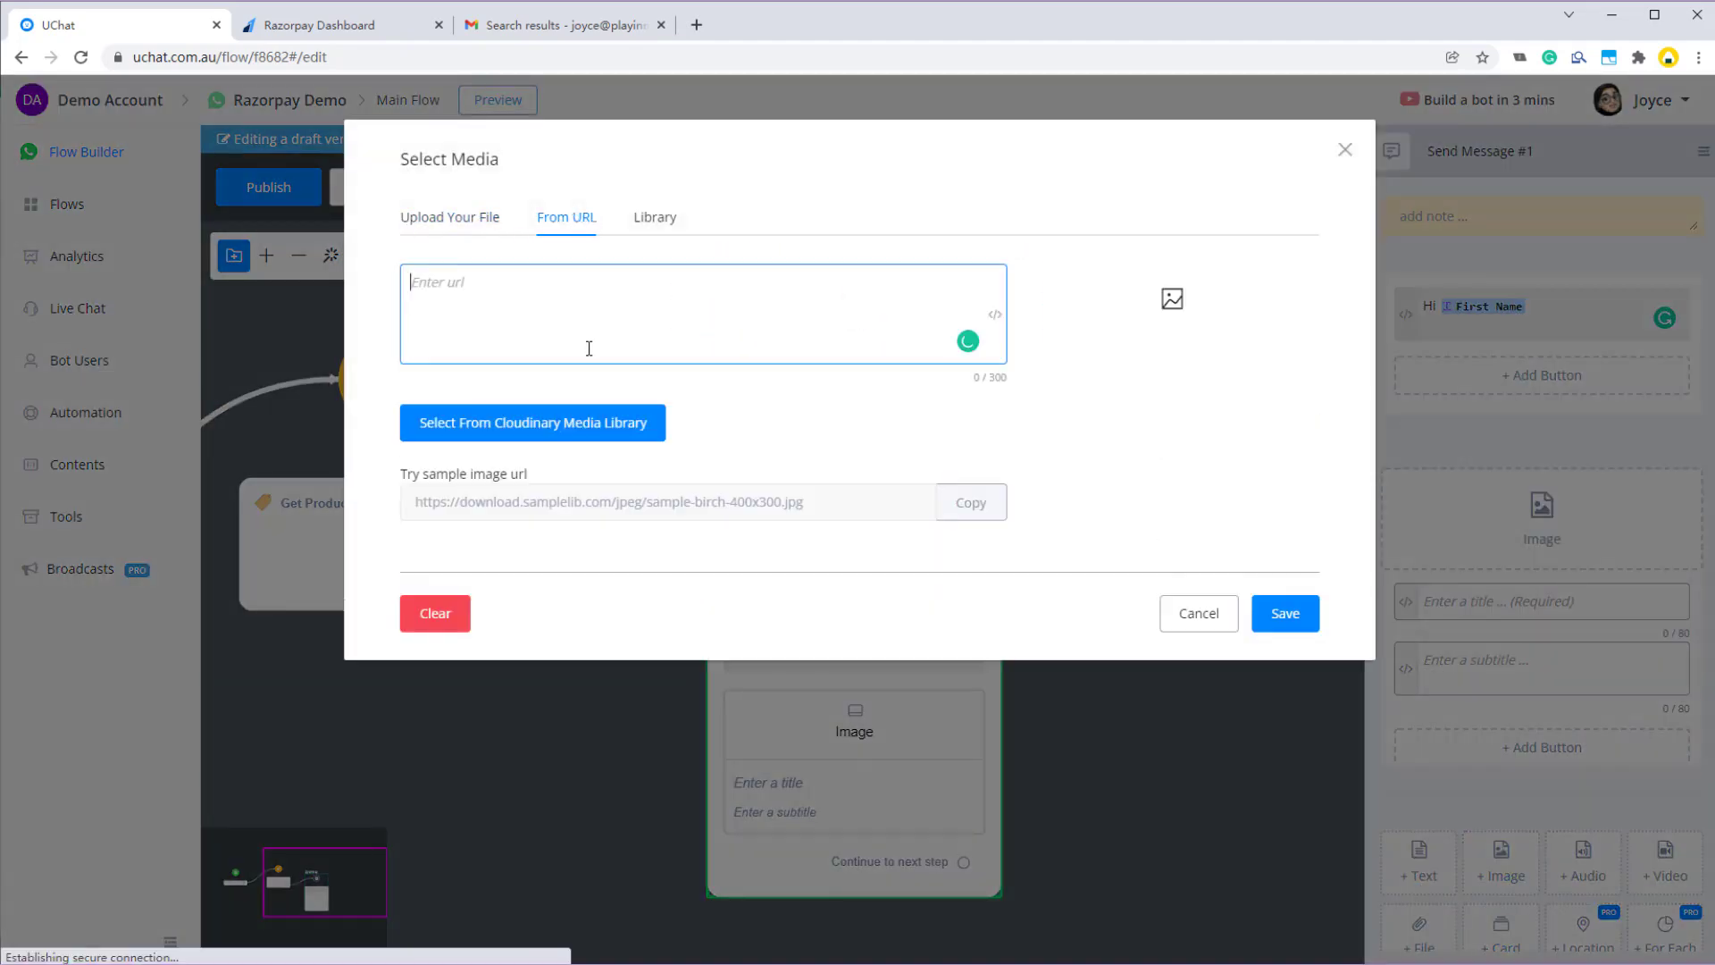
{"action": "type", "text": "{{pro"}
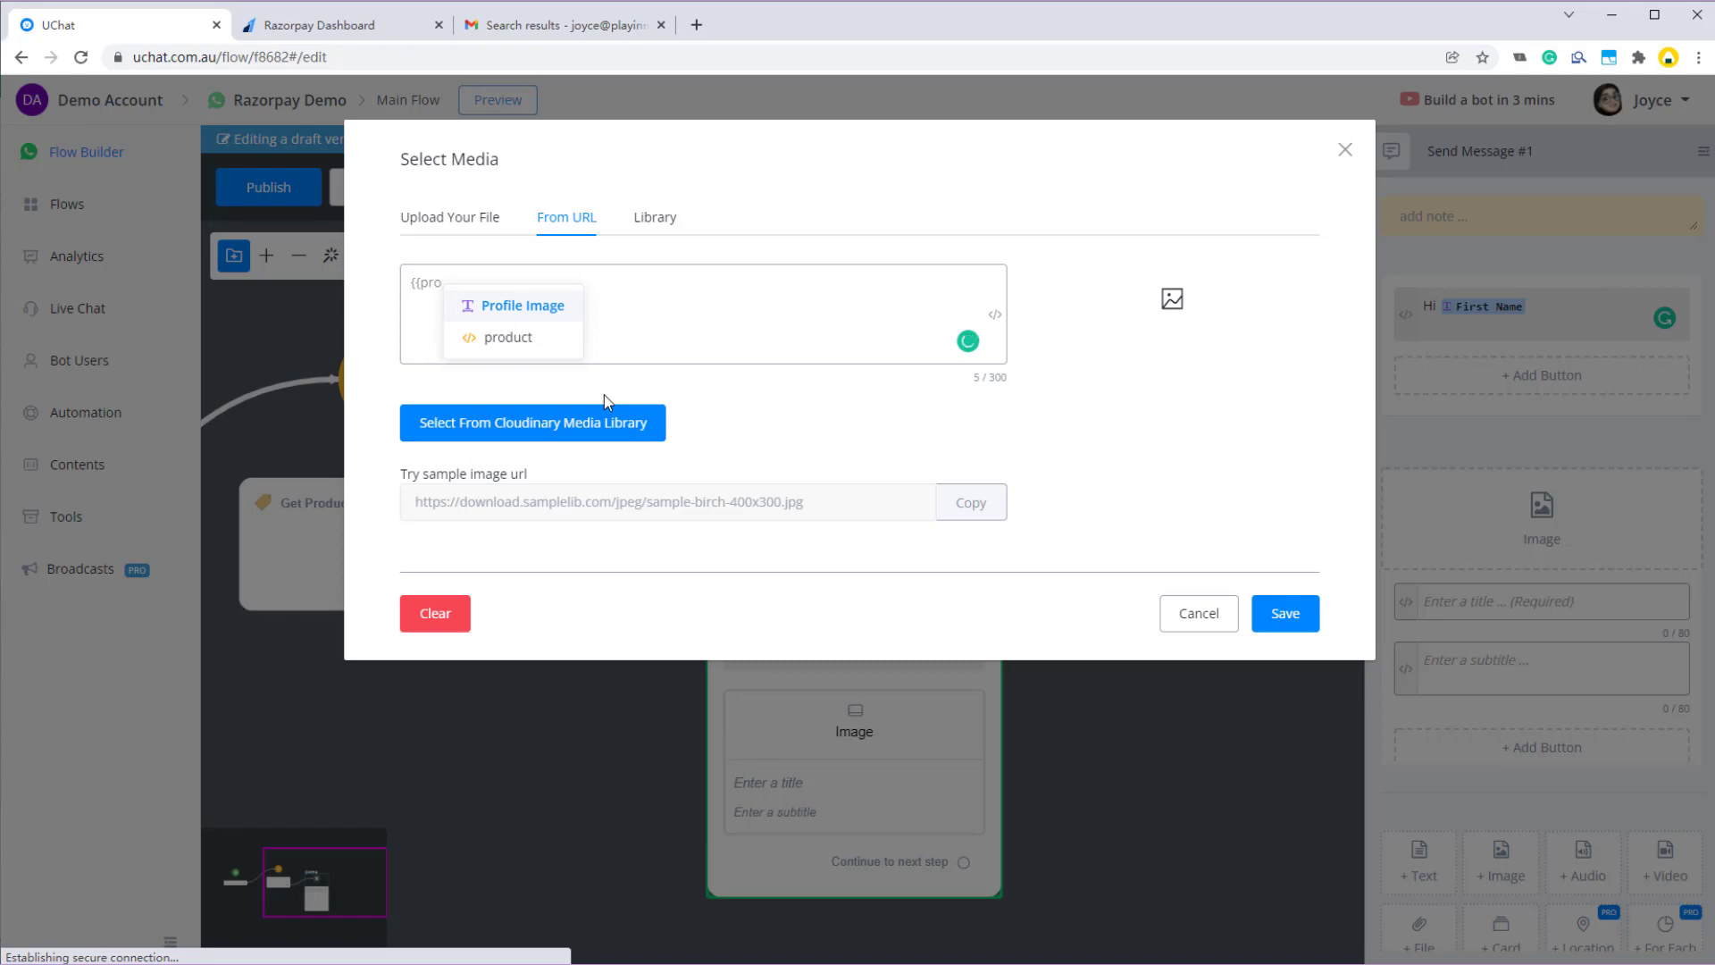
{"action": "key", "text": "Down"}
{"action": "key", "text": "Return"}
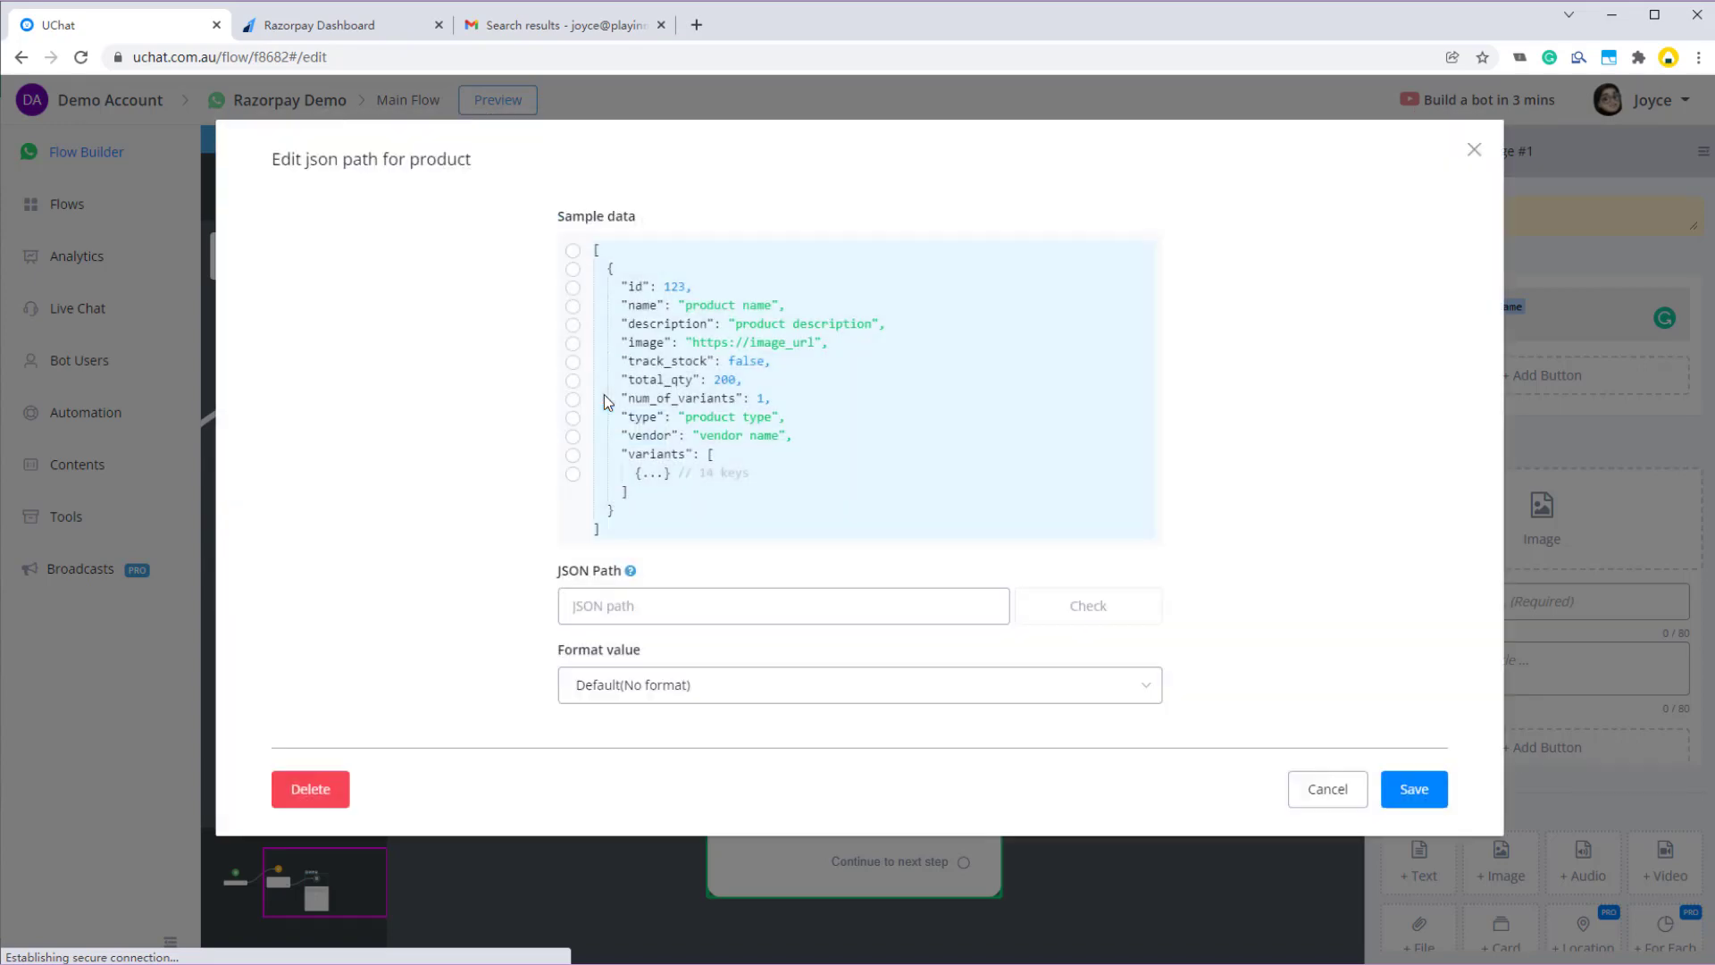
{"action": "left_click", "coordinate": [651, 343]}
{"action": "left_click", "coordinate": [1389, 792]}
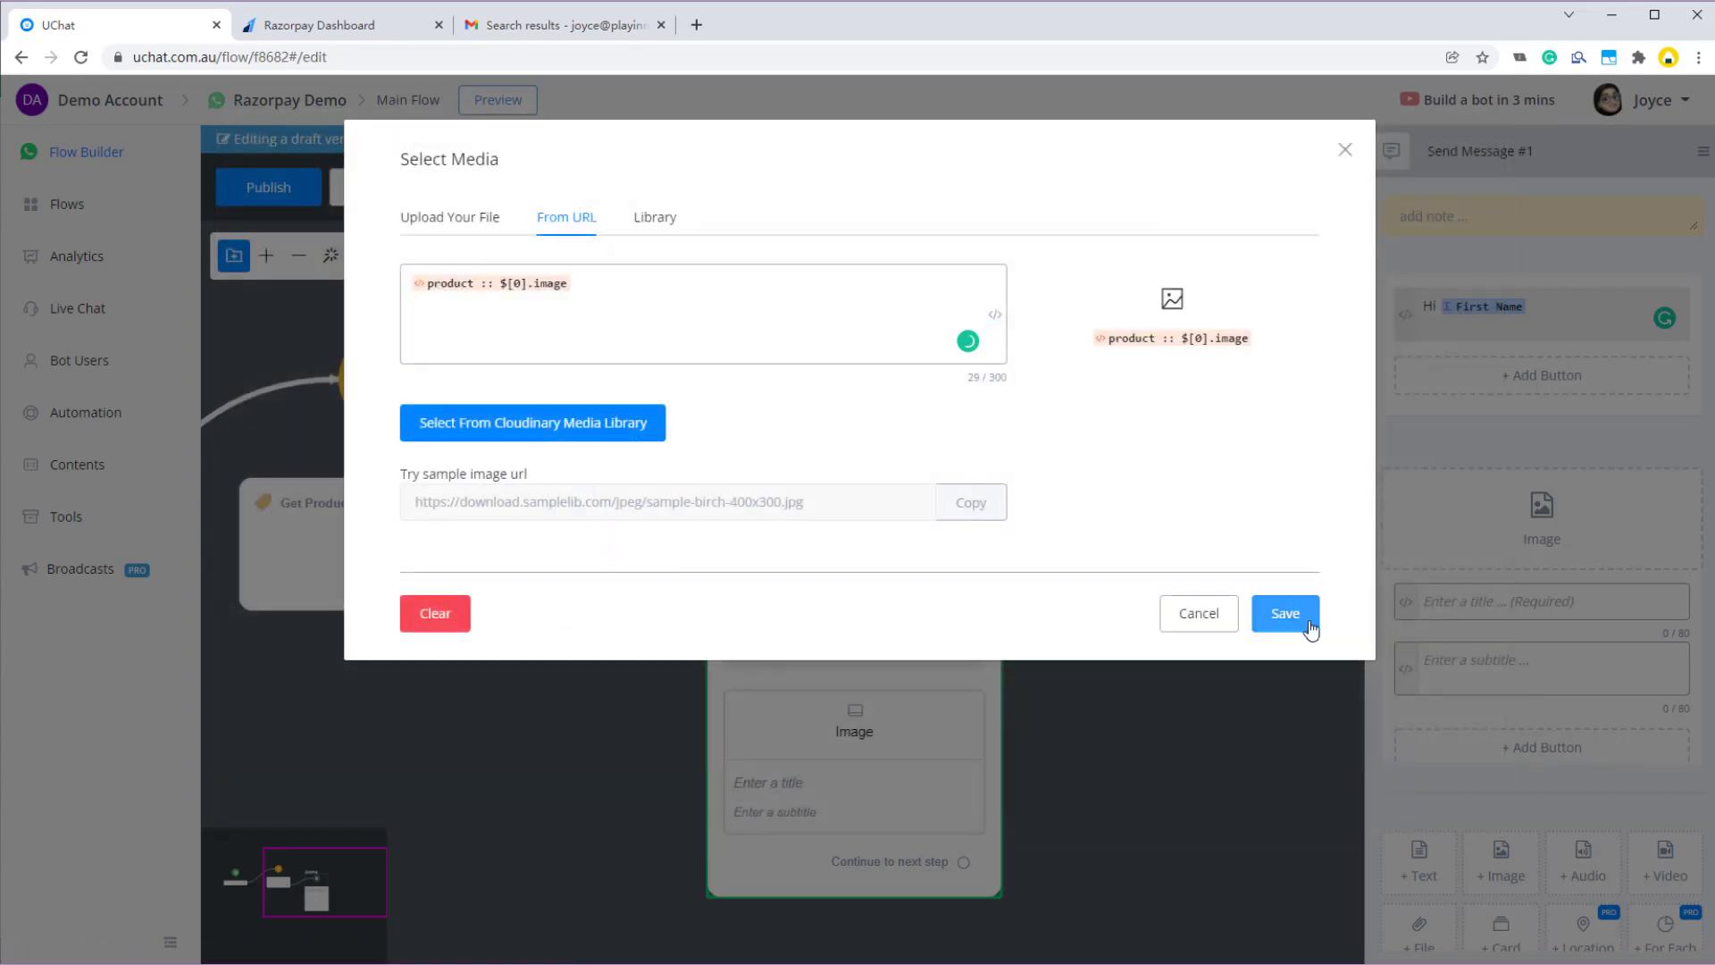
{"action": "left_click", "coordinate": [1310, 626]}
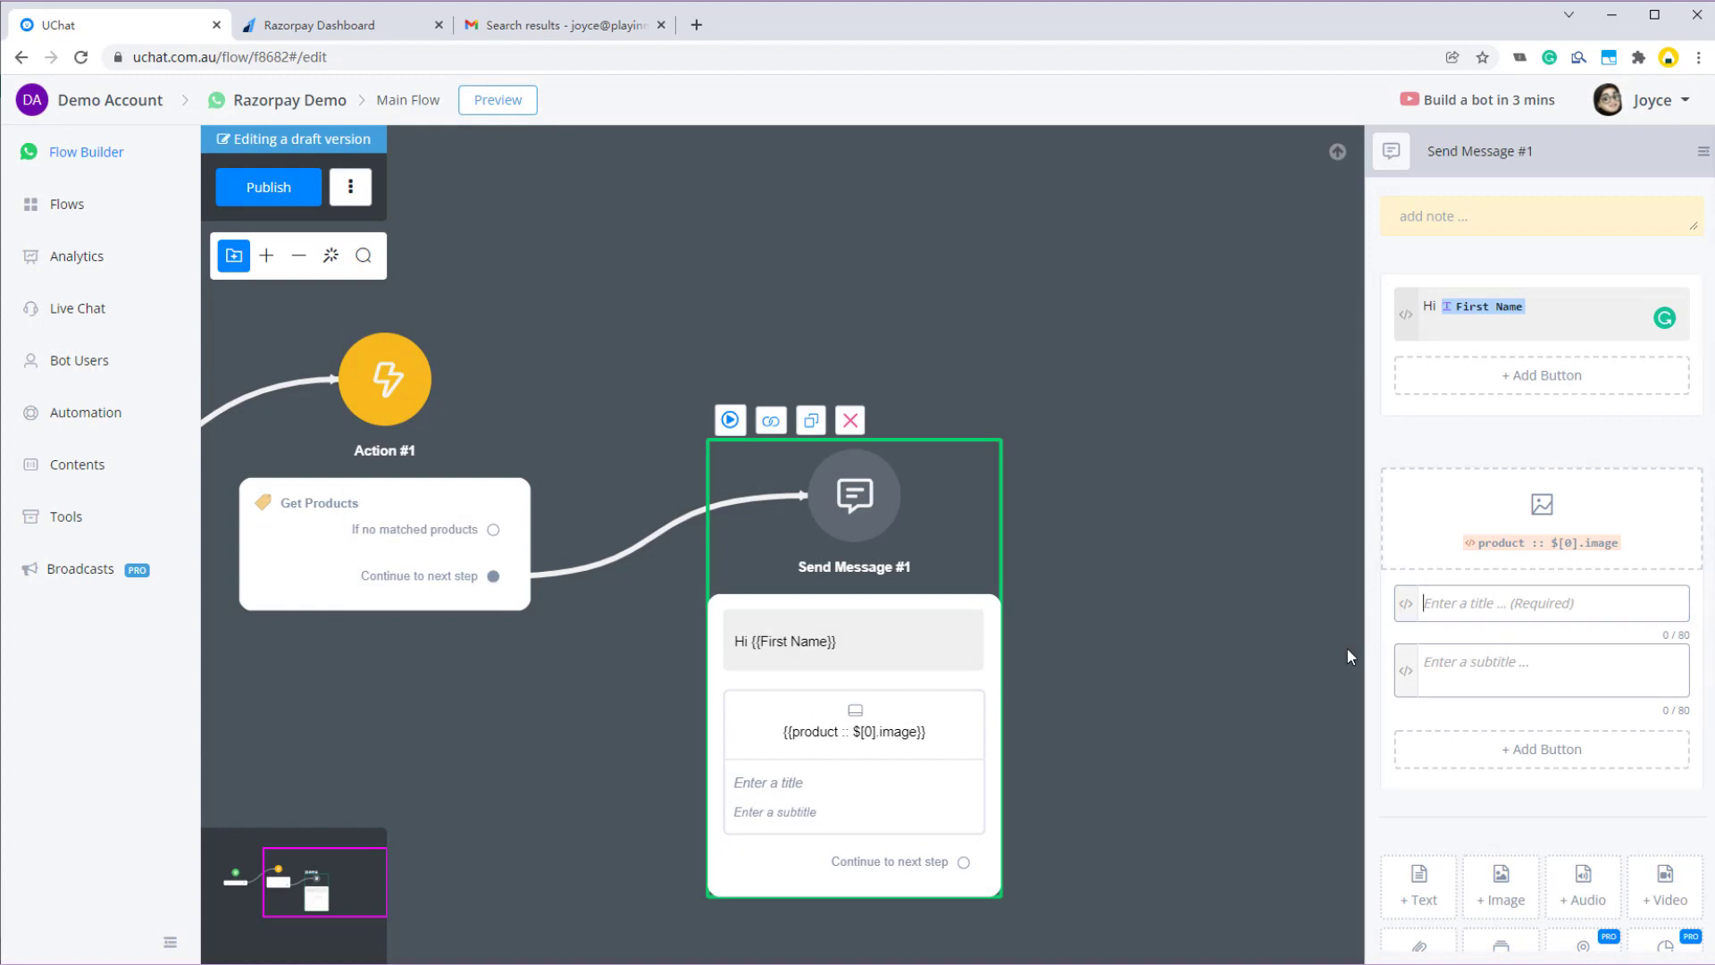
- Begin the card title with the product variable, choosing its name field
{"action": "type", "text": "{{pro"}
{"action": "key", "text": "Down"}
{"action": "key", "text": "Return"}
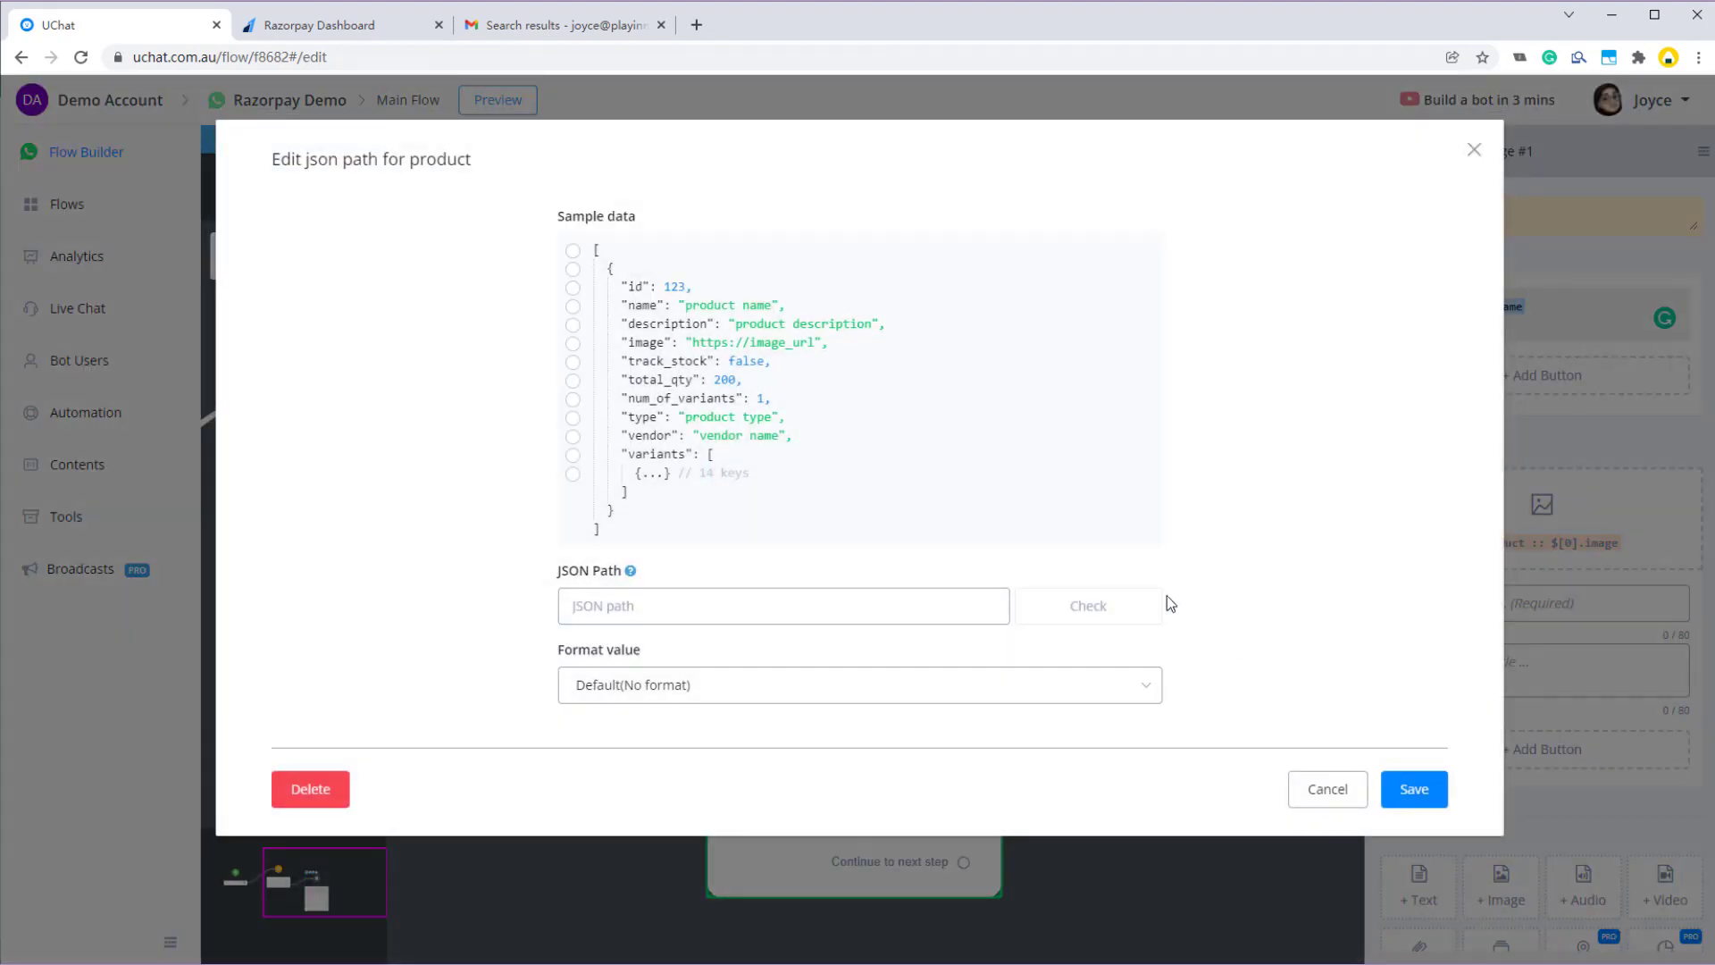
{"action": "left_click", "coordinate": [643, 305]}
- Complete the title as the product name, ' - ', then {{product :: $[0].variants[0].price | F04}}
{"action": "left_click", "coordinate": [1409, 790]}
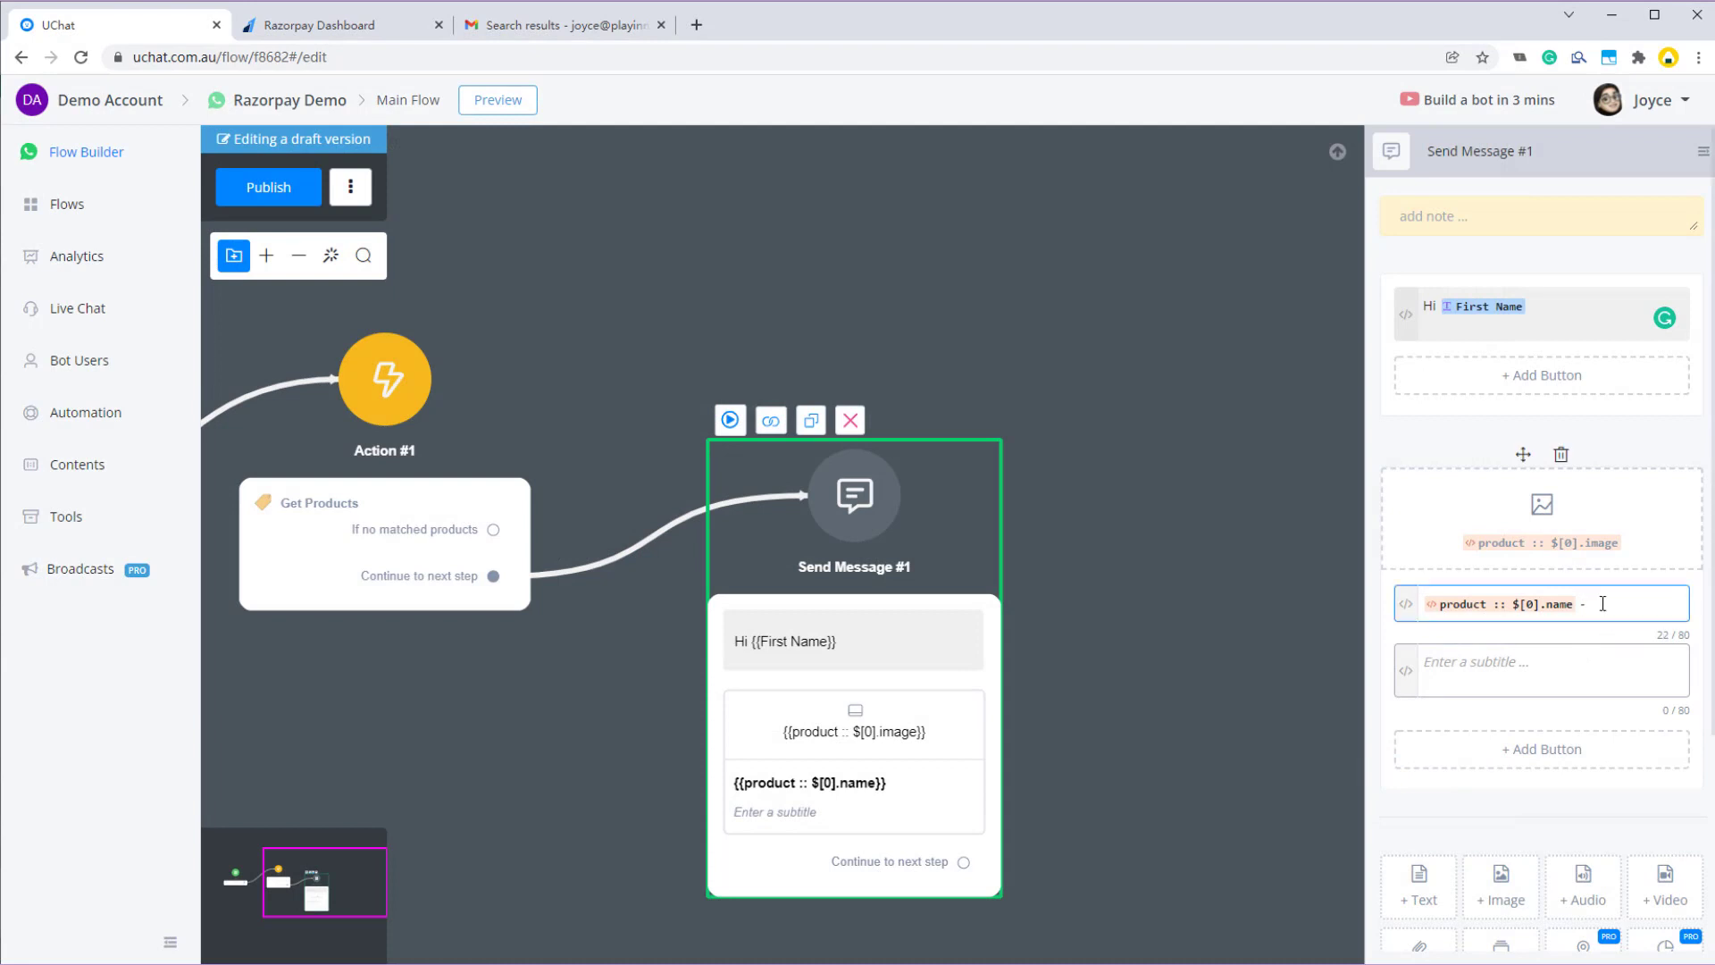
{"action": "type", "text": "- {{pro"}
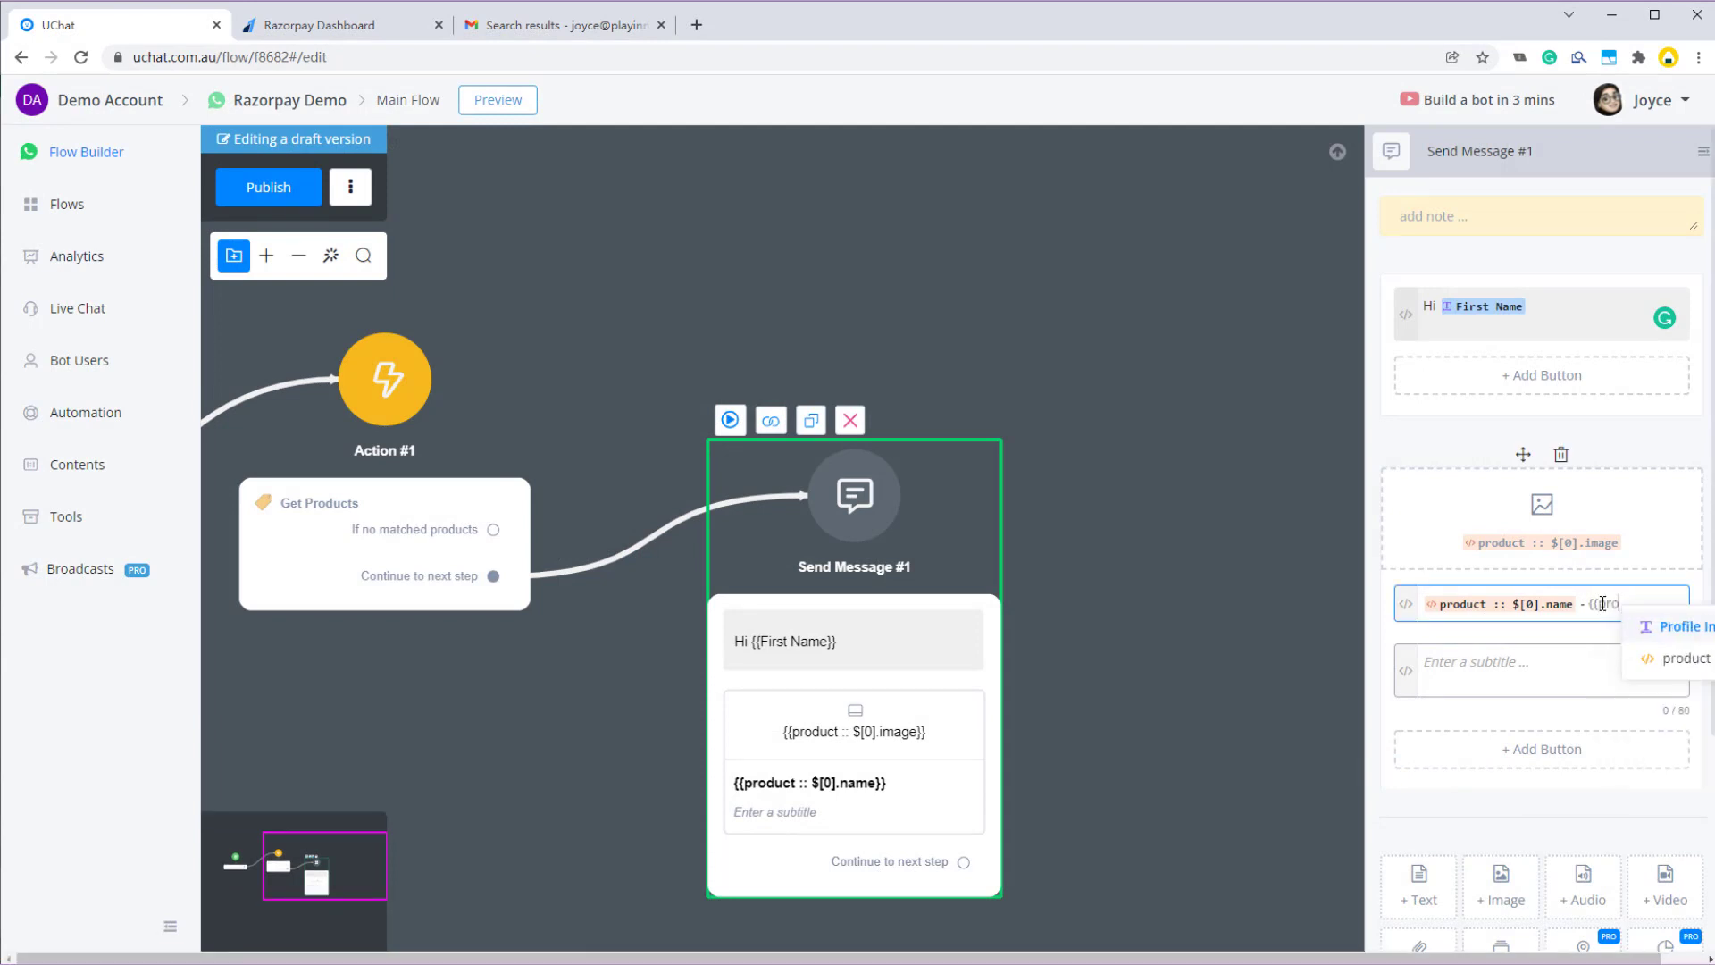
{"action": "key", "text": "Down"}
{"action": "key", "text": "Return"}
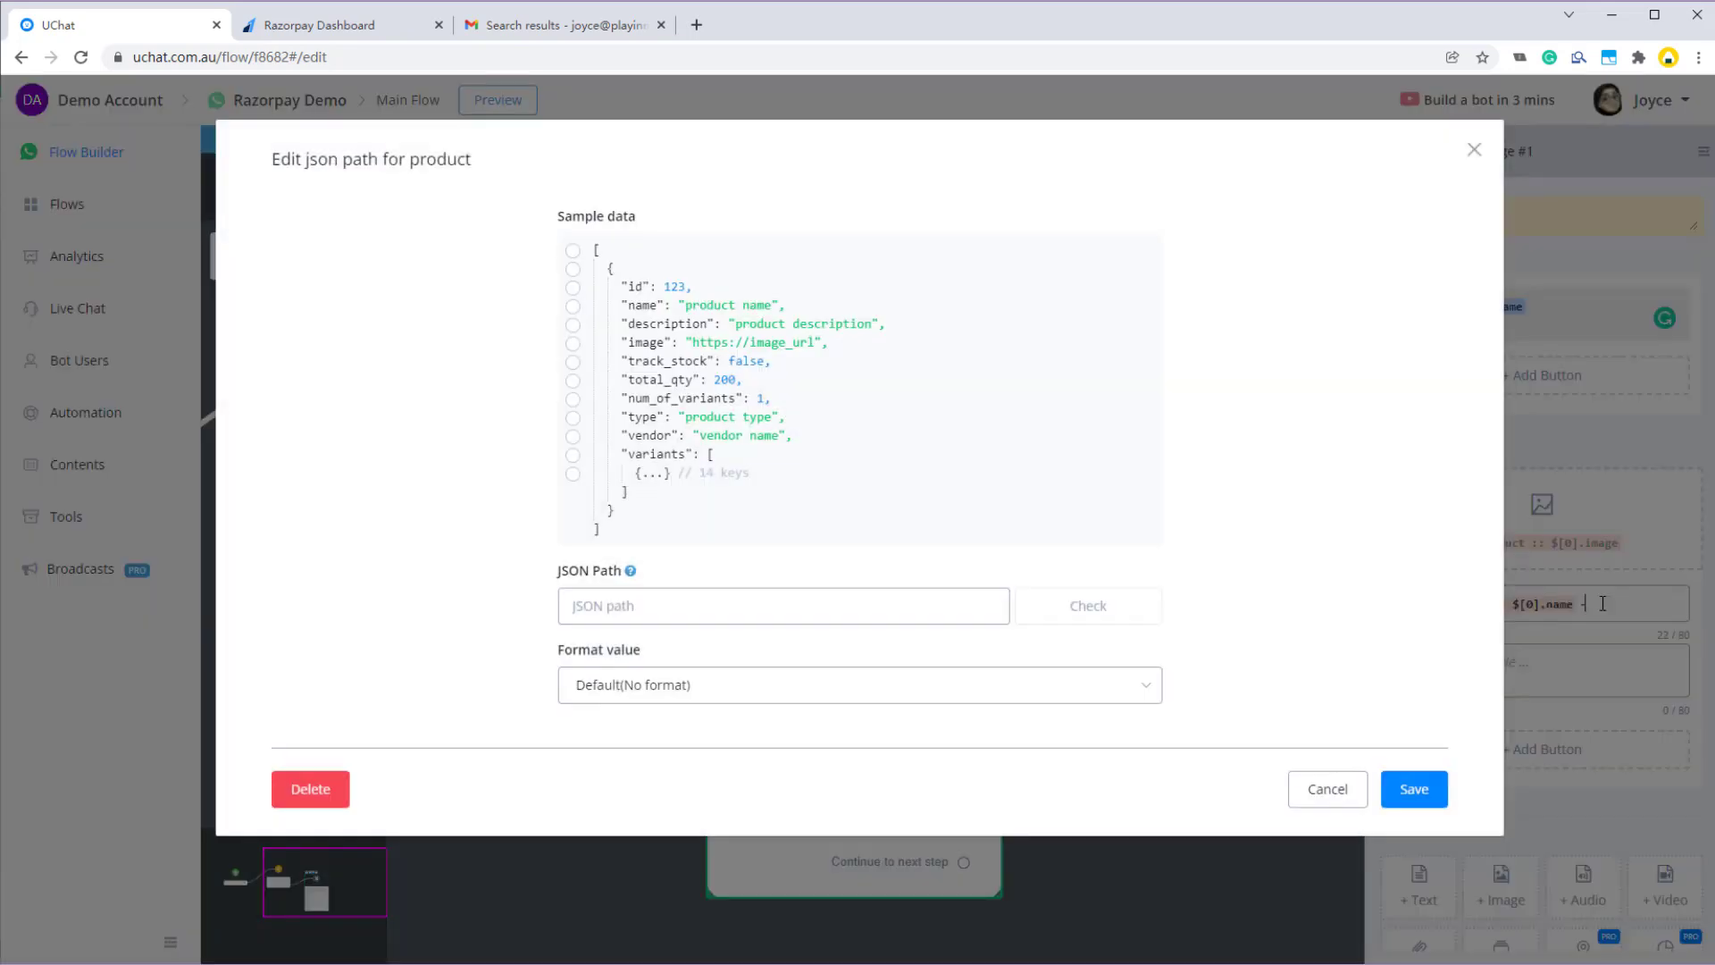
{"action": "left_click", "coordinate": [663, 473]}
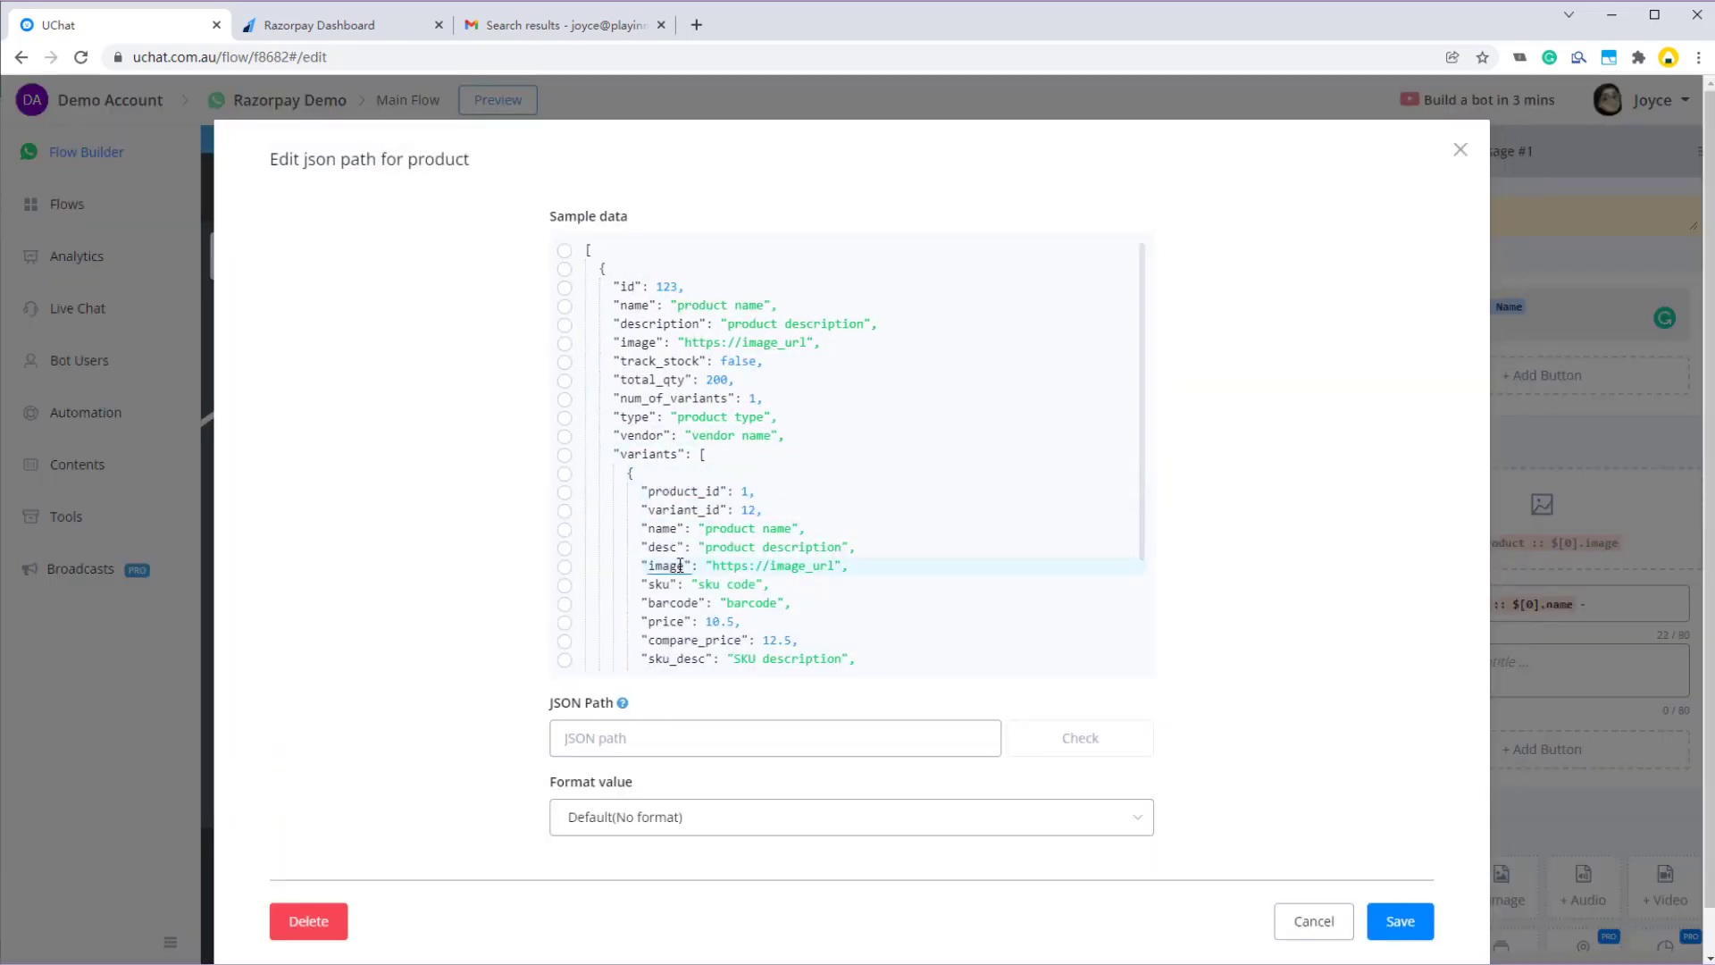
{"action": "scroll", "coordinate": [684, 558], "scroll_direction": "down", "scroll_amount": 1}
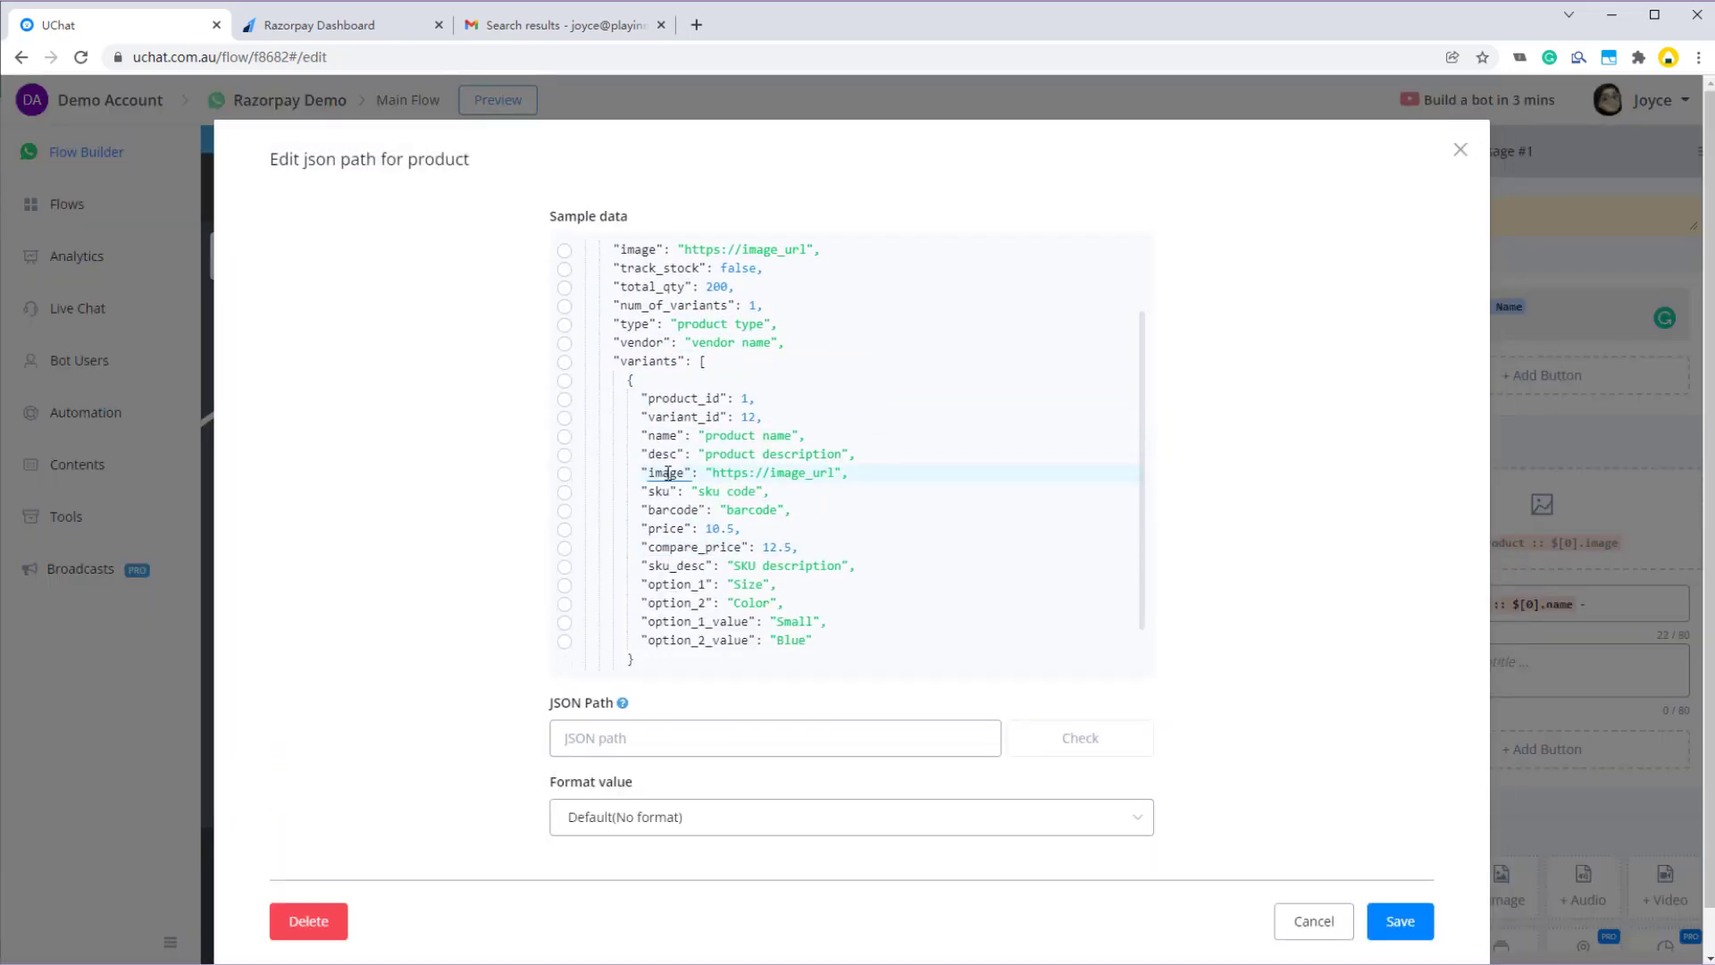
{"action": "left_click", "coordinate": [671, 528]}
{"action": "left_click", "coordinate": [687, 818]}
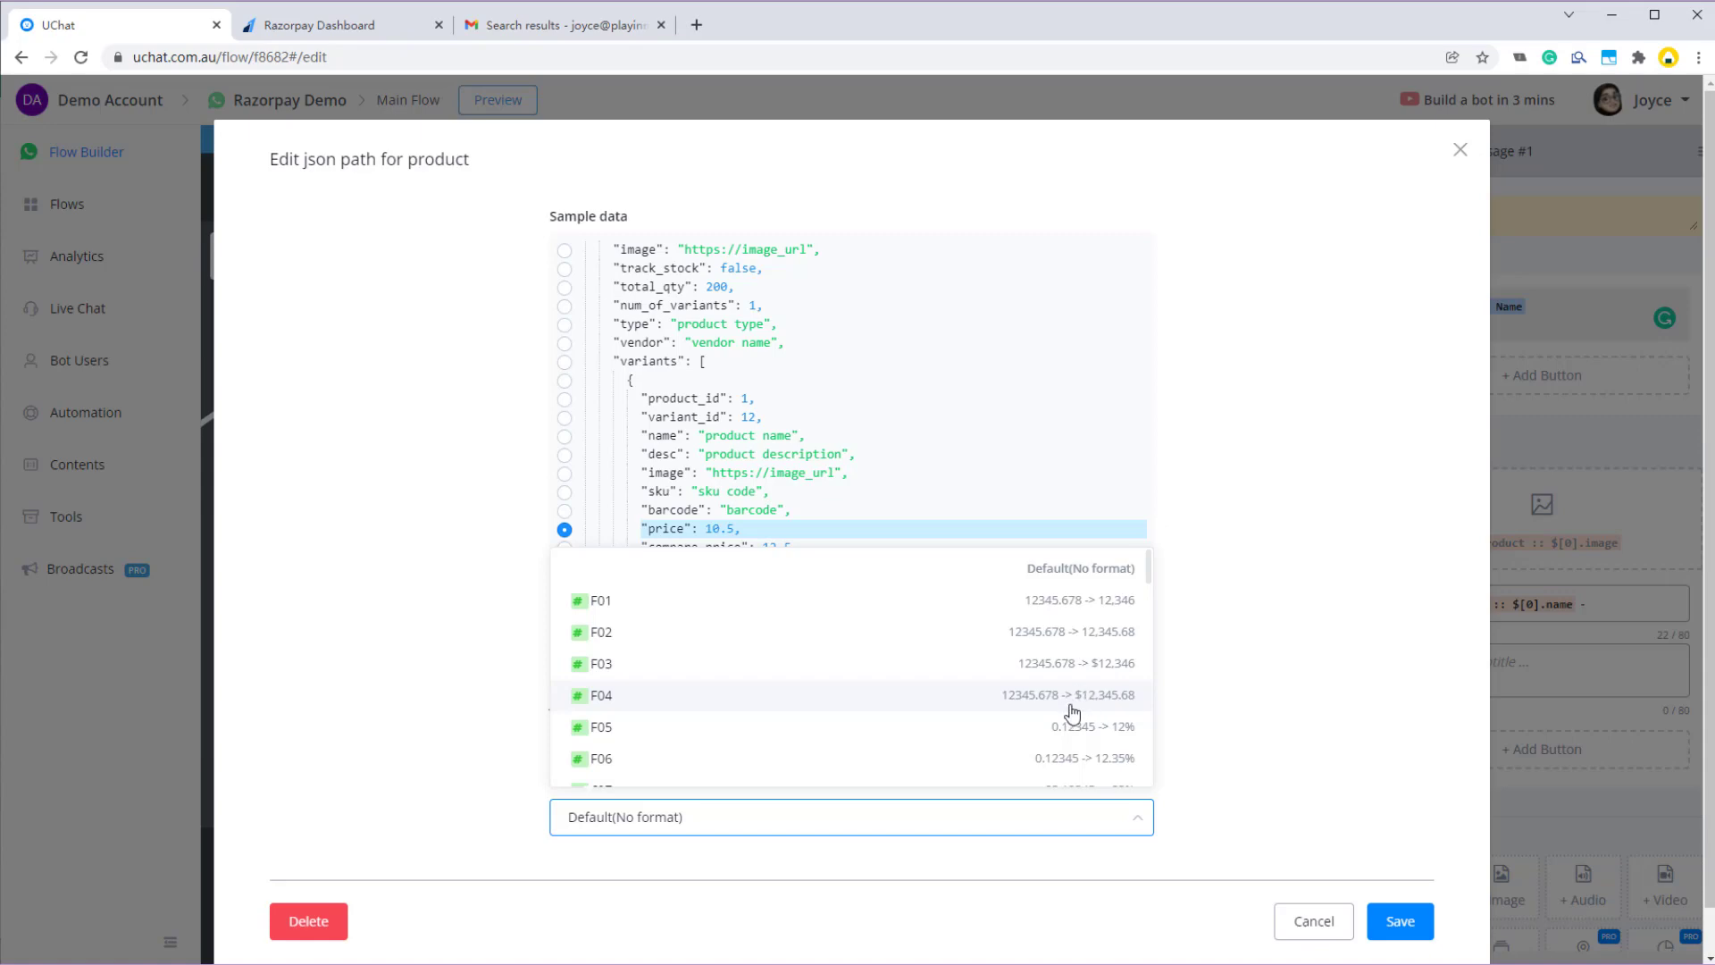
{"action": "left_click", "coordinate": [1110, 696]}
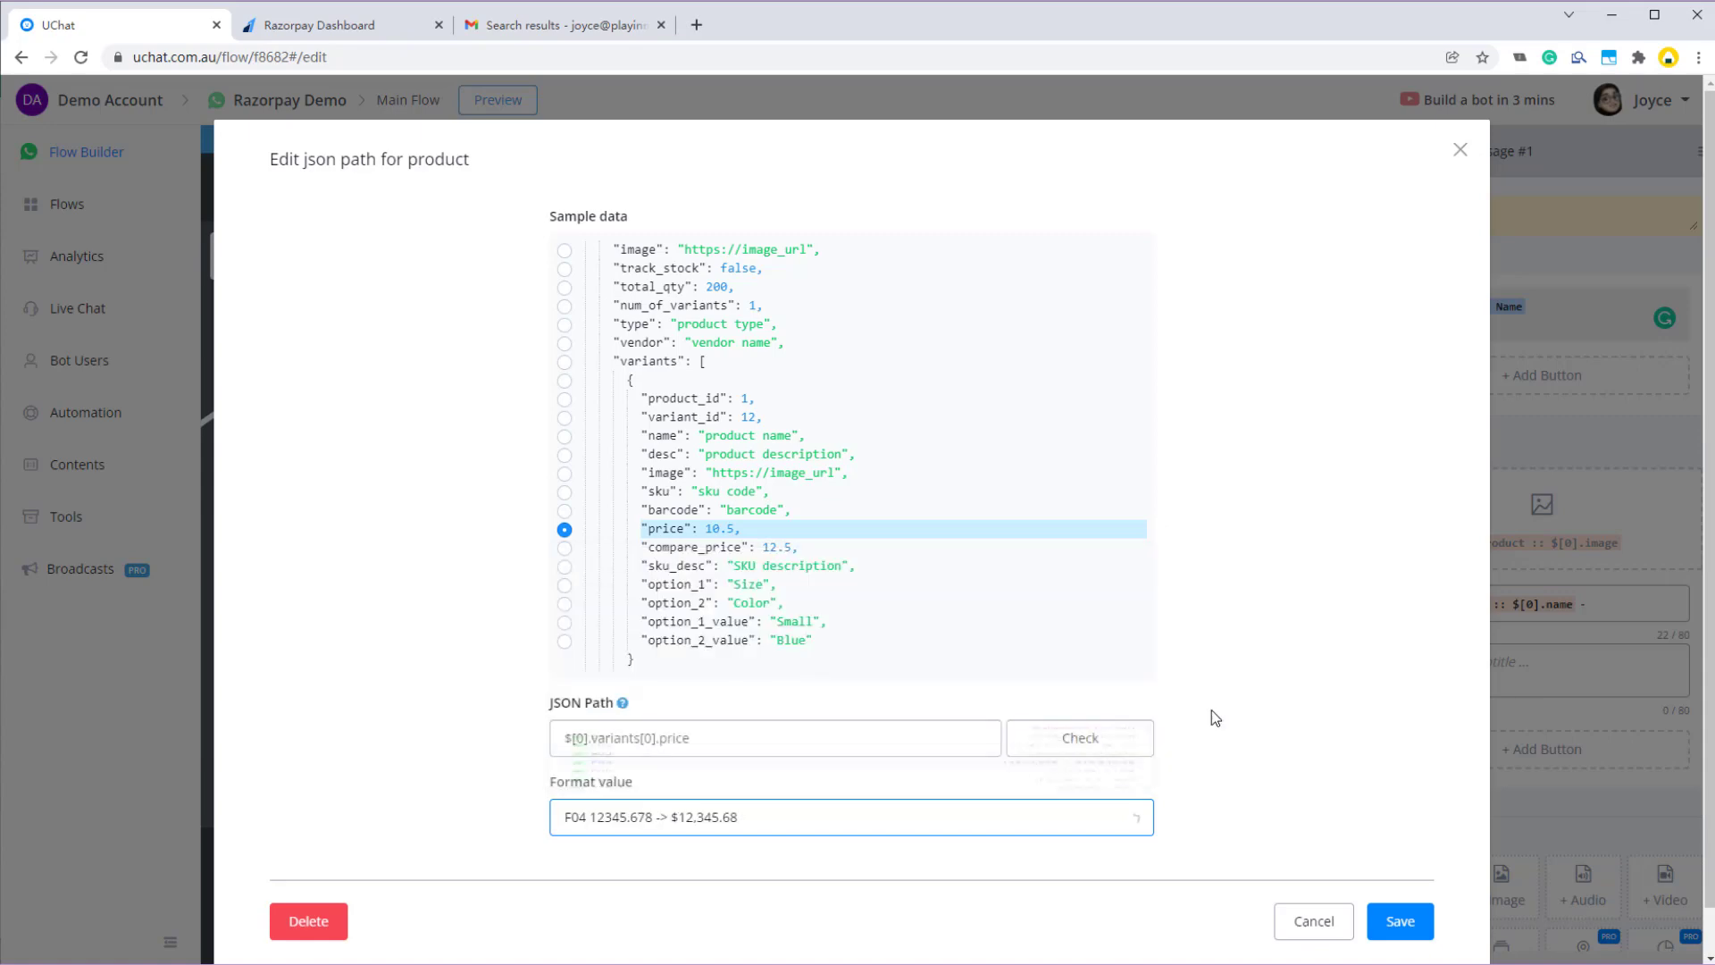
{"action": "left_click", "coordinate": [1392, 912]}
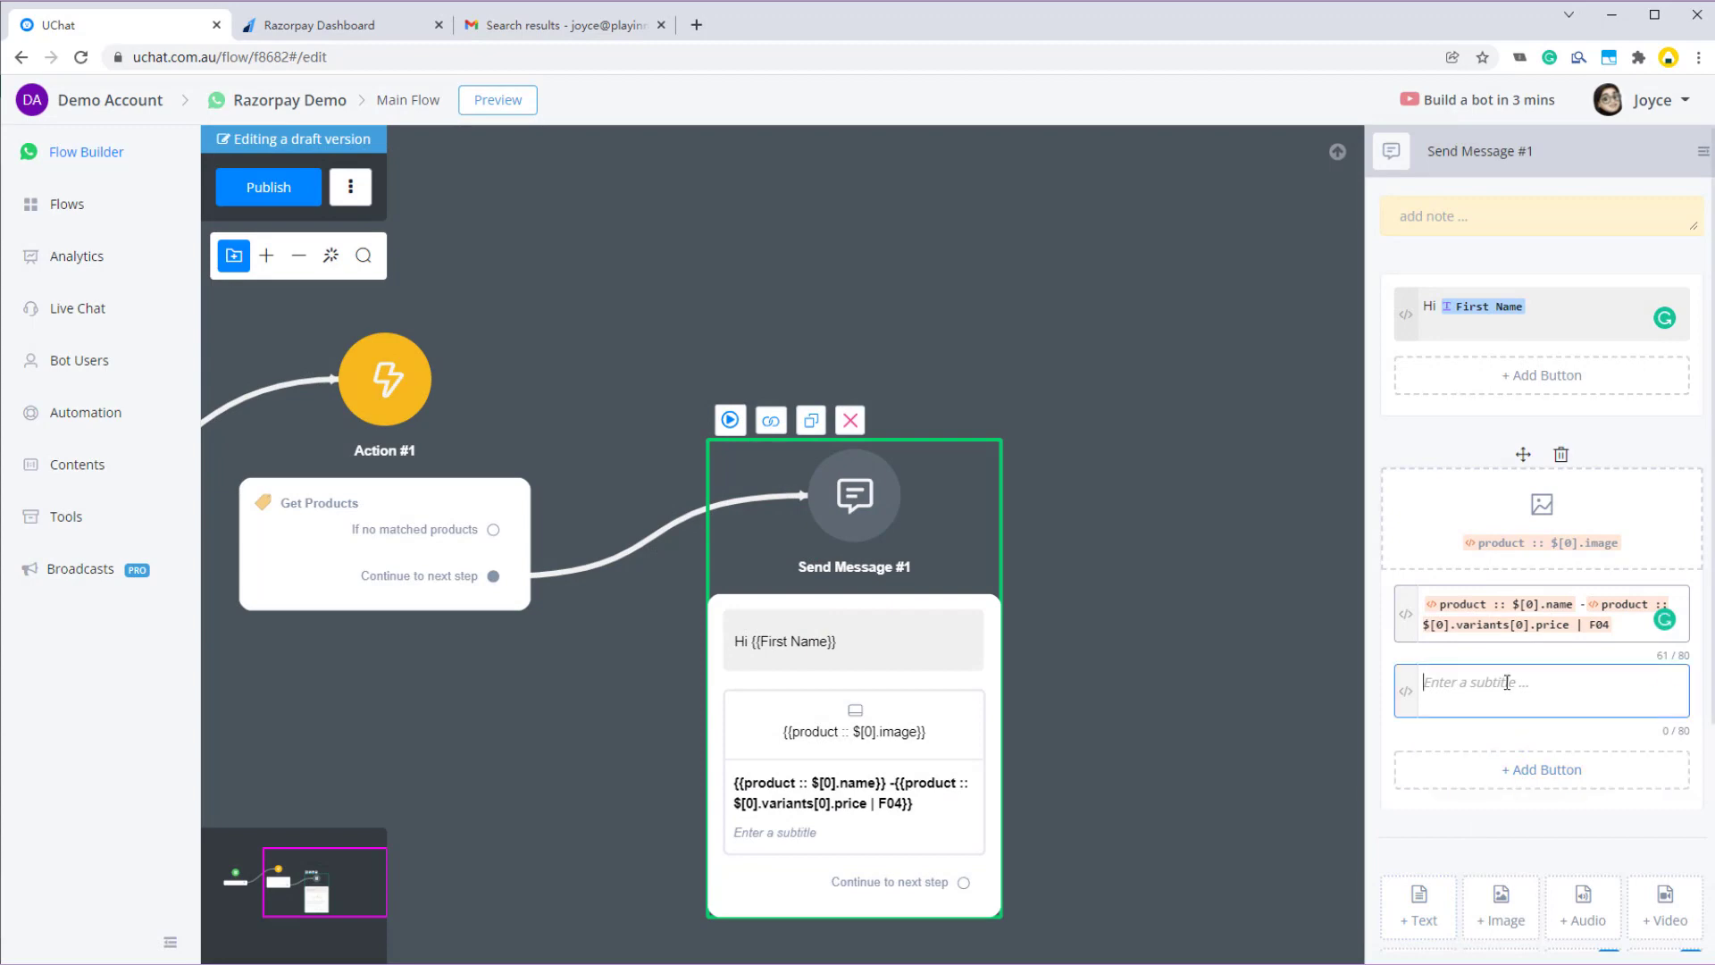
- Add a 'Buy' button to the card that leads to a new action step
{"action": "left_click", "coordinate": [1519, 770]}
{"action": "left_click_drag", "start_coordinate": [849, 268], "coordinate": [628, 233]}
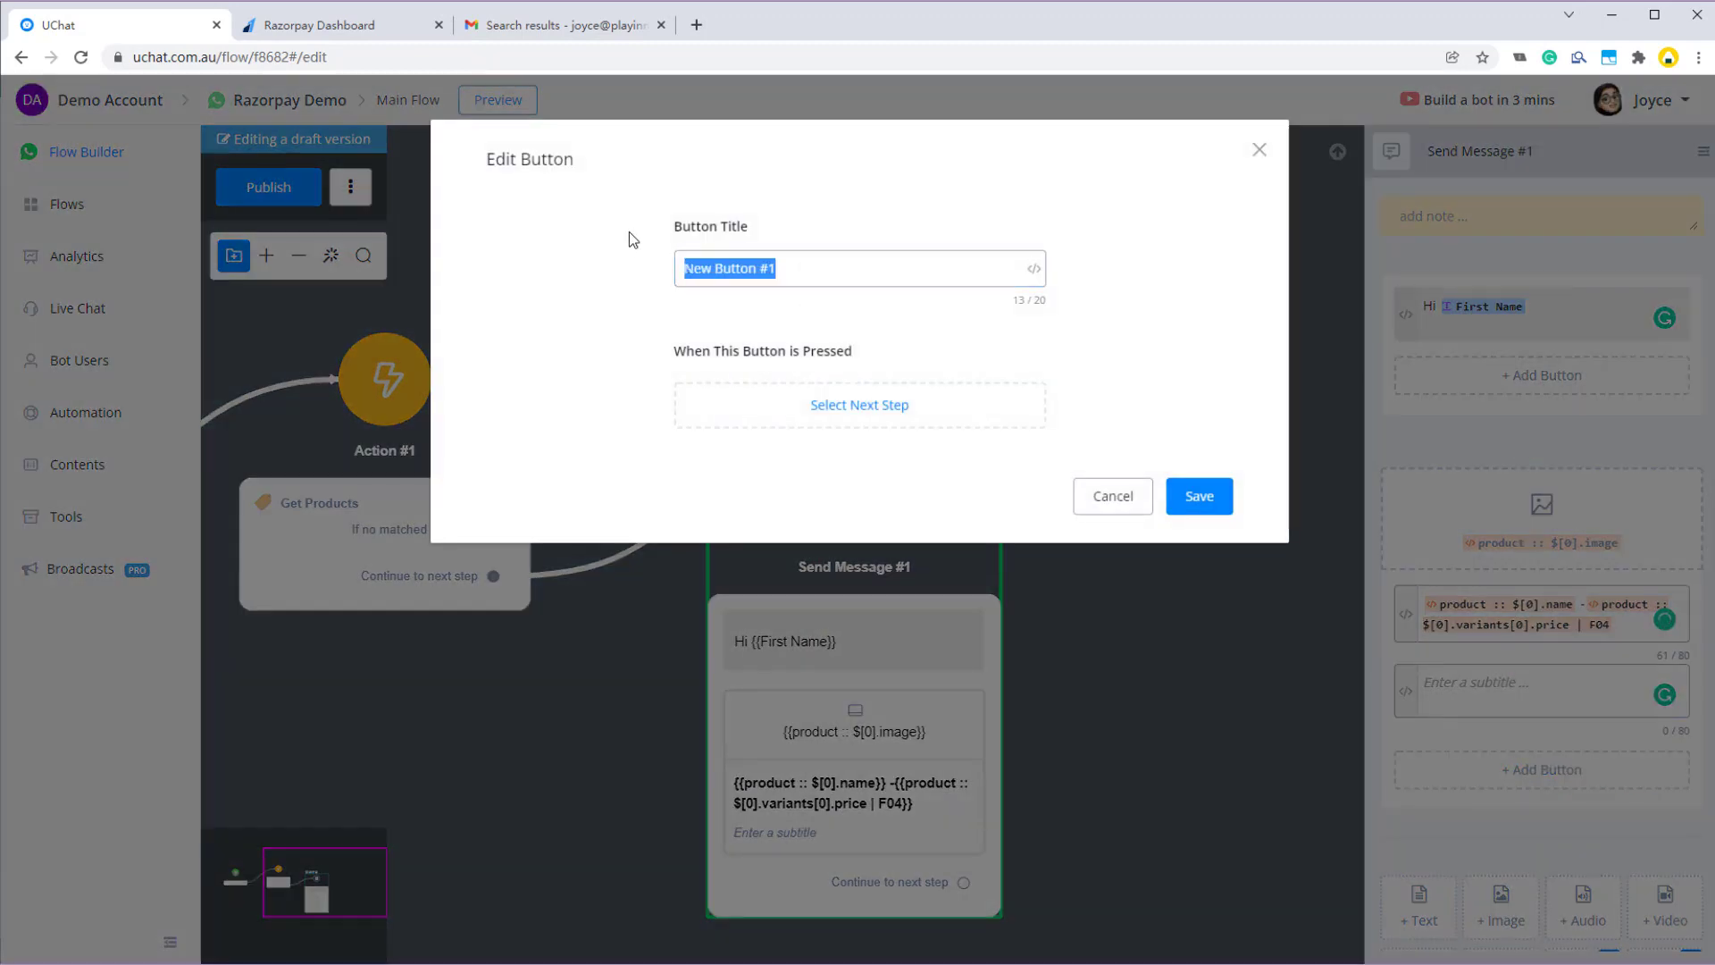
{"action": "type", "text": "Buy"}
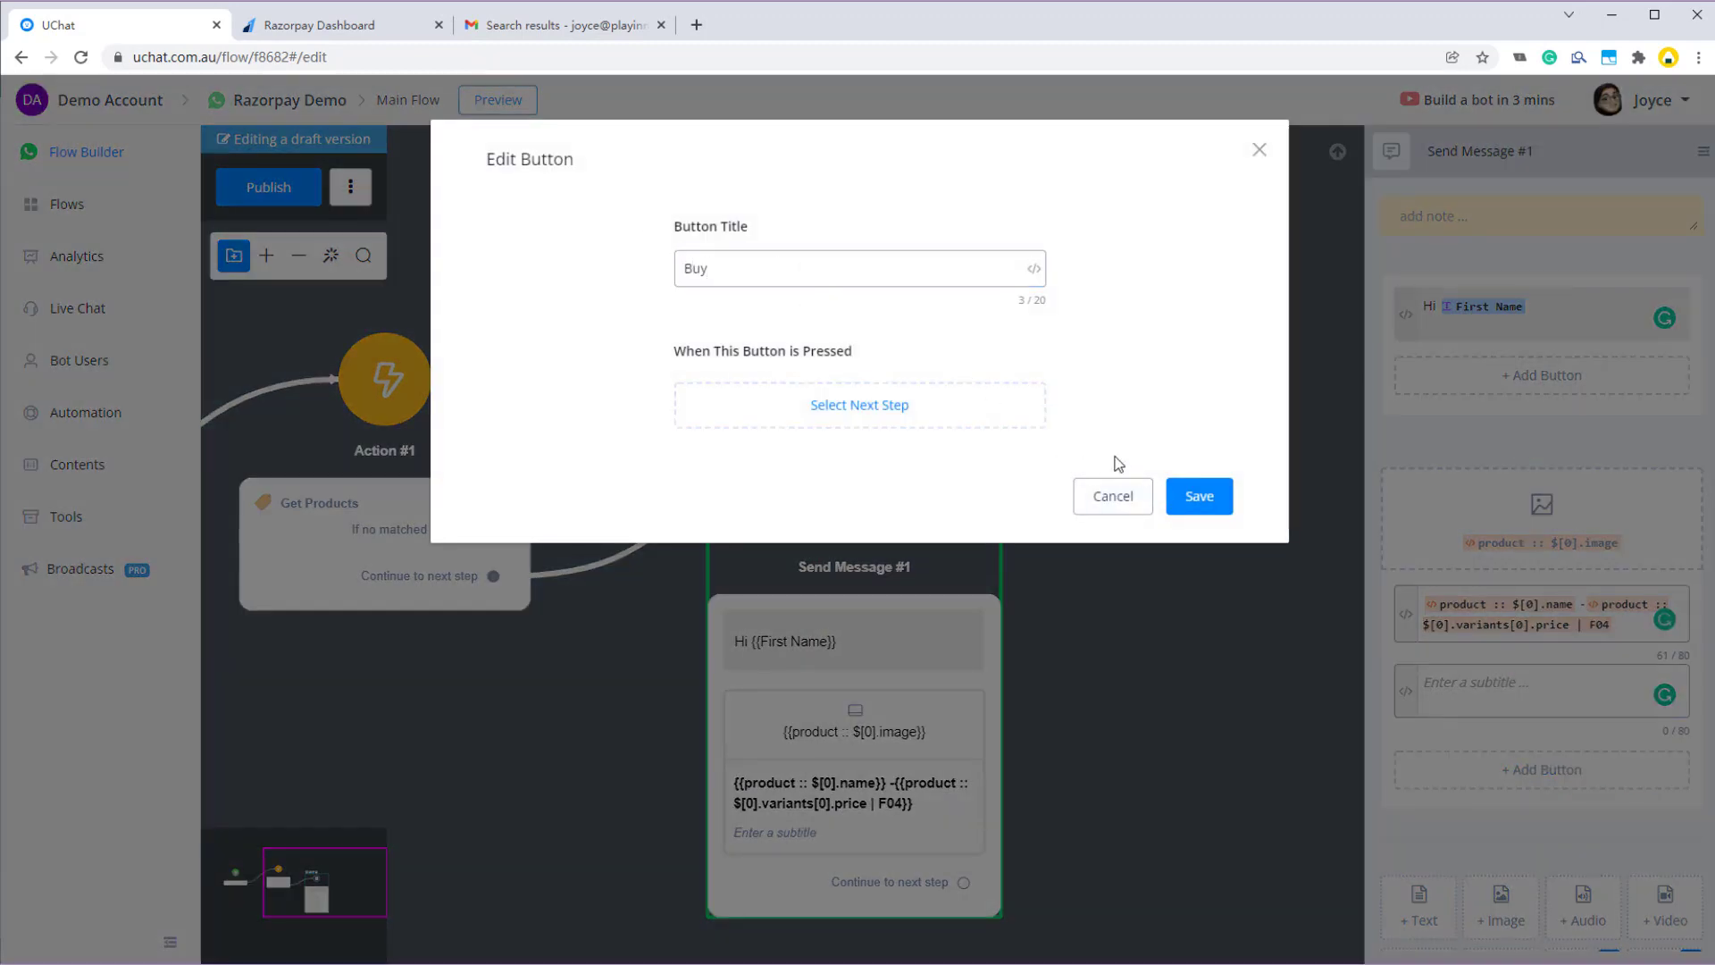
{"action": "left_click", "coordinate": [965, 406]}
{"action": "left_click", "coordinate": [1014, 274]}
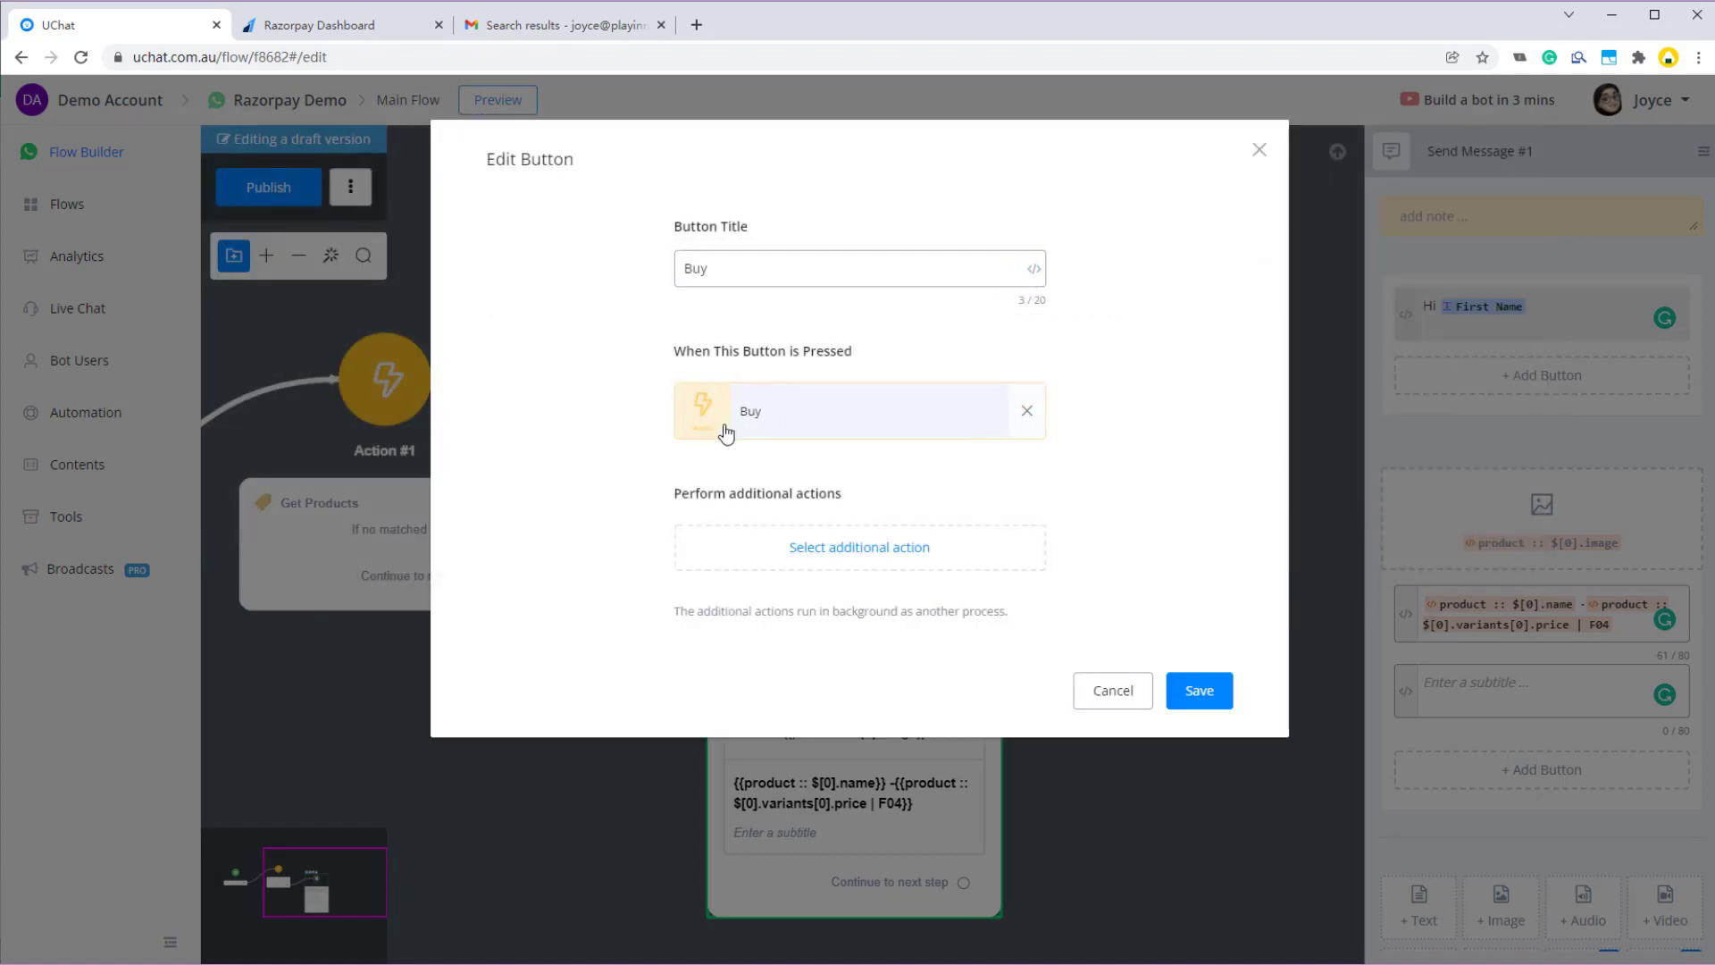
{"action": "left_click", "coordinate": [1195, 688]}
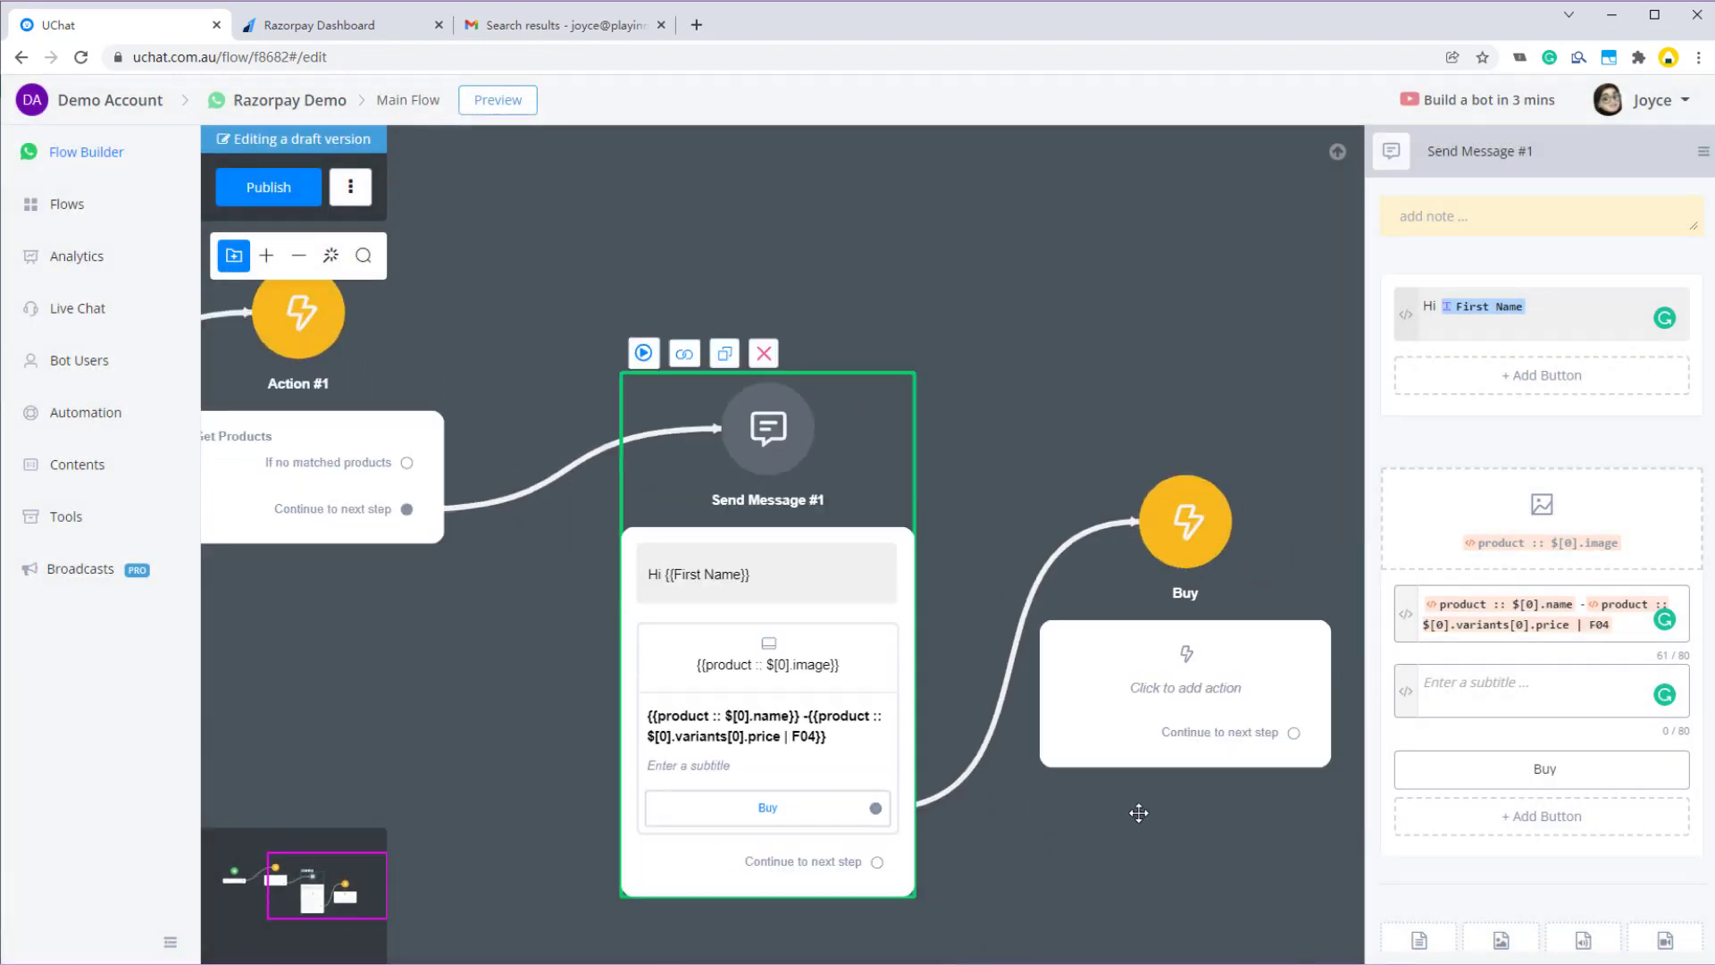
- Add an Ecommerce Add to Cart action to the Buy step
{"action": "left_click", "coordinate": [1036, 547]}
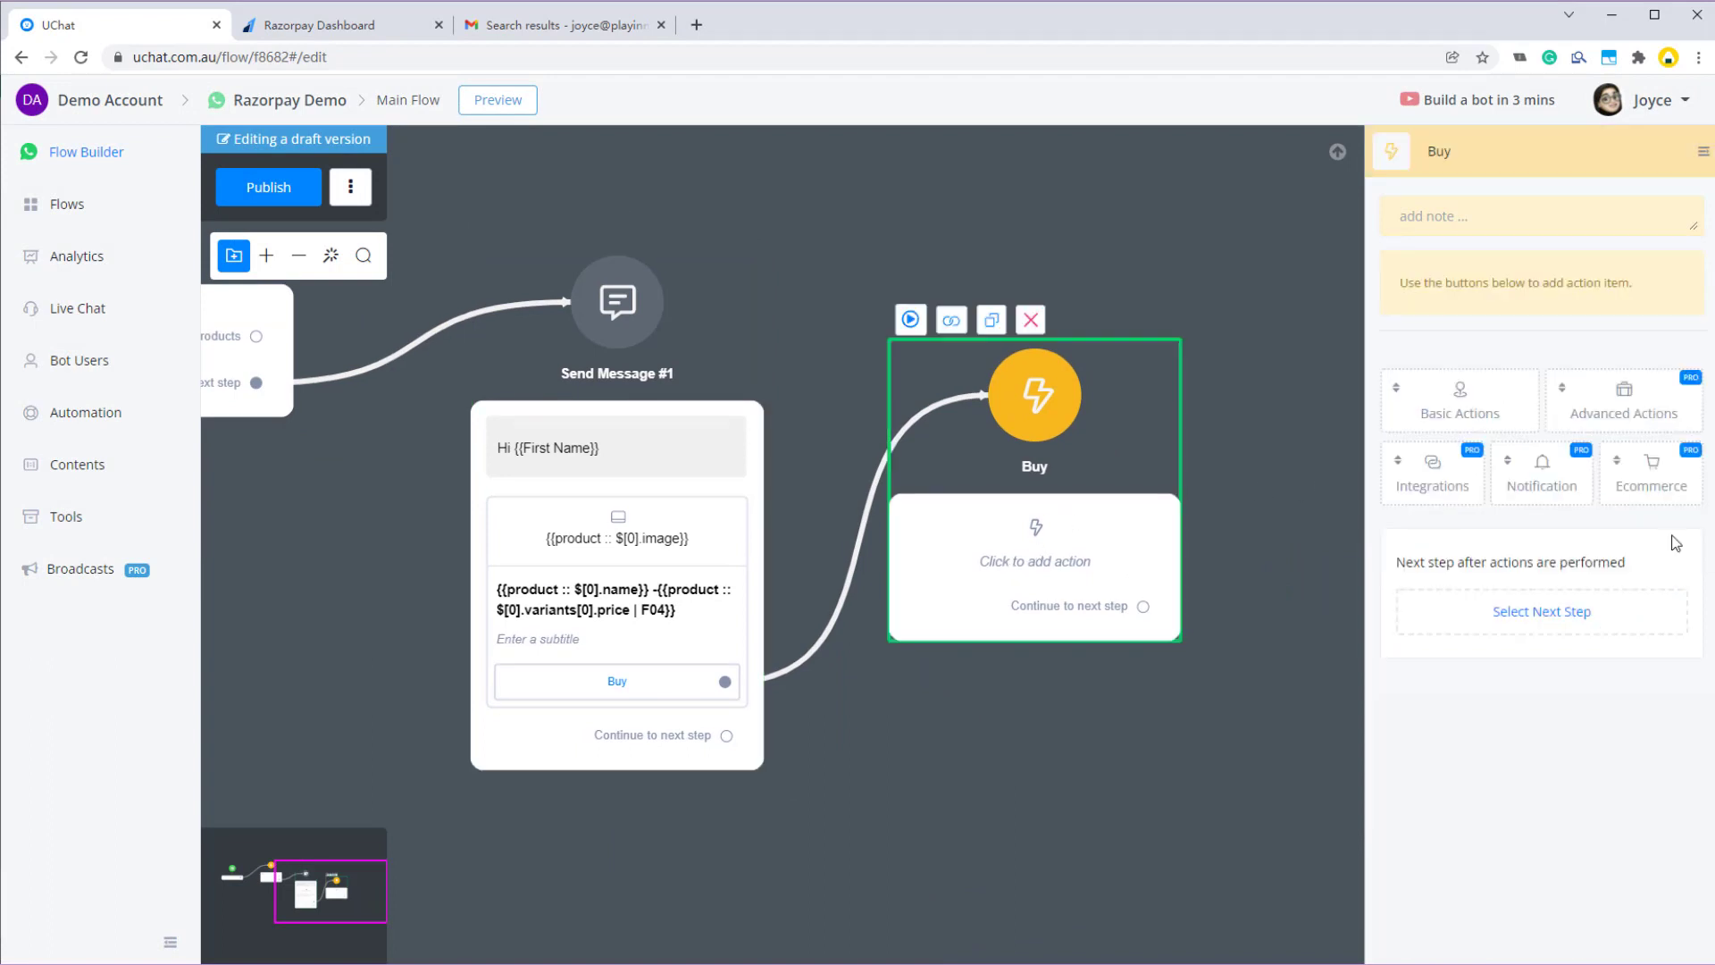
{"action": "left_click", "coordinate": [1655, 478]}
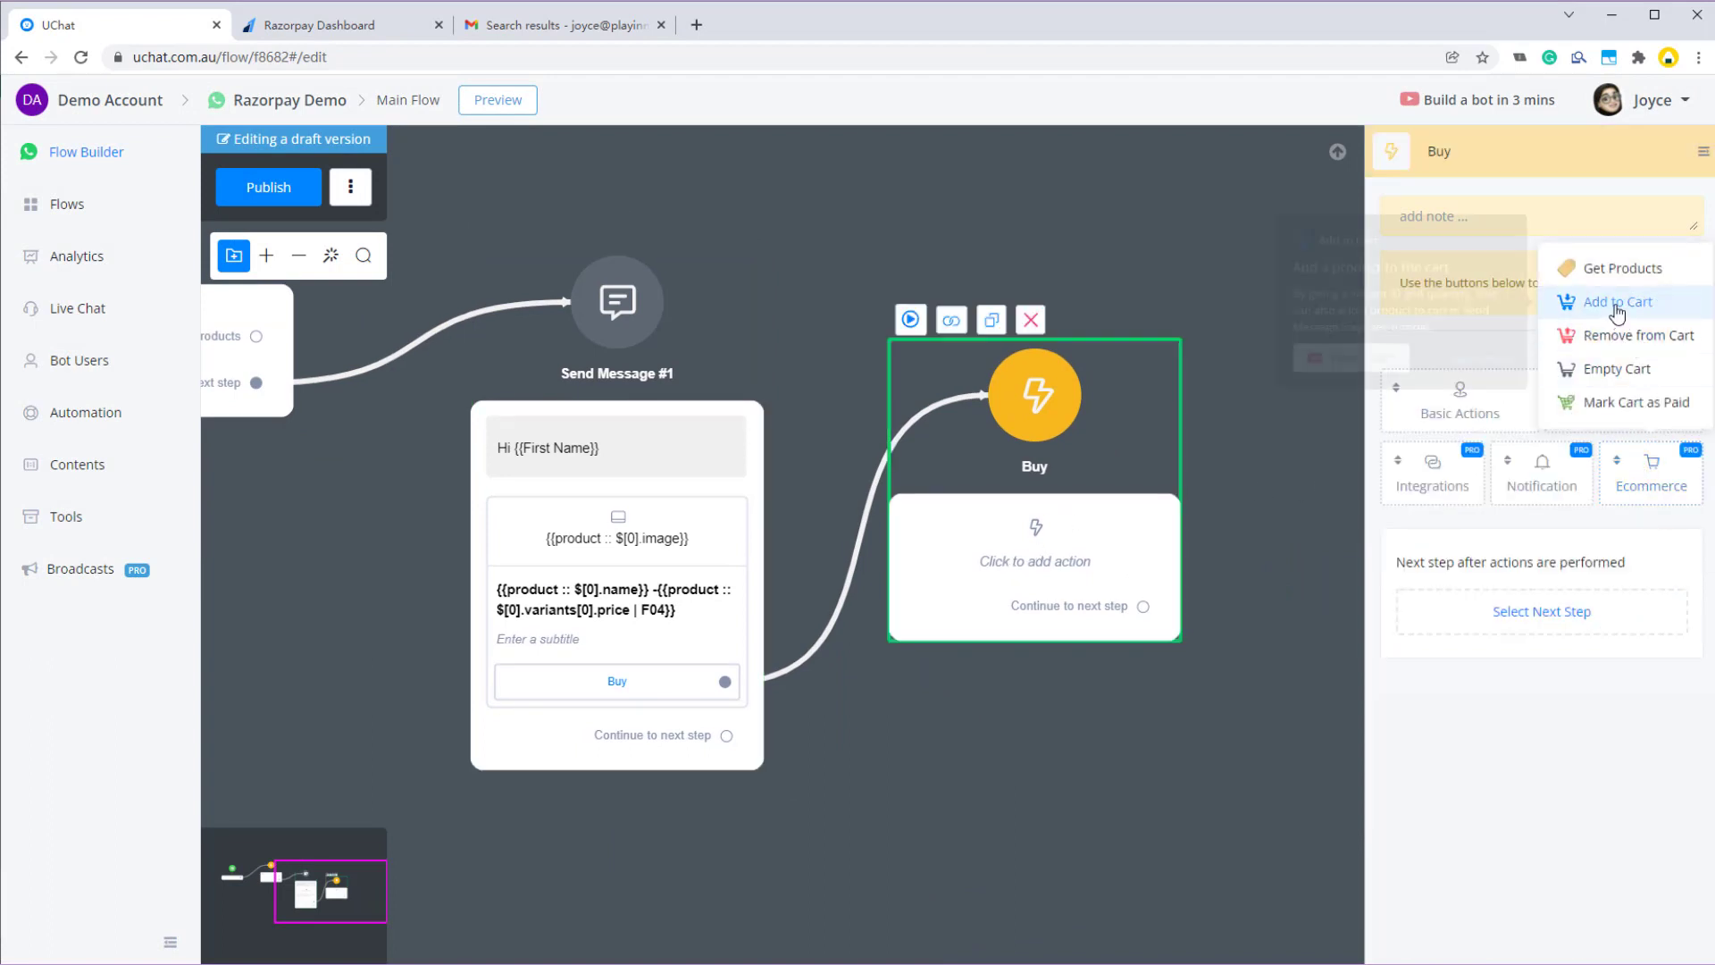
{"action": "left_click", "coordinate": [1617, 304]}
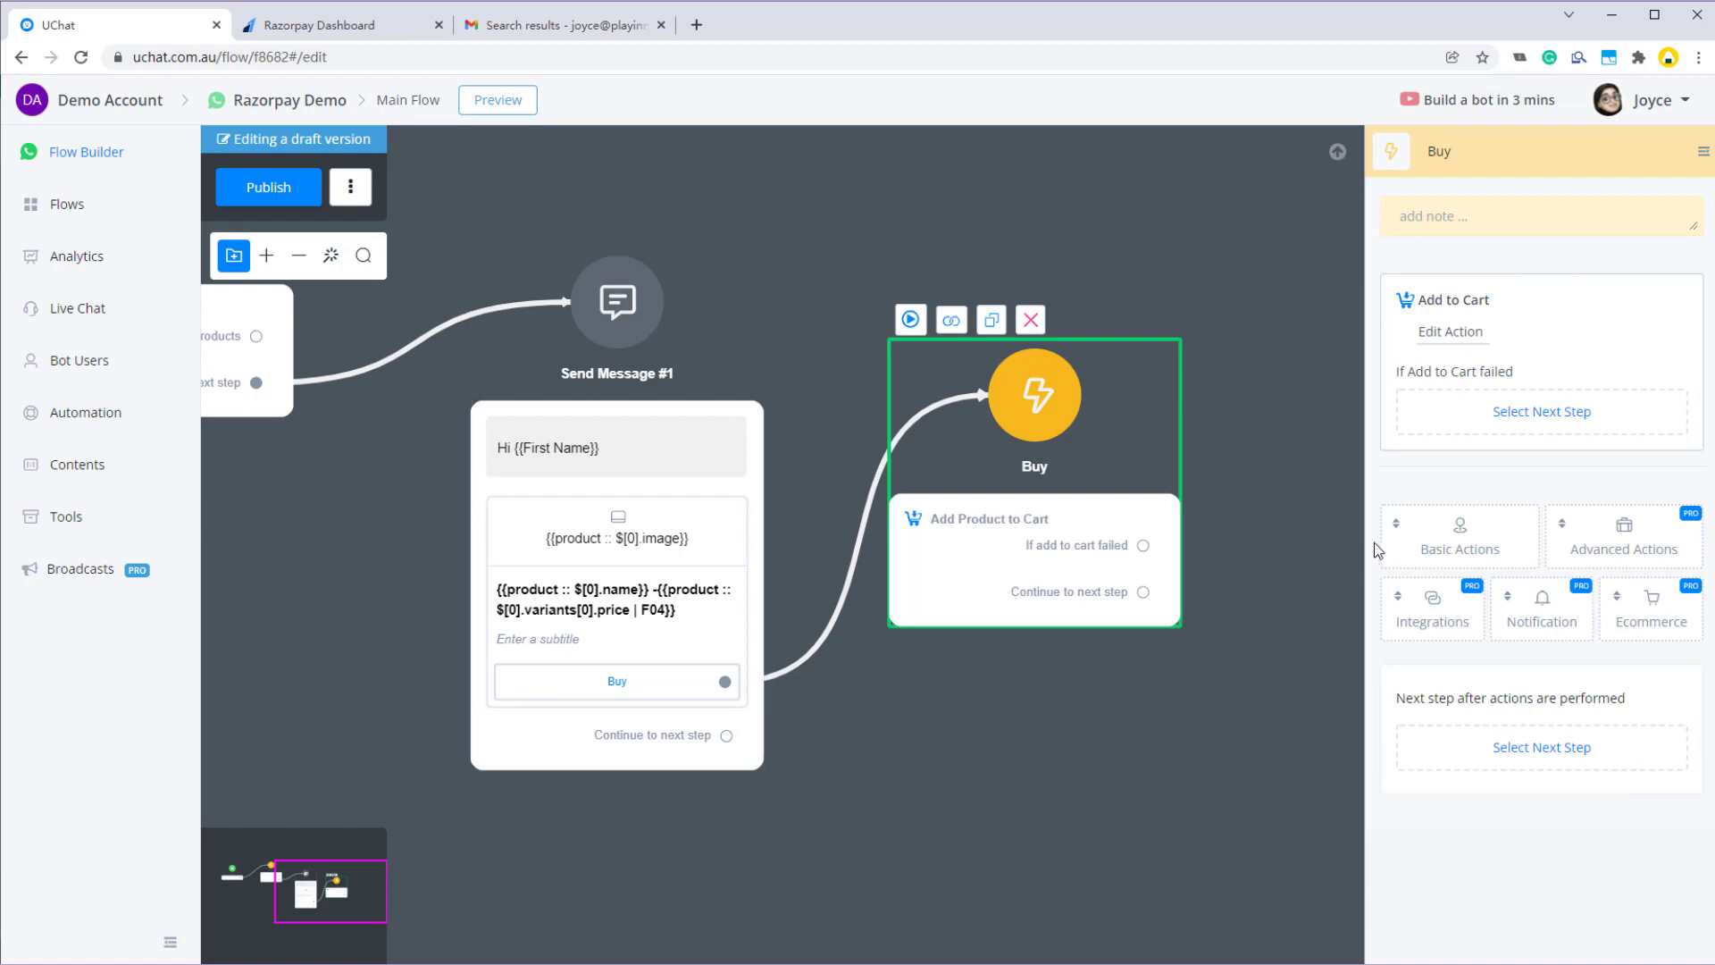
- Set the Add to Cart Variant Id to {{product :: $[0].variants[0].variant_id}} and save the action
{"action": "left_click", "coordinate": [1449, 332]}
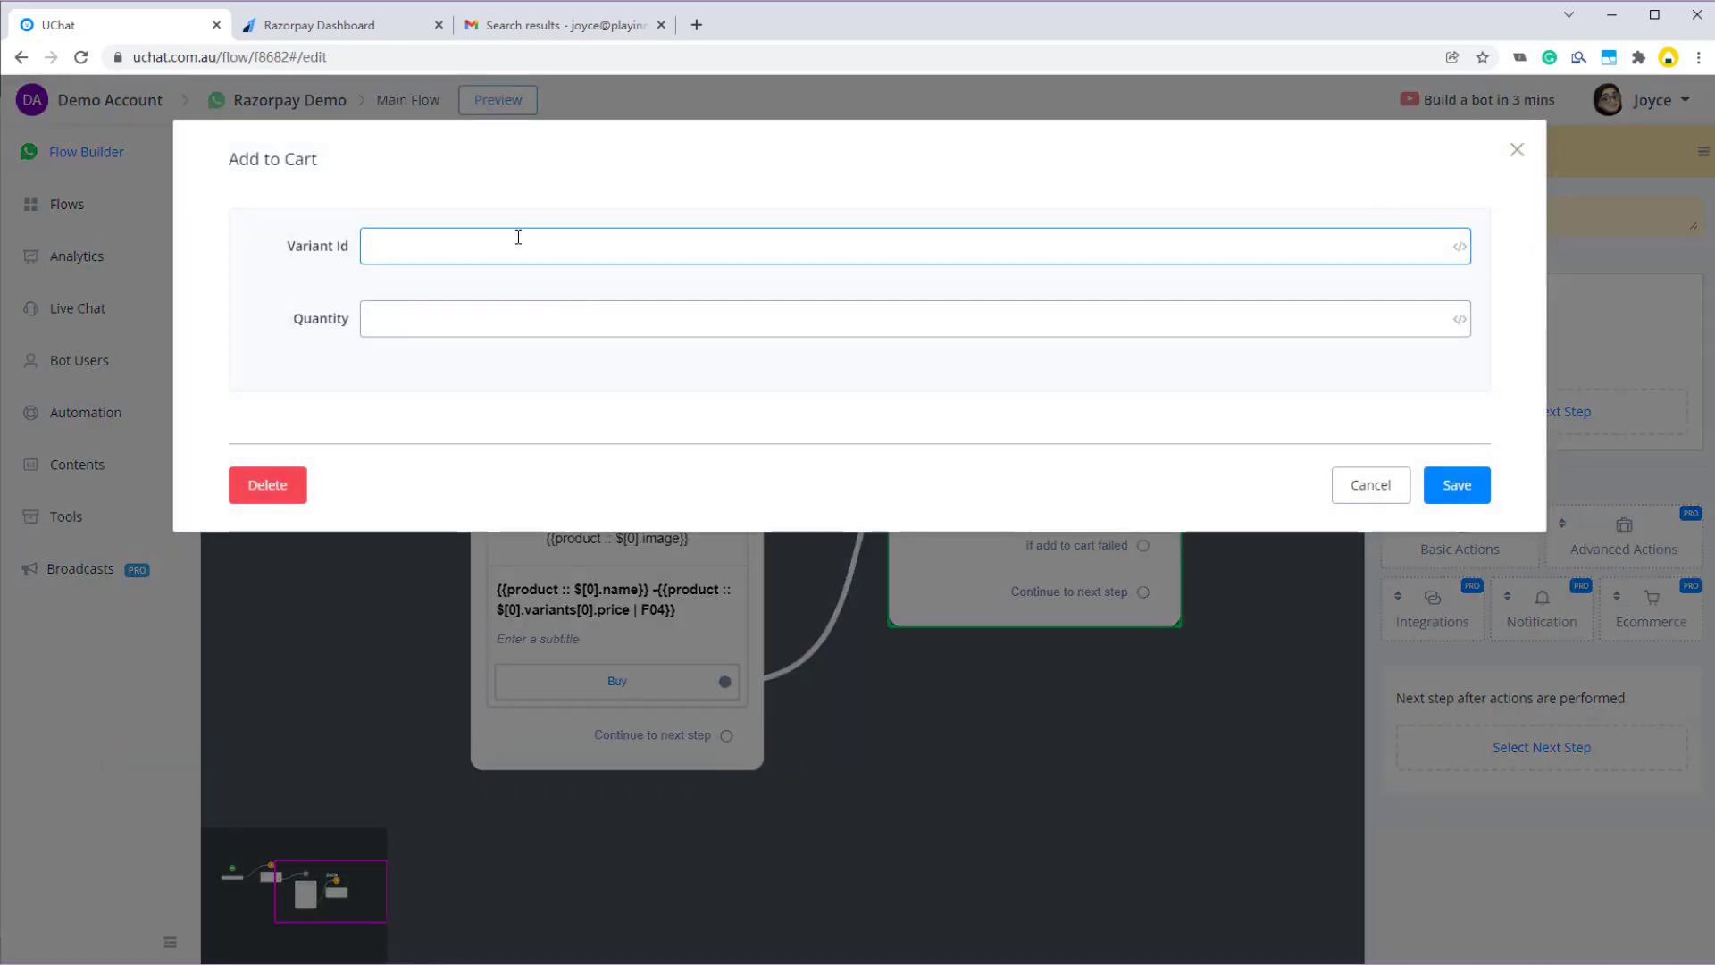
{"action": "type", "text": "{{pr"}
{"action": "key", "text": "Down"}
{"action": "key", "text": "Return"}
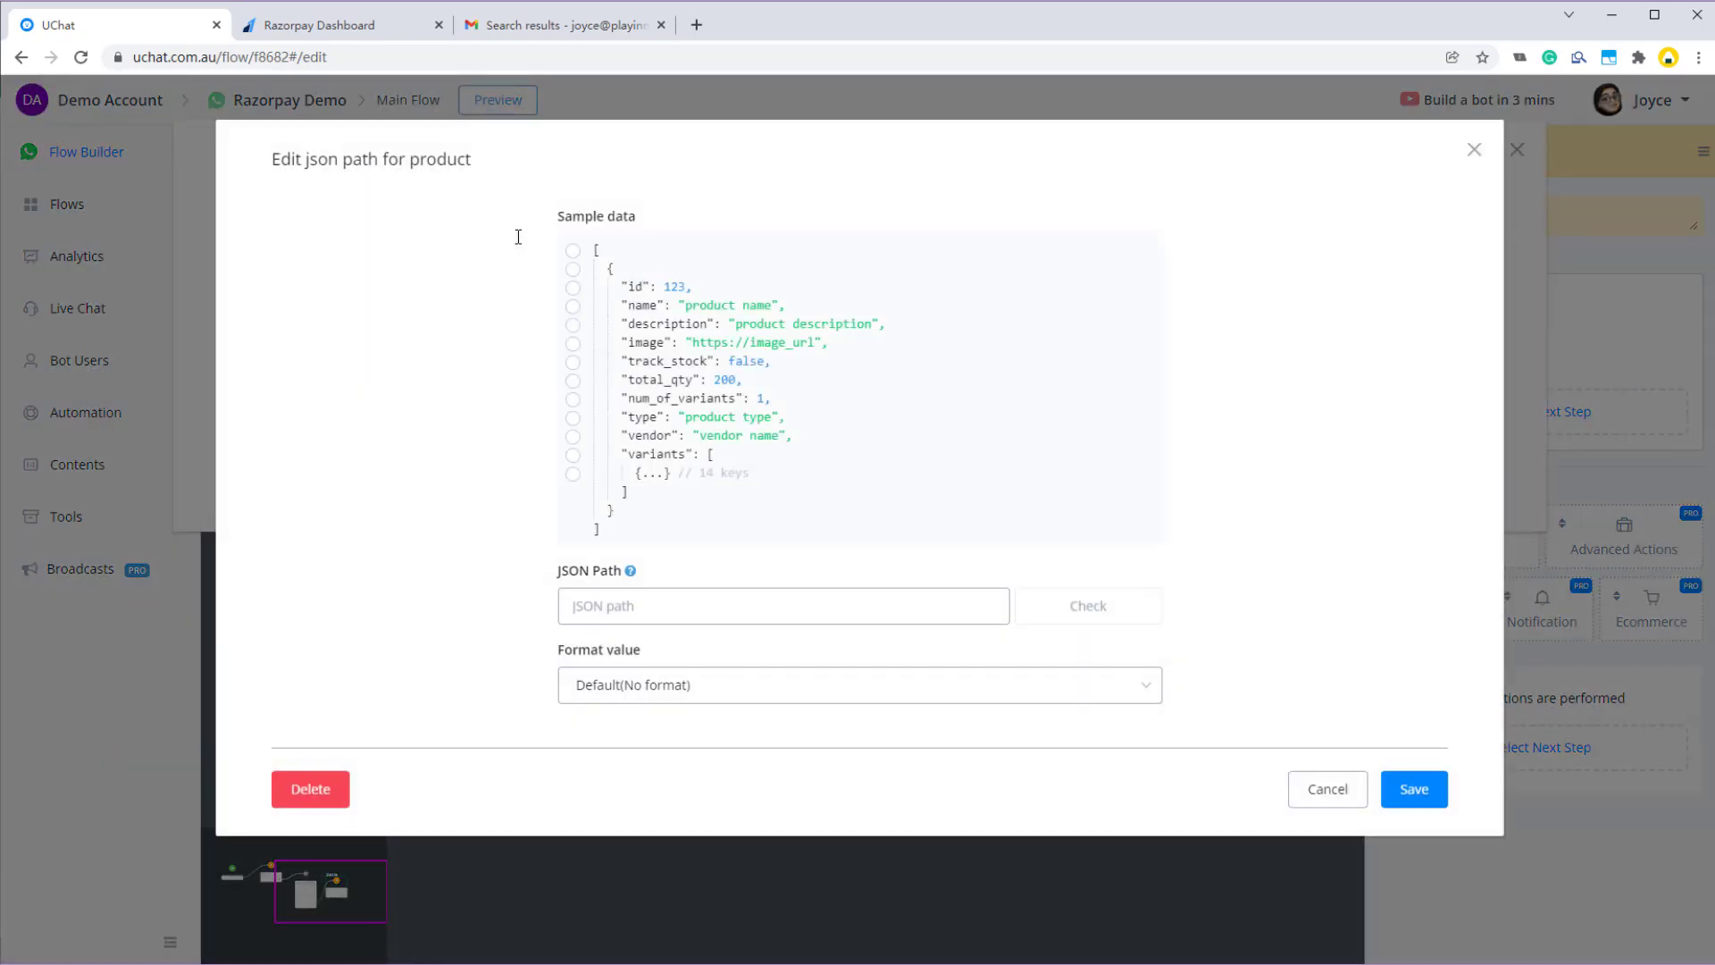
{"action": "left_click", "coordinate": [652, 474]}
{"action": "left_click", "coordinate": [665, 509]}
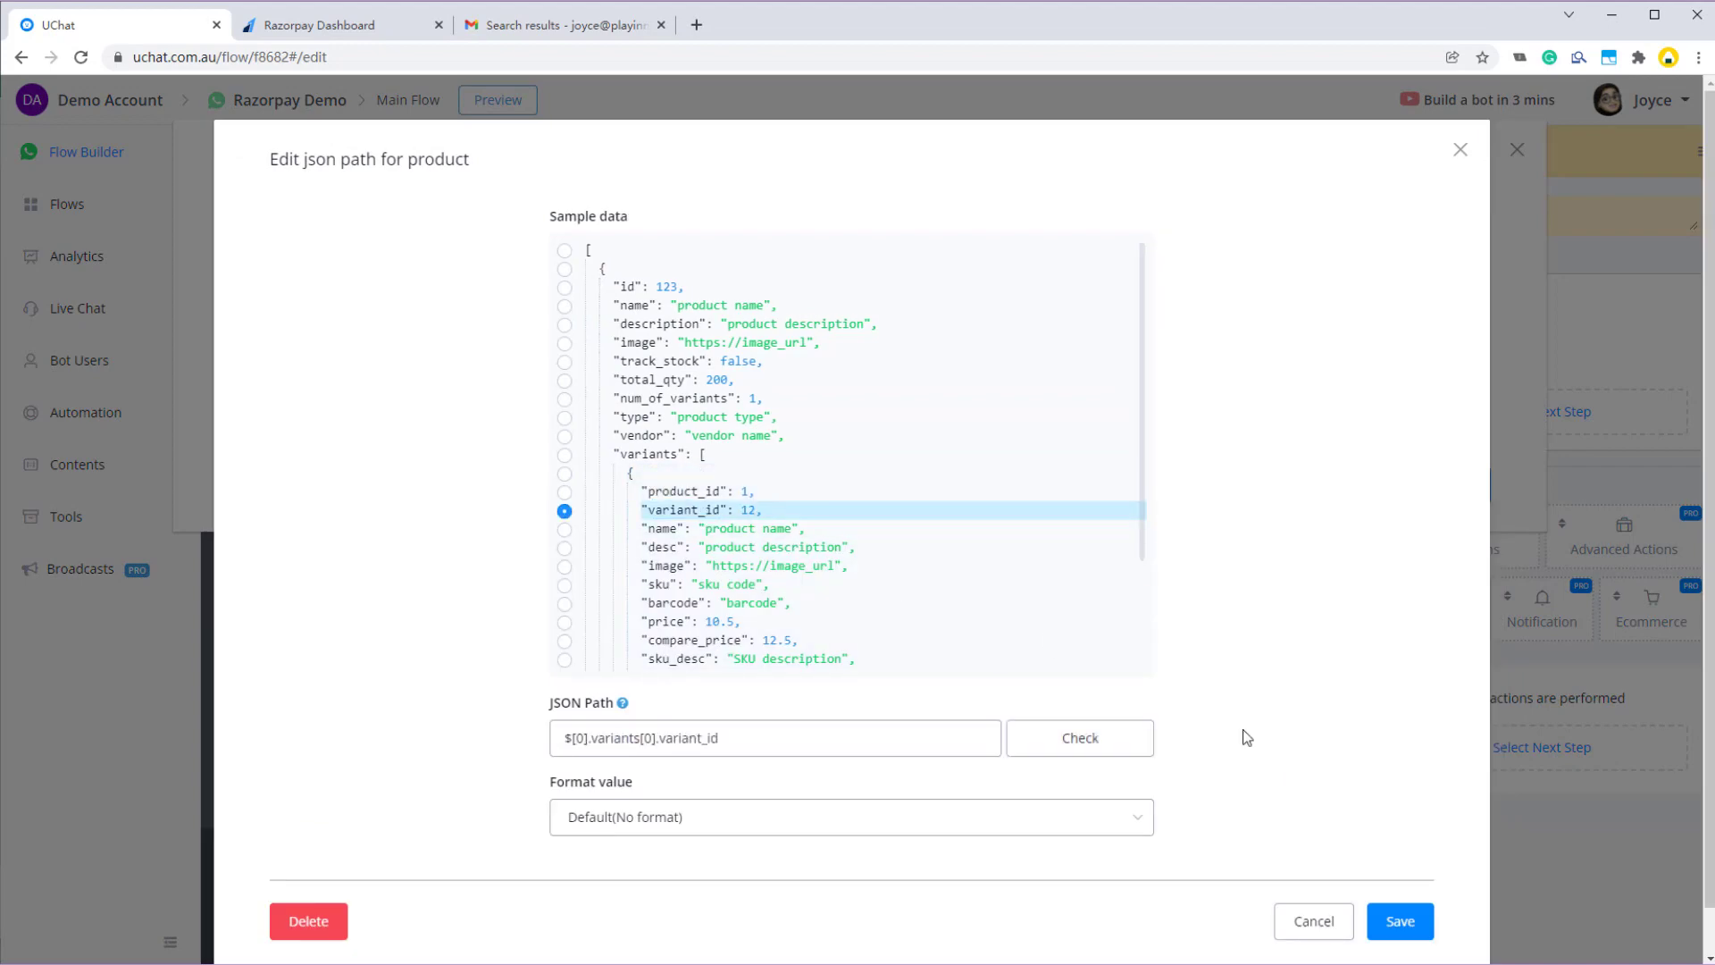
{"action": "left_click", "coordinate": [1400, 921]}
{"action": "left_click", "coordinate": [527, 320]}
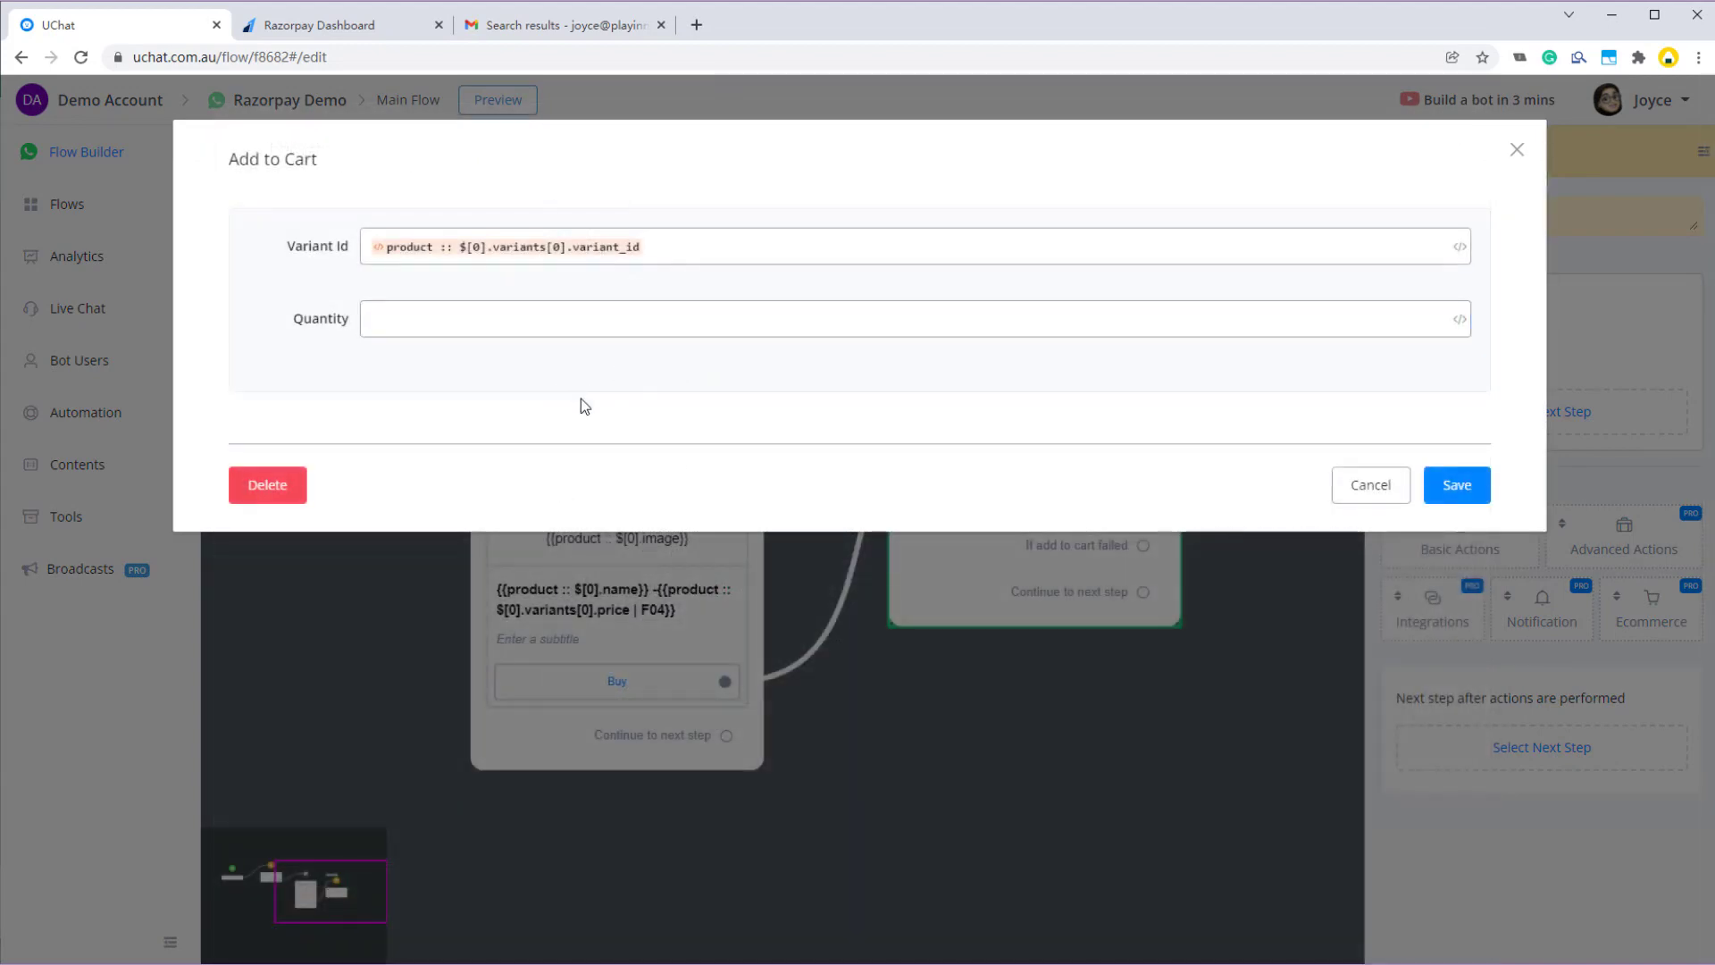
{"action": "left_click", "coordinate": [1456, 485]}
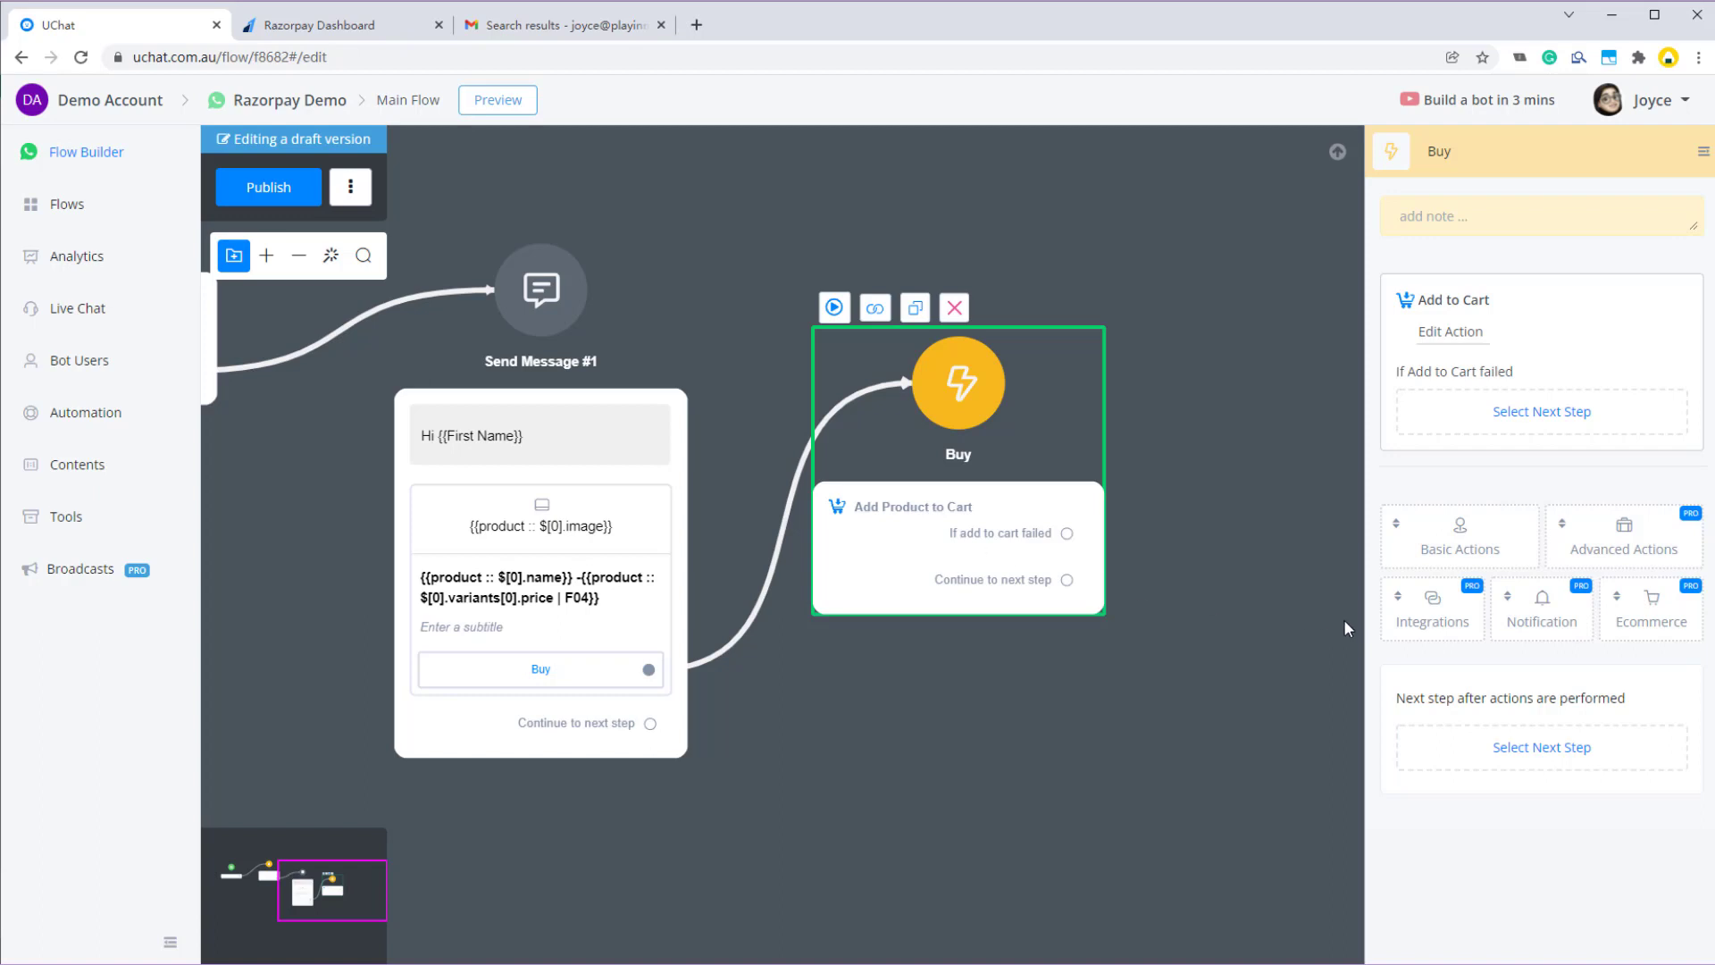
- Add the Razorpay - India Payment Gateway [1.0.0] integration to the Buy step after Add to Cart
{"action": "left_click", "coordinate": [1438, 623]}
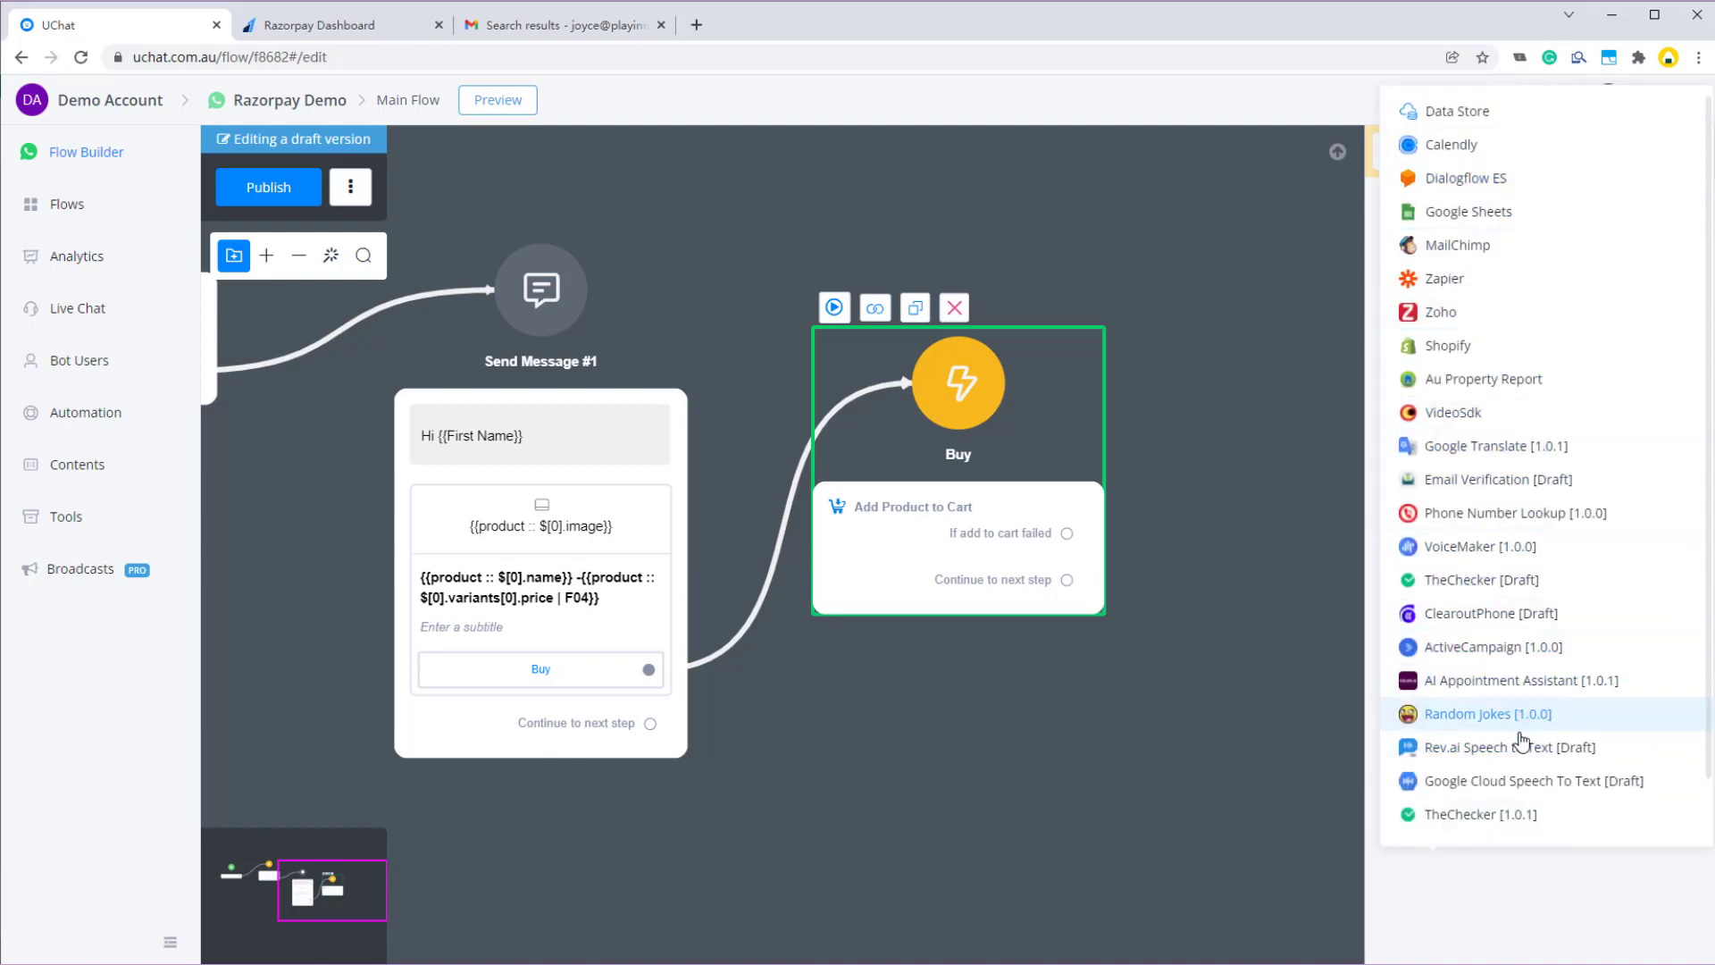
{"action": "scroll", "coordinate": [1535, 628], "scroll_direction": "down", "scroll_amount": 1}
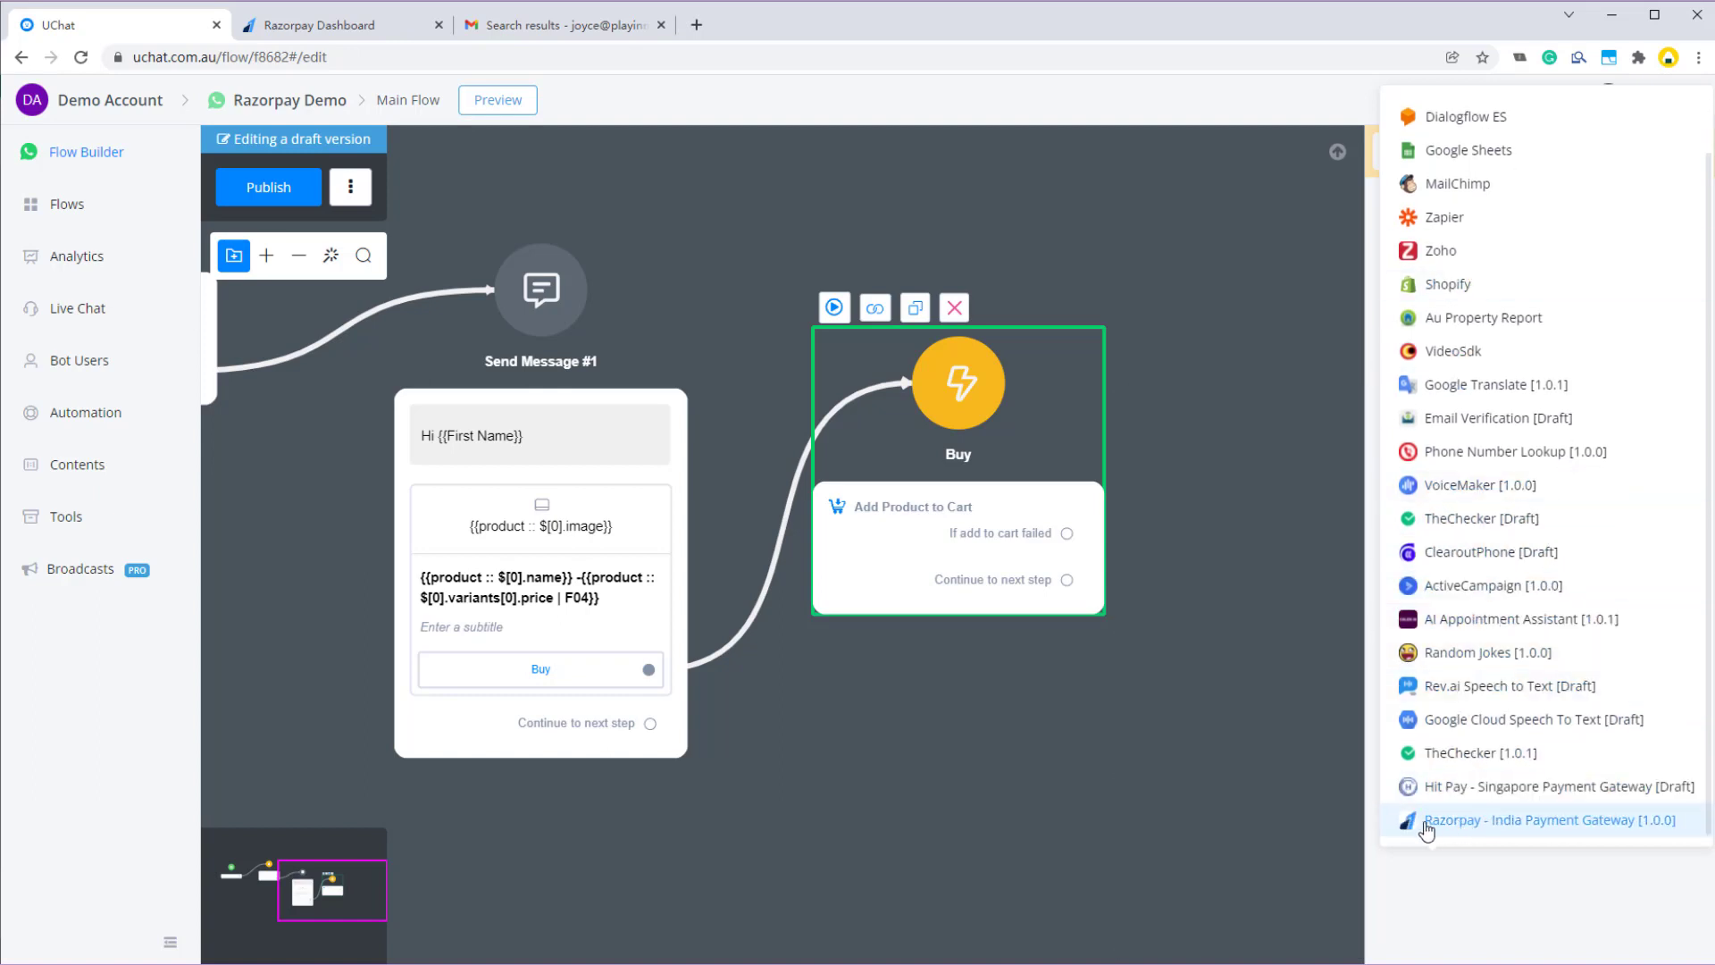
{"action": "mouse_move", "coordinate": [1503, 829]}
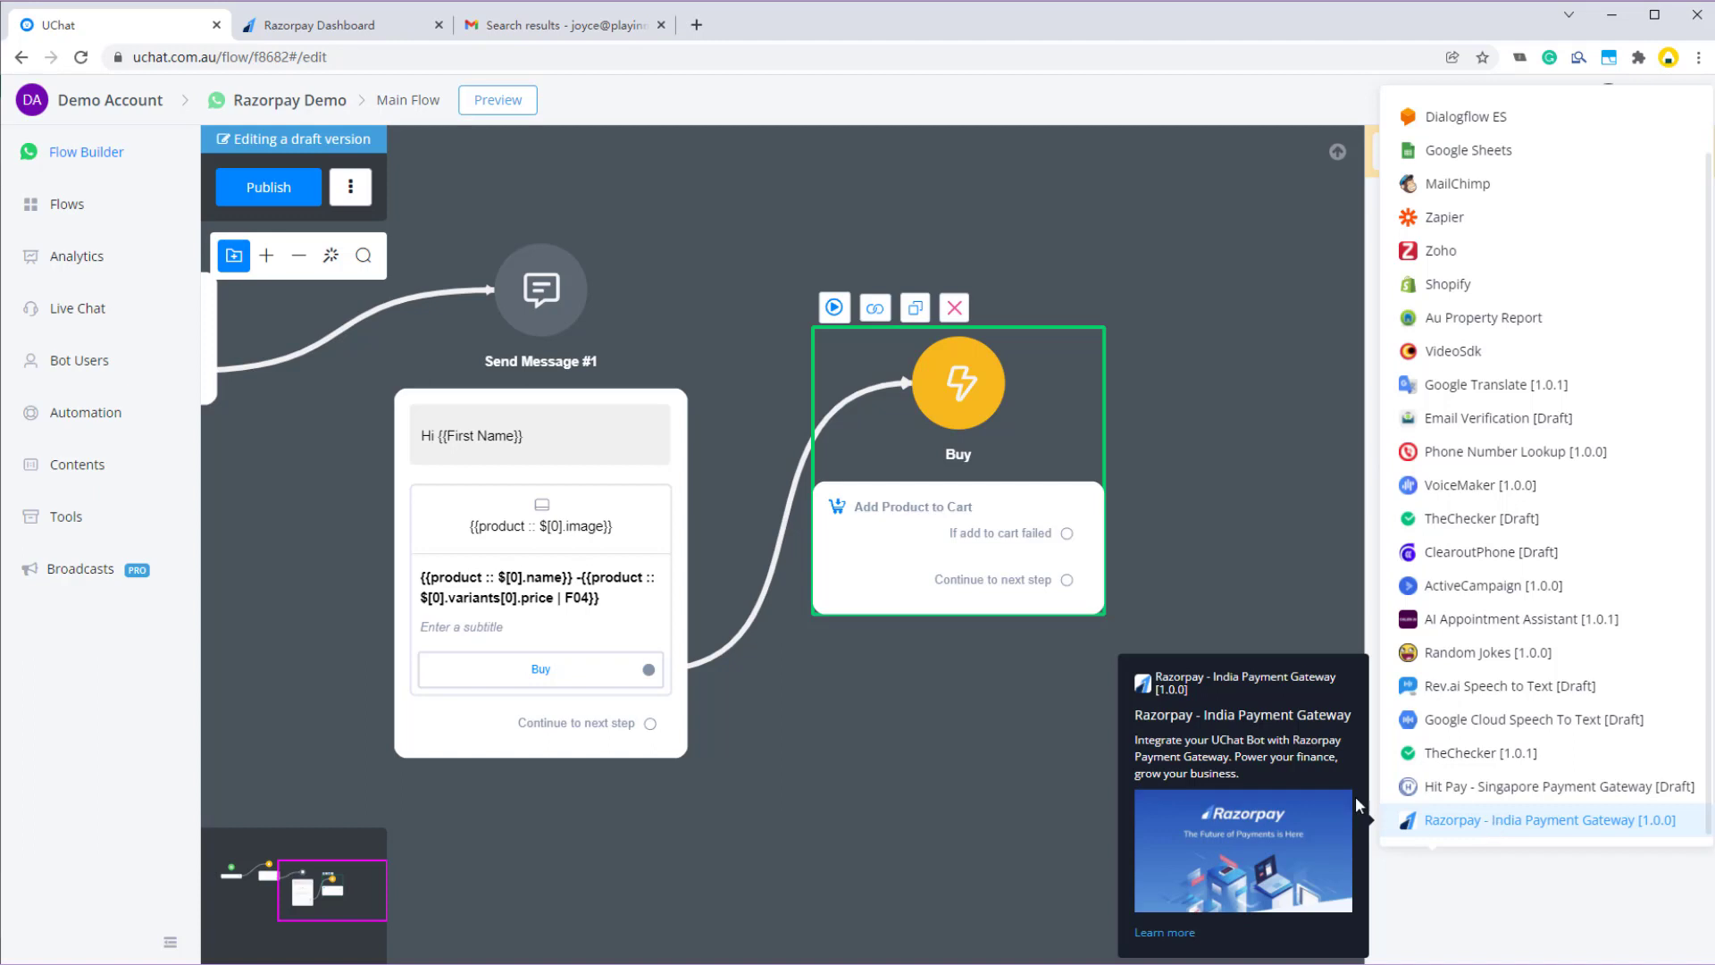
{"action": "left_click", "coordinate": [1504, 822]}
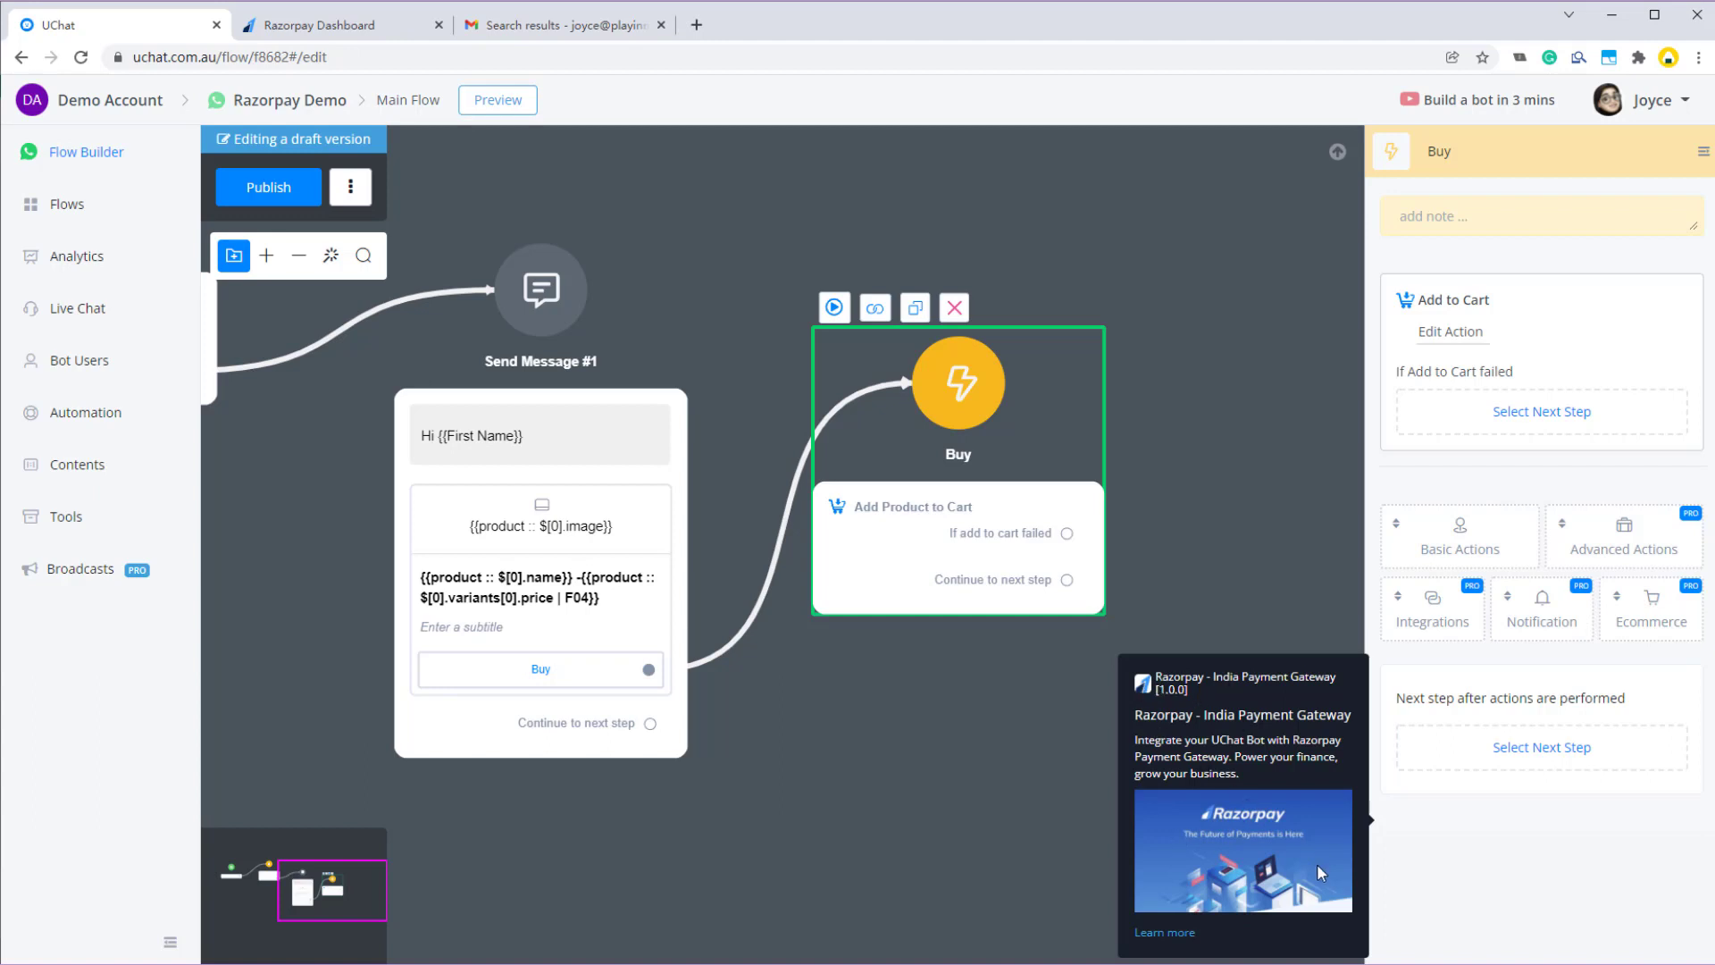
{"action": "left_click", "coordinate": [1432, 611]}
{"action": "scroll", "coordinate": [1456, 786], "scroll_direction": "down", "scroll_amount": 3}
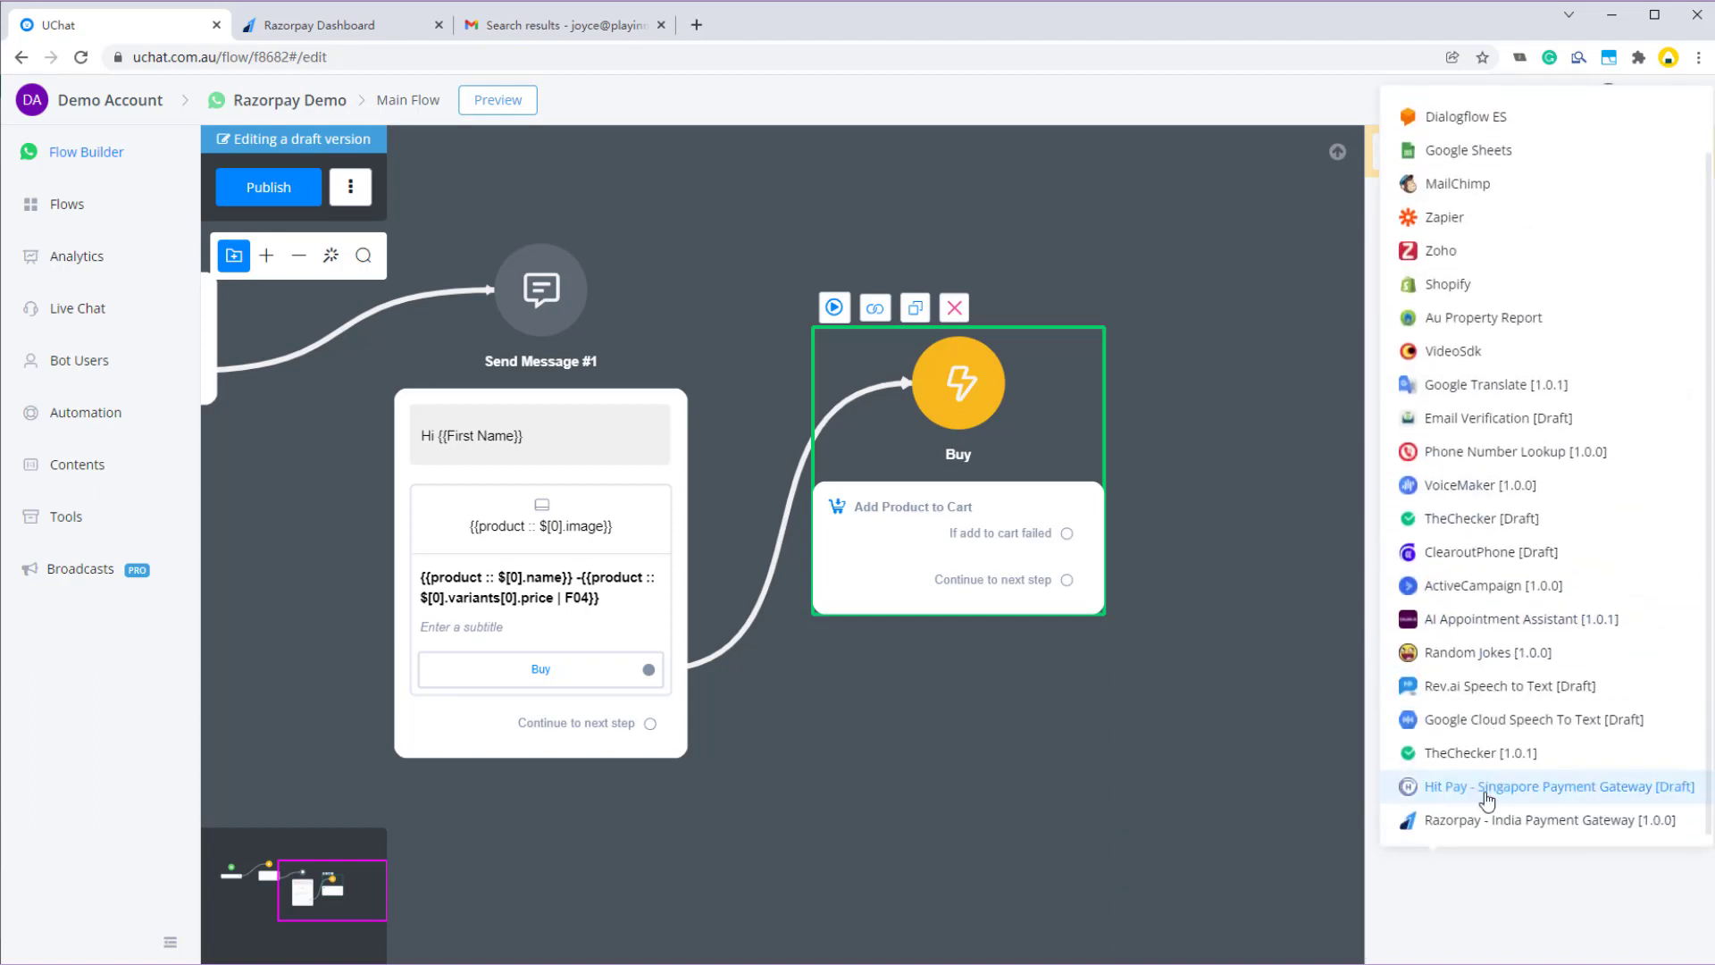
{"action": "left_click", "coordinate": [1458, 820]}
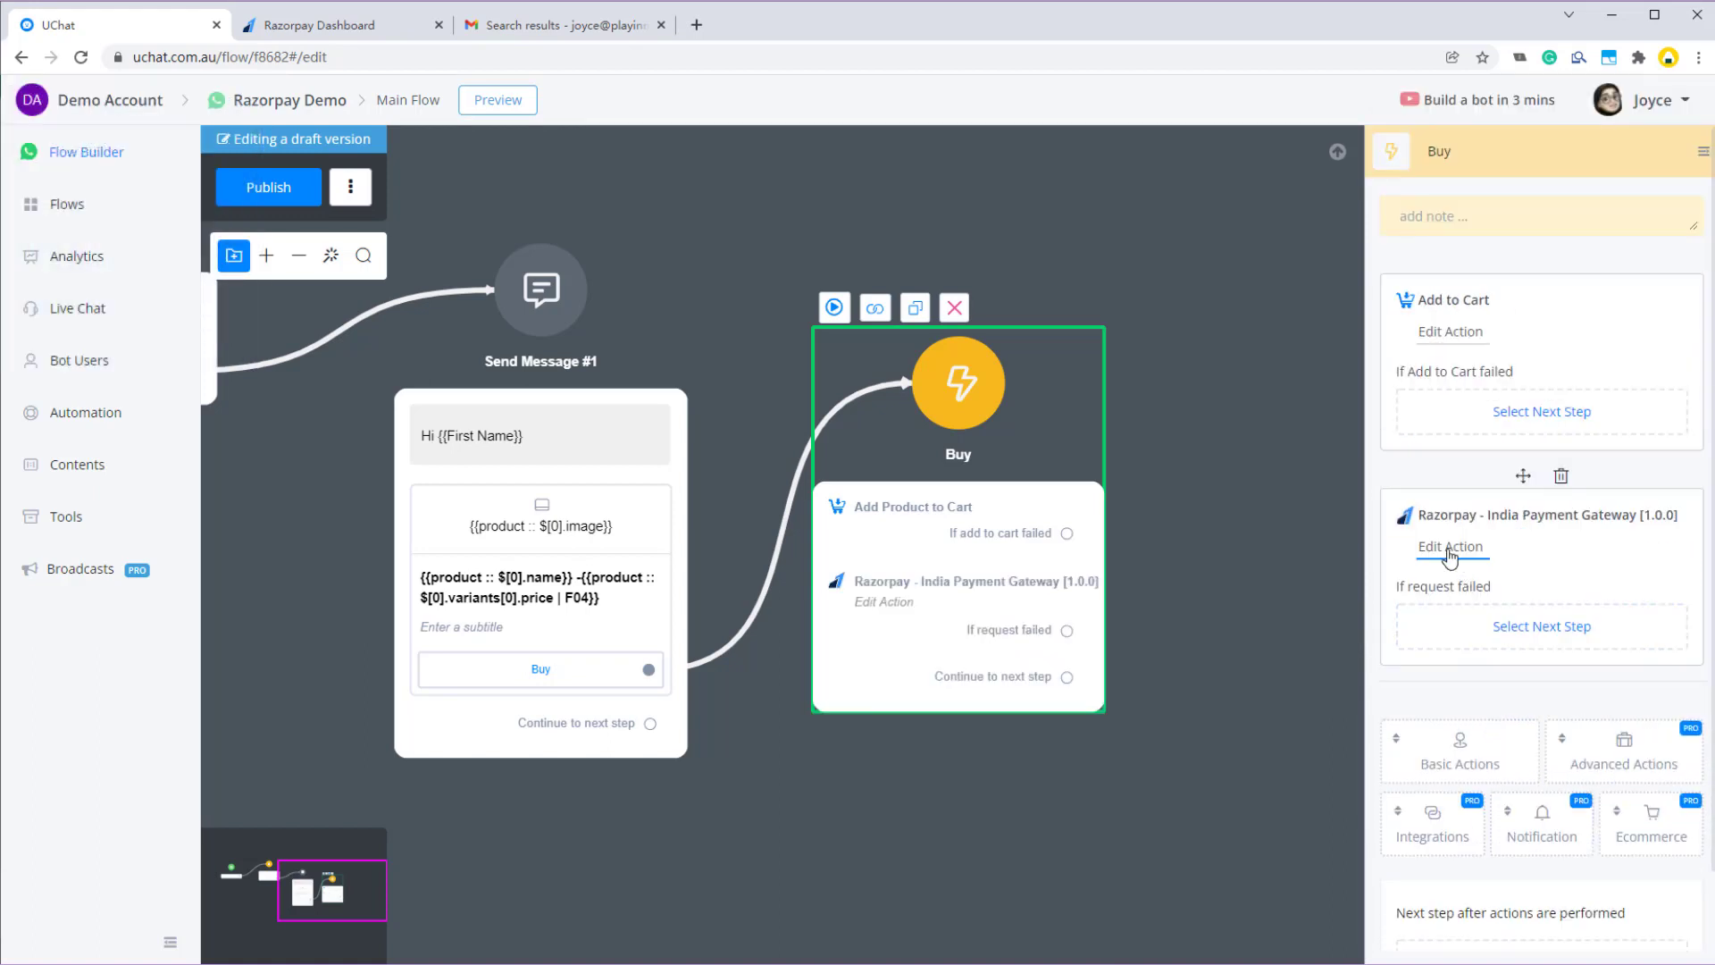
- Choose Create Standard Payment Link for the Razorpay action
{"action": "left_click", "coordinate": [1465, 547]}
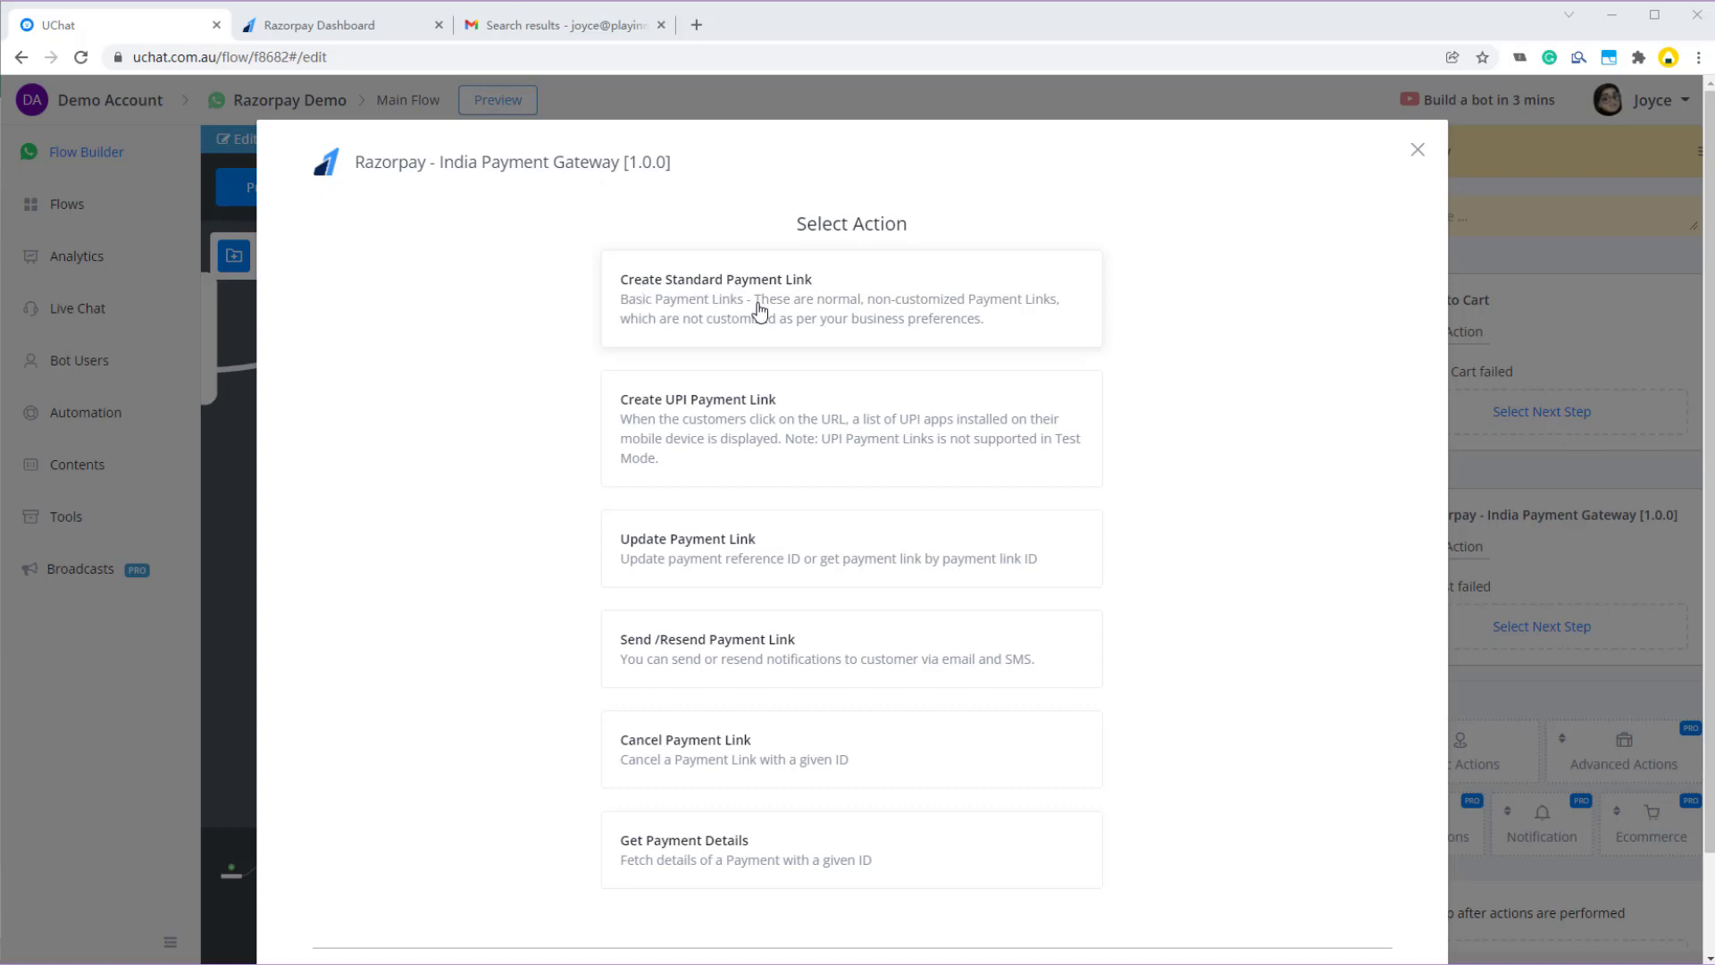
{"action": "left_click", "coordinate": [871, 310]}
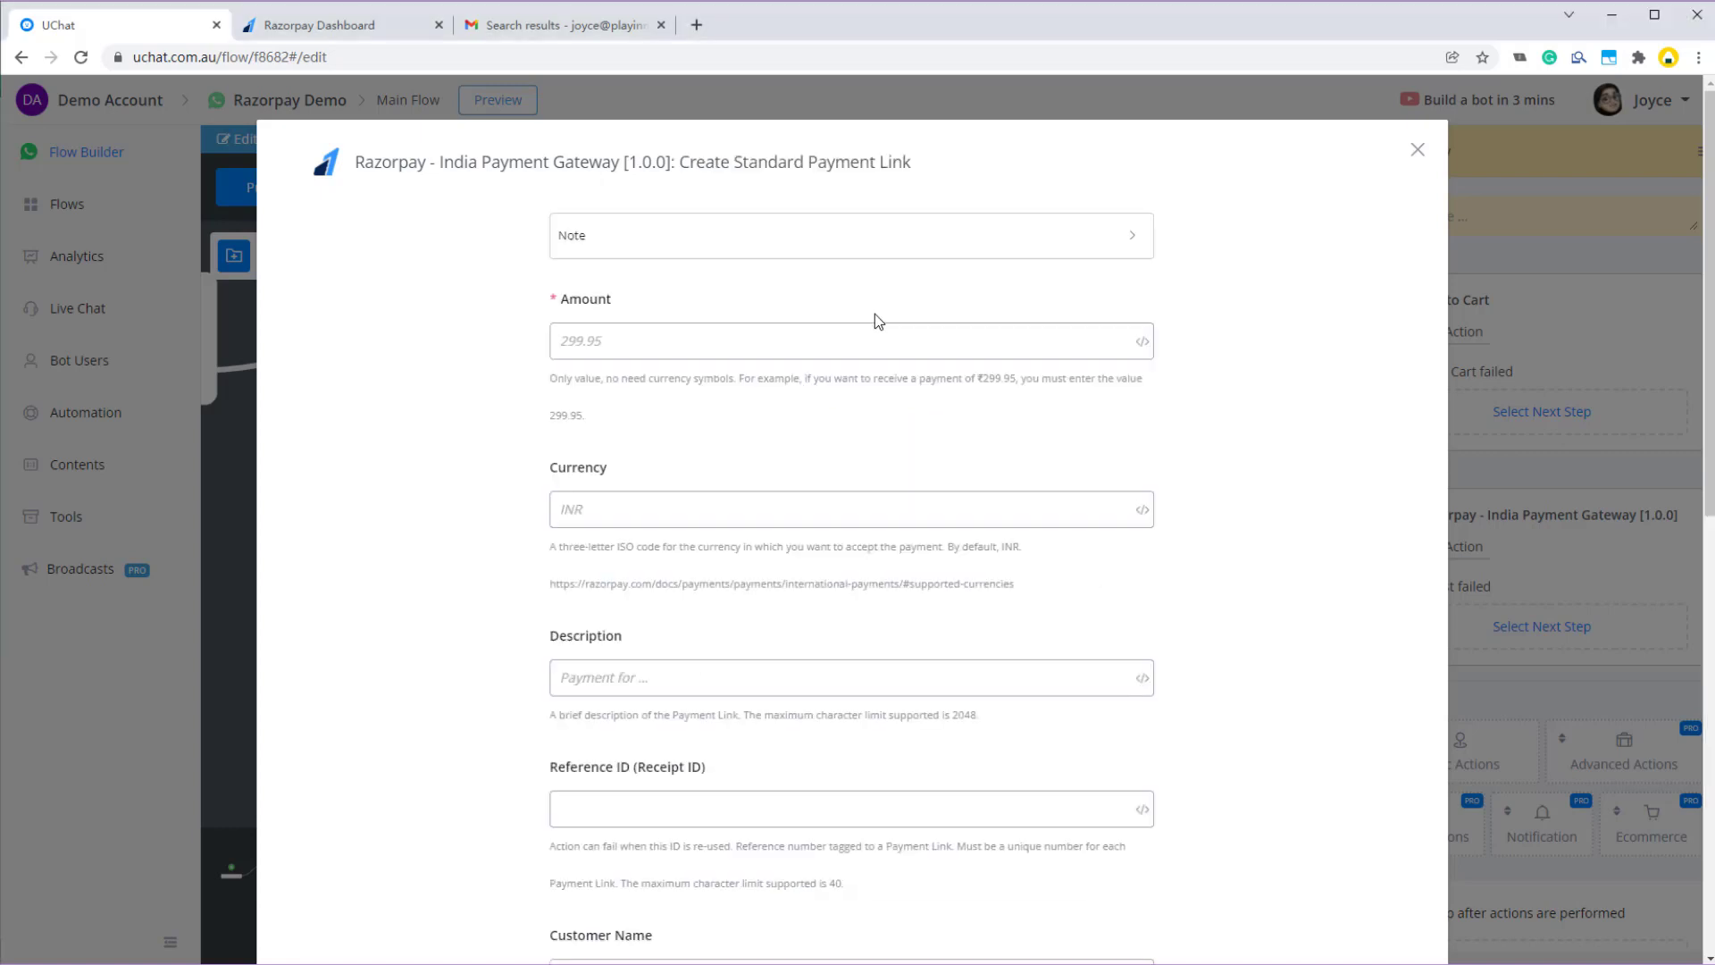
{"action": "left_click", "coordinate": [582, 239]}
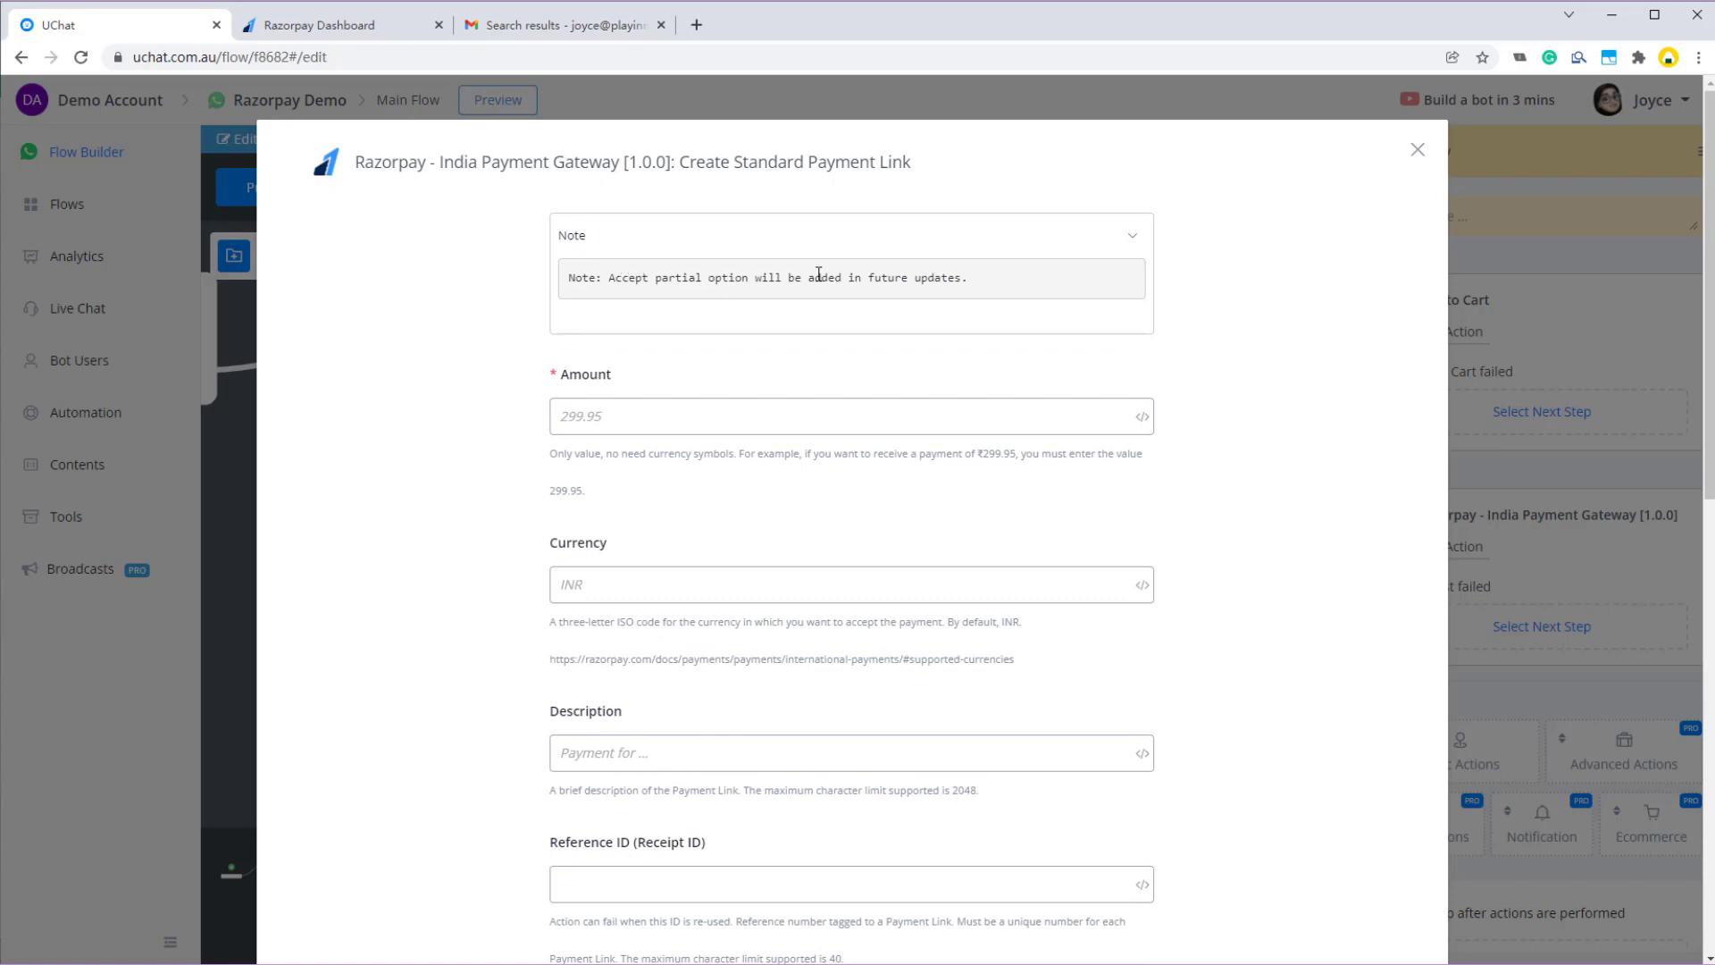
{"action": "left_click", "coordinate": [762, 237]}
- Set the payment Amount to CART :: $.total_price
{"action": "left_click", "coordinate": [636, 349]}
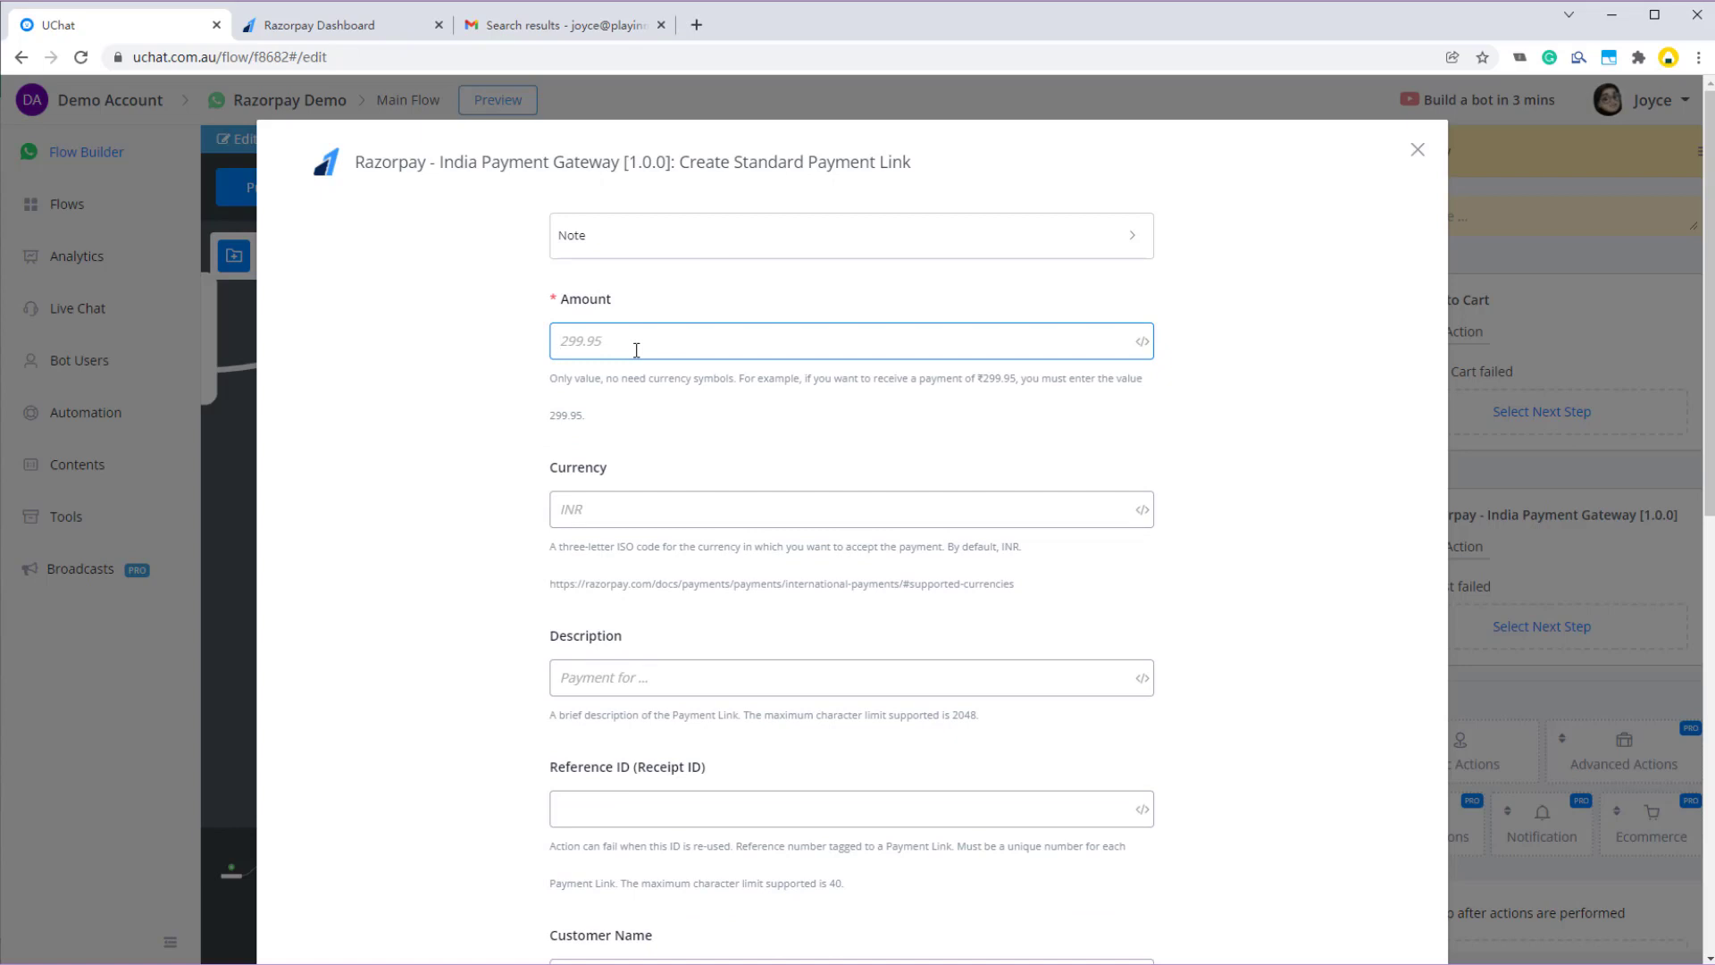
{"action": "type", "text": "{{c"}
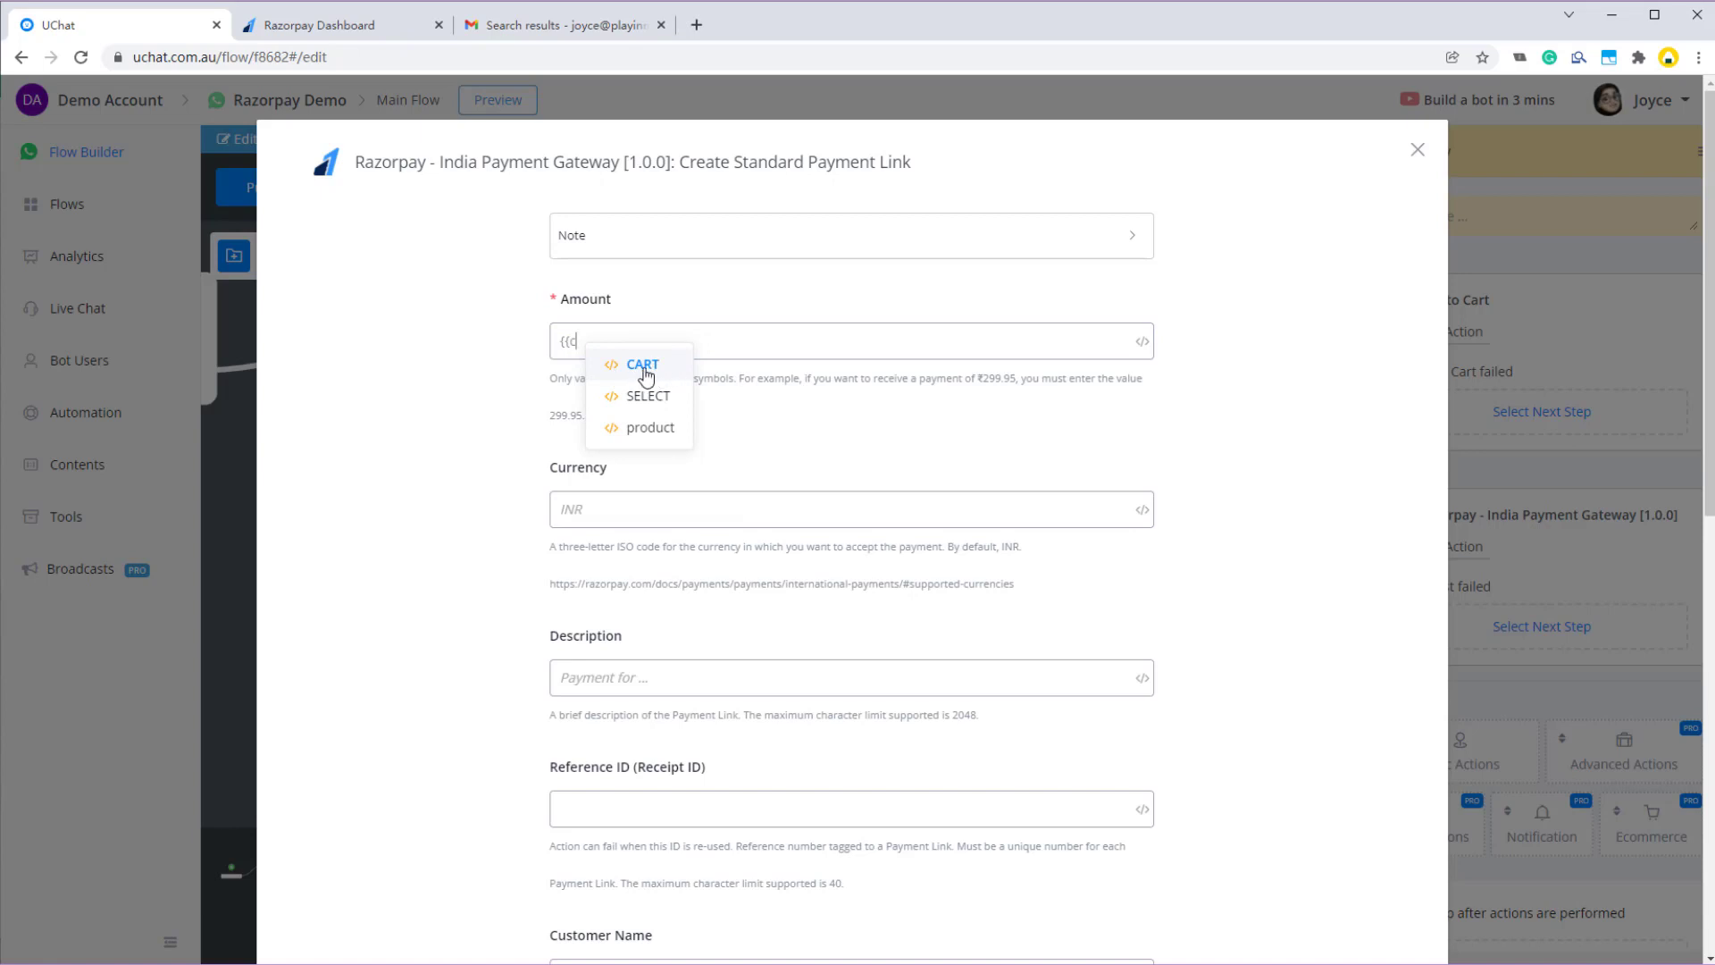
{"action": "left_click", "coordinate": [660, 368]}
{"action": "left_click", "coordinate": [625, 269]}
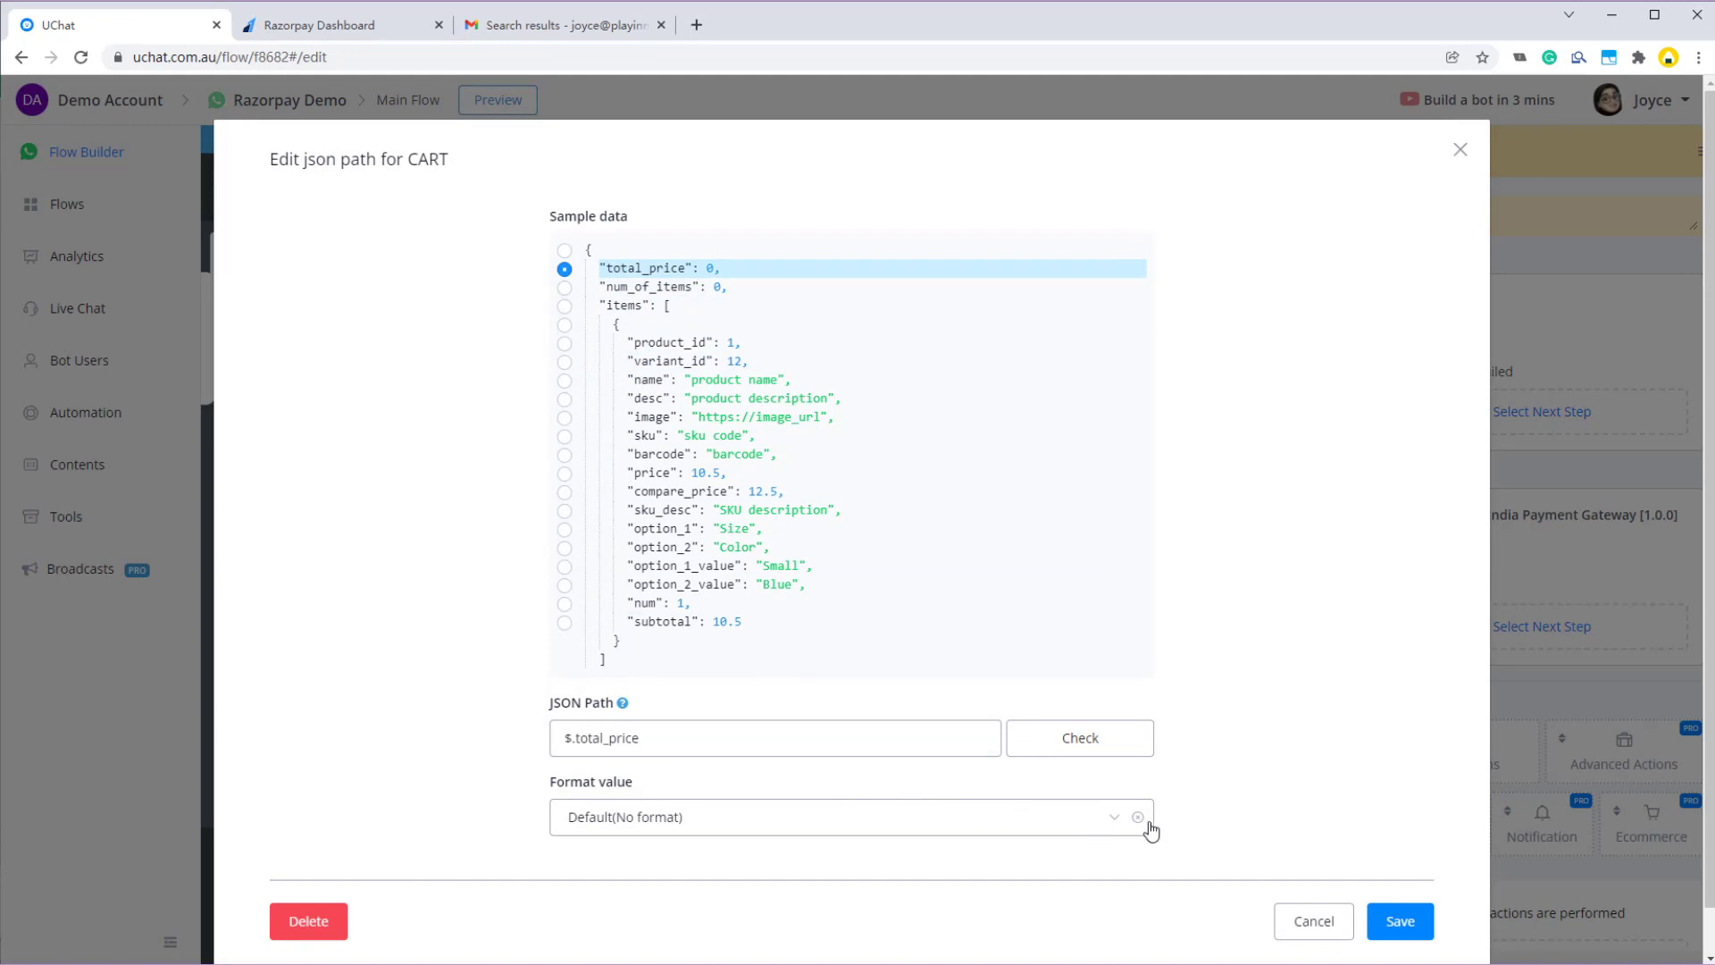
{"action": "left_click", "coordinate": [1397, 923]}
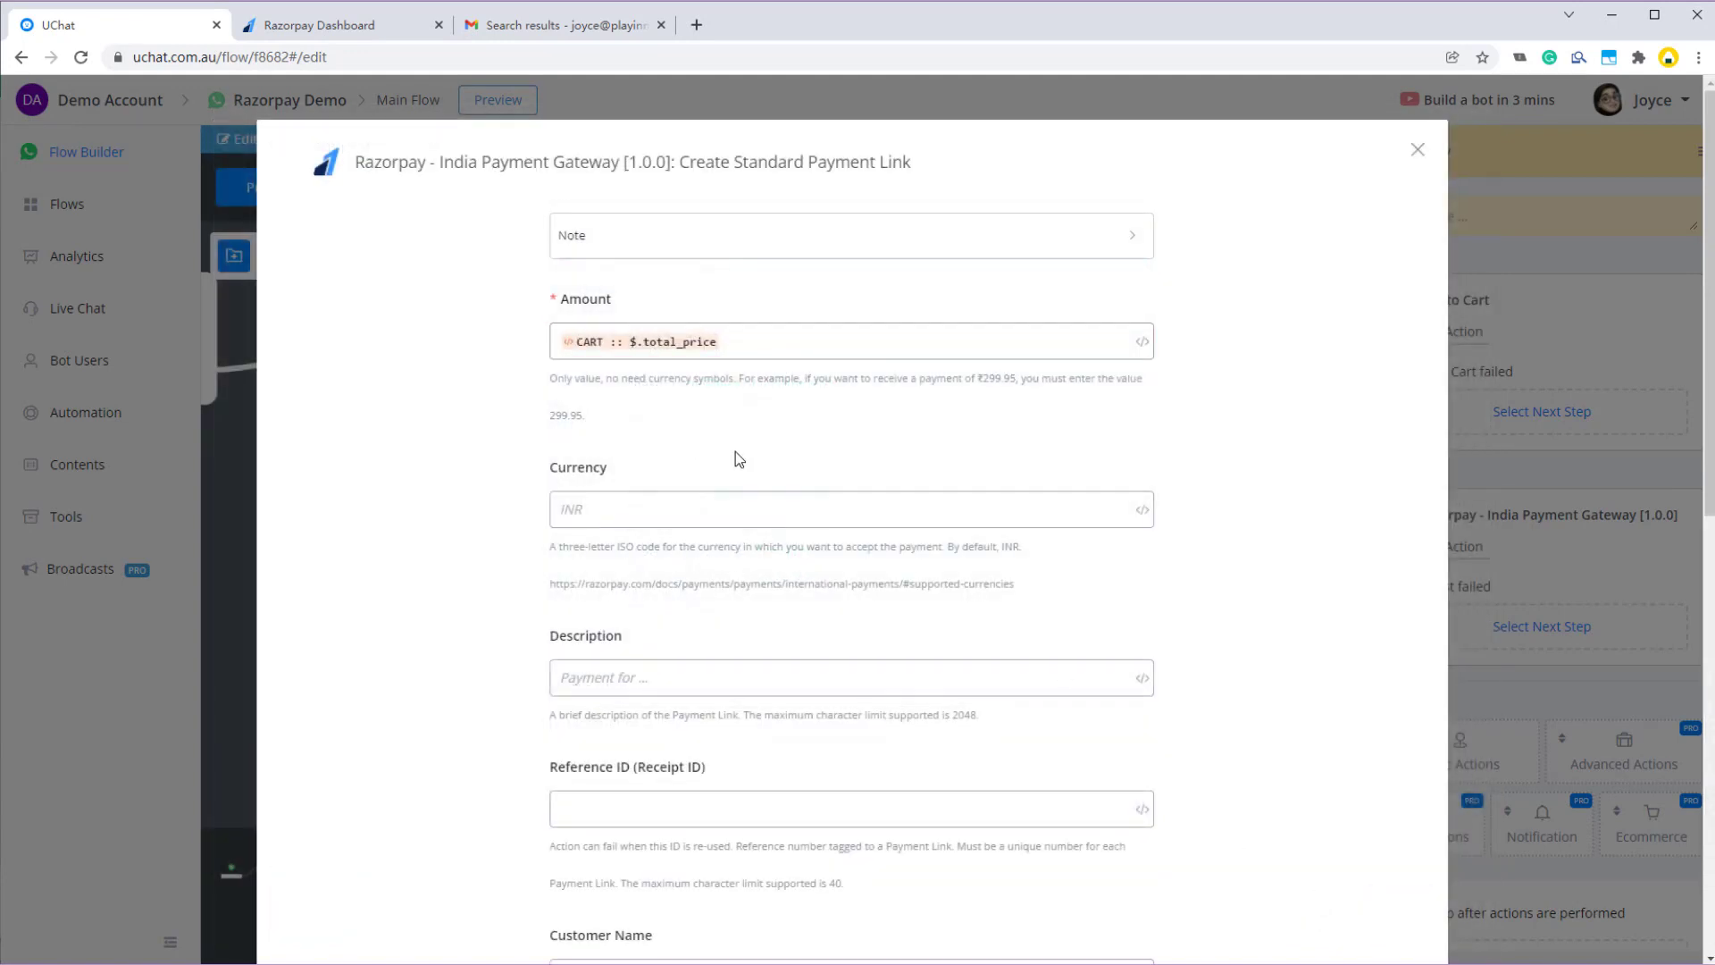
- Set the payment Currency to AUD
{"action": "left_click", "coordinate": [614, 513]}
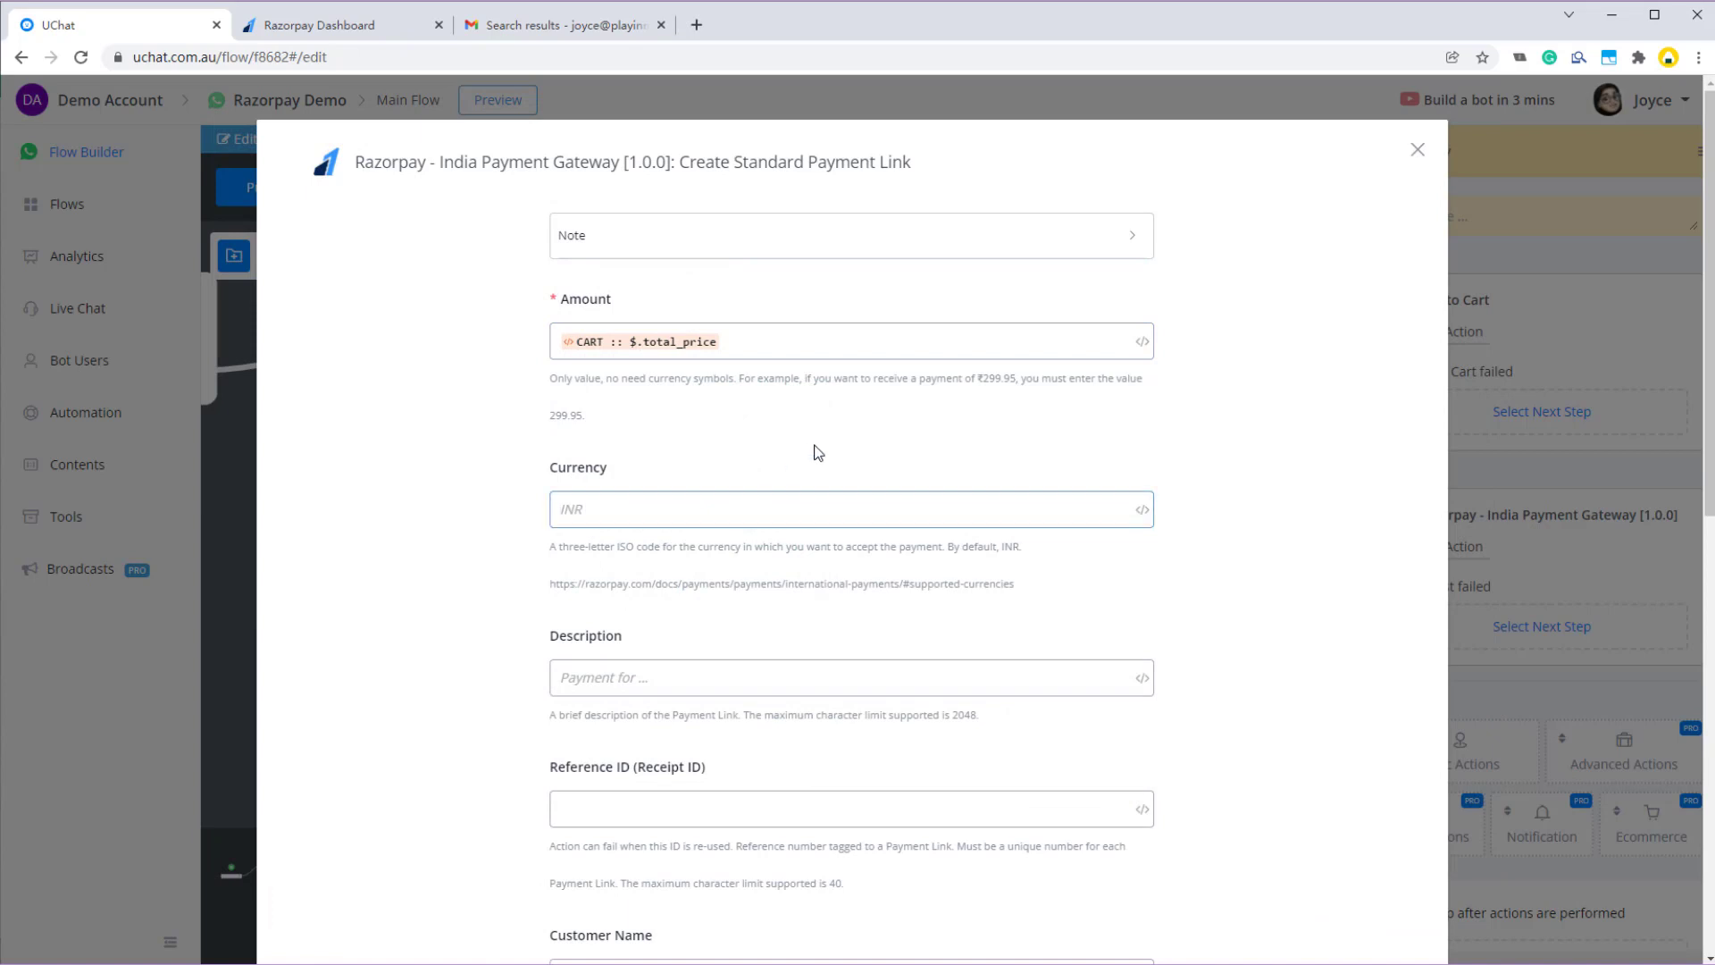
{"action": "type", "text": "AUD"}
{"action": "scroll", "coordinate": [786, 492], "scroll_direction": "down", "scroll_amount": 1}
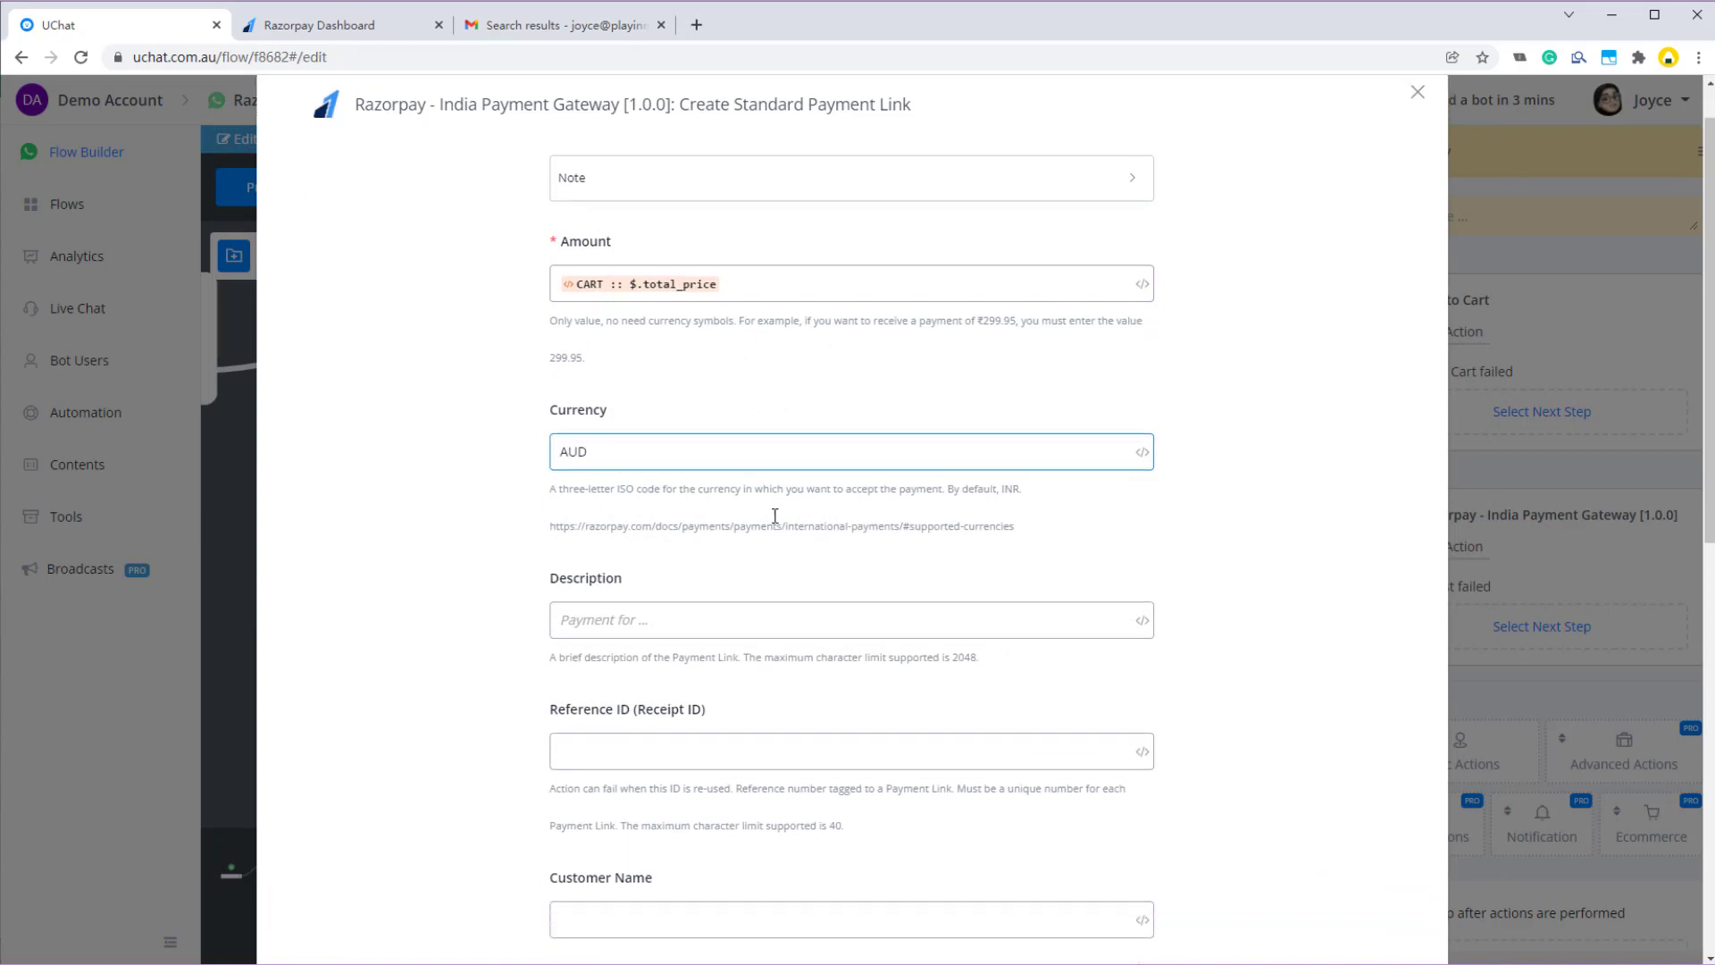
{"action": "scroll", "coordinate": [694, 532], "scroll_direction": "down", "scroll_amount": 1}
- Set the Description to 'Payment for {{product :: $[0].name}}'
{"action": "left_click", "coordinate": [631, 496]}
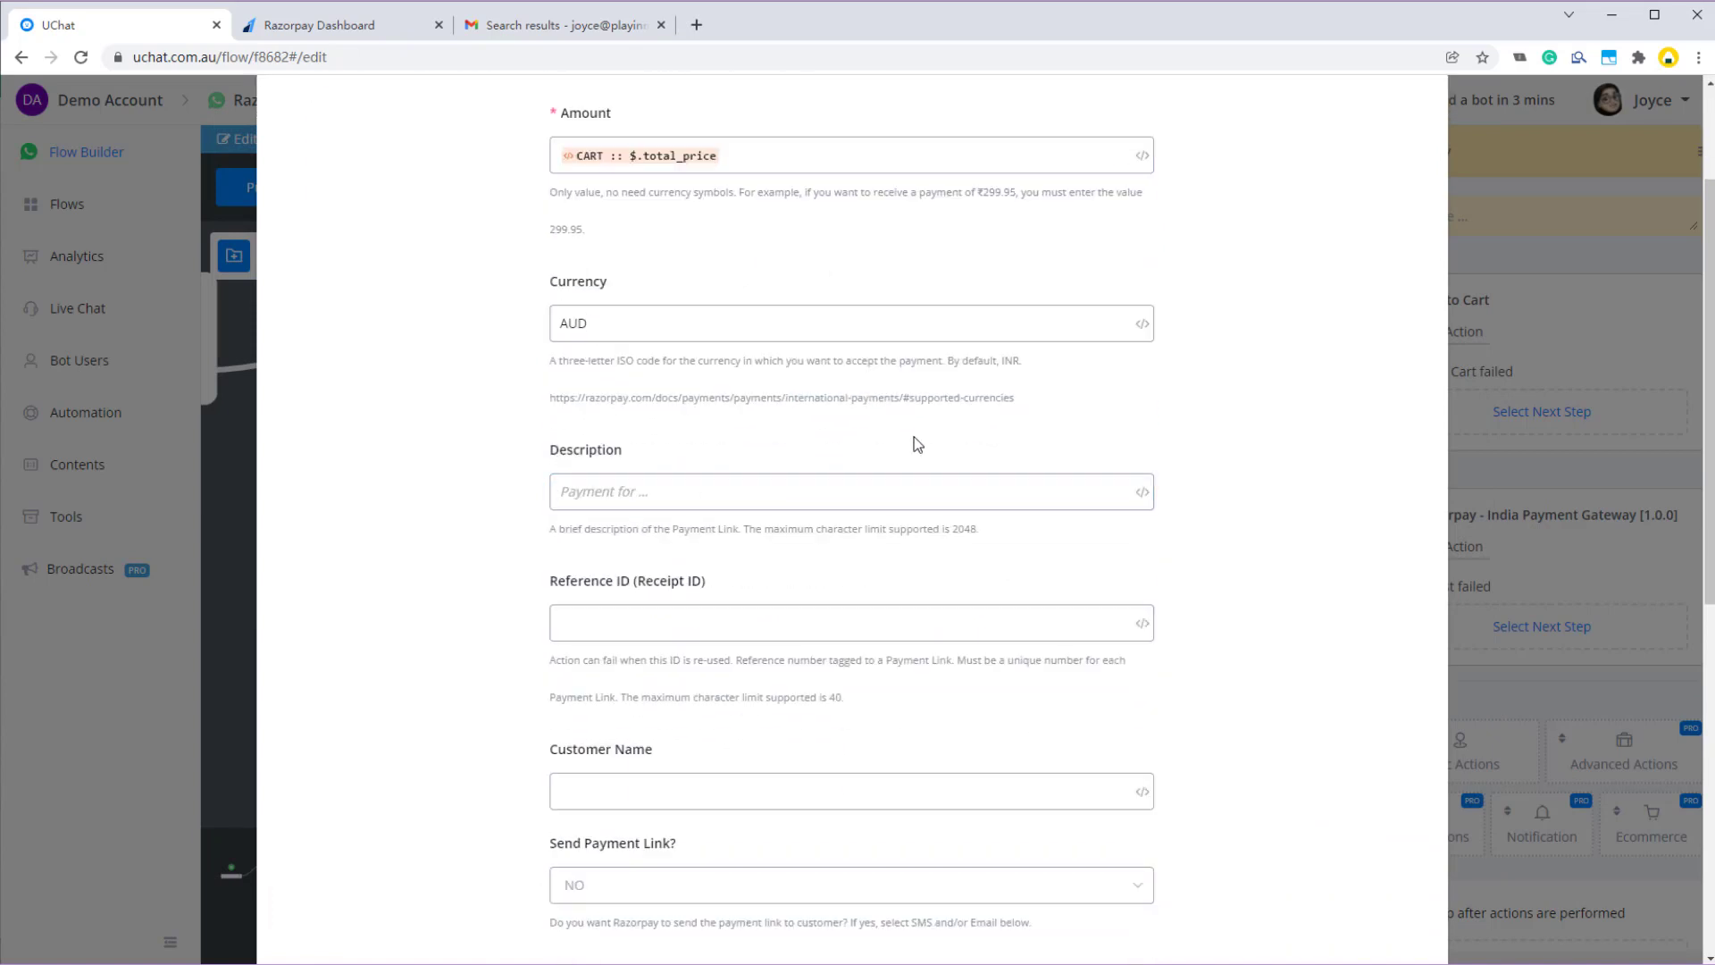
{"action": "type", "text": "Payment for {{pro"}
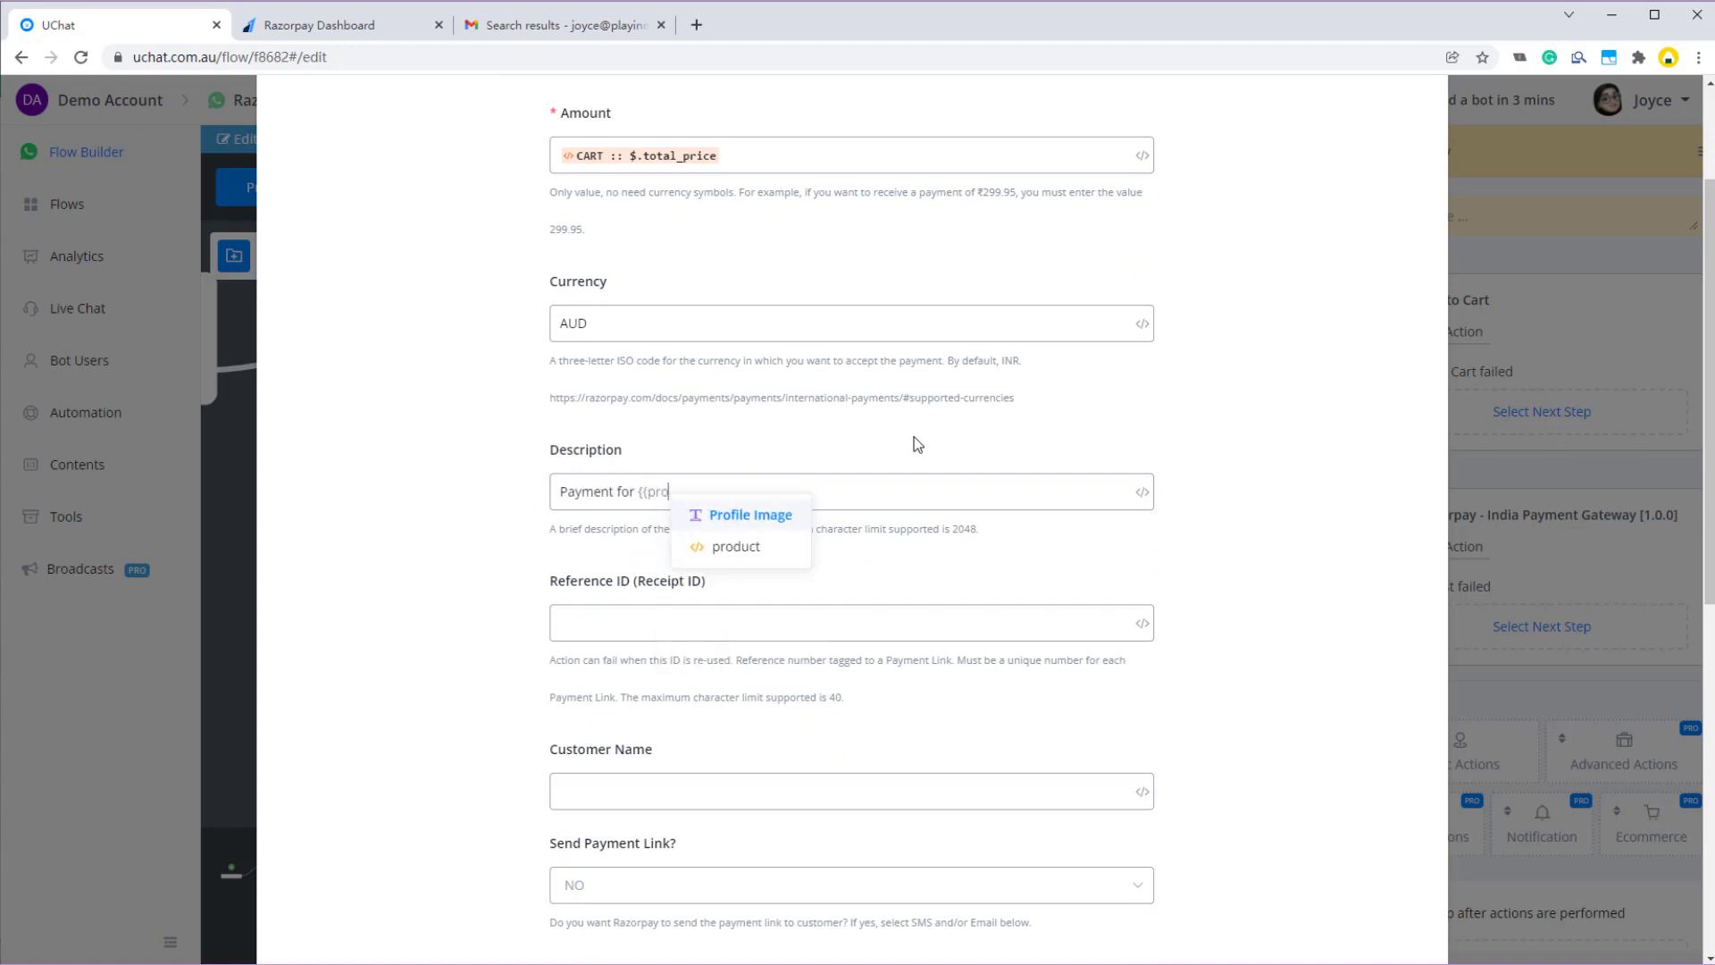
{"action": "left_click", "coordinate": [742, 546]}
{"action": "left_click", "coordinate": [673, 311]}
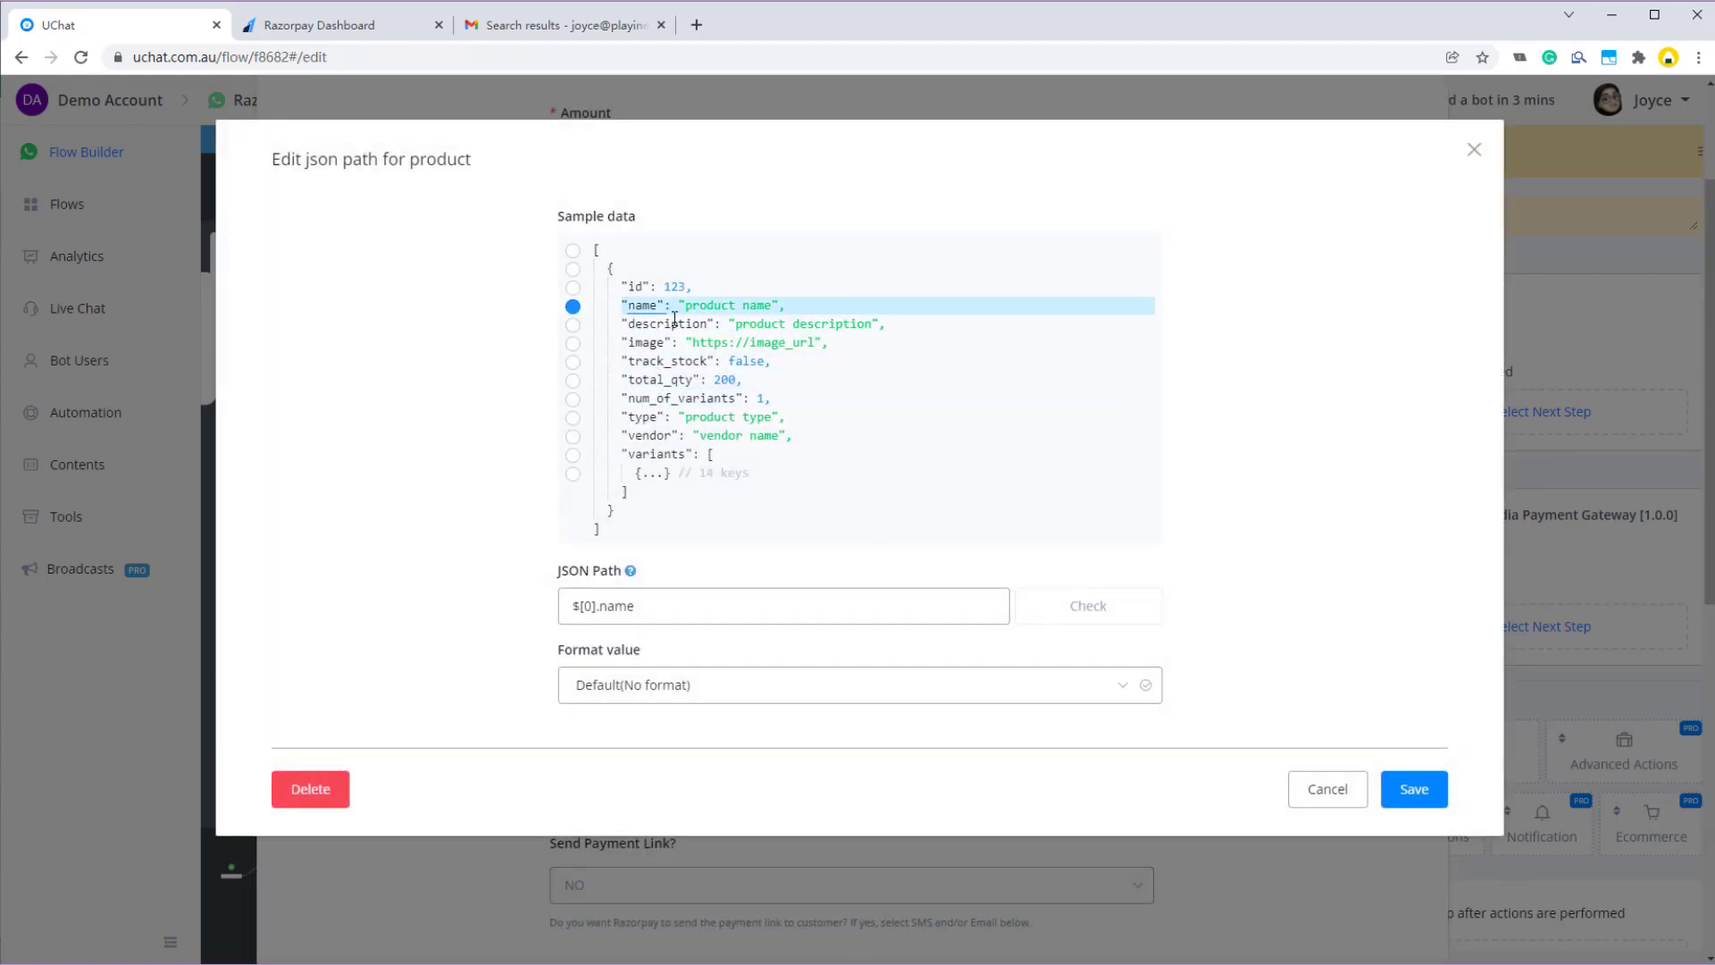
{"action": "left_click", "coordinate": [1412, 789]}
{"action": "left_click", "coordinate": [884, 617]}
{"action": "scroll", "coordinate": [781, 576], "scroll_direction": "down", "scroll_amount": 1}
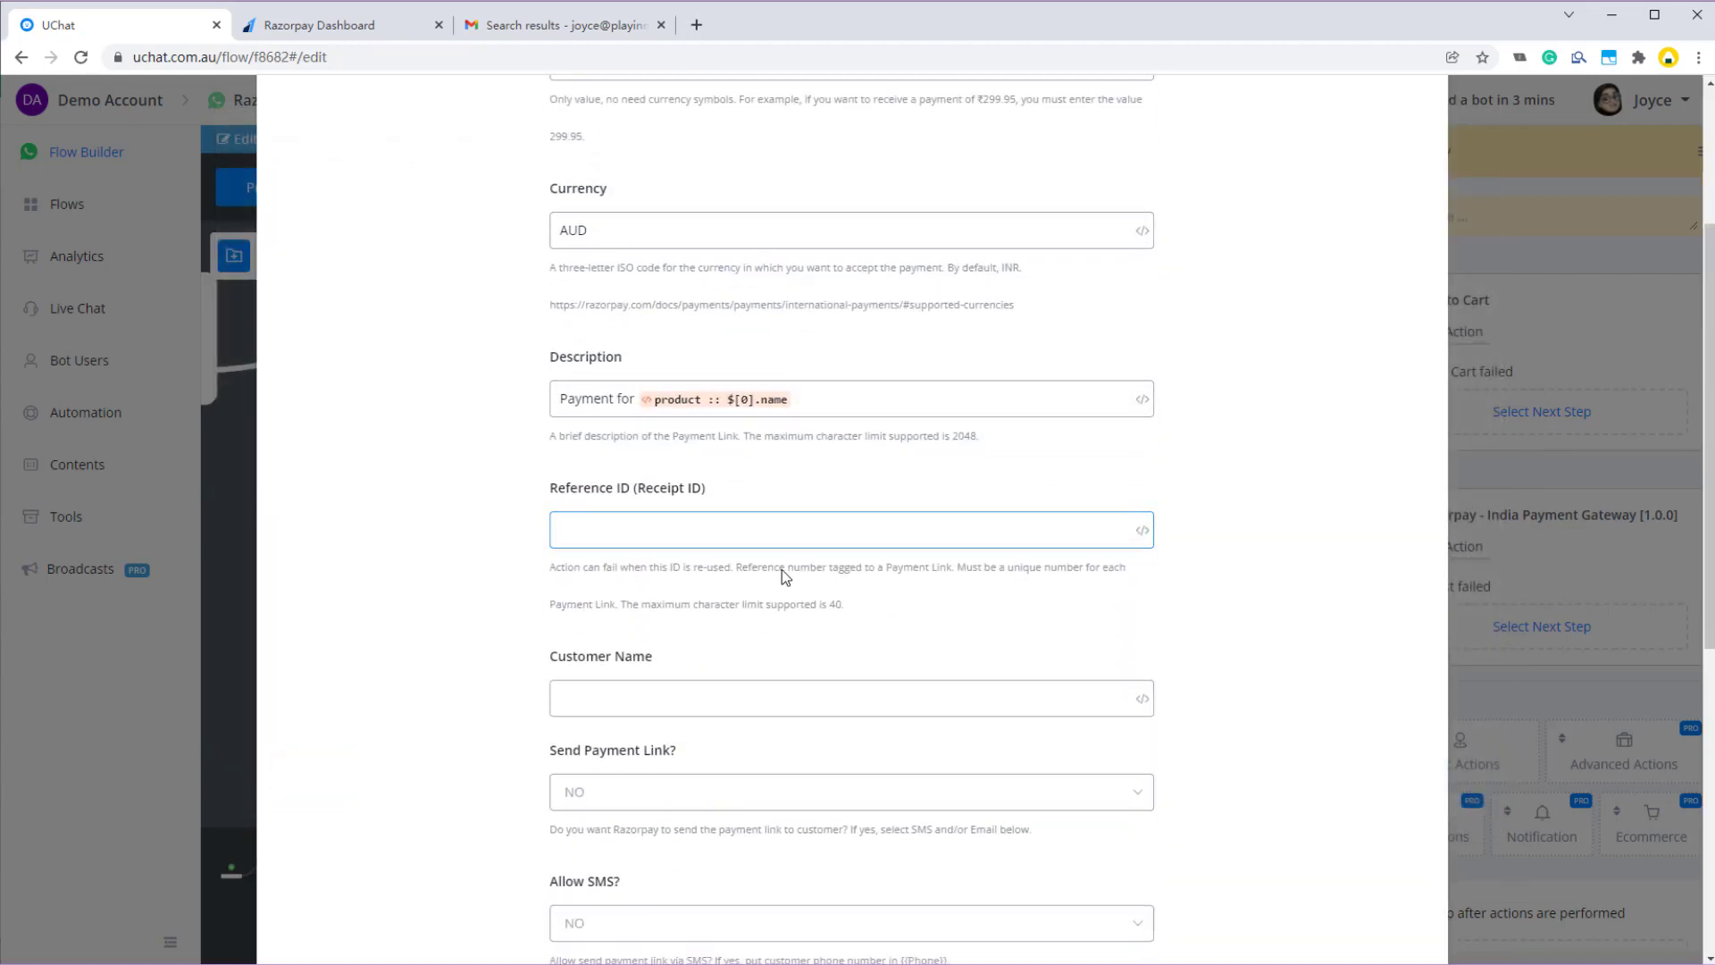
{"action": "scroll", "coordinate": [739, 553], "scroll_direction": "down", "scroll_amount": 1}
{"action": "scroll", "coordinate": [711, 557], "scroll_direction": "up", "scroll_amount": 4}
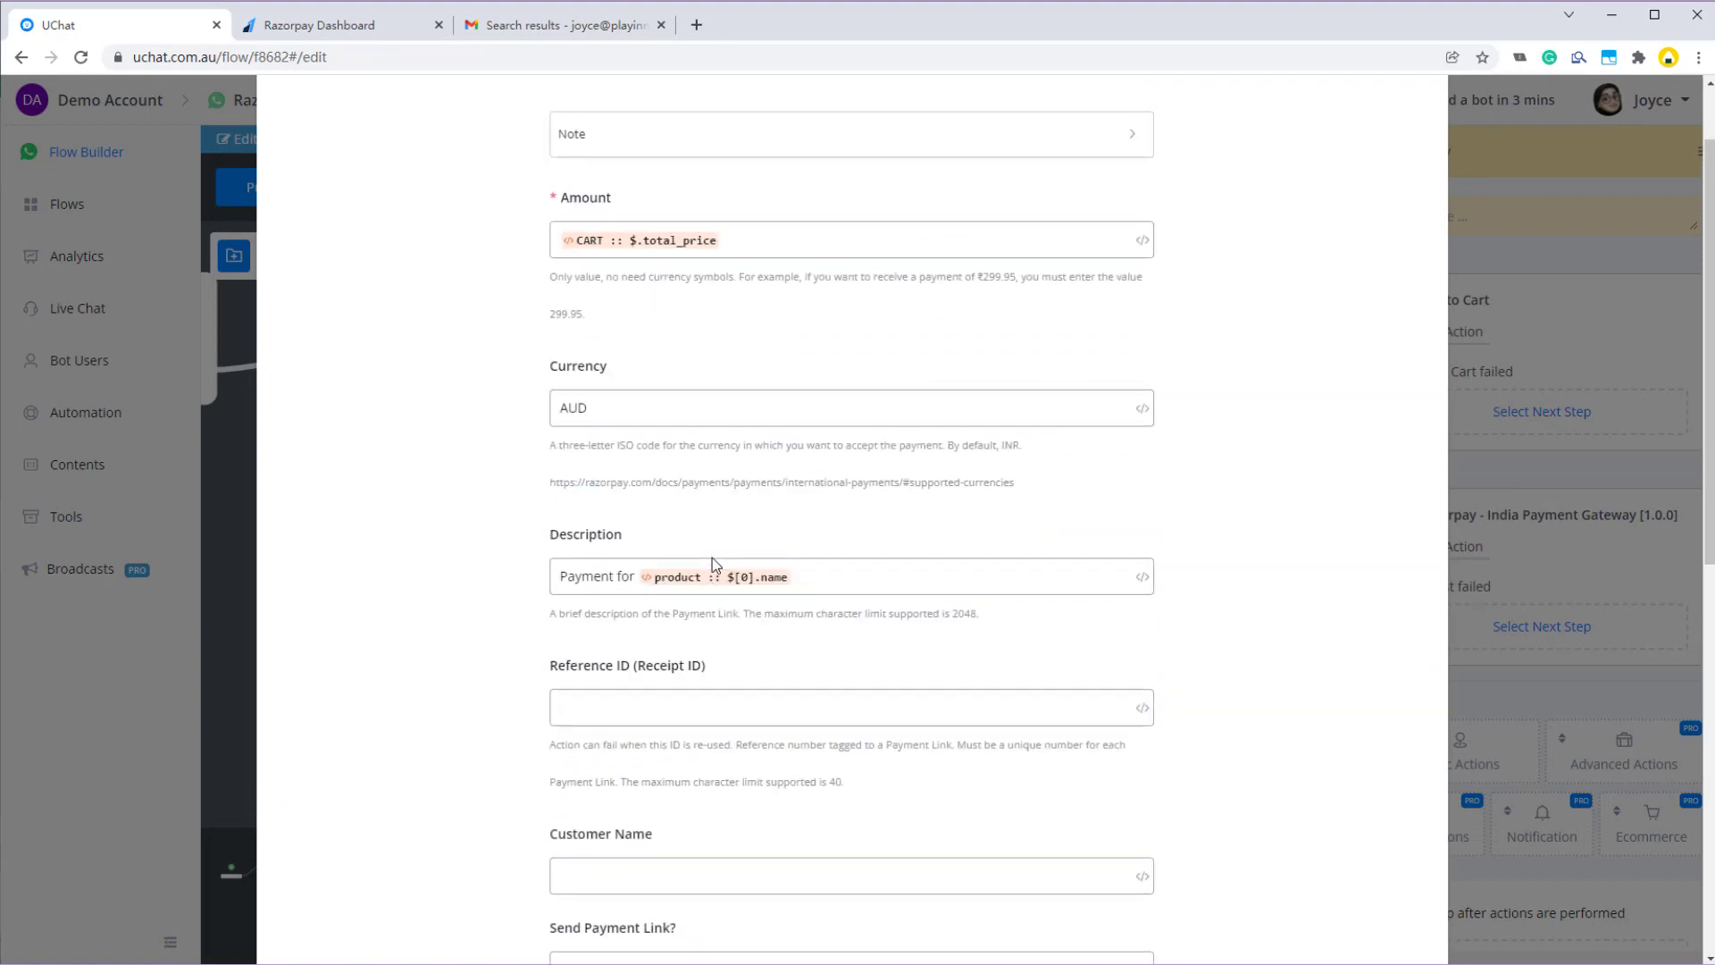
{"action": "scroll", "coordinate": [626, 447], "scroll_direction": "down", "scroll_amount": 7}
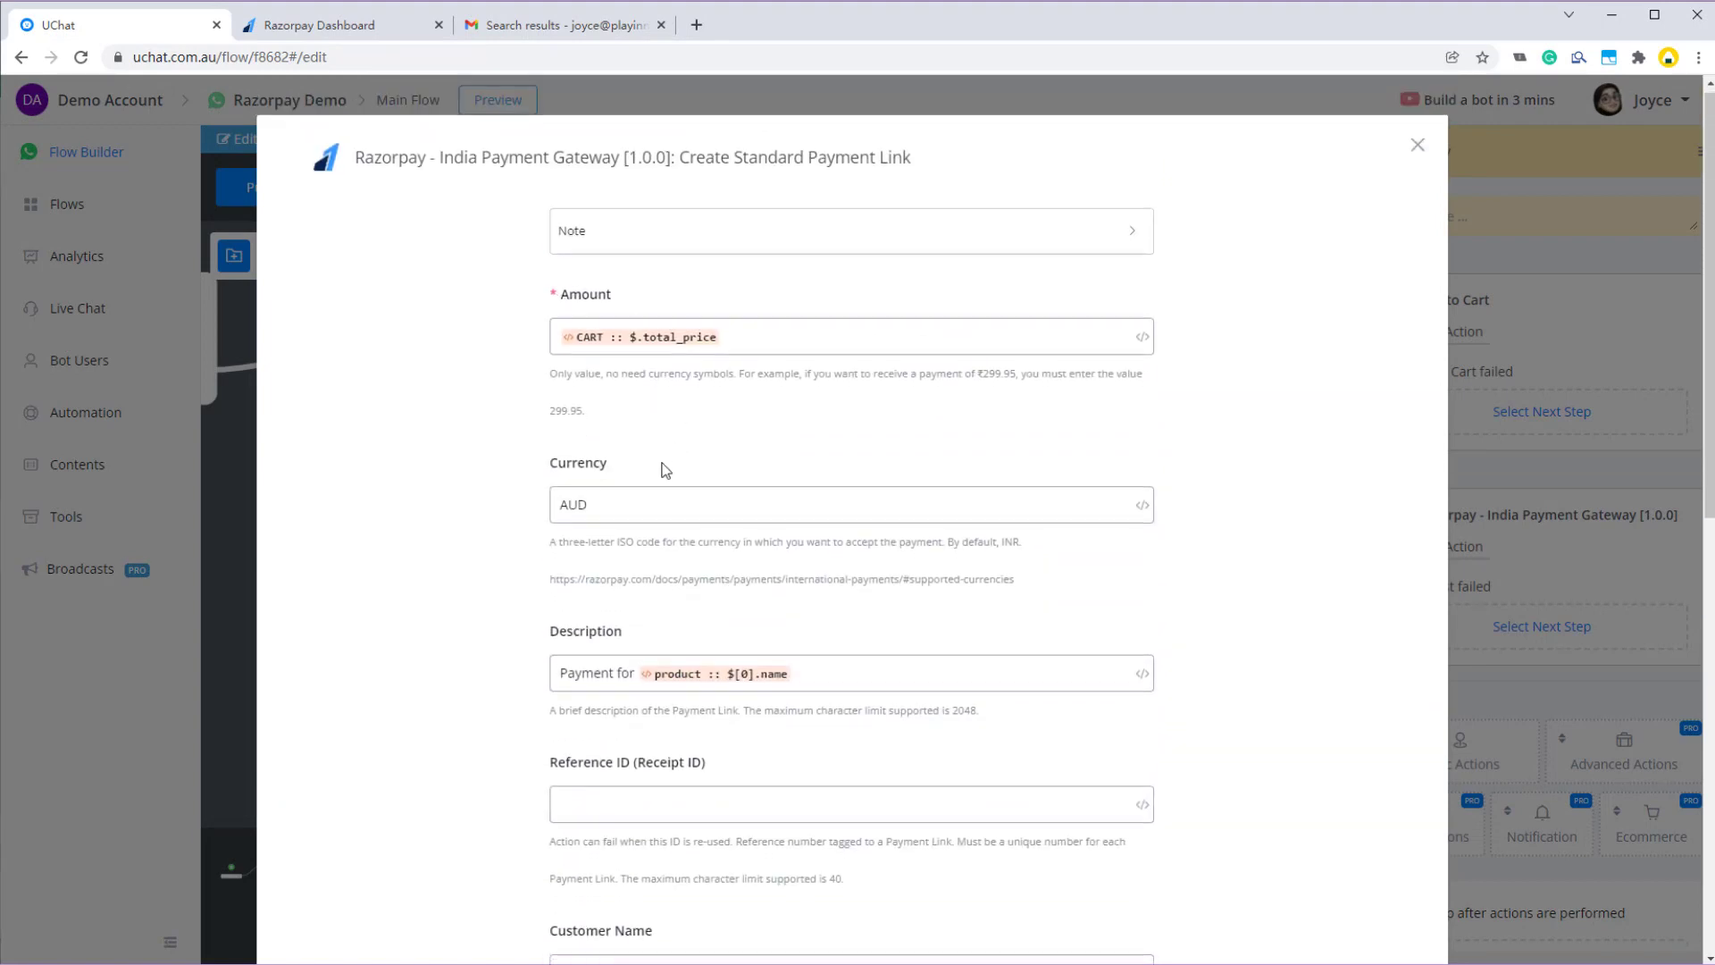
{"action": "scroll", "coordinate": [608, 585], "scroll_direction": "up", "scroll_amount": 4}
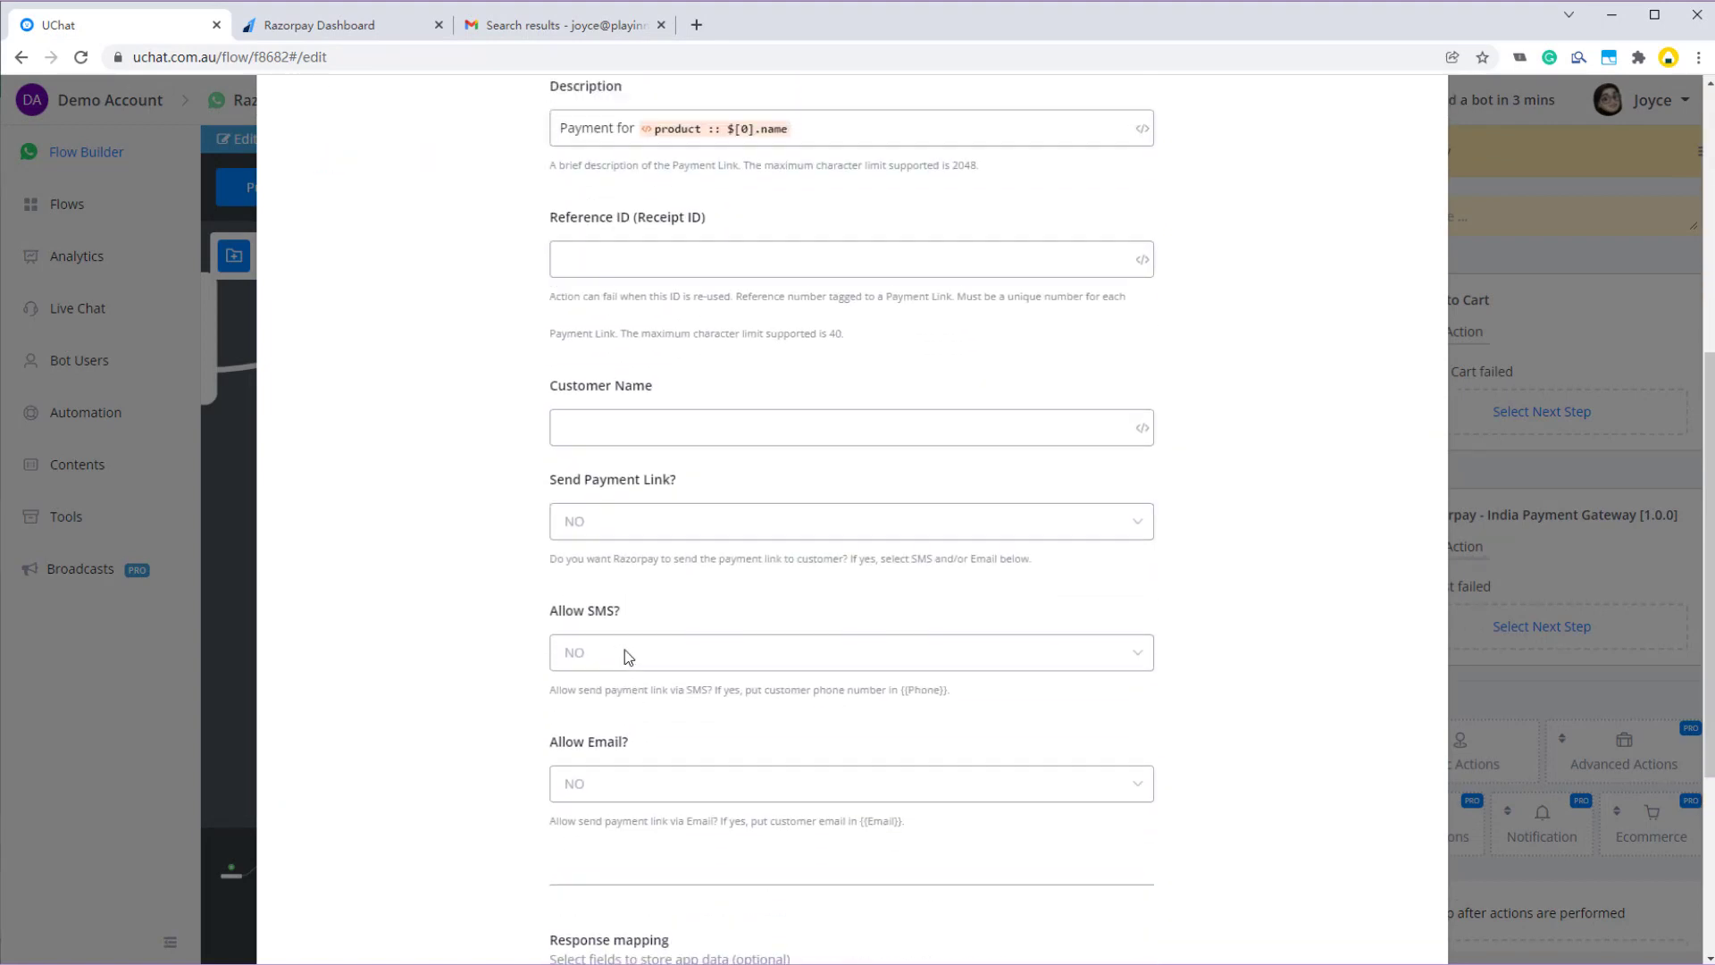
{"action": "scroll", "coordinate": [645, 690], "scroll_direction": "up", "scroll_amount": 2}
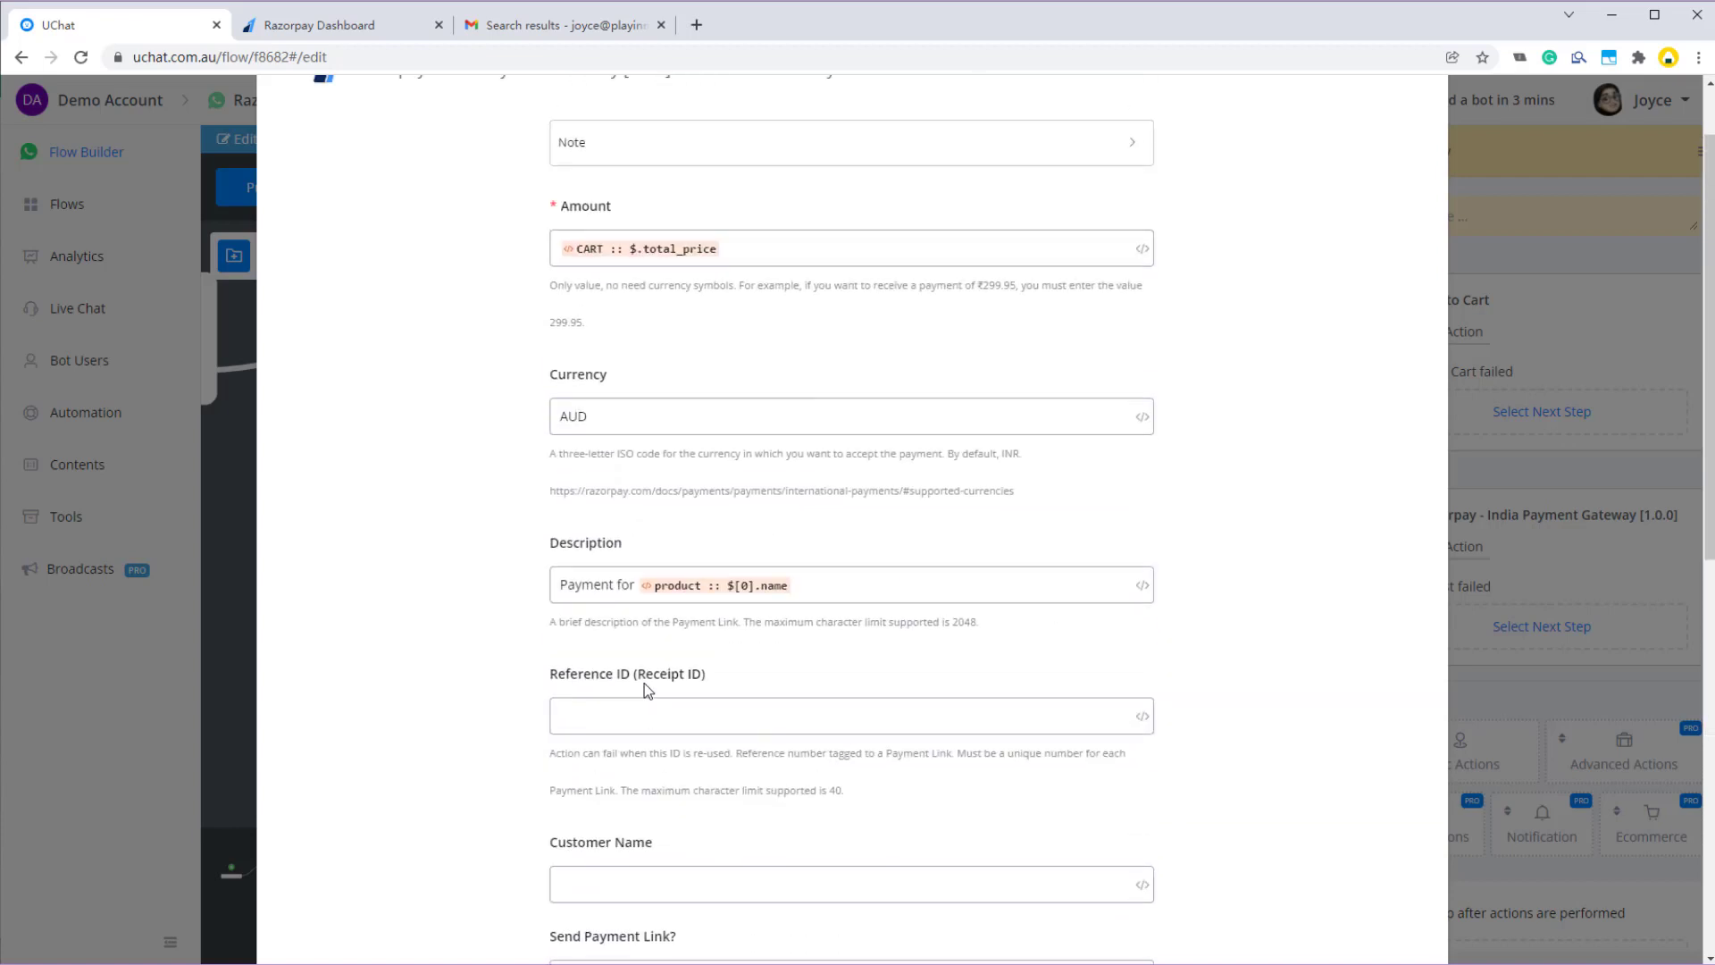
{"action": "scroll", "coordinate": [625, 580], "scroll_direction": "down", "scroll_amount": 1}
- Set Reference ID to Razorpay-Demo-1 and Customer Name to the {{User Name}} field
{"action": "left_click", "coordinate": [665, 607]}
{"action": "scroll", "coordinate": [661, 554], "scroll_direction": "down", "scroll_amount": 1}
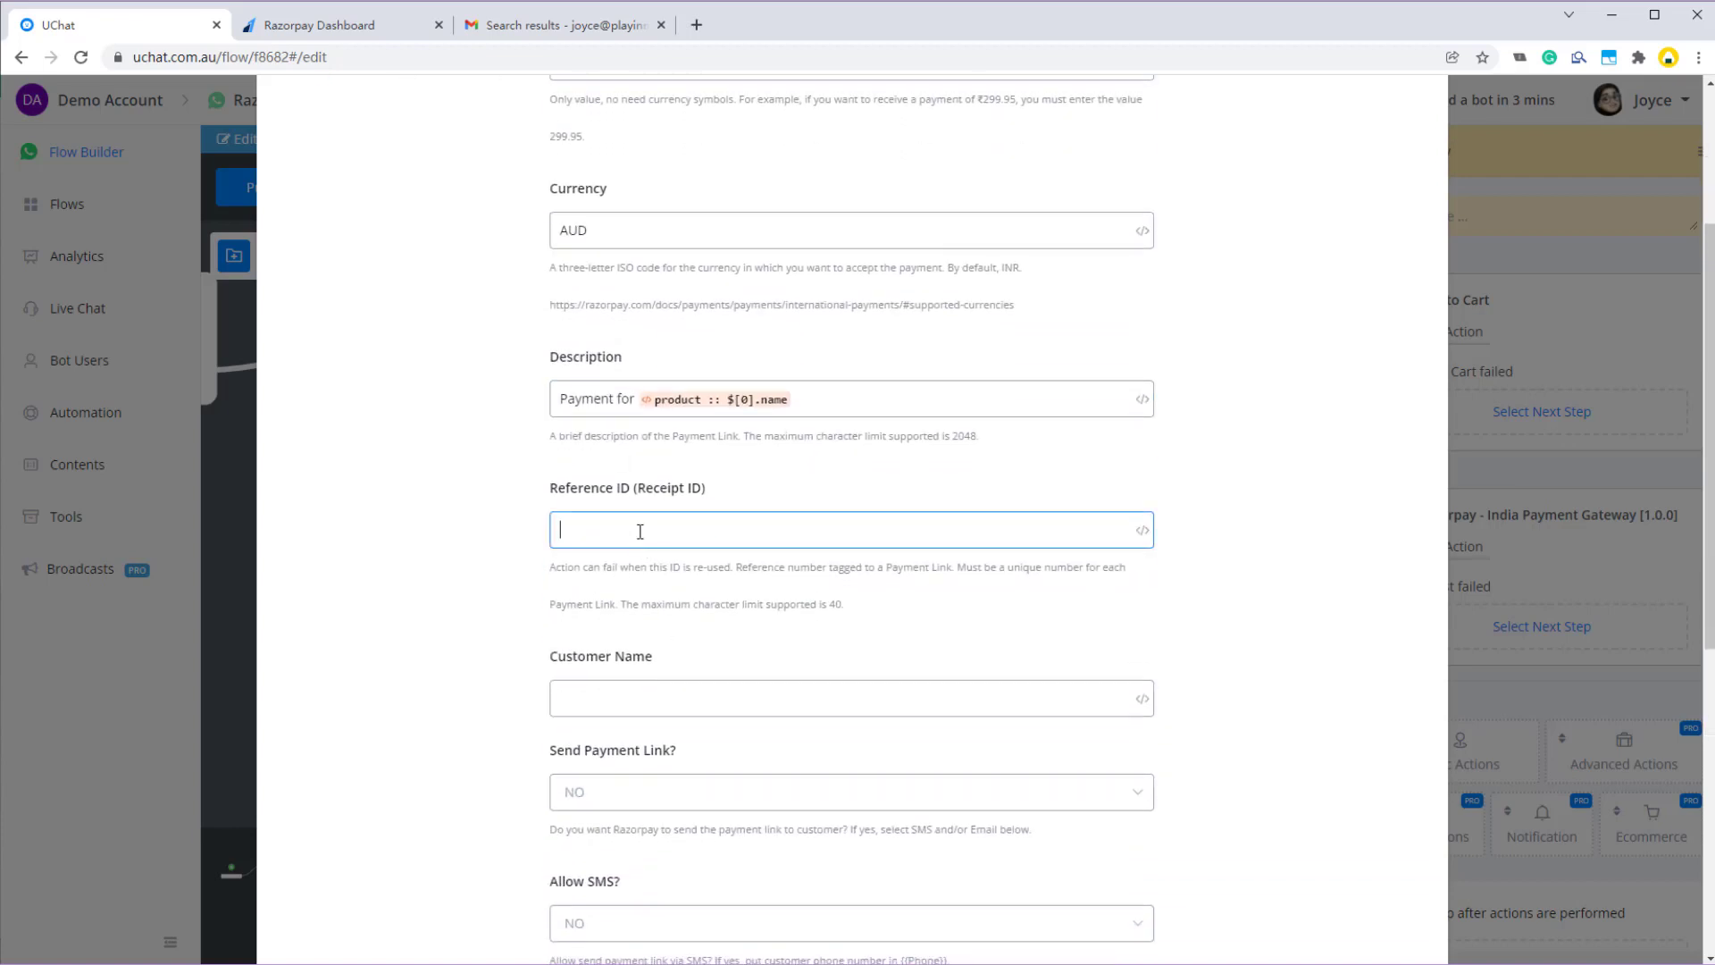
{"action": "scroll", "coordinate": [722, 641], "scroll_direction": "down", "scroll_amount": 1}
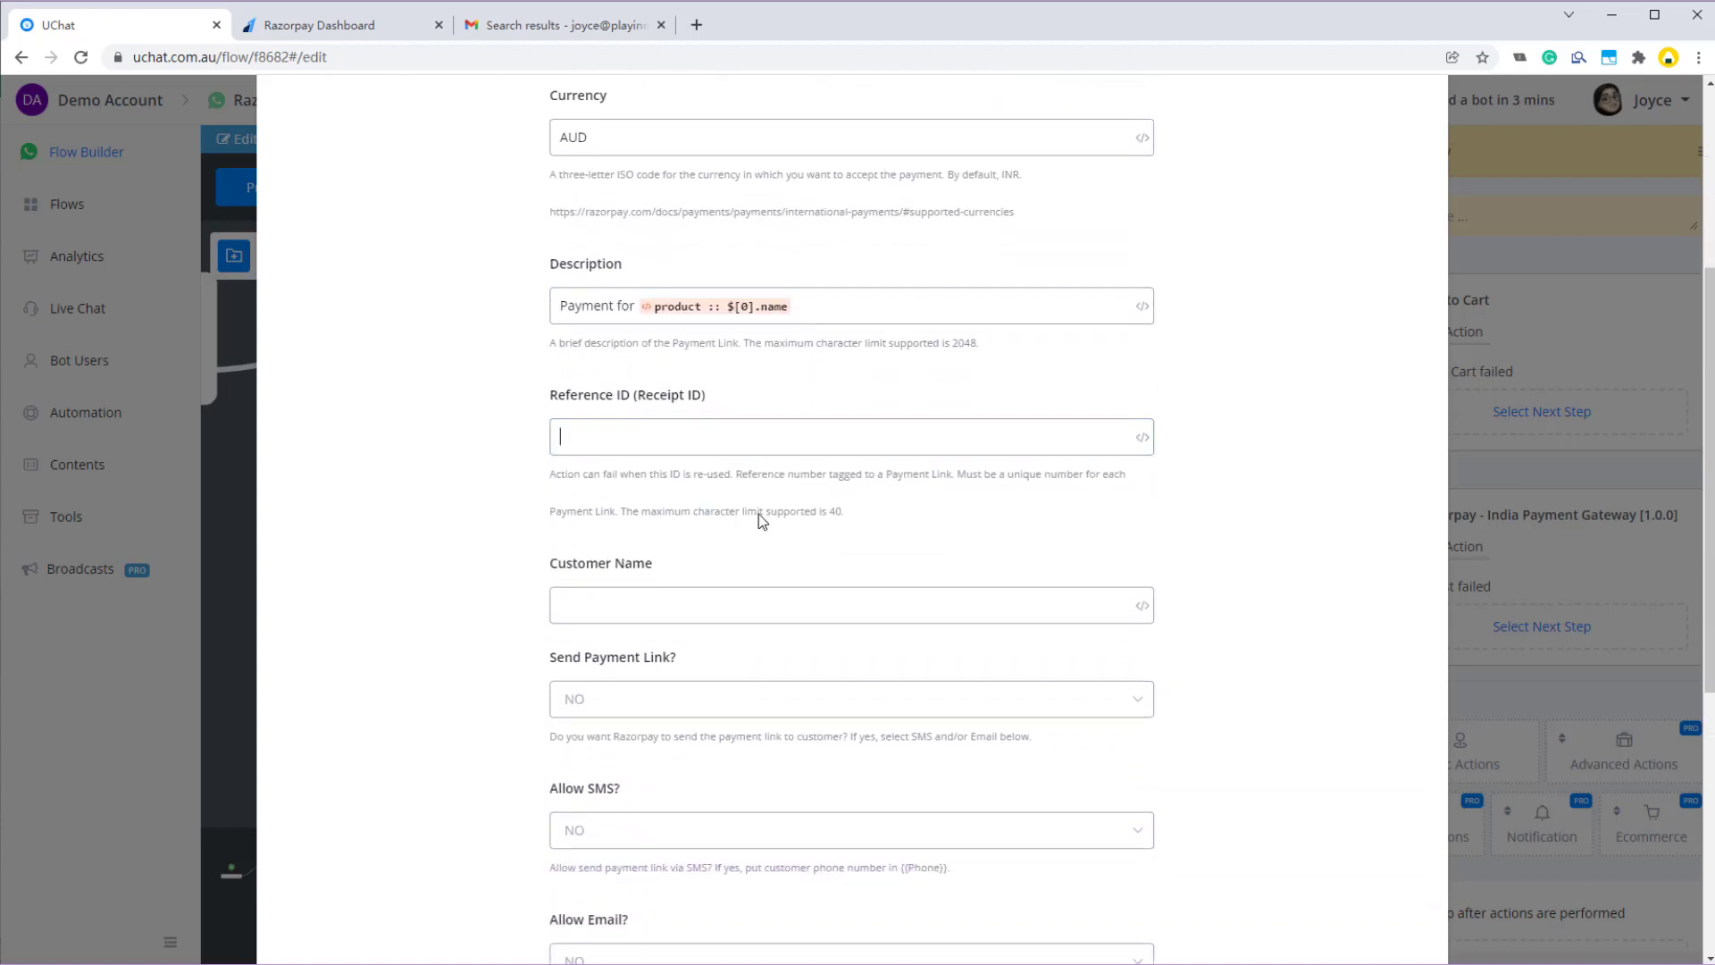
{"action": "type", "text": "Razorpay-Demo-1"}
{"action": "scroll", "coordinate": [769, 540], "scroll_direction": "down", "scroll_amount": 2}
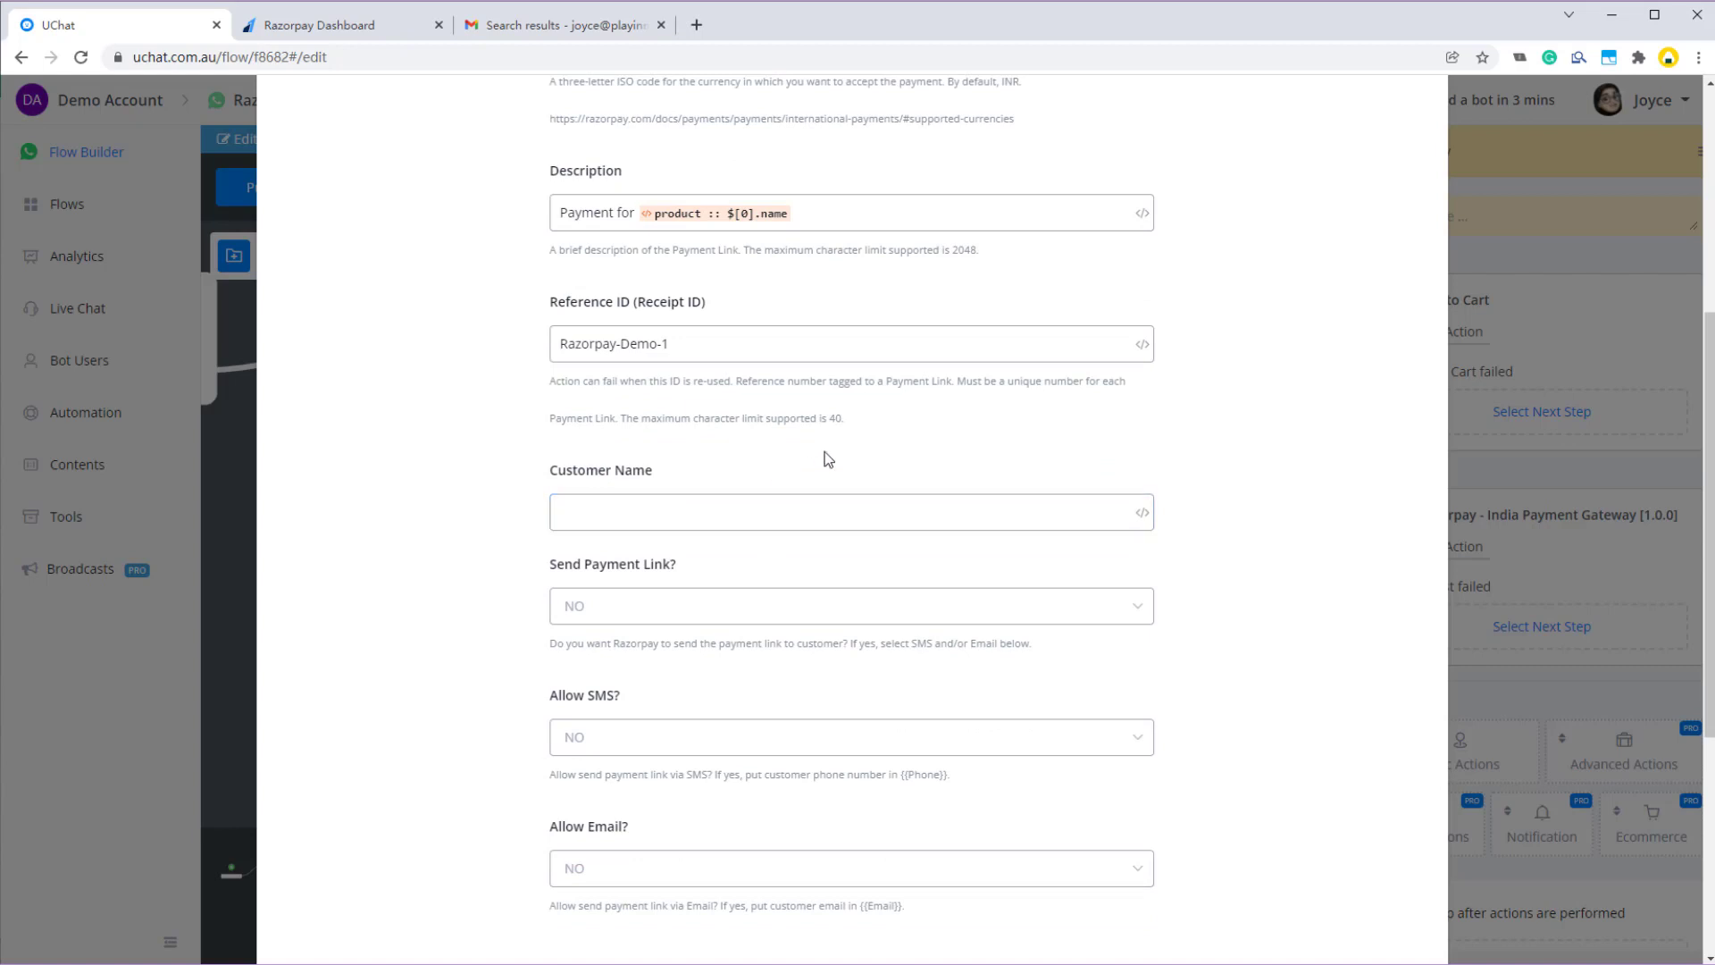
{"action": "type", "text": "{{f"}
{"action": "key", "text": "BackSpace"}
{"action": "type", "text": "u"}
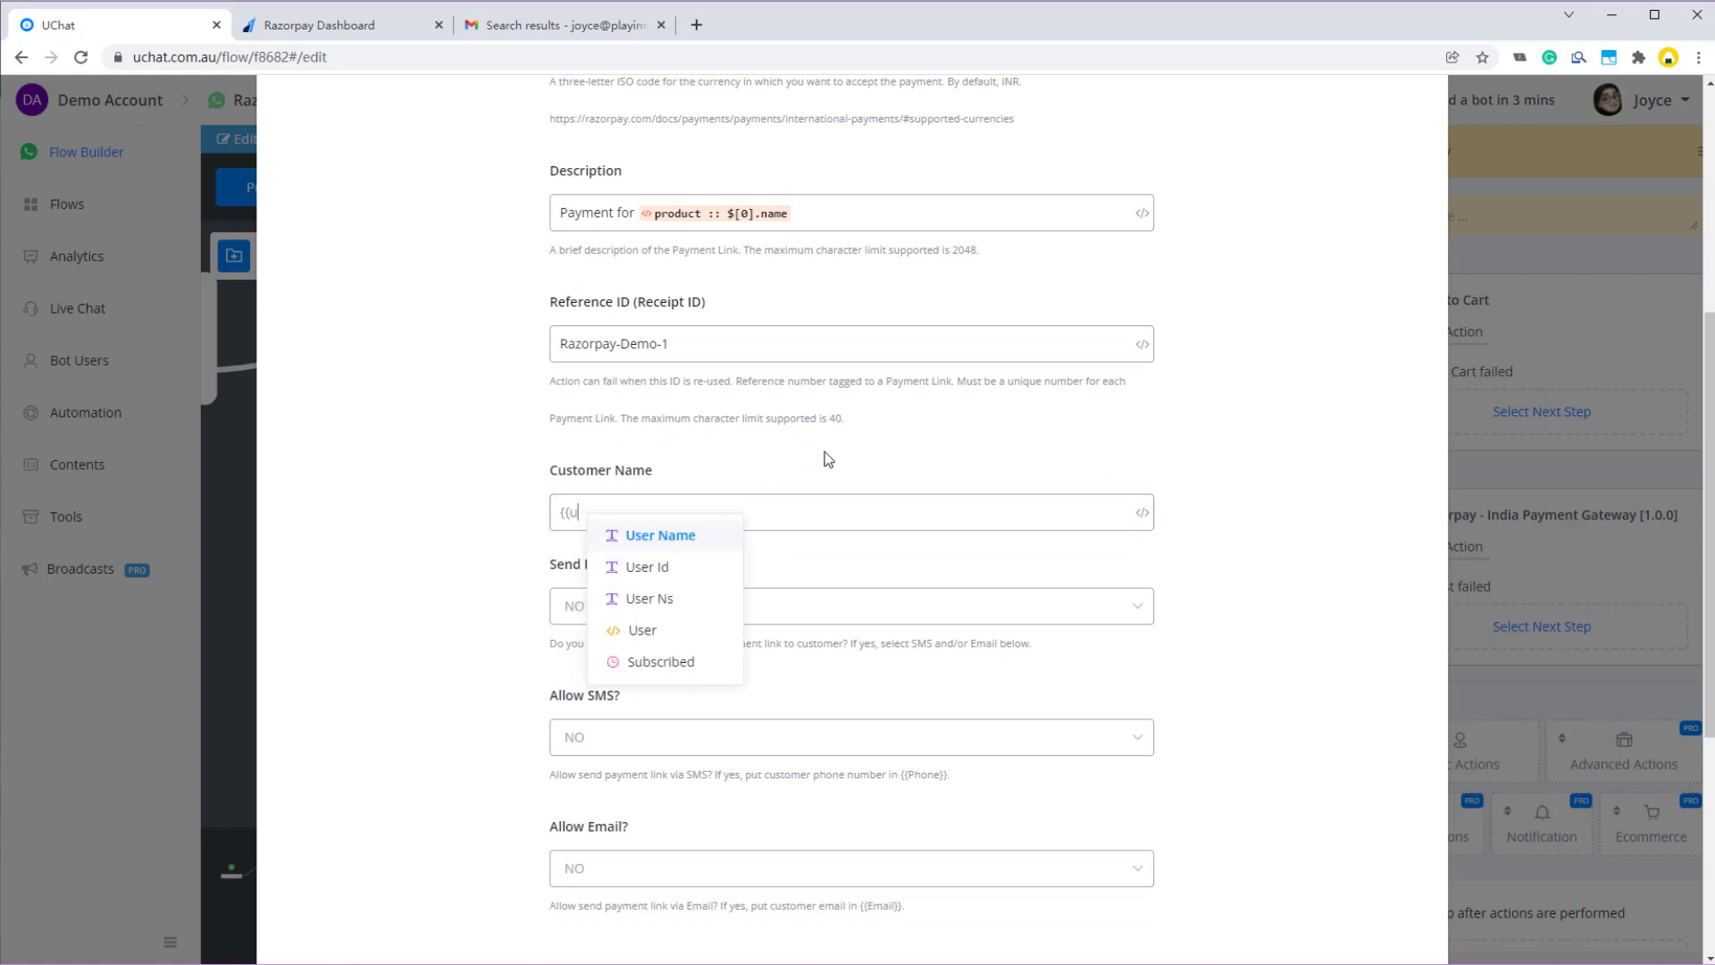
{"action": "key", "text": "Return"}
- Set Send Payment Link, Allow SMS and Allow Email all to YES
{"action": "scroll", "coordinate": [766, 605], "scroll_direction": "down", "scroll_amount": 2}
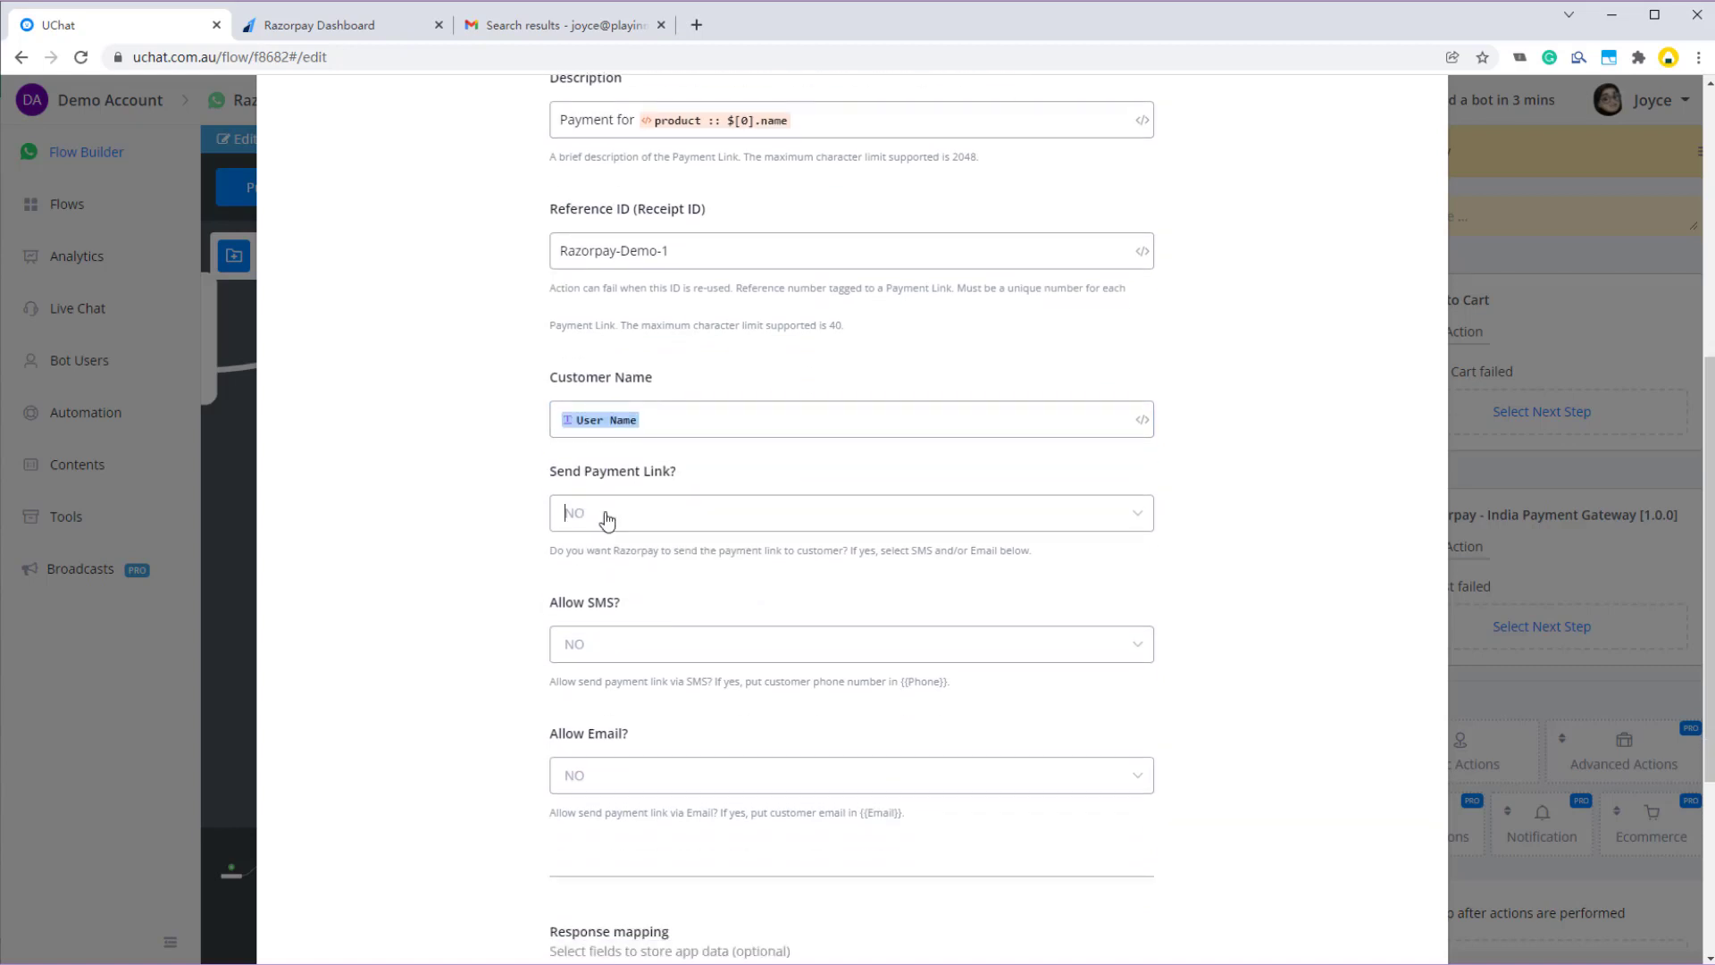
{"action": "left_click", "coordinate": [605, 513]}
{"action": "left_click", "coordinate": [631, 565]}
{"action": "scroll", "coordinate": [648, 604], "scroll_direction": "down", "scroll_amount": 2}
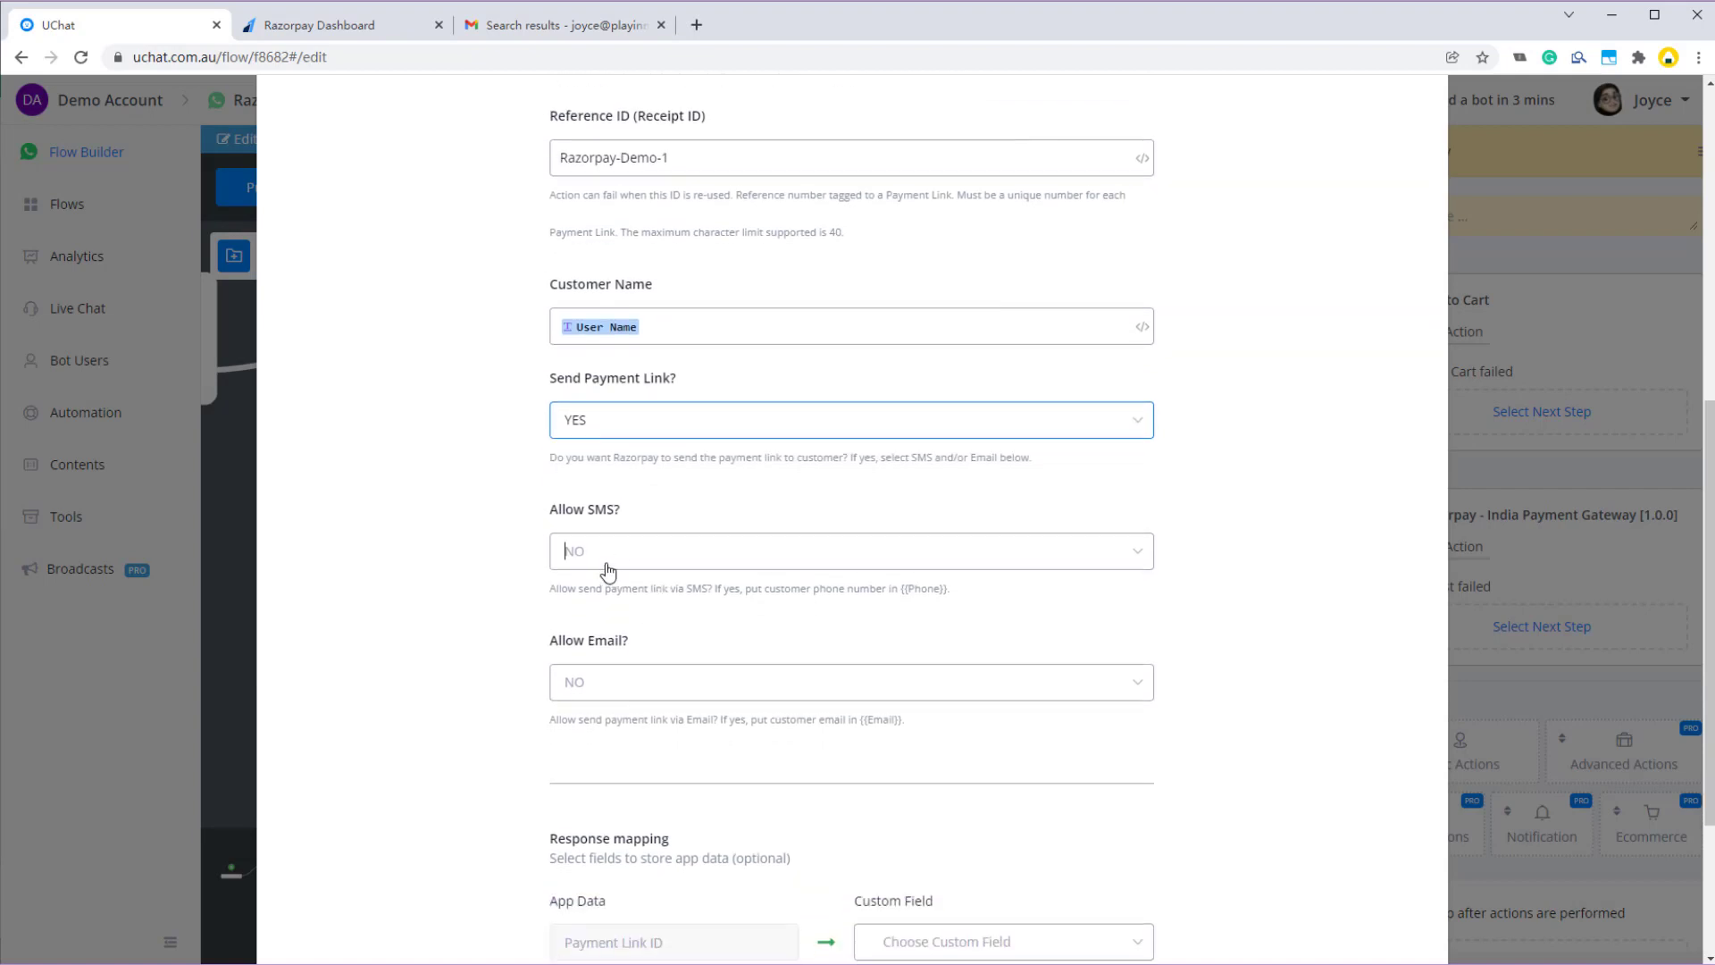
{"action": "left_click", "coordinate": [605, 563]}
{"action": "left_click", "coordinate": [615, 603]}
{"action": "left_click", "coordinate": [601, 682]}
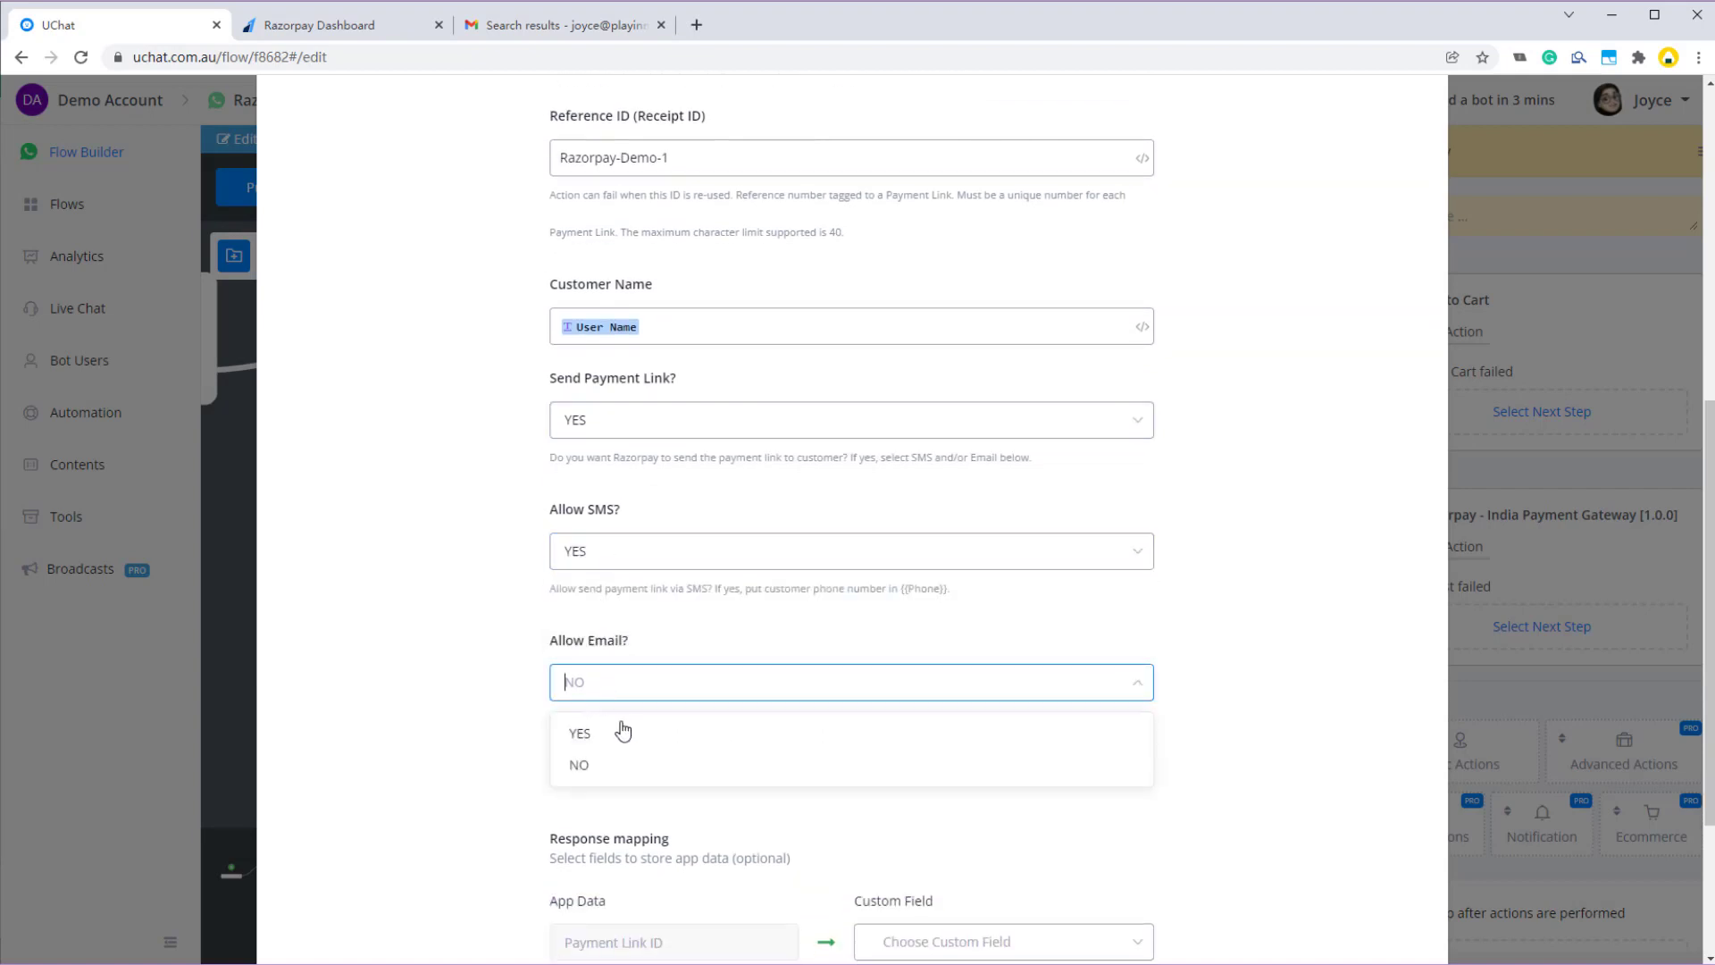
{"action": "left_click", "coordinate": [616, 727]}
- Check the Payment Link ID field list and the Phone and Email hint placeholders
{"action": "scroll", "coordinate": [894, 775], "scroll_direction": "down", "scroll_amount": 4}
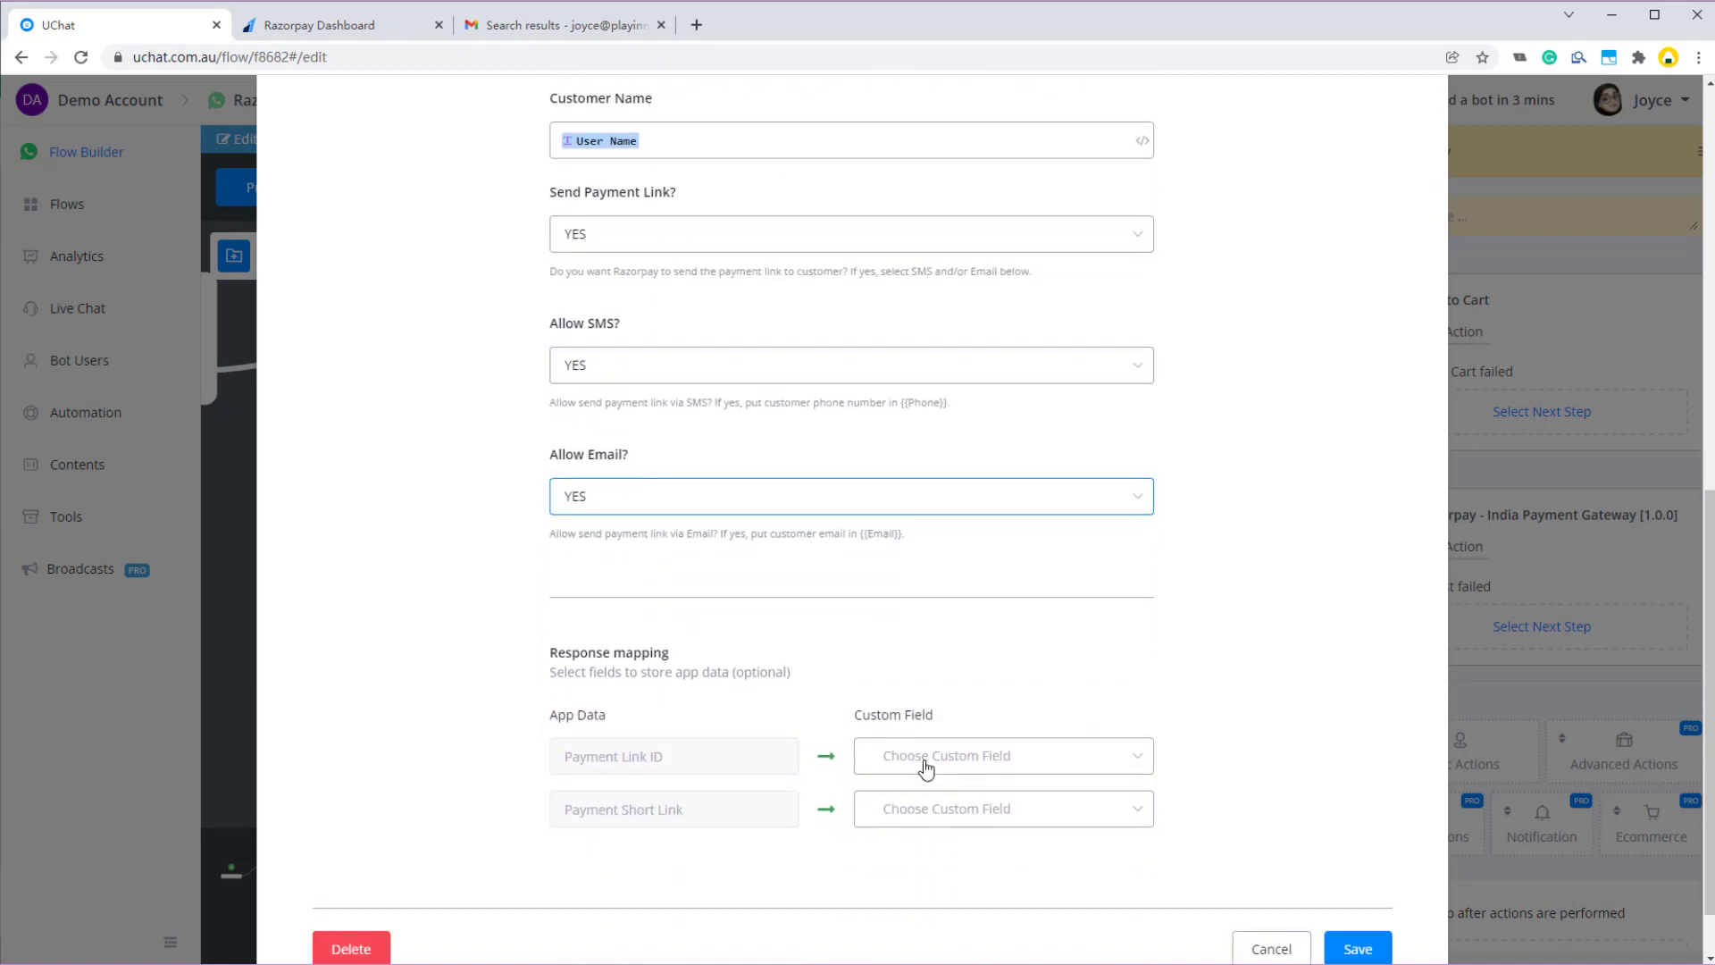
{"action": "left_click", "coordinate": [923, 763]}
{"action": "left_click", "coordinate": [872, 672]}
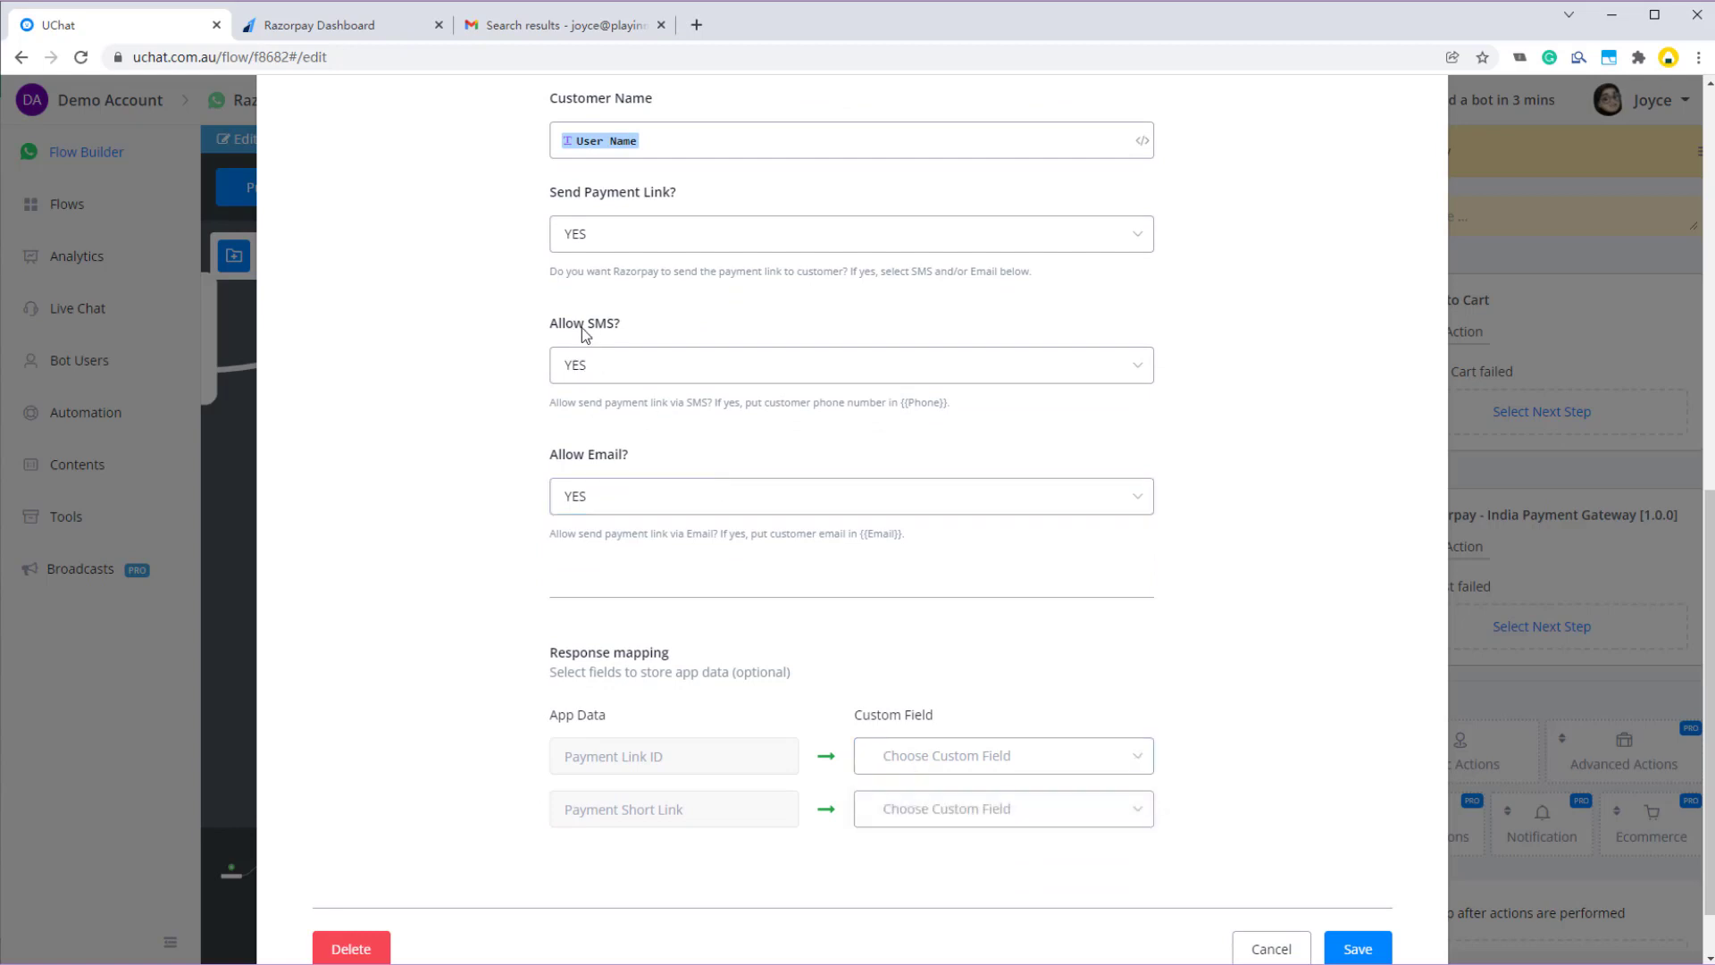
{"action": "left_click_drag", "start_coordinate": [899, 406], "coordinate": [954, 411]}
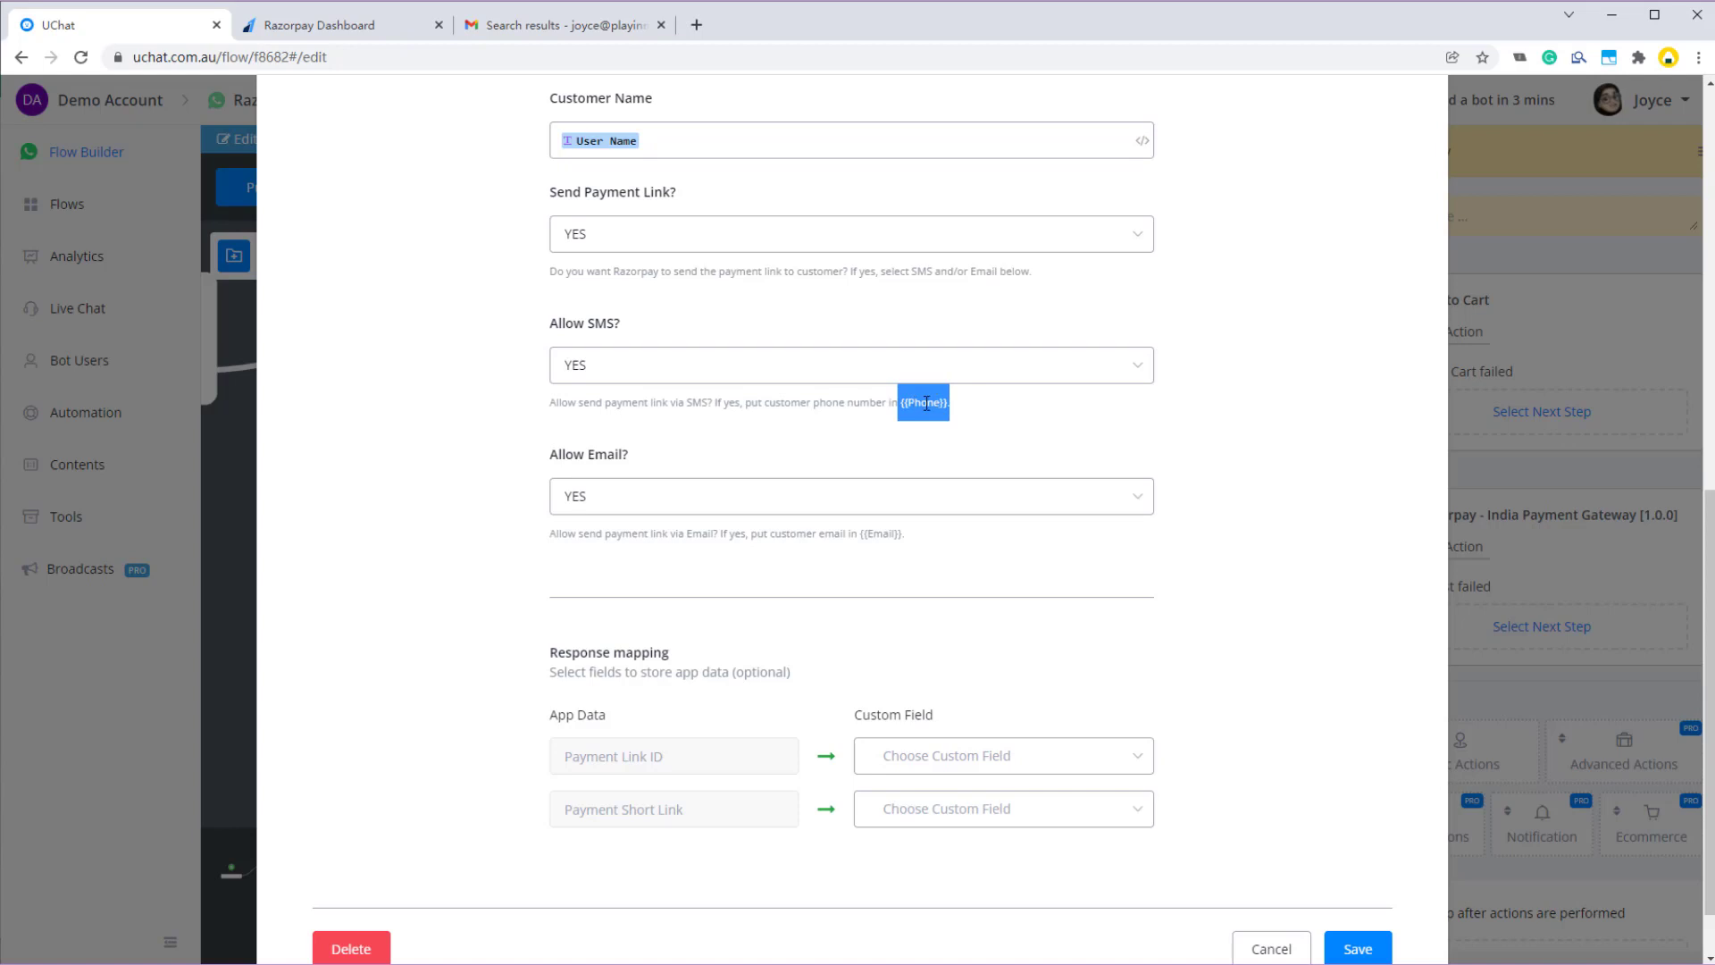
{"action": "double_click", "coordinate": [926, 403]}
{"action": "left_click", "coordinate": [919, 402]}
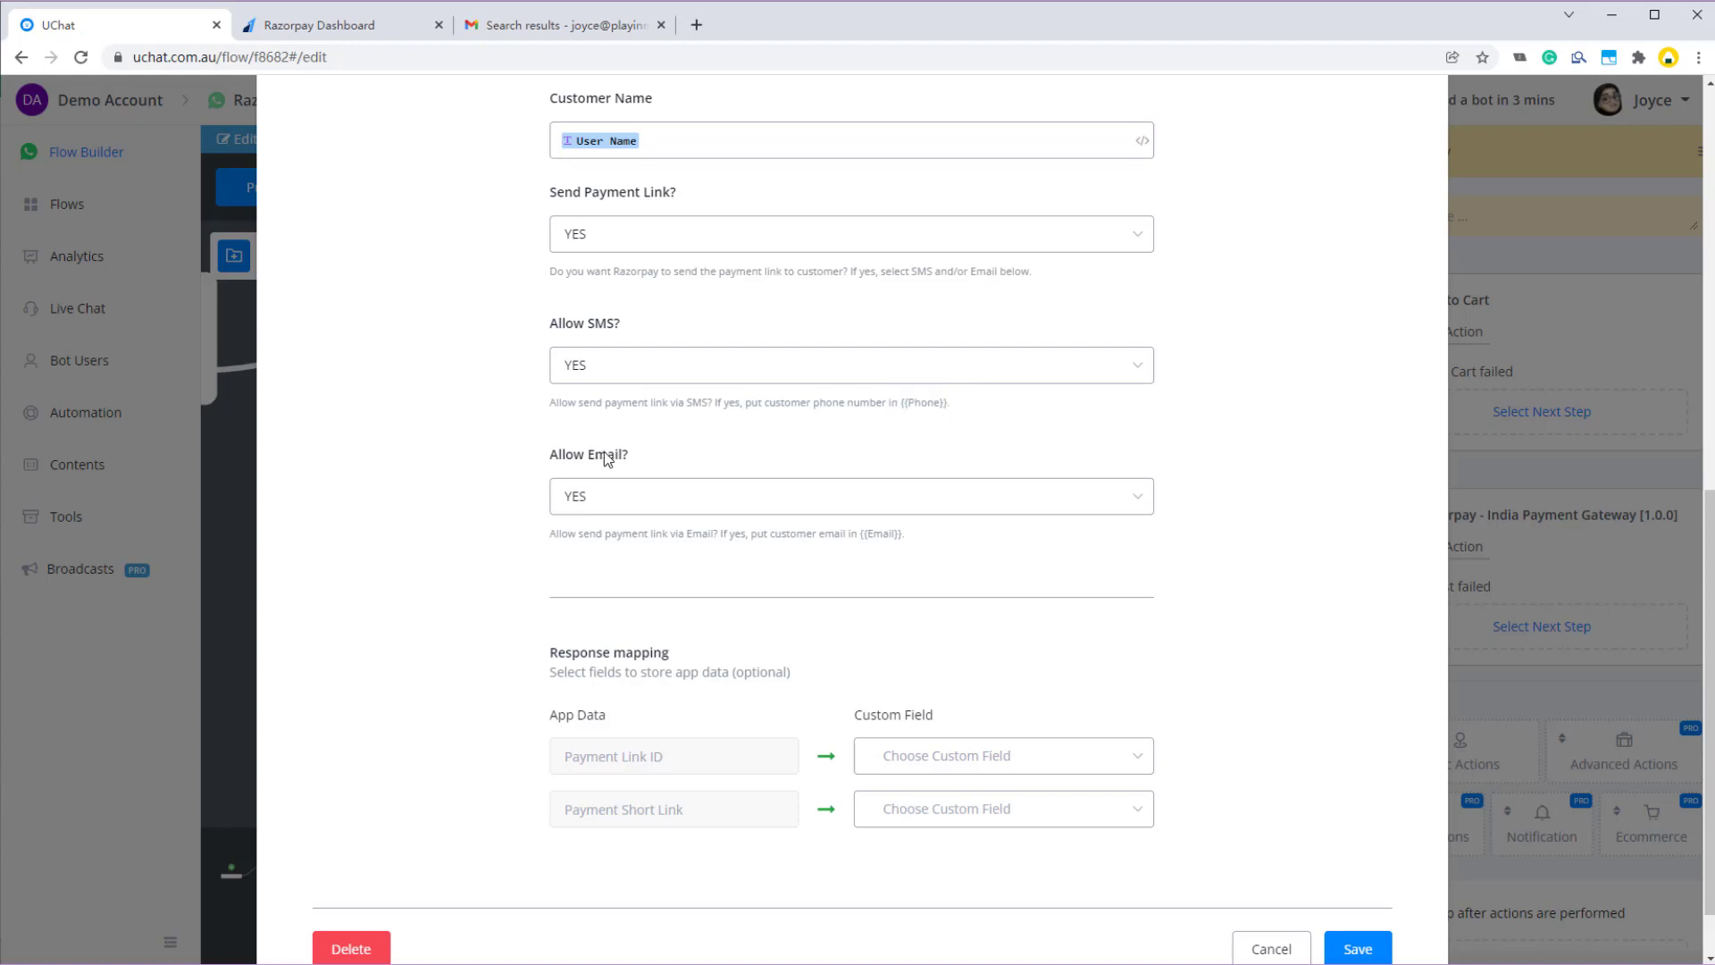
{"action": "double_click", "coordinate": [883, 536]}
- Map Payment Link ID to a new text field payment_link_id
{"action": "left_click", "coordinate": [934, 766]}
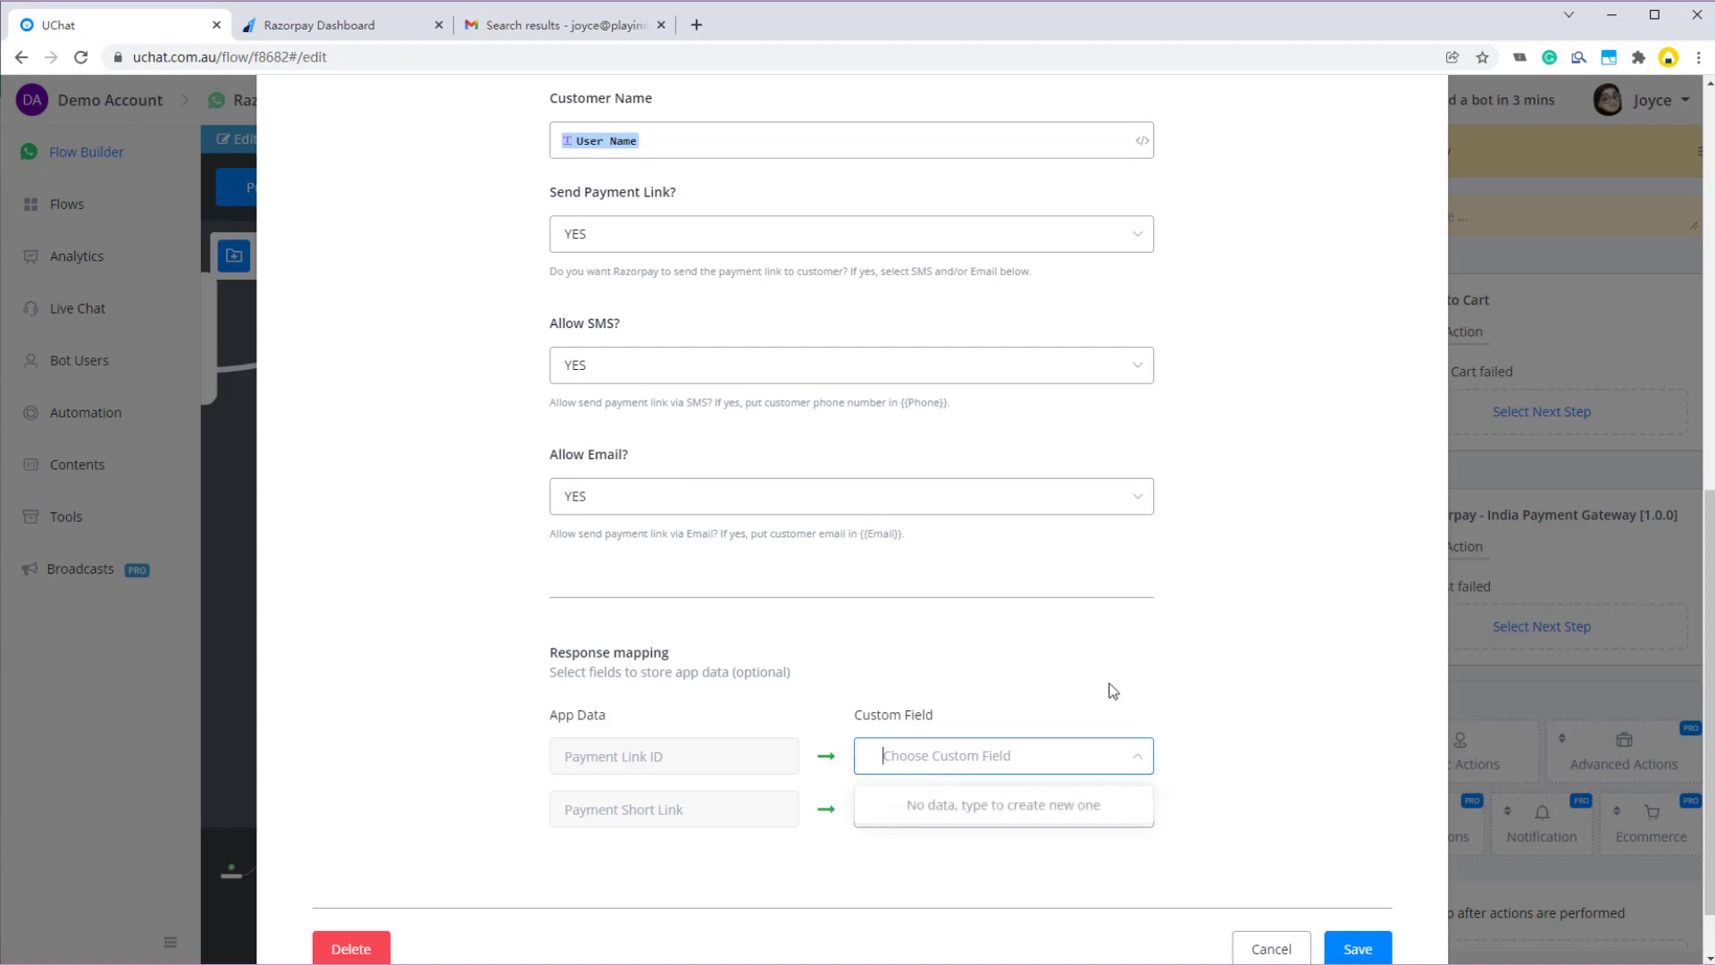
{"action": "type", "text": "payment_link"}
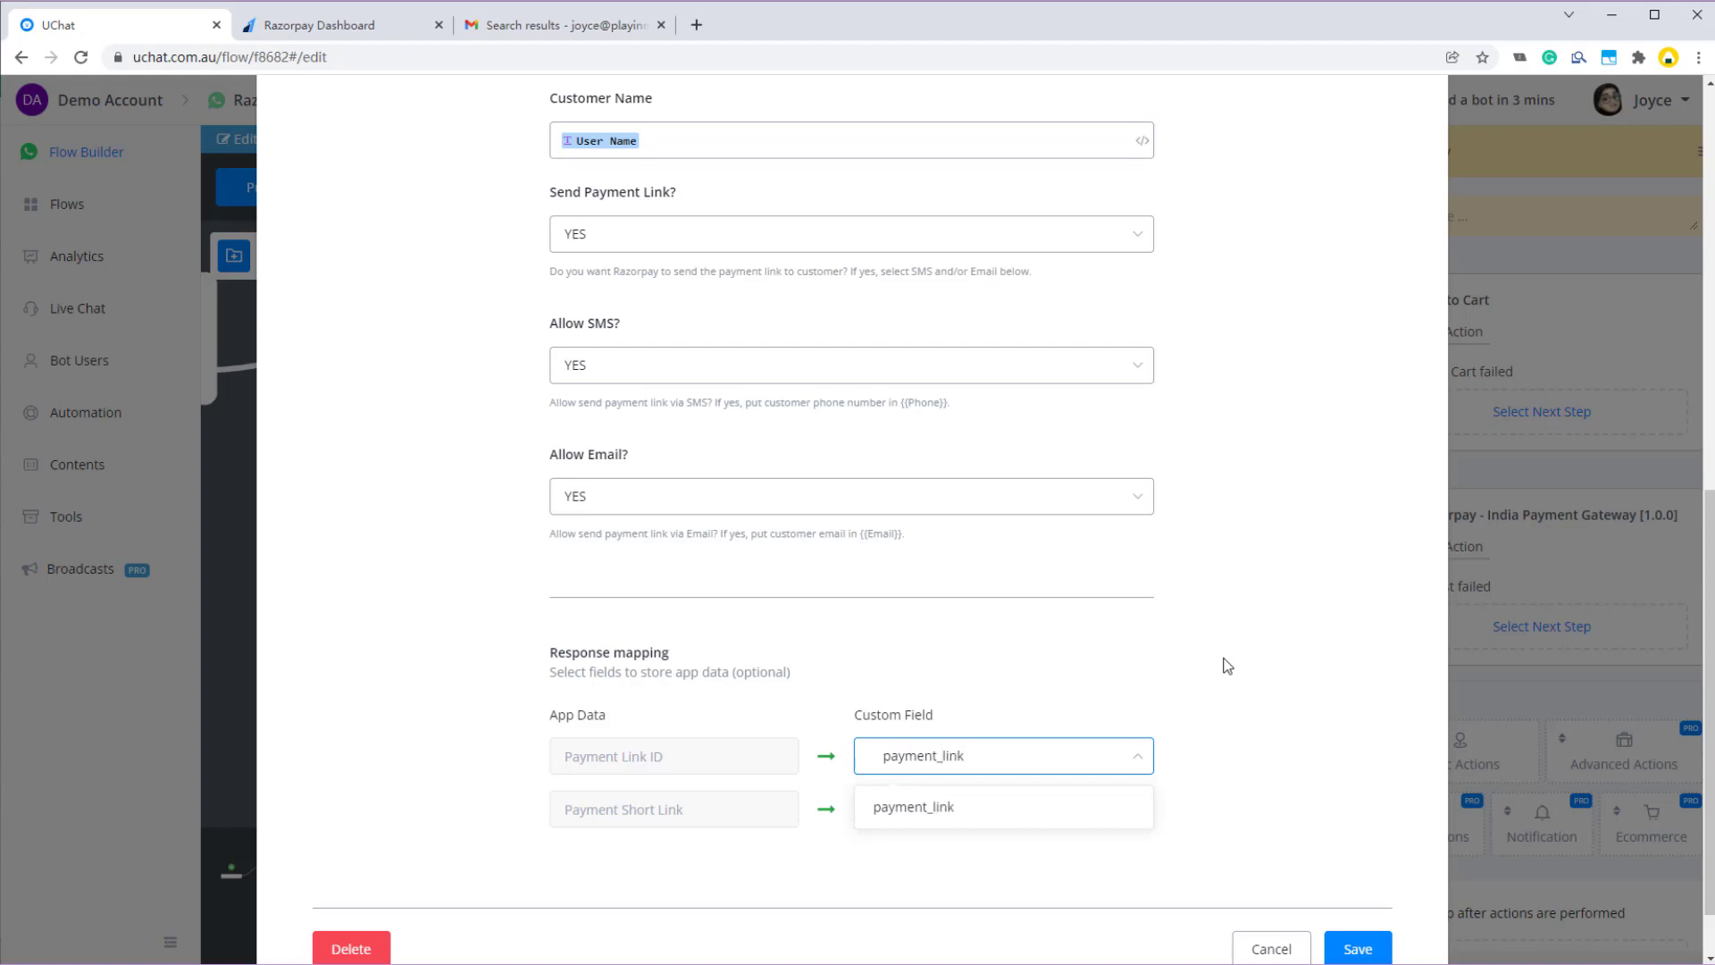
{"action": "type", "text": "_id"}
{"action": "left_click", "coordinate": [917, 817]}
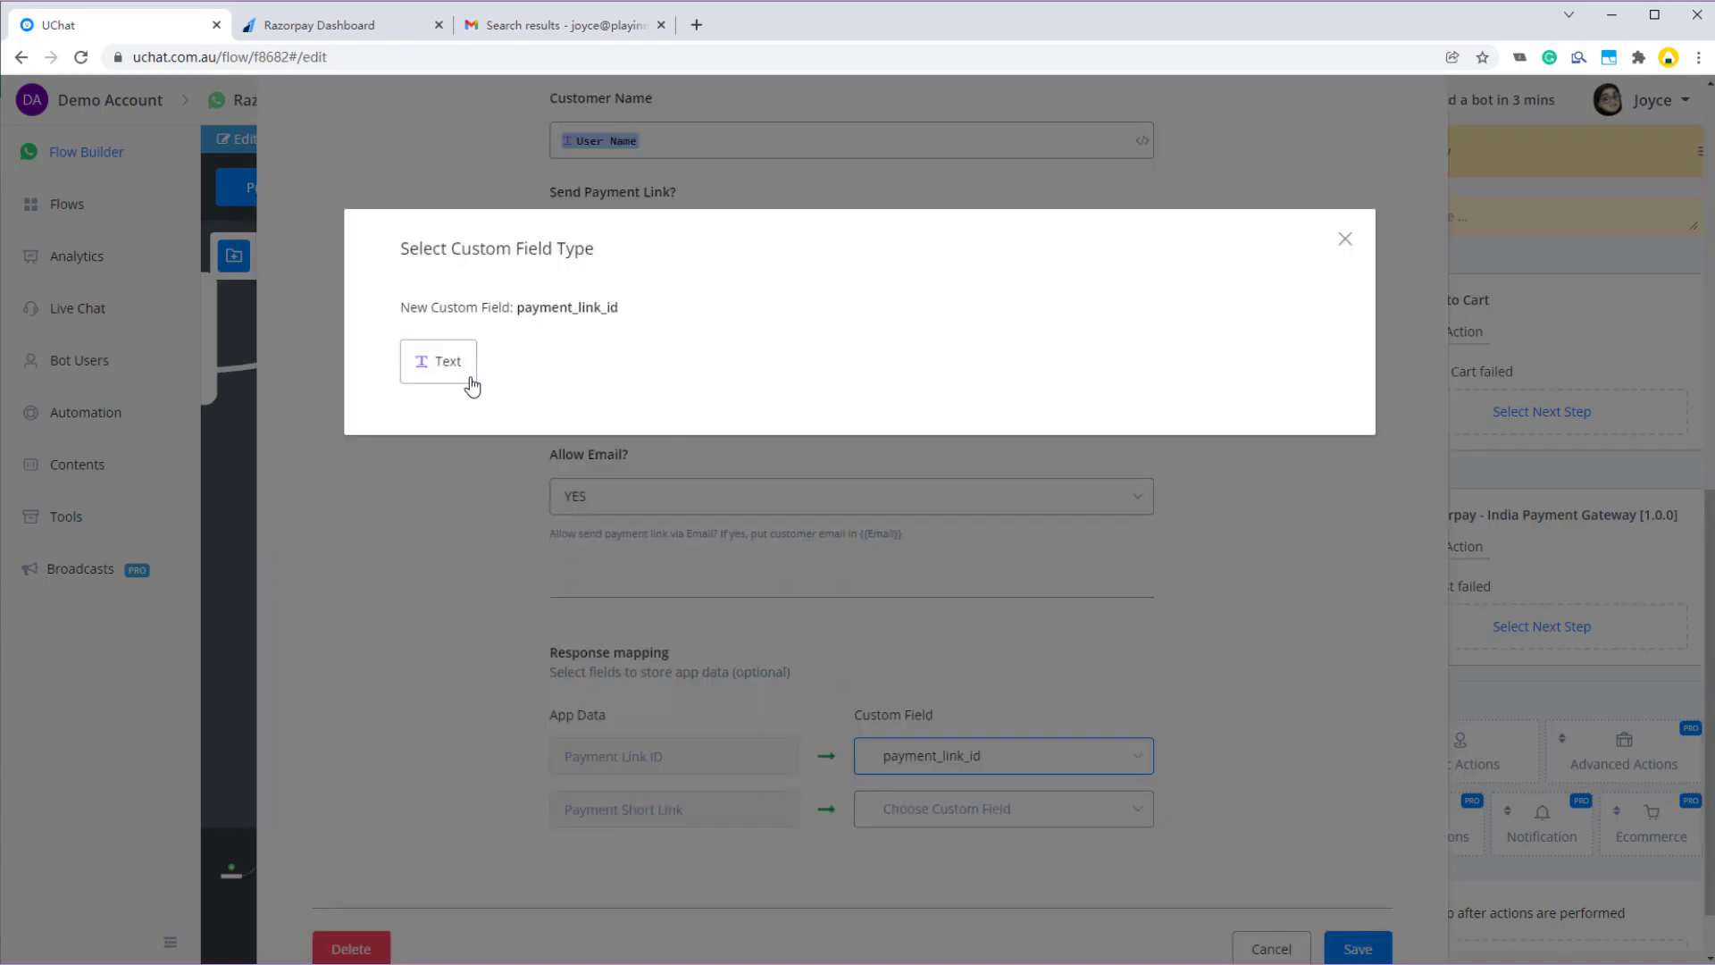
{"action": "left_click", "coordinate": [467, 377]}
- Map Payment Short Link to a new text field payment_link and save the action
{"action": "left_click", "coordinate": [951, 809]}
{"action": "type", "text": "pay"}
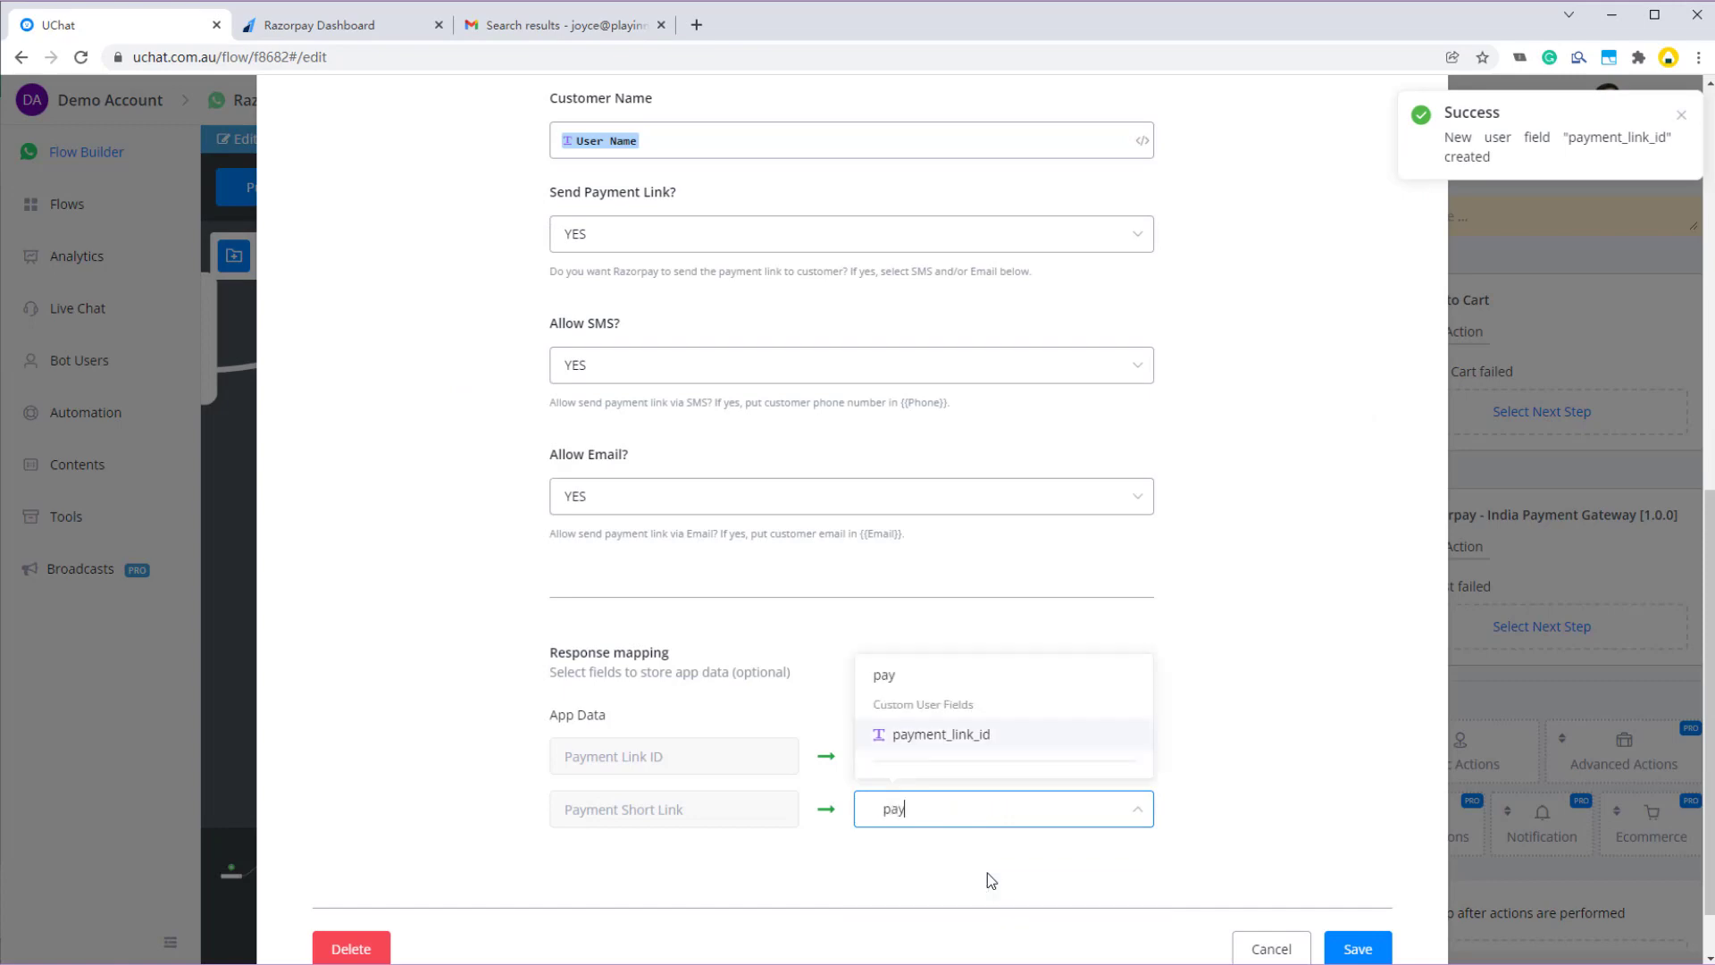
{"action": "type", "text": "ment_link"}
{"action": "left_click", "coordinate": [937, 690]}
{"action": "left_click", "coordinate": [444, 367]}
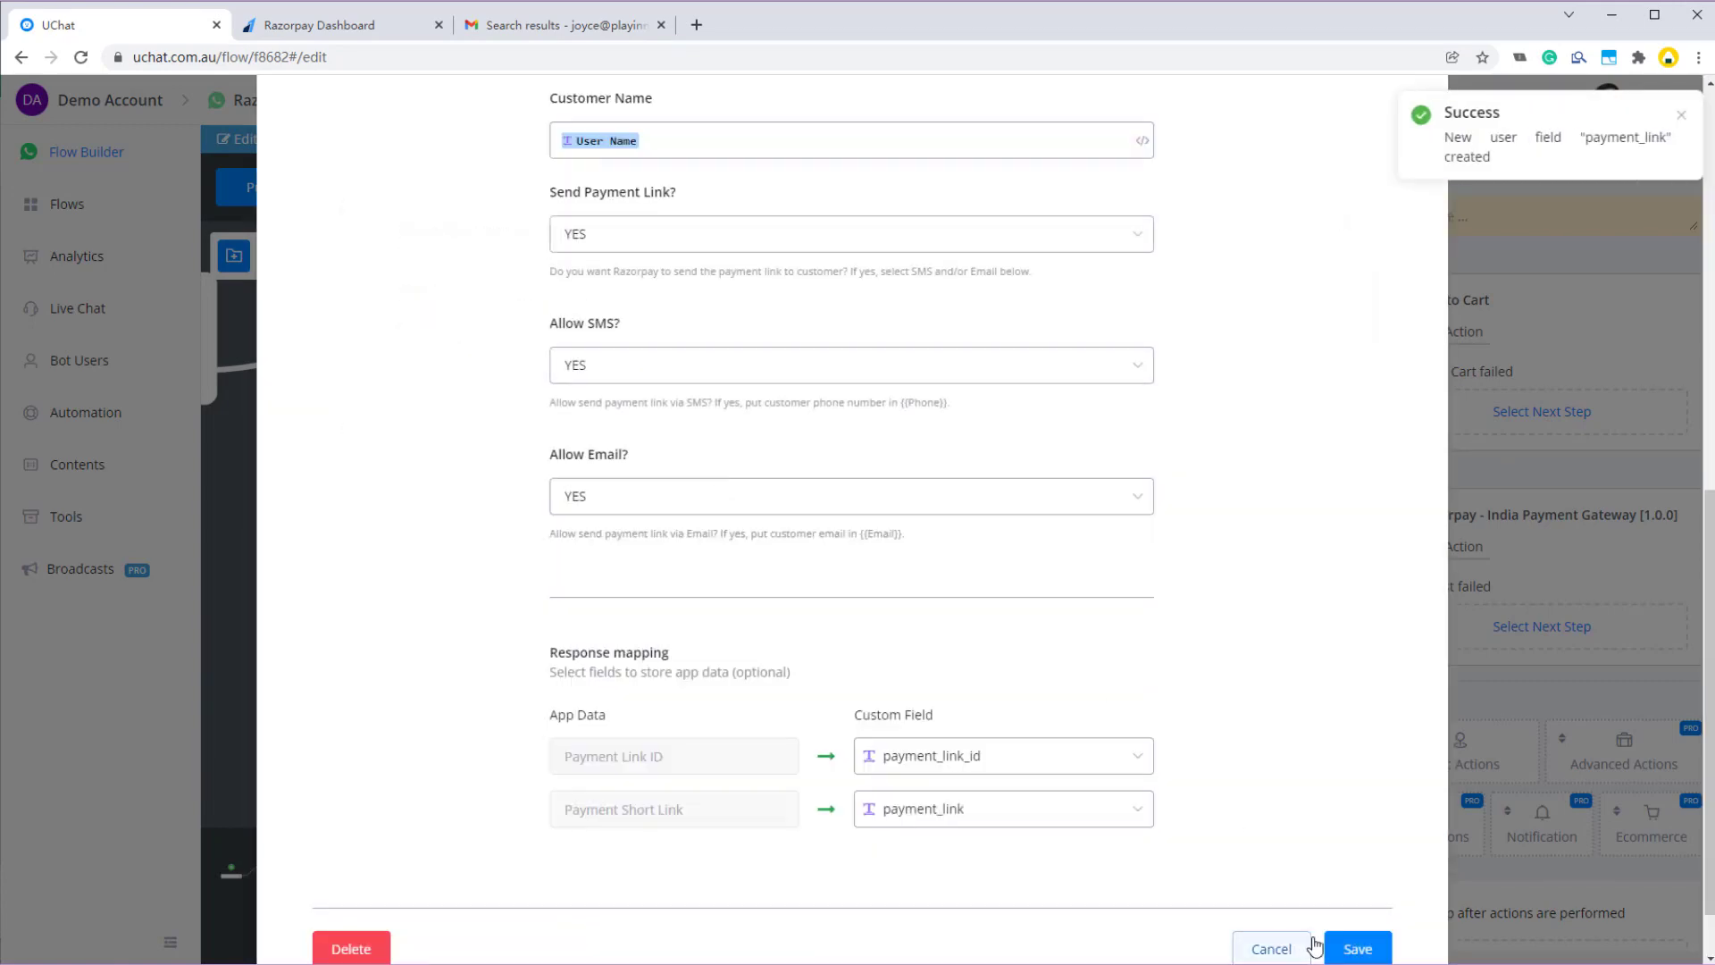
{"action": "left_click", "coordinate": [1331, 943]}
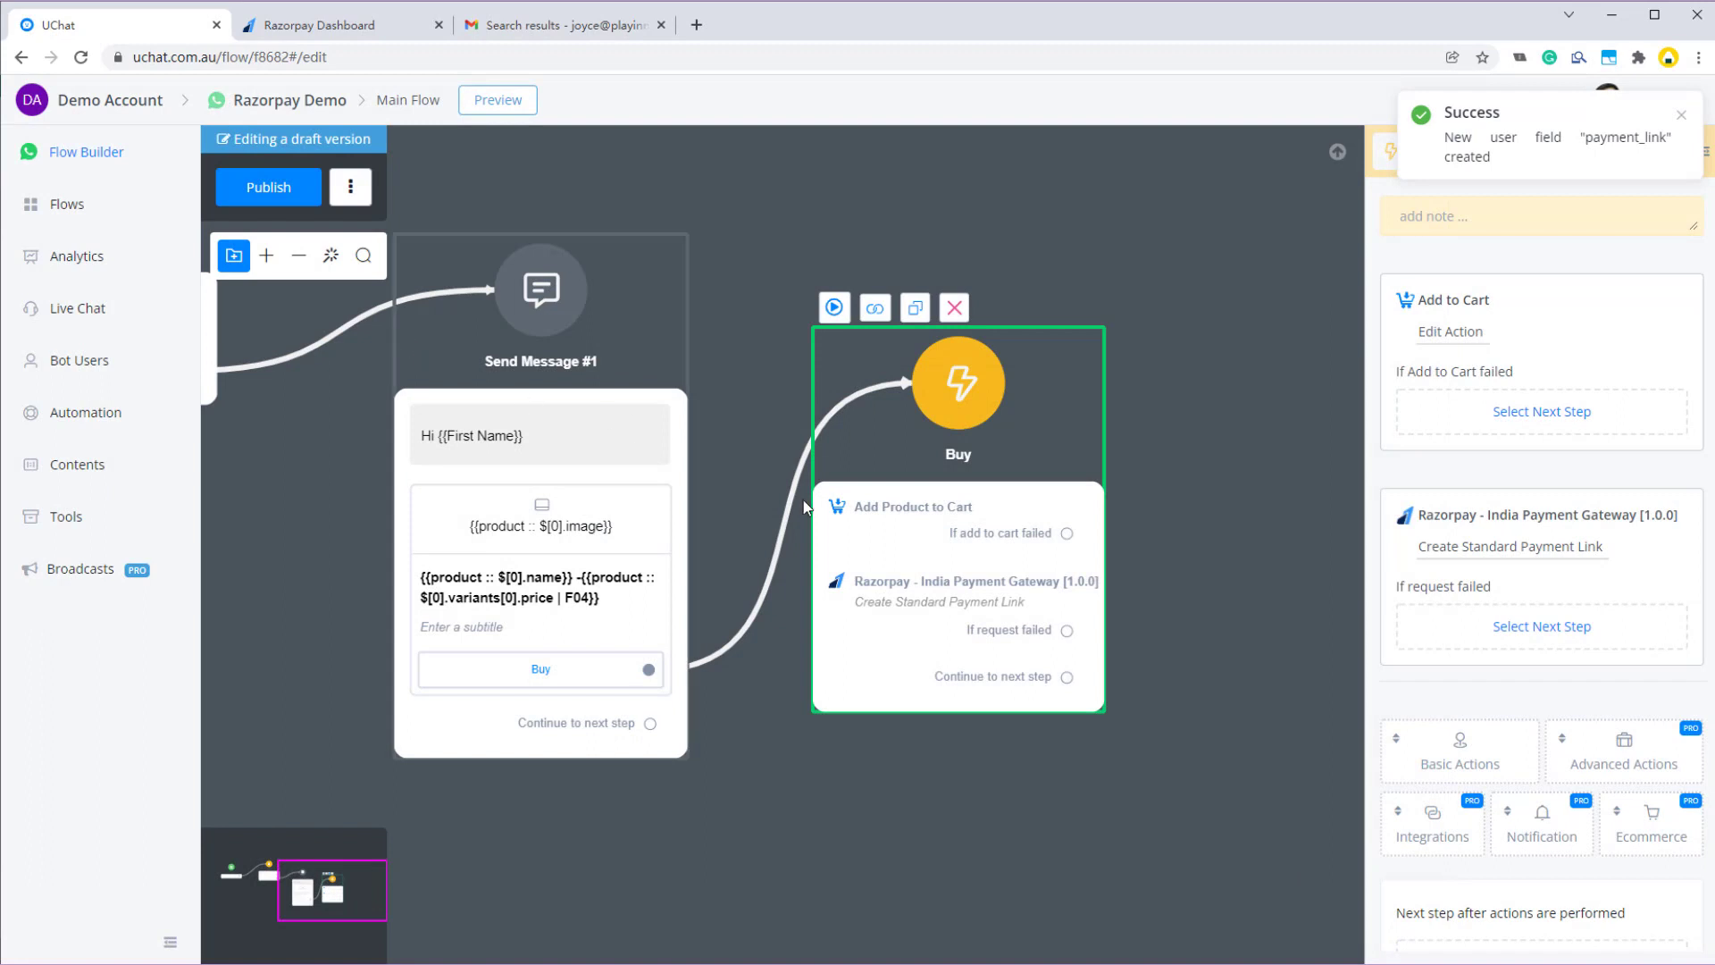
- Connect a Send Message step saying 'fail' to the If request failed outcome
{"action": "scroll", "coordinate": [1243, 694], "scroll_direction": "down", "scroll_amount": 1}
{"action": "left_click_drag", "start_coordinate": [1278, 761], "coordinate": [1199, 721]}
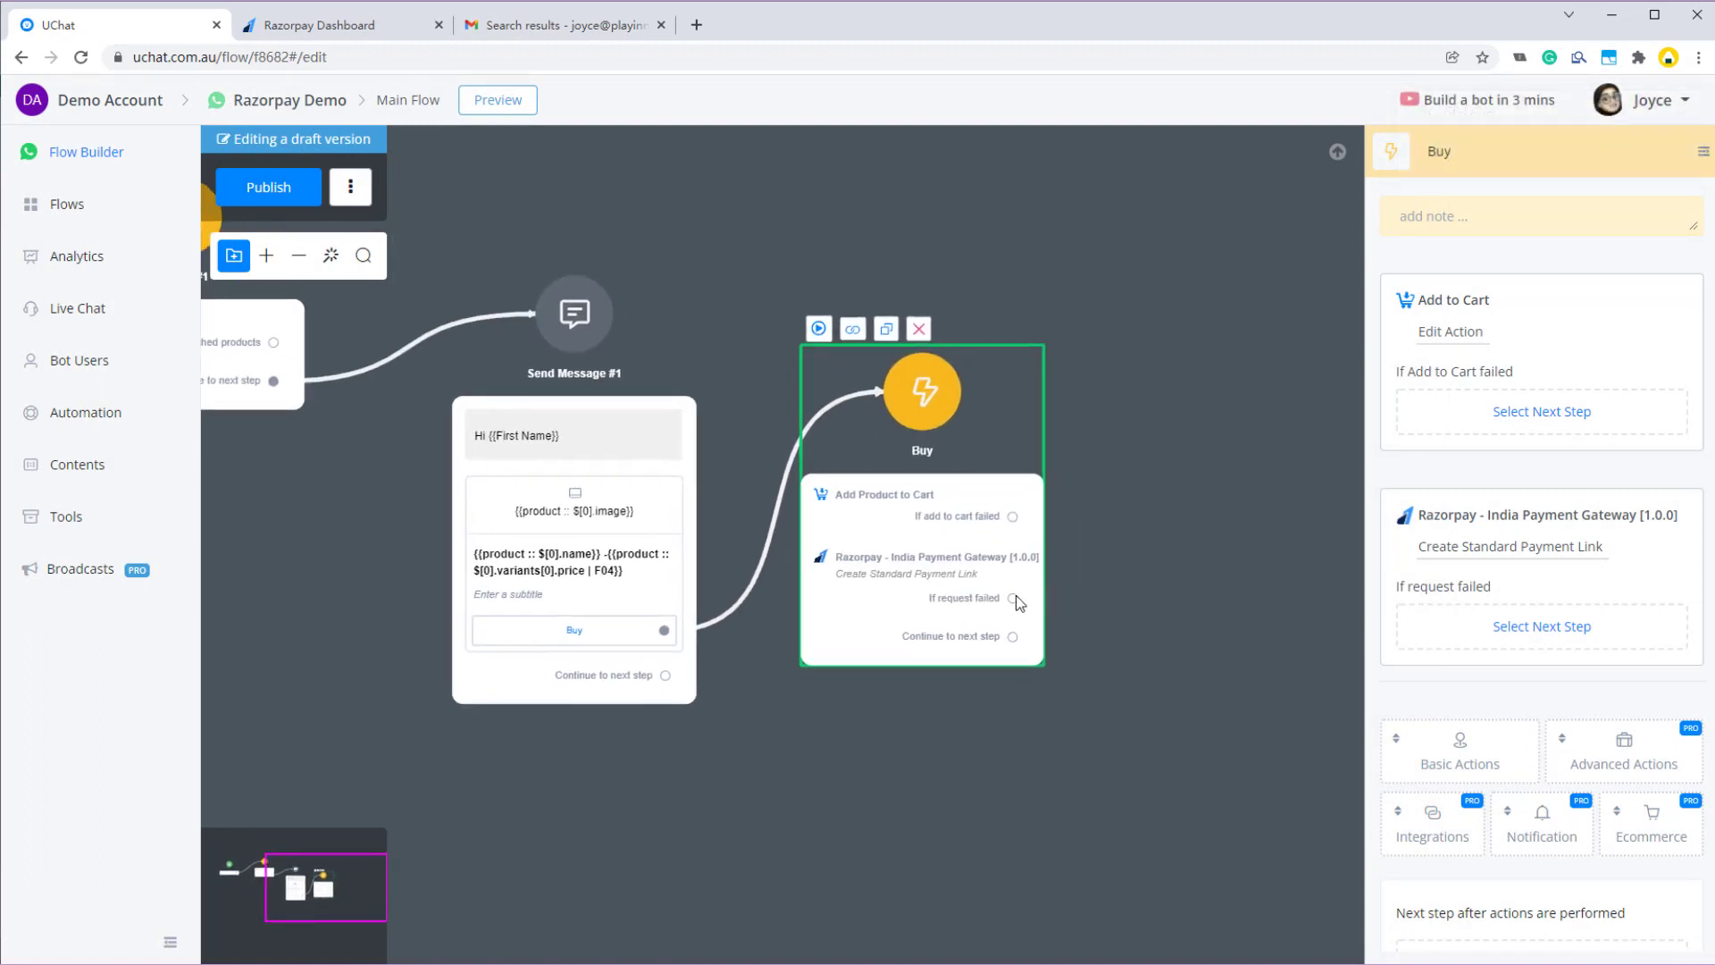
{"action": "left_click_drag", "start_coordinate": [1012, 598], "coordinate": [1157, 427]}
{"action": "left_click", "coordinate": [1237, 474]}
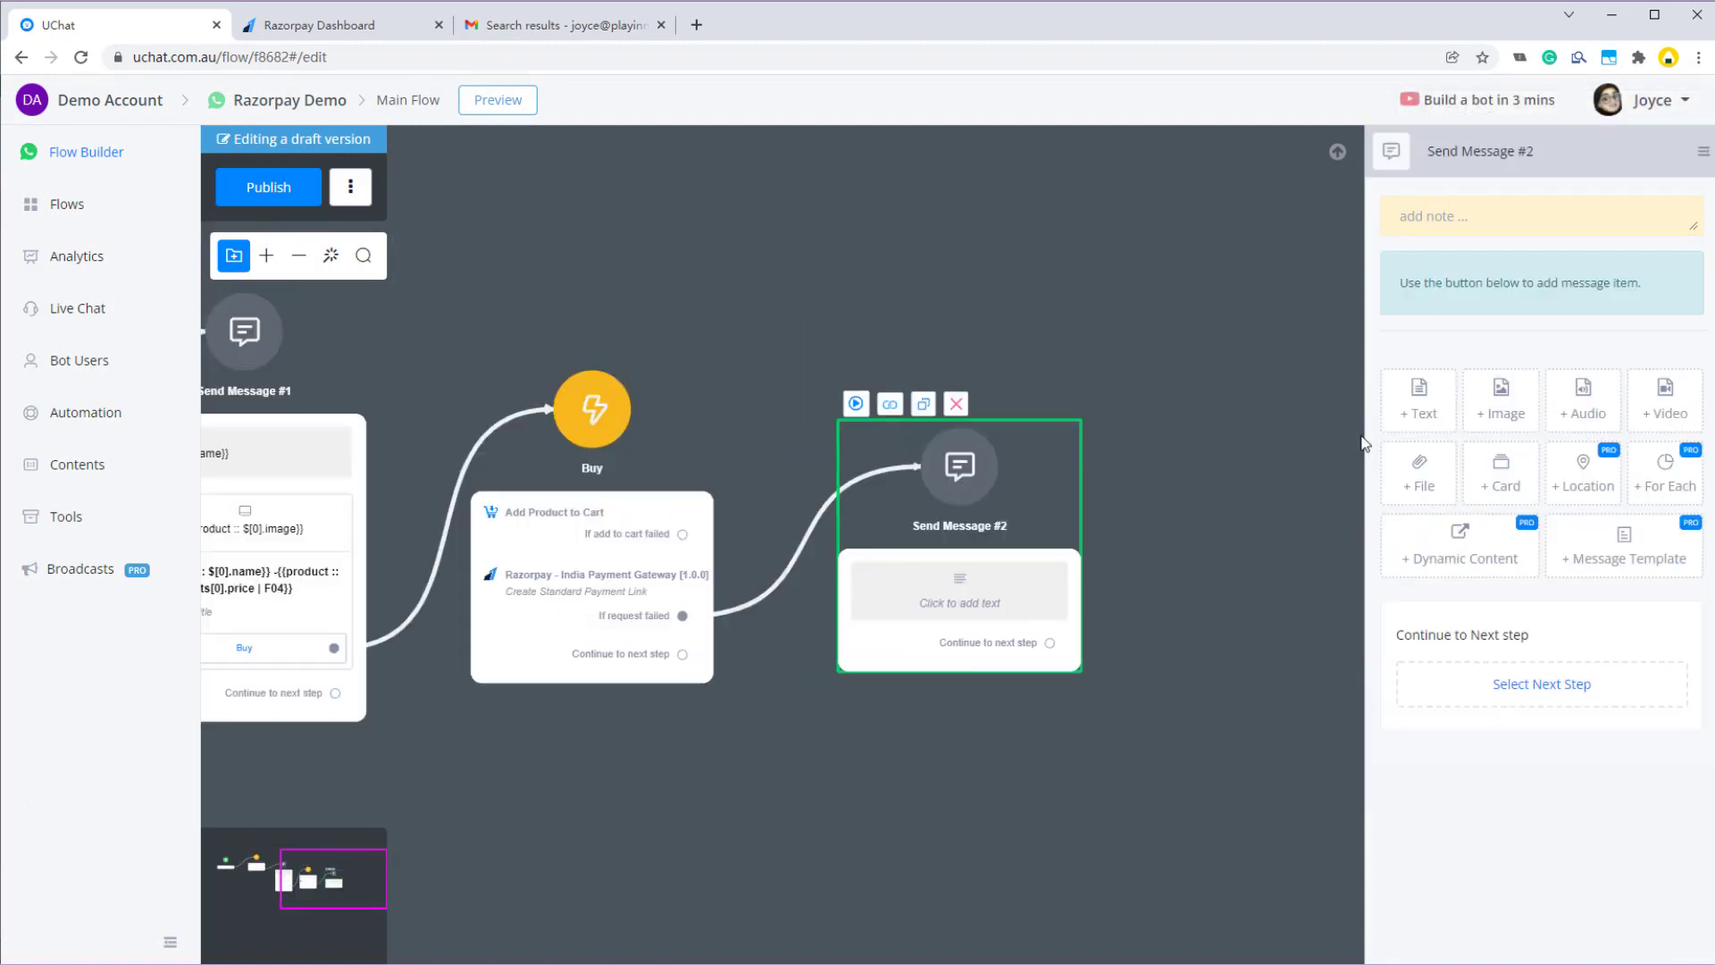
{"action": "left_click", "coordinate": [1419, 399]}
{"action": "left_click", "coordinate": [1476, 311]}
{"action": "type", "text": "fail"}
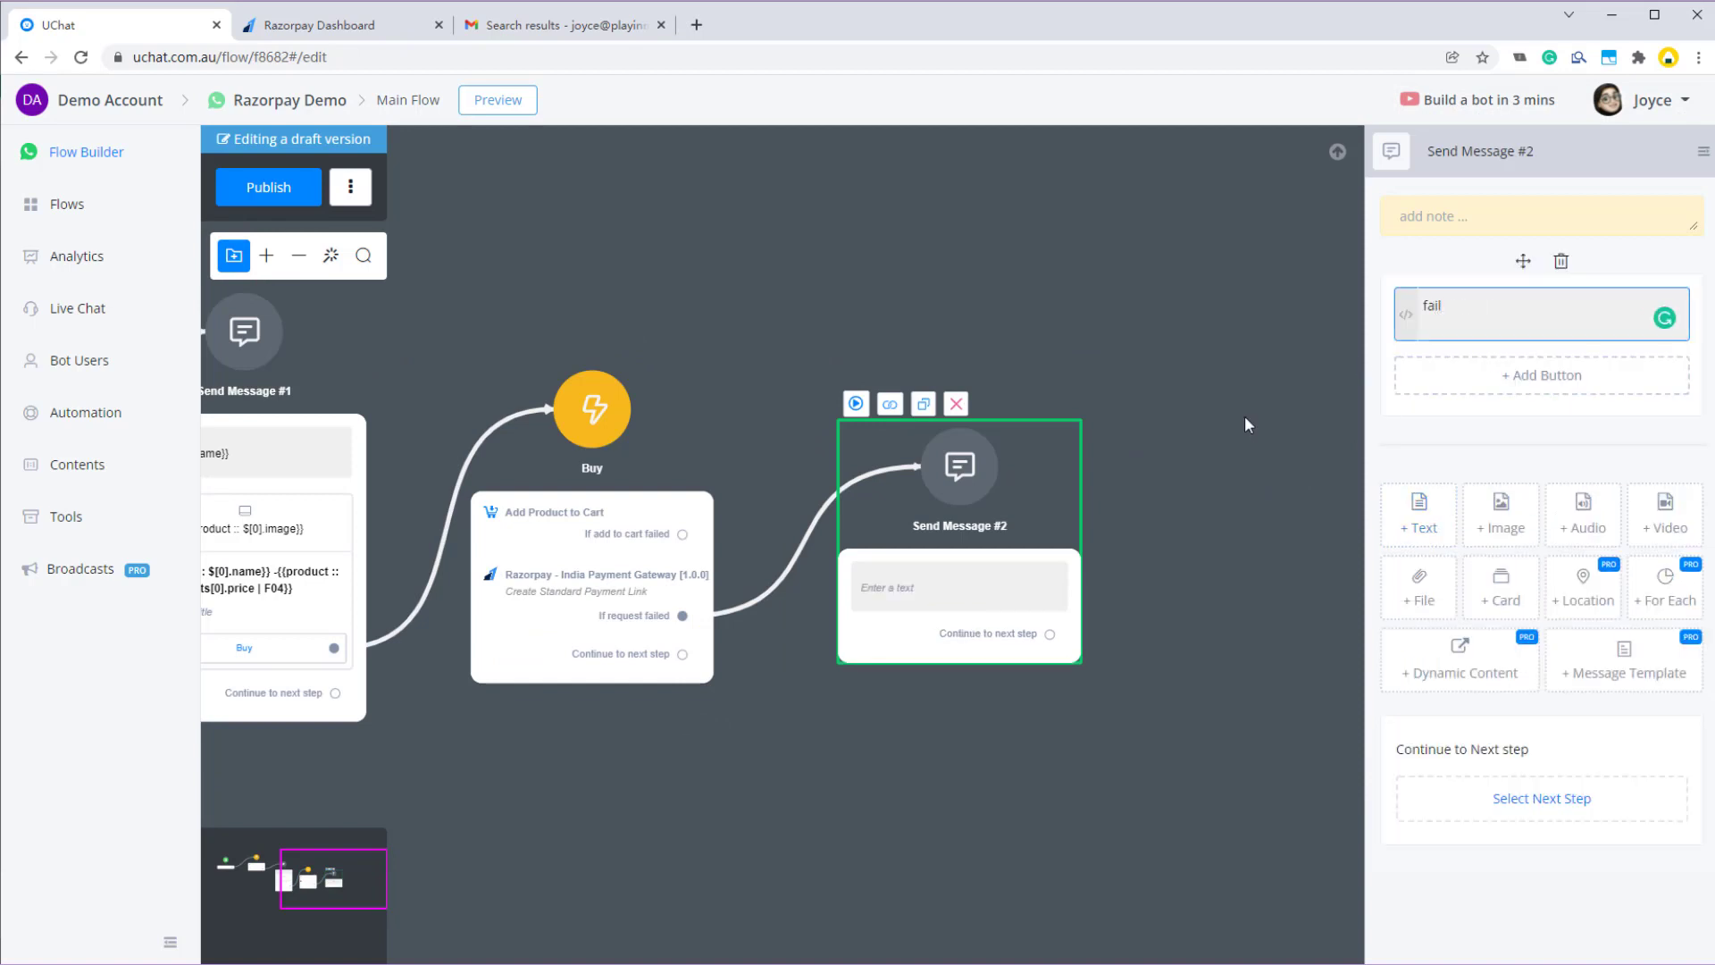
- Send 'press the link to pay: {{payment_link}}' on success and publish the flow
{"action": "left_click_drag", "start_coordinate": [682, 654], "coordinate": [793, 824]}
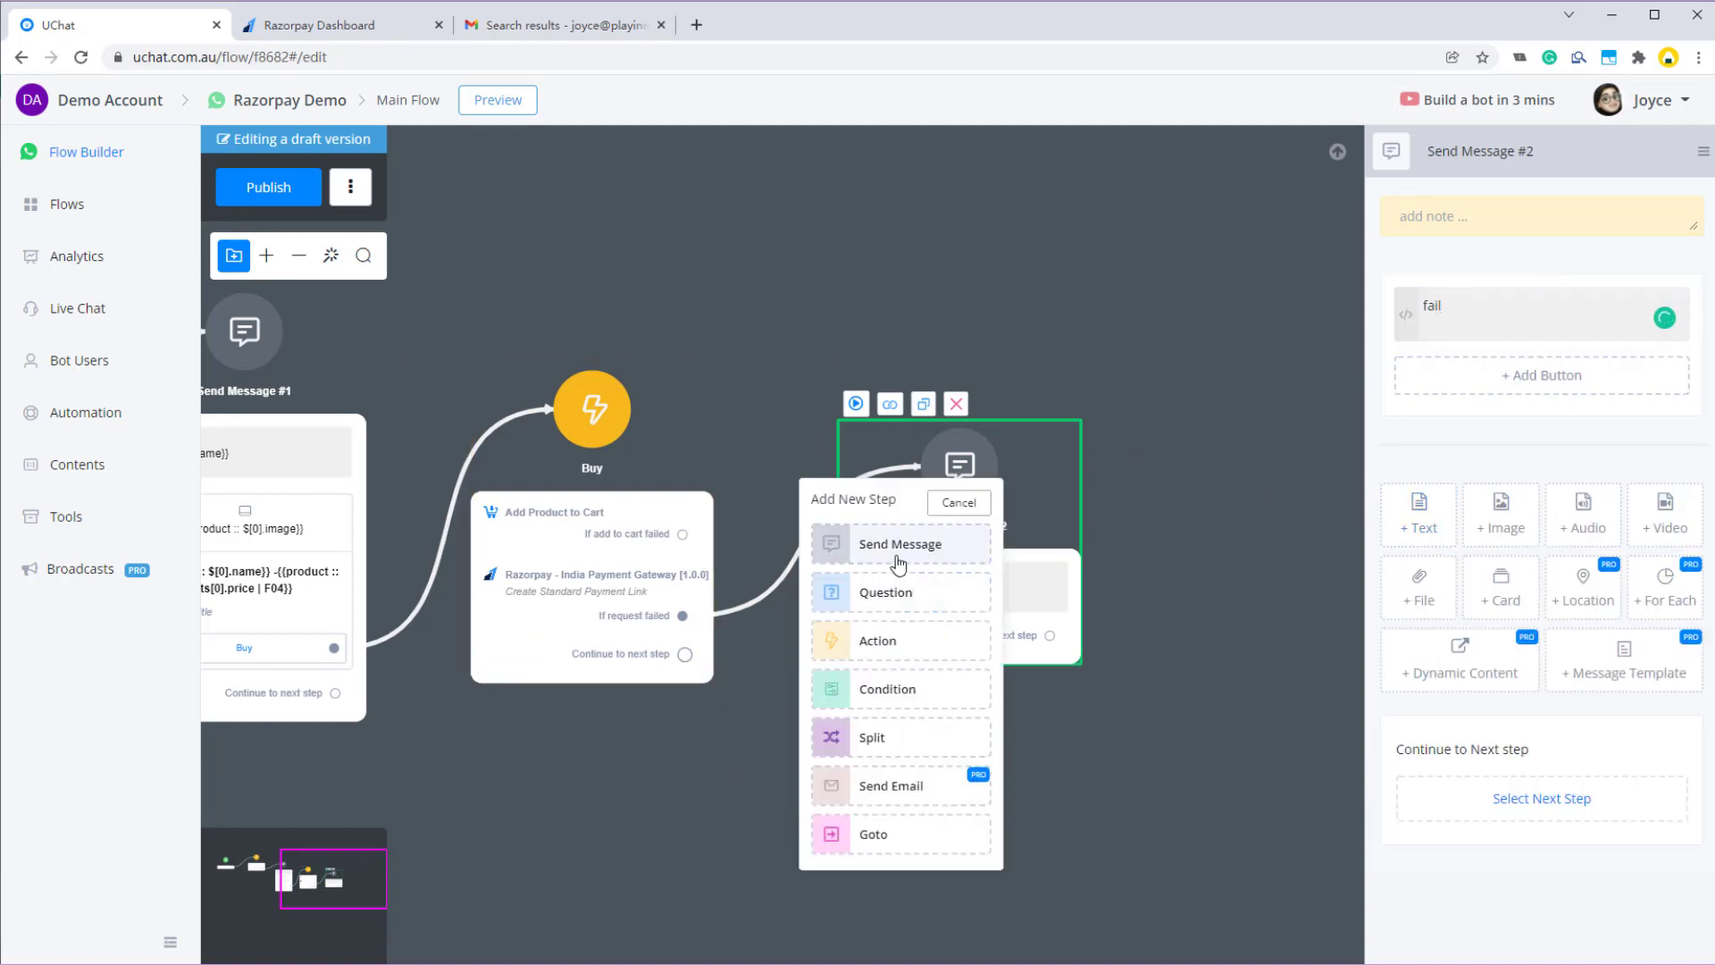
{"action": "left_click", "coordinate": [897, 544]}
{"action": "left_click", "coordinate": [1418, 394]}
{"action": "left_click", "coordinate": [1506, 313]}
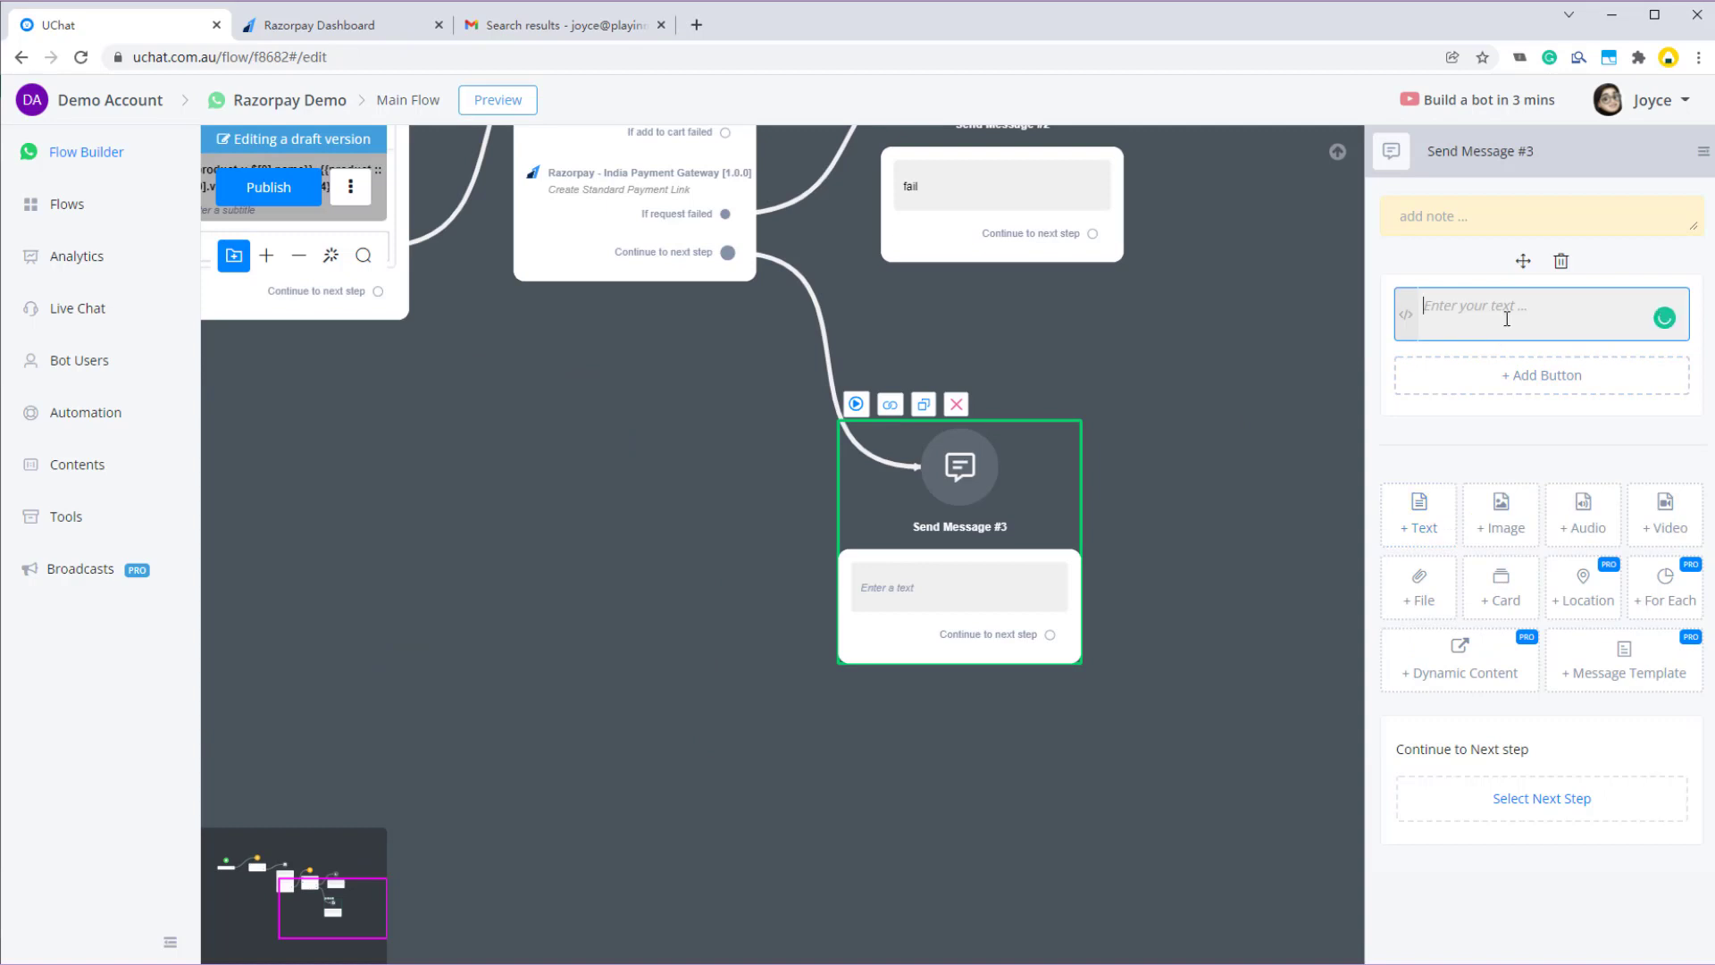
{"action": "type", "text": "press the link to pay: {{lin"}
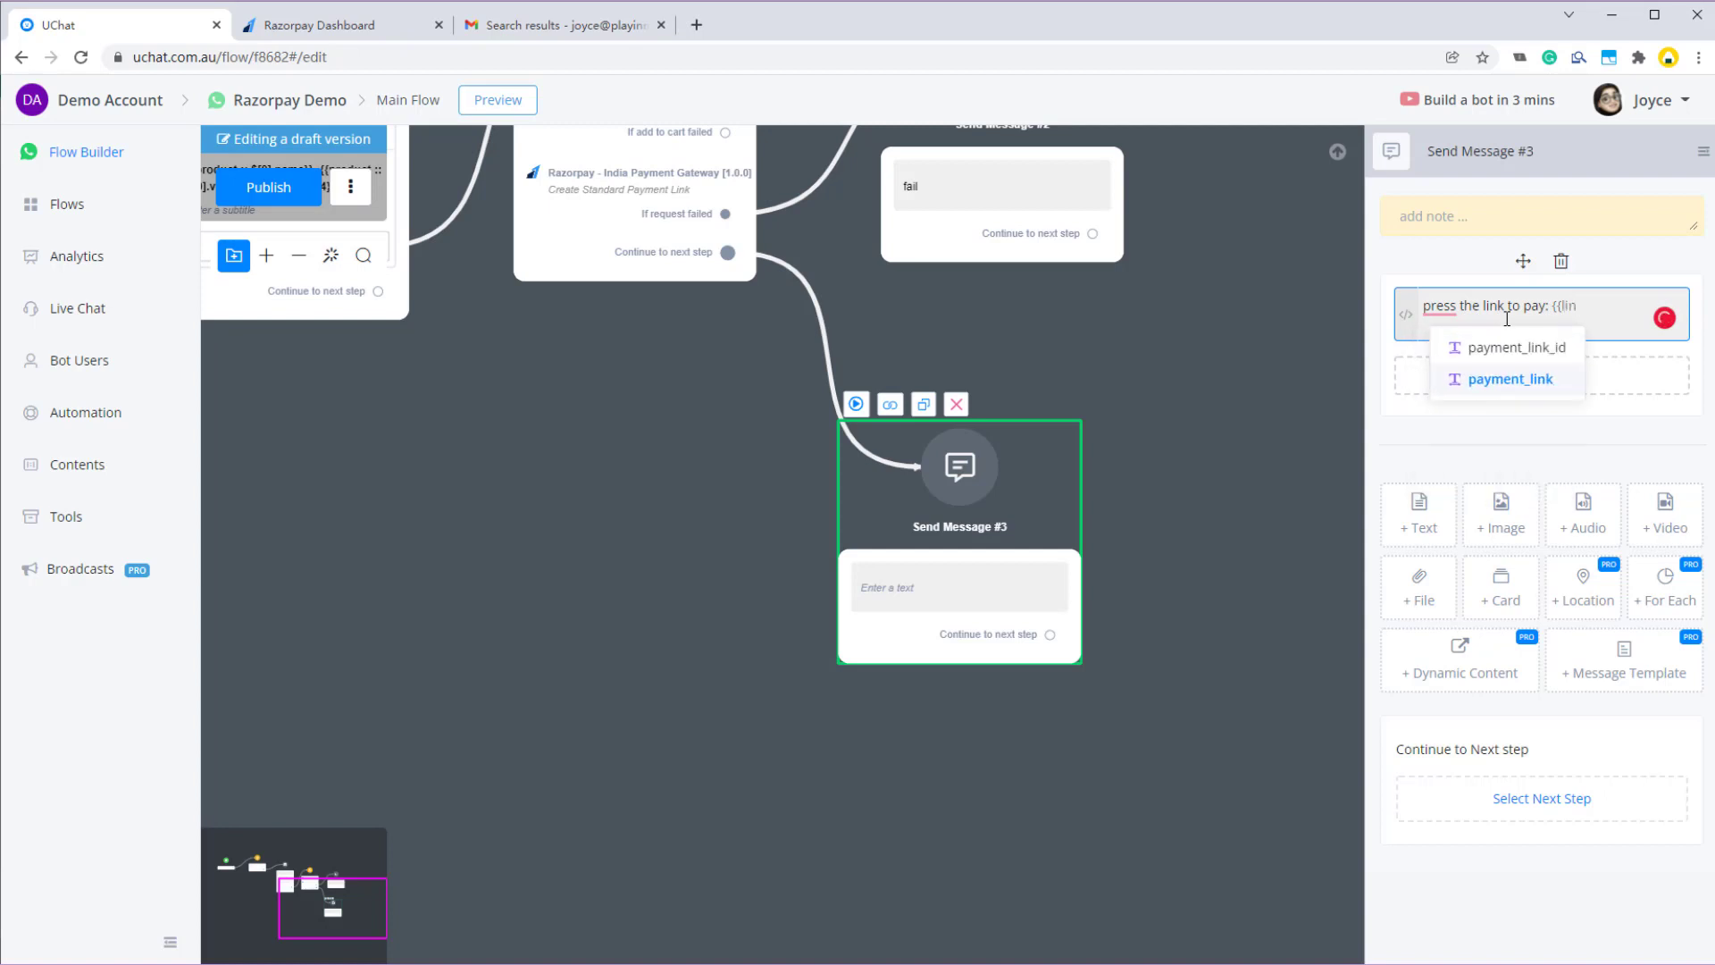
{"action": "left_click", "coordinate": [1504, 379]}
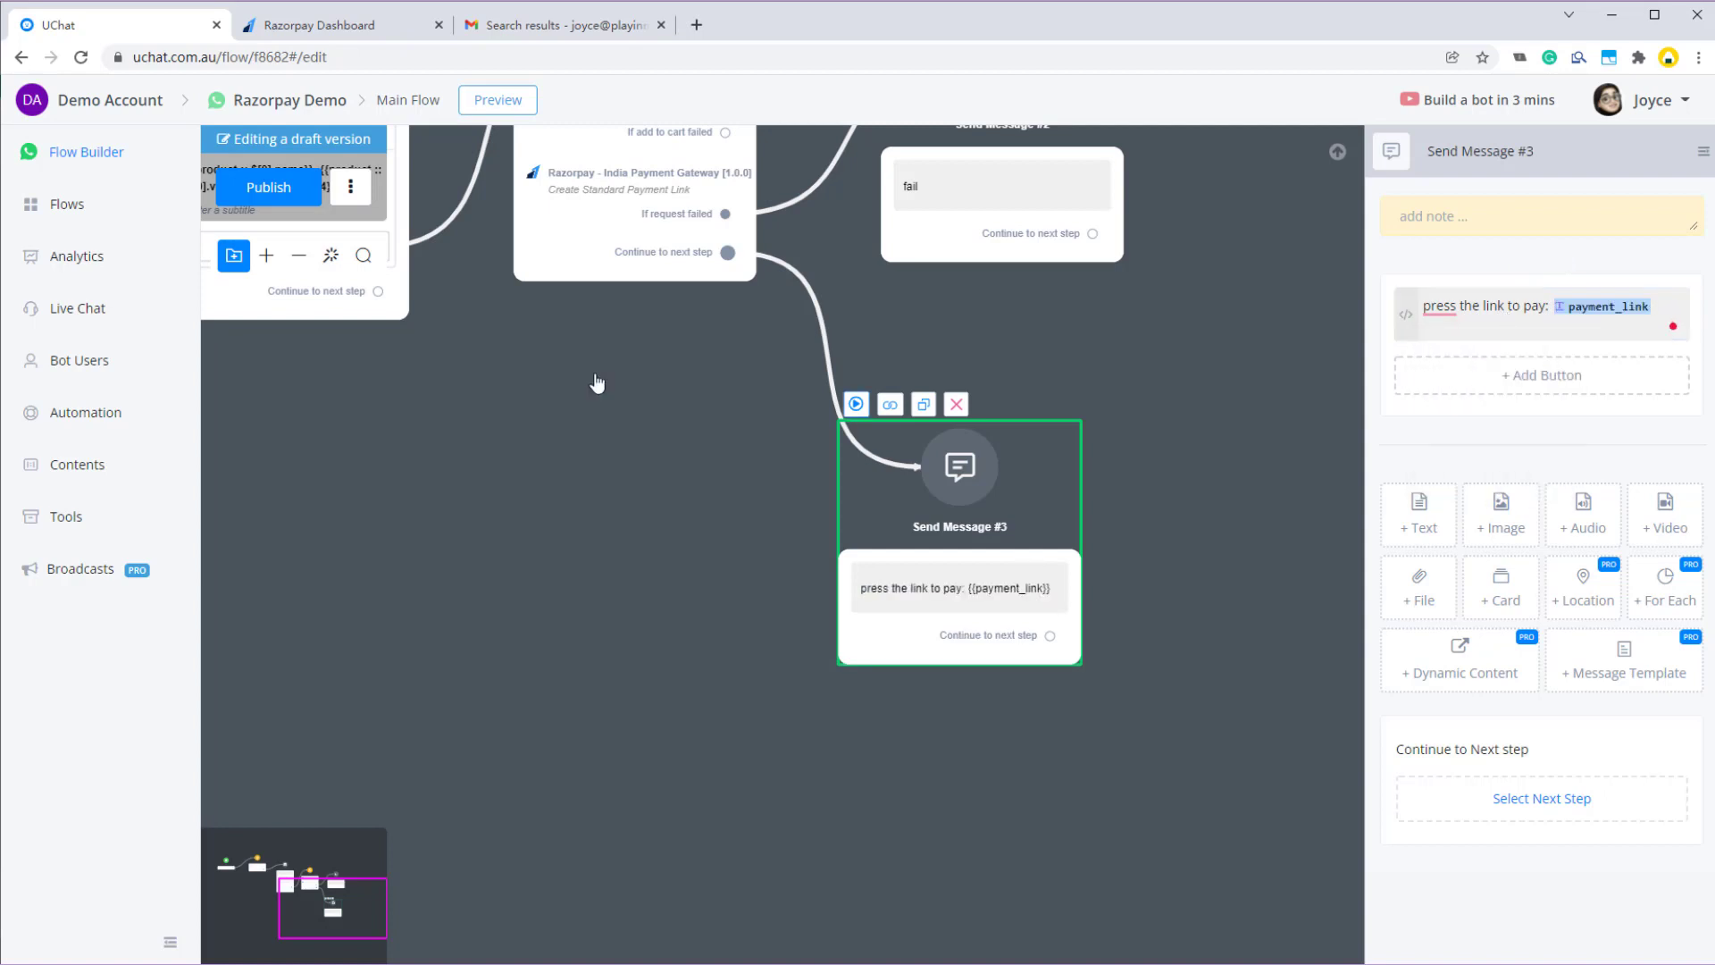
{"action": "left_click", "coordinate": [268, 188]}
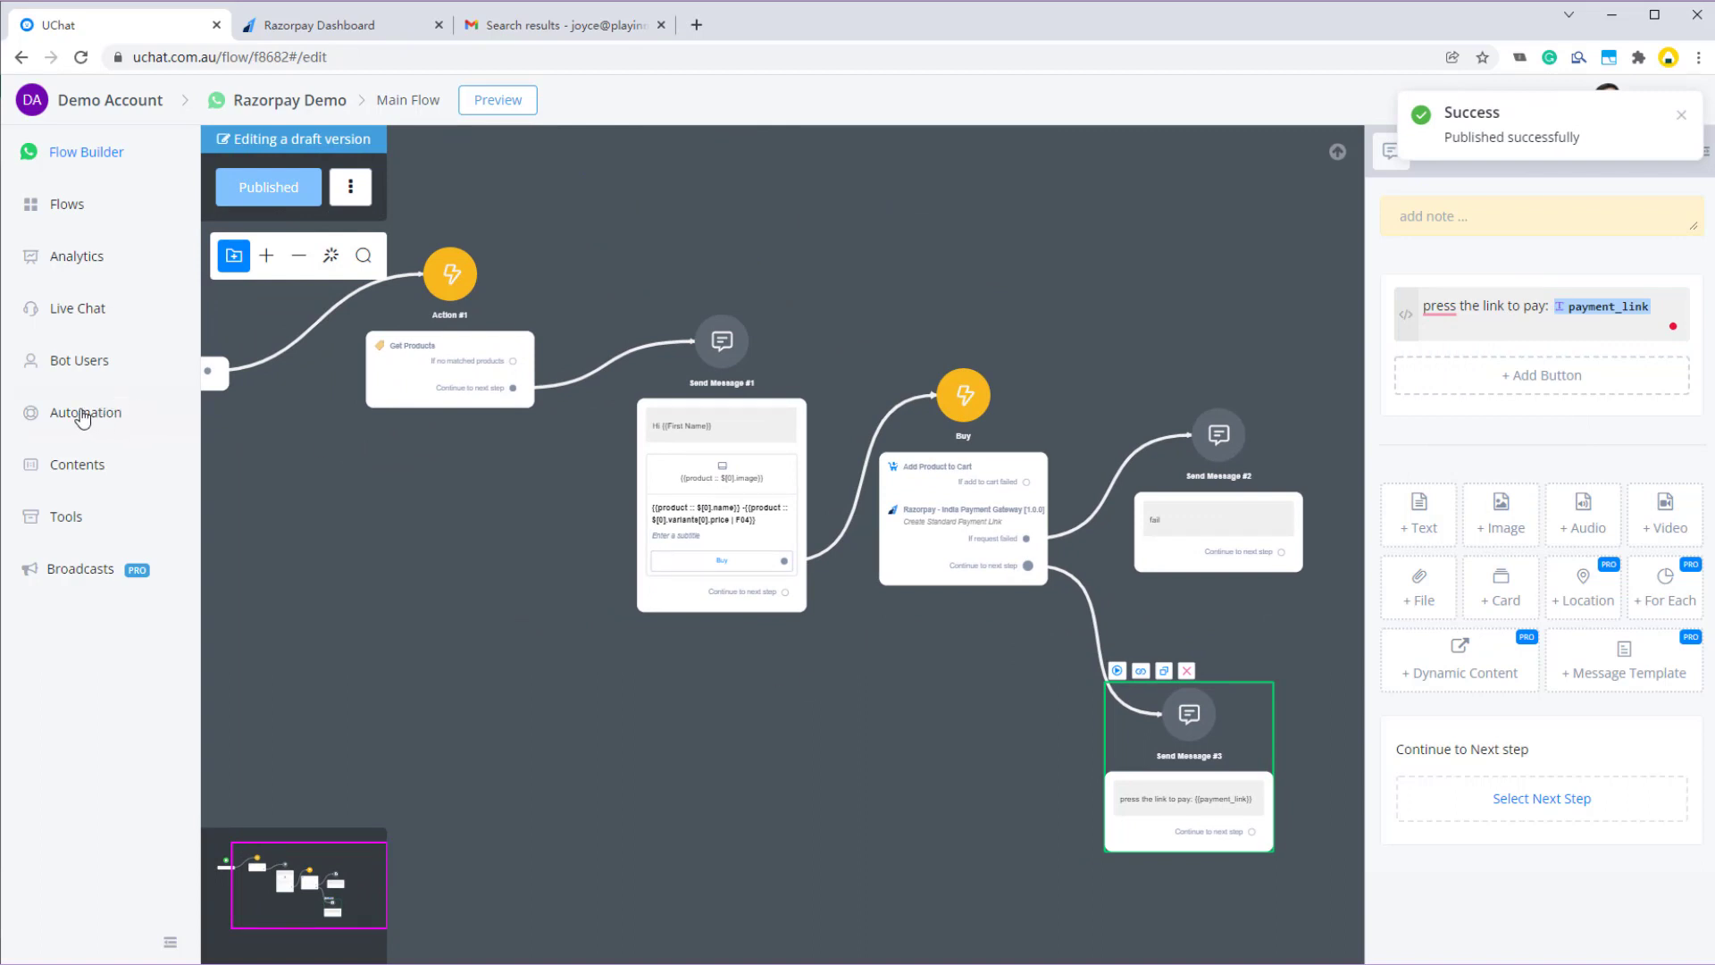
- Add a Razorpay Payment Paid trigger and switch it to Activated
{"action": "left_click", "coordinate": [63, 414]}
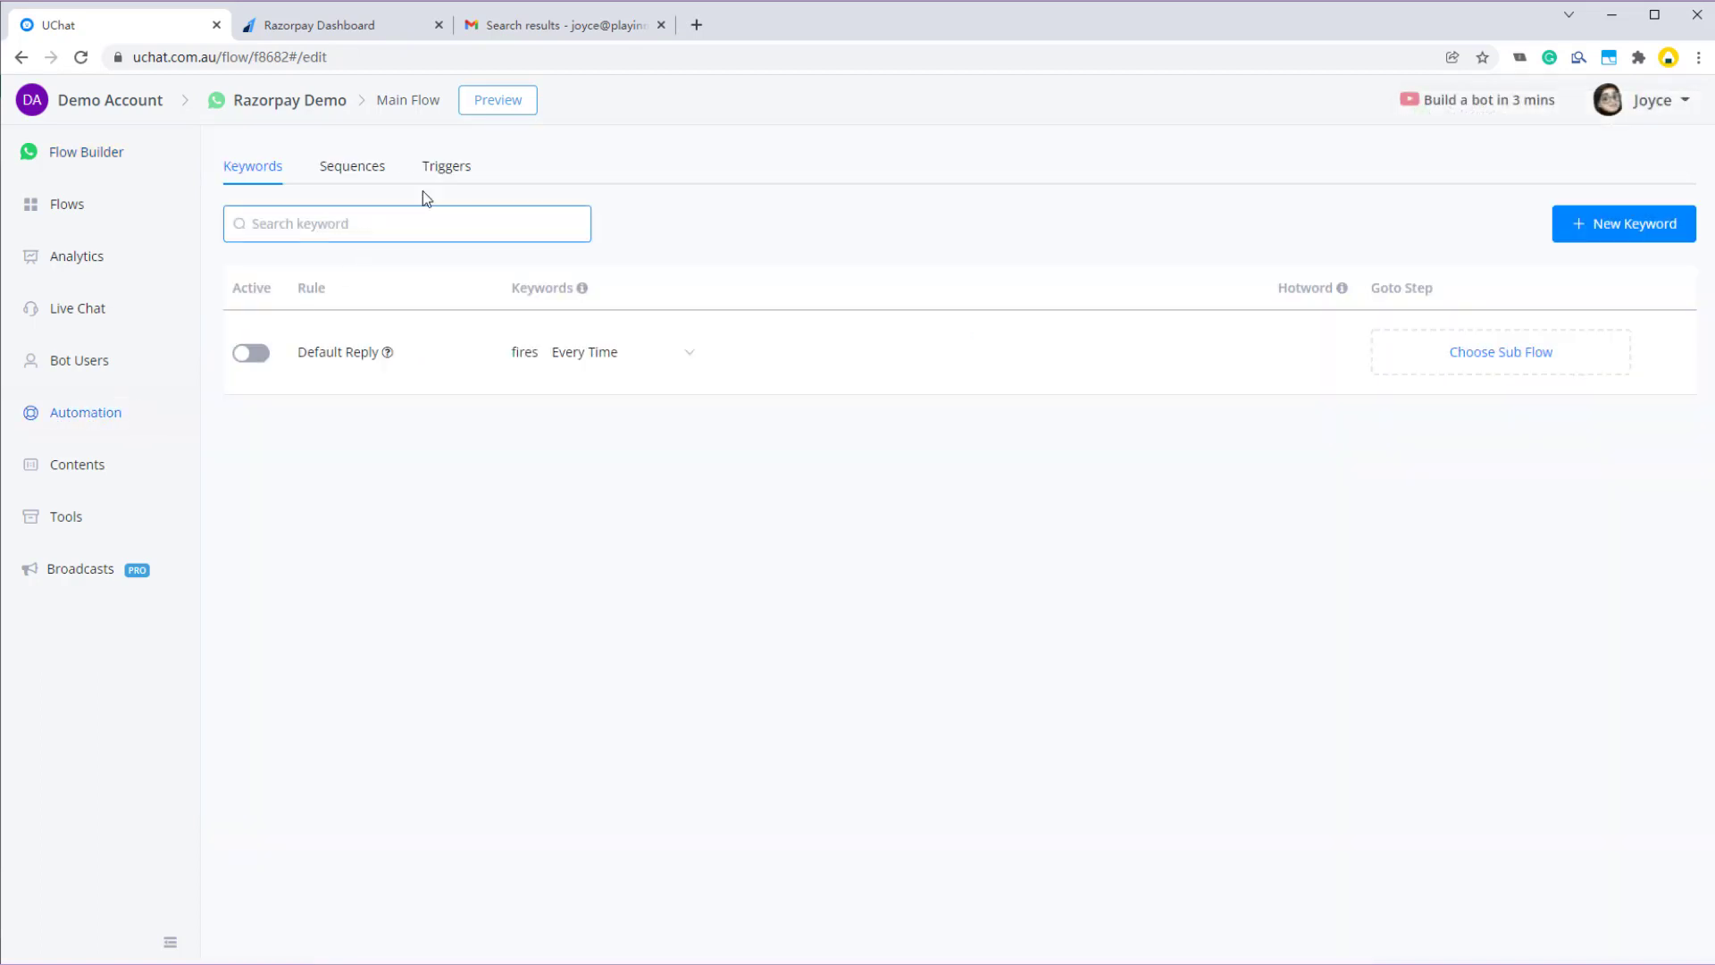
{"action": "left_click", "coordinate": [456, 175]}
{"action": "left_click", "coordinate": [1604, 234]}
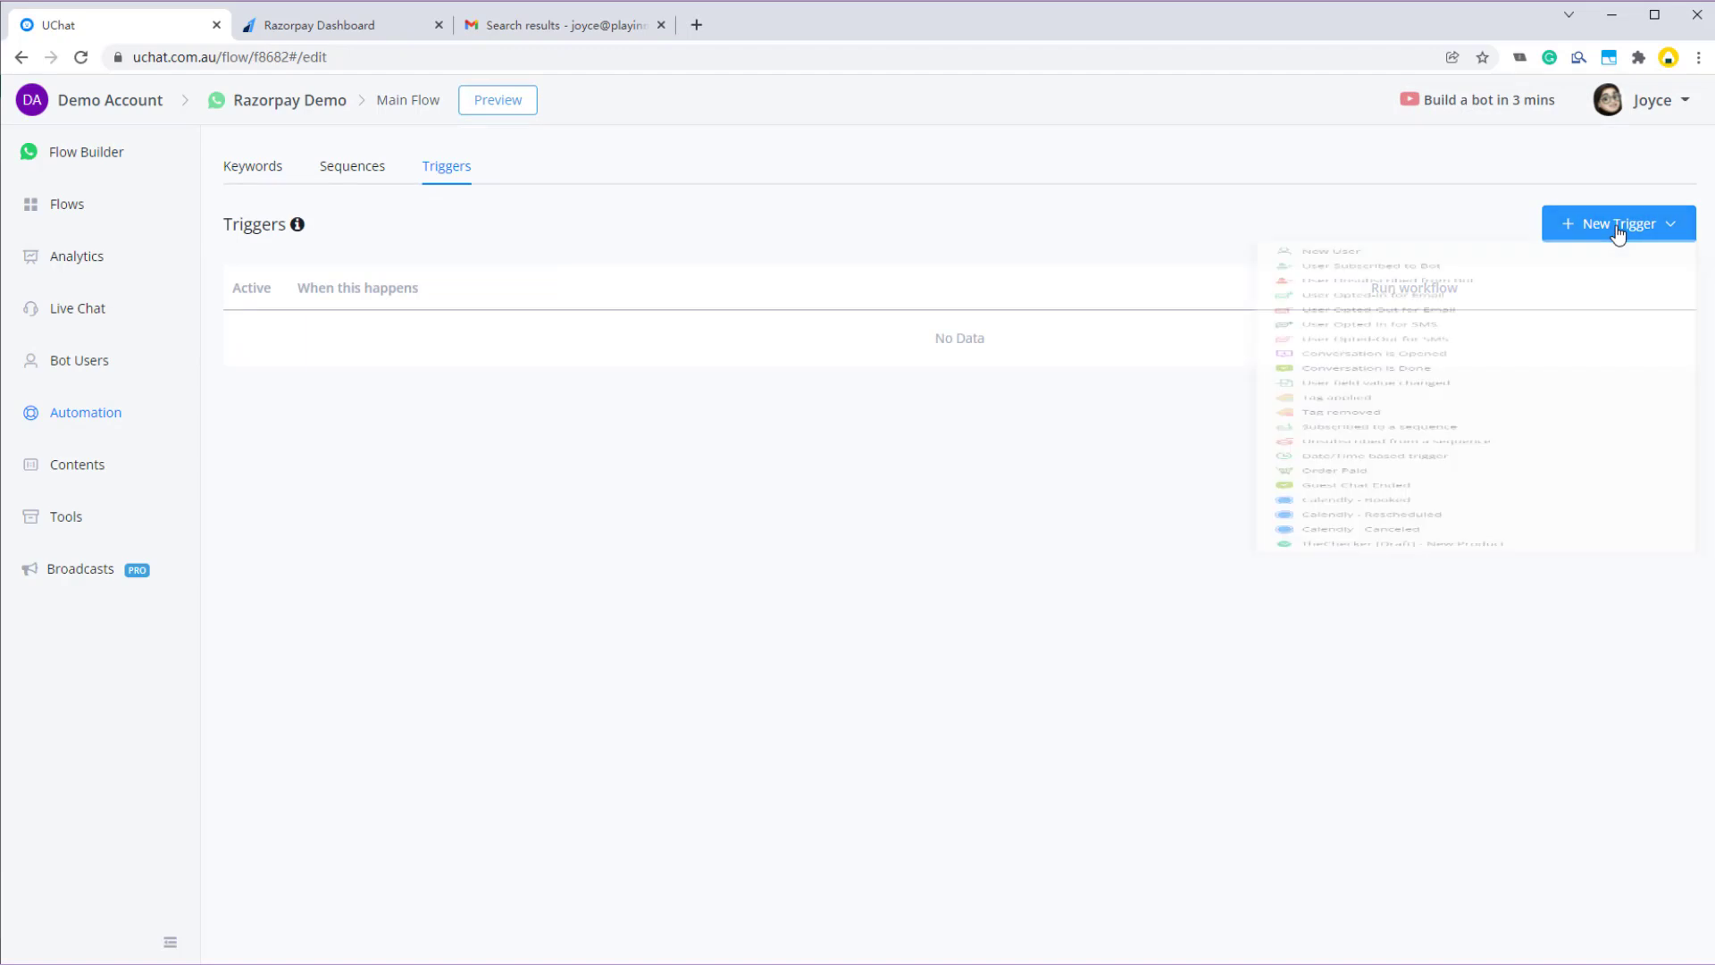
{"action": "scroll", "coordinate": [1429, 625], "scroll_direction": "down", "scroll_amount": 2}
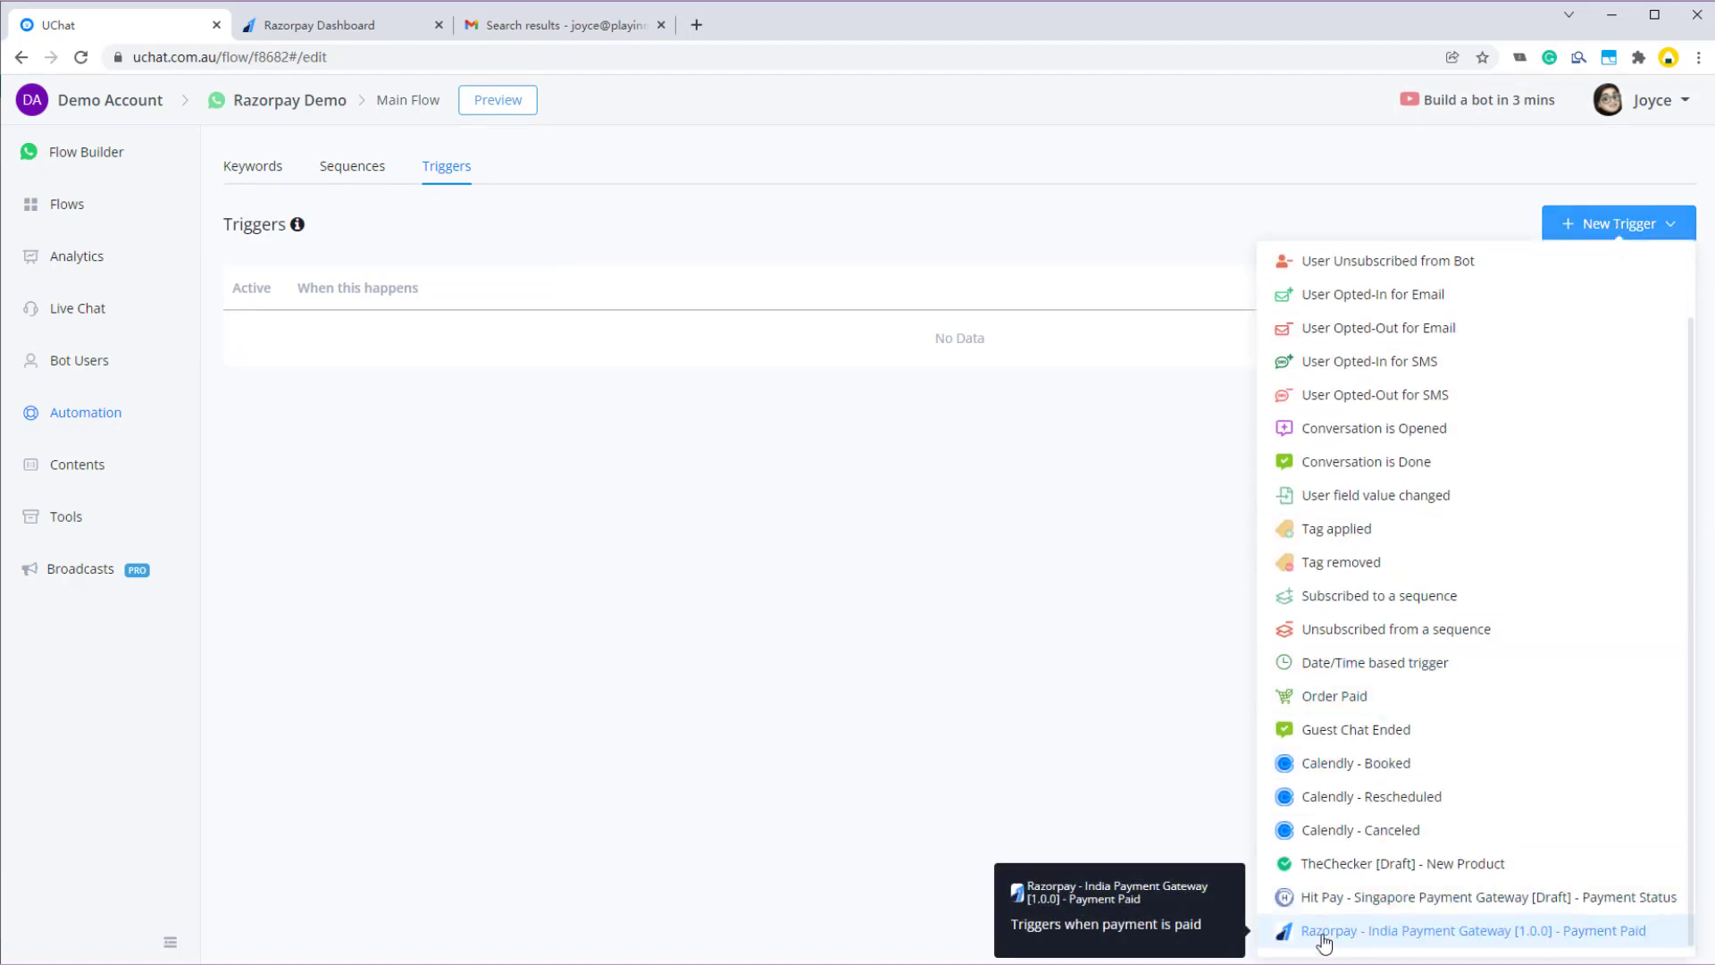
{"action": "left_click", "coordinate": [1566, 932]}
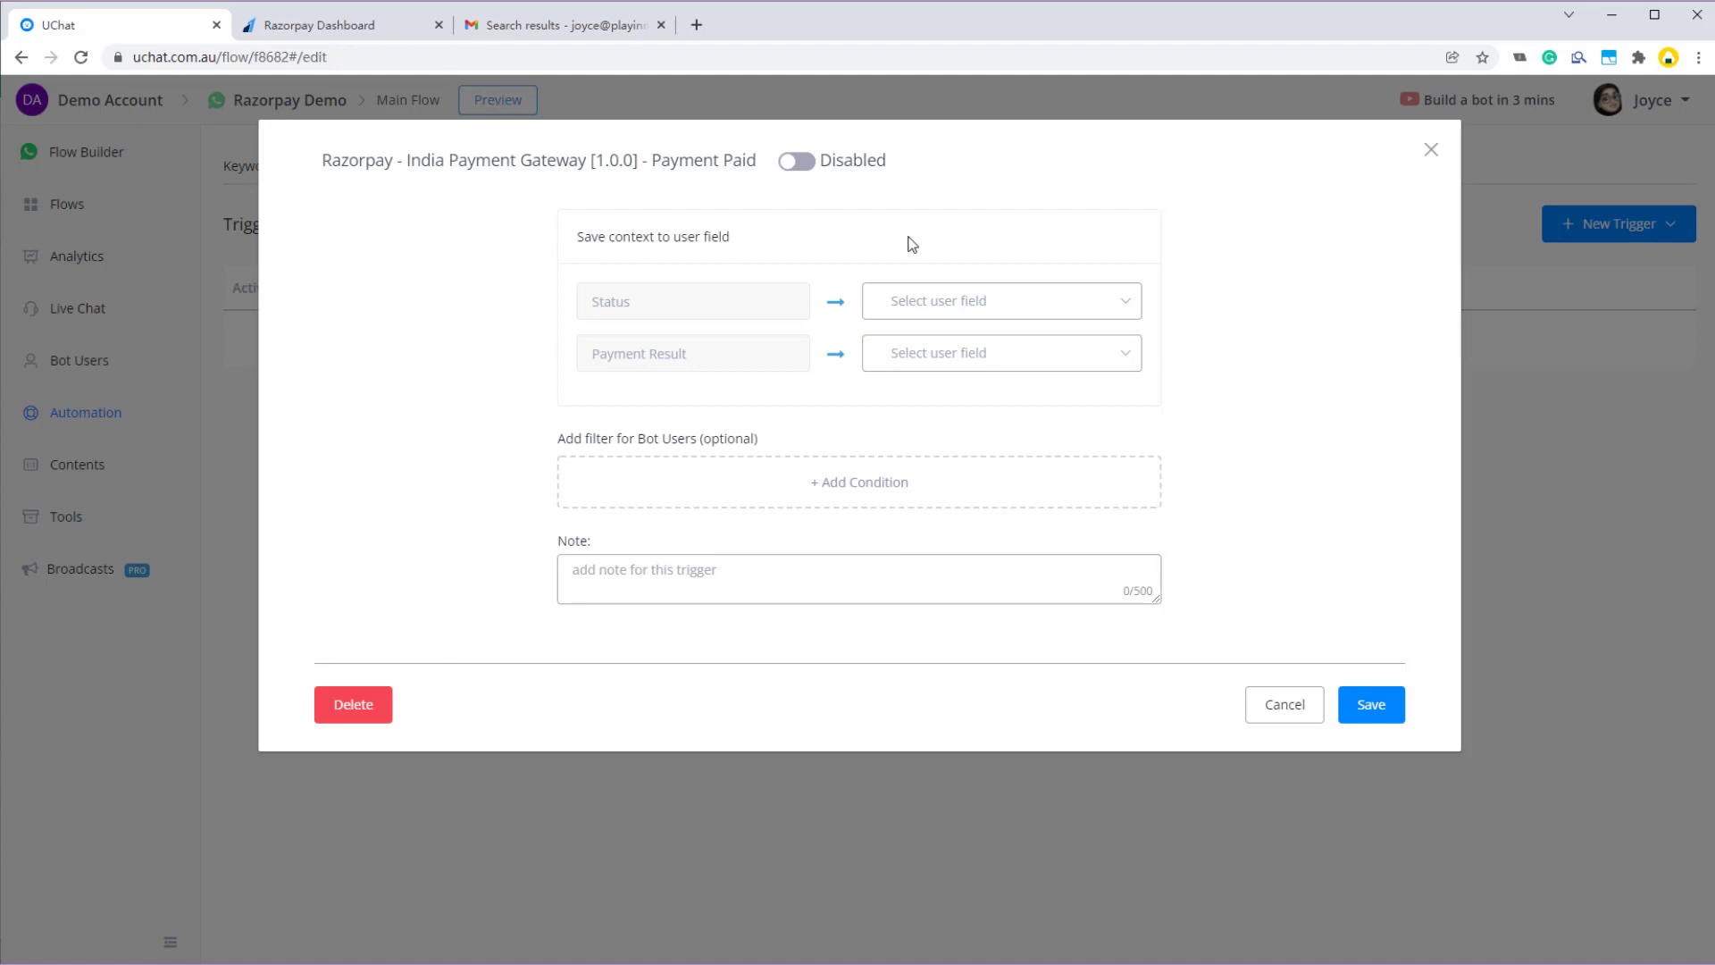
{"action": "left_click", "coordinate": [801, 164]}
- Save Status to new text field status and Payment Result to new JSON field payment_result
{"action": "left_click", "coordinate": [961, 304]}
{"action": "type", "text": "status"}
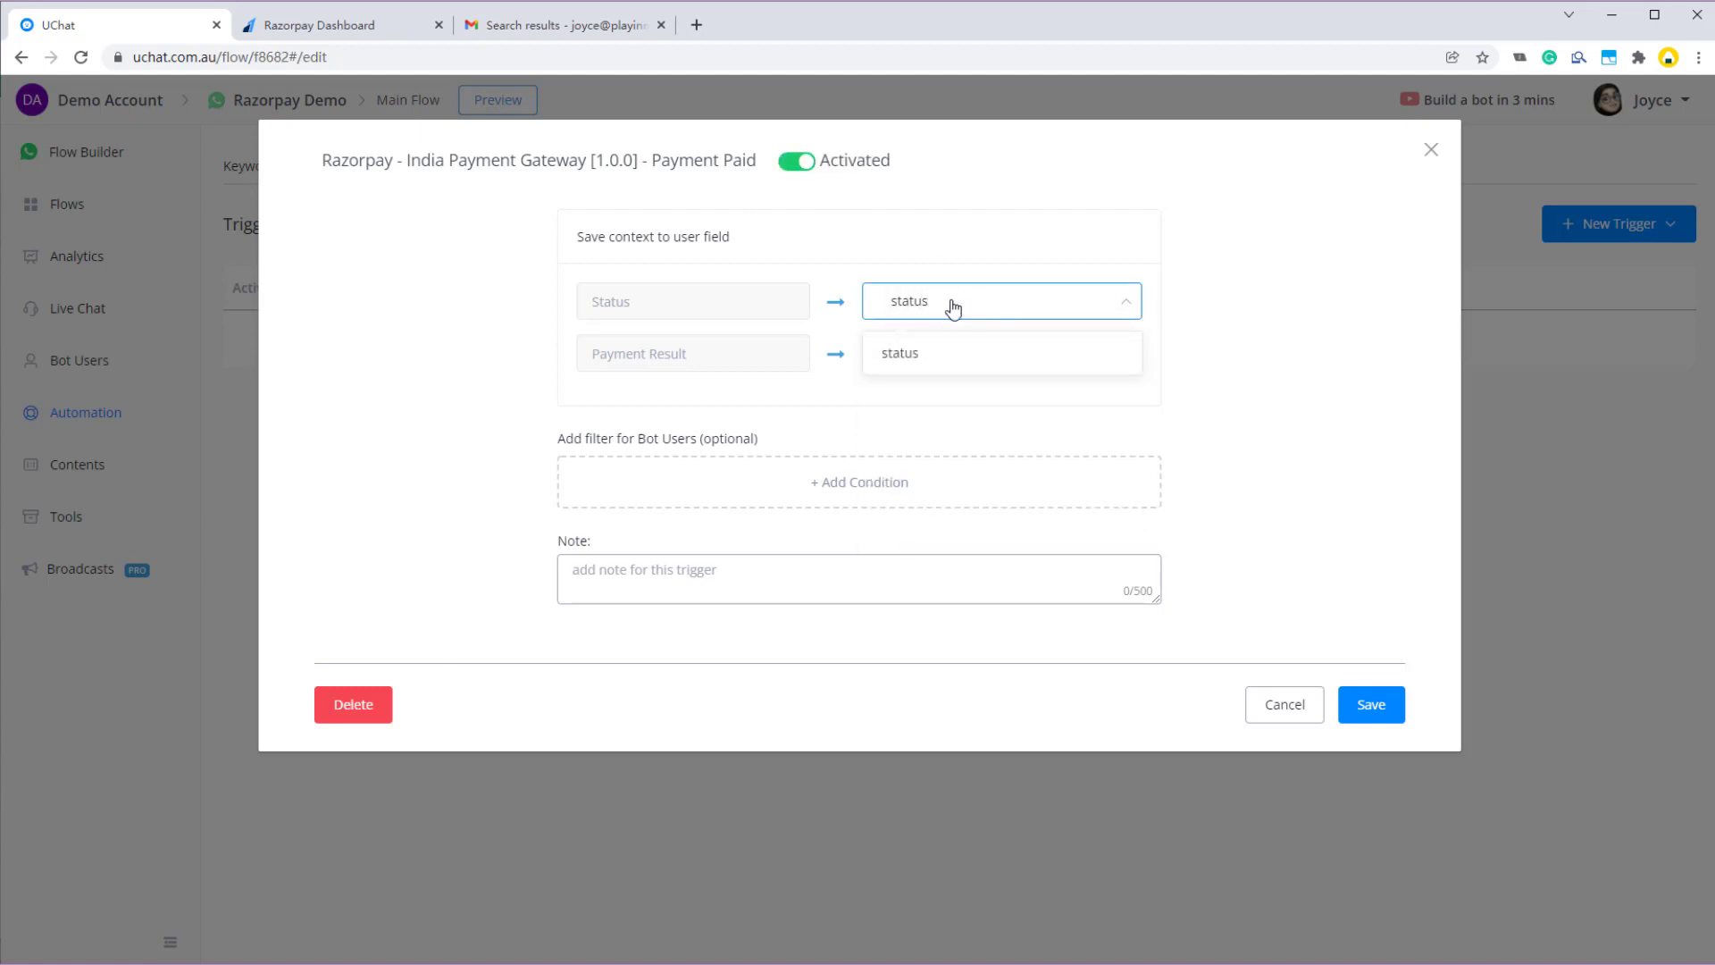
{"action": "left_click", "coordinate": [909, 352]}
{"action": "left_click", "coordinate": [451, 365]}
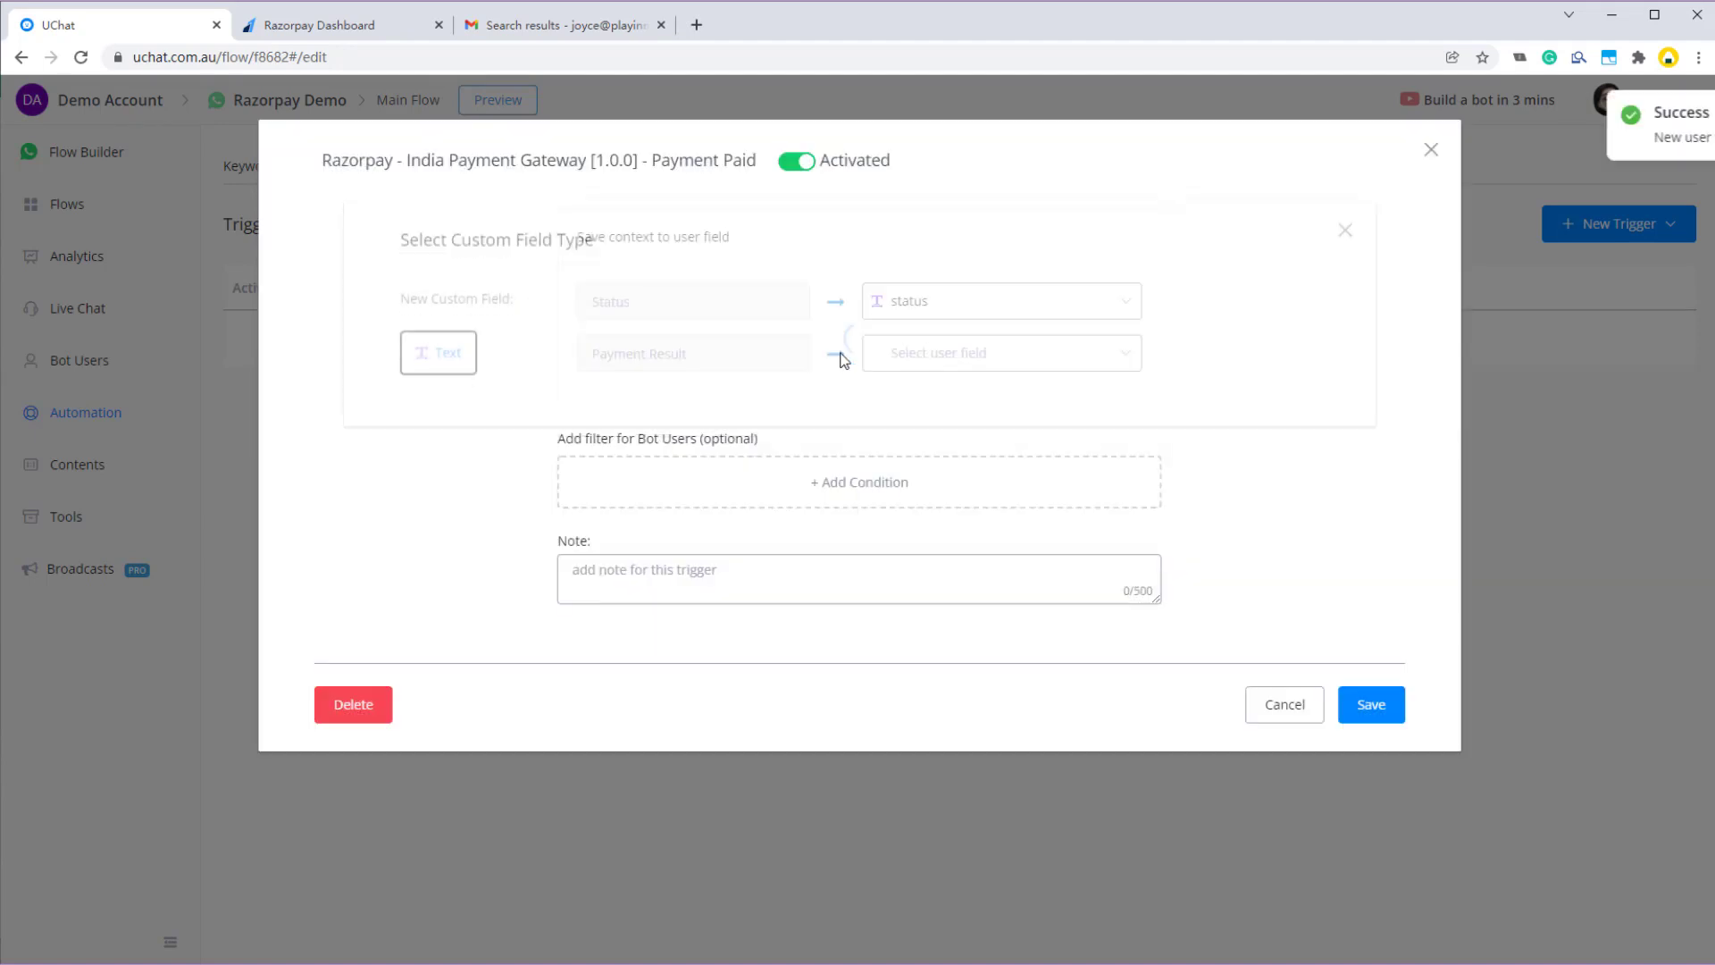
{"action": "left_click", "coordinate": [903, 356]}
{"action": "type", "text": "payme"}
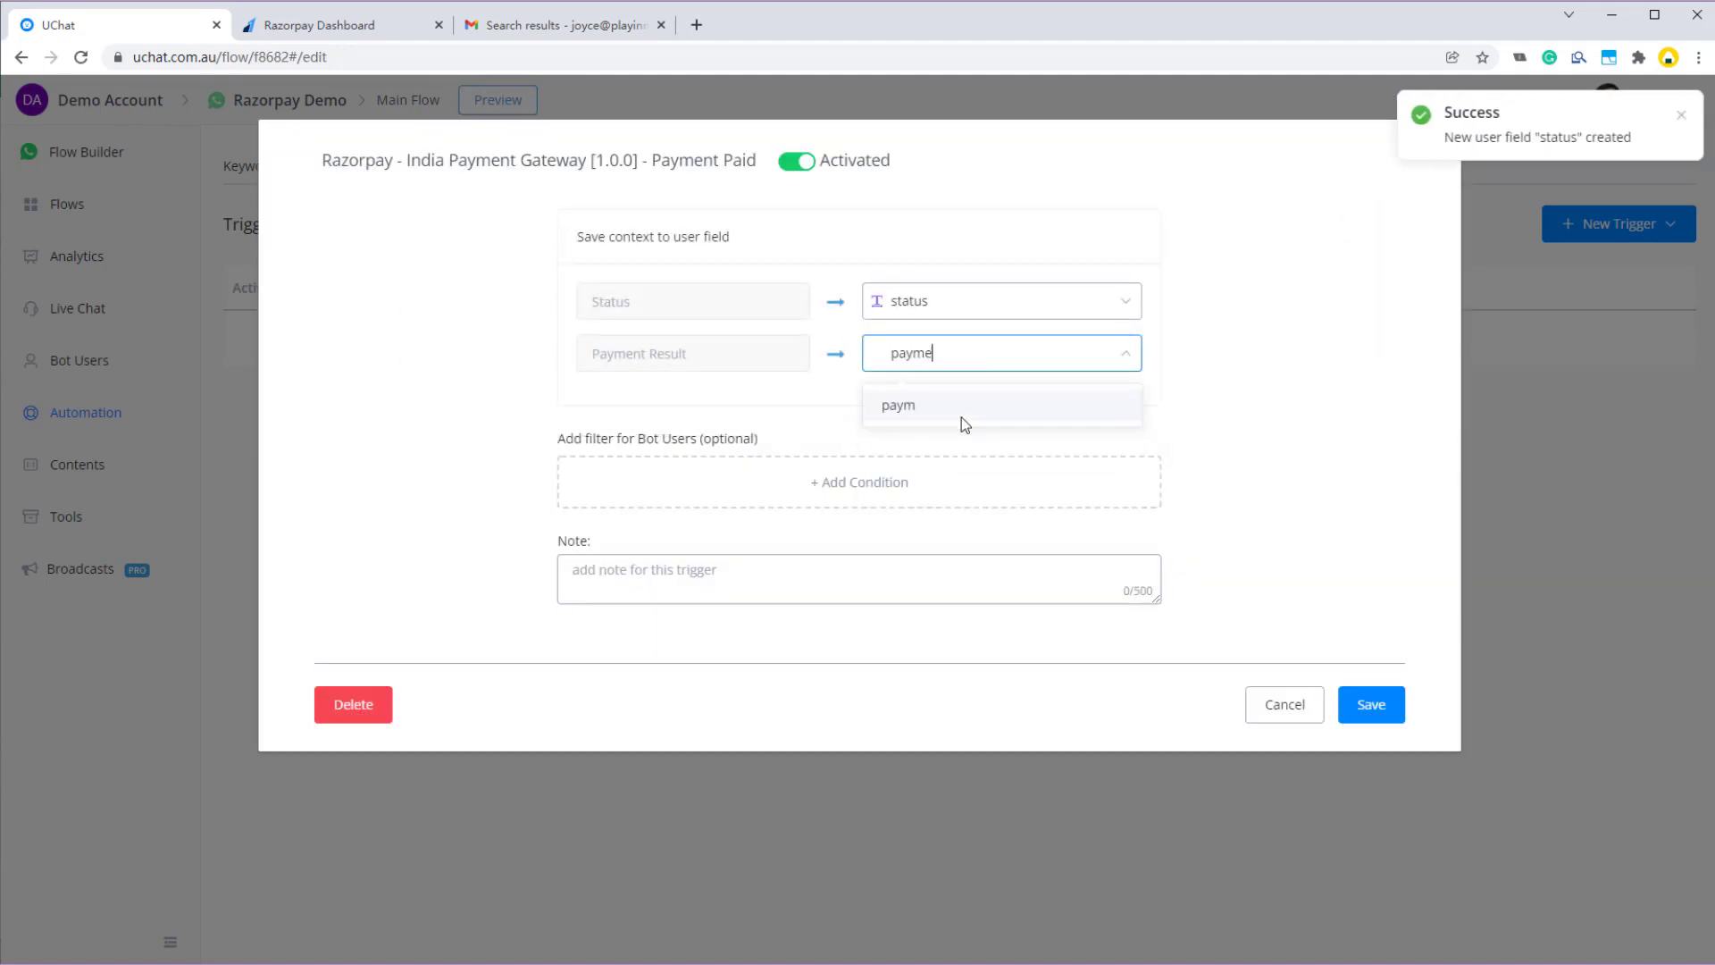
{"action": "type", "text": "nt_result"}
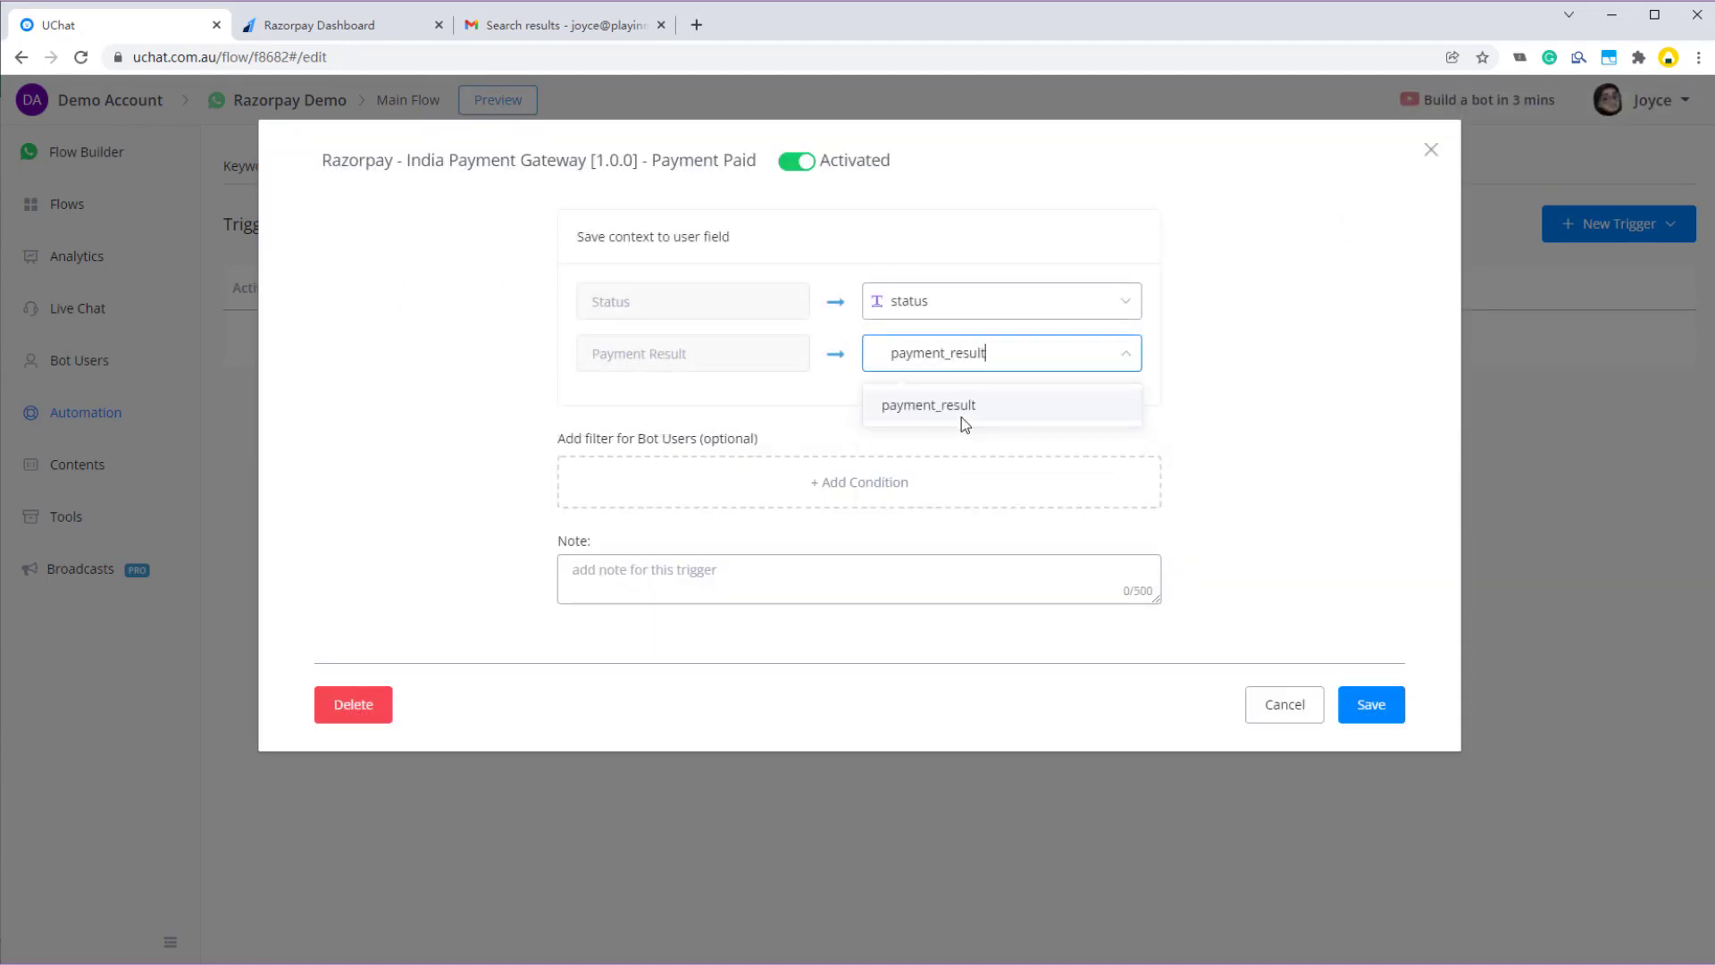
{"action": "left_click", "coordinate": [950, 411]}
{"action": "left_click", "coordinate": [474, 384]}
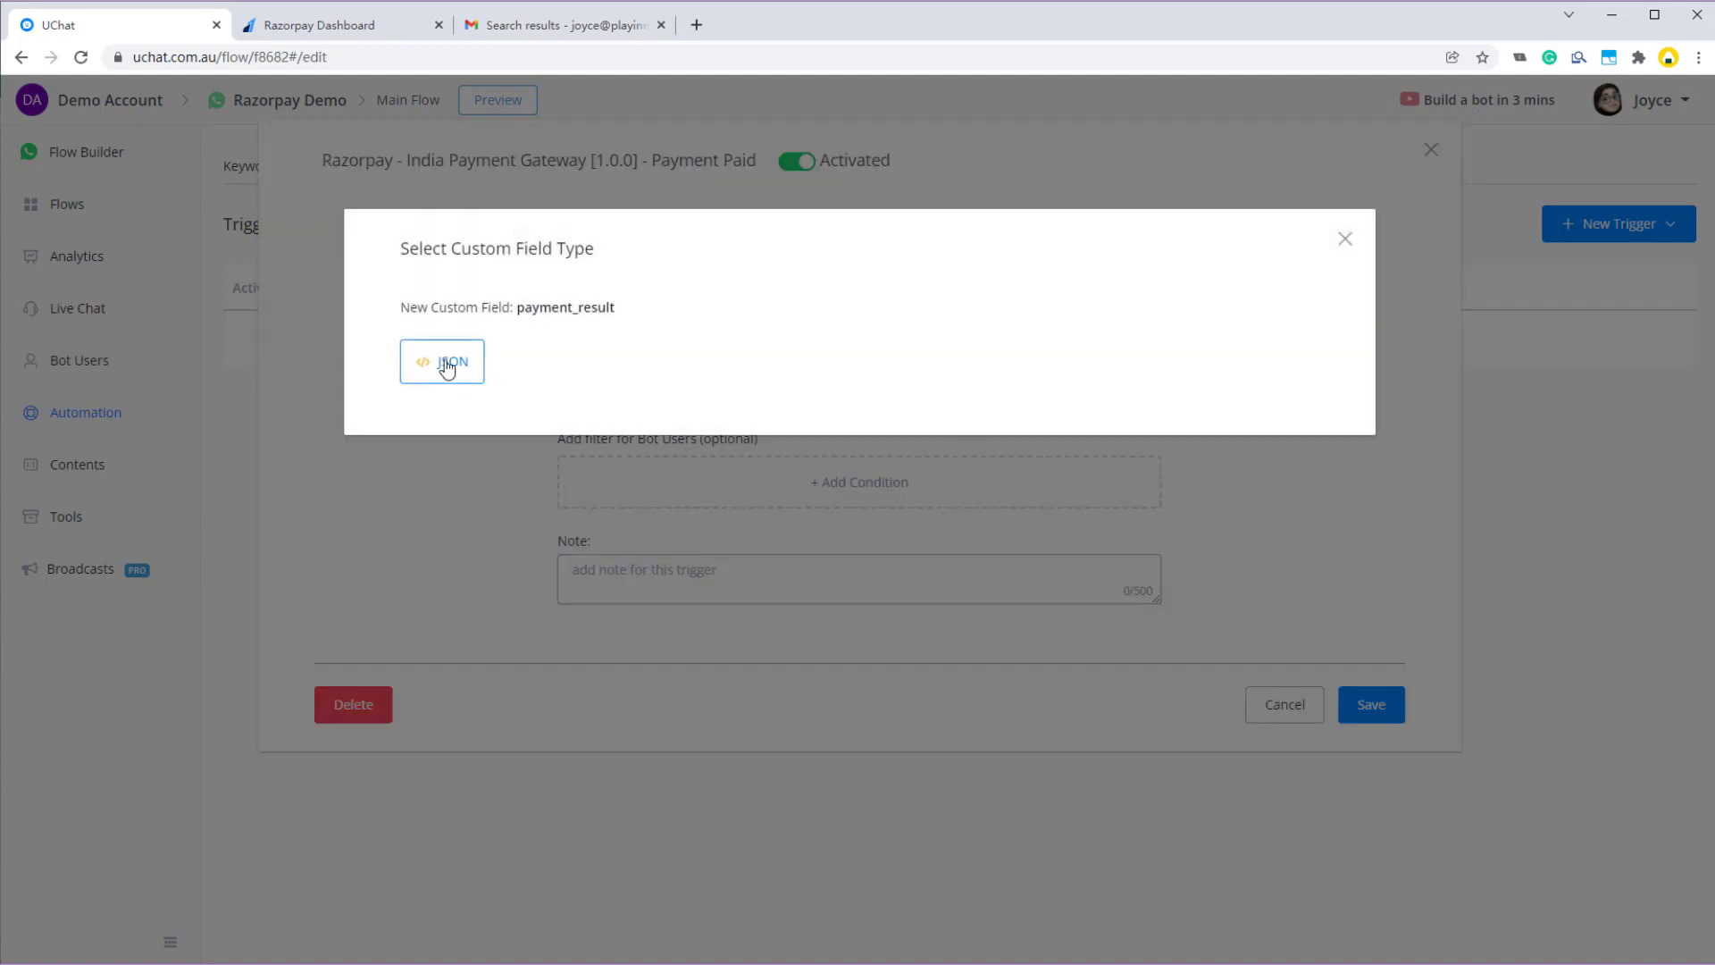
{"action": "left_click", "coordinate": [1371, 706]}
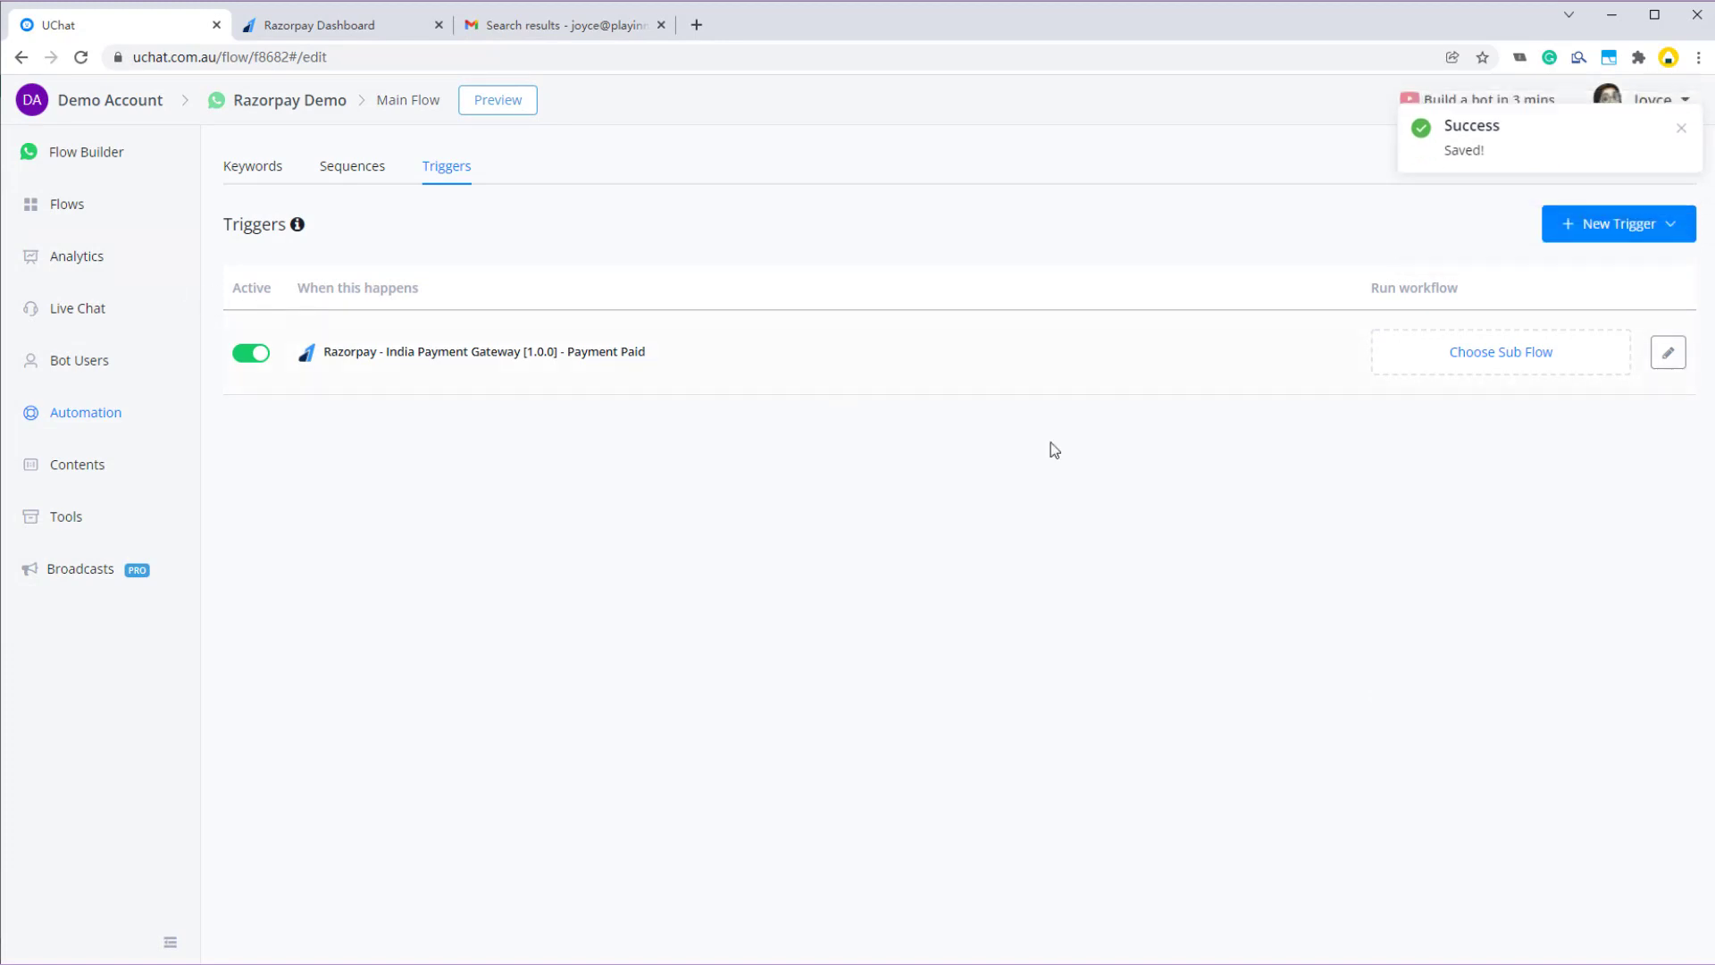
- Have the trigger run a new sub flow named Payment Paid and open it
{"action": "left_click", "coordinate": [1537, 358]}
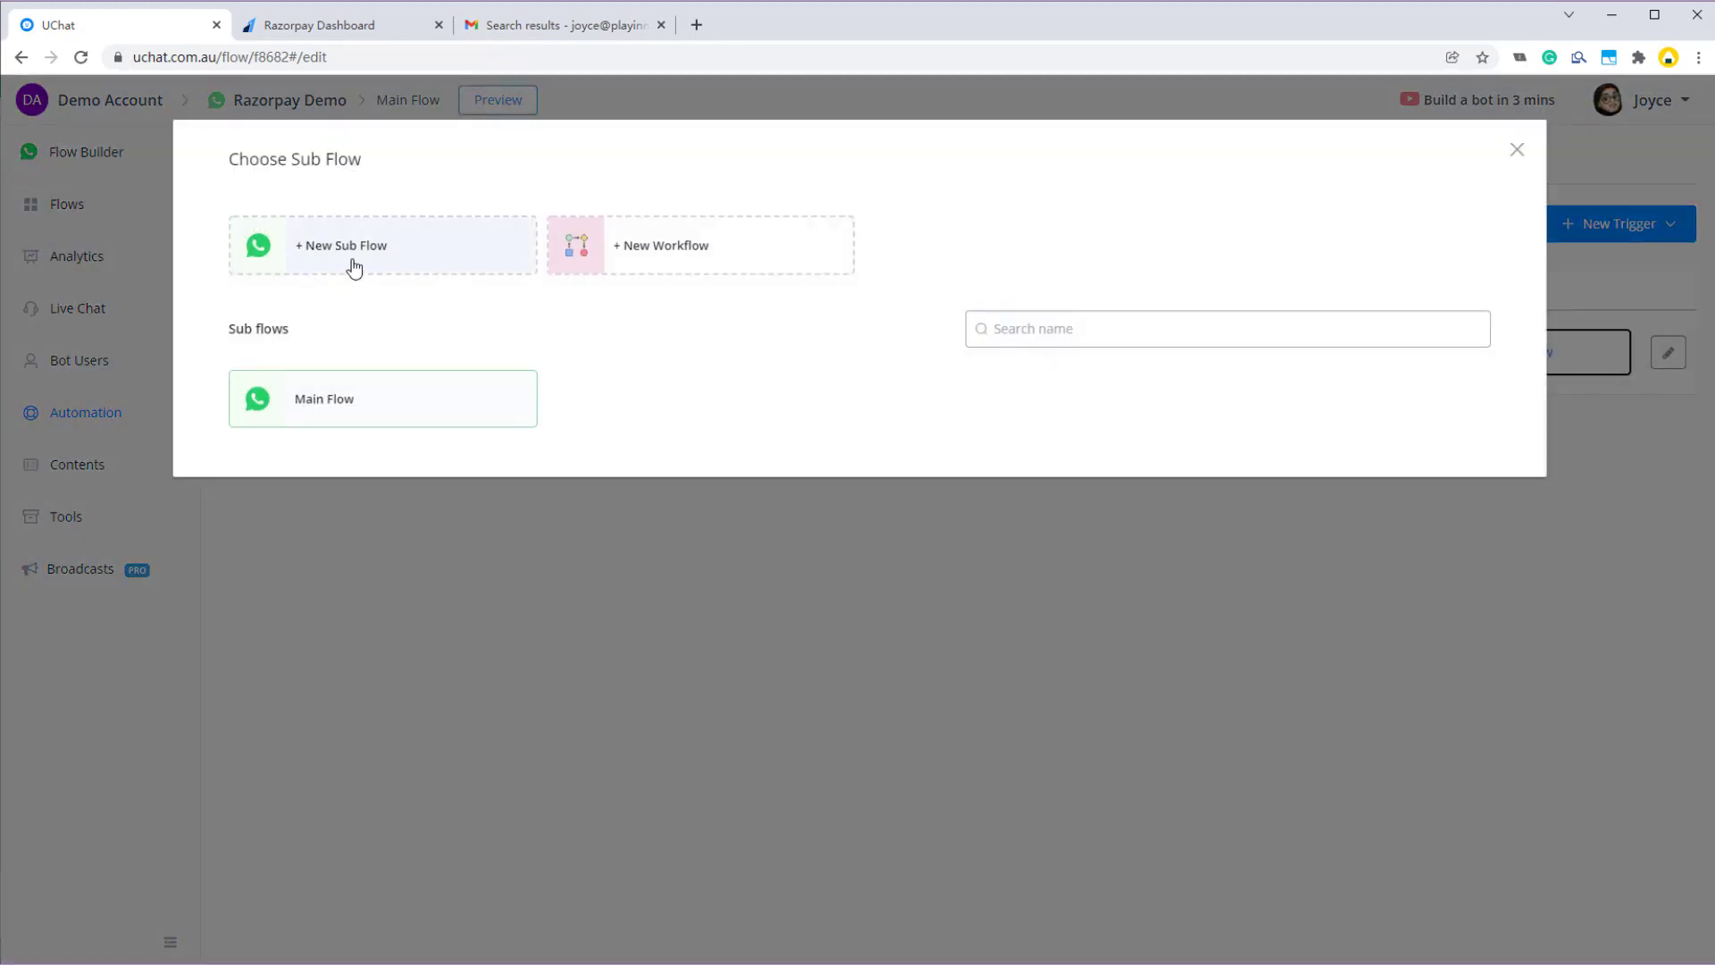
{"action": "left_click", "coordinate": [394, 251]}
{"action": "left_click", "coordinate": [729, 526]}
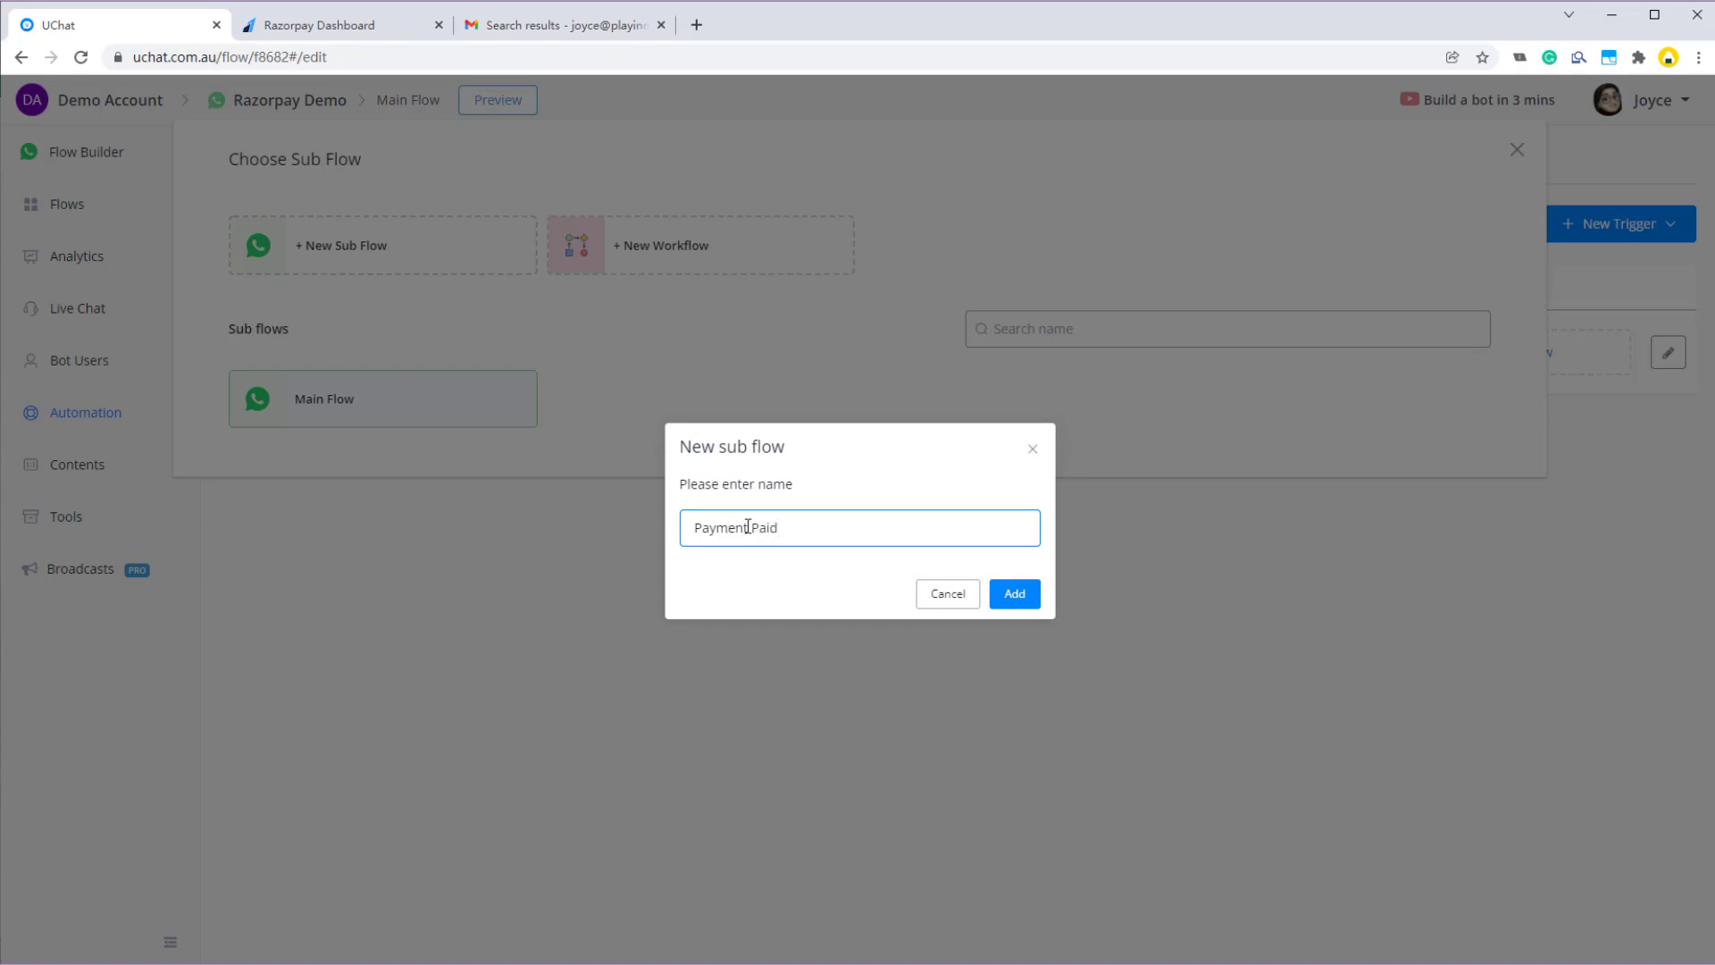
{"action": "left_click", "coordinate": [1015, 593]}
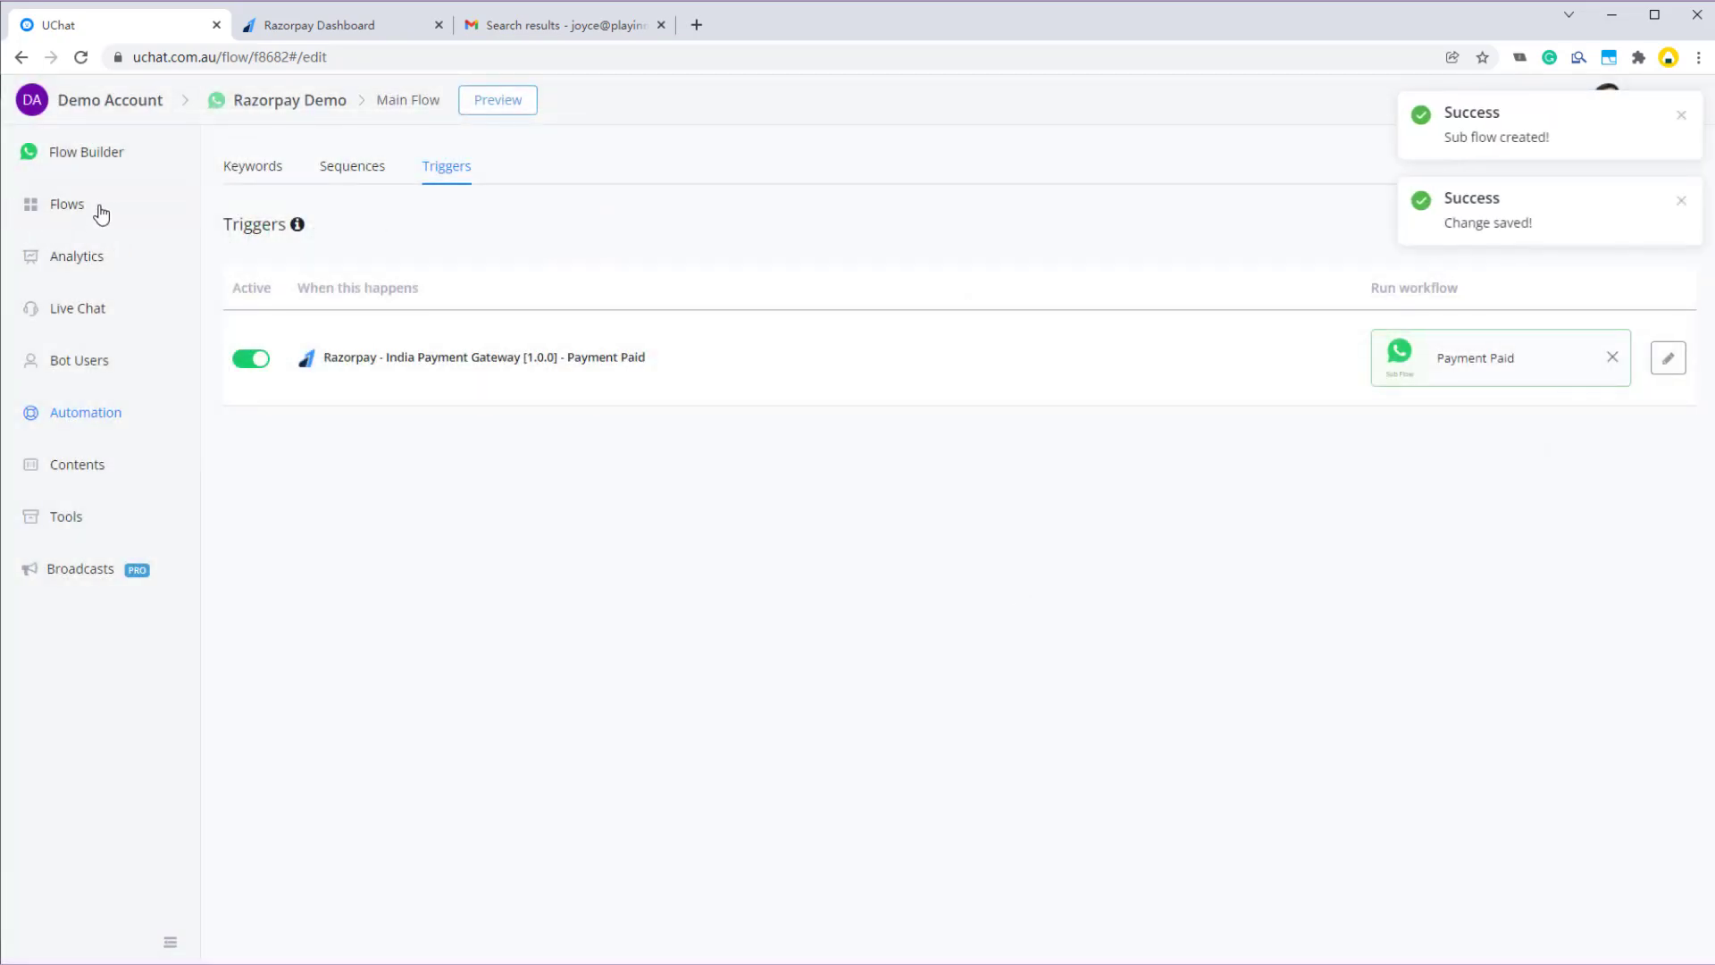
{"action": "left_click", "coordinate": [101, 212]}
{"action": "left_click", "coordinate": [798, 433]}
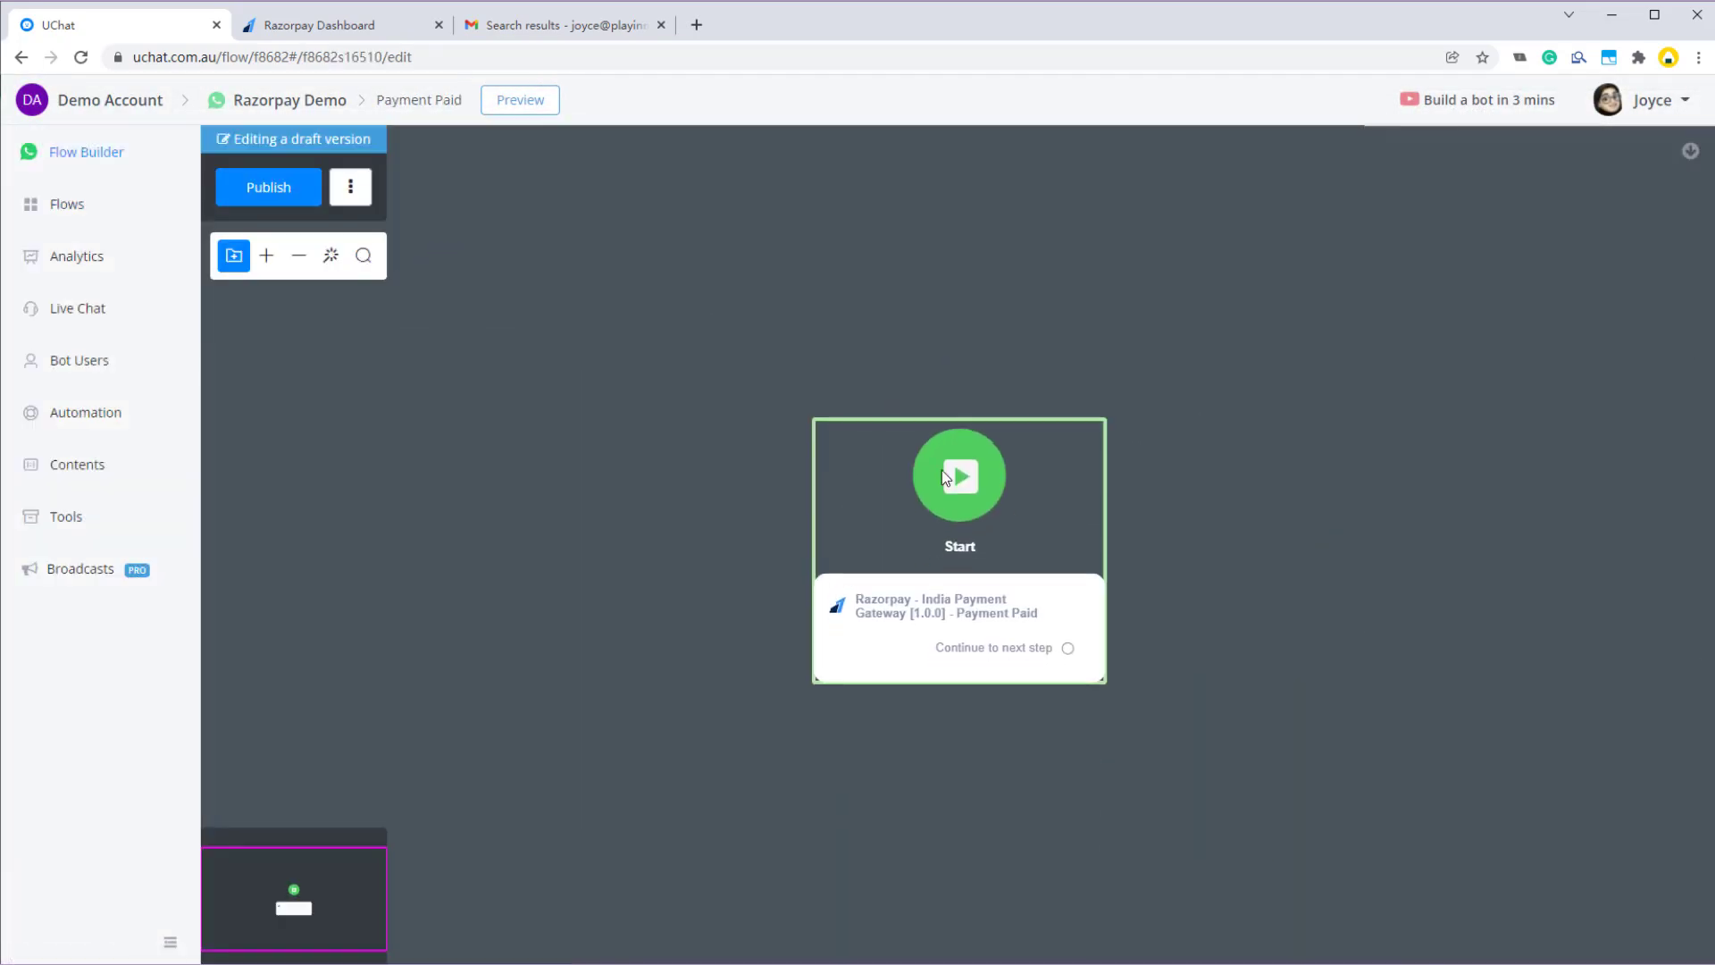
- Add a Condition 'status IS paid' after the trigger, linking its match to an Action step
{"action": "left_click_drag", "start_coordinate": [1254, 696], "coordinate": [956, 696]}
{"action": "left_click_drag", "start_coordinate": [772, 649], "coordinate": [917, 554]}
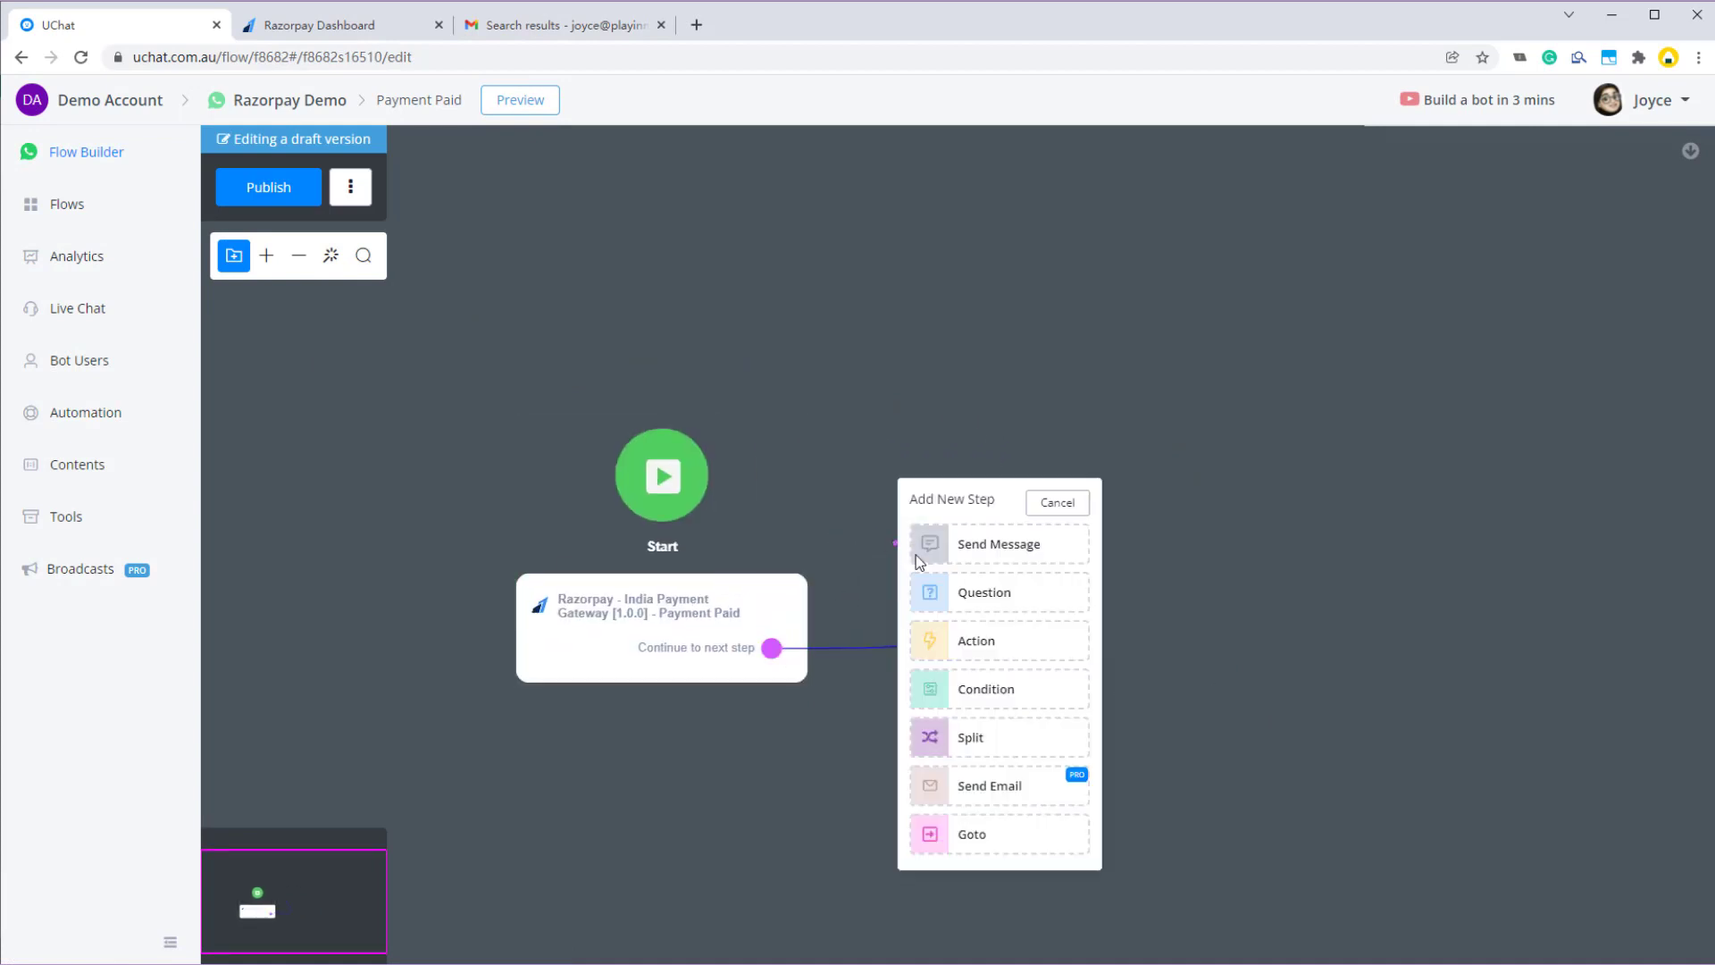
{"action": "left_click", "coordinate": [1020, 696]}
{"action": "left_click", "coordinate": [1508, 357]}
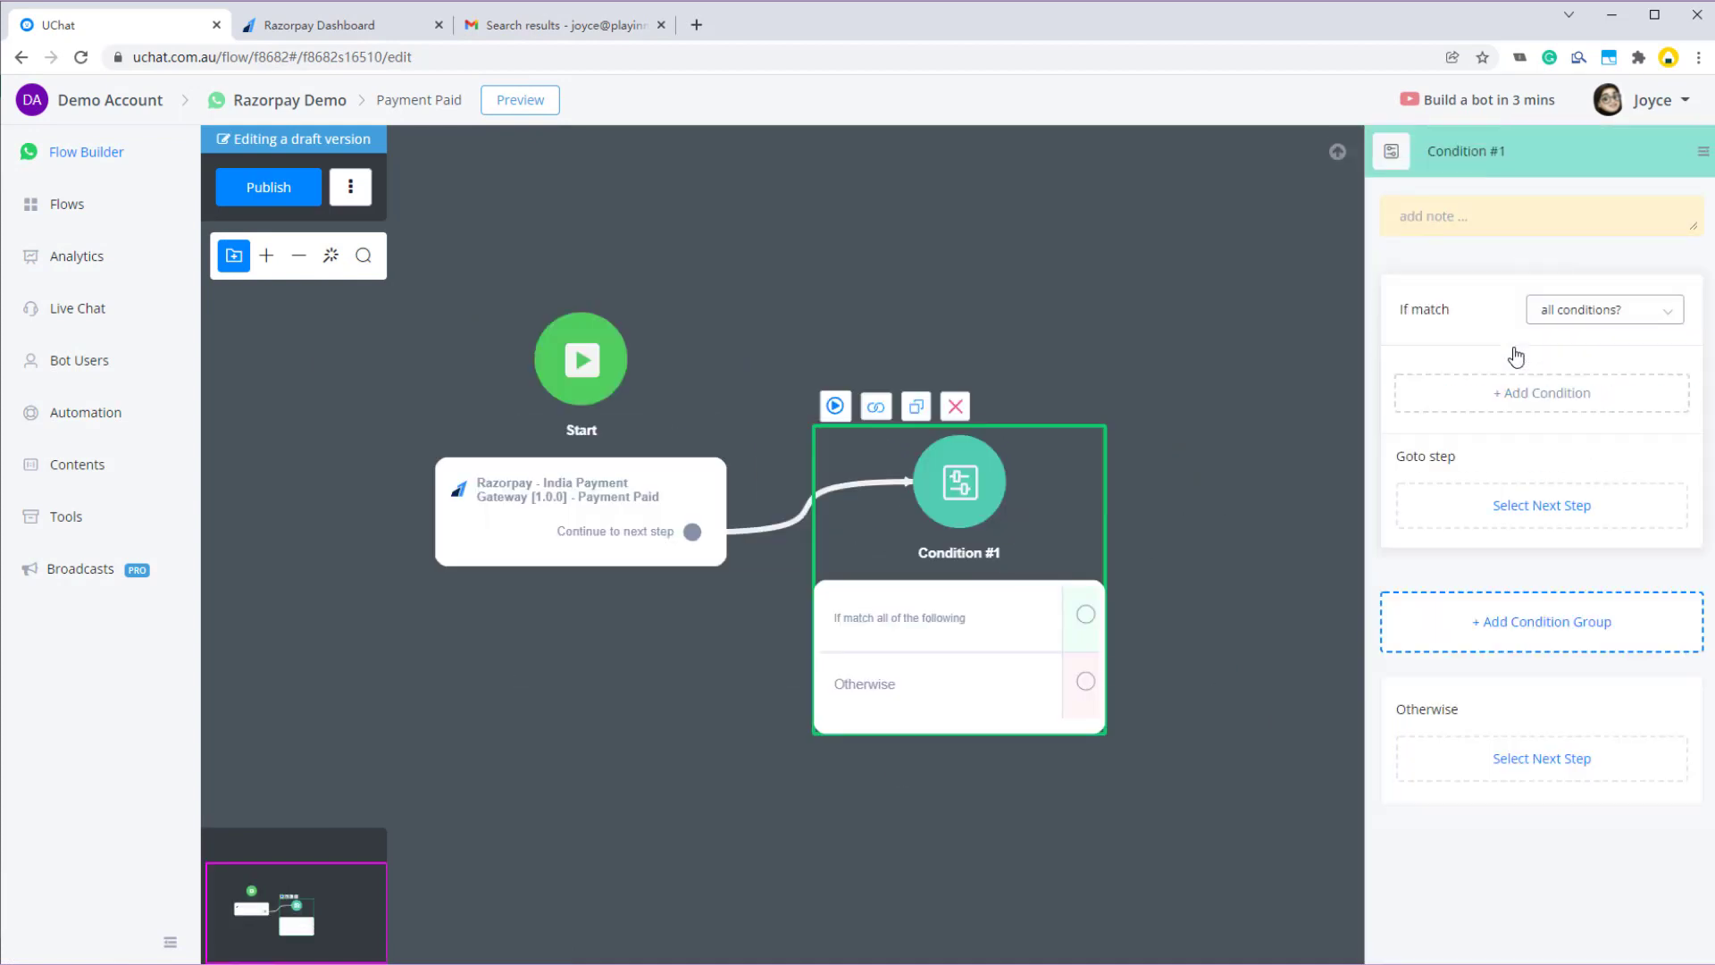
{"action": "left_click", "coordinate": [1551, 393]}
{"action": "left_click", "coordinate": [659, 234]}
{"action": "type", "text": "sta"}
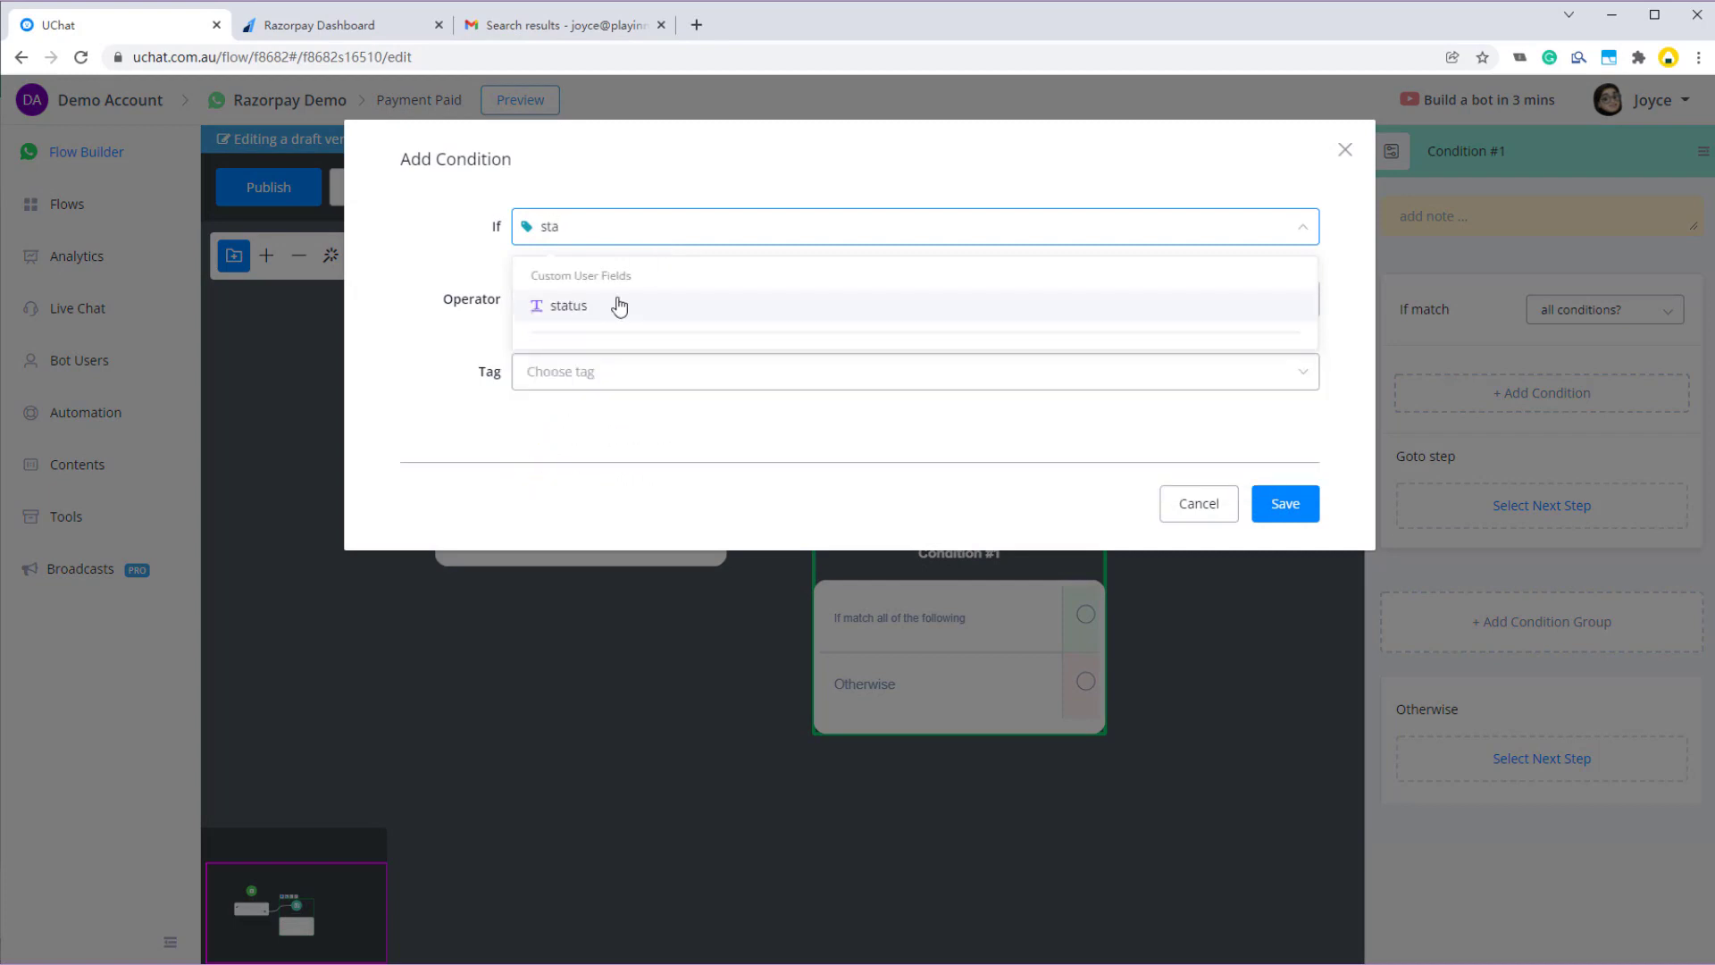
{"action": "left_click", "coordinate": [616, 308]}
{"action": "left_click", "coordinate": [607, 379]}
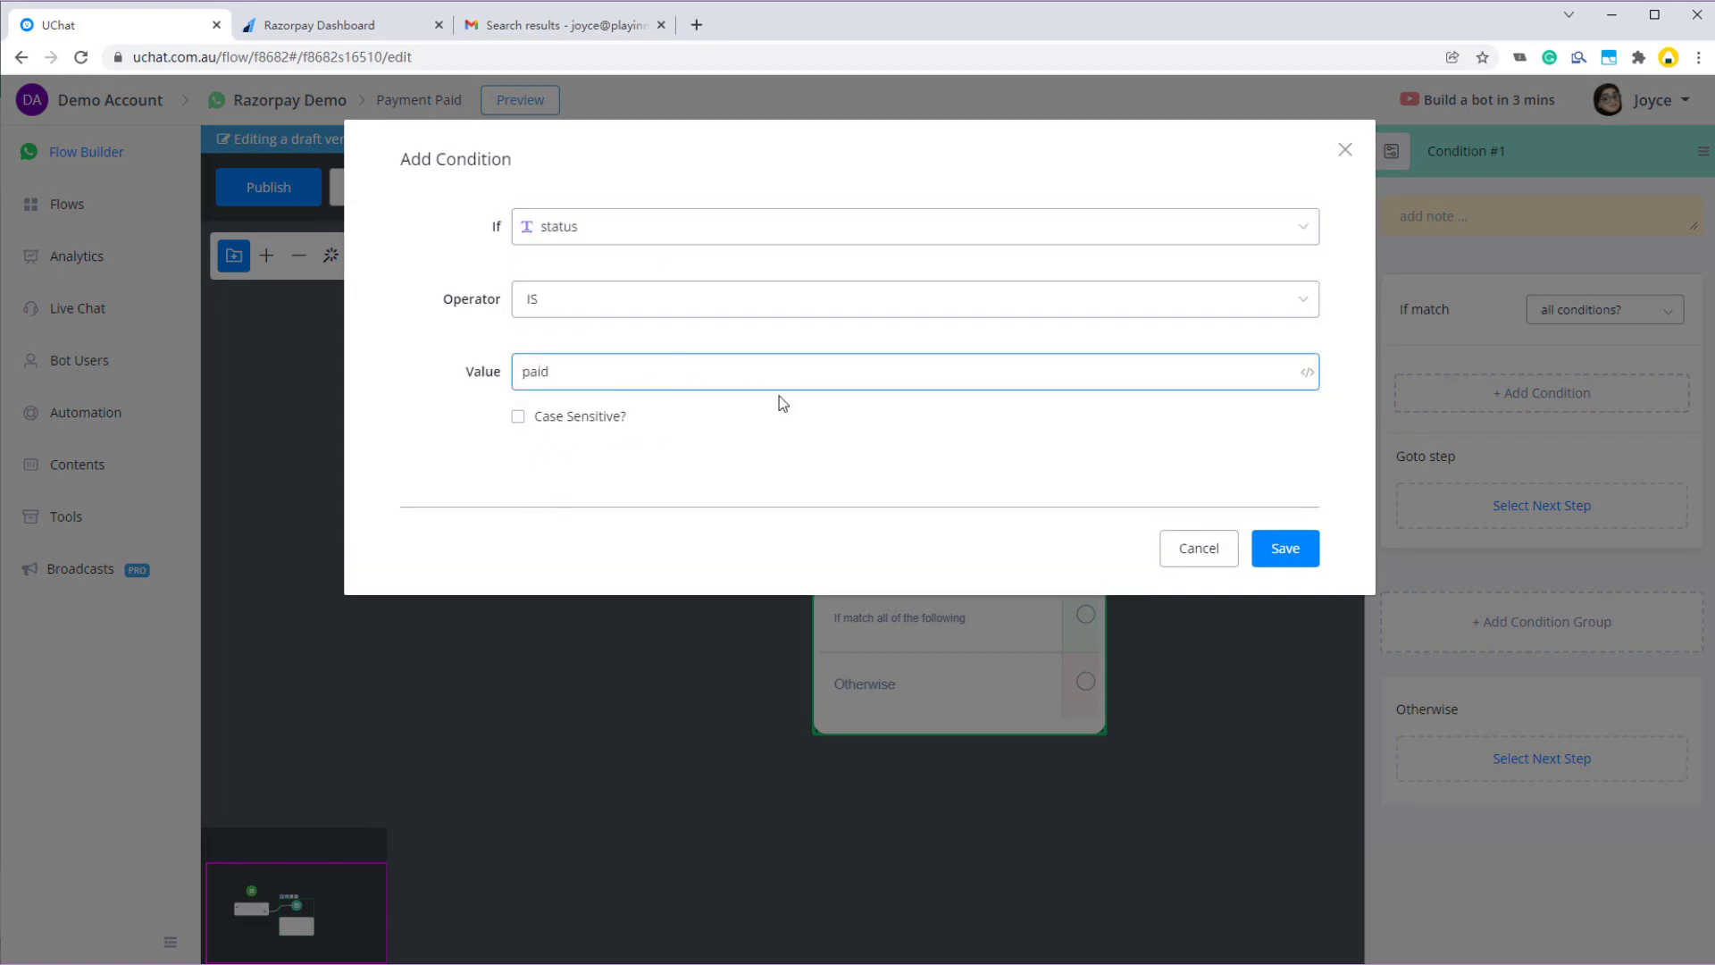
{"action": "type", "text": "paid"}
{"action": "left_click", "coordinate": [1291, 552]}
{"action": "left_click_drag", "start_coordinate": [1091, 659], "coordinate": [925, 482]}
{"action": "left_click", "coordinate": [1033, 652]}
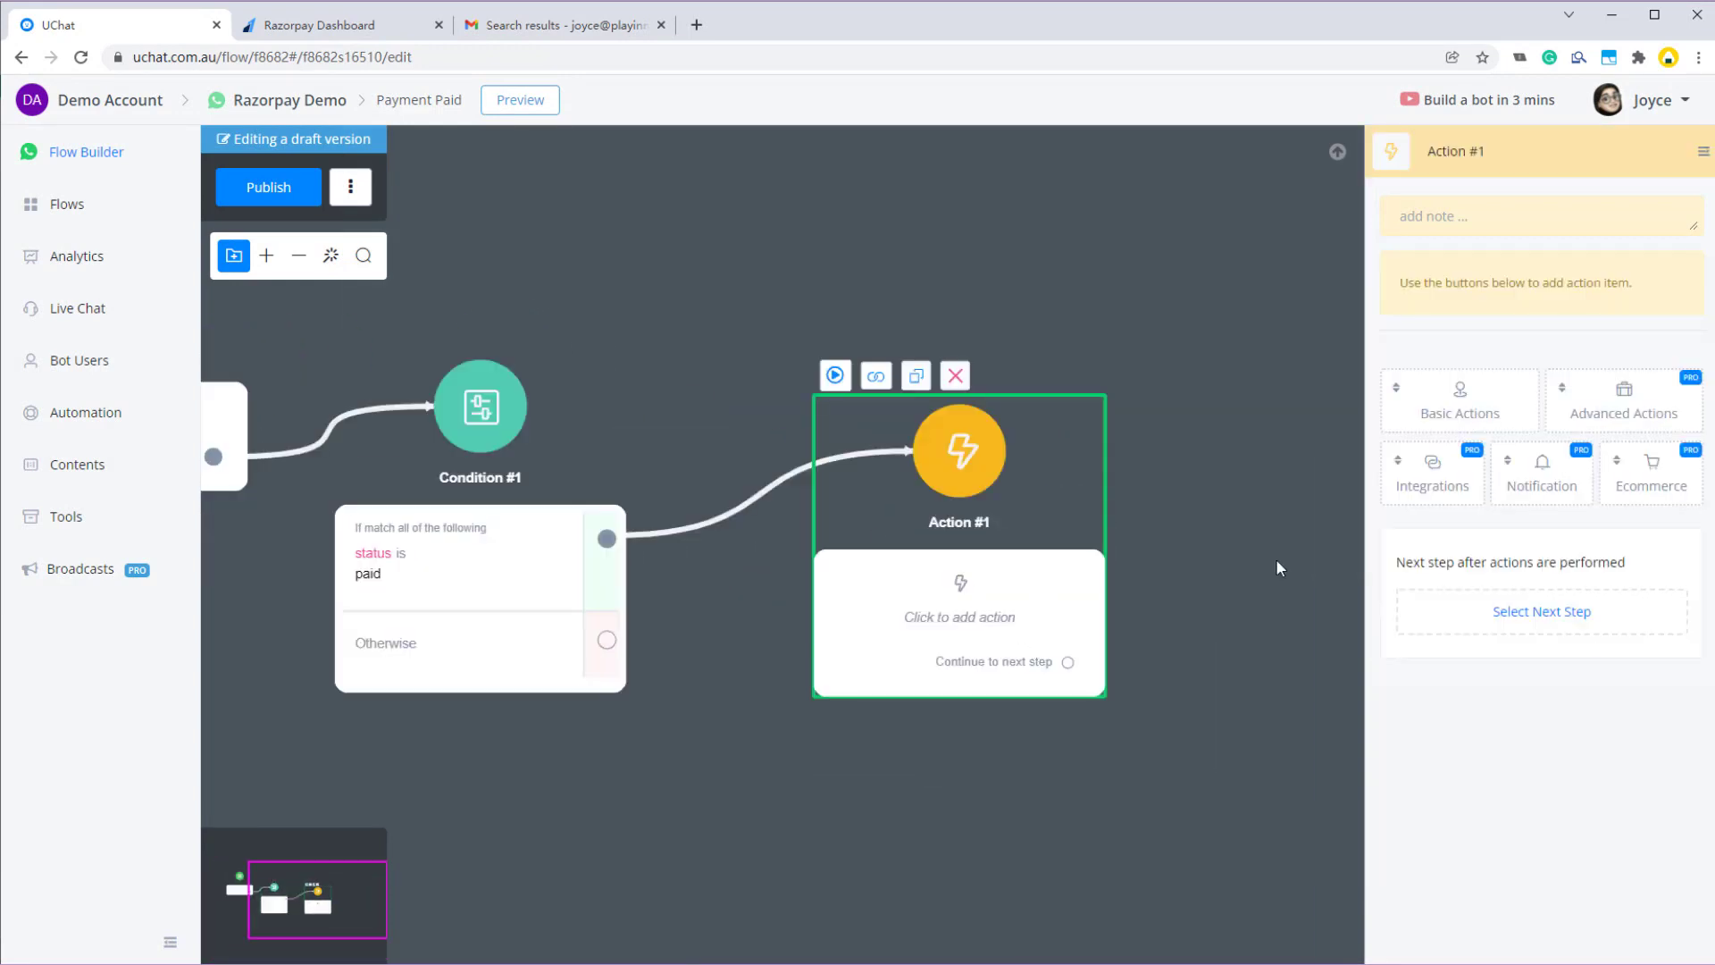
- Set Action #1 to Ecommerce > Mark Cart as Paid
{"action": "left_click", "coordinate": [1669, 482]}
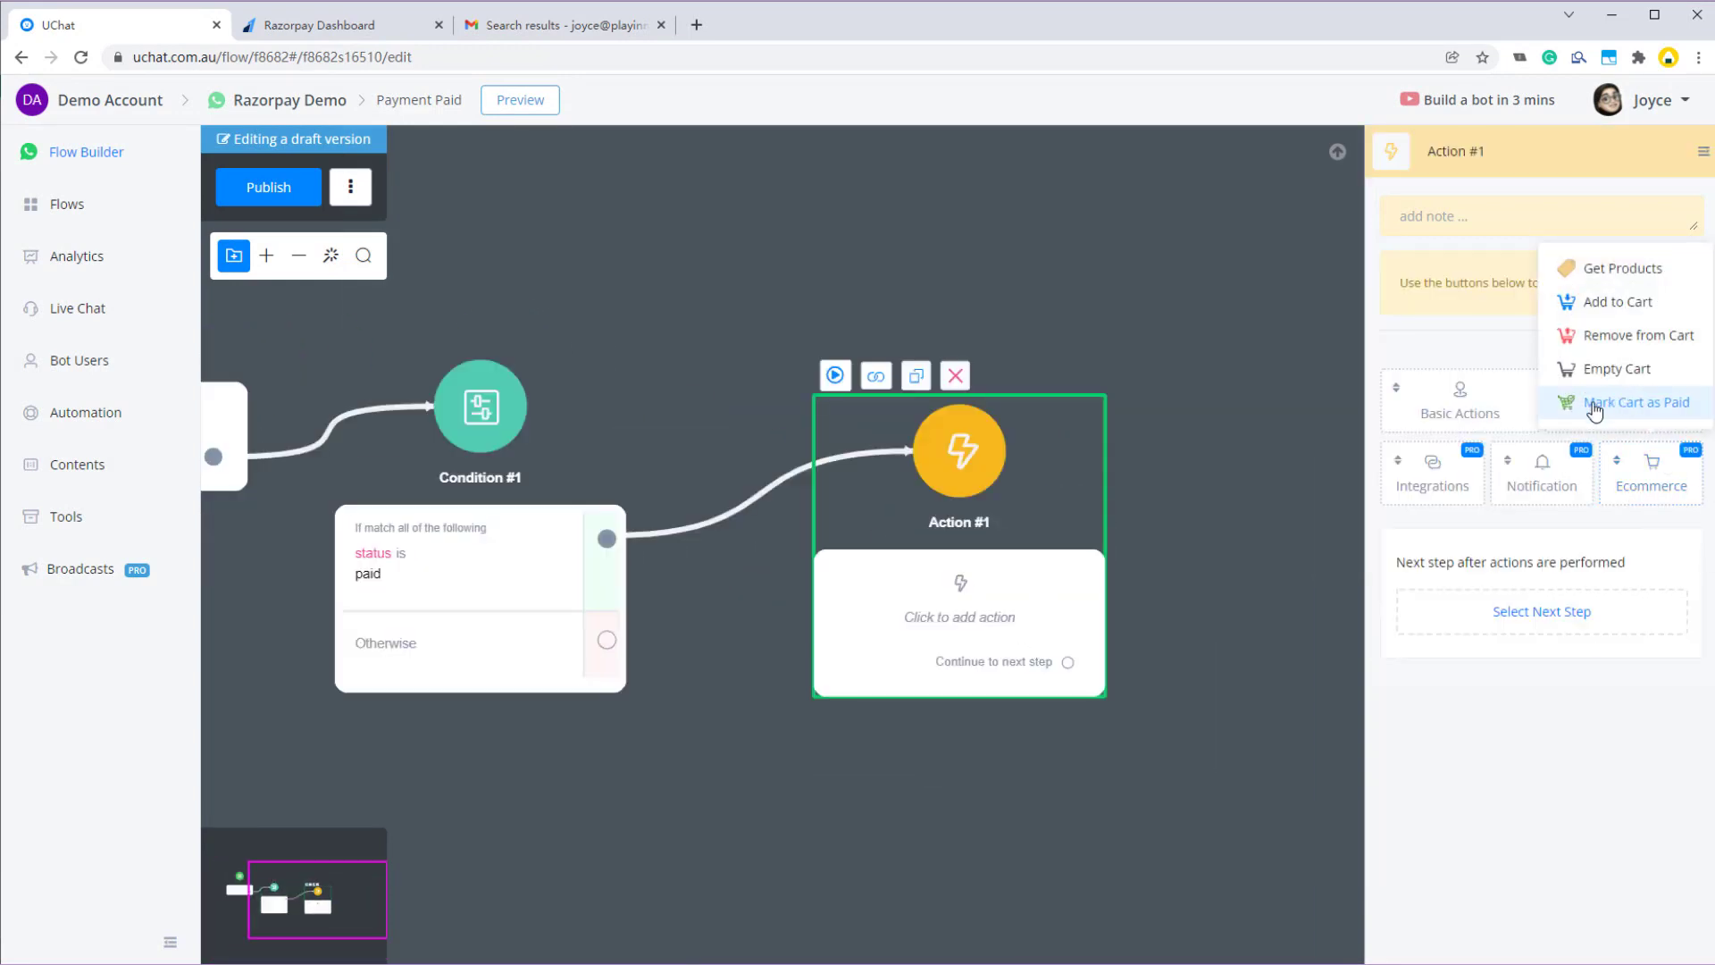
{"action": "left_click", "coordinate": [1642, 404]}
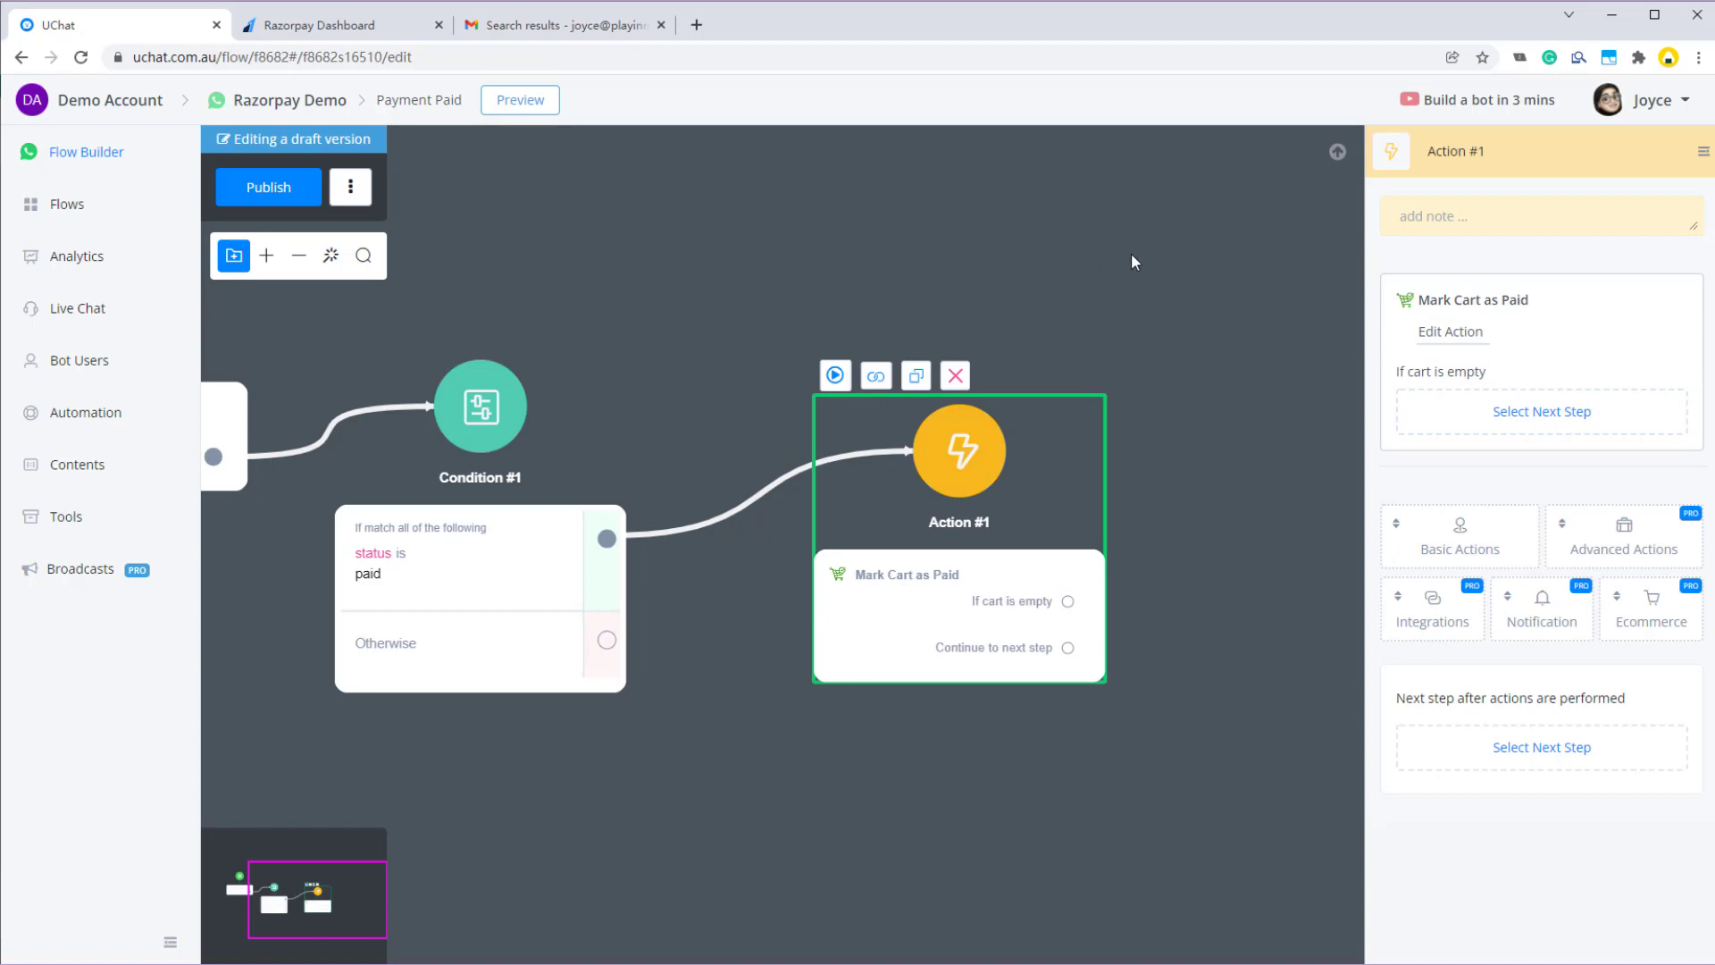
{"action": "left_click", "coordinate": [1468, 340]}
{"action": "scroll", "coordinate": [1238, 536], "scroll_direction": "down", "scroll_amount": 2}
{"action": "scroll", "coordinate": [482, 567], "scroll_direction": "up", "scroll_amount": 2}
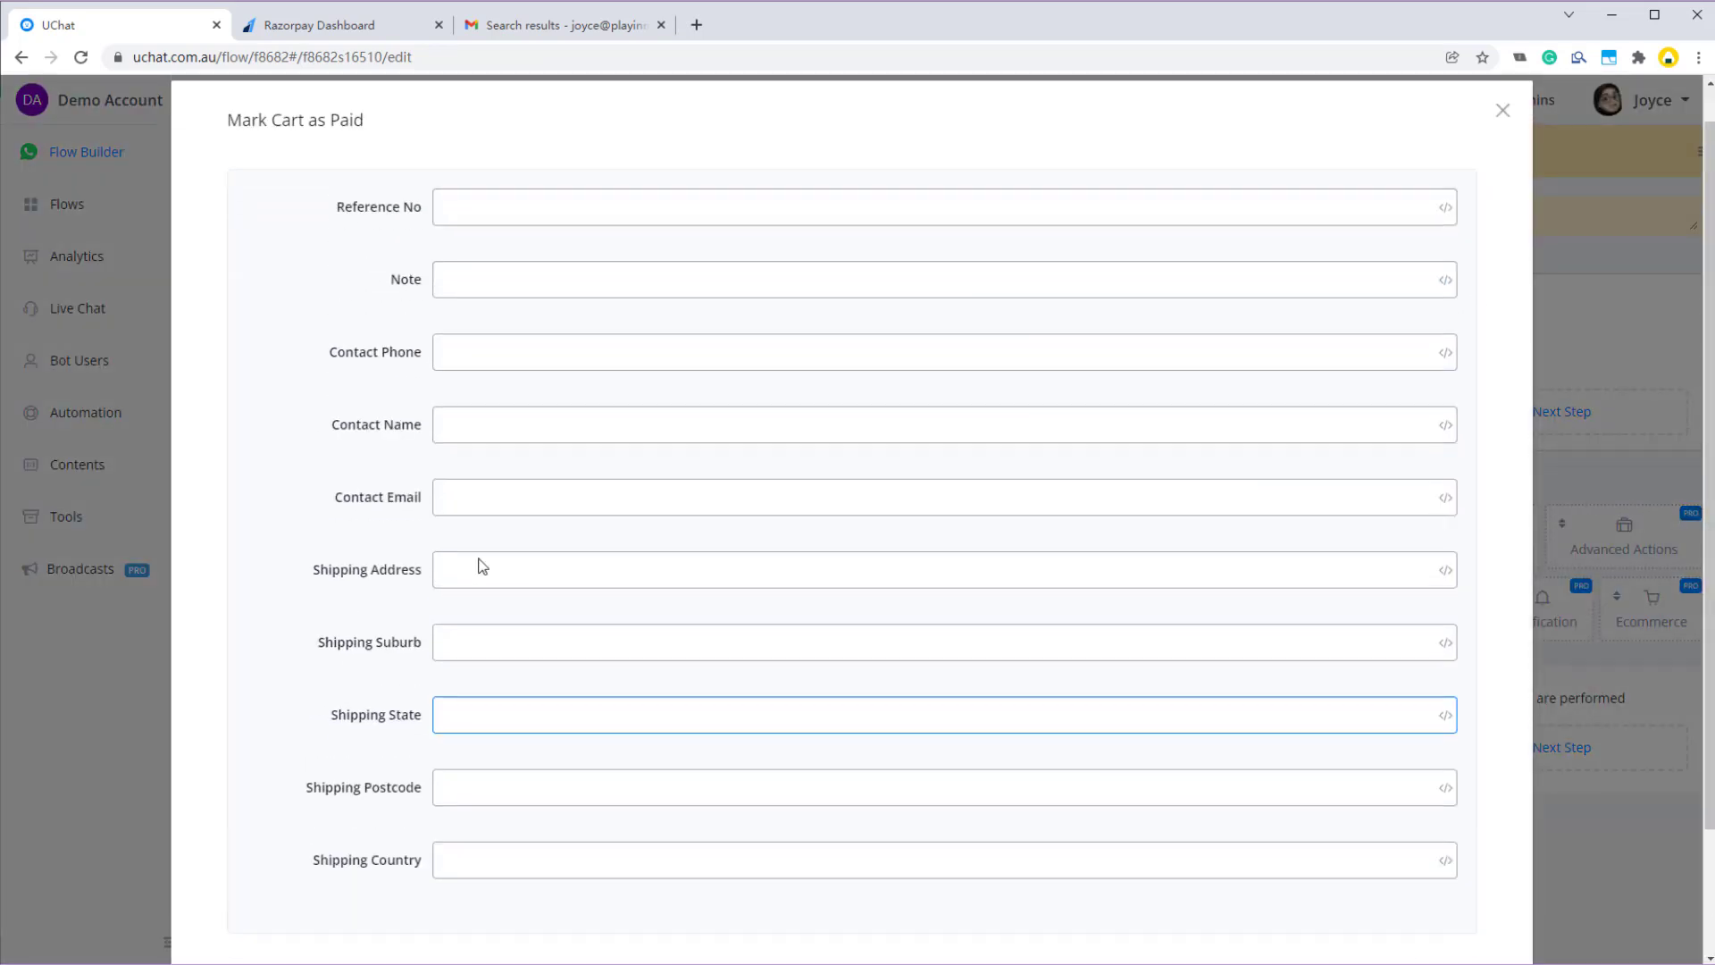
{"action": "scroll", "coordinate": [482, 566], "scroll_direction": "up", "scroll_amount": 1}
{"action": "left_click", "coordinate": [1503, 150]}
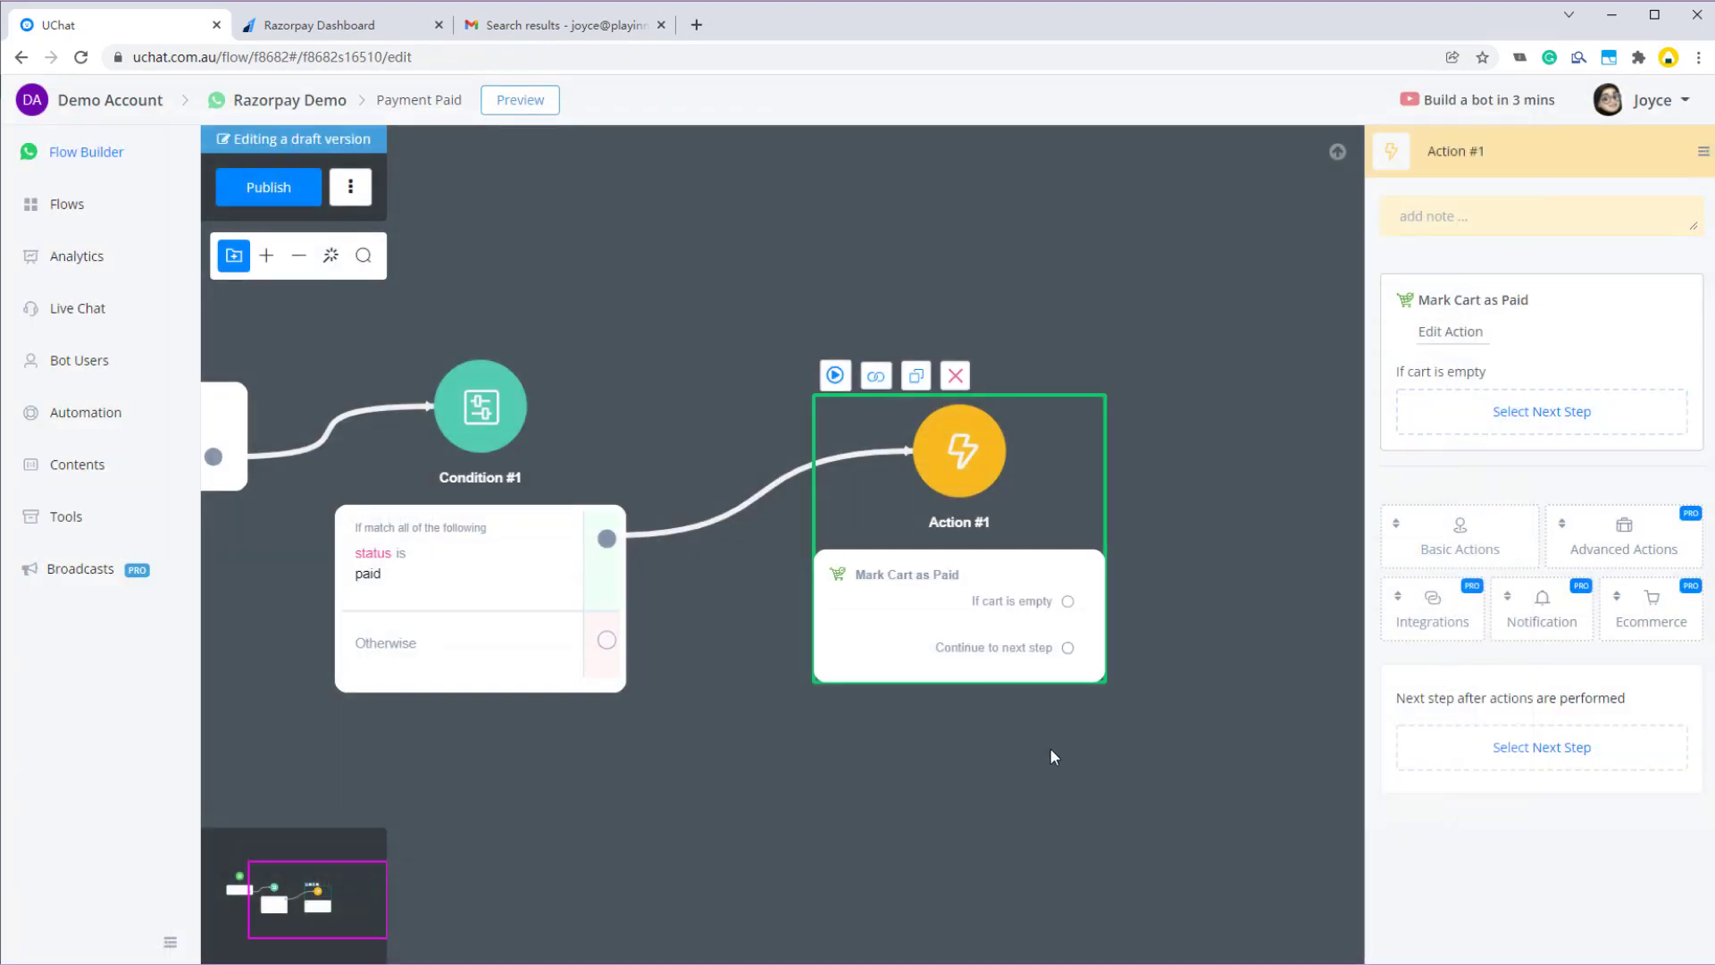
{"action": "scroll", "coordinate": [1051, 756], "scroll_direction": "down", "scroll_amount": 2}
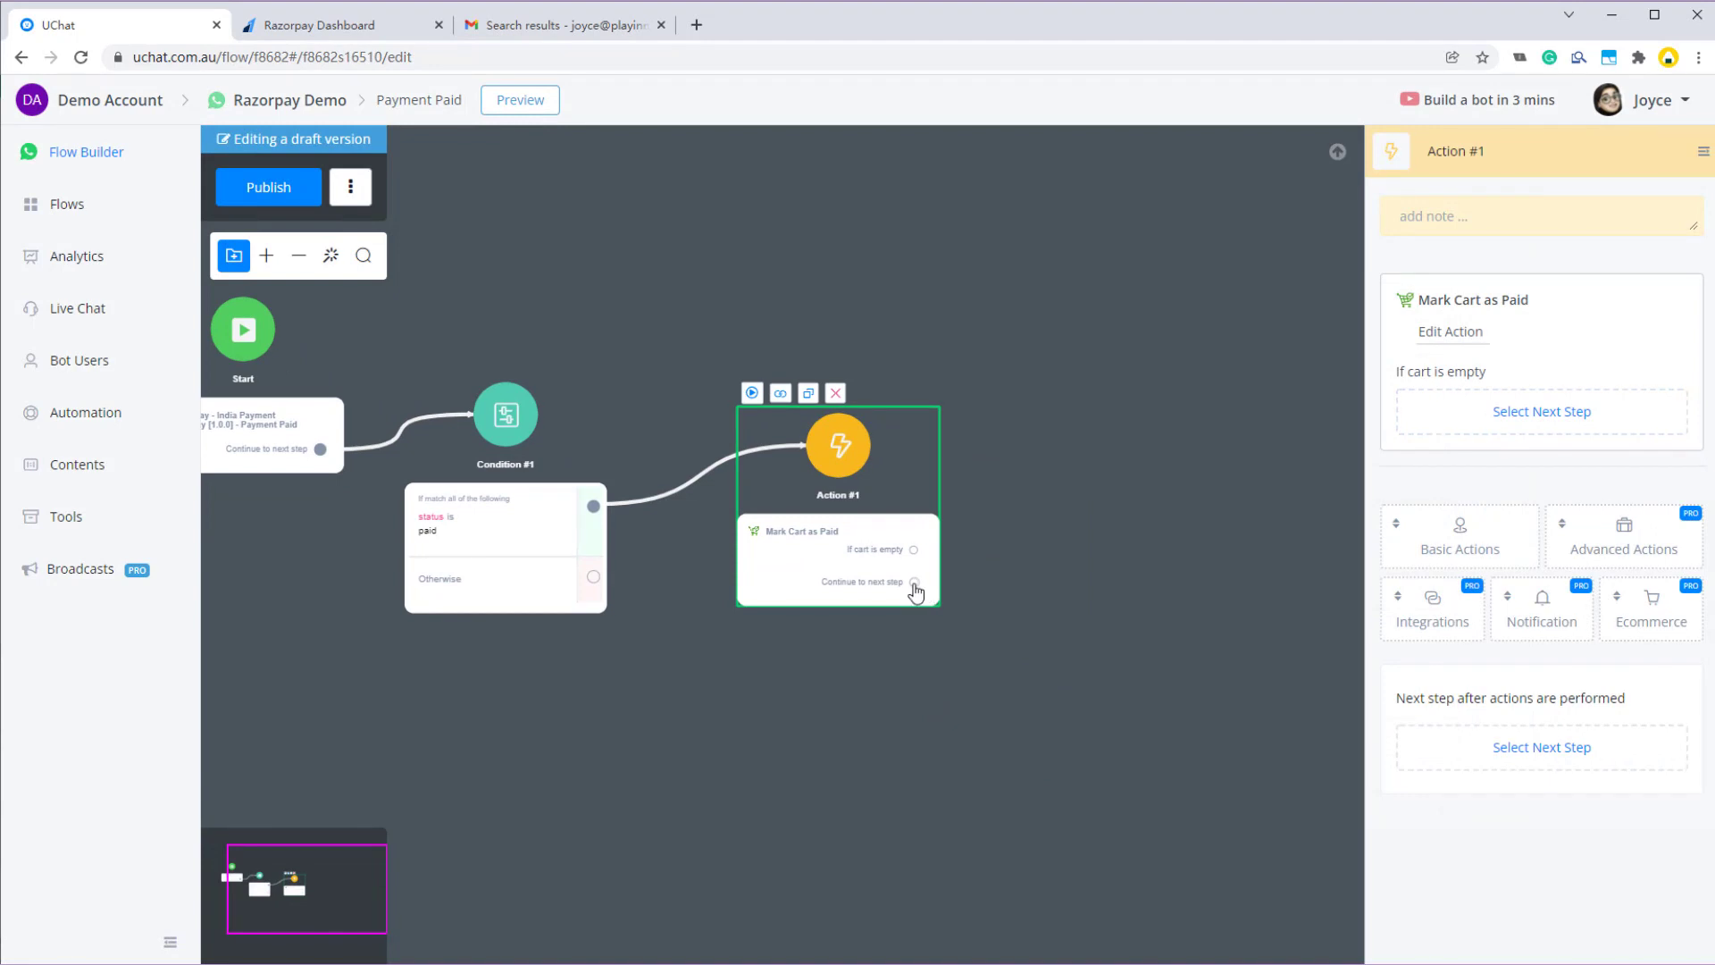
- Add a message 'Thank you for your payment.' after it and publish the sub flow
{"action": "left_click", "coordinate": [914, 583]}
{"action": "left_click", "coordinate": [1113, 524]}
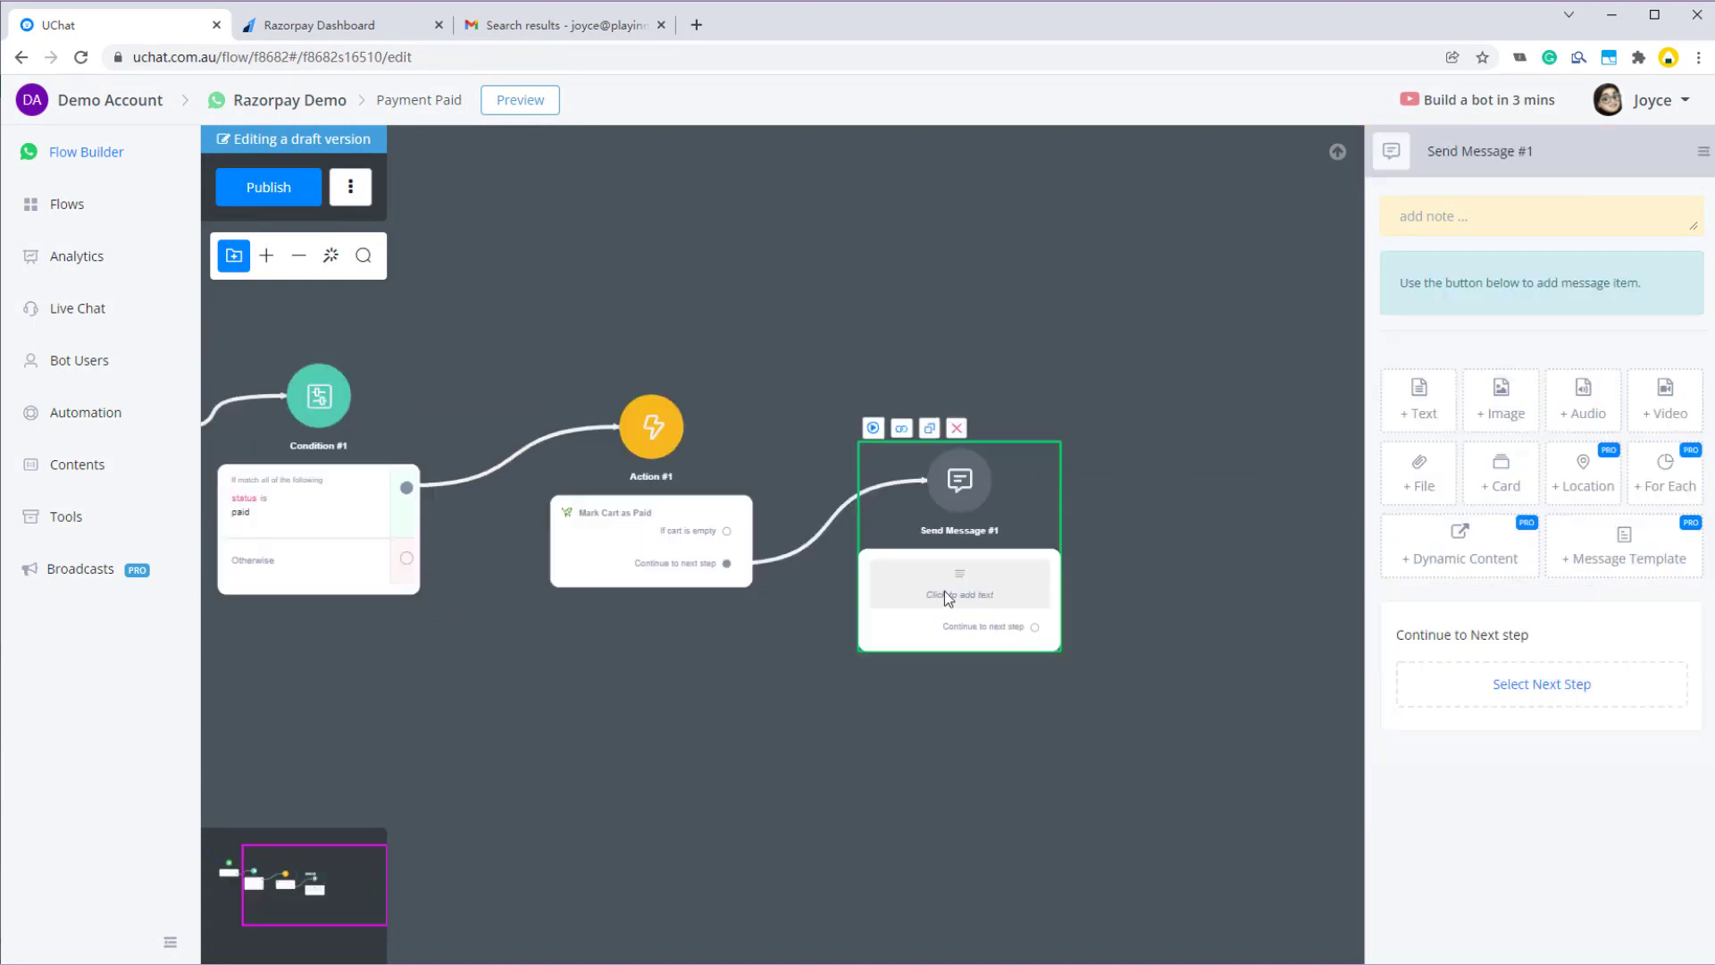
{"action": "left_click", "coordinate": [1419, 402]}
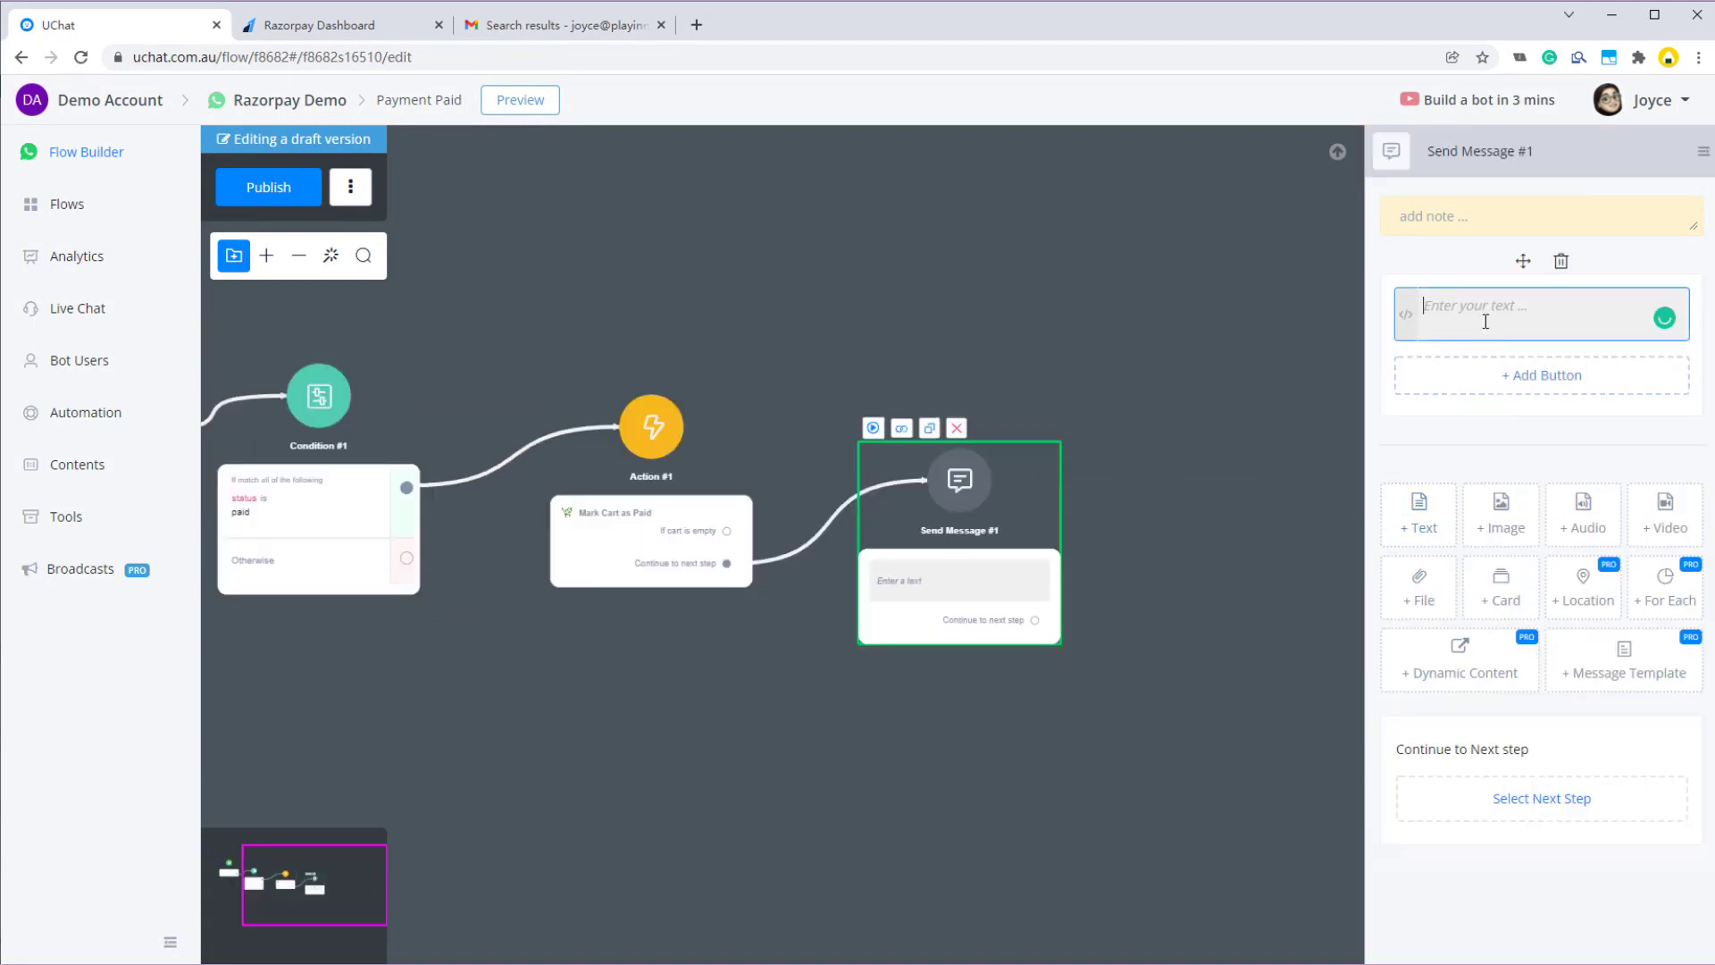
{"action": "type", "text": "Thank you for your payment."}
{"action": "left_click", "coordinate": [278, 188]}
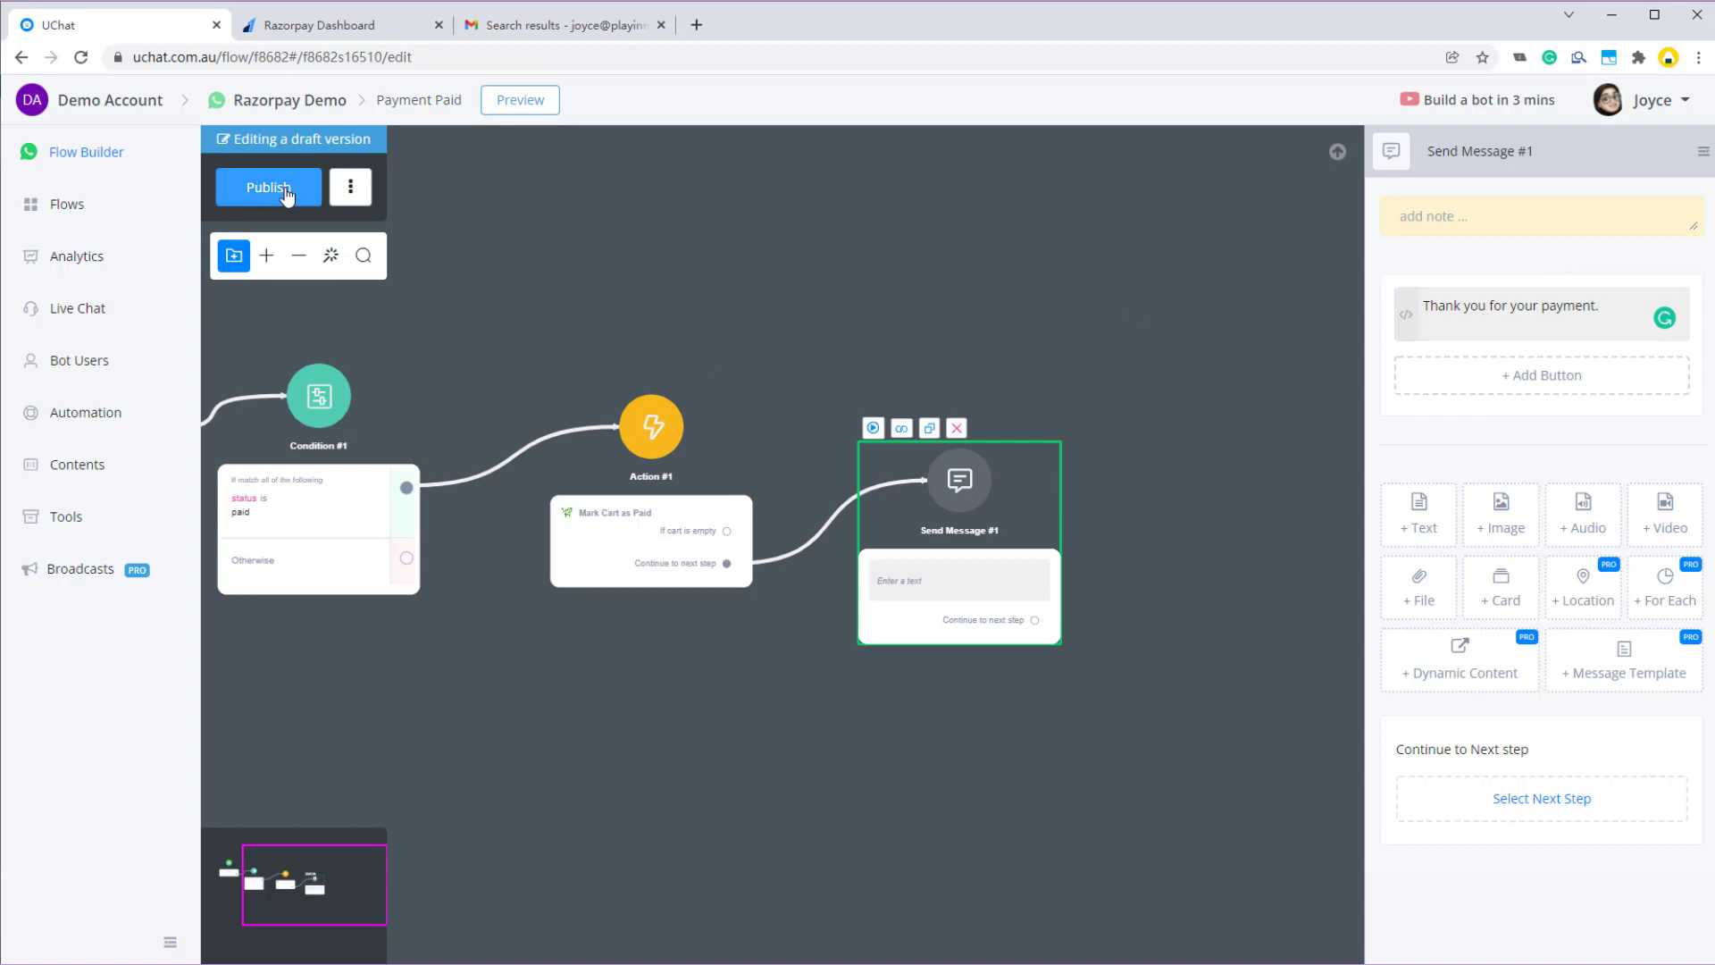
{"action": "scroll", "coordinate": [565, 294], "scroll_direction": "down", "scroll_amount": 1}
{"action": "left_click_drag", "start_coordinate": [566, 295], "coordinate": [827, 355]}
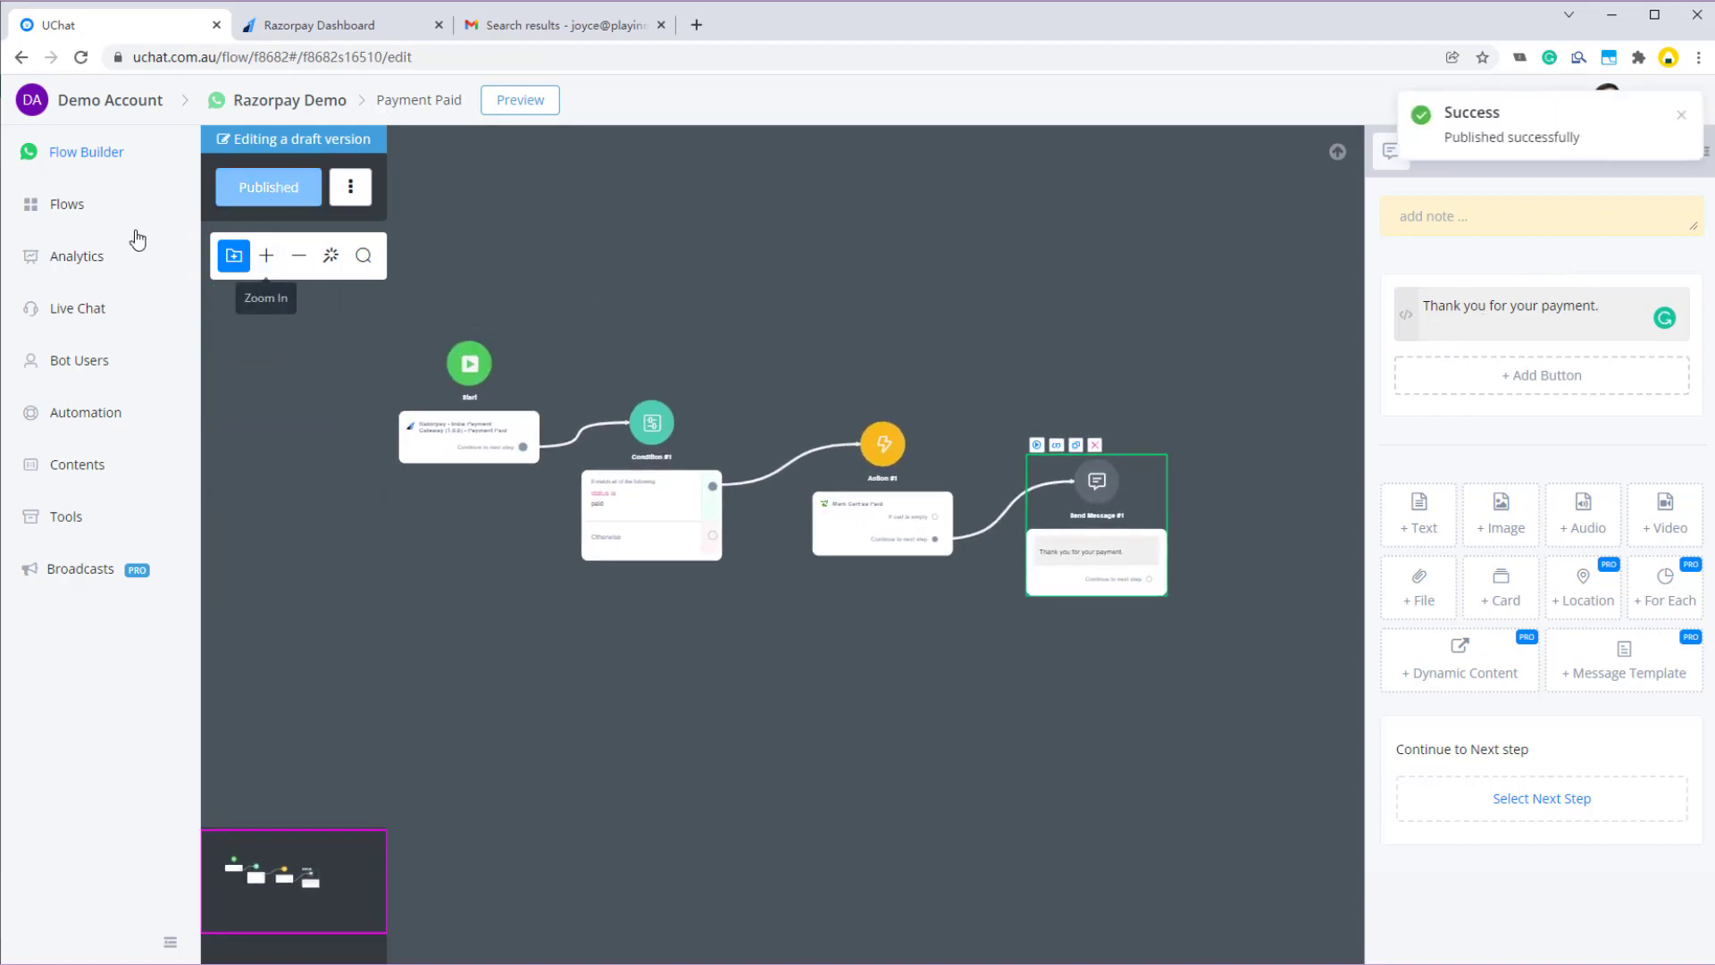
- Auto-arrange the steps of the Payment Paid flow in the editor
{"action": "left_click", "coordinate": [333, 259]}
{"action": "left_click", "coordinate": [20, 208]}
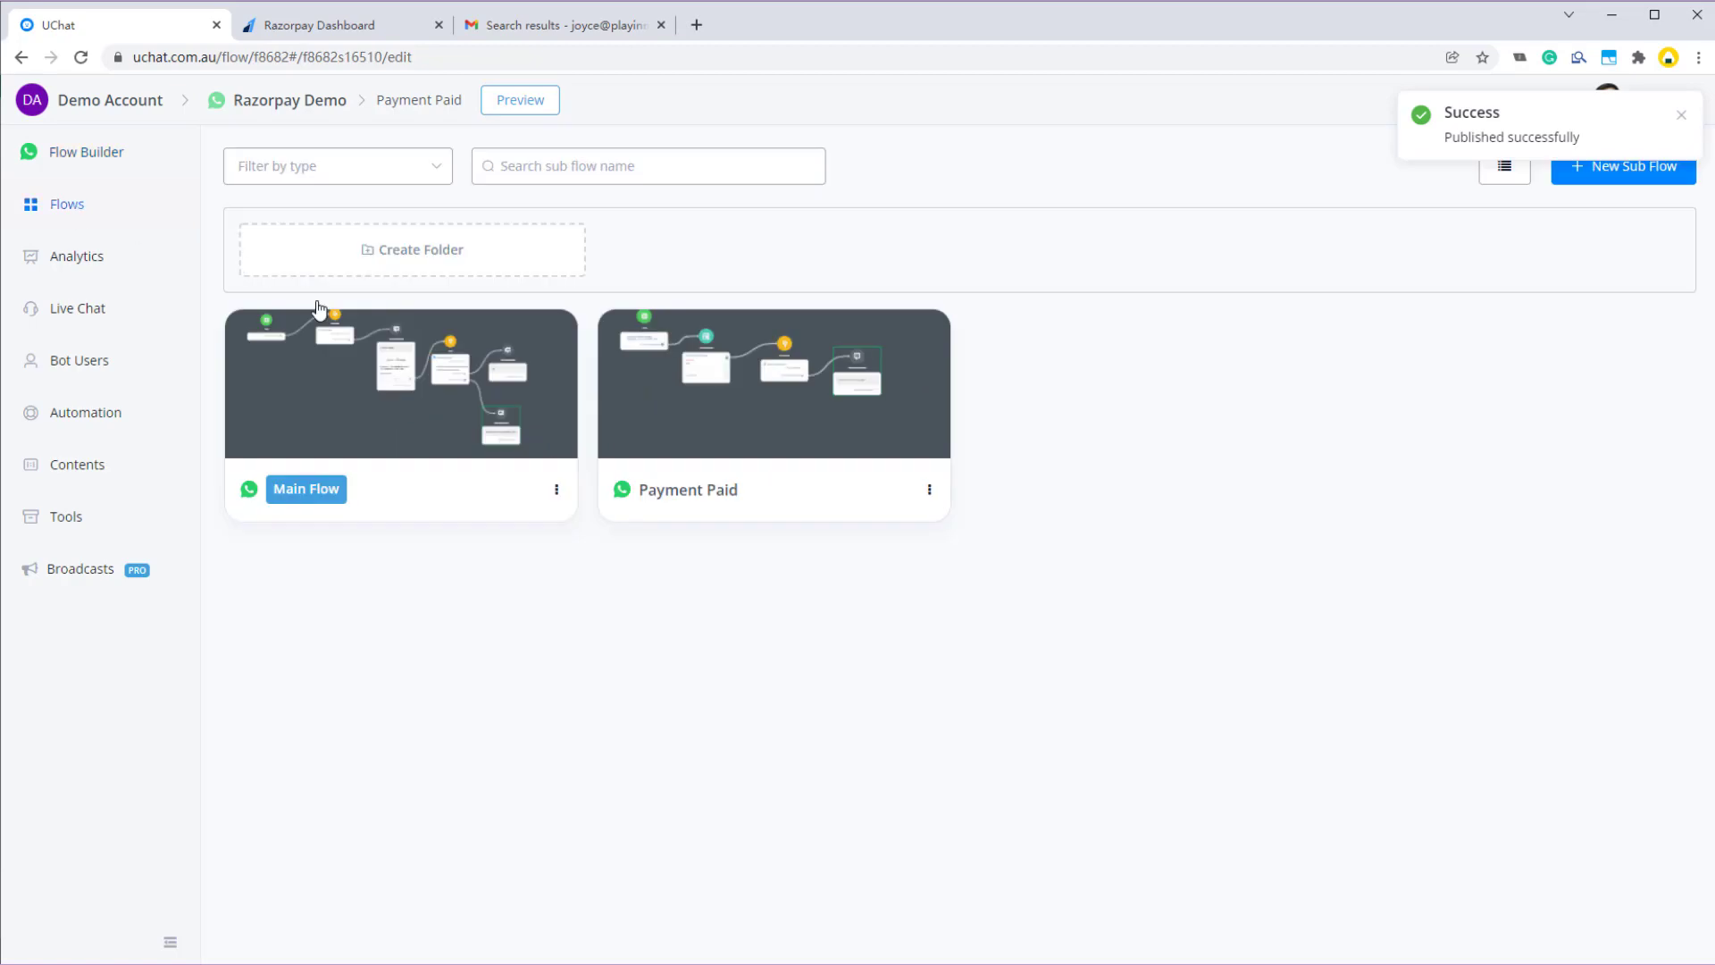
{"action": "left_click", "coordinate": [93, 163]}
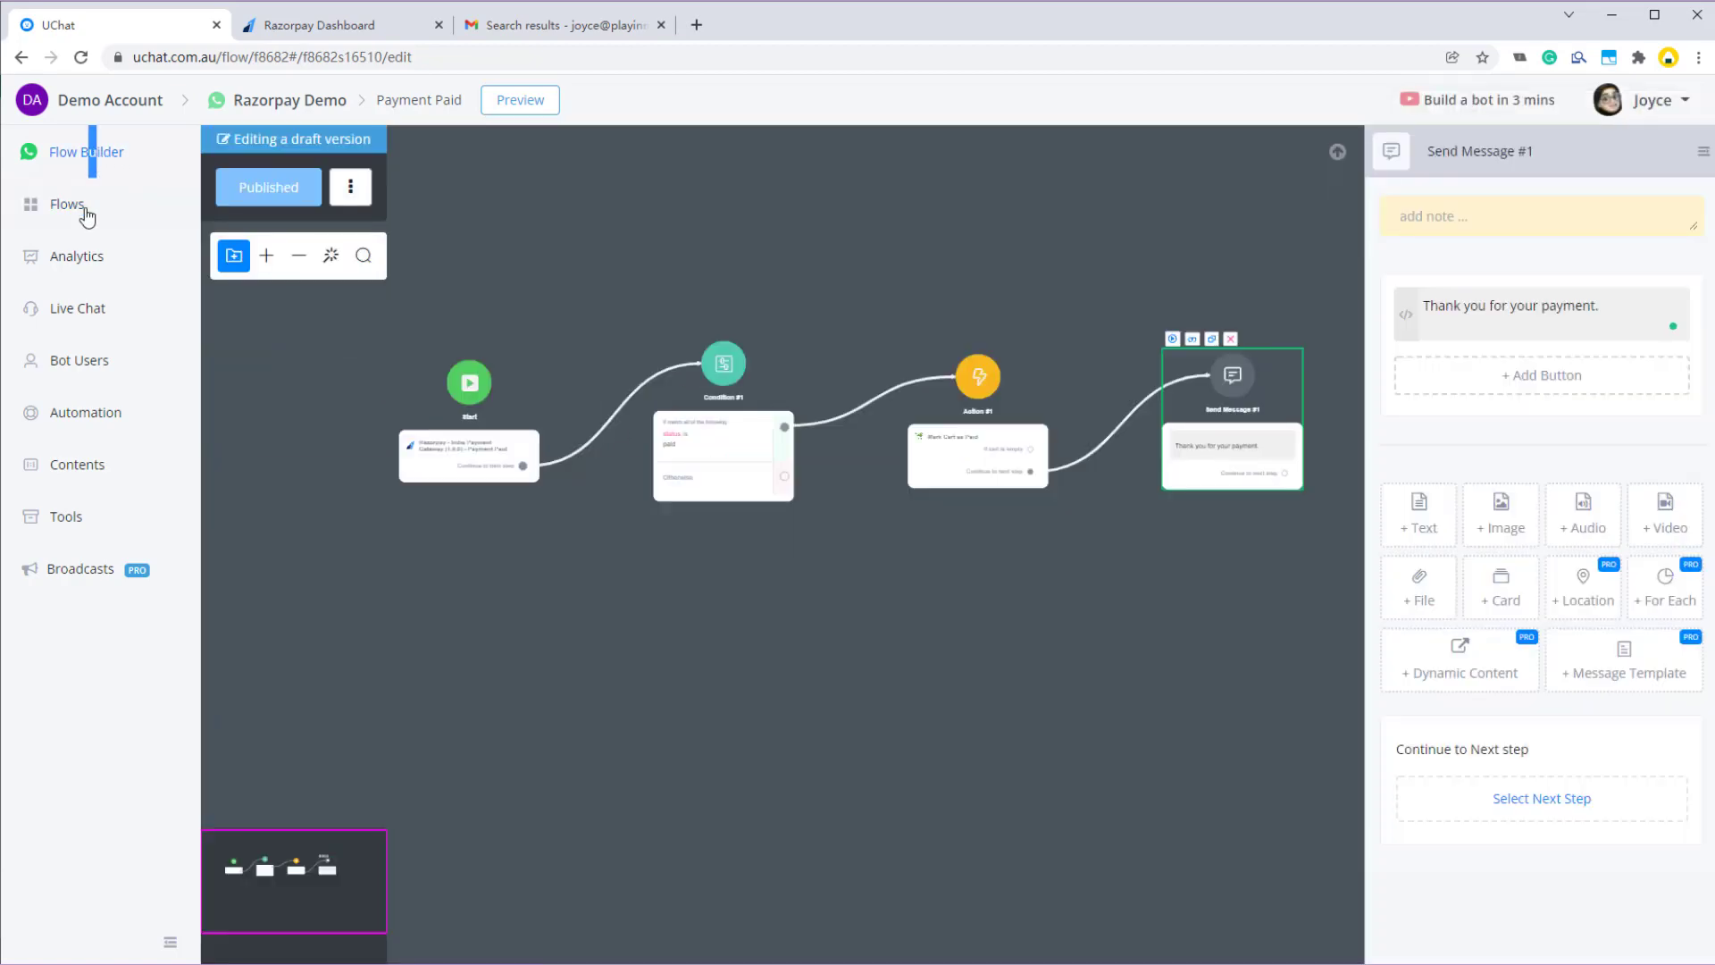
- Republish the Main Flow and launch its preview in WhatsApp via 360dialog Sandbox
{"action": "left_click", "coordinate": [84, 204]}
{"action": "left_click", "coordinate": [420, 411]}
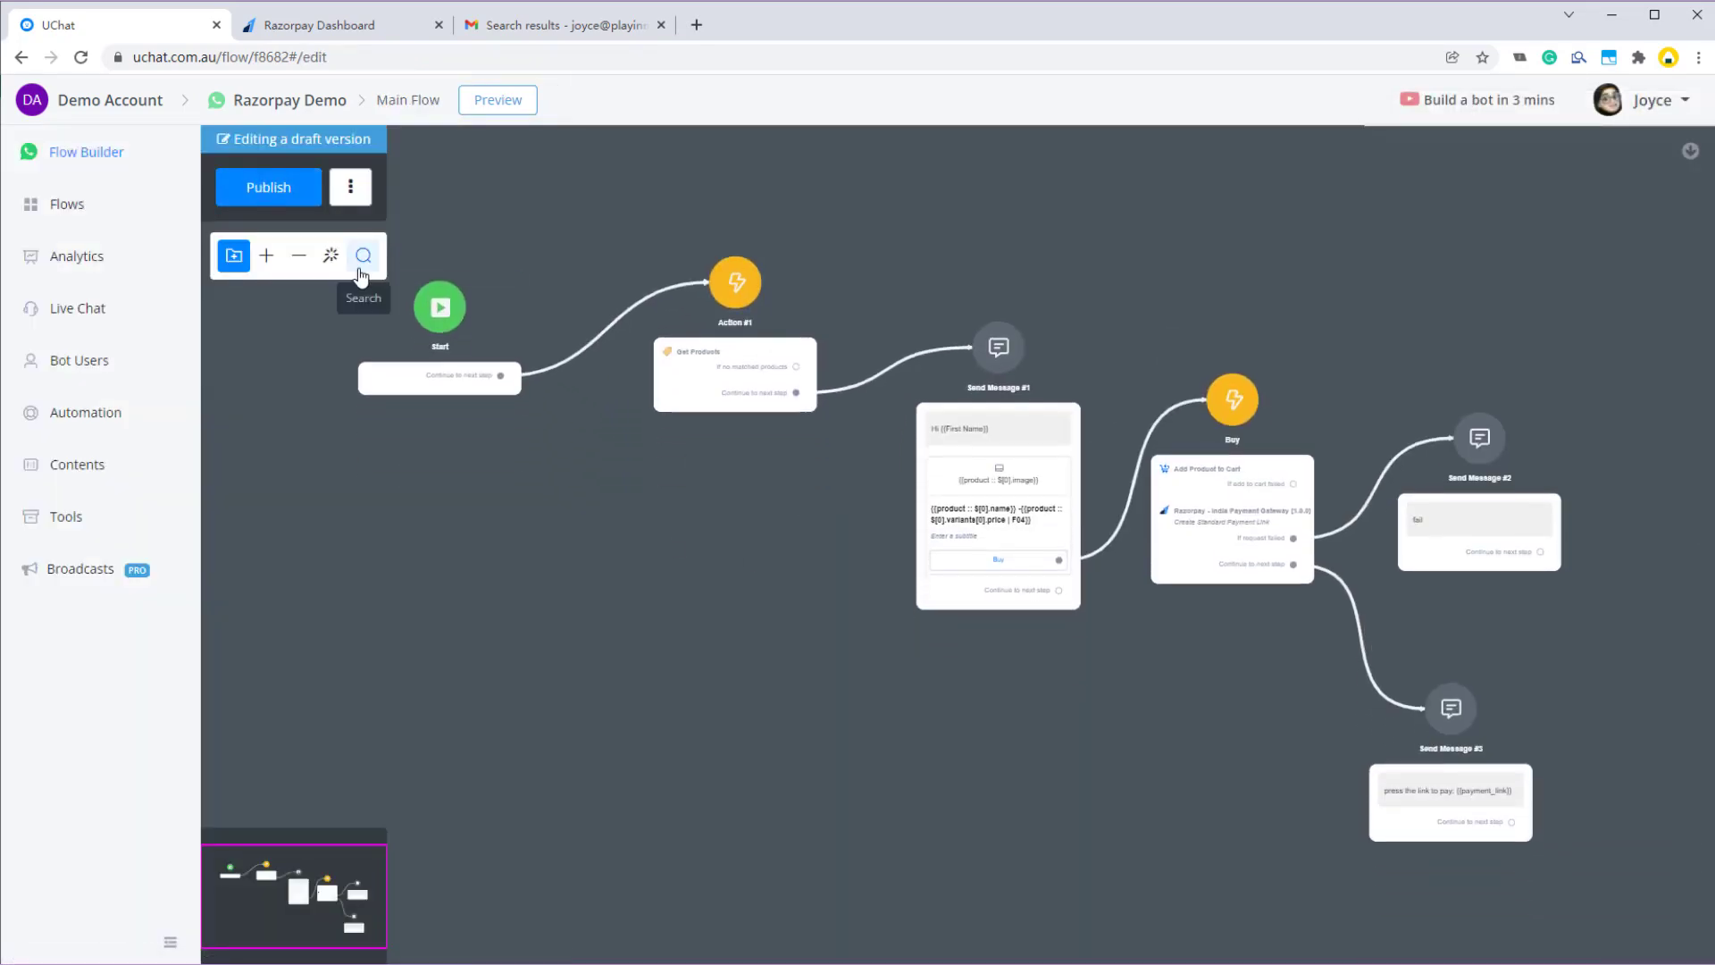
{"action": "left_click", "coordinate": [330, 257]}
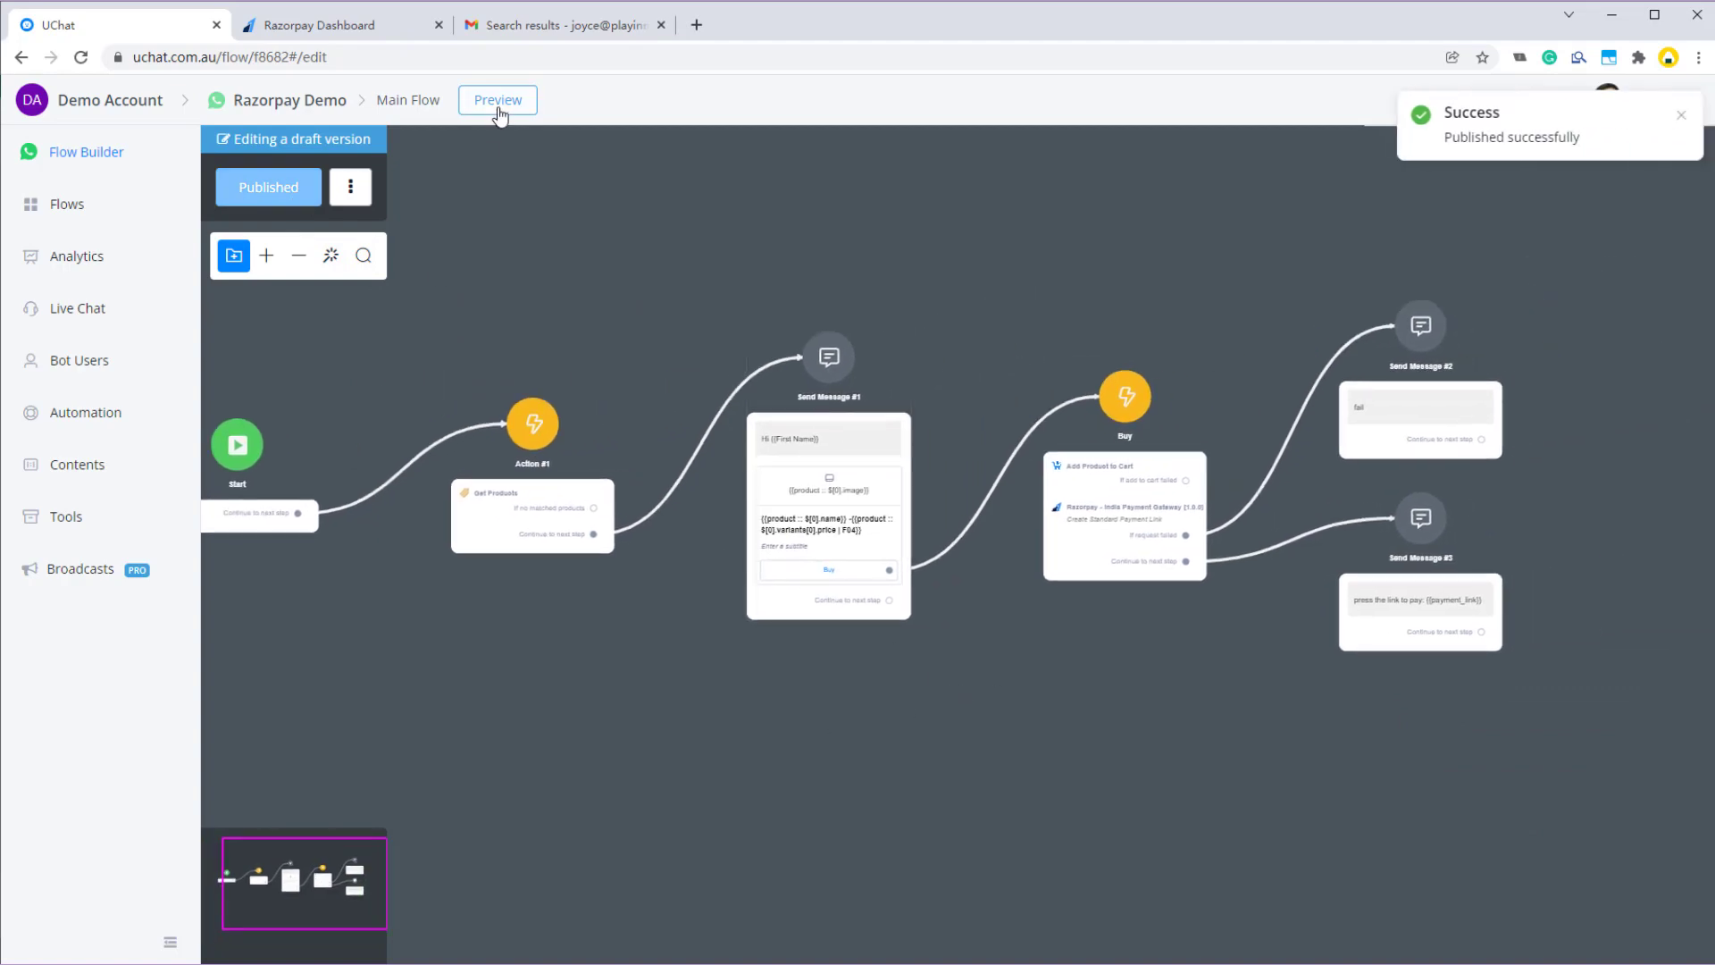
{"action": "left_click", "coordinate": [498, 100]}
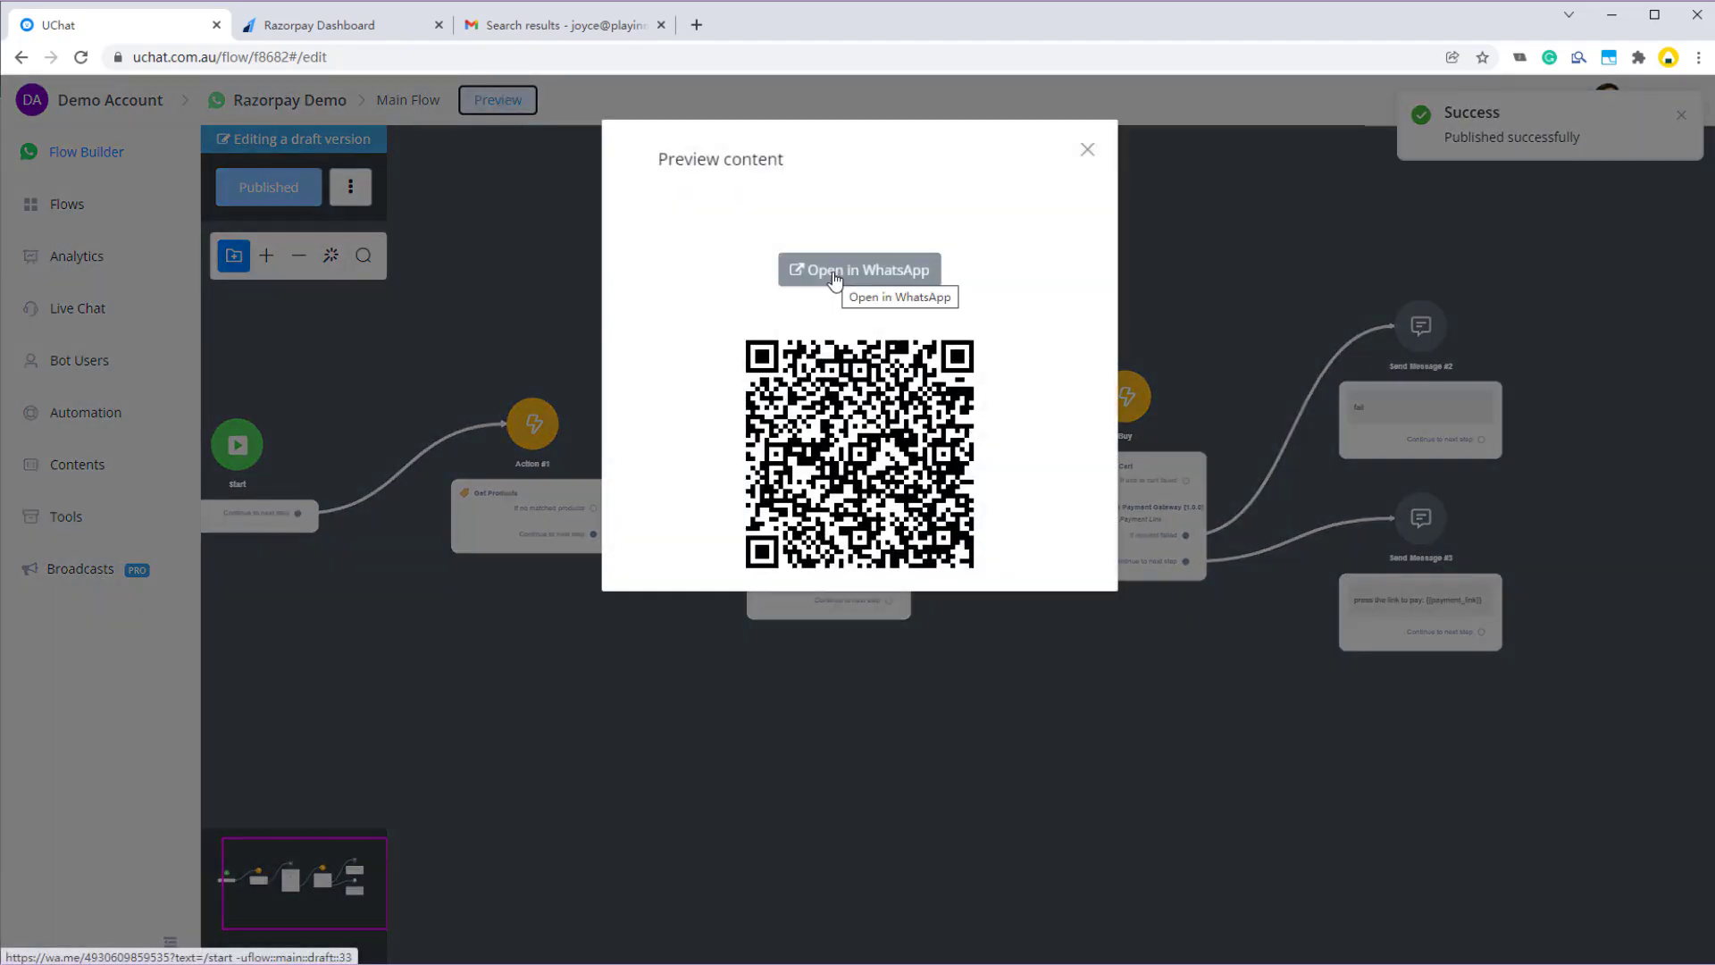
{"action": "left_click", "coordinate": [835, 279]}
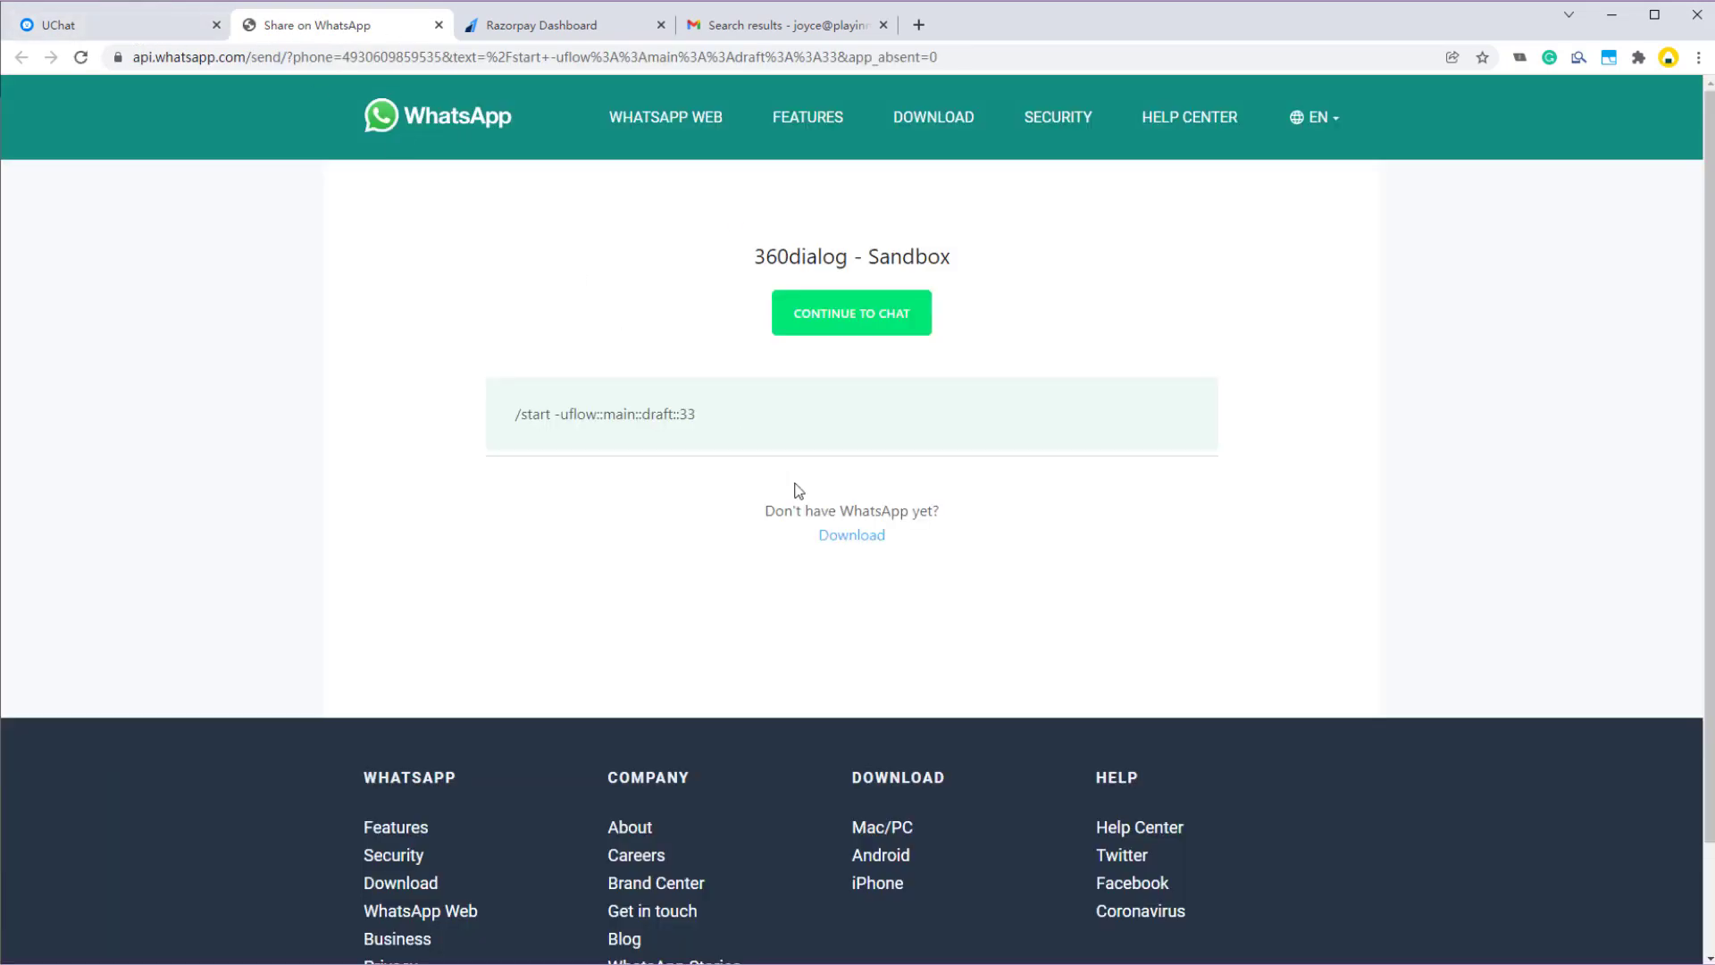
- Send the '/start -uflow::main::draft::33' command to the sandbox bot in WhatsApp Web
{"action": "left_click_drag", "start_coordinate": [707, 422], "coordinate": [515, 413]}
{"action": "key", "text": "ctrl+c"}
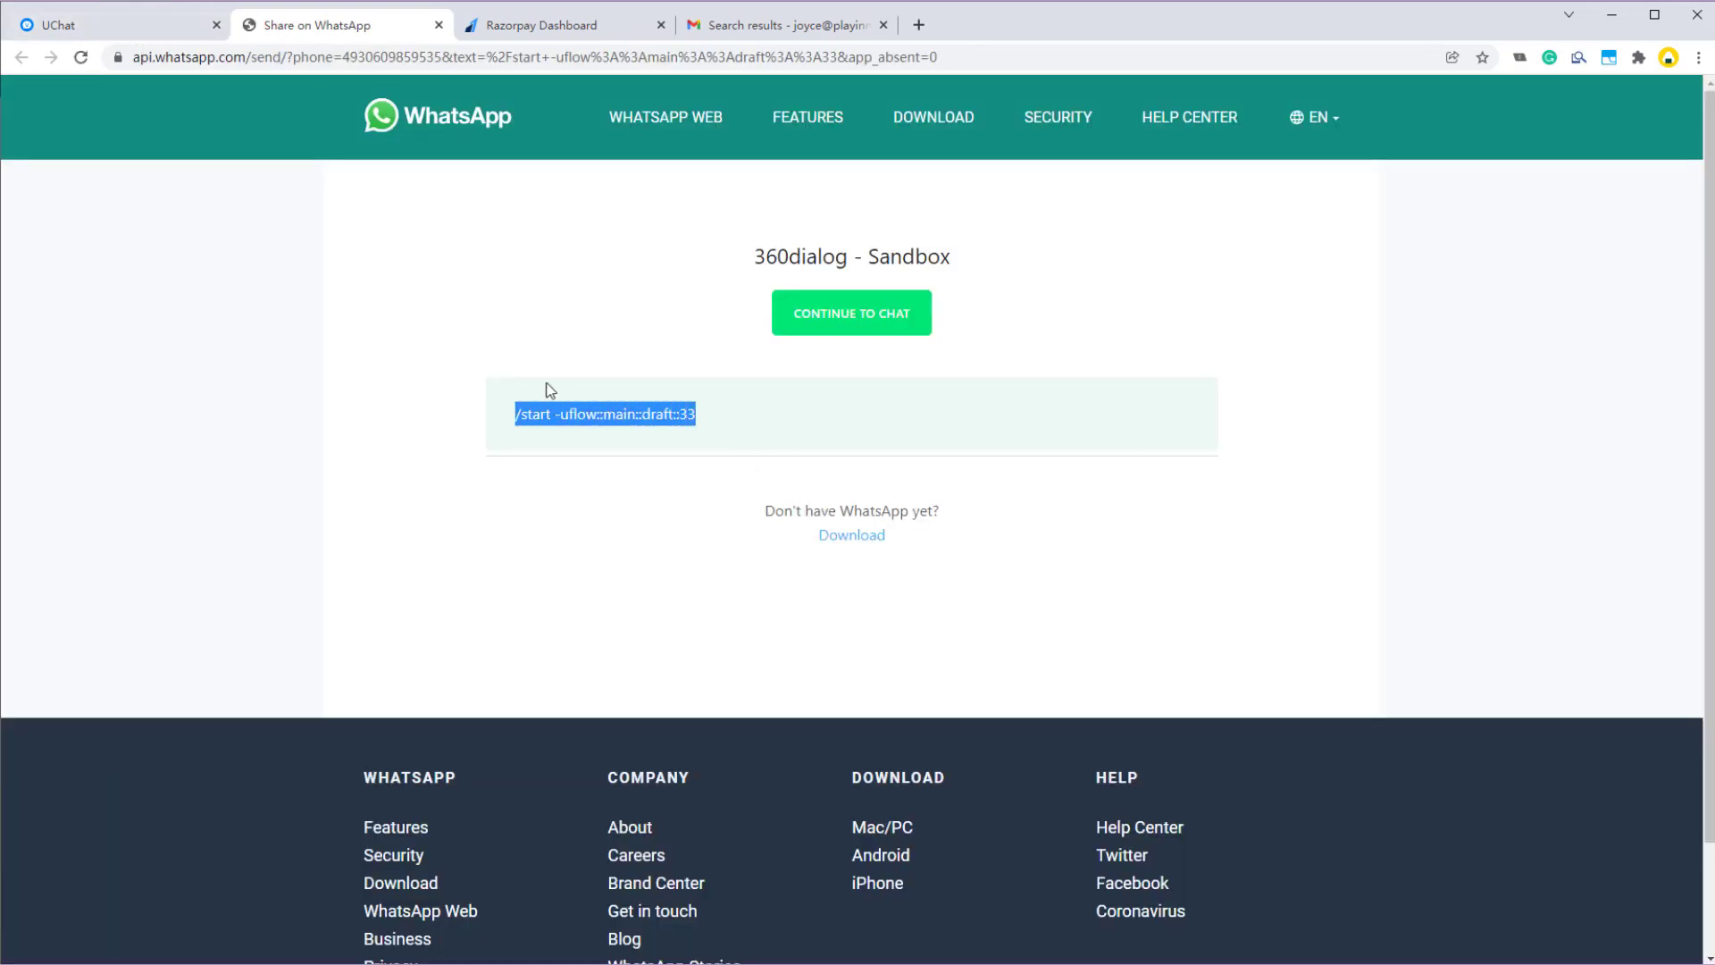
{"action": "left_click", "coordinate": [787, 333]}
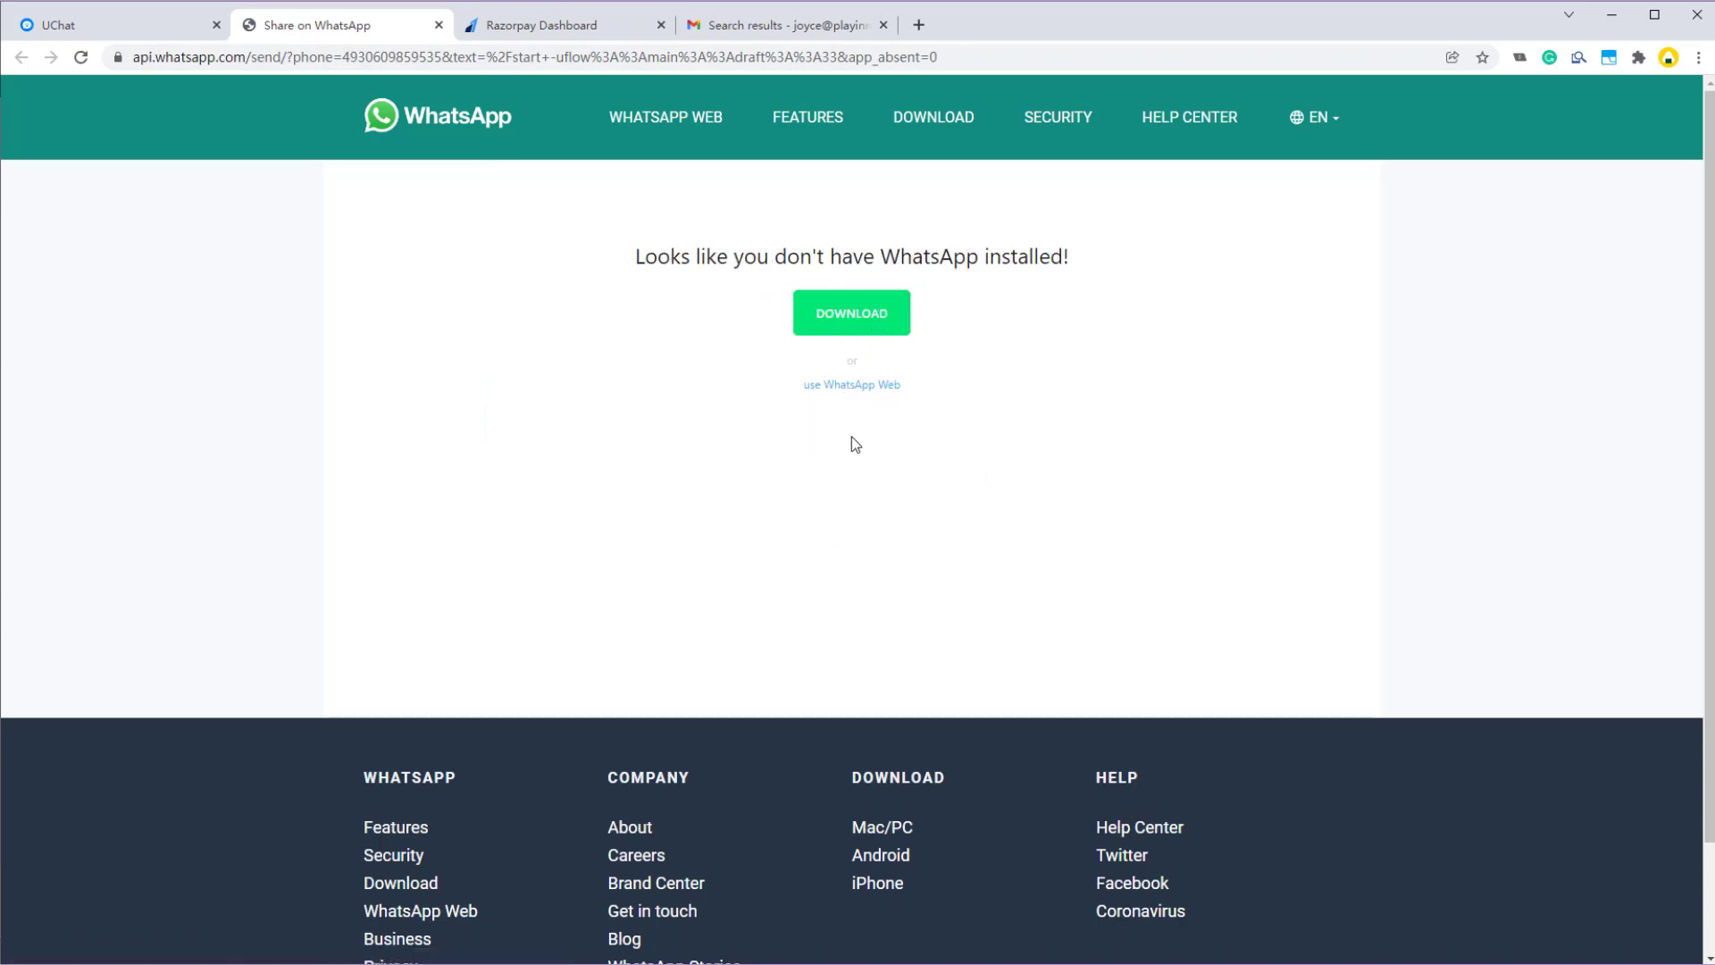
{"action": "left_click", "coordinate": [439, 25]}
{"action": "key", "text": "alt+Tab"}
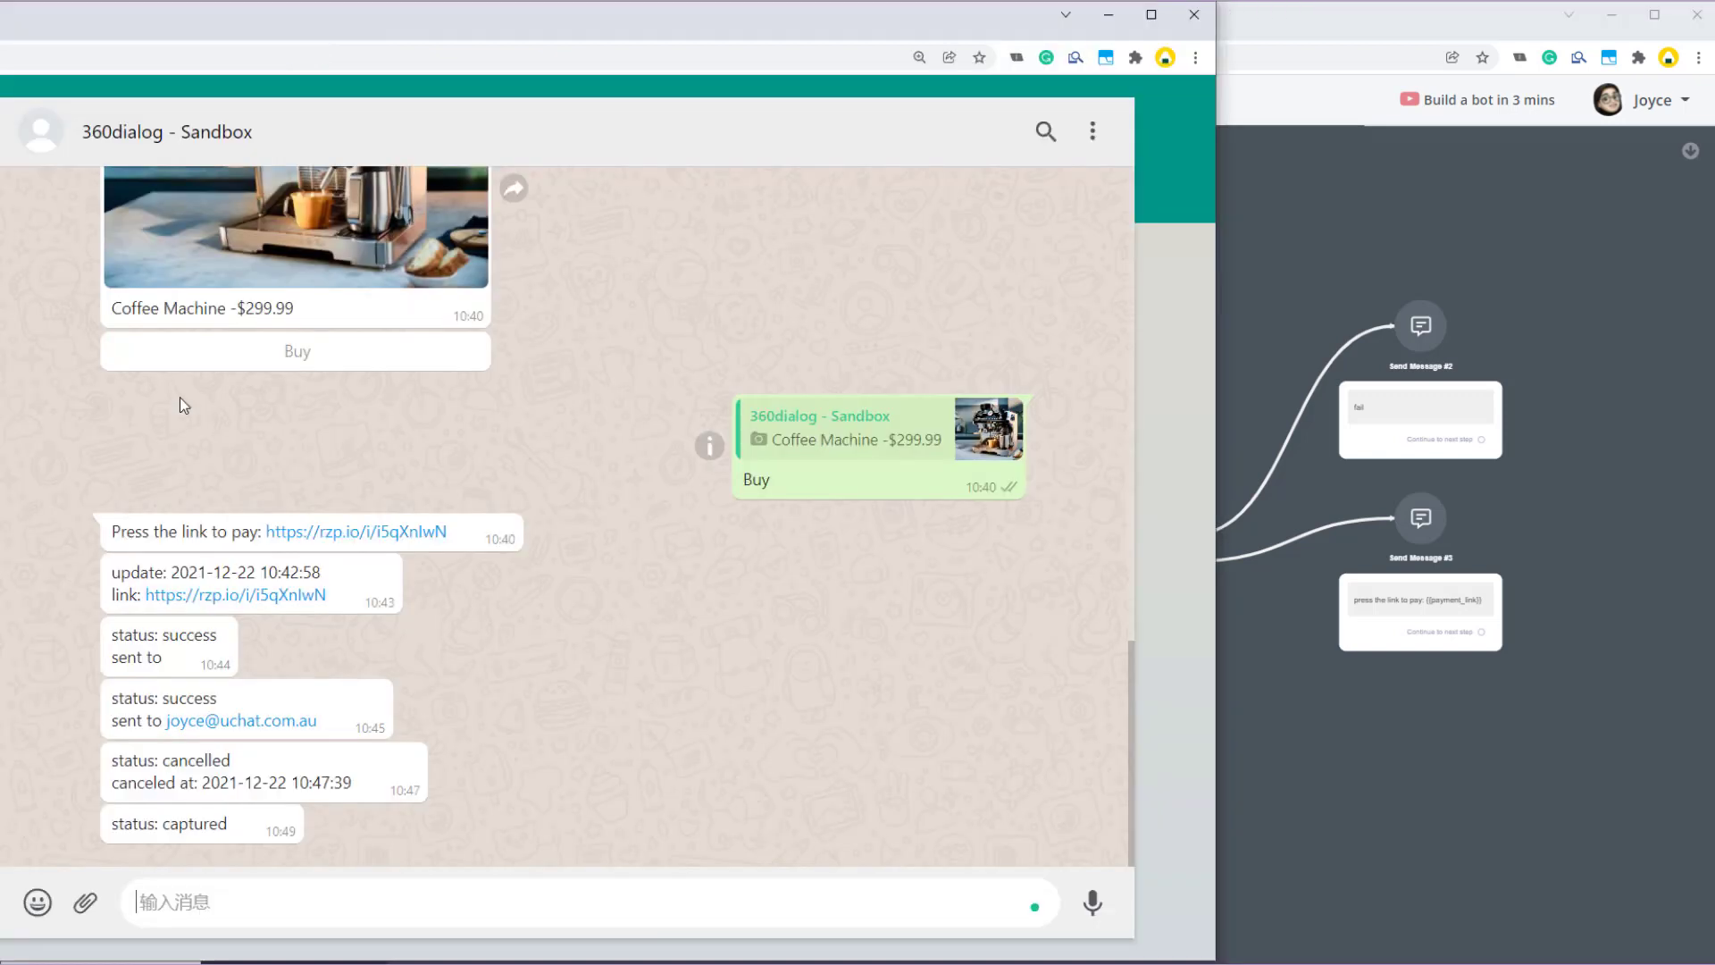
{"action": "key", "text": "ctrl+v"}
{"action": "key", "text": "Return"}
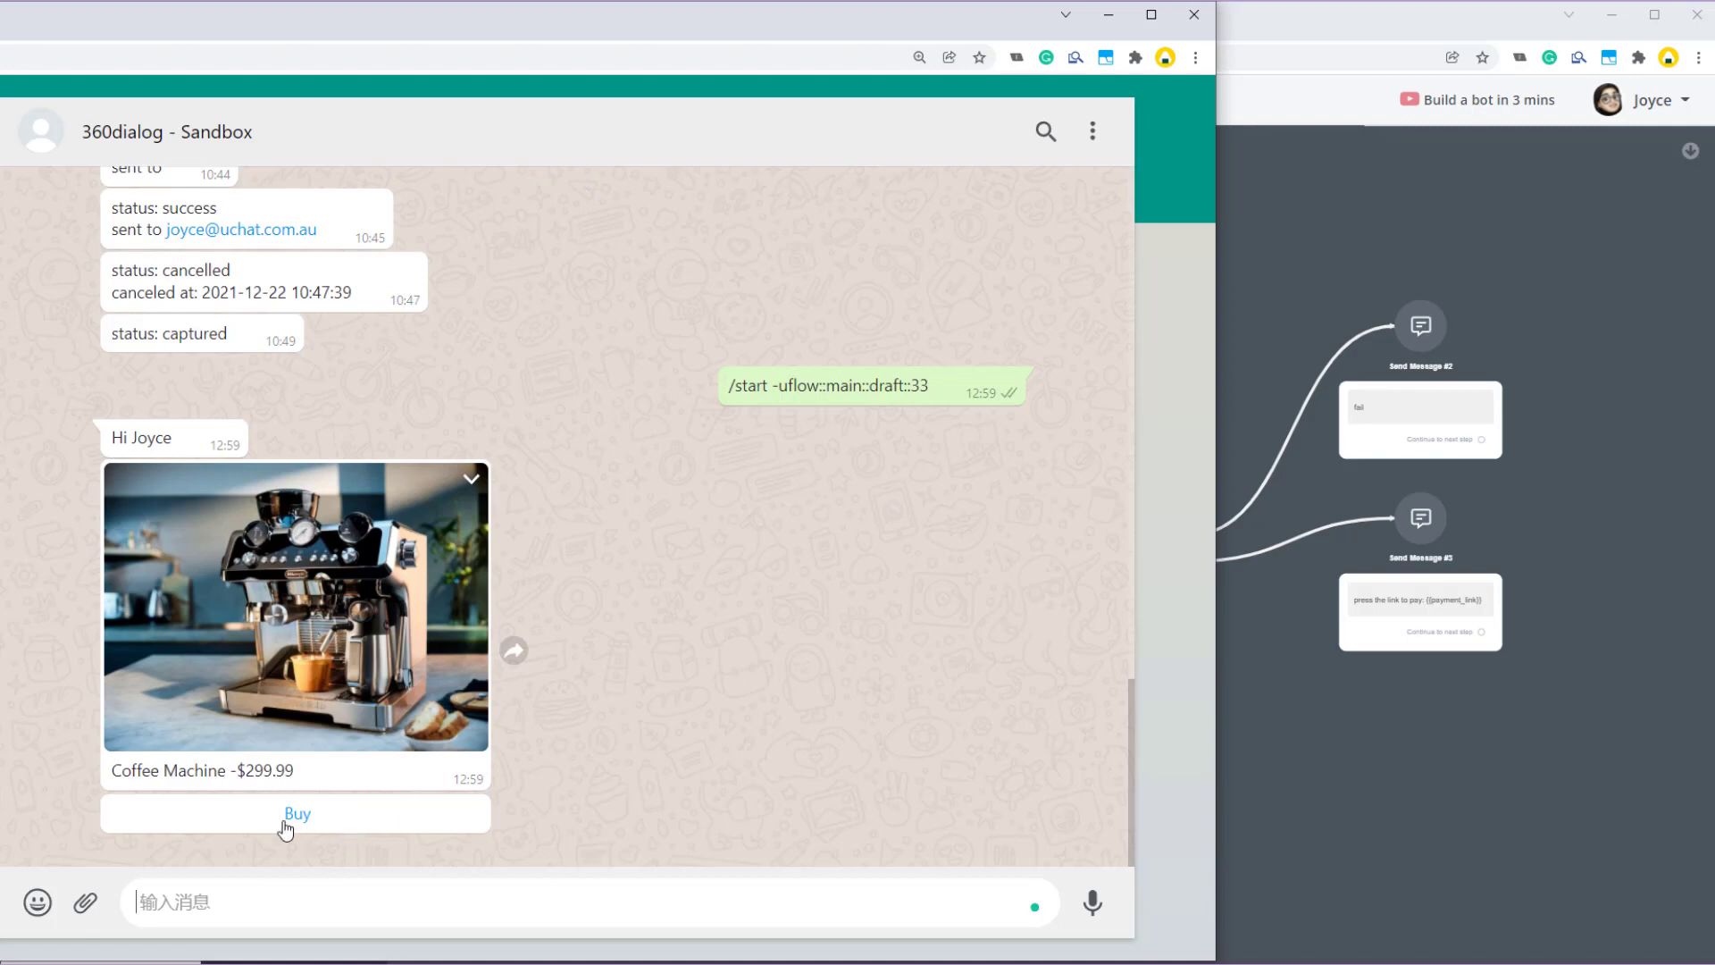
- Choose Buy on the Coffee Machine card and open the returned rzp.io link in a new window
{"action": "left_click", "coordinate": [314, 814]}
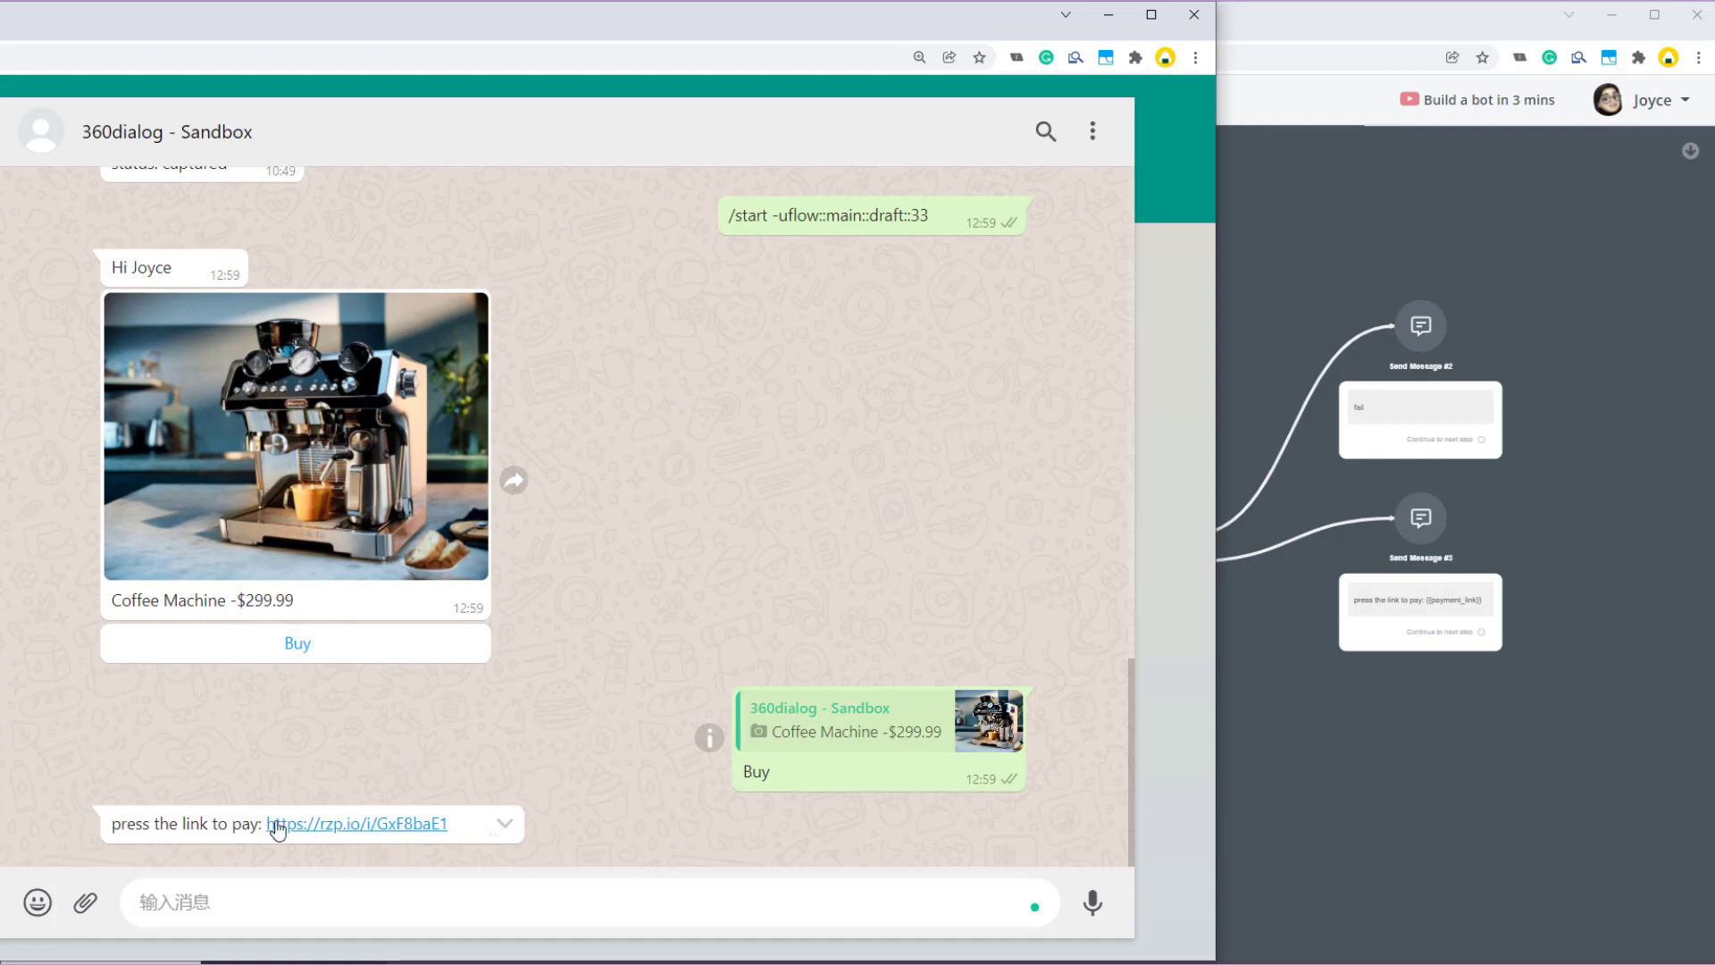
{"action": "right_click", "coordinate": [357, 822]}
{"action": "left_click", "coordinate": [501, 699]}
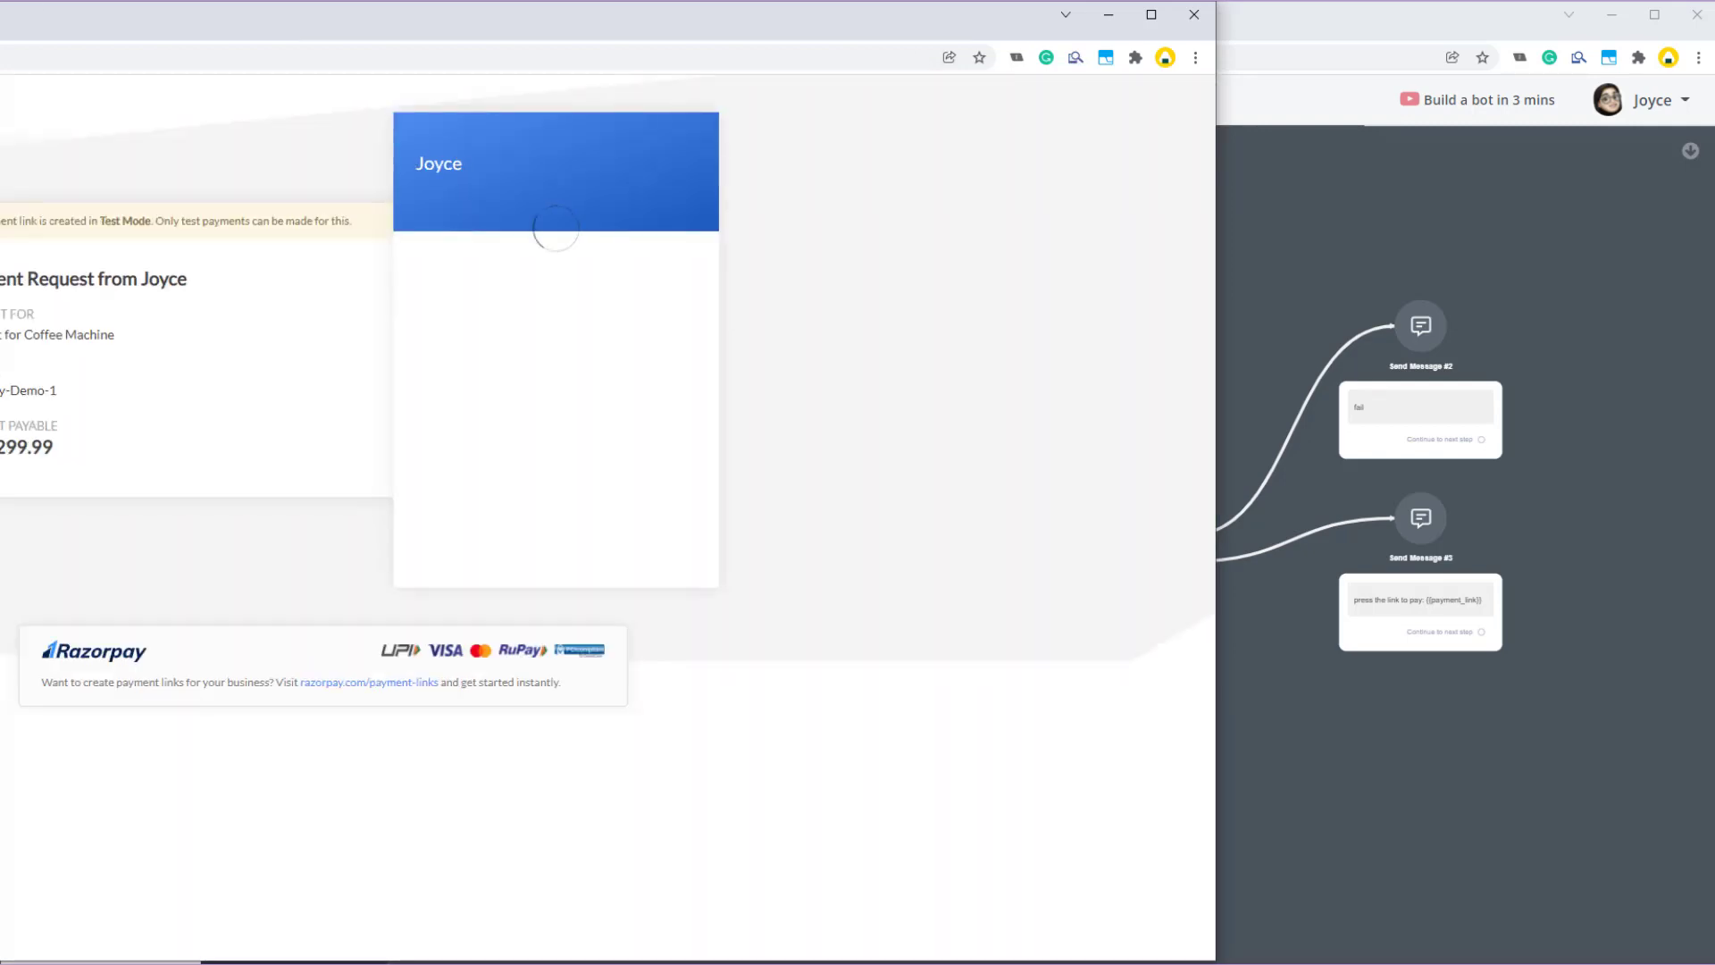
- Move the payment page into the main window and review its details: Coffee Machine, receipt Razorpay-Demo-1, AUD
{"action": "left_click_drag", "start_coordinate": [9, 25], "coordinate": [1327, 40]}
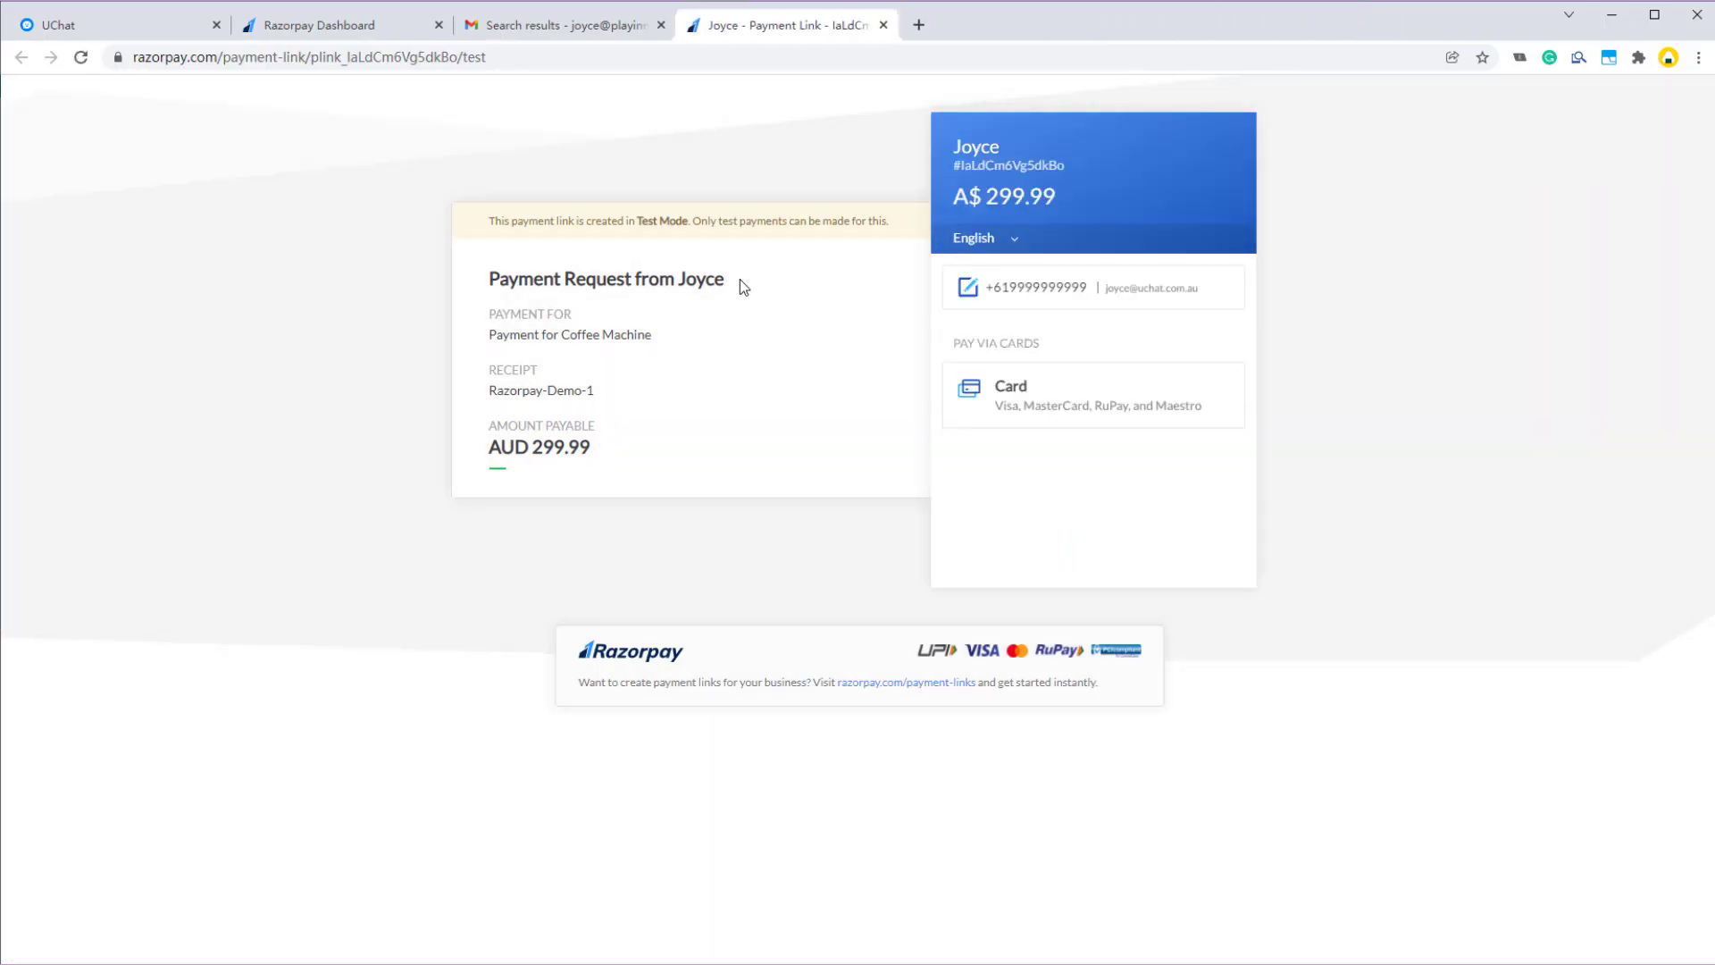
{"action": "left_click_drag", "start_coordinate": [733, 281], "coordinate": [678, 279]}
{"action": "left_click", "coordinate": [729, 284]}
{"action": "double_click", "coordinate": [682, 279]}
{"action": "left_click", "coordinate": [732, 295]}
{"action": "left_click_drag", "start_coordinate": [493, 338], "coordinate": [652, 335]}
{"action": "left_click", "coordinate": [663, 349]}
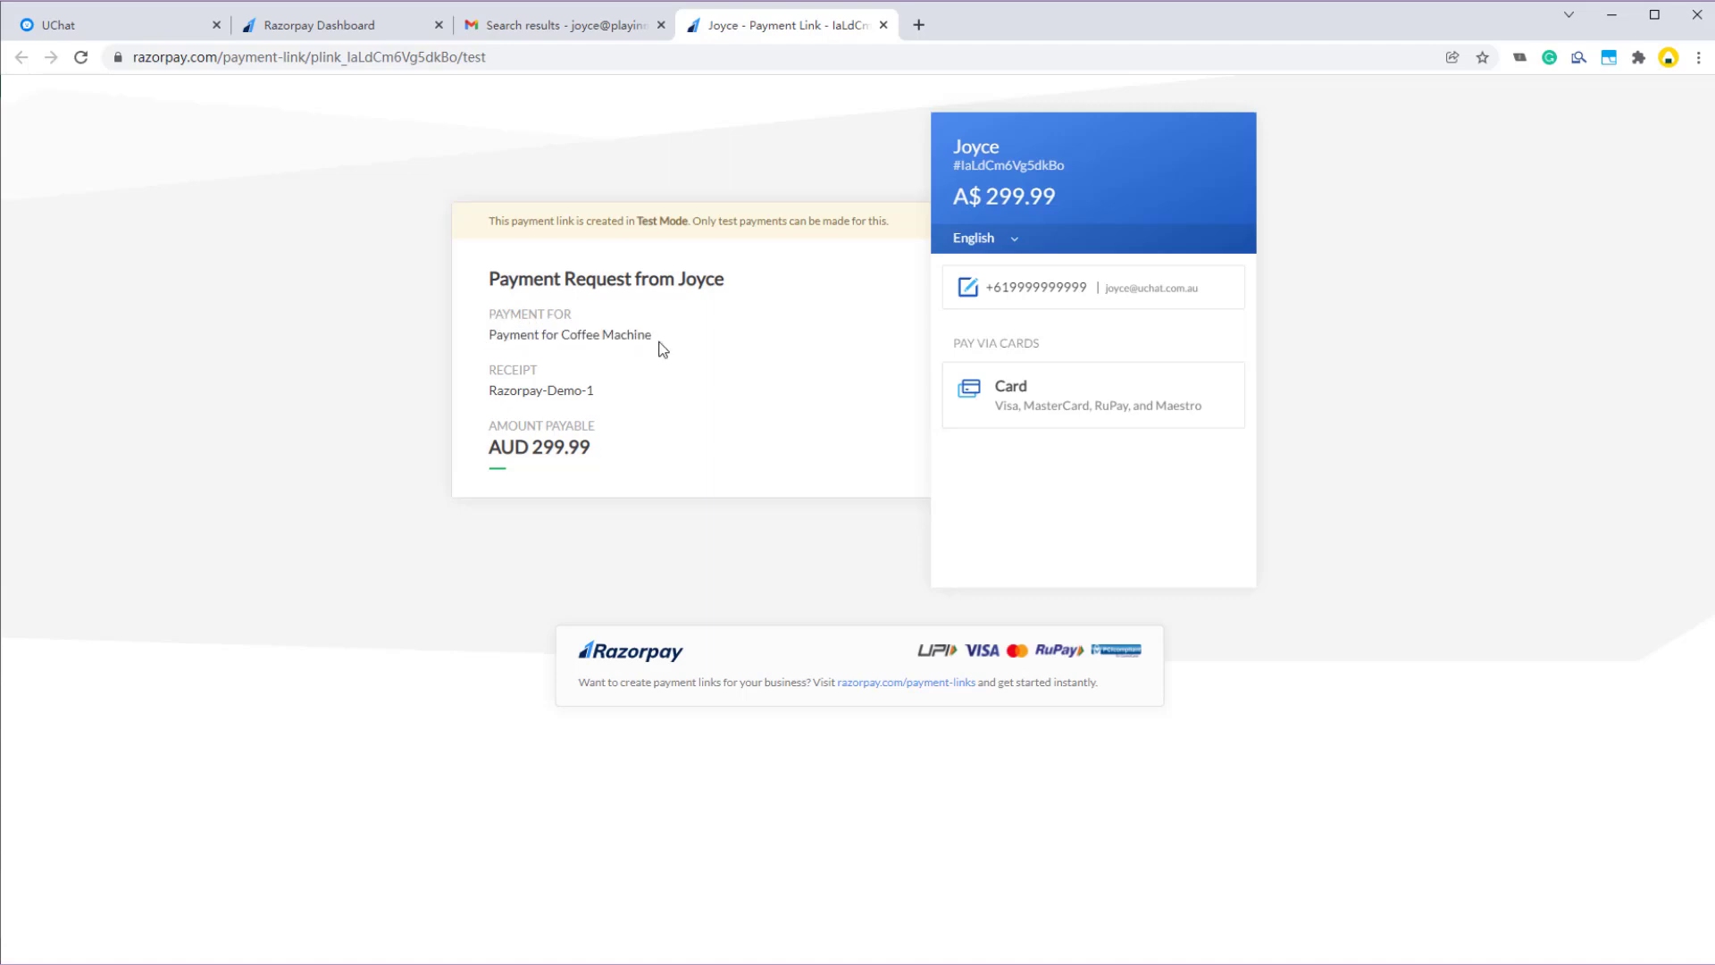
{"action": "double_click", "coordinate": [501, 369]}
{"action": "left_click", "coordinate": [572, 384]}
{"action": "mouse_move", "coordinate": [492, 391]}
{"action": "left_mouse_down"}
{"action": "mouse_move", "coordinate": [594, 391]}
{"action": "mouse_move", "coordinate": [490, 382]}
{"action": "left_mouse_up"}
{"action": "left_click", "coordinate": [598, 391]}
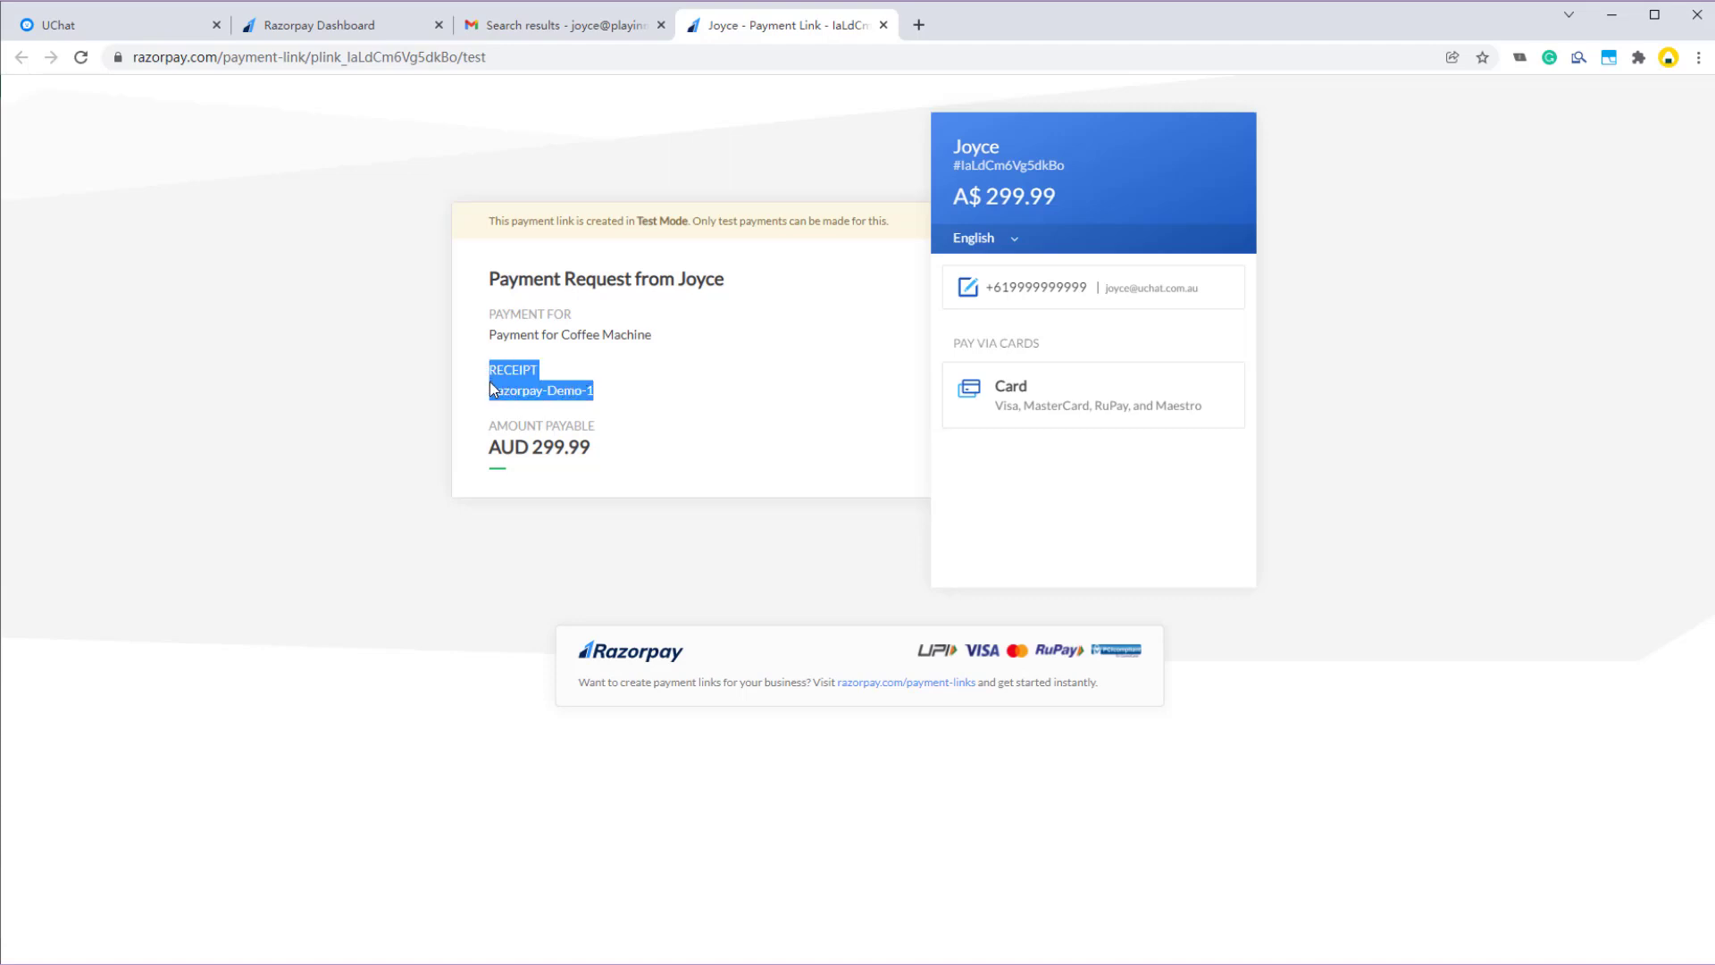
{"action": "left_click", "coordinate": [607, 395]}
{"action": "left_click_drag", "start_coordinate": [489, 449], "coordinate": [585, 450]}
{"action": "left_click", "coordinate": [540, 452]}
{"action": "left_click", "coordinate": [608, 454]}
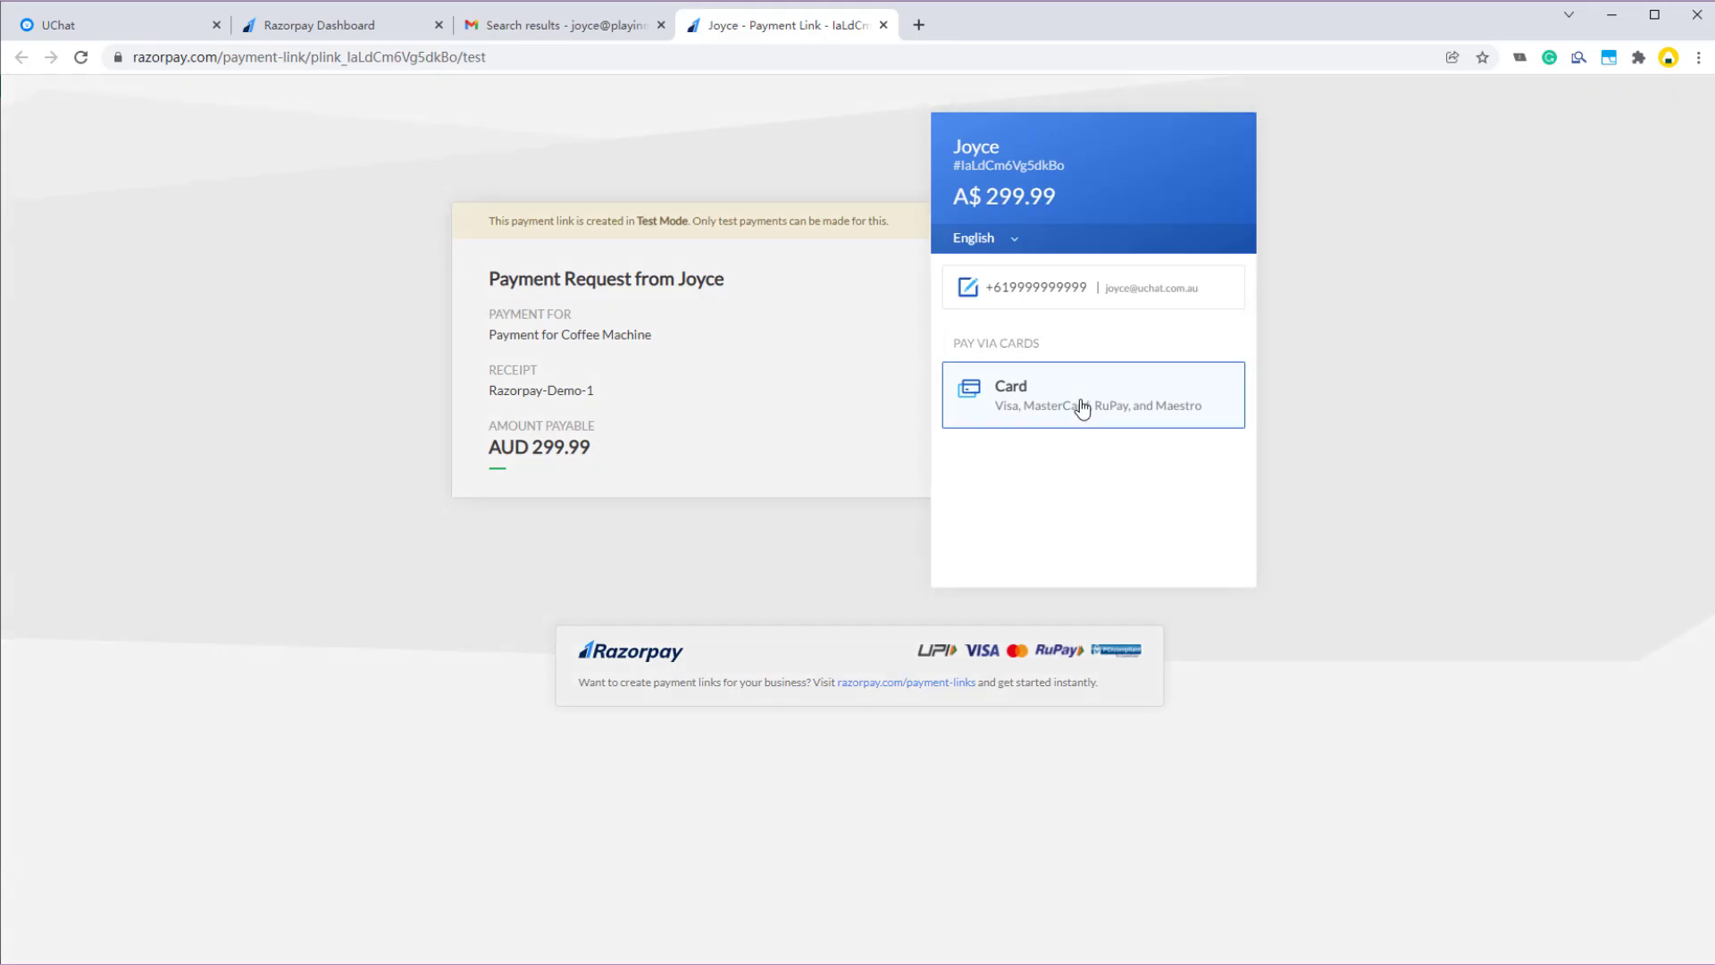
- Pay A$299.99 by card with the saved Mastercard and approve the test payment as successful
{"action": "left_click", "coordinate": [1079, 406]}
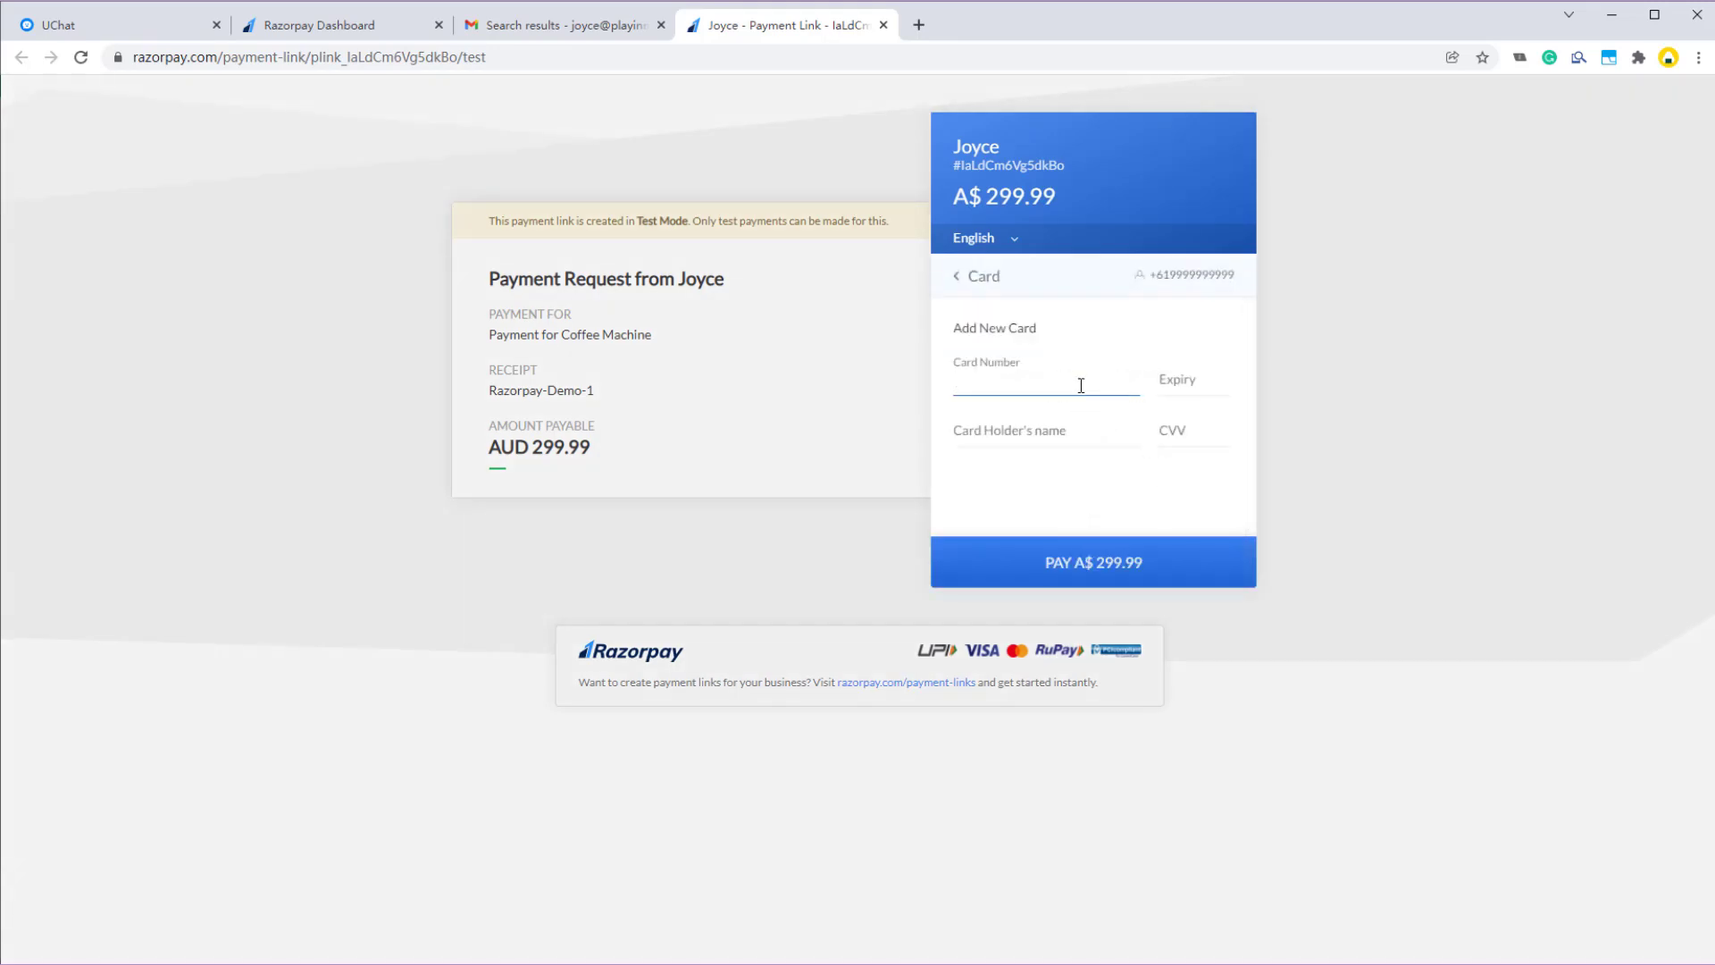
{"action": "left_click", "coordinate": [1081, 385]}
{"action": "left_click", "coordinate": [1081, 452]}
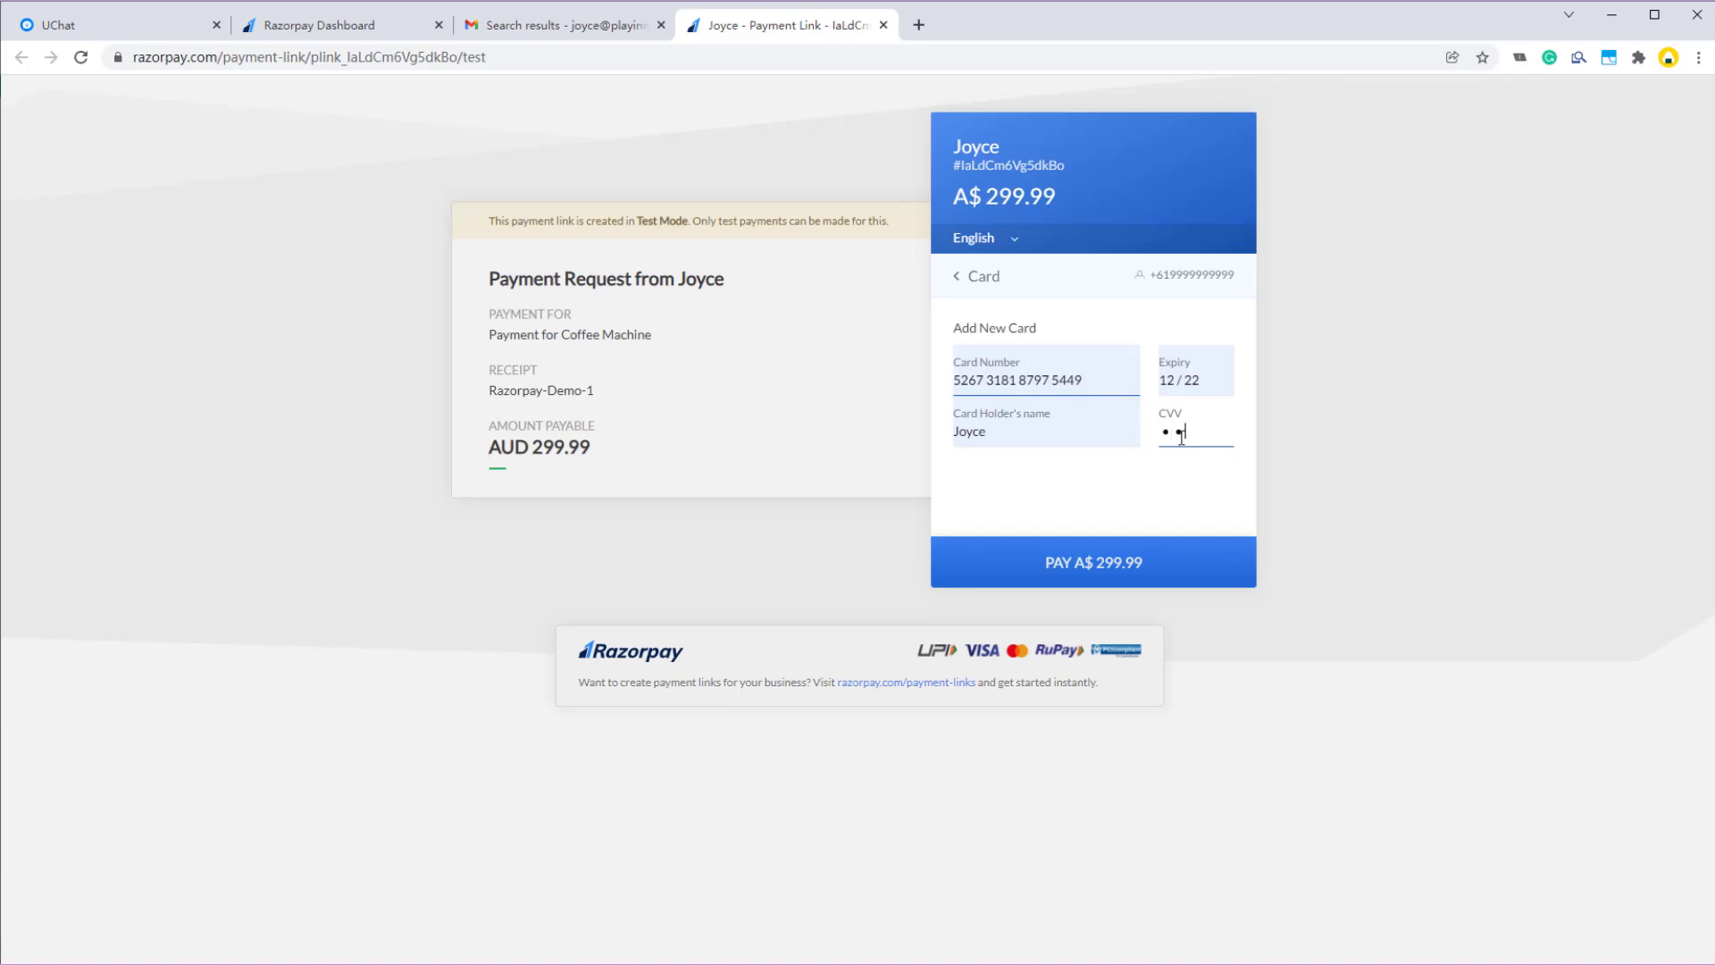
{"action": "left_click", "coordinate": [1108, 561]}
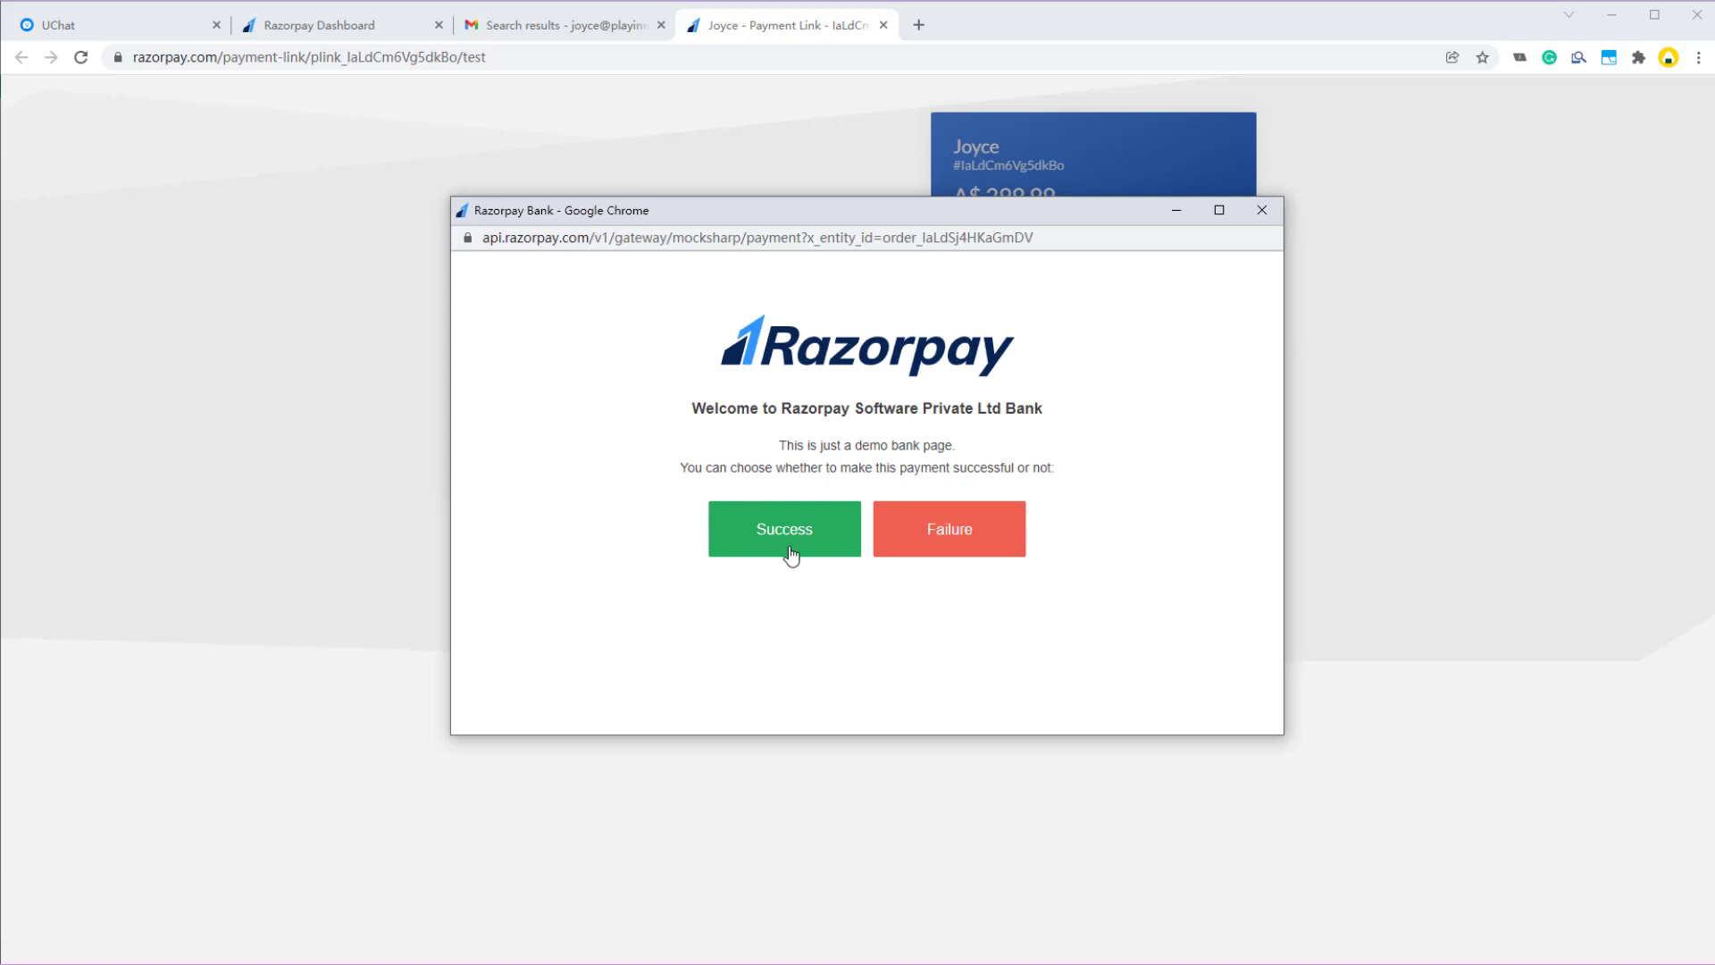
{"action": "left_click", "coordinate": [775, 543]}
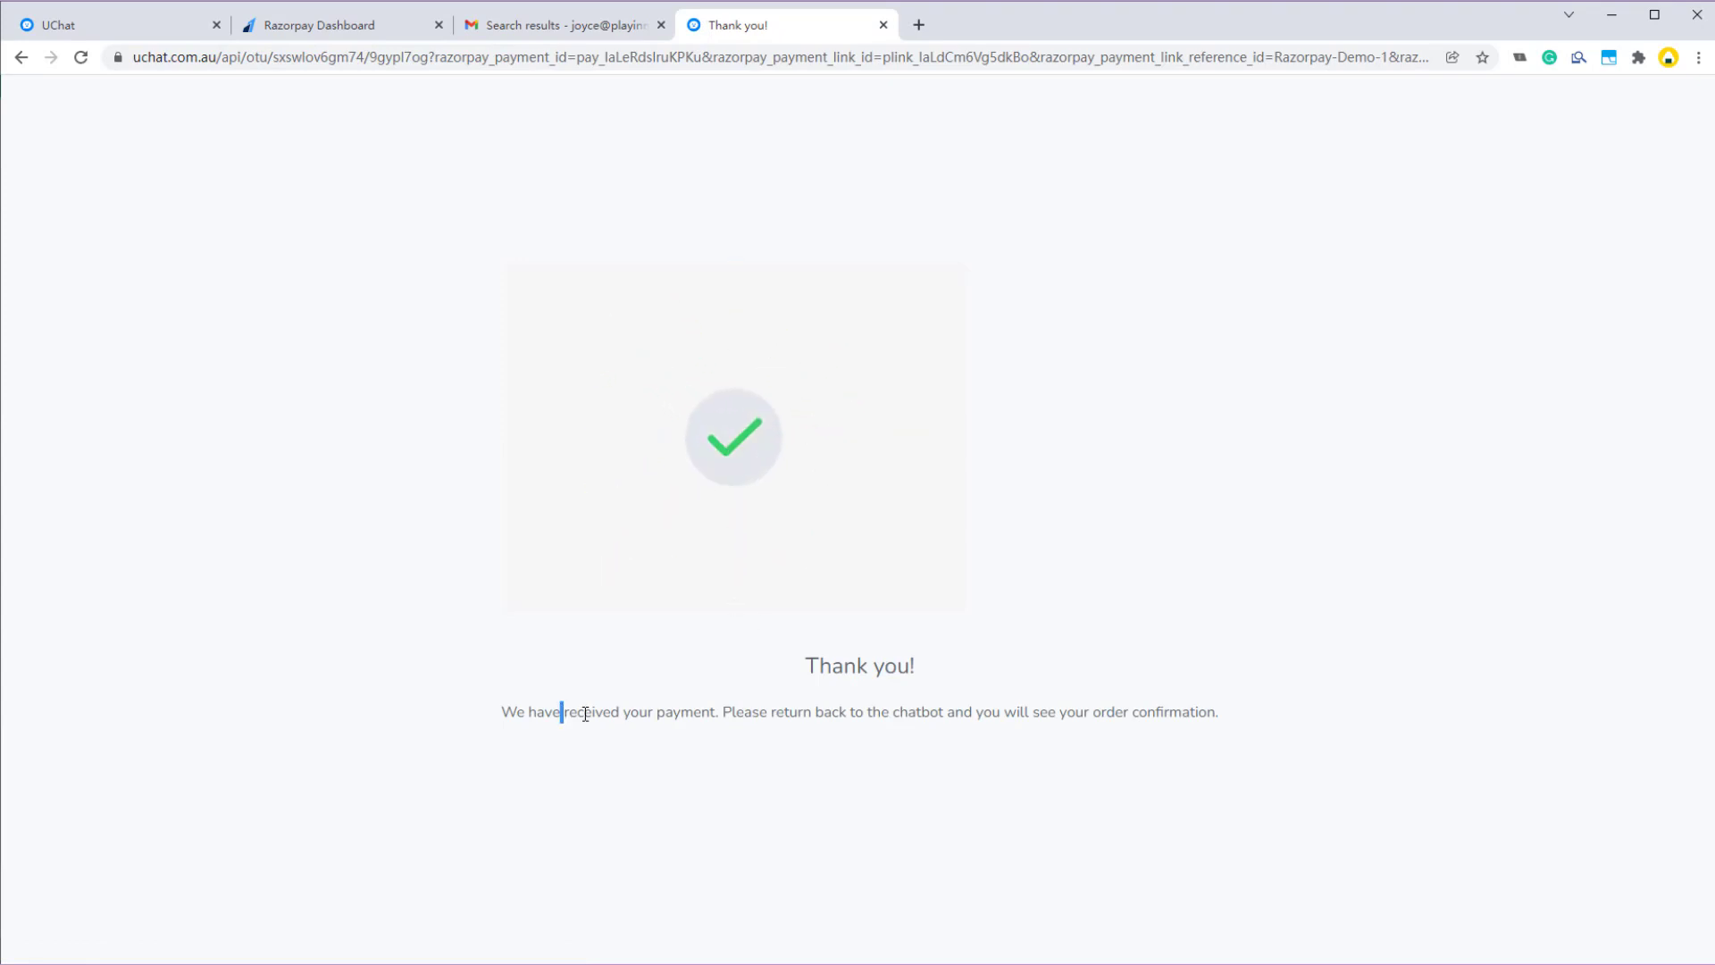
- Check the payment-received page and the bot's 'Thank you for your payment.' reply, then return to UChat
{"action": "left_click_drag", "start_coordinate": [561, 712], "coordinate": [902, 721]}
{"action": "left_click", "coordinate": [980, 688]}
{"action": "key", "text": "alt+Tab"}
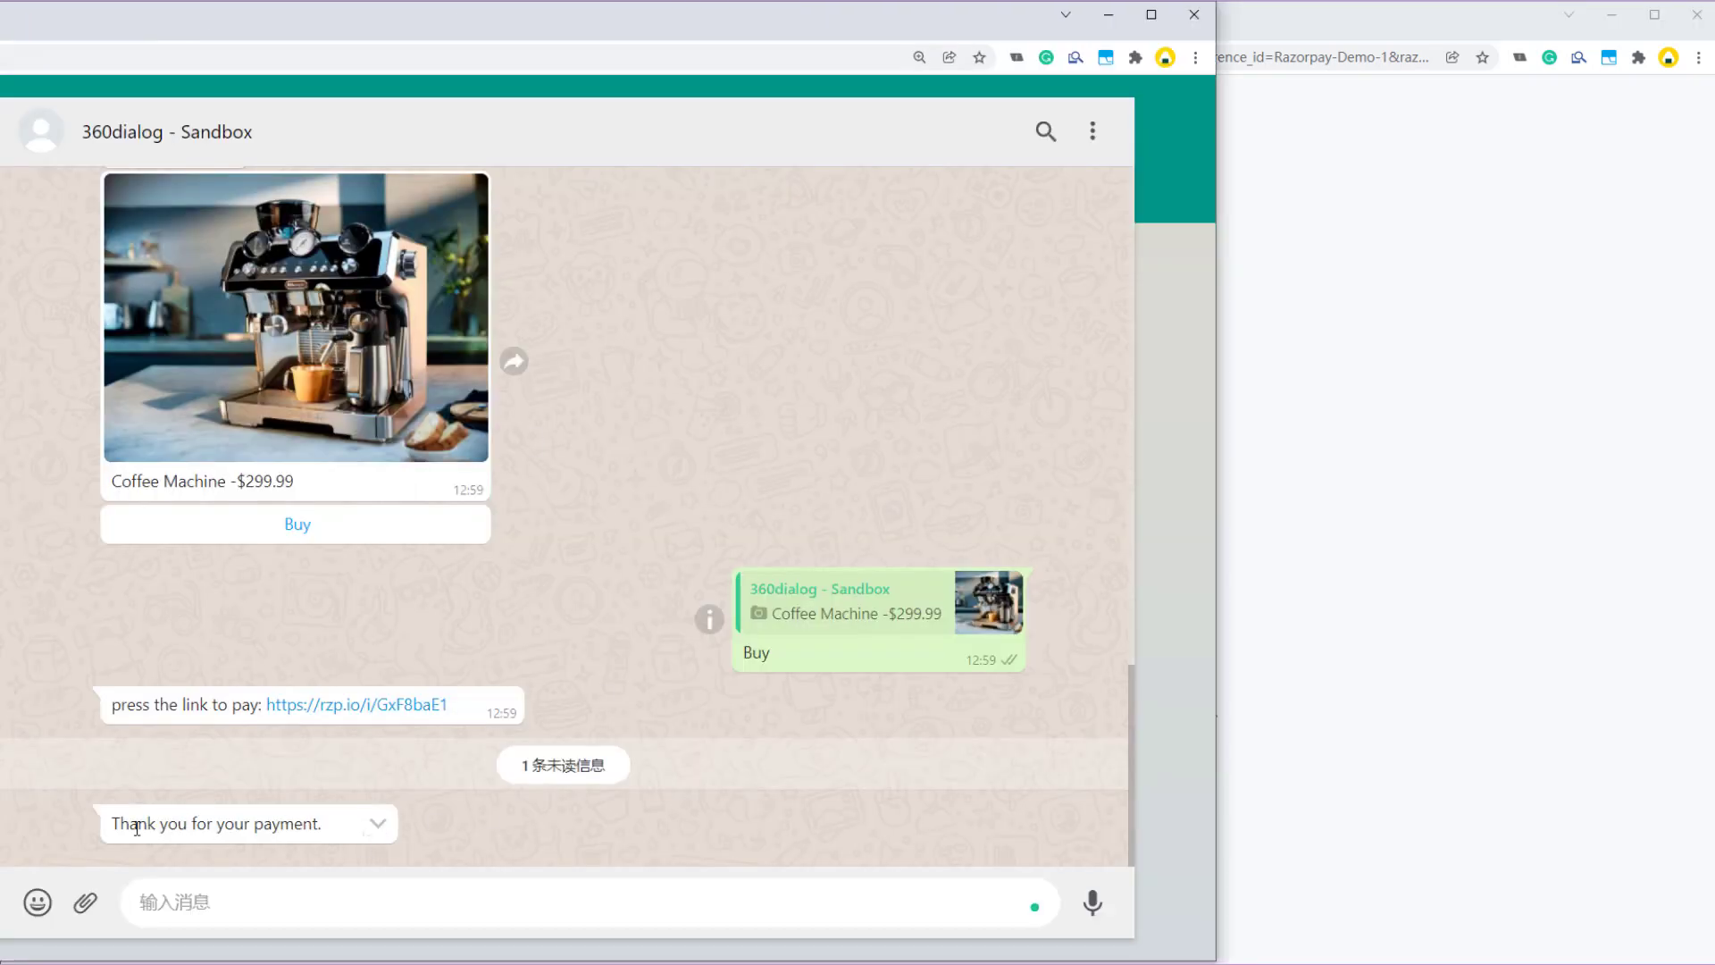
{"action": "left_click_drag", "start_coordinate": [115, 824], "coordinate": [253, 826]}
{"action": "left_click", "coordinate": [298, 831]}
{"action": "left_click", "coordinate": [1286, 482]}
{"action": "left_click", "coordinate": [115, 27]}
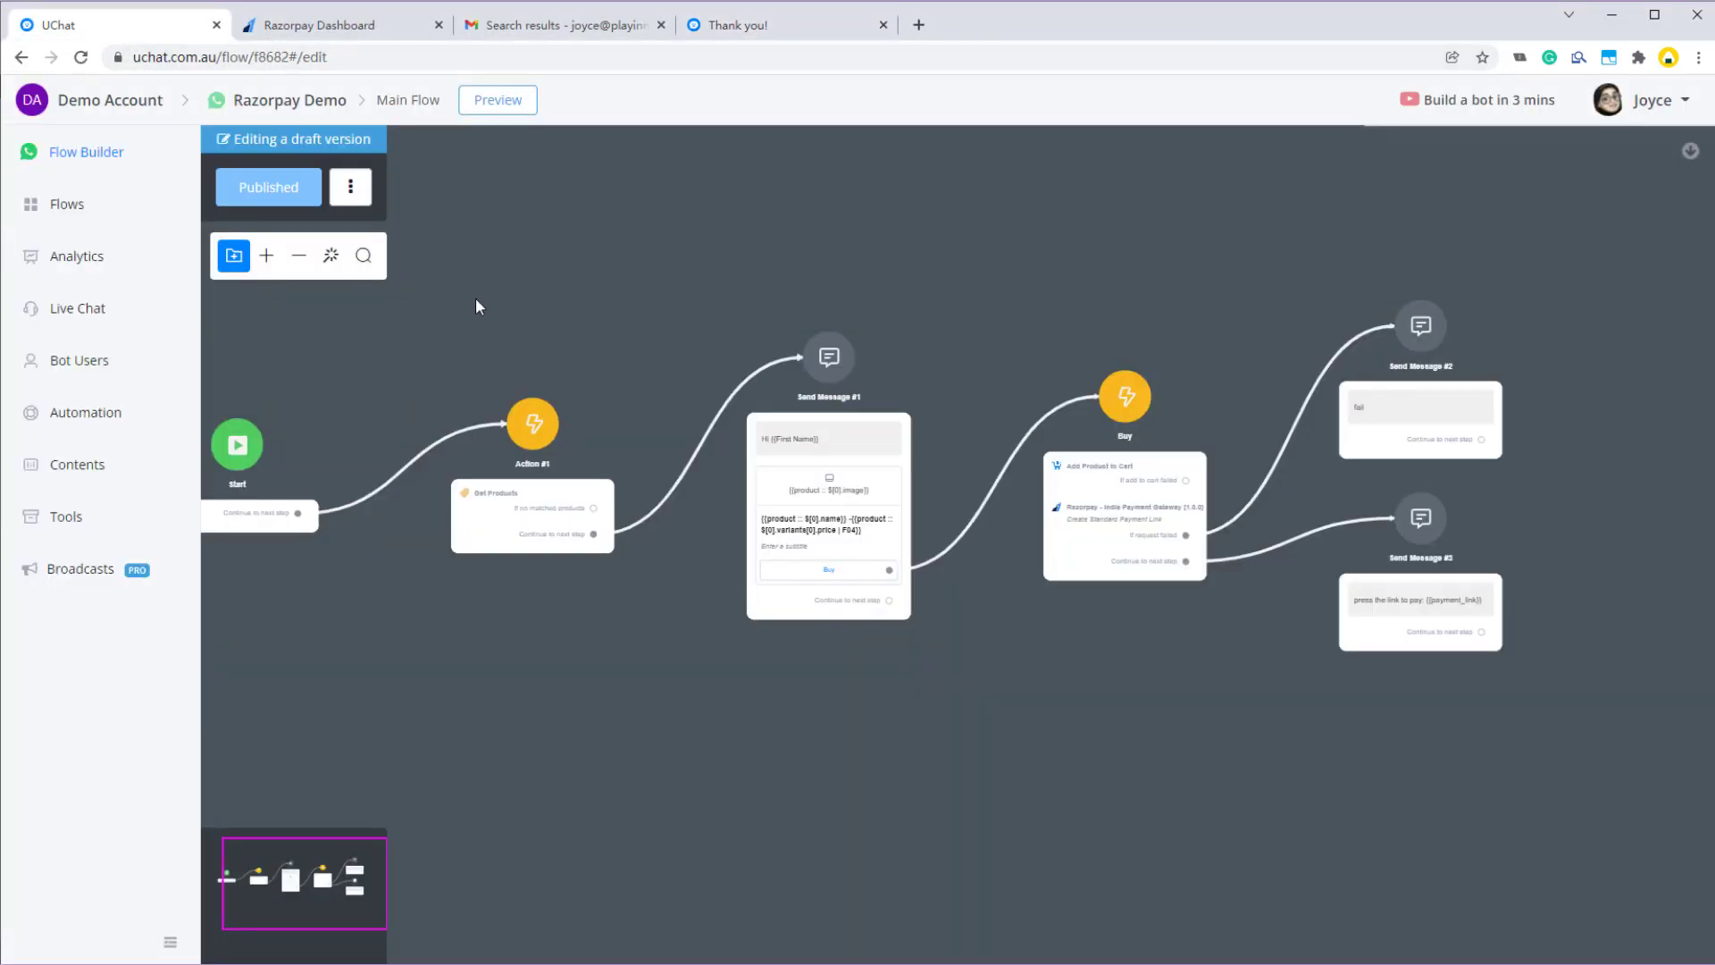
- Open the buyer's Live Chat conversation and the payment_result custom user field
{"action": "left_click", "coordinate": [82, 315]}
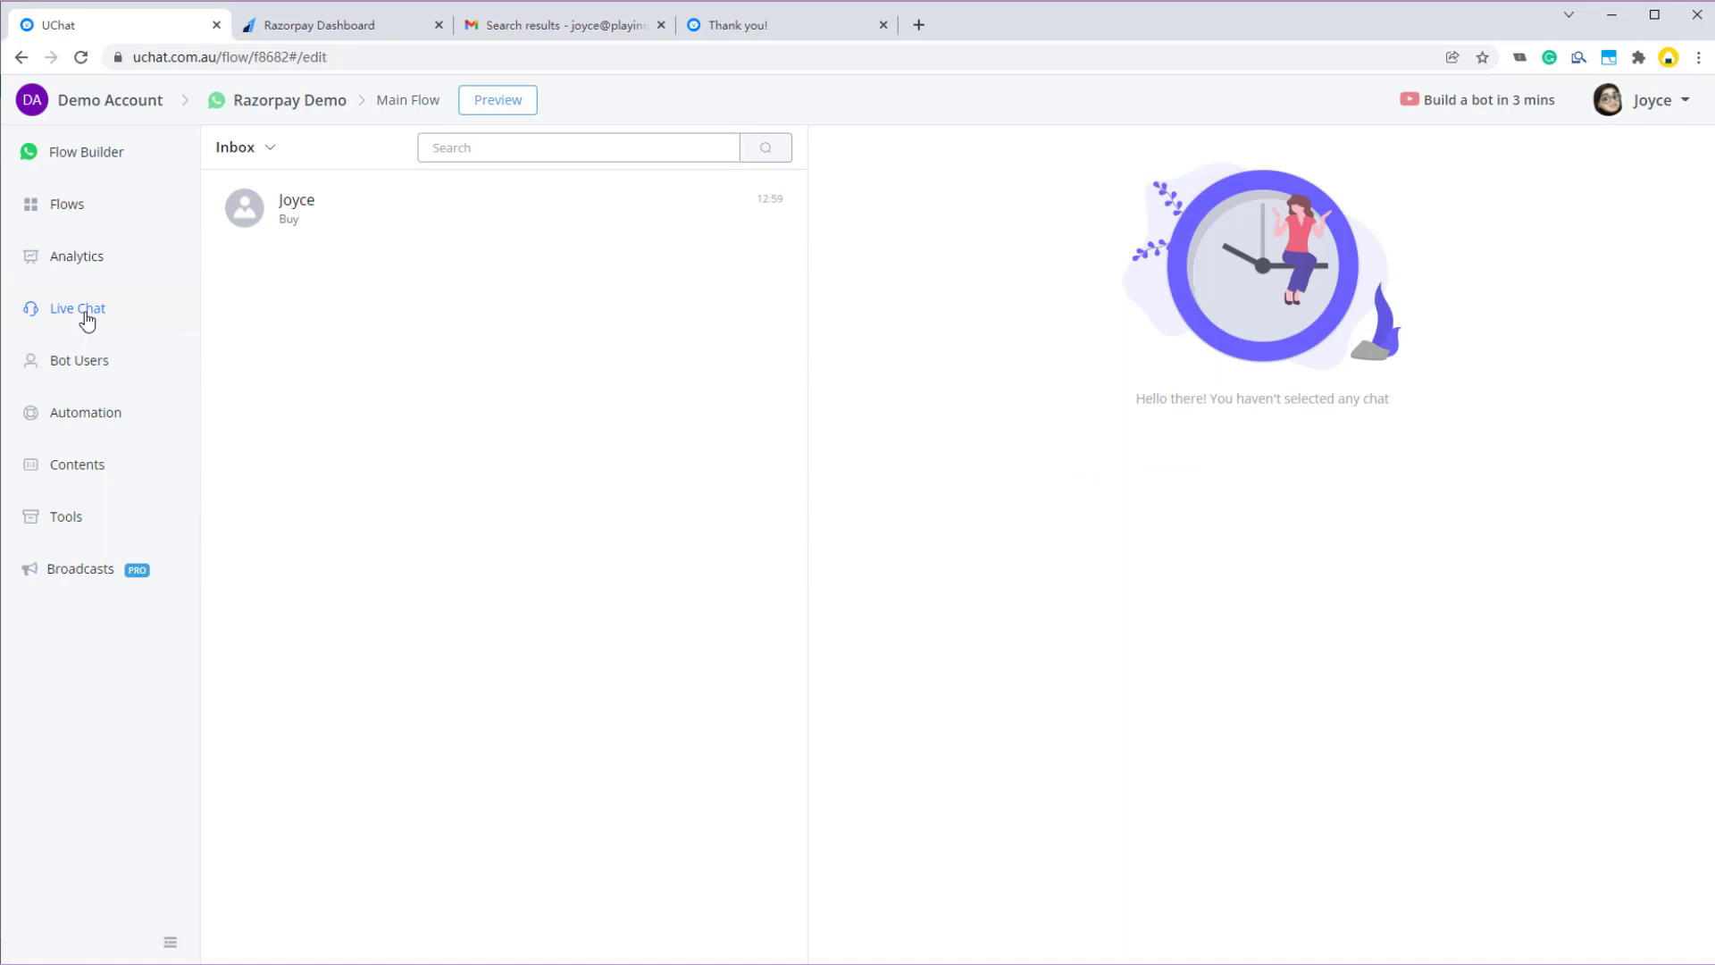
{"action": "left_click", "coordinate": [318, 213]}
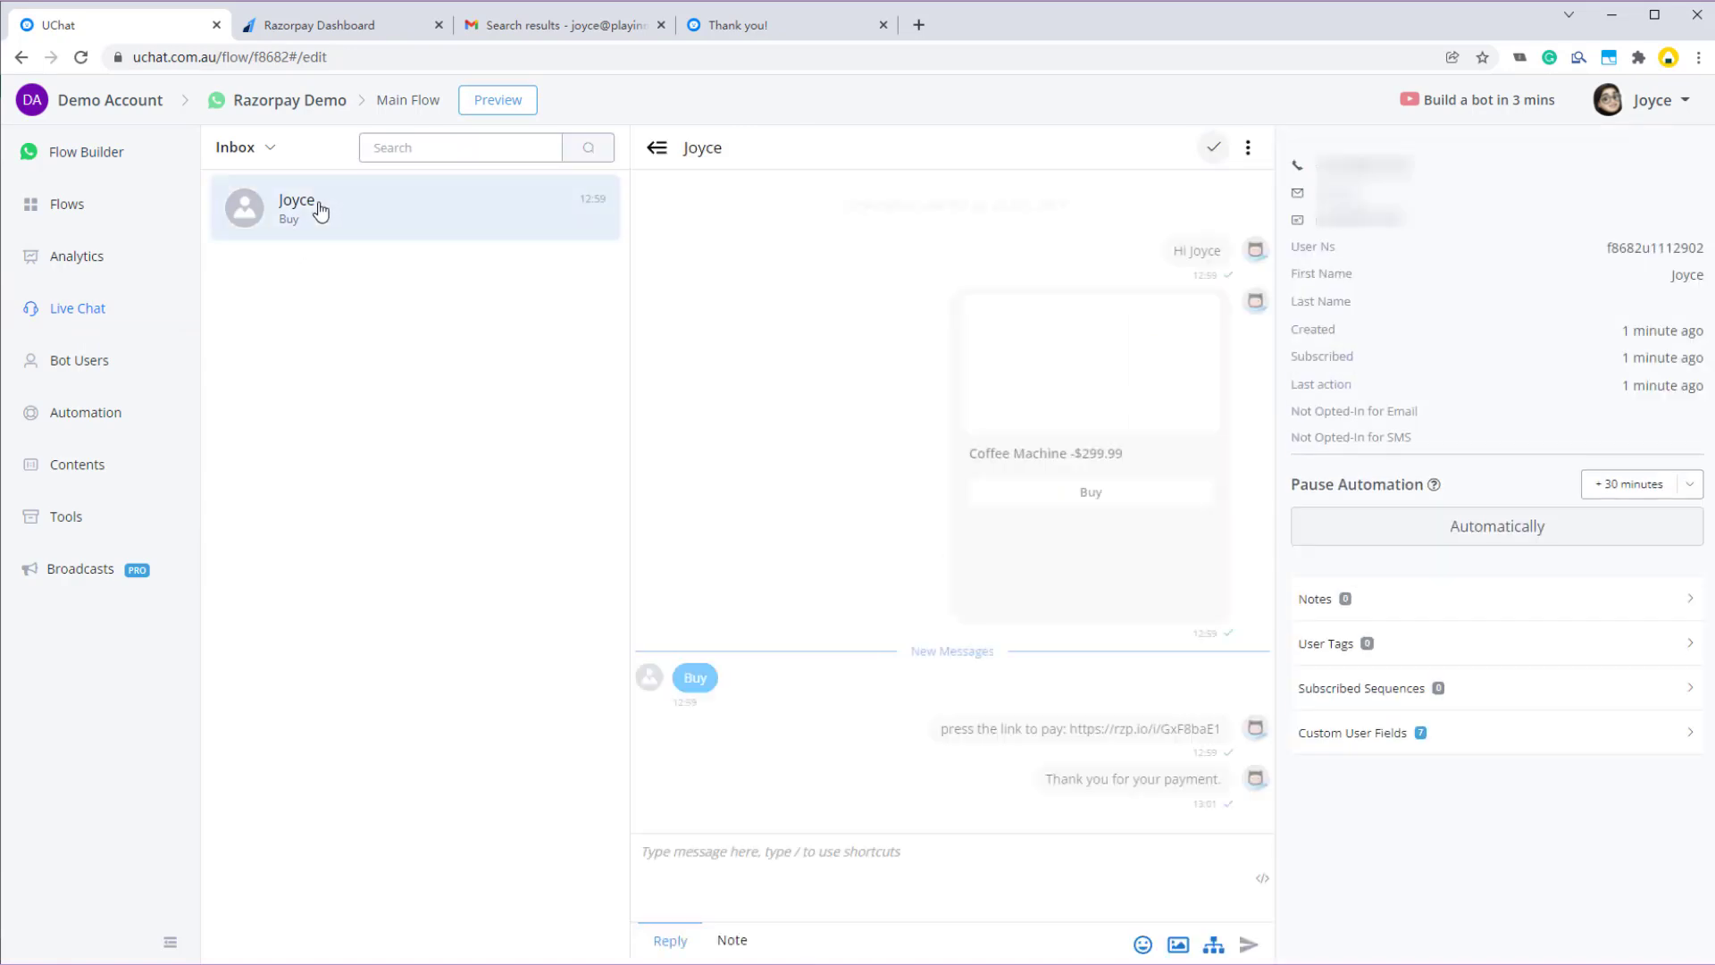
{"action": "left_click", "coordinate": [1529, 755]}
{"action": "scroll", "coordinate": [1516, 779], "scroll_direction": "down", "scroll_amount": 3}
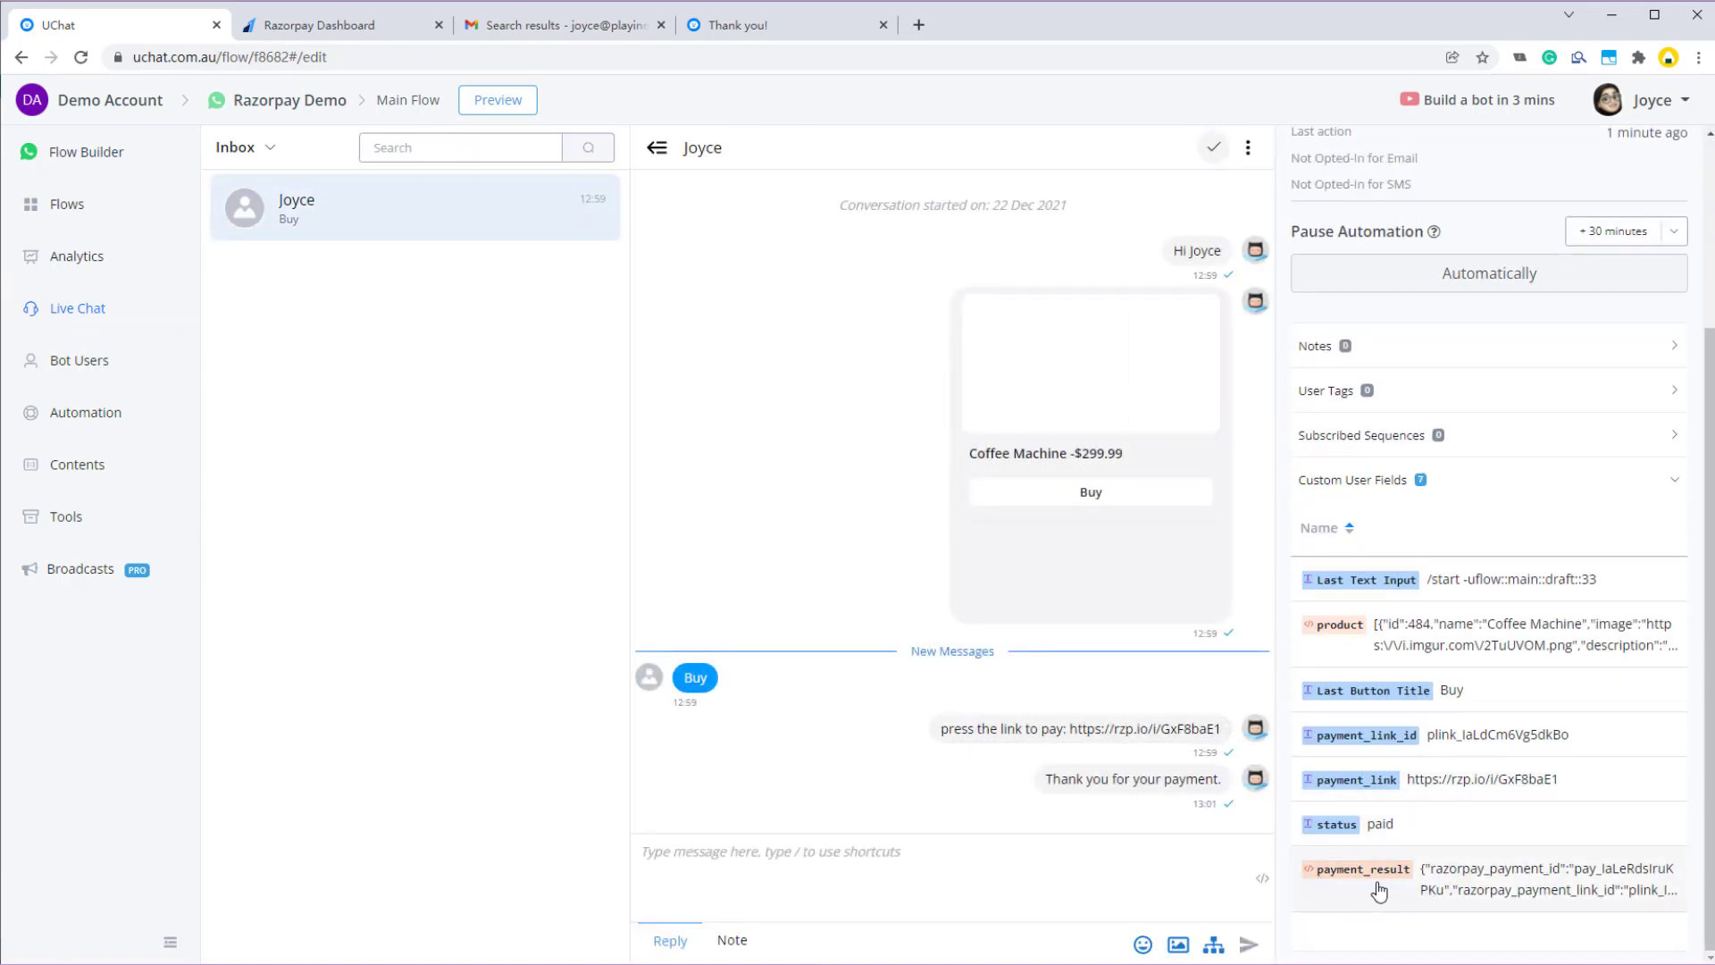
{"action": "left_click", "coordinate": [1515, 884]}
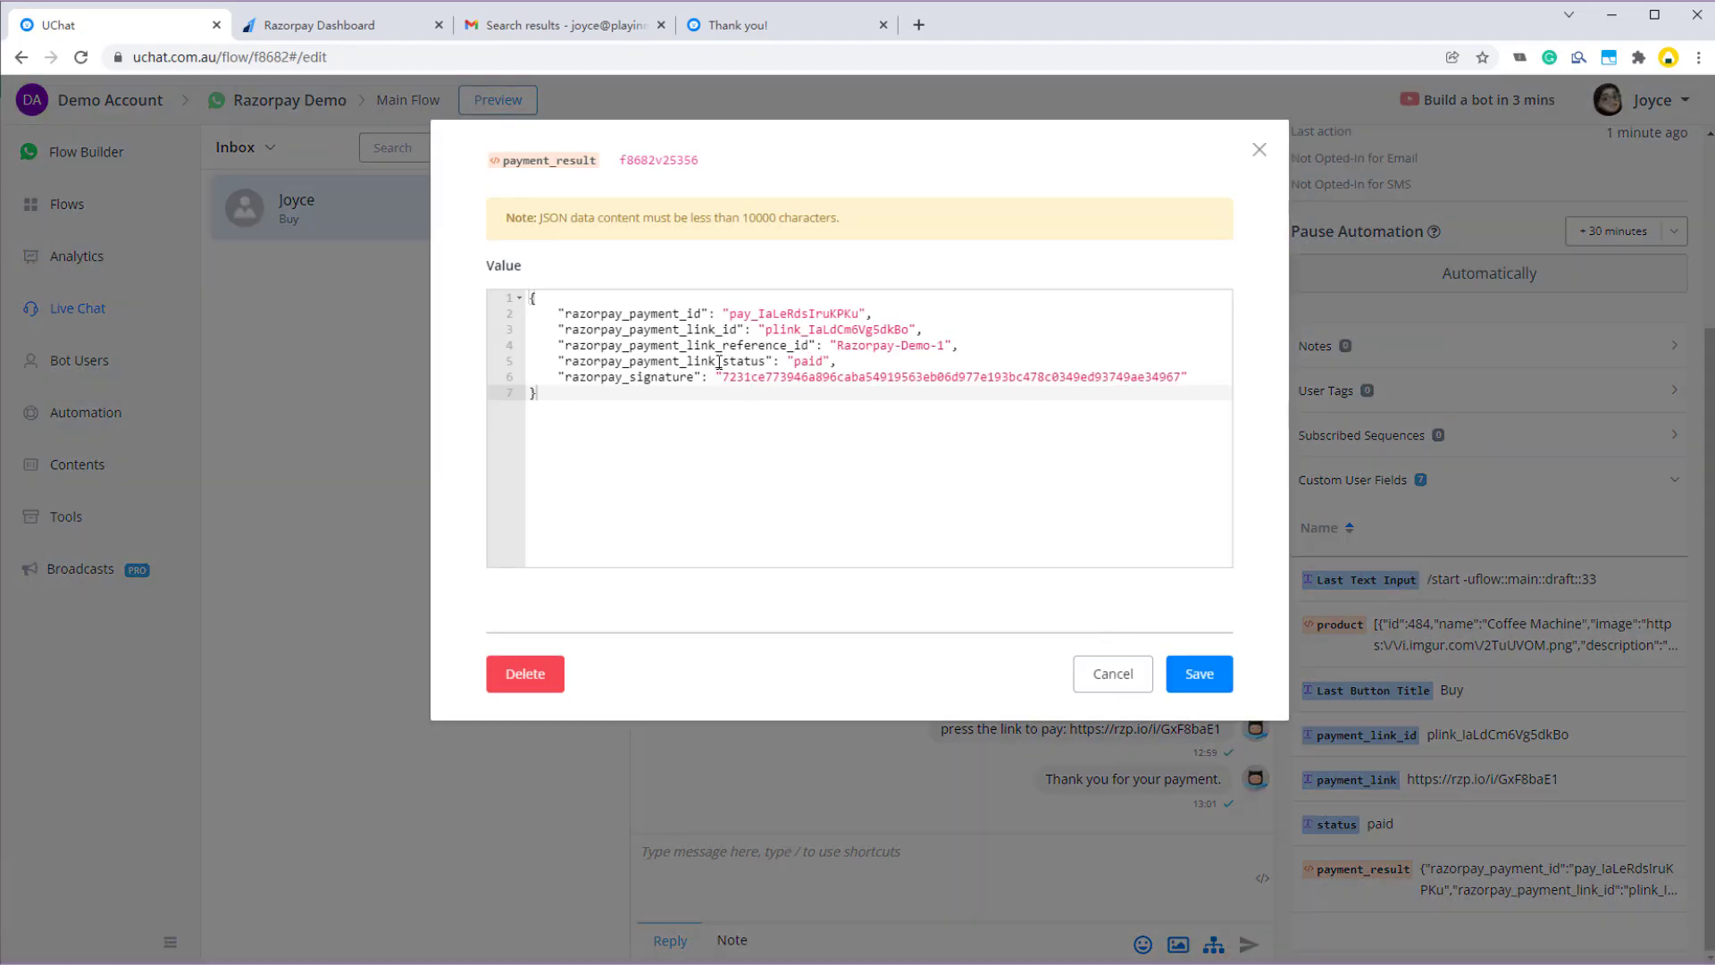
- Review payment_result's payment and link IDs, reference Razorpay-Demo-1 and paid status, then save it
{"action": "double_click", "coordinate": [662, 315]}
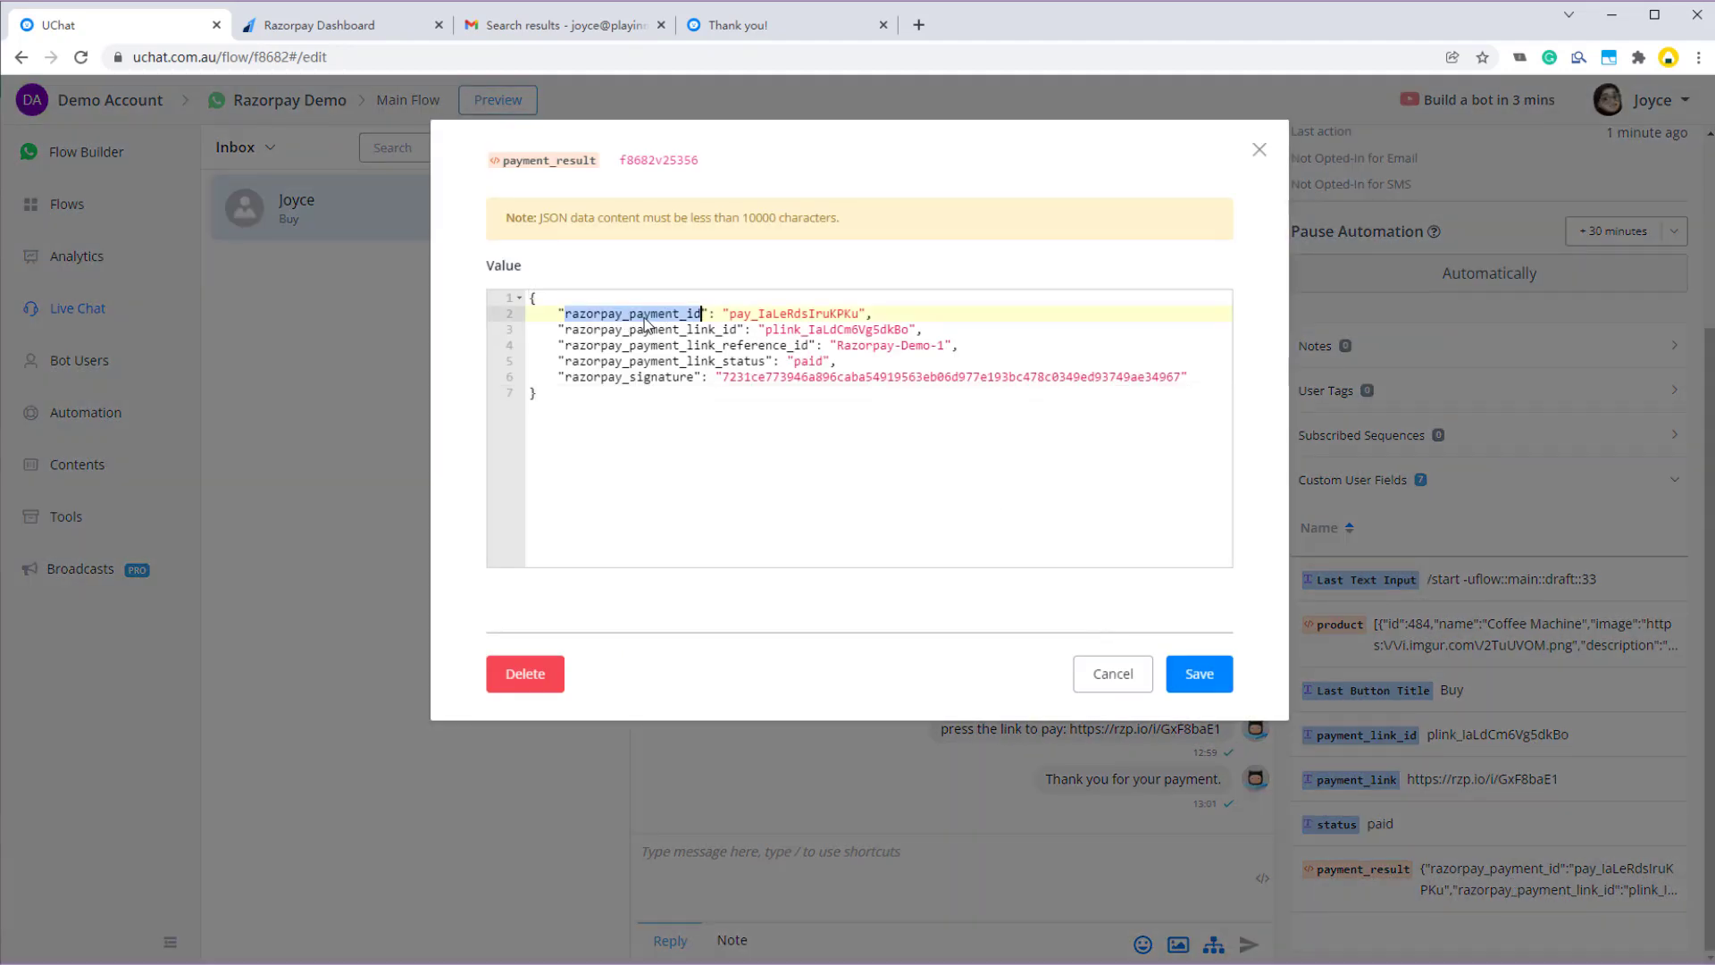
{"action": "left_click", "coordinate": [644, 320]}
{"action": "double_click", "coordinate": [717, 331]}
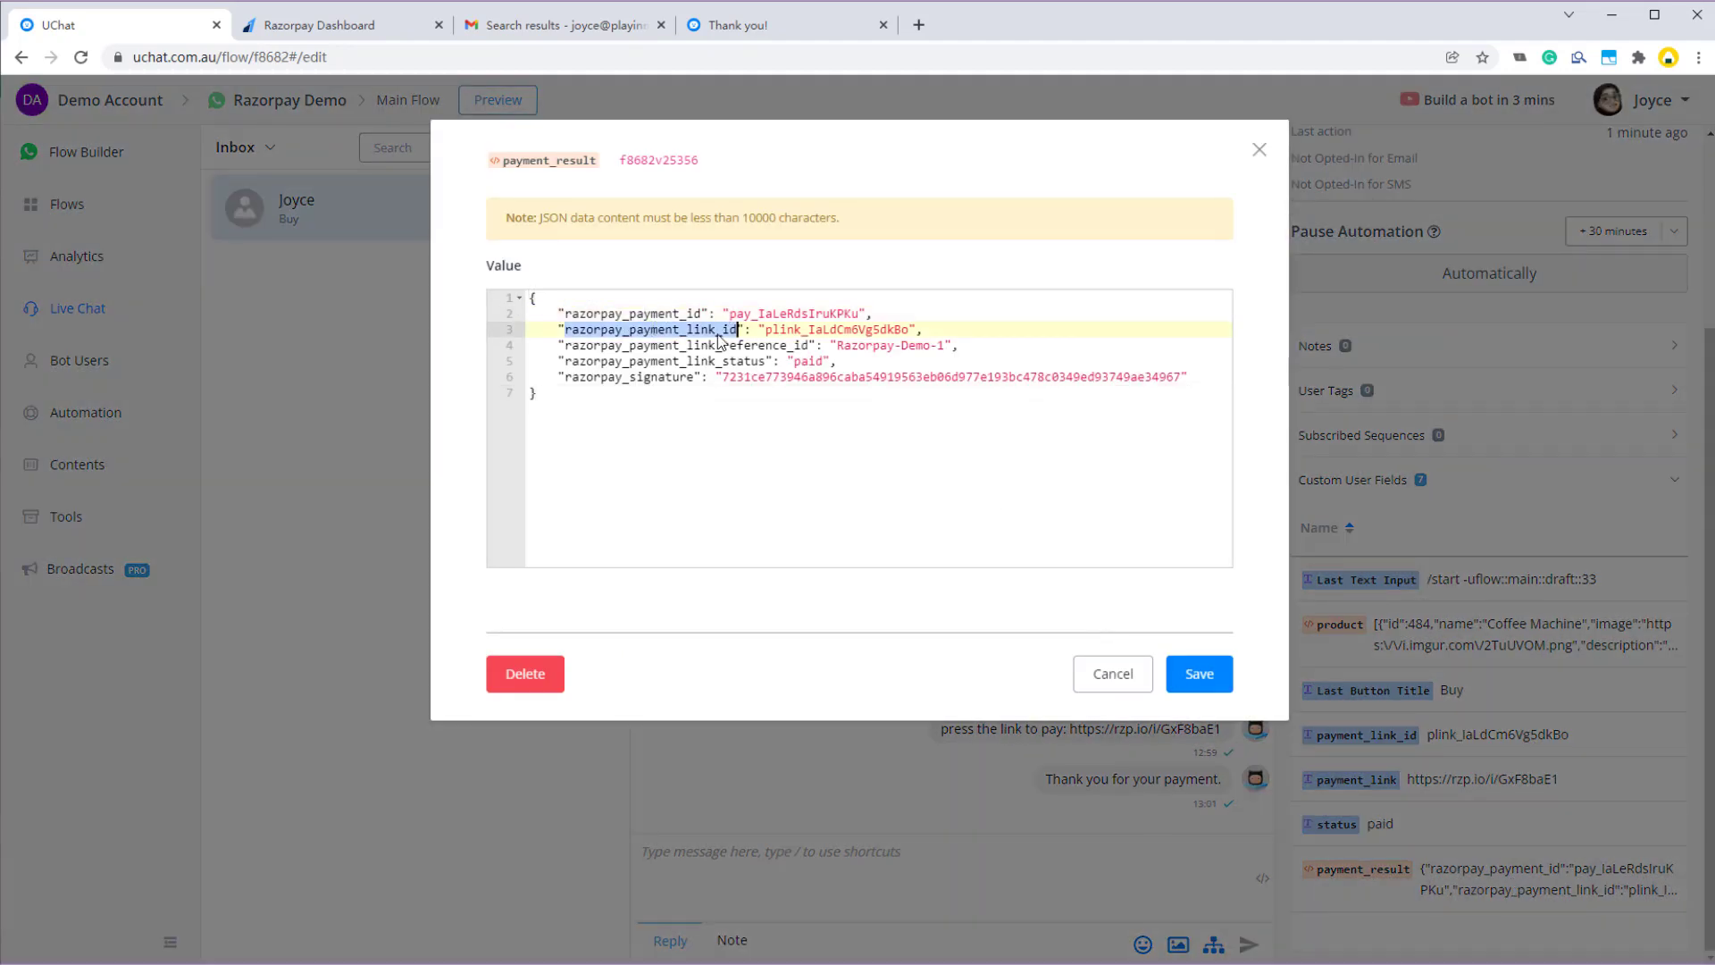
{"action": "left_click_drag", "start_coordinate": [729, 315], "coordinate": [794, 330]}
{"action": "left_click", "coordinate": [817, 330]}
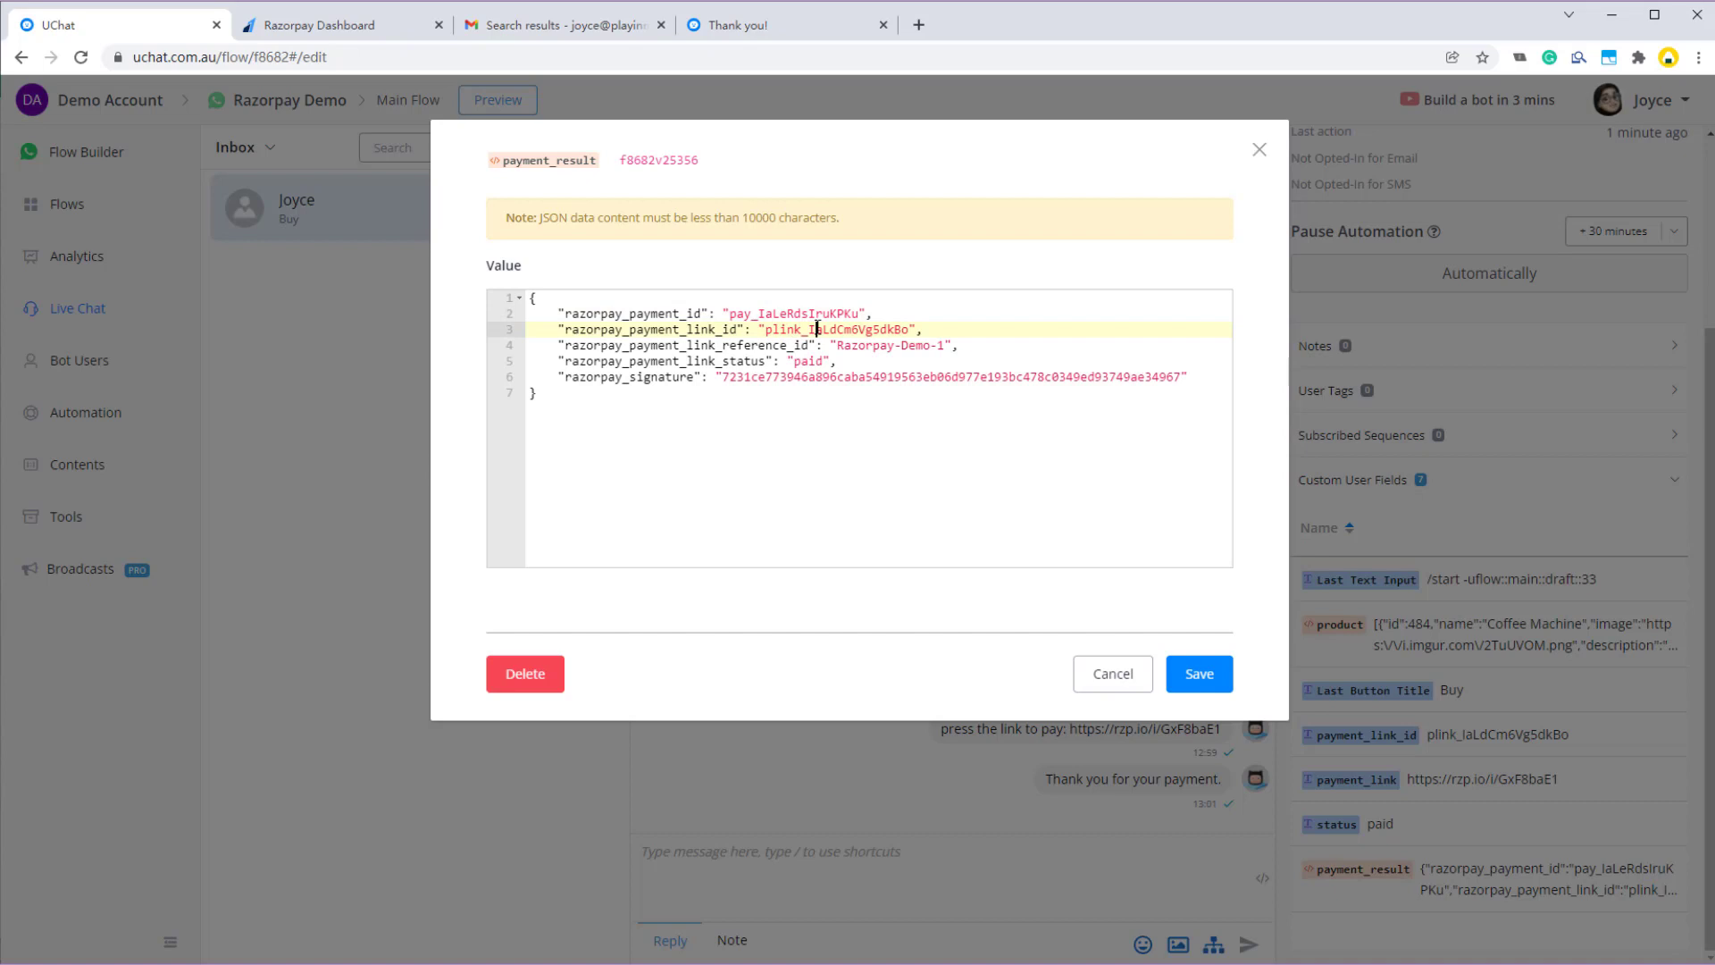
{"action": "left_click", "coordinate": [717, 347]}
{"action": "double_click", "coordinate": [627, 346]}
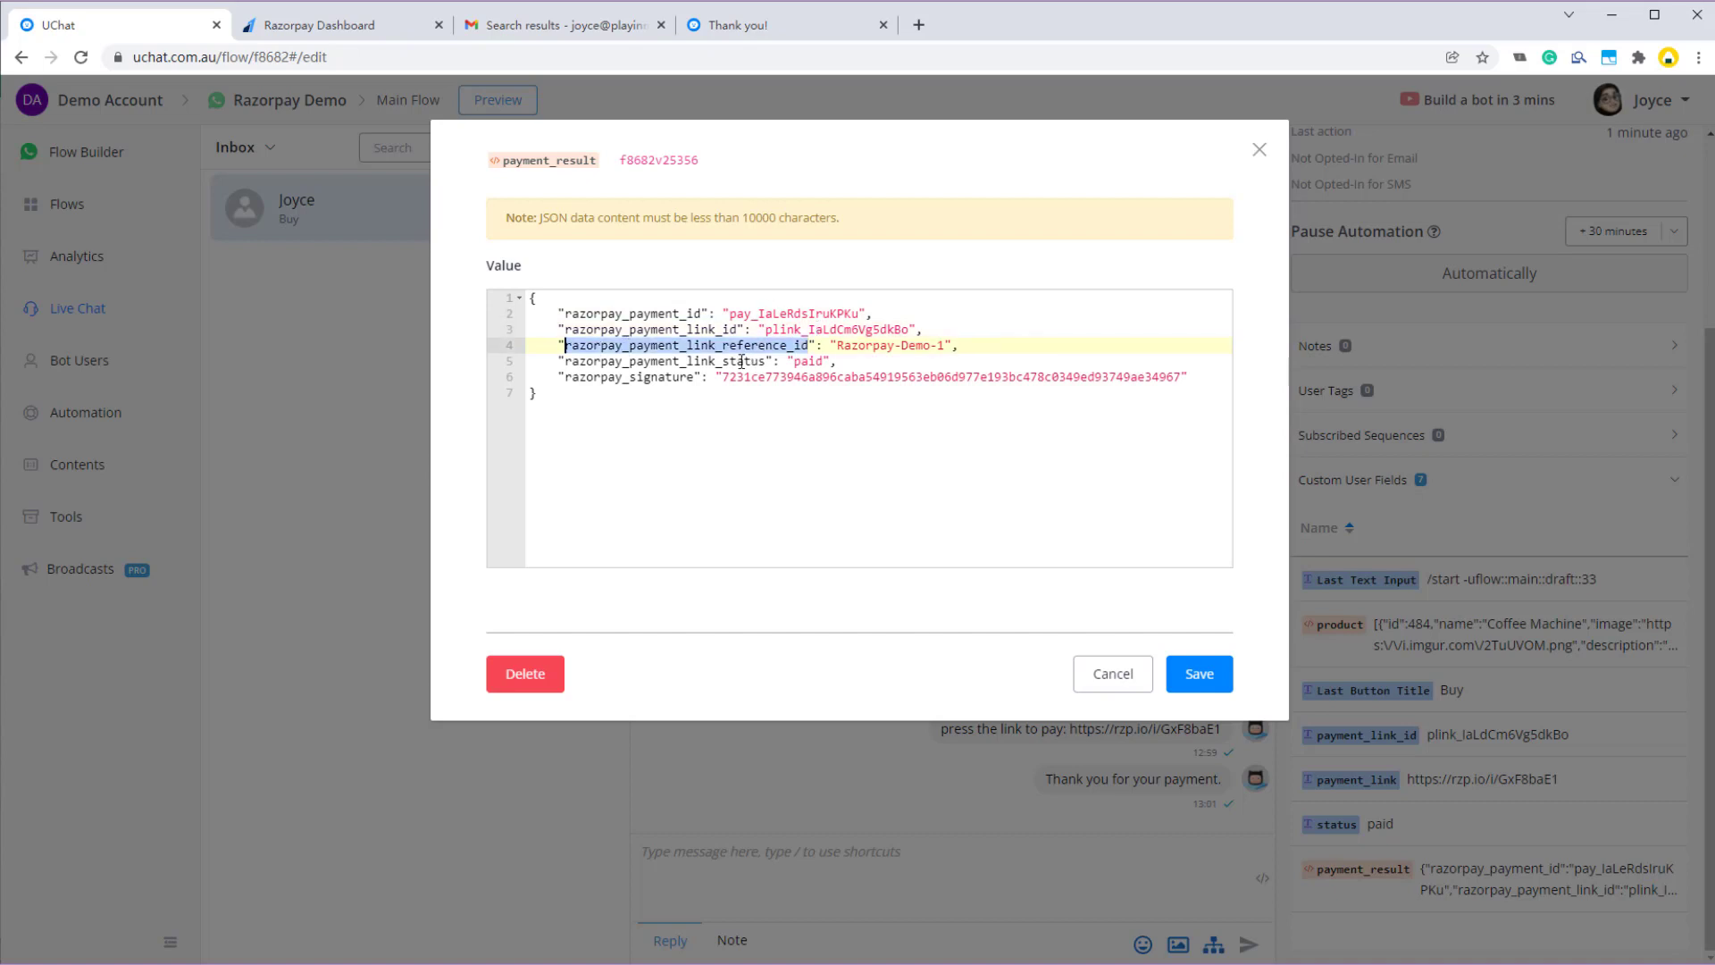
{"action": "double_click", "coordinate": [874, 346]}
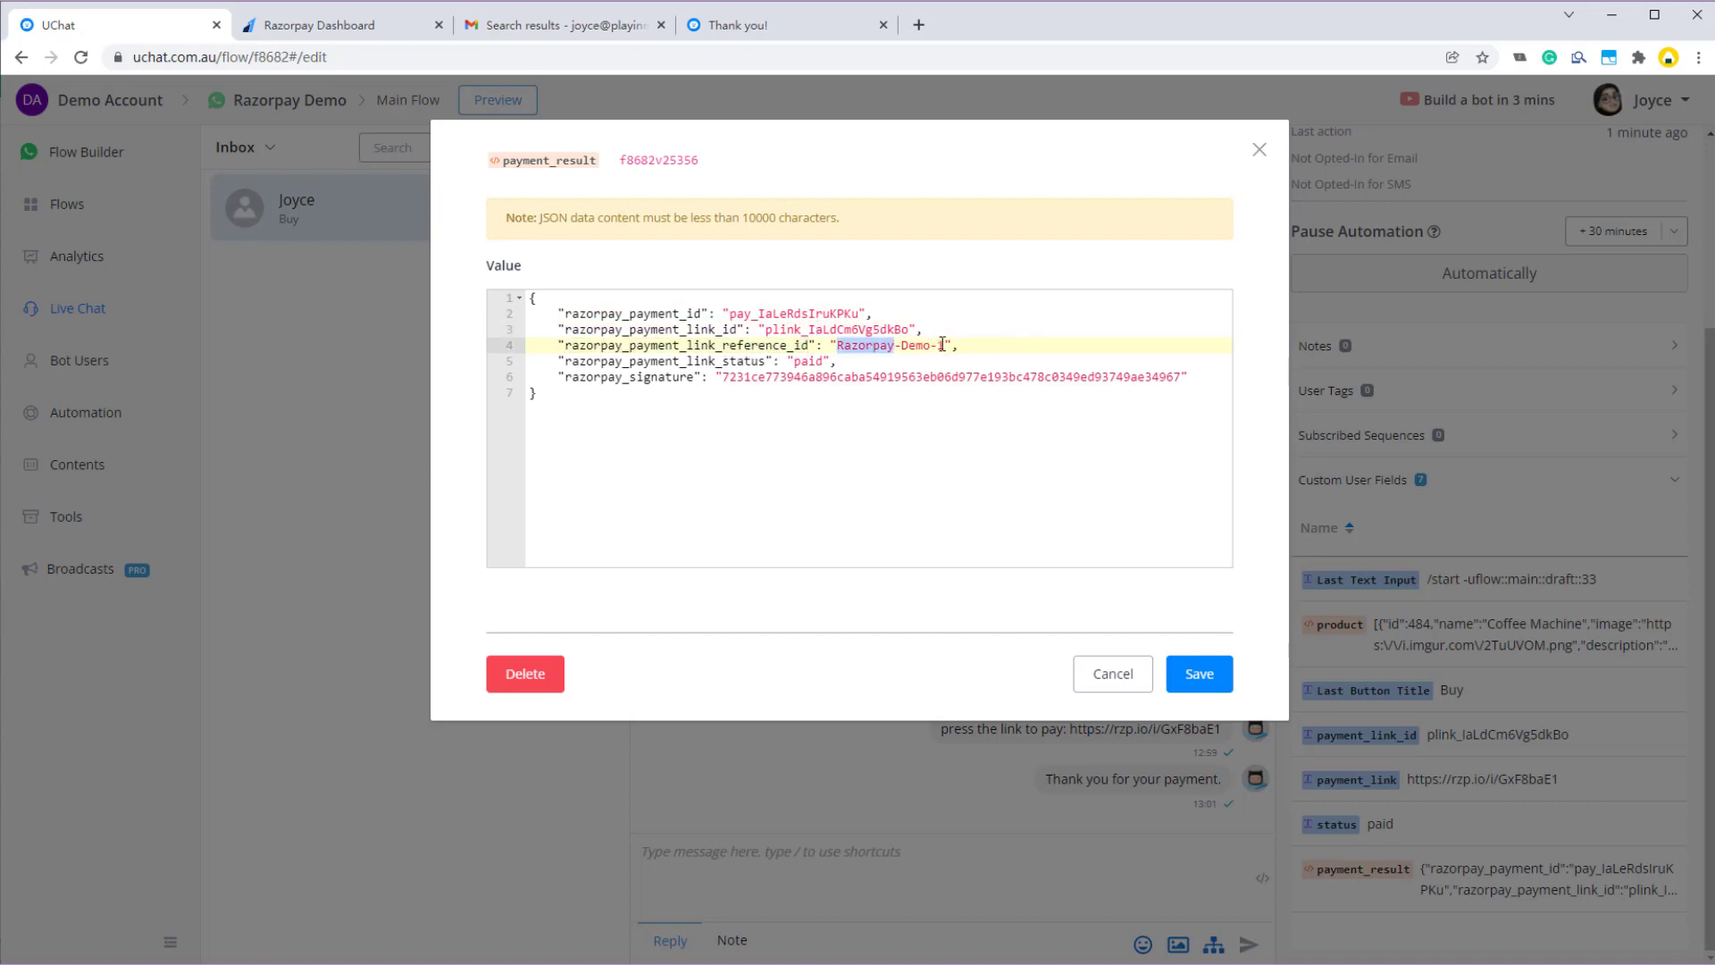
{"action": "left_click", "coordinate": [947, 345]}
{"action": "left_click_drag", "start_coordinate": [947, 346], "coordinate": [852, 346]}
{"action": "left_click", "coordinate": [859, 347]}
{"action": "left_click", "coordinate": [739, 361]}
{"action": "double_click", "coordinate": [808, 360]}
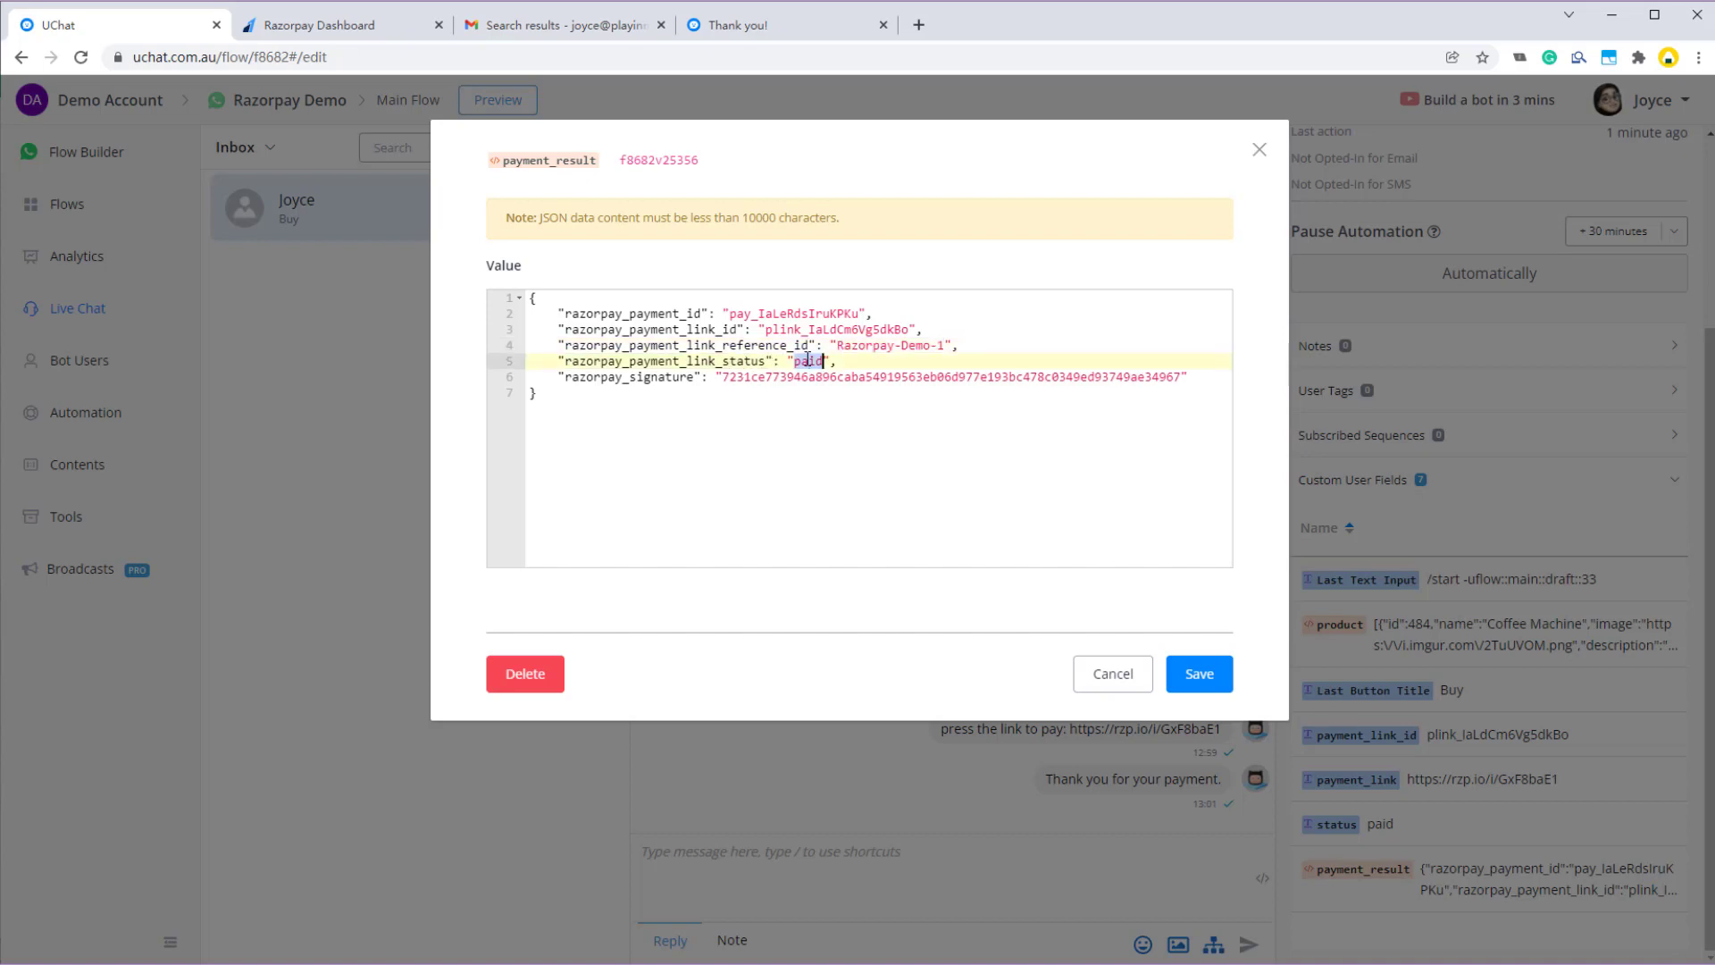
{"action": "double_click", "coordinate": [815, 376]}
{"action": "left_click", "coordinate": [1199, 674]}
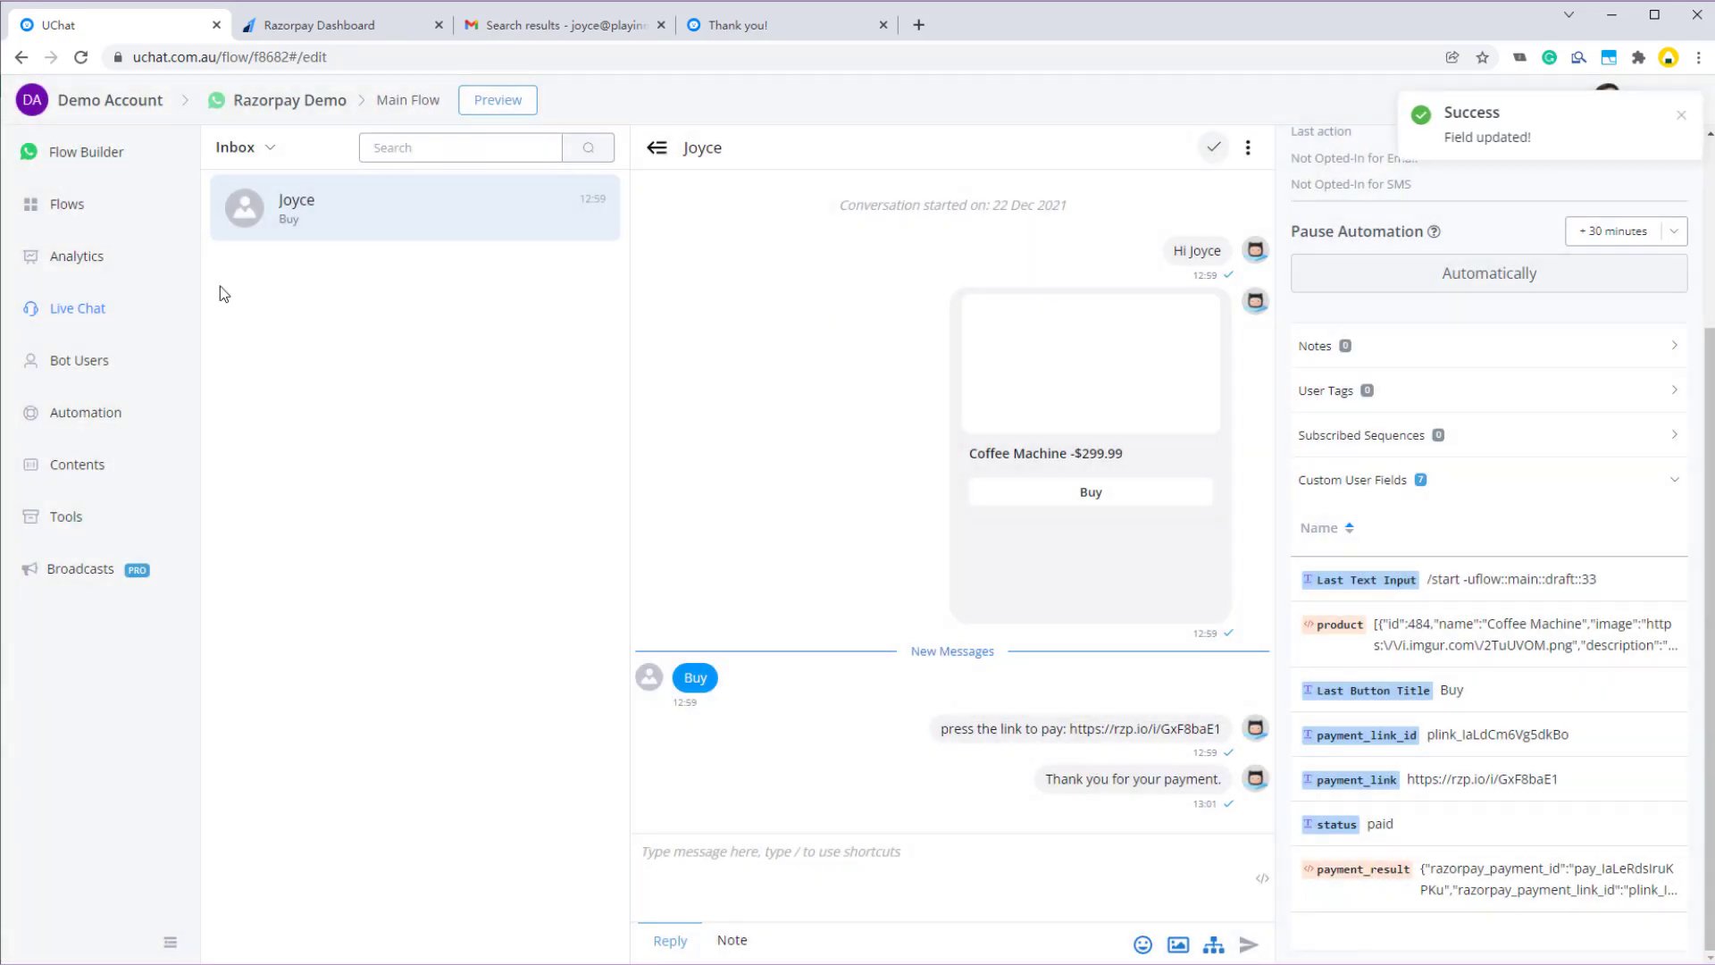
- Add a new standalone Action step, Action #3, to the Main Flow canvas
{"action": "left_click", "coordinate": [98, 207]}
{"action": "left_click", "coordinate": [90, 154]}
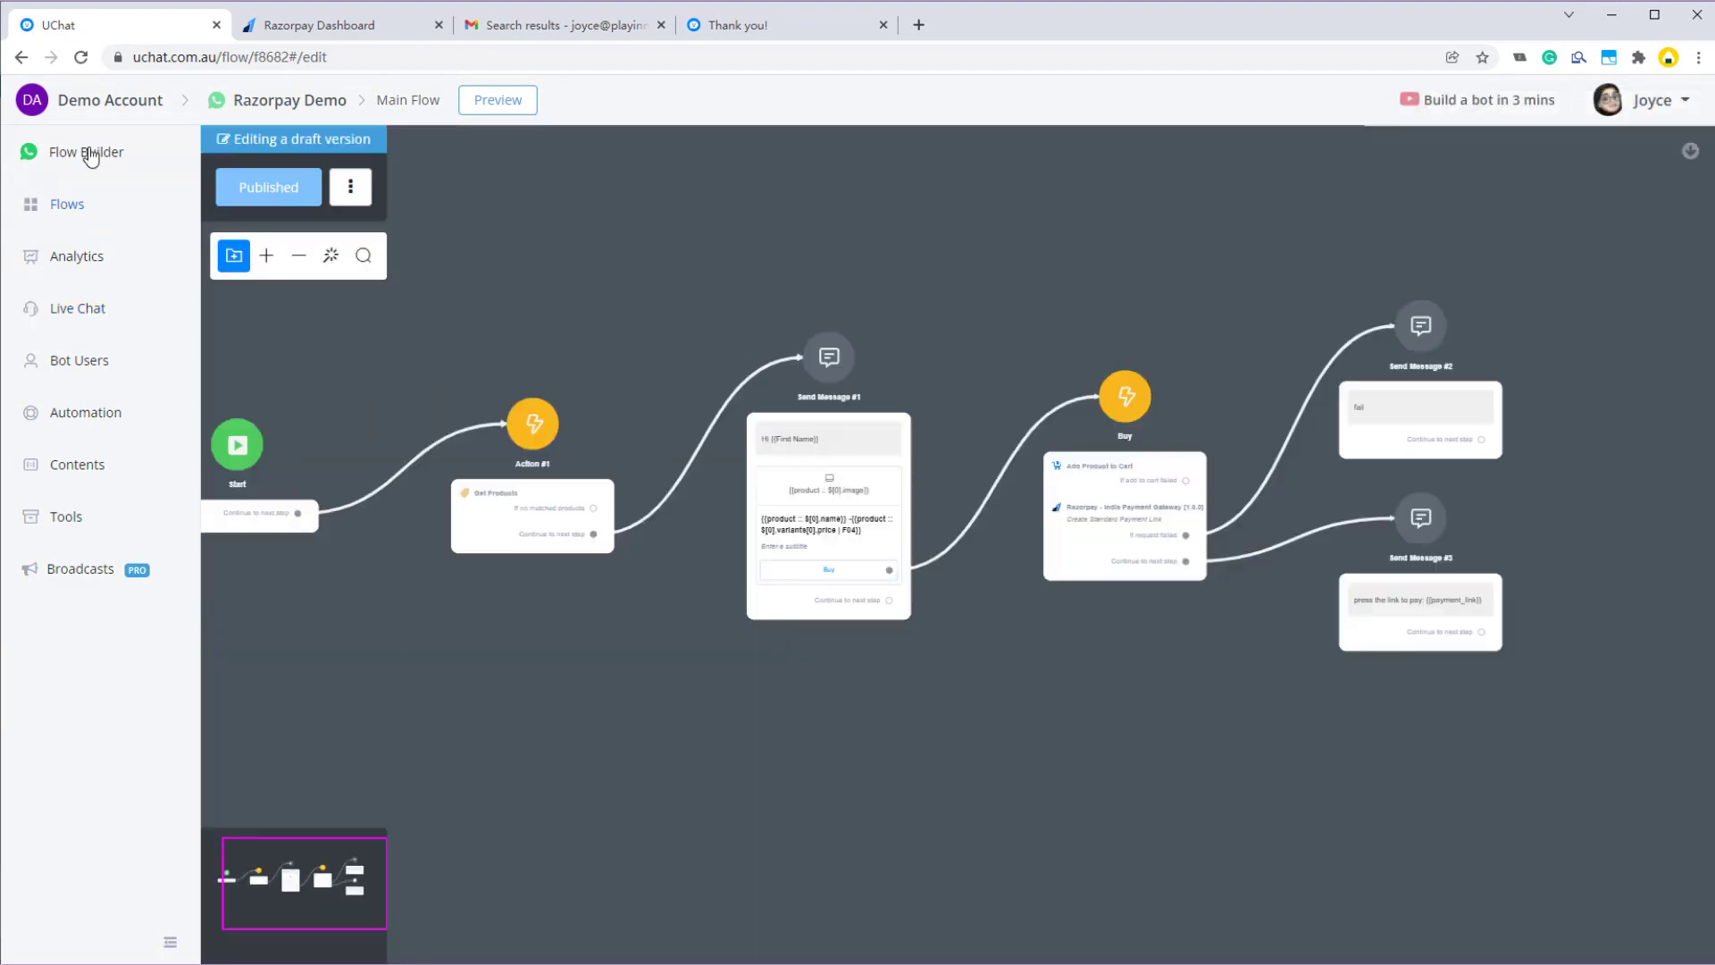
{"action": "left_click_drag", "start_coordinate": [704, 750], "coordinate": [780, 599]}
{"action": "right_click", "coordinate": [530, 561]}
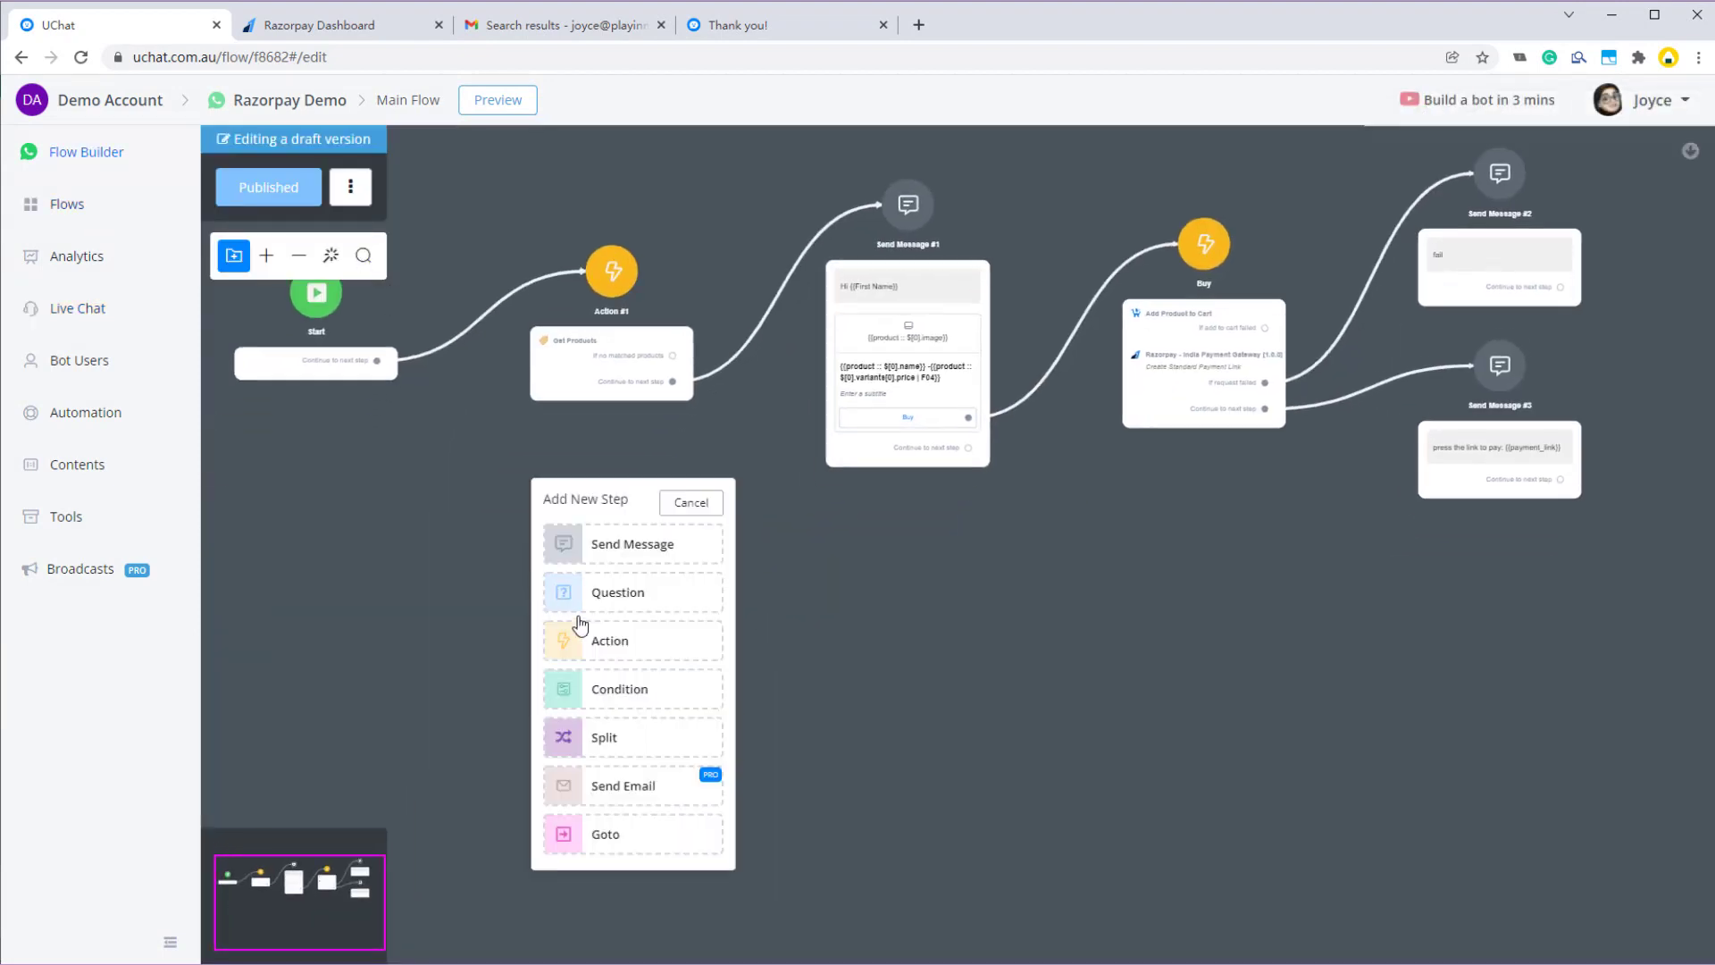
{"action": "left_click", "coordinate": [606, 641]}
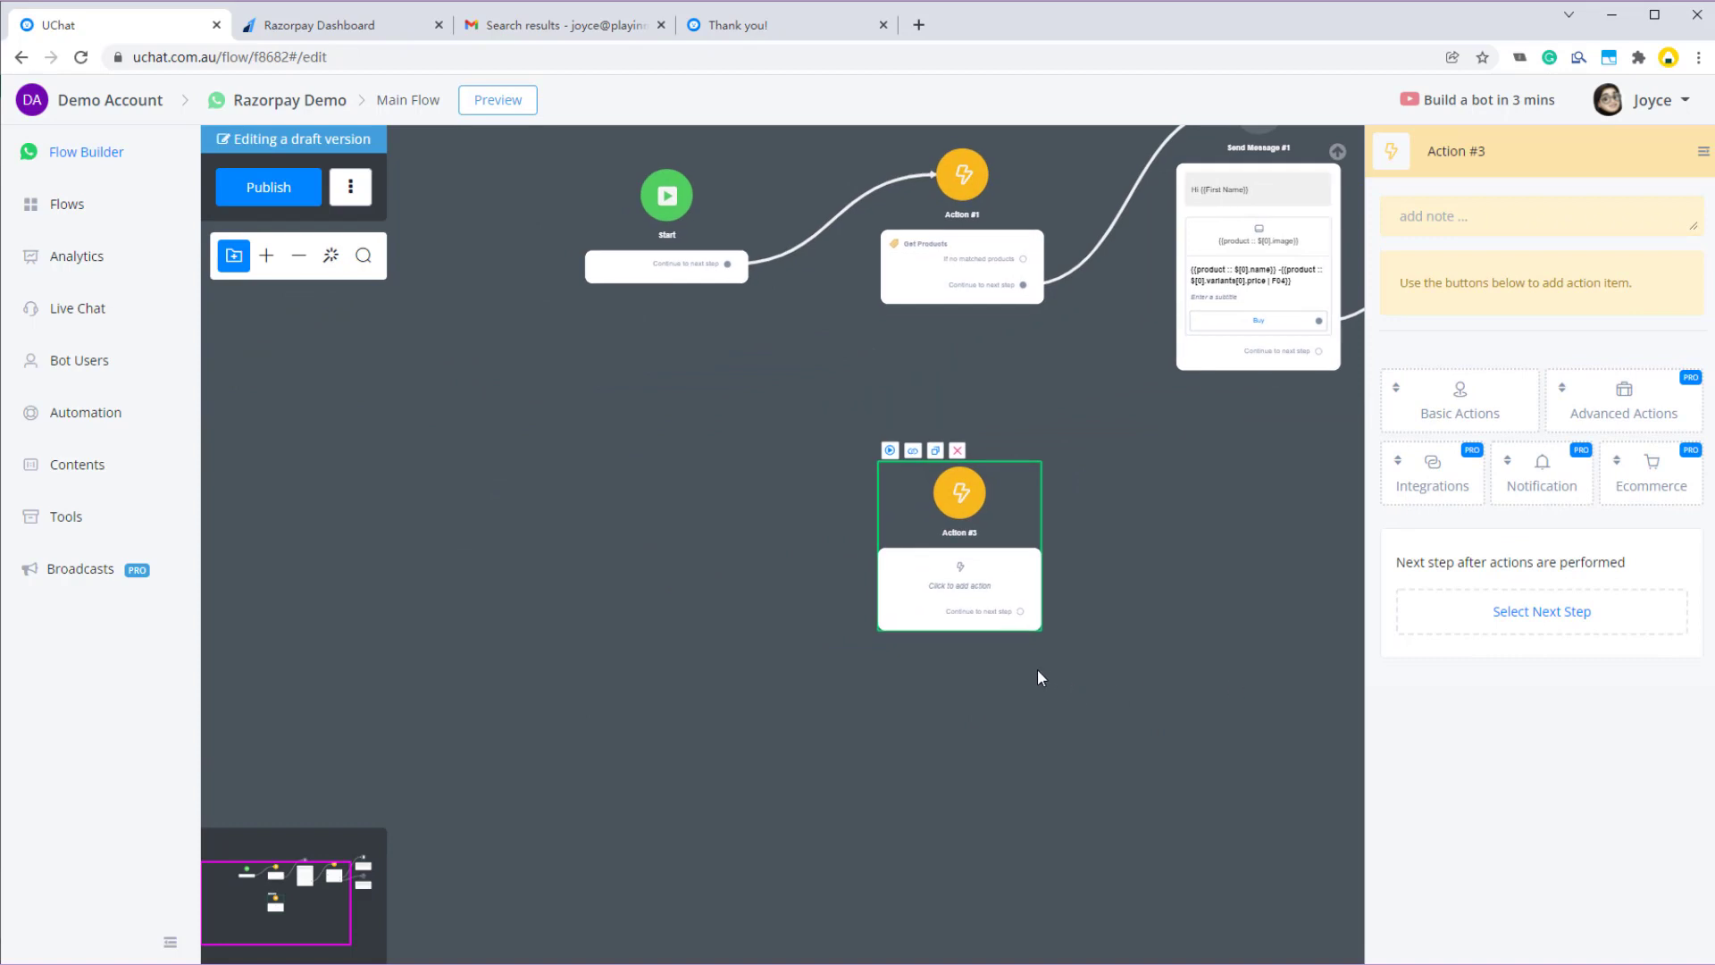
- Give Action #3 the Razorpay integration, publish the flow, and open the account dashboard
{"action": "left_click", "coordinate": [1443, 491]}
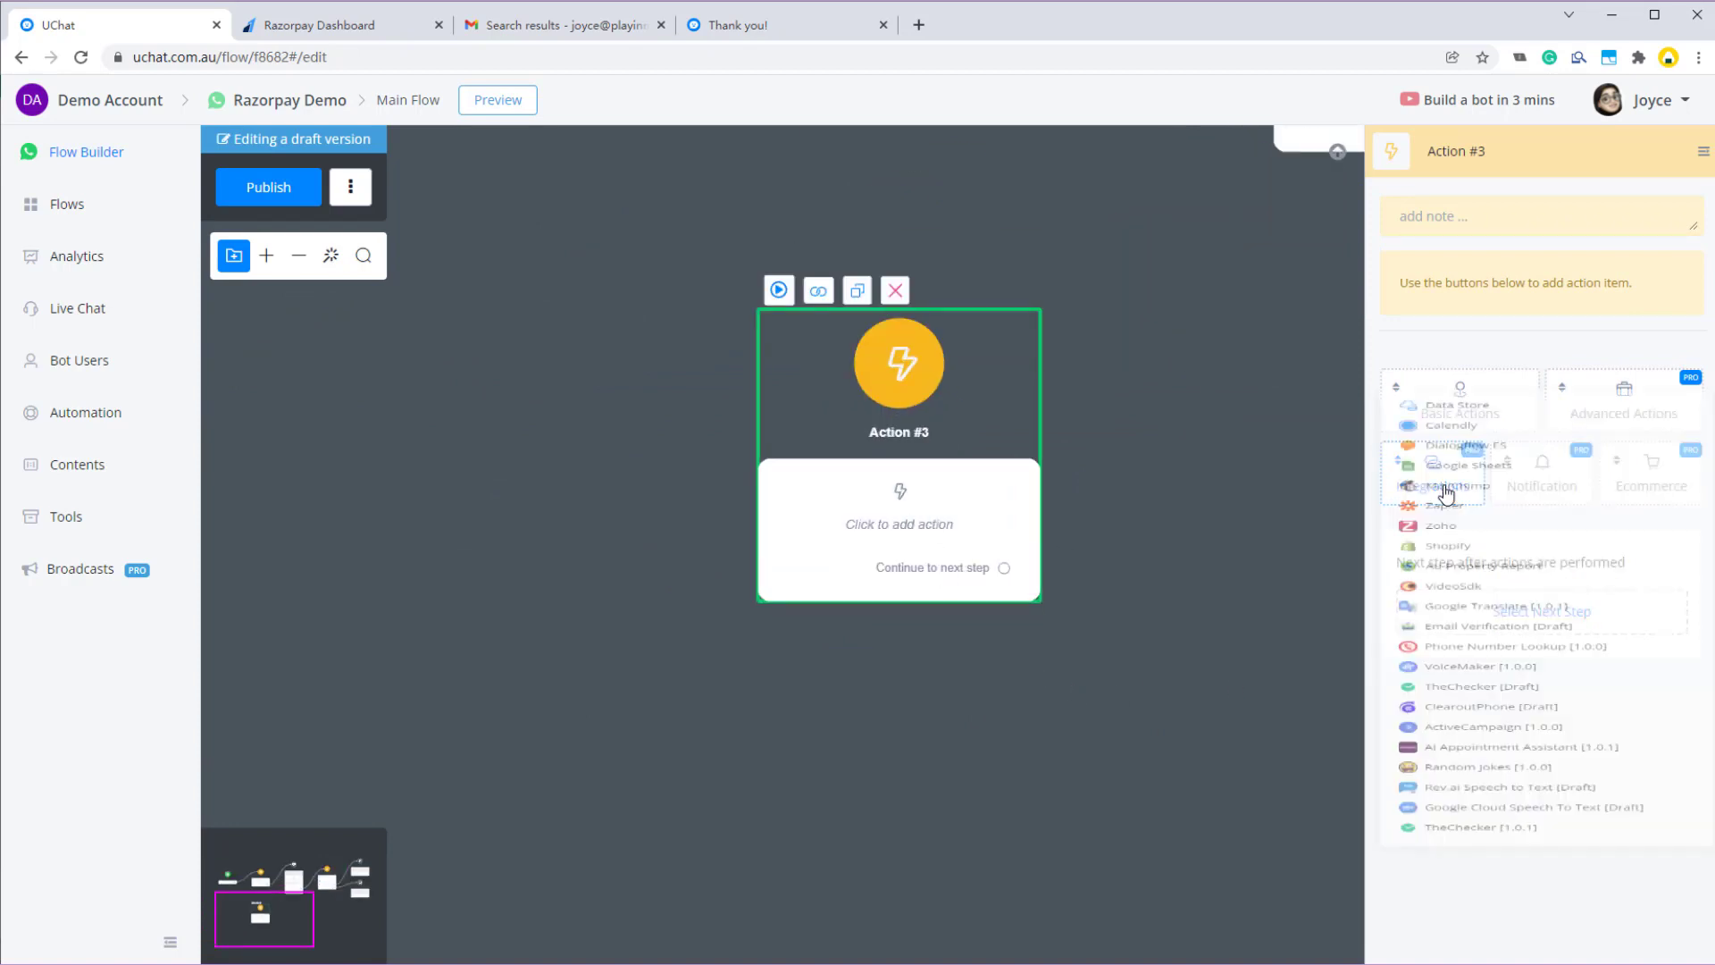
{"action": "scroll", "coordinate": [1487, 786], "scroll_direction": "down", "scroll_amount": 1}
{"action": "left_click", "coordinate": [1466, 823]}
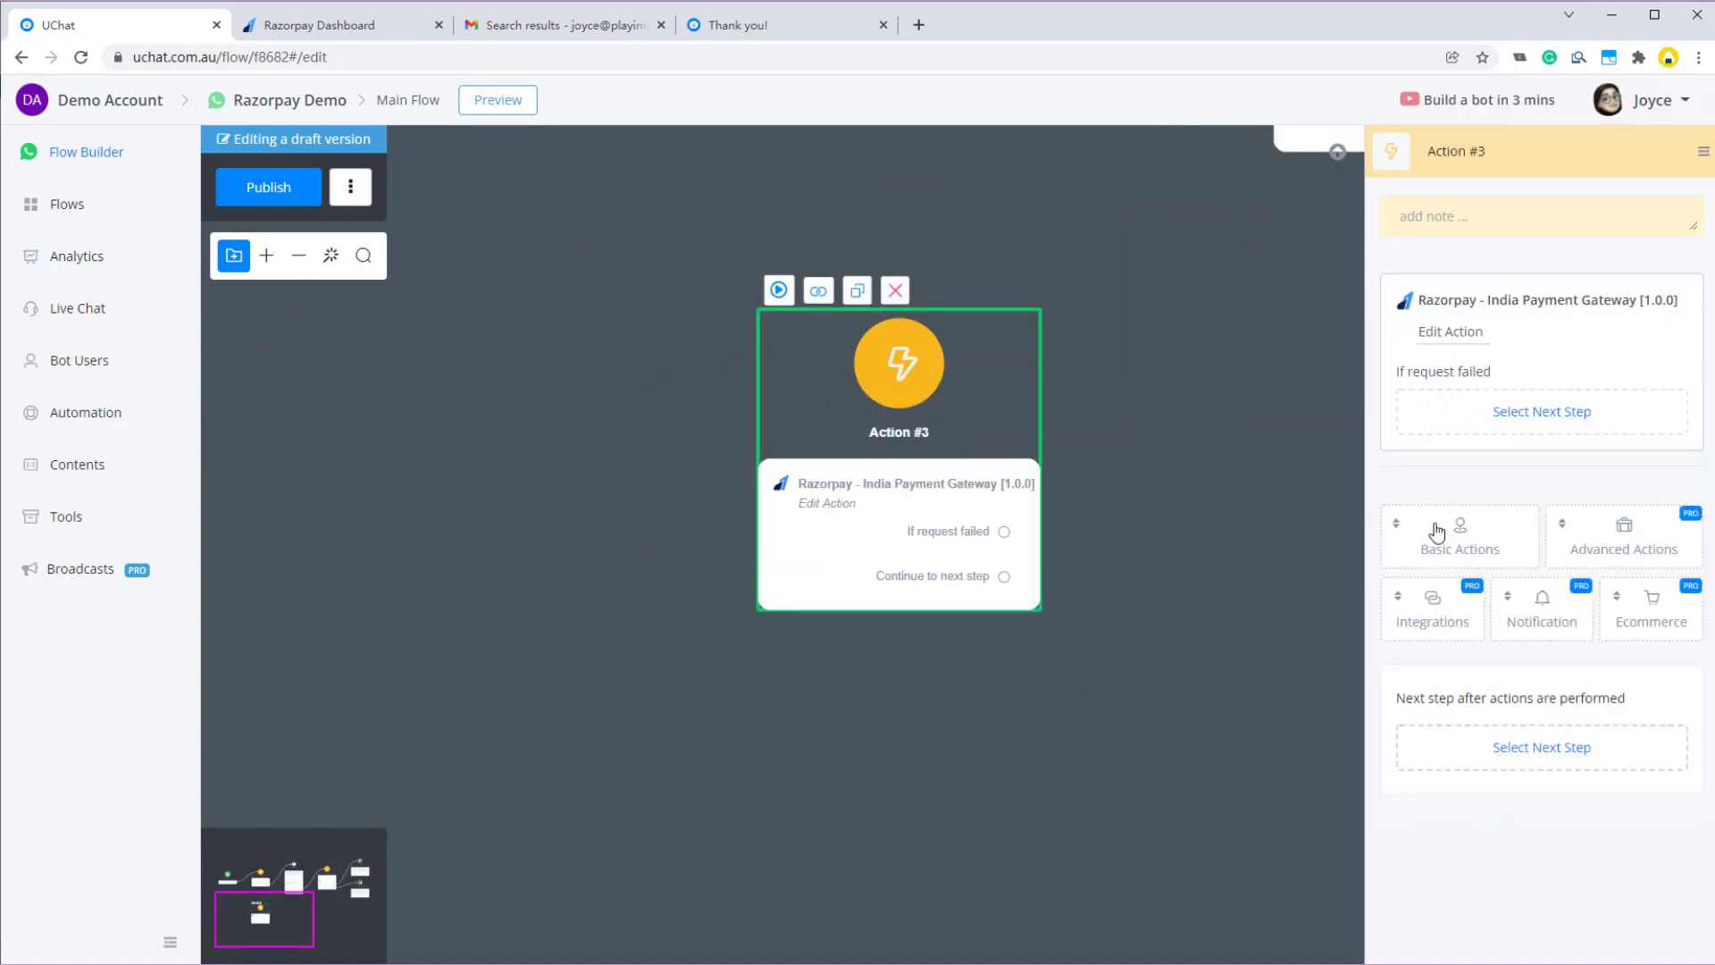
{"action": "left_click", "coordinate": [255, 198]}
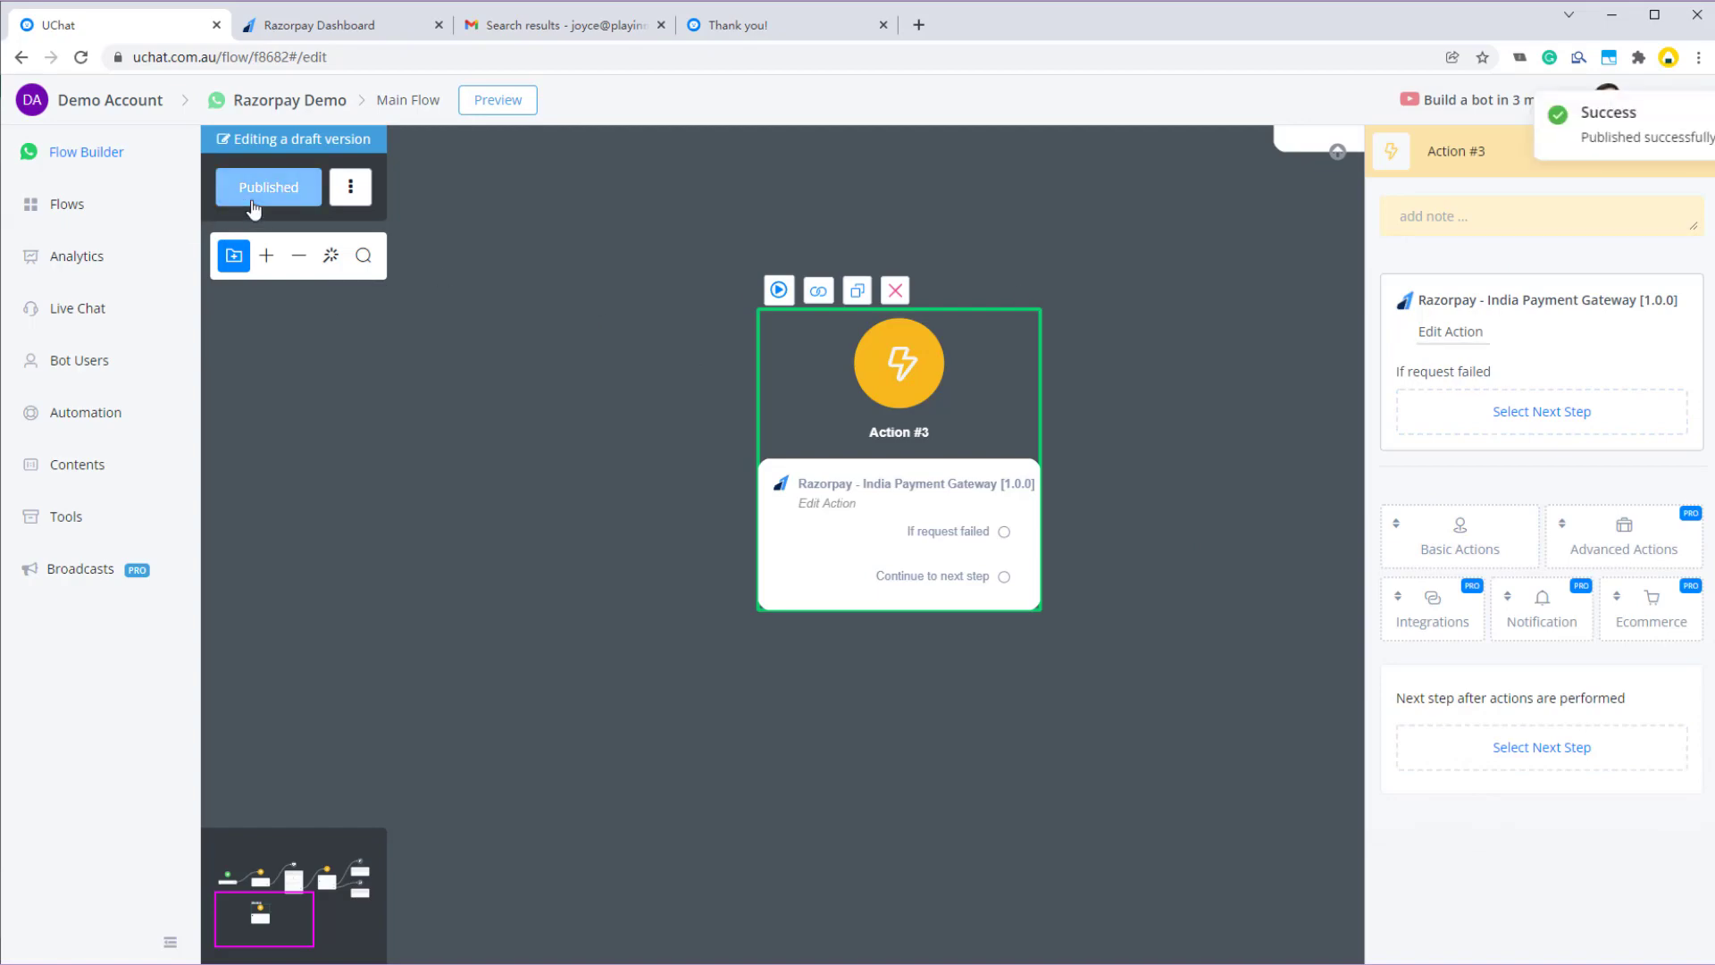
{"action": "left_click", "coordinate": [90, 103]}
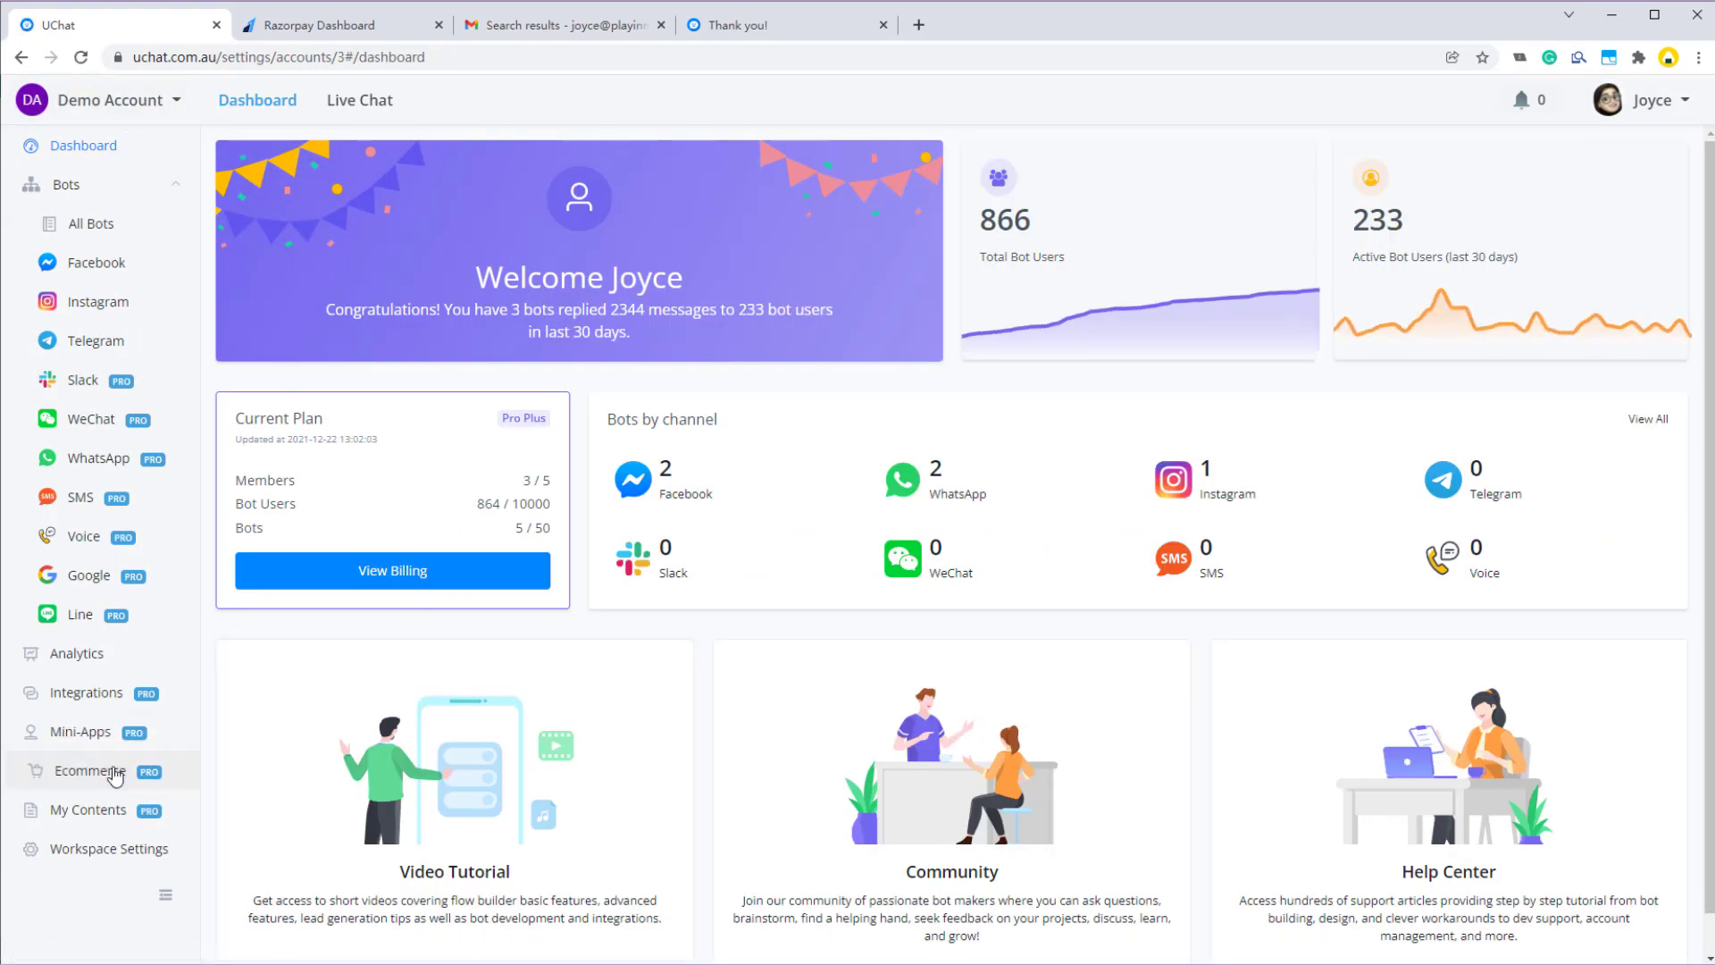
{"action": "left_click", "coordinate": [114, 775]}
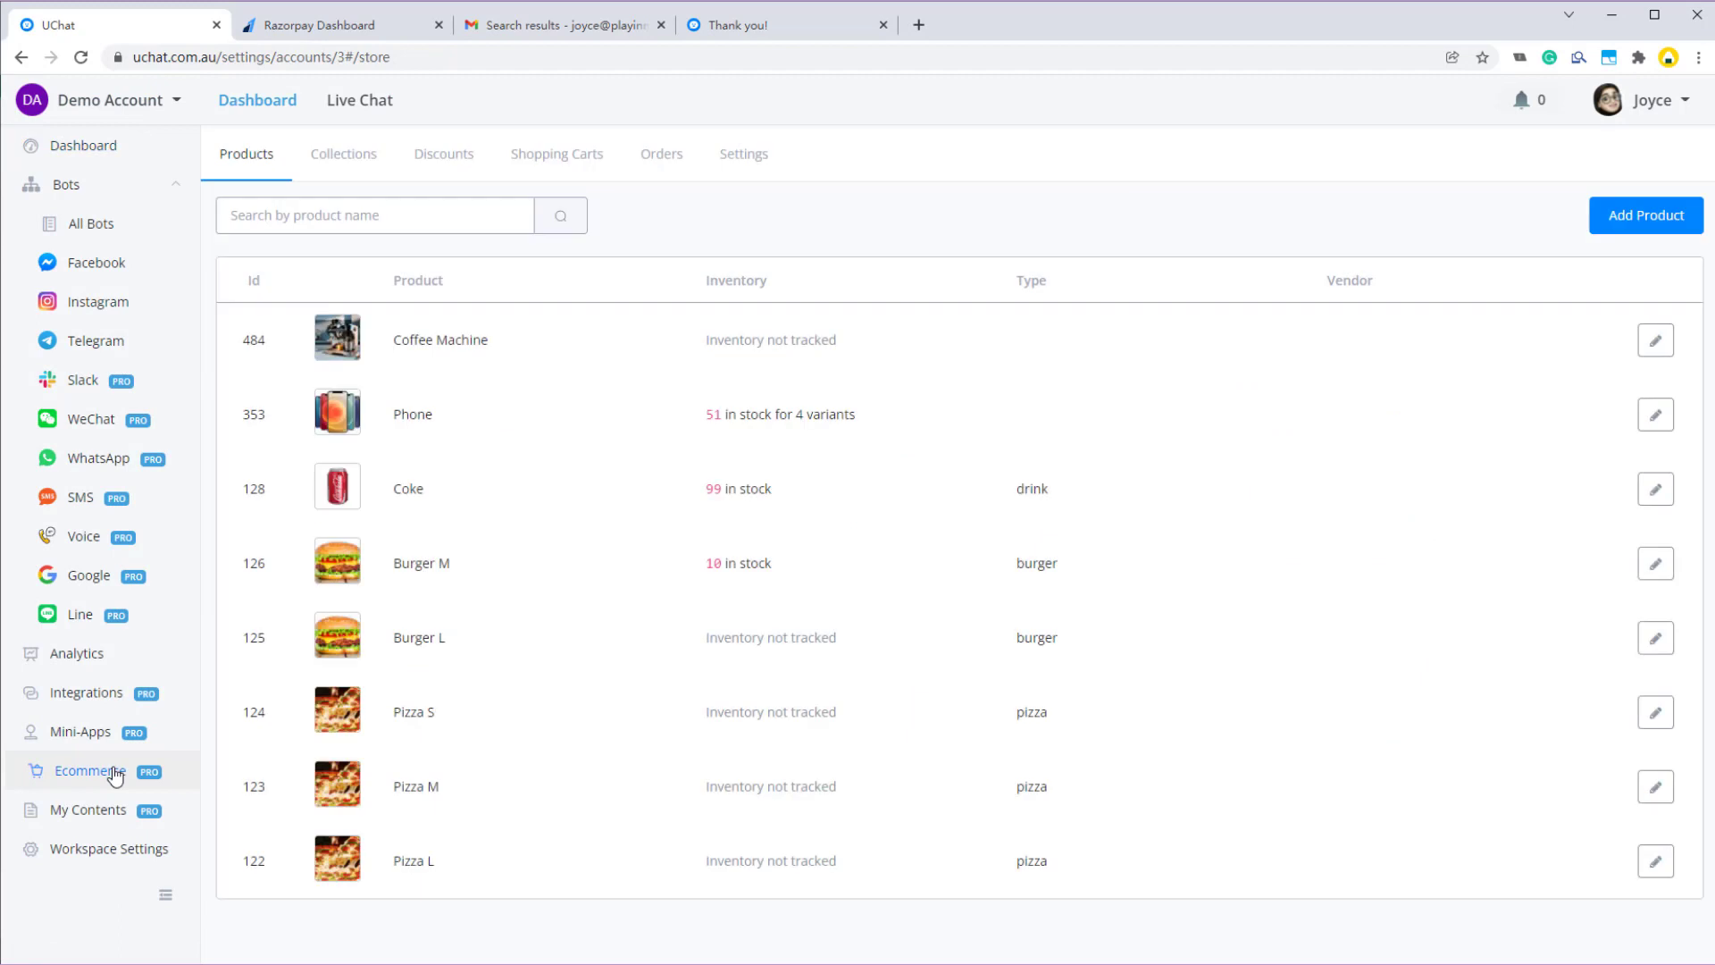
{"action": "left_click", "coordinate": [666, 157]}
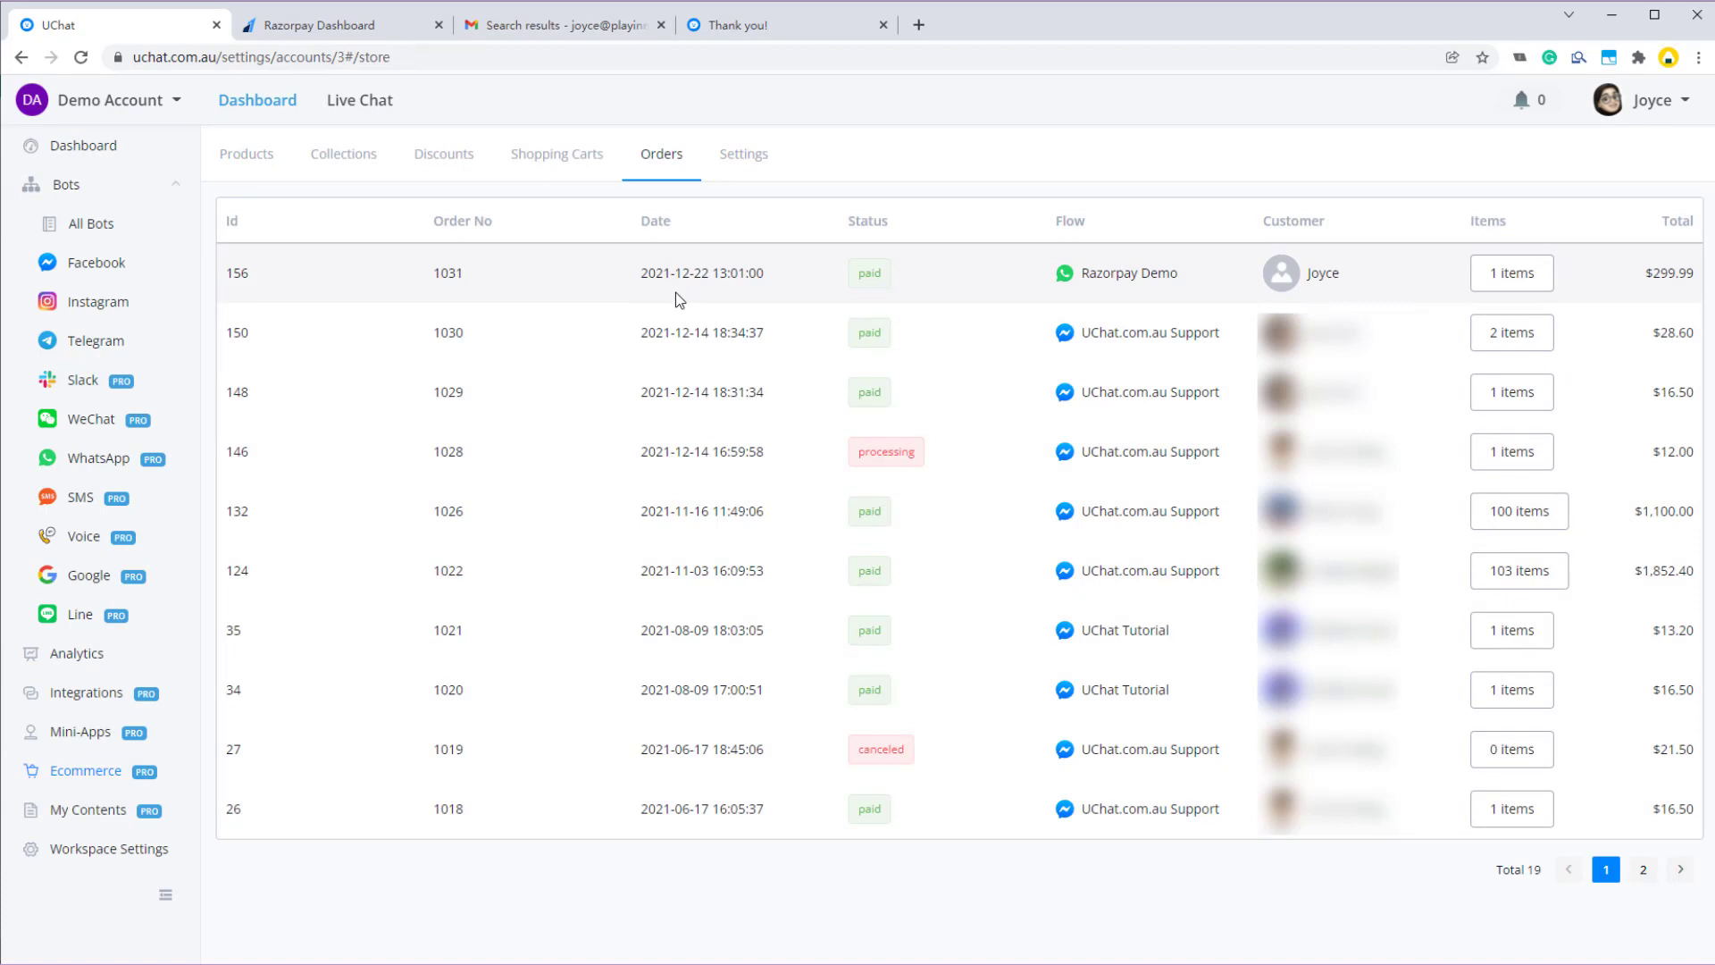
{"action": "left_click_drag", "start_coordinate": [785, 278], "coordinate": [642, 272]}
{"action": "left_click", "coordinate": [699, 271]}
{"action": "double_click", "coordinate": [244, 281]}
{"action": "left_click", "coordinate": [420, 277]}
{"action": "left_click_drag", "start_coordinate": [632, 279], "coordinate": [765, 274]}
{"action": "left_click", "coordinate": [789, 278]}
{"action": "double_click", "coordinate": [872, 285]}
{"action": "left_click", "coordinate": [1064, 287]}
{"action": "left_click_drag", "start_coordinate": [1189, 278], "coordinate": [1094, 277]}
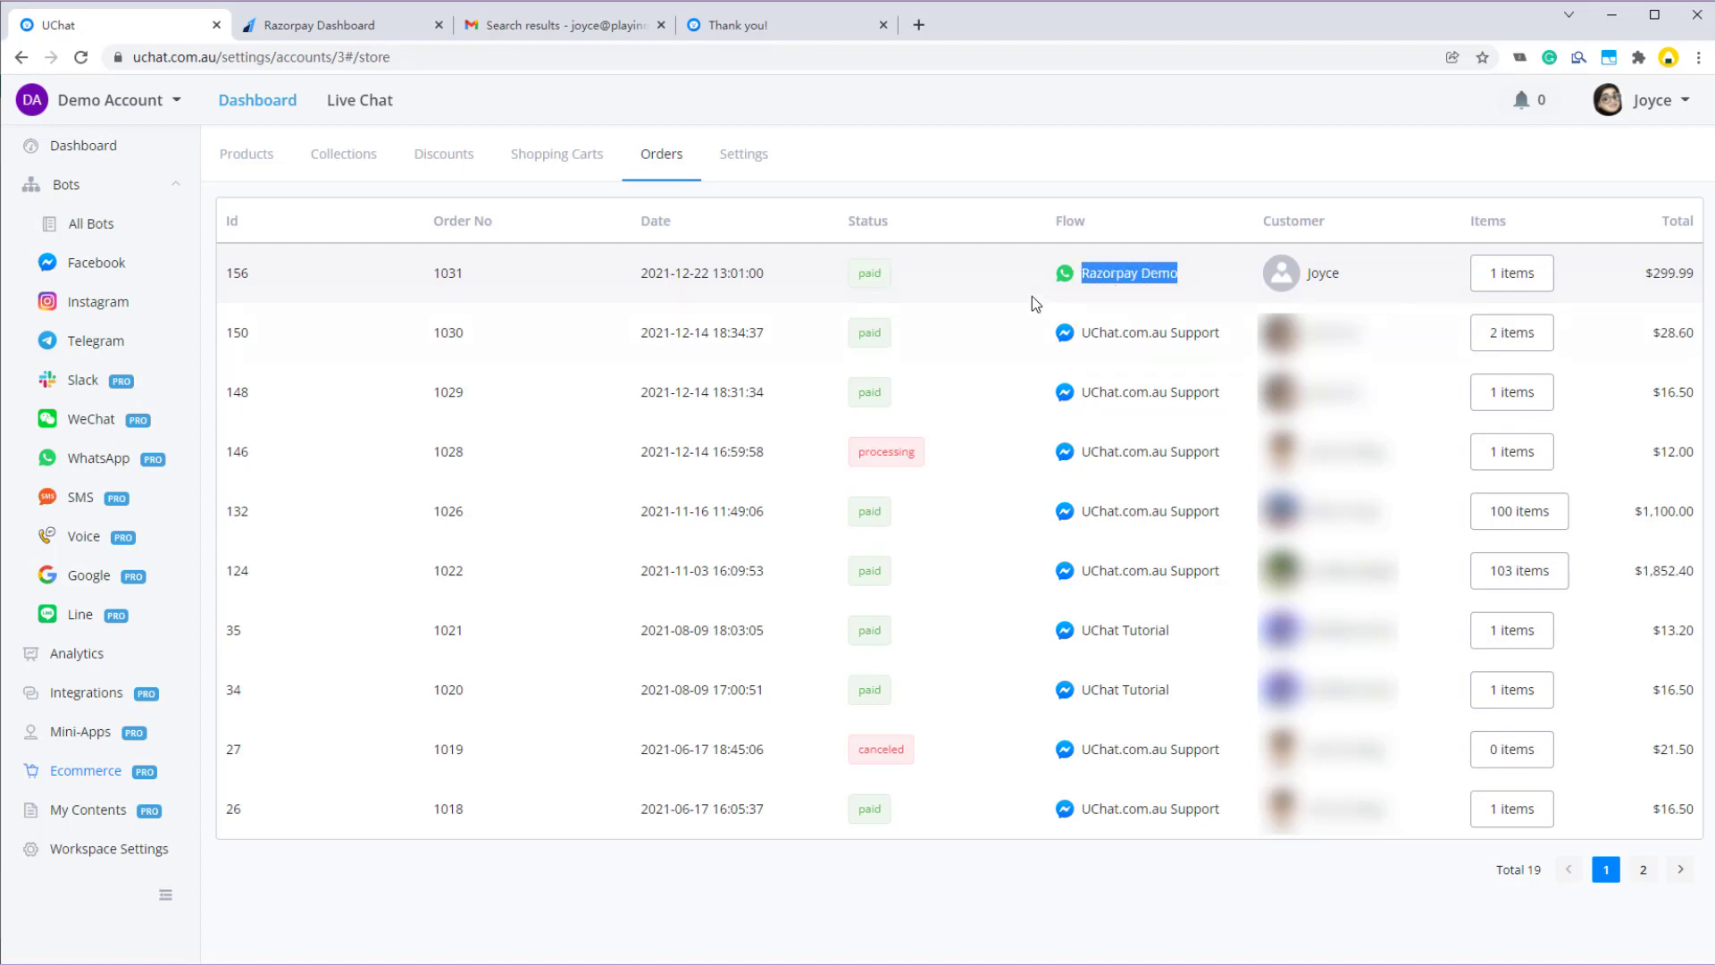
{"action": "left_click", "coordinate": [1215, 321]}
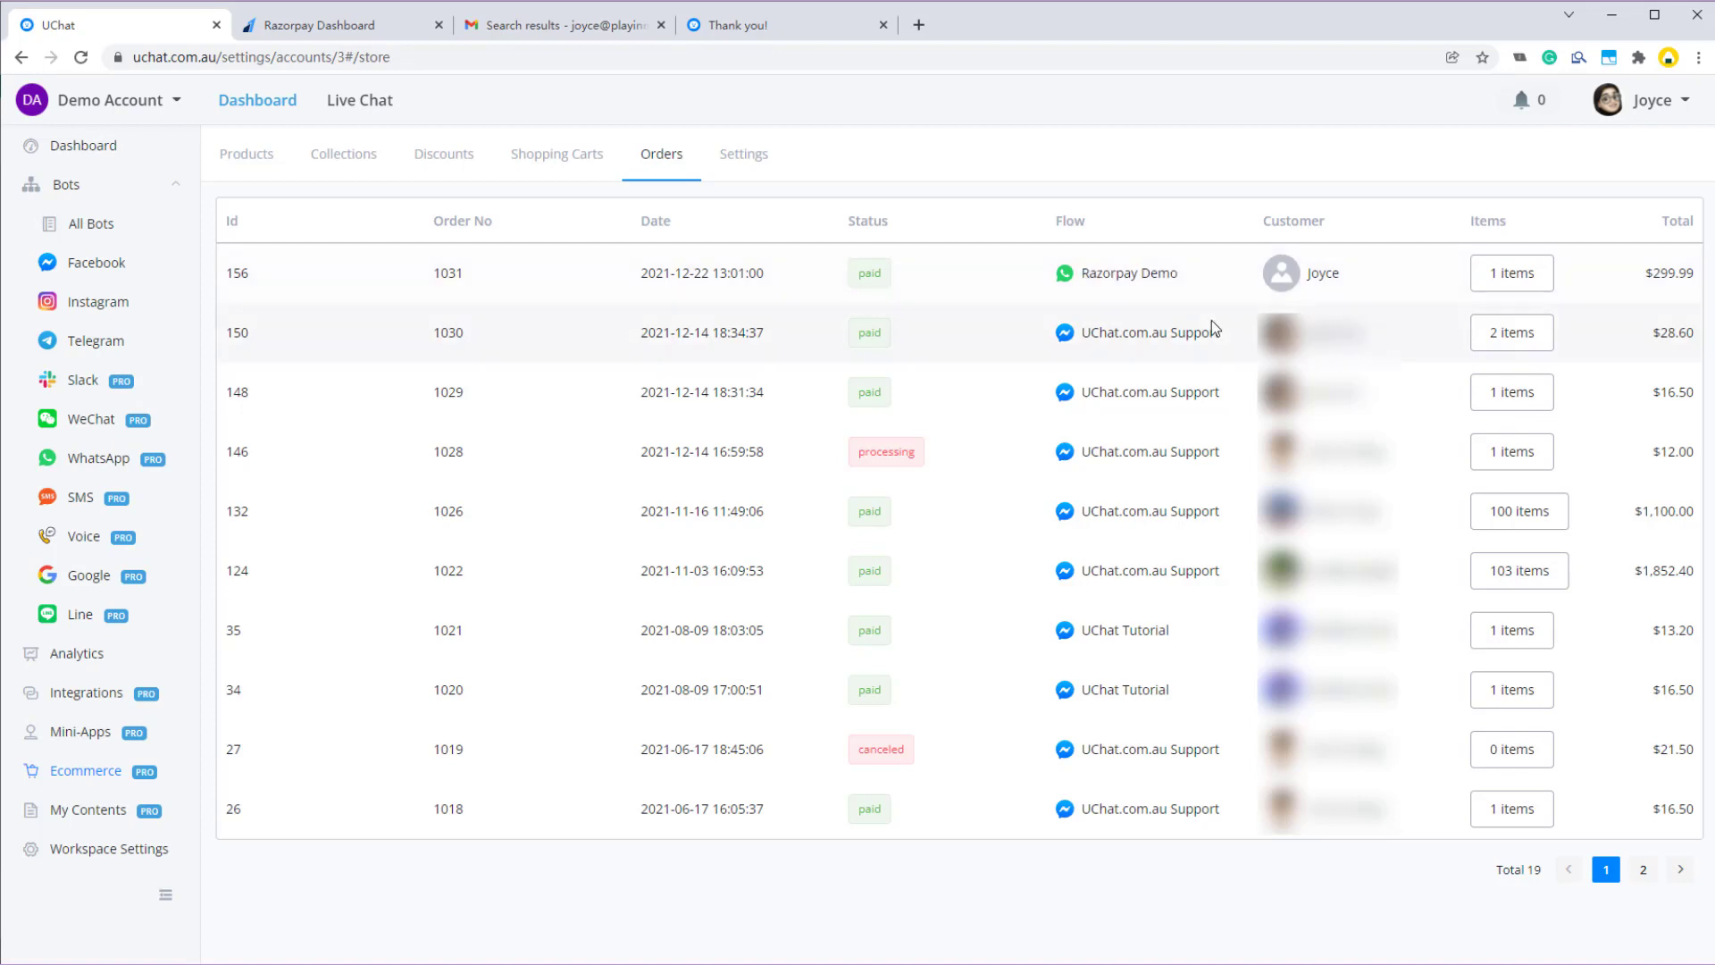
{"action": "left_click_drag", "start_coordinate": [1300, 287], "coordinate": [1384, 285]}
- View order 156's Coffee Machine item, then navigate back to the flow editor
{"action": "left_click", "coordinate": [1489, 273]}
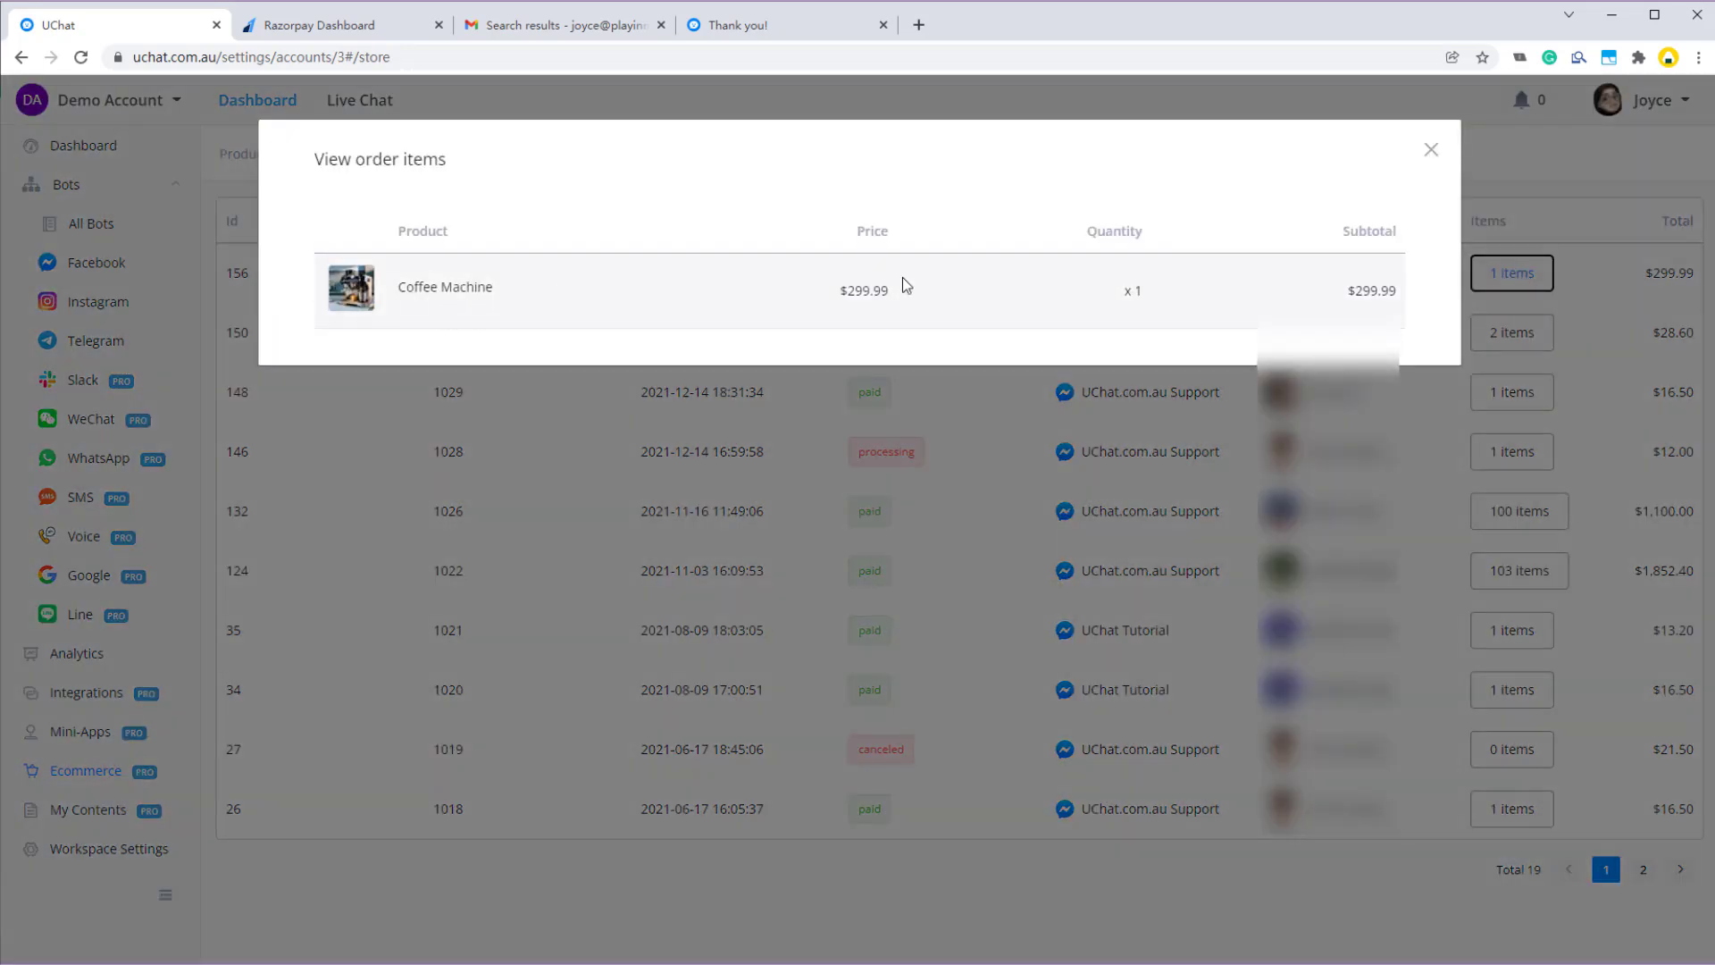
{"action": "left_click", "coordinate": [1432, 151]}
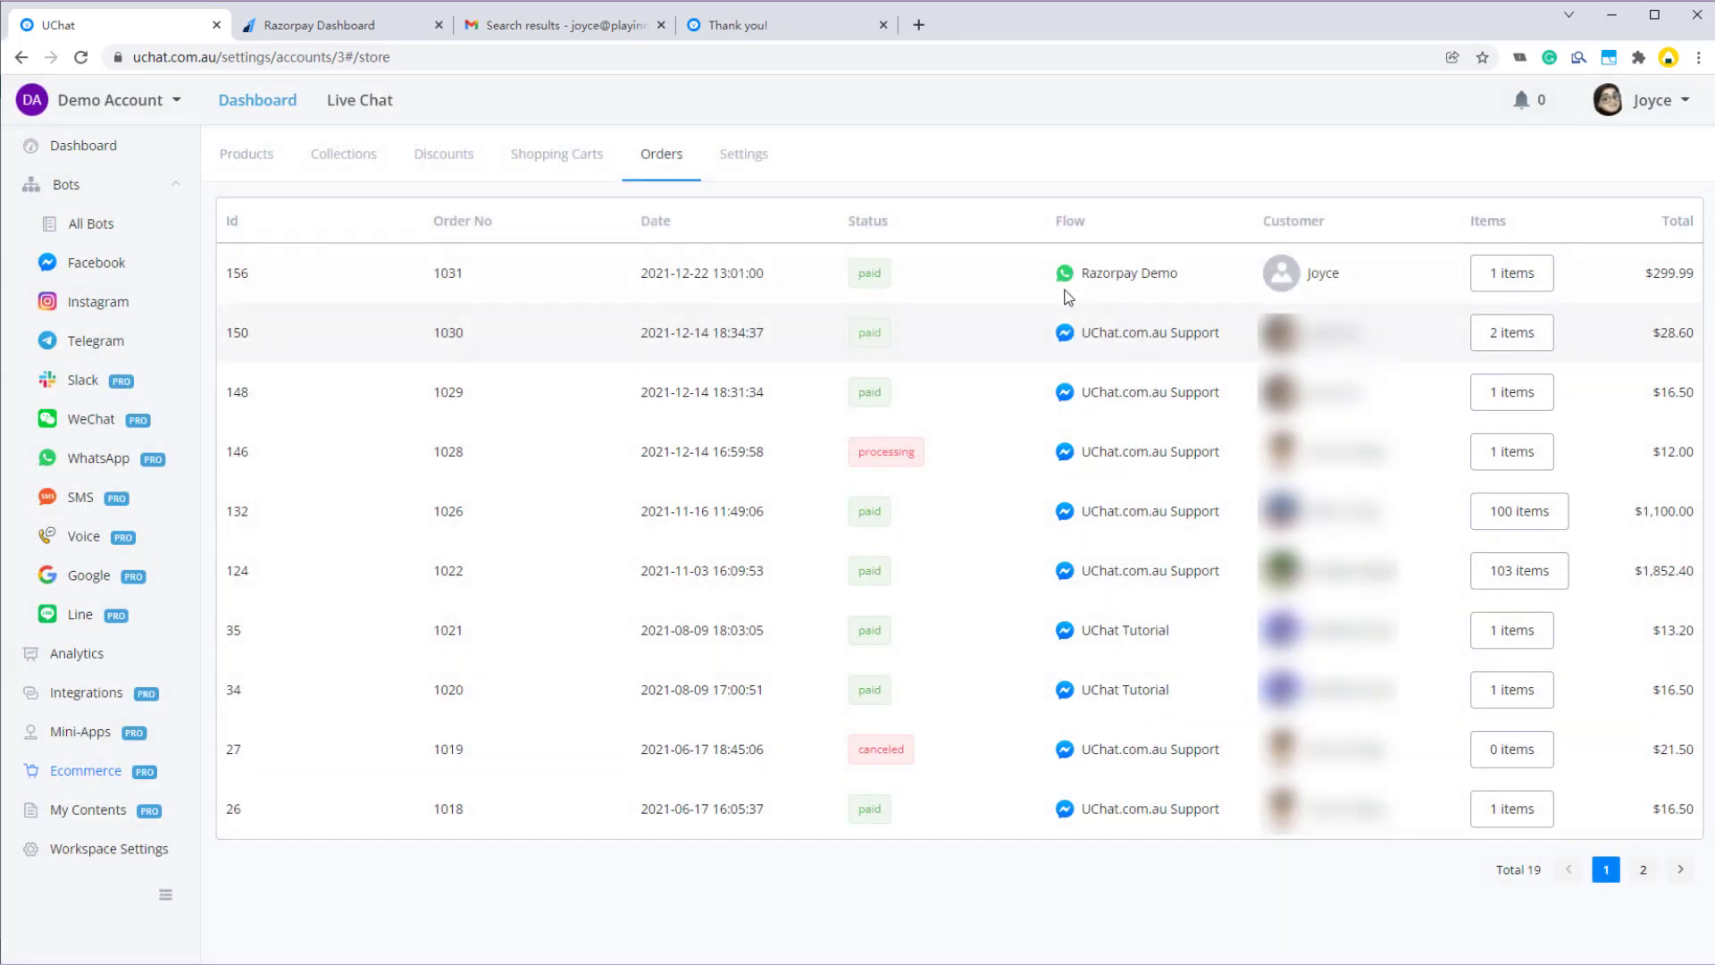
{"action": "left_click", "coordinate": [21, 58]}
{"action": "left_click", "coordinate": [22, 58]}
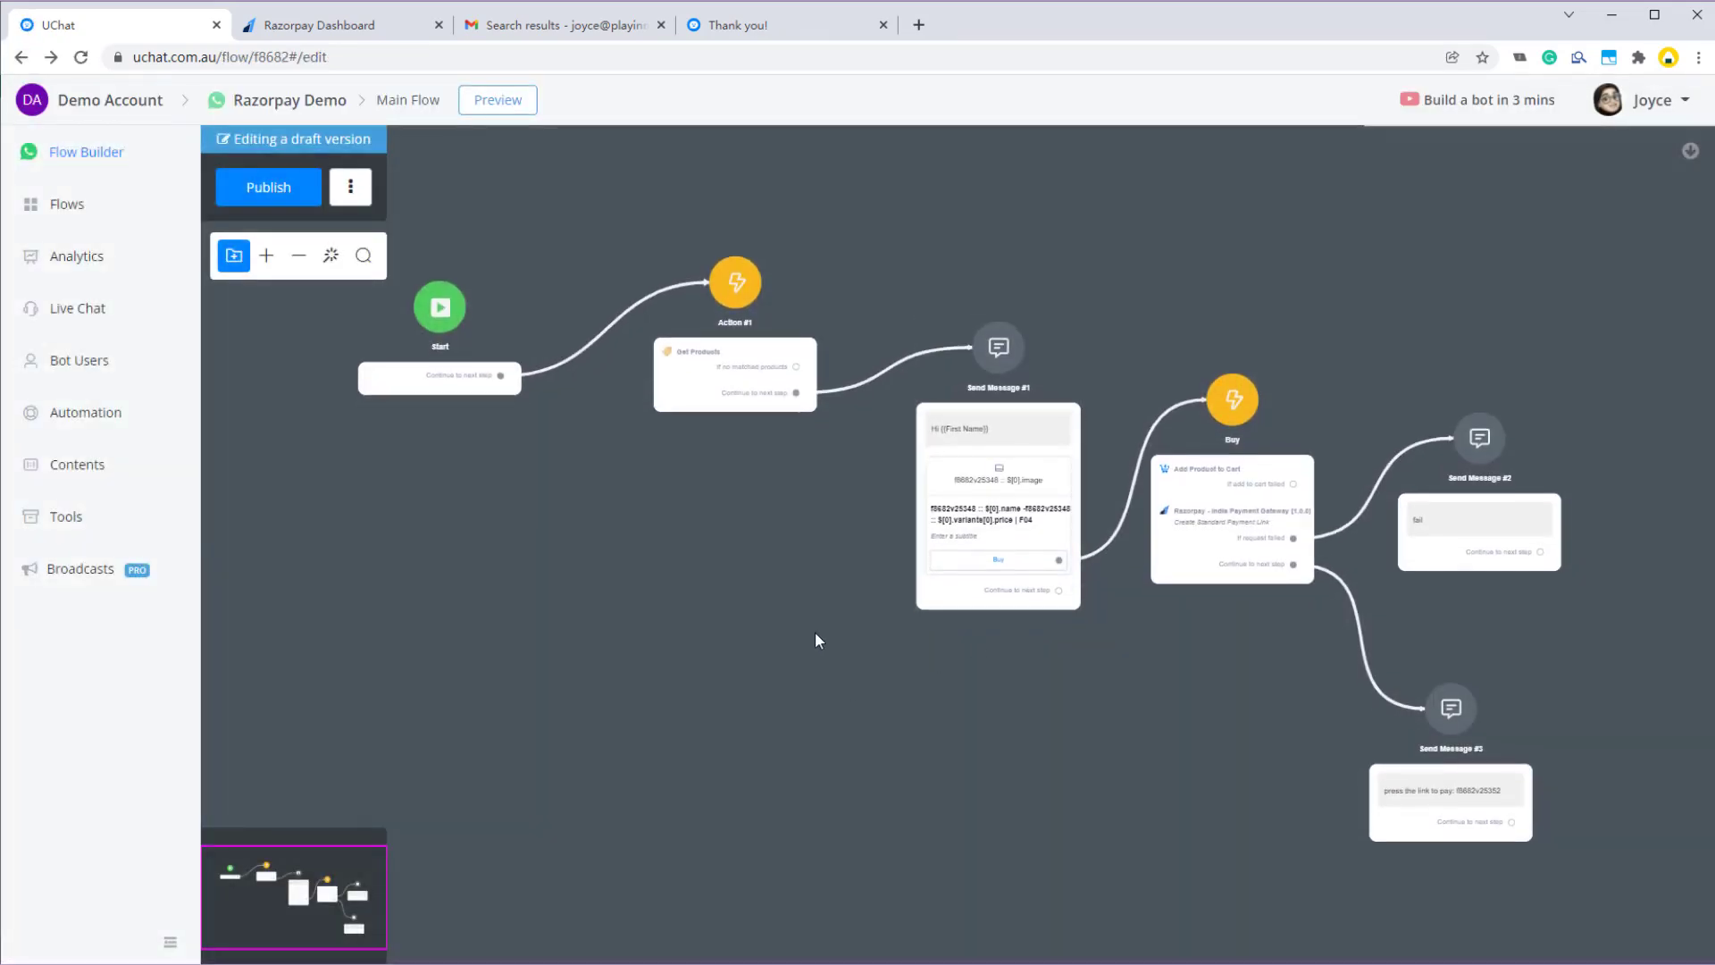
- Publish the flow and pick Update Payment Link for Action #3's Razorpay action
{"action": "left_click", "coordinate": [268, 187]}
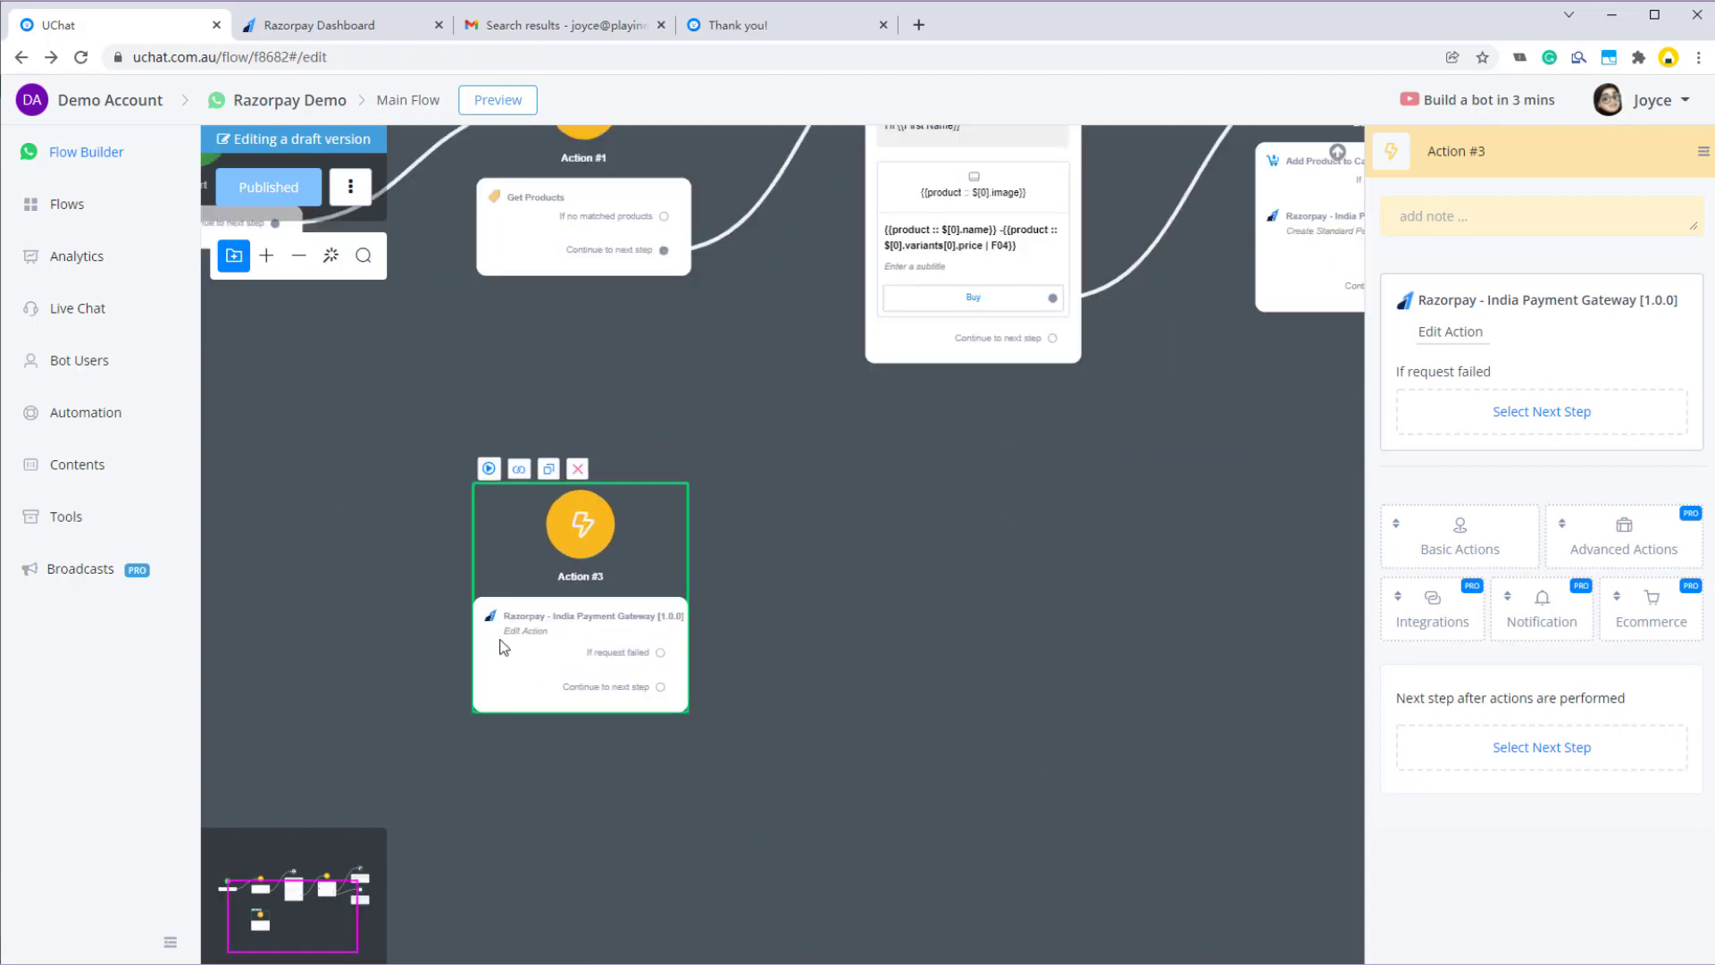
{"action": "left_click", "coordinate": [1443, 332]}
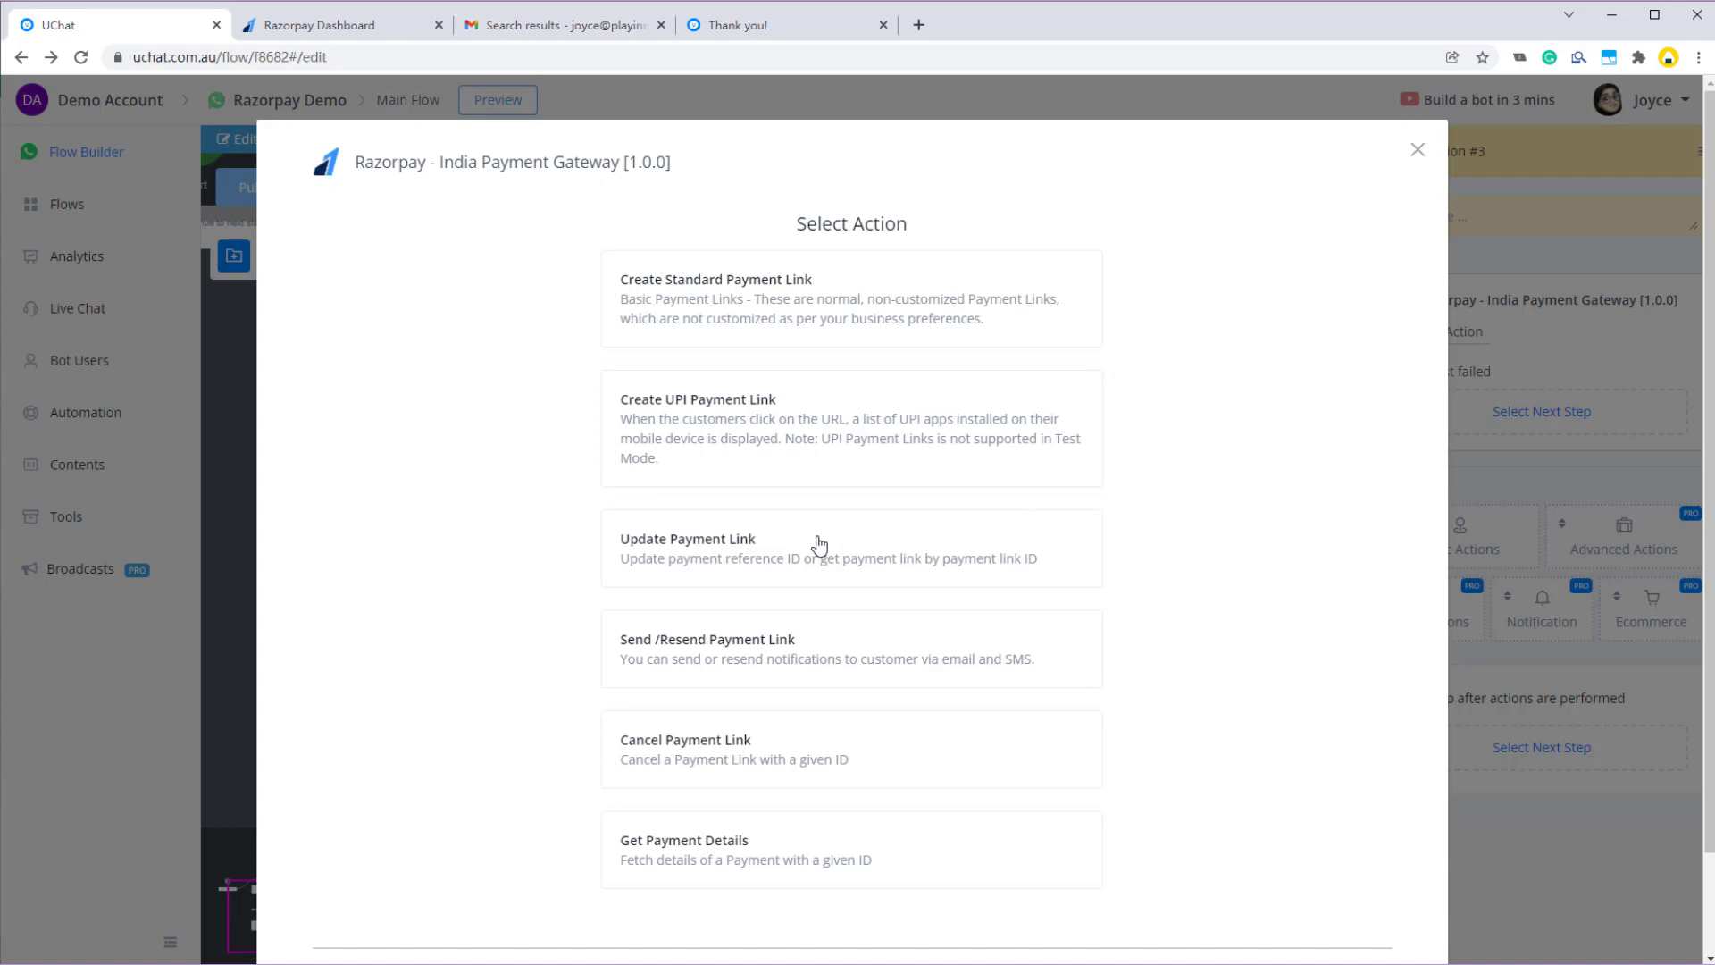
{"action": "left_click", "coordinate": [721, 552]}
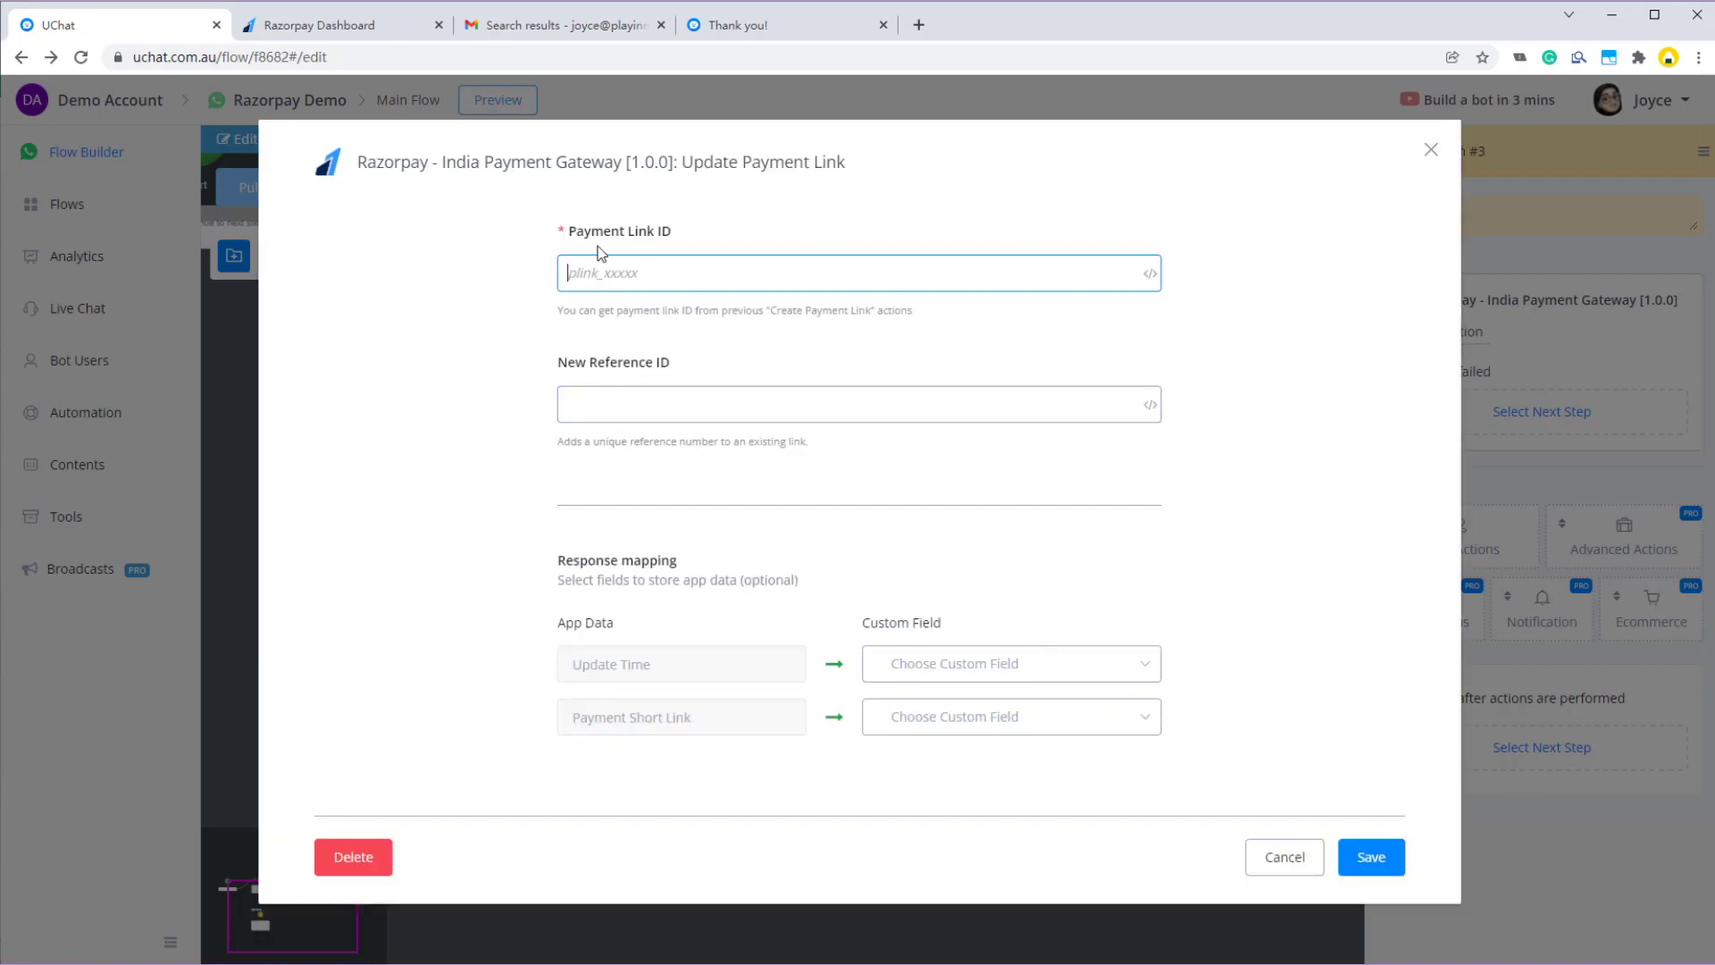
- Inspect the Payment Link ID and New Reference ID fields, close unsaved, and select the Buy step
{"action": "left_click_drag", "start_coordinate": [570, 234], "coordinate": [694, 234]}
{"action": "left_click", "coordinate": [695, 232]}
{"action": "left_click", "coordinate": [571, 277]}
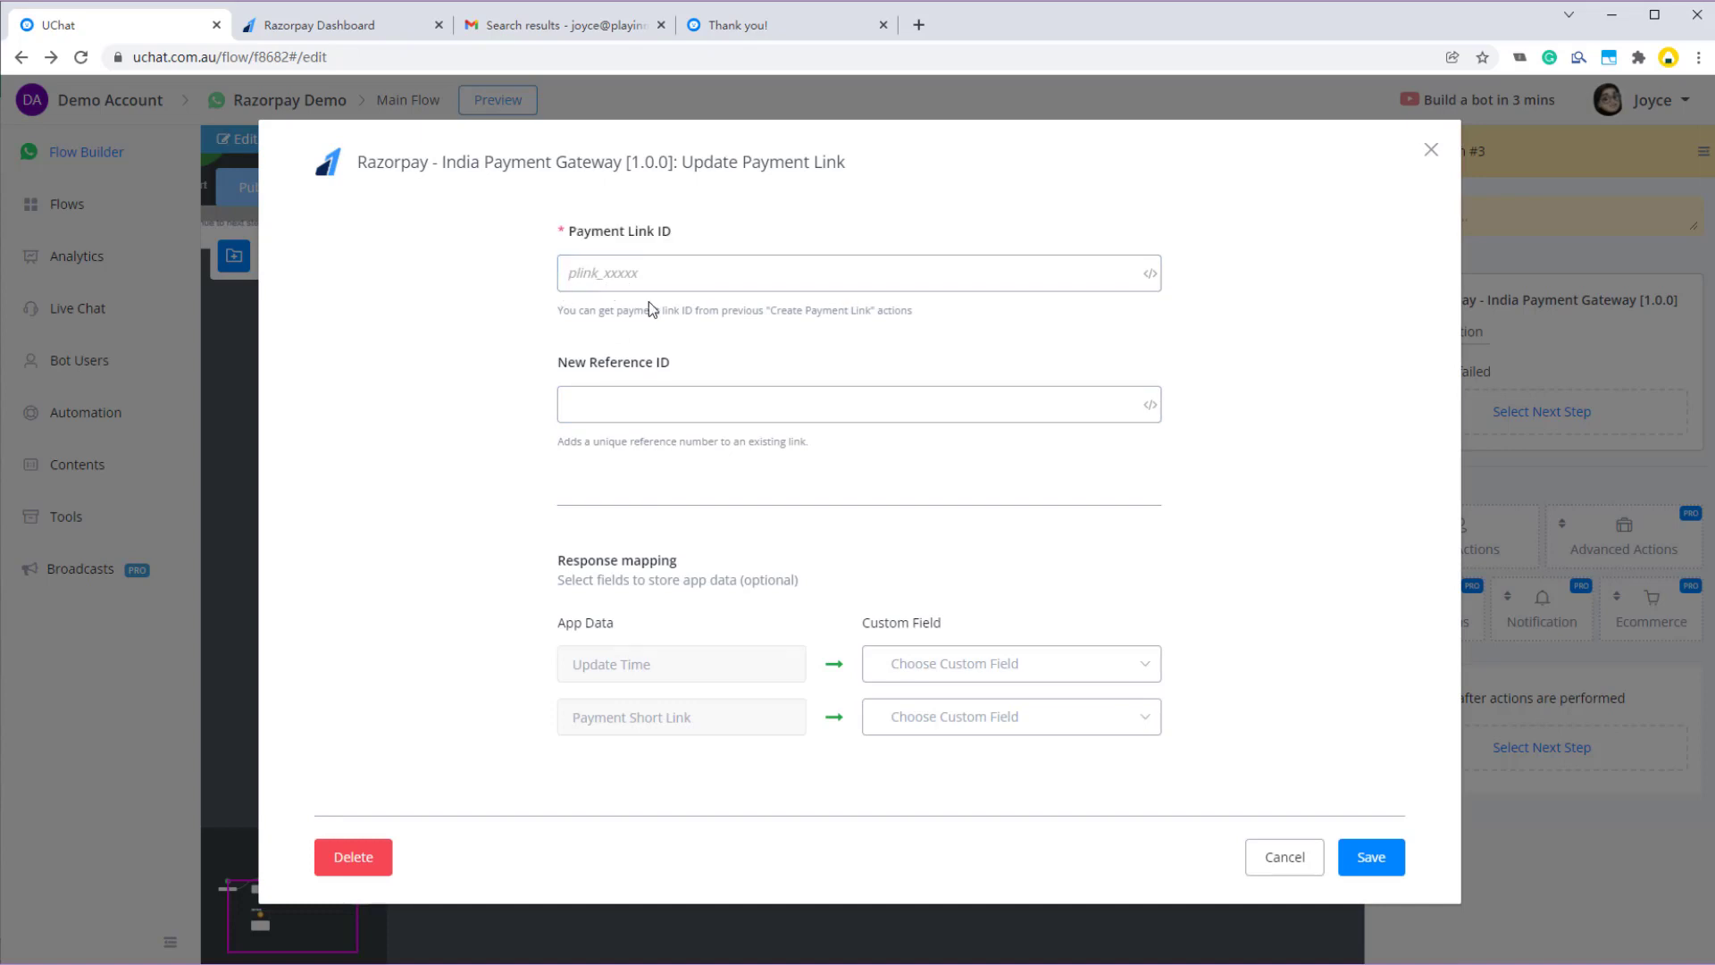
{"action": "left_click", "coordinate": [649, 402]}
{"action": "left_click", "coordinate": [1302, 872]}
{"action": "left_click", "coordinate": [1058, 407]}
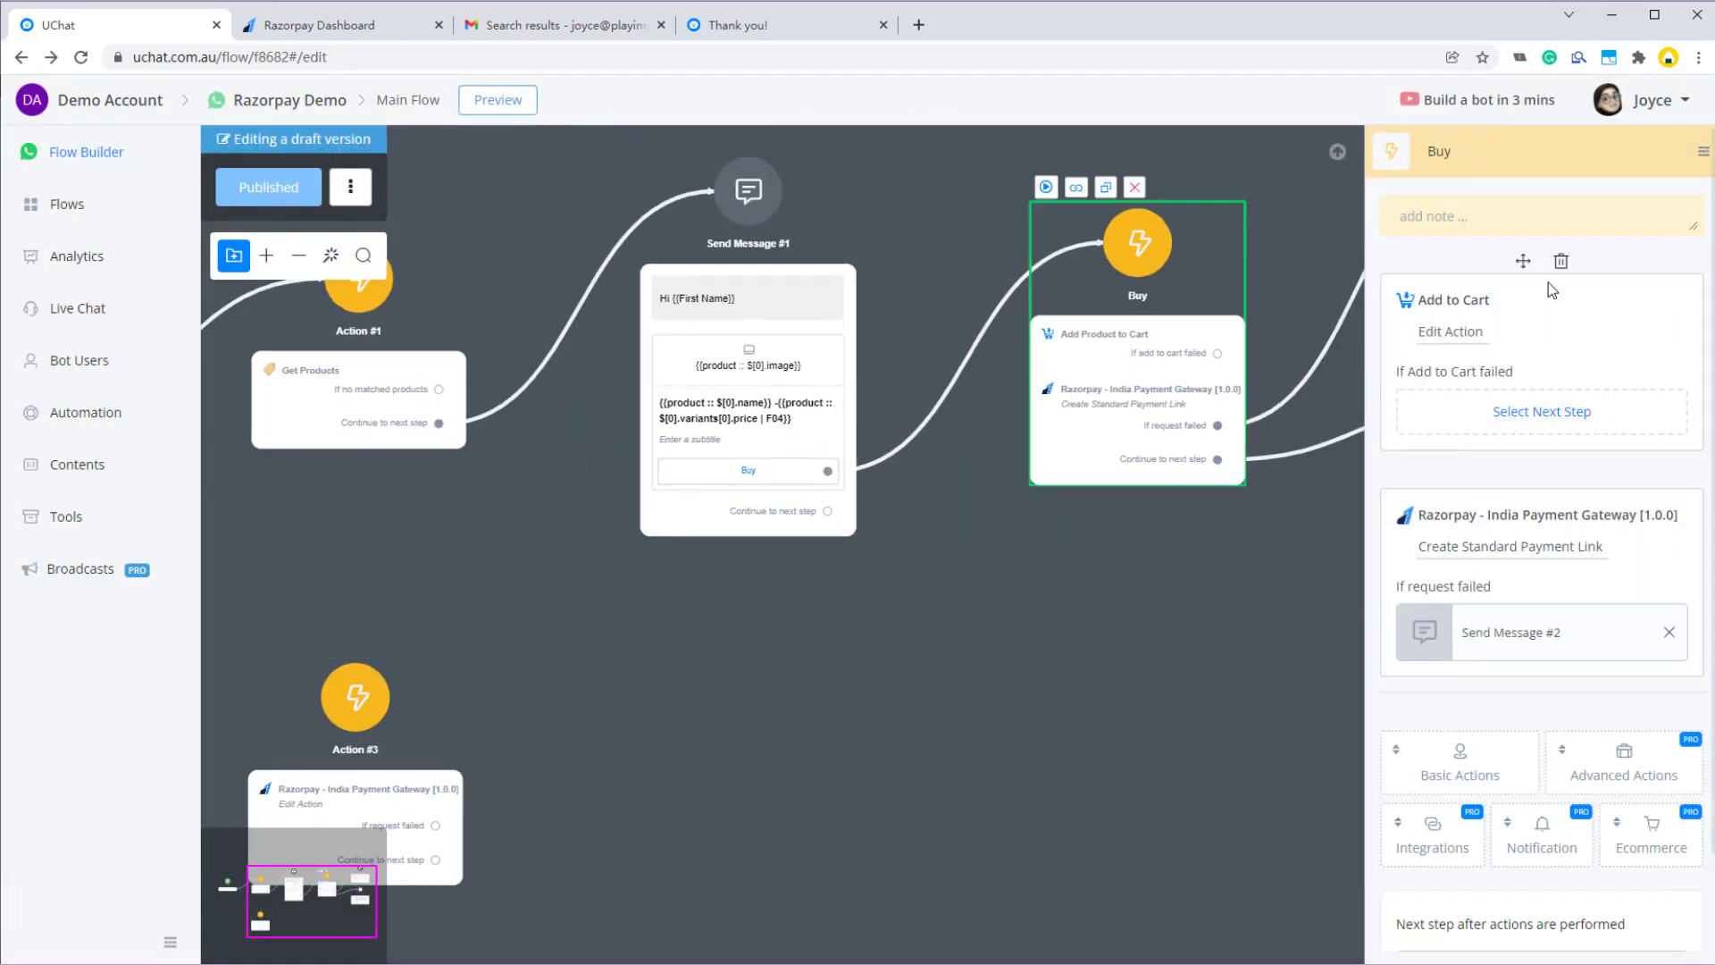
- Save the Buy step's Create Standard Payment Link settings with reference ID Razorpay-Demo-2
{"action": "left_click", "coordinate": [1509, 546]}
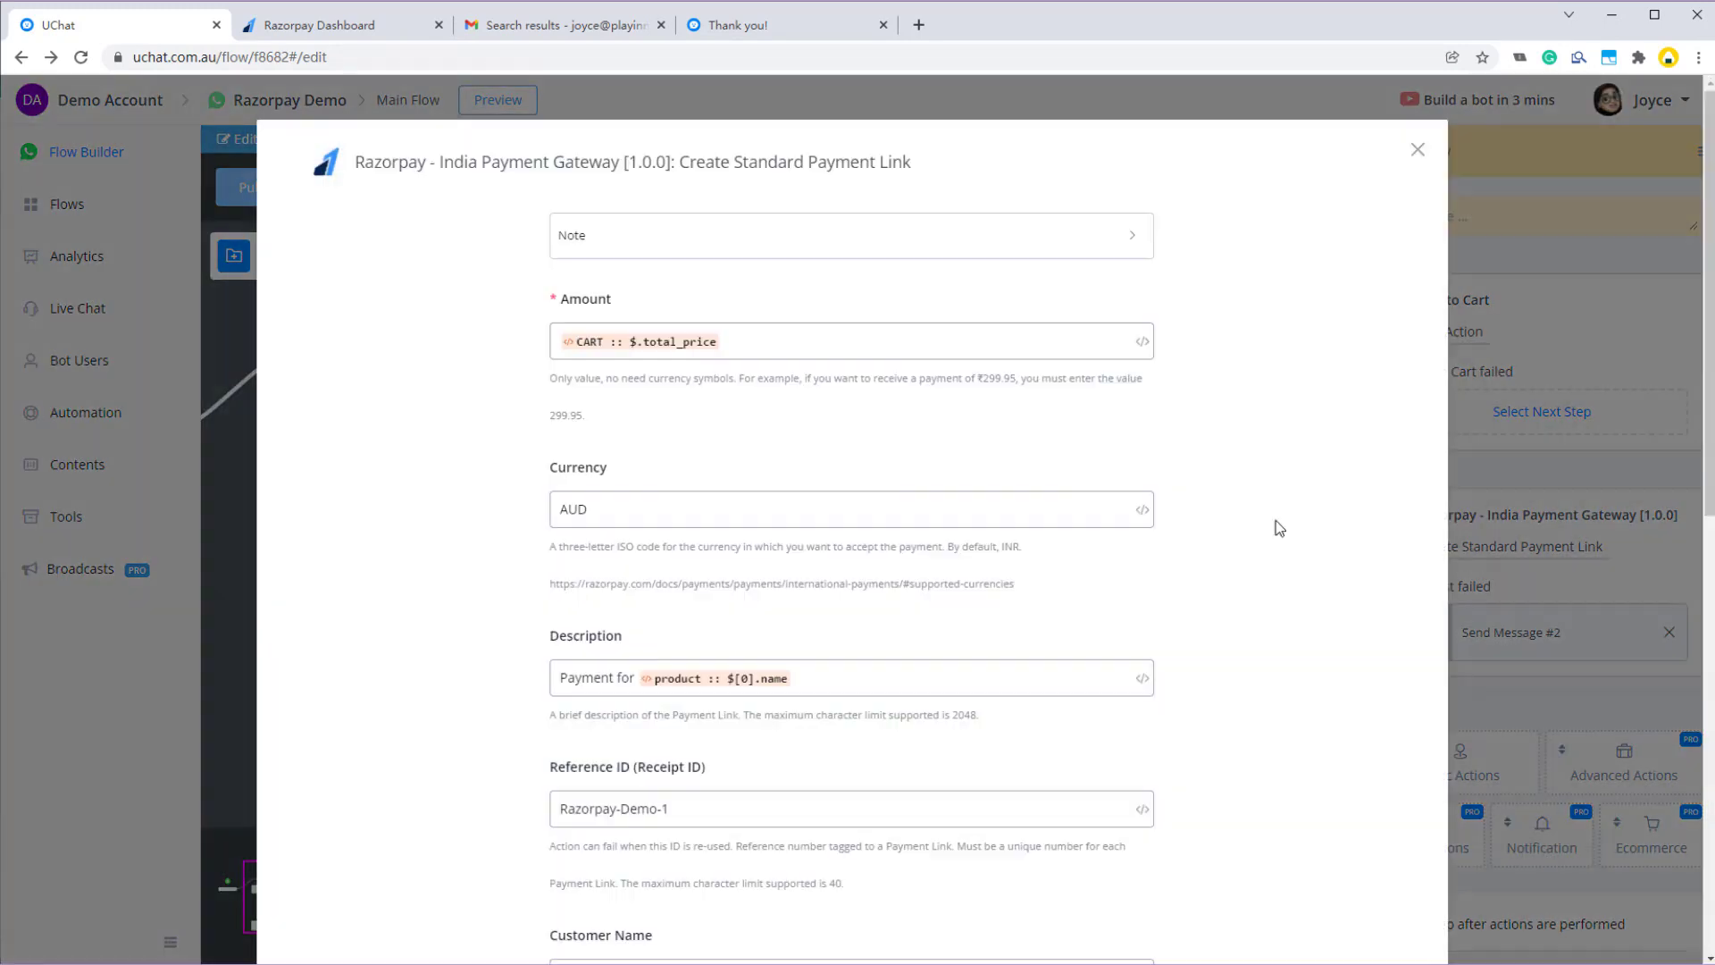
{"action": "scroll", "coordinate": [807, 509], "scroll_direction": "down", "scroll_amount": 2}
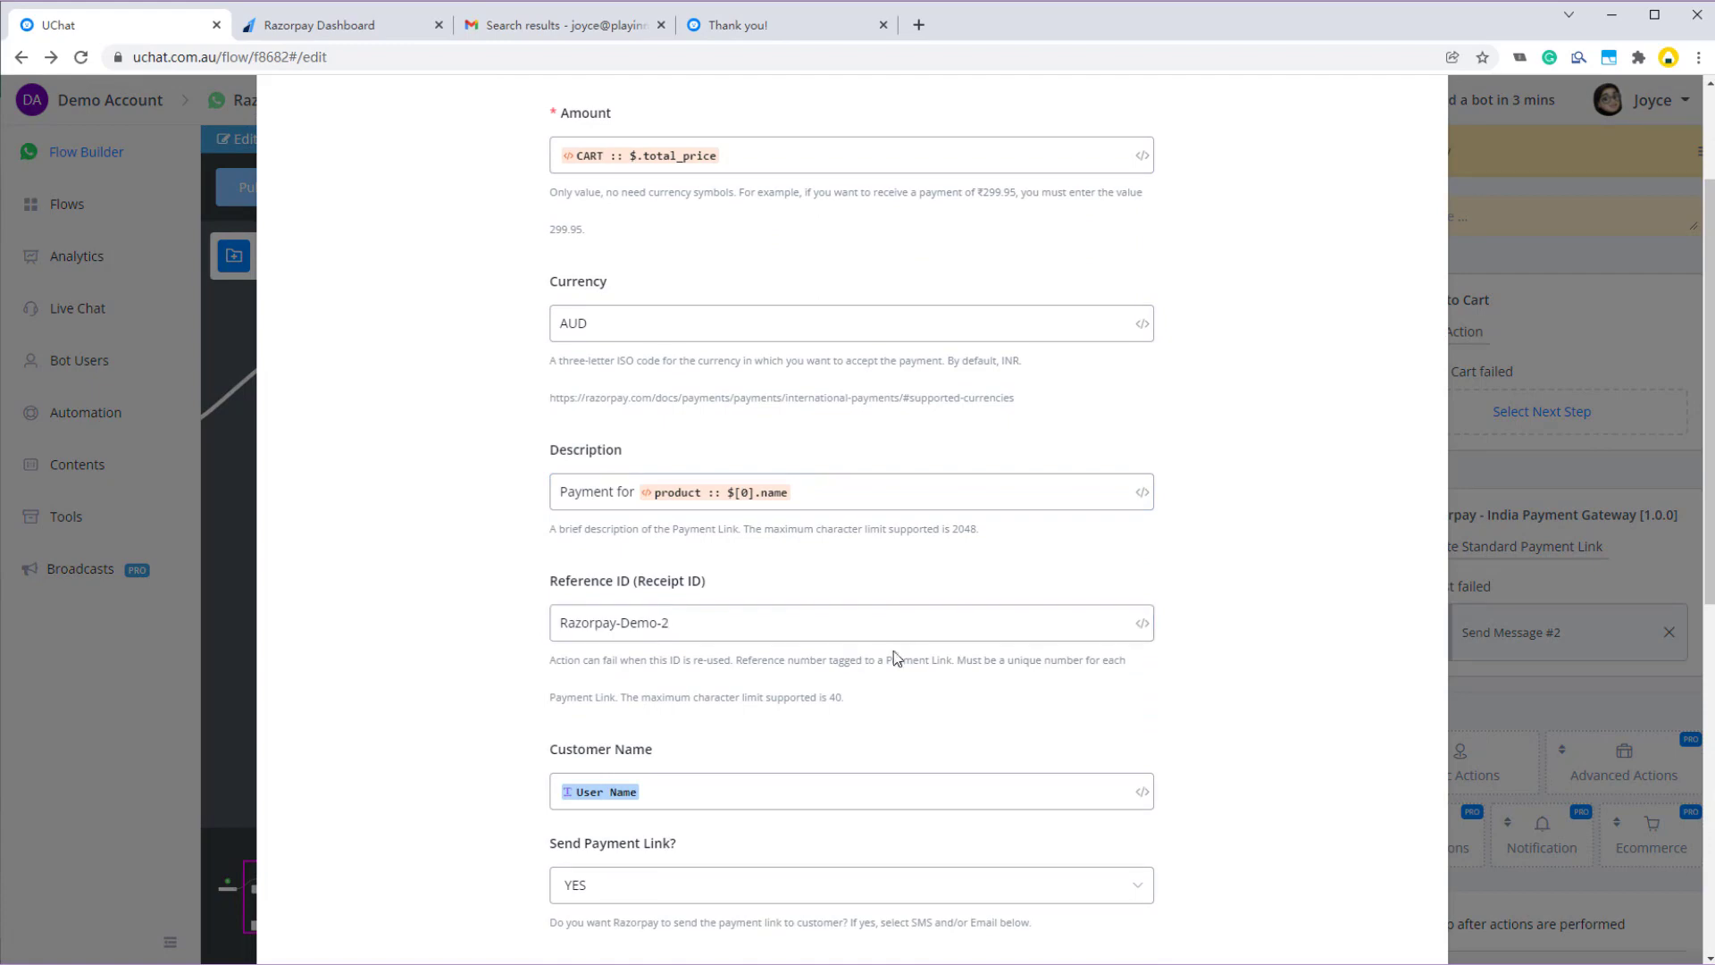
{"action": "scroll", "coordinate": [893, 650], "scroll_direction": "down", "scroll_amount": 6}
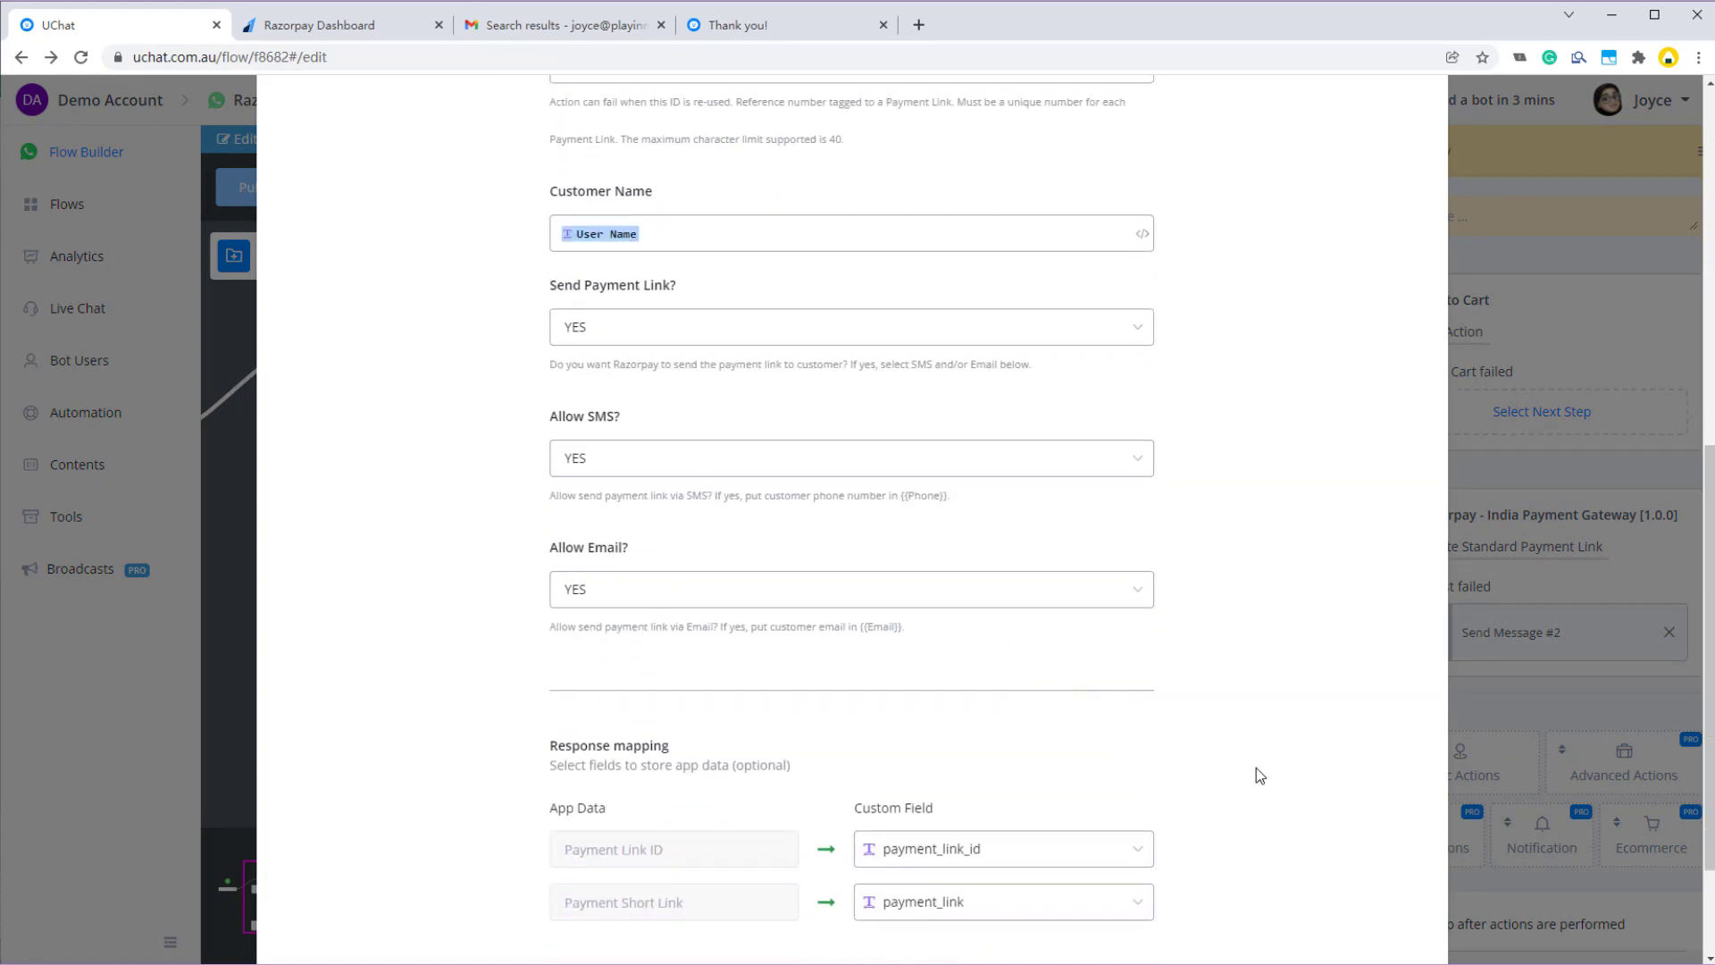
{"action": "scroll", "coordinate": [1256, 775], "scroll_direction": "down", "scroll_amount": 2}
{"action": "left_click", "coordinate": [1353, 871]}
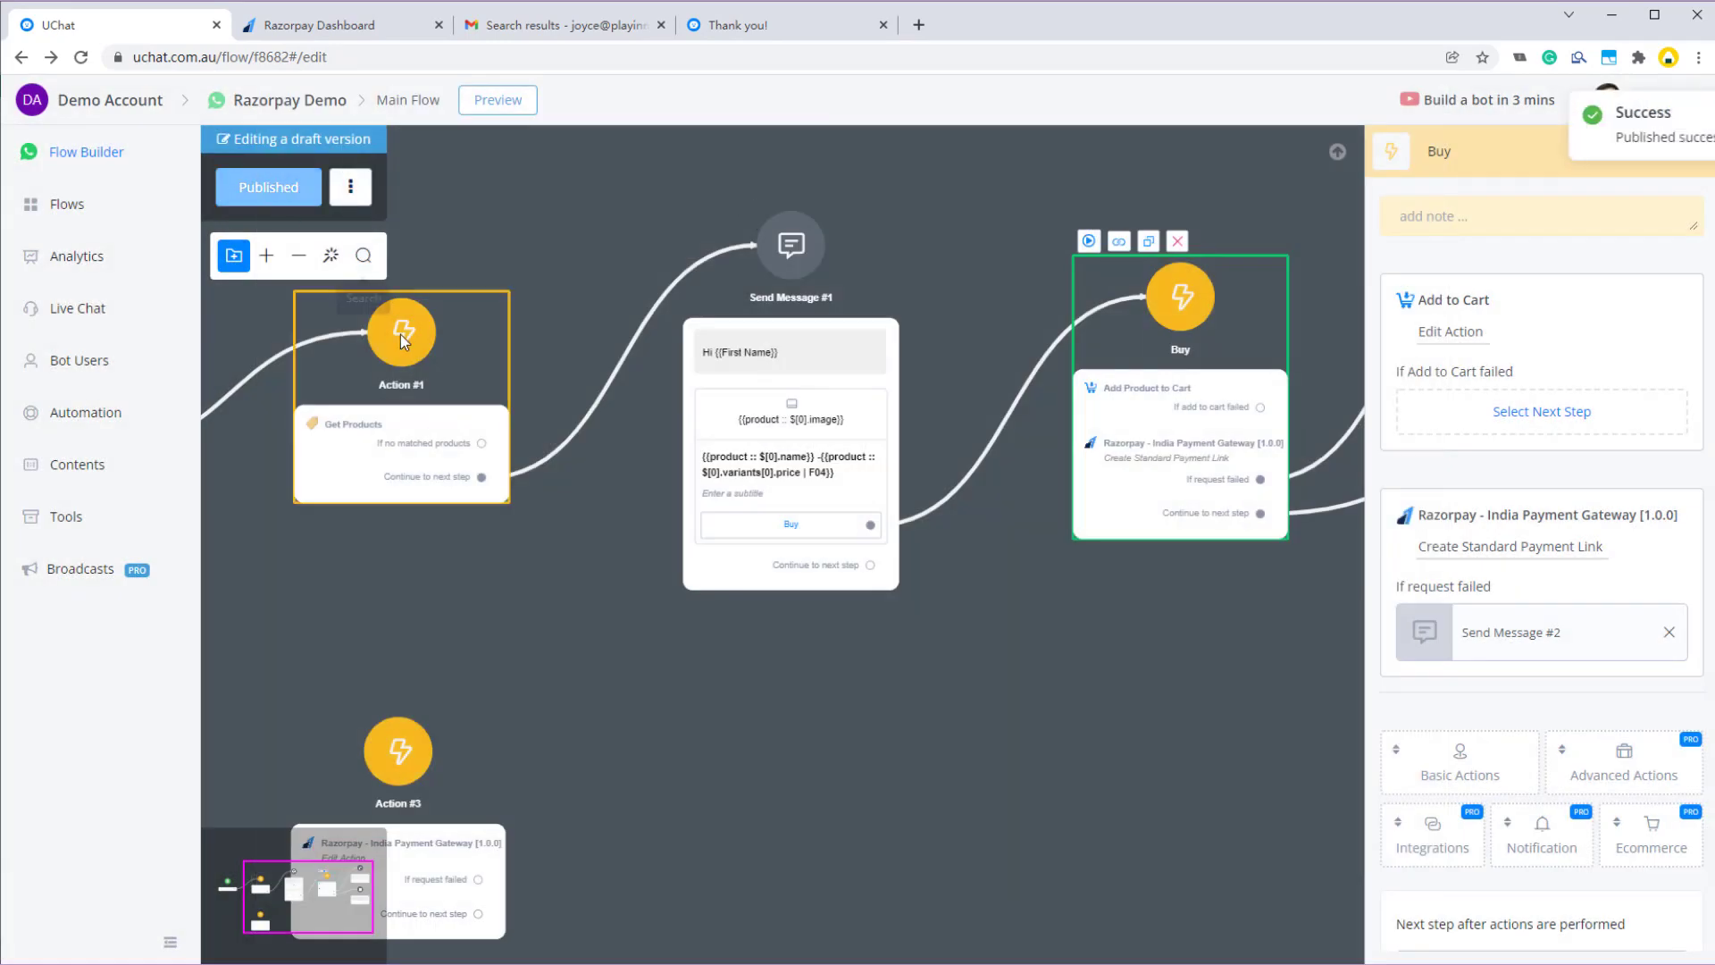
{"action": "left_click", "coordinate": [400, 334]}
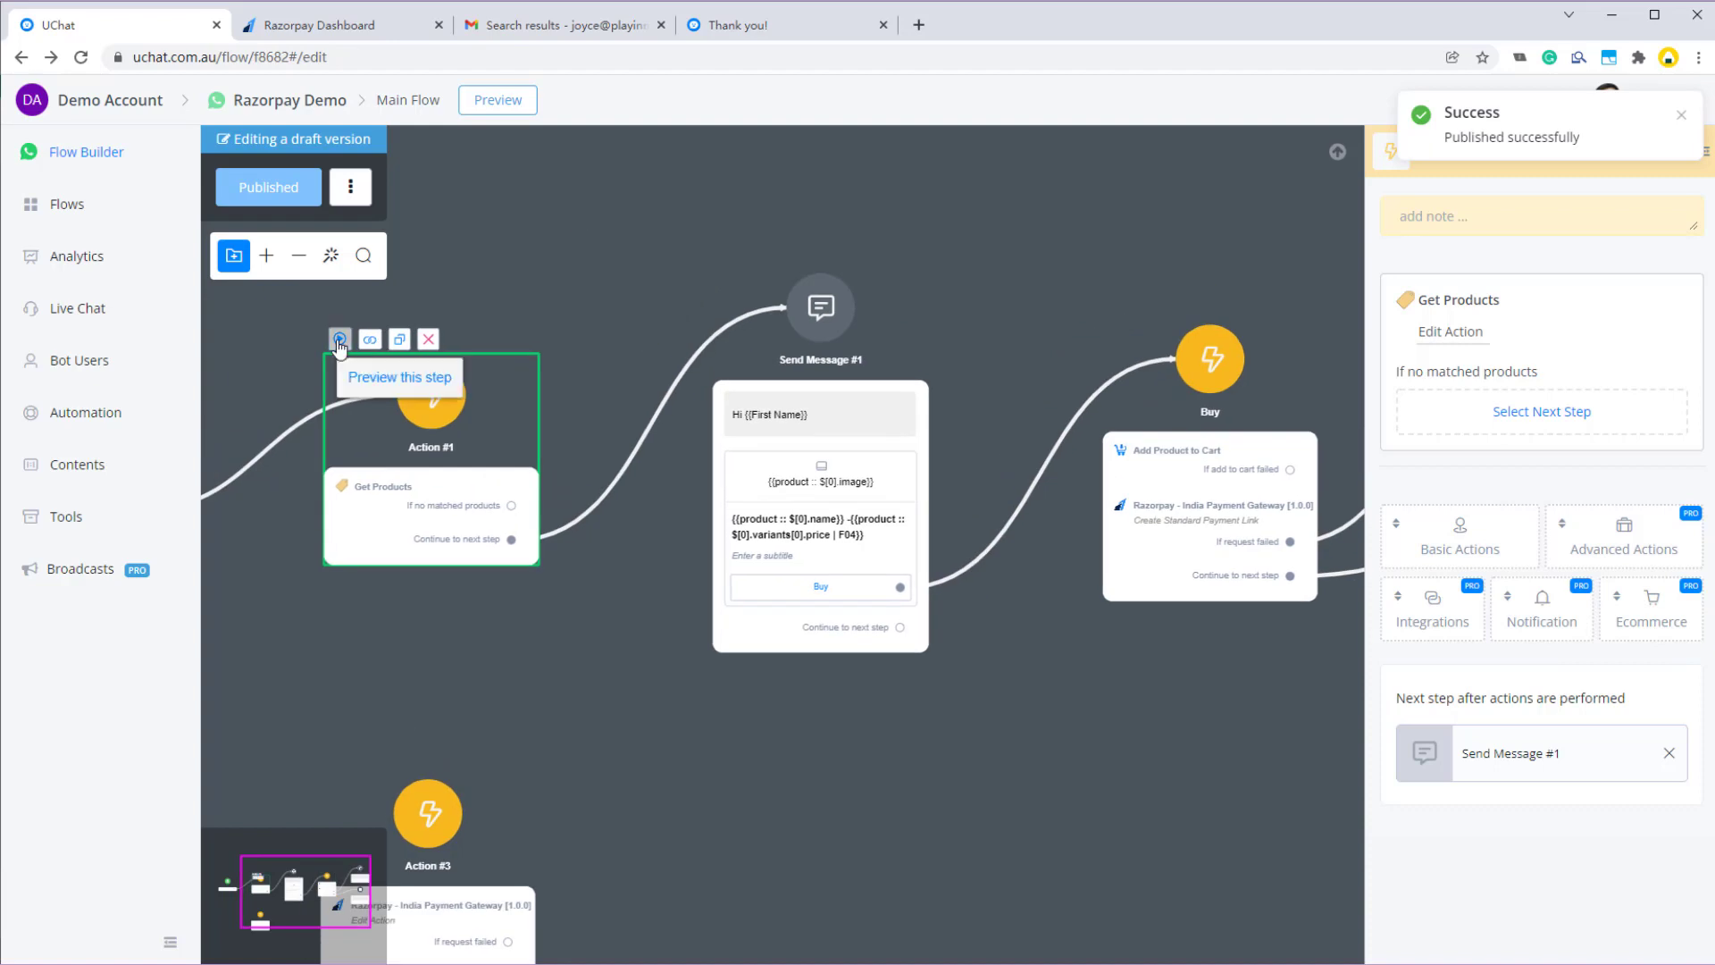
- Send an Action #1 preview to WhatsApp, buy the Coffee Machine, and open the new payment link
{"action": "left_click", "coordinate": [339, 341]}
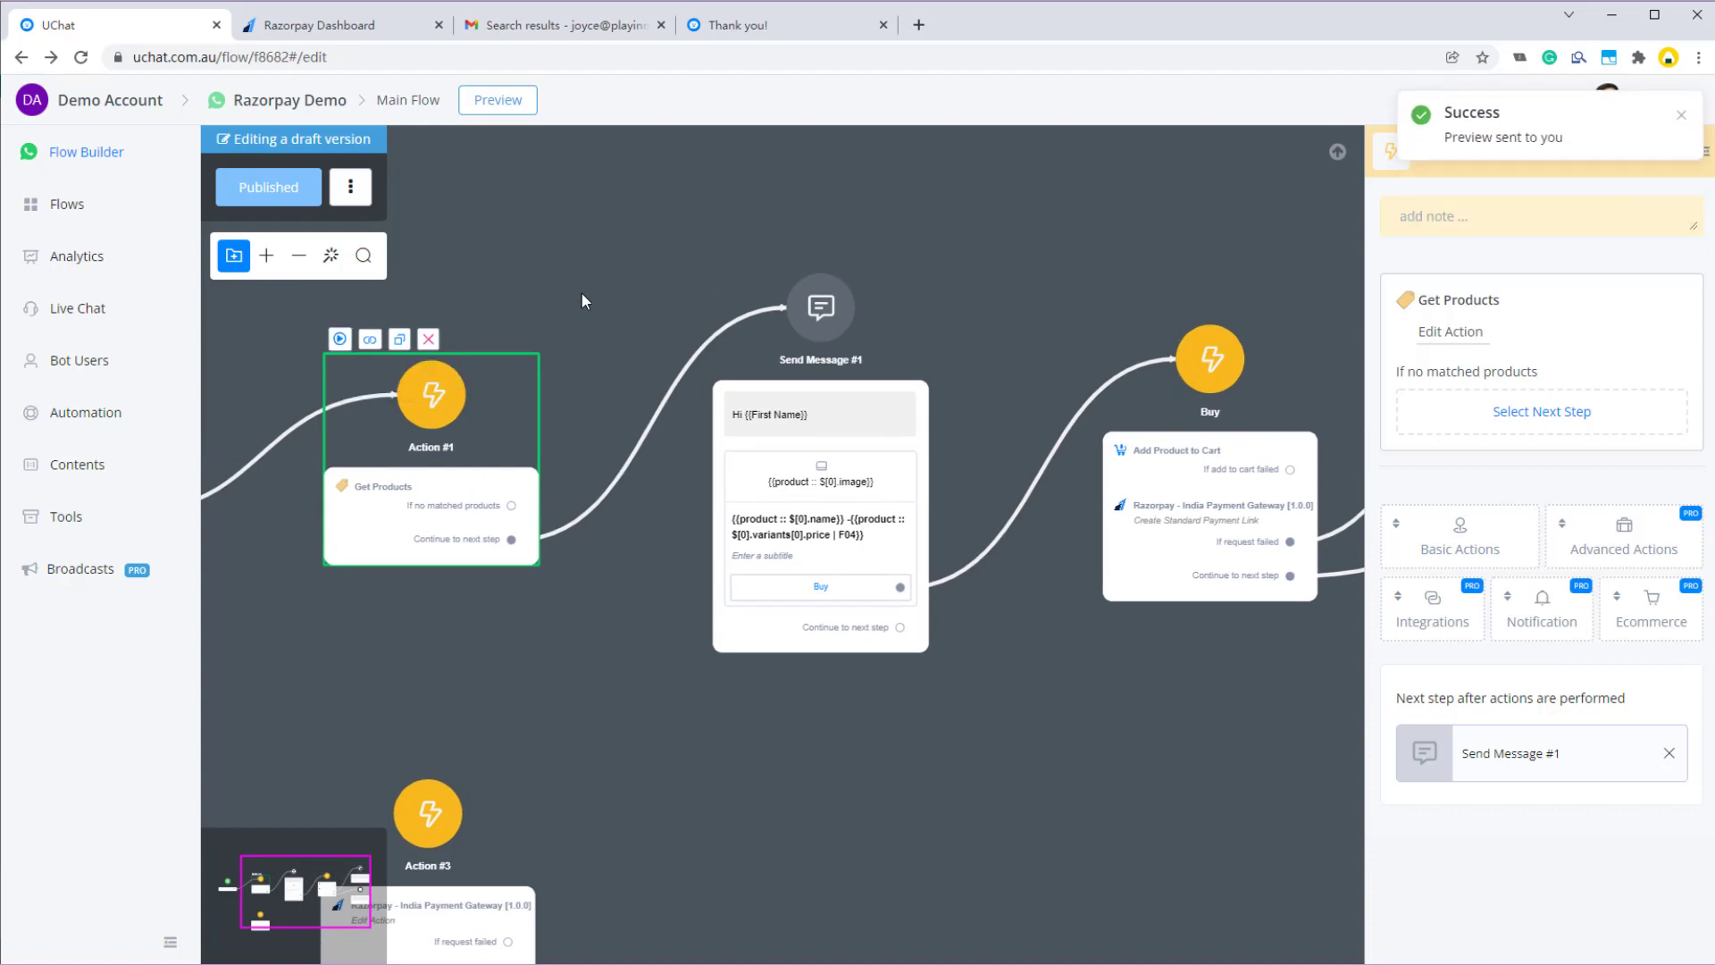
{"action": "key", "text": "alt+Tab"}
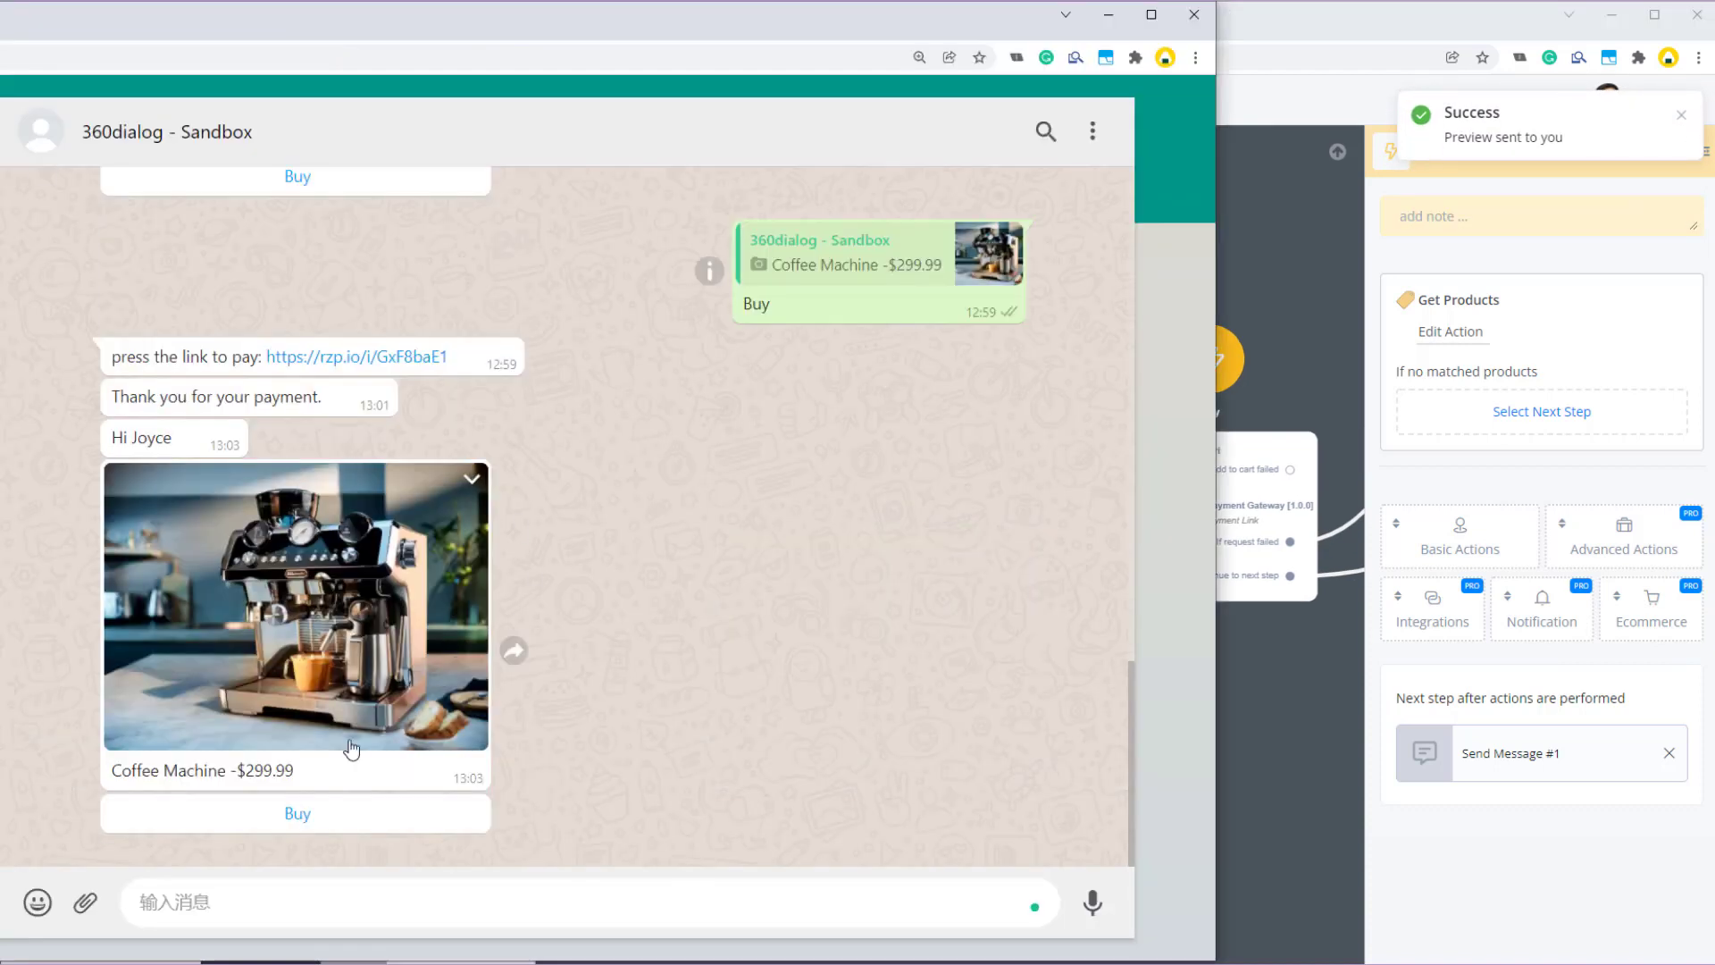
{"action": "left_click", "coordinate": [279, 819]}
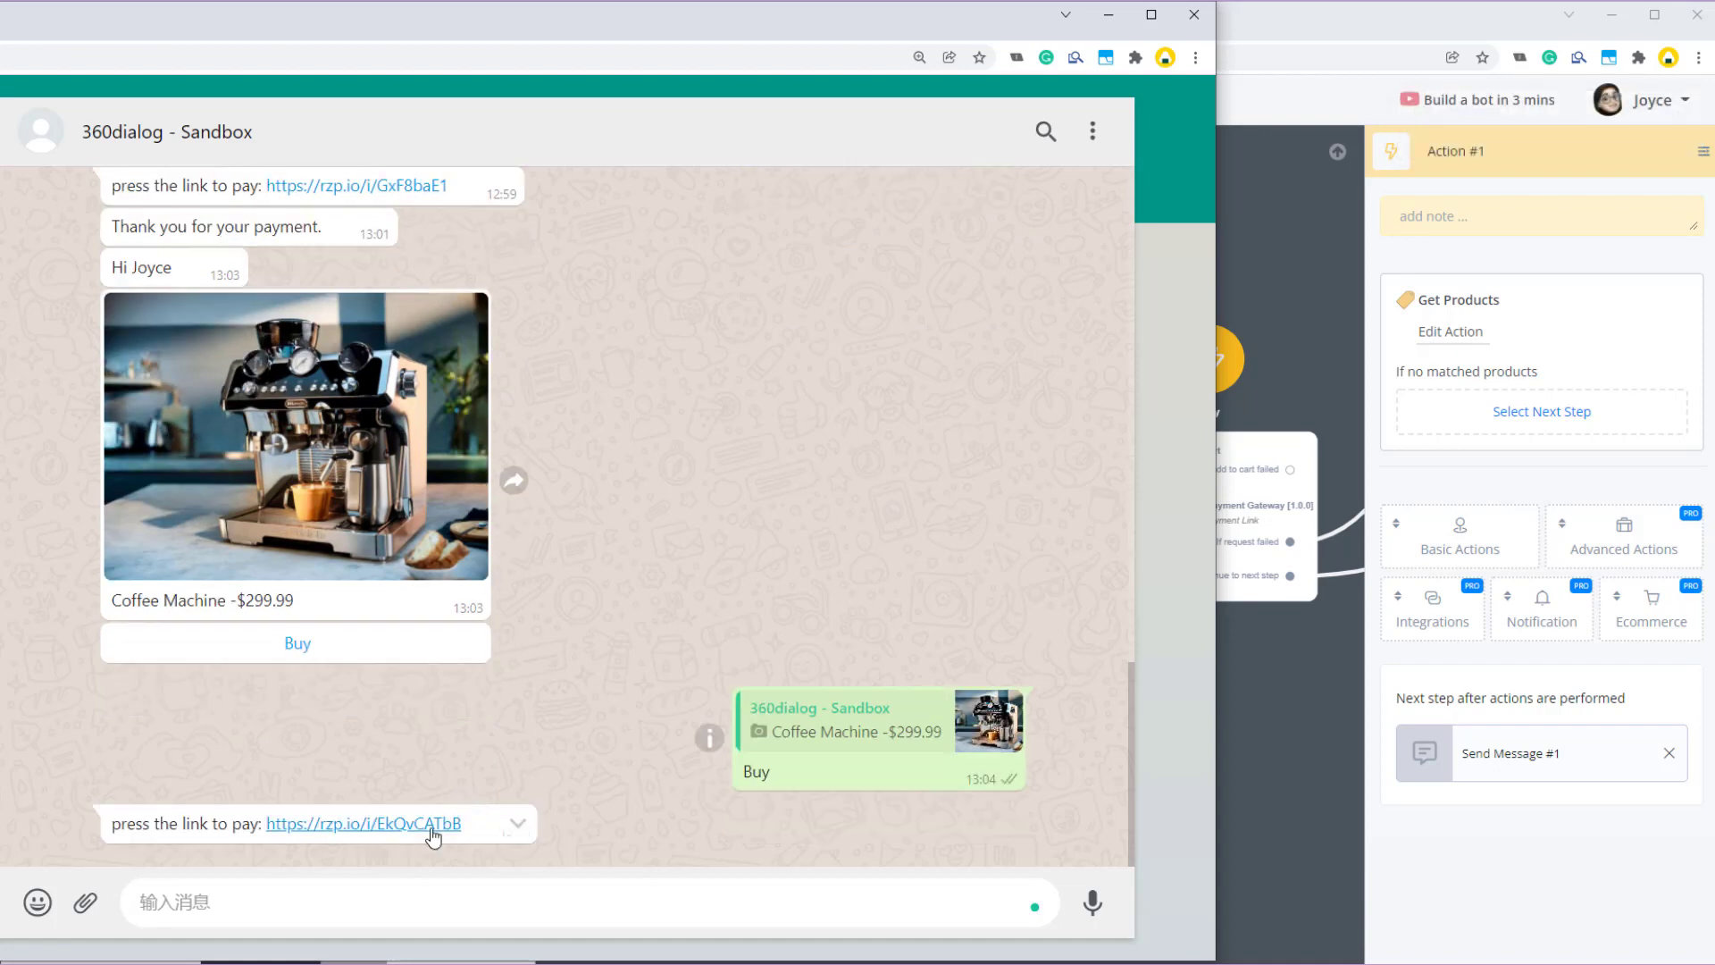
{"action": "left_click", "coordinate": [411, 819]}
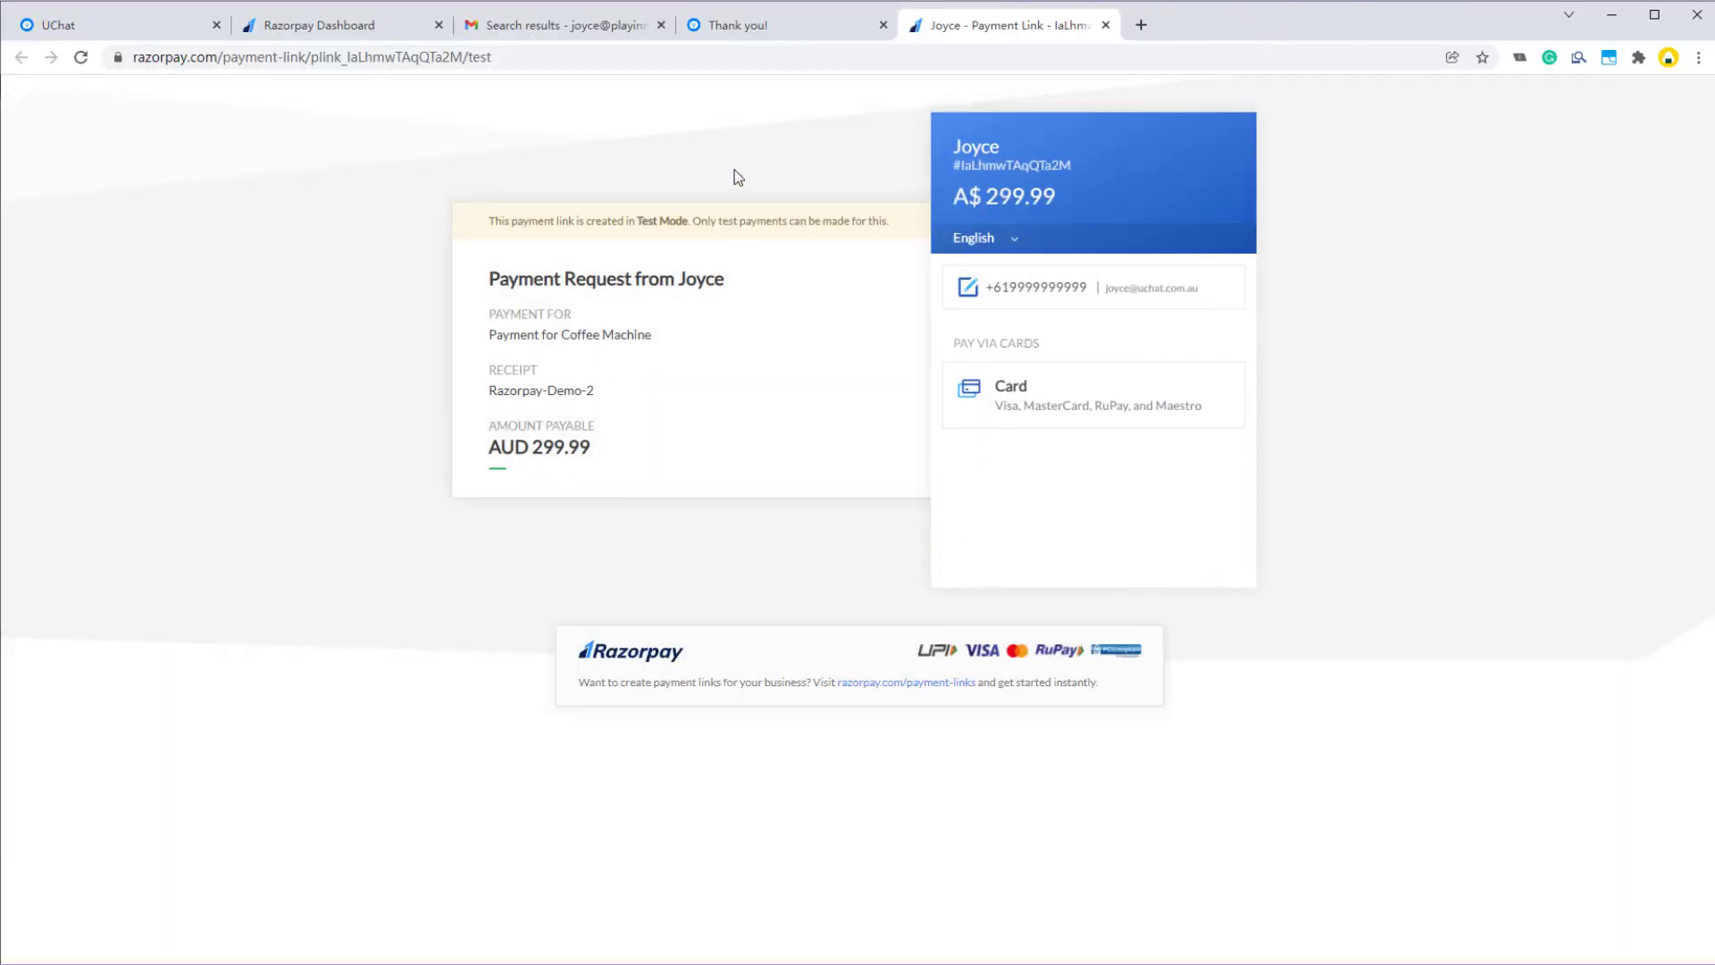
- Inspect the bot user's stored payment_link_id value under Custom User Fields in Live Chat
{"action": "left_click", "coordinate": [146, 18]}
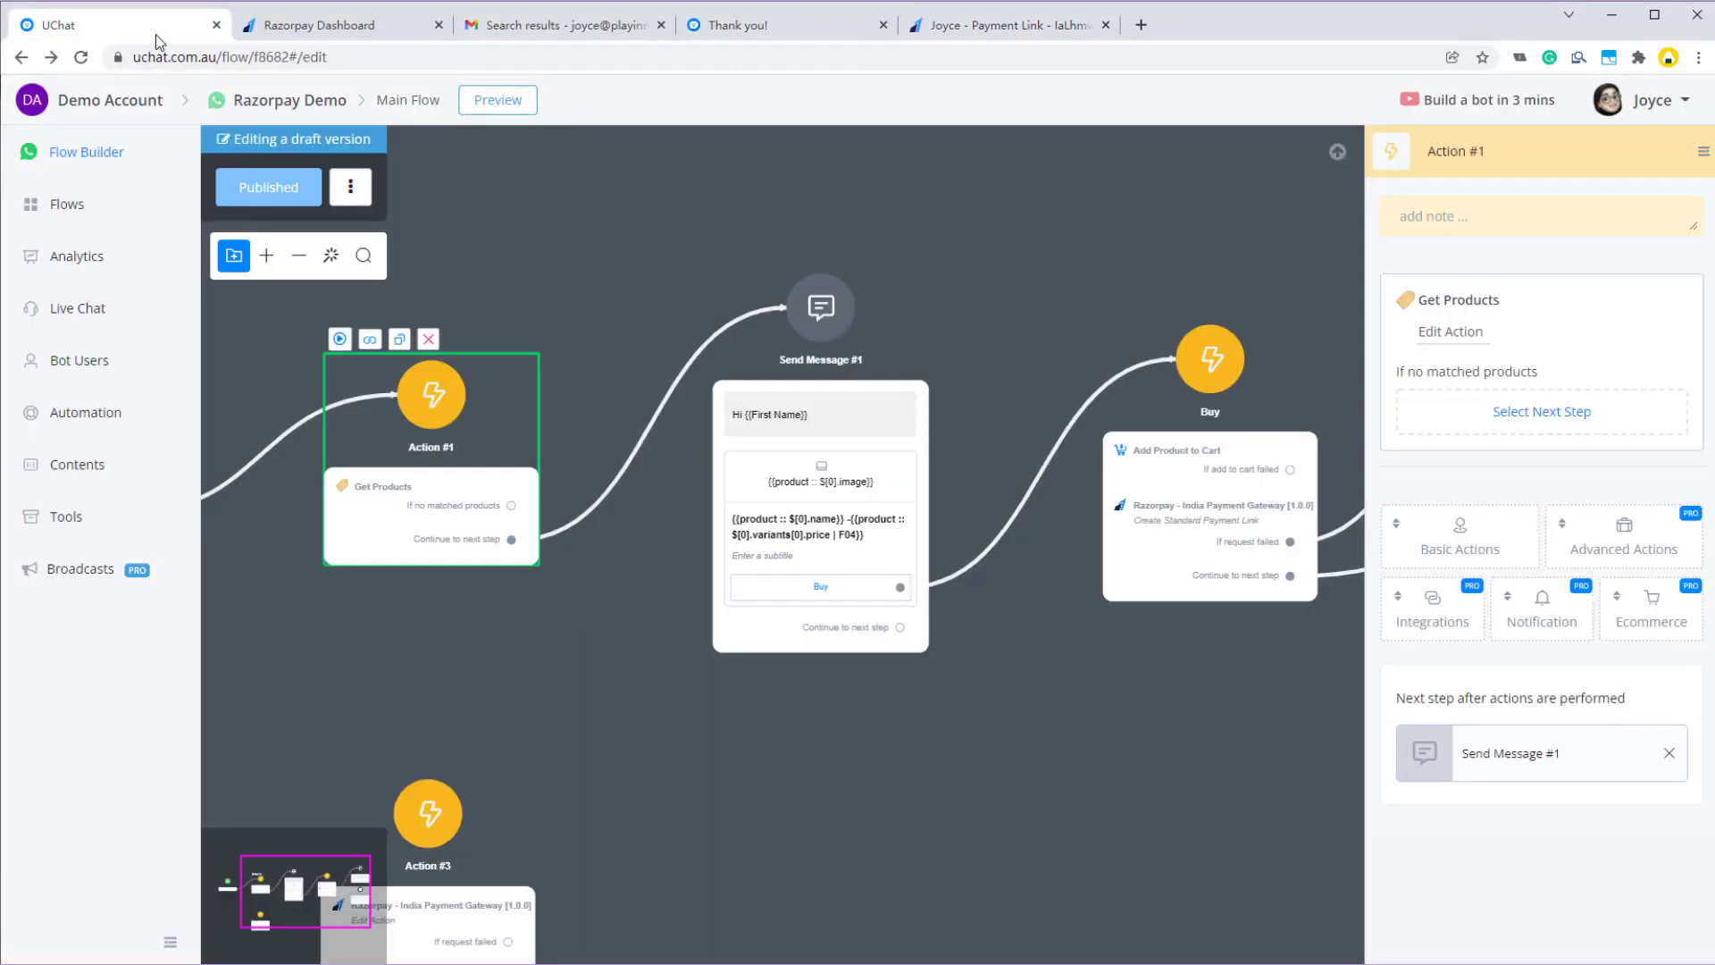
{"action": "left_click", "coordinate": [95, 312]}
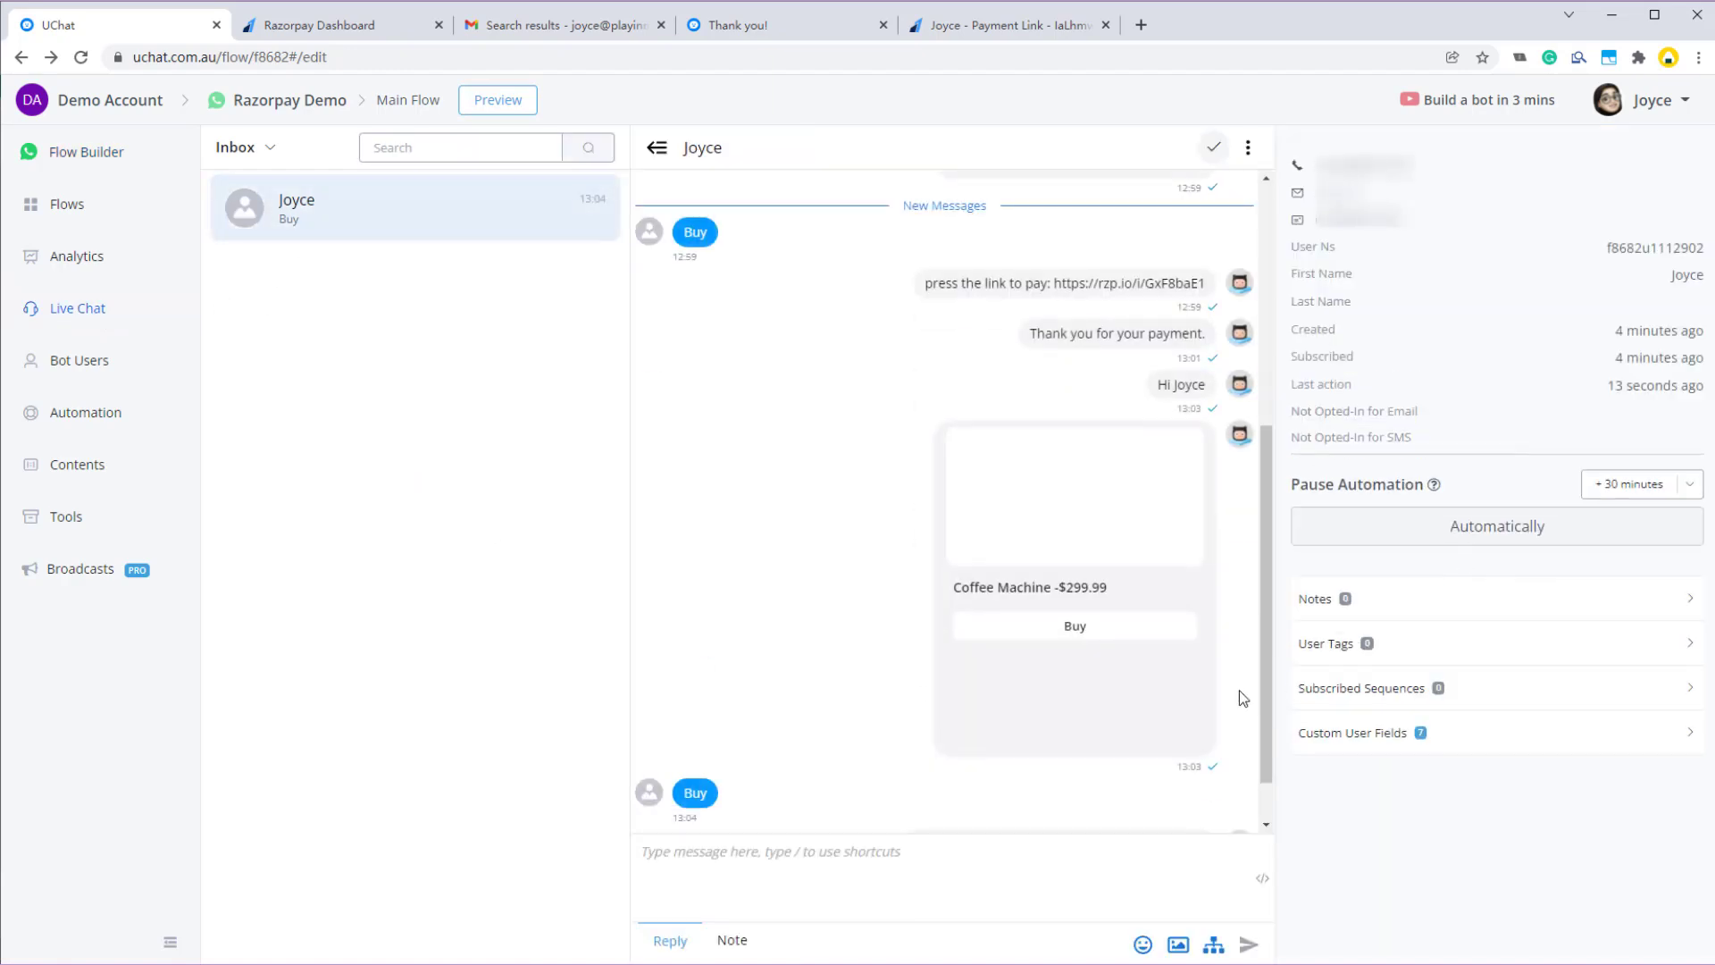
{"action": "left_click", "coordinate": [1446, 751]}
{"action": "scroll", "coordinate": [1438, 786], "scroll_direction": "down", "scroll_amount": 3}
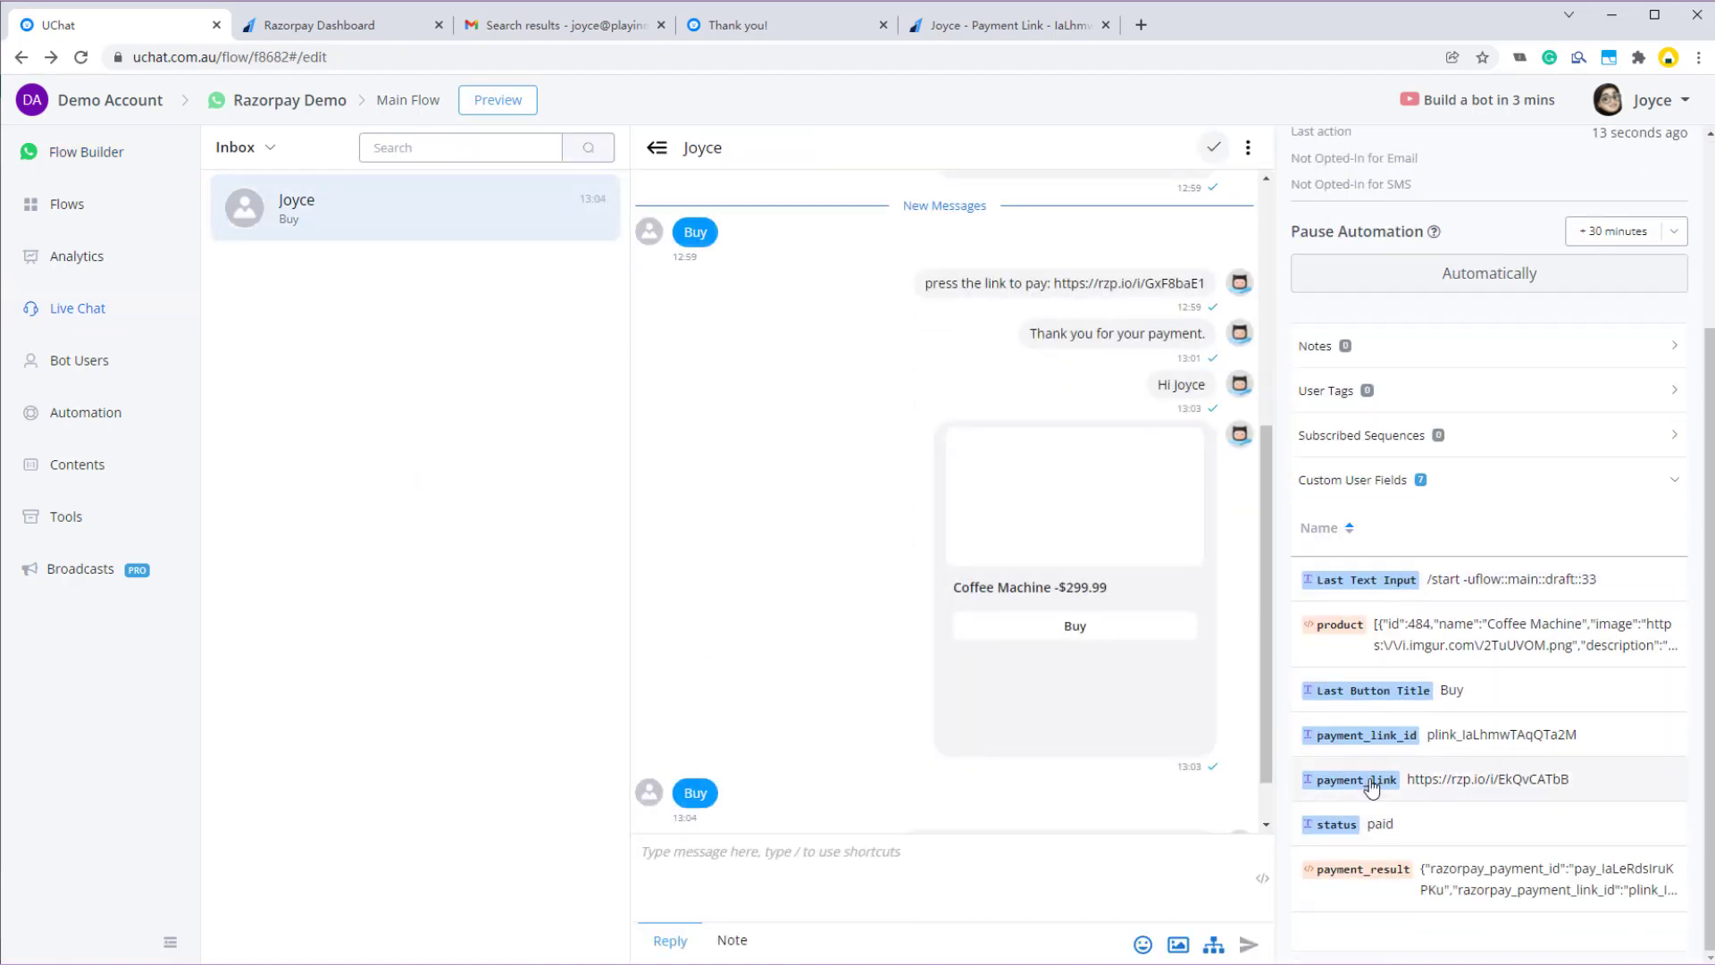
{"action": "left_click", "coordinate": [1435, 737]}
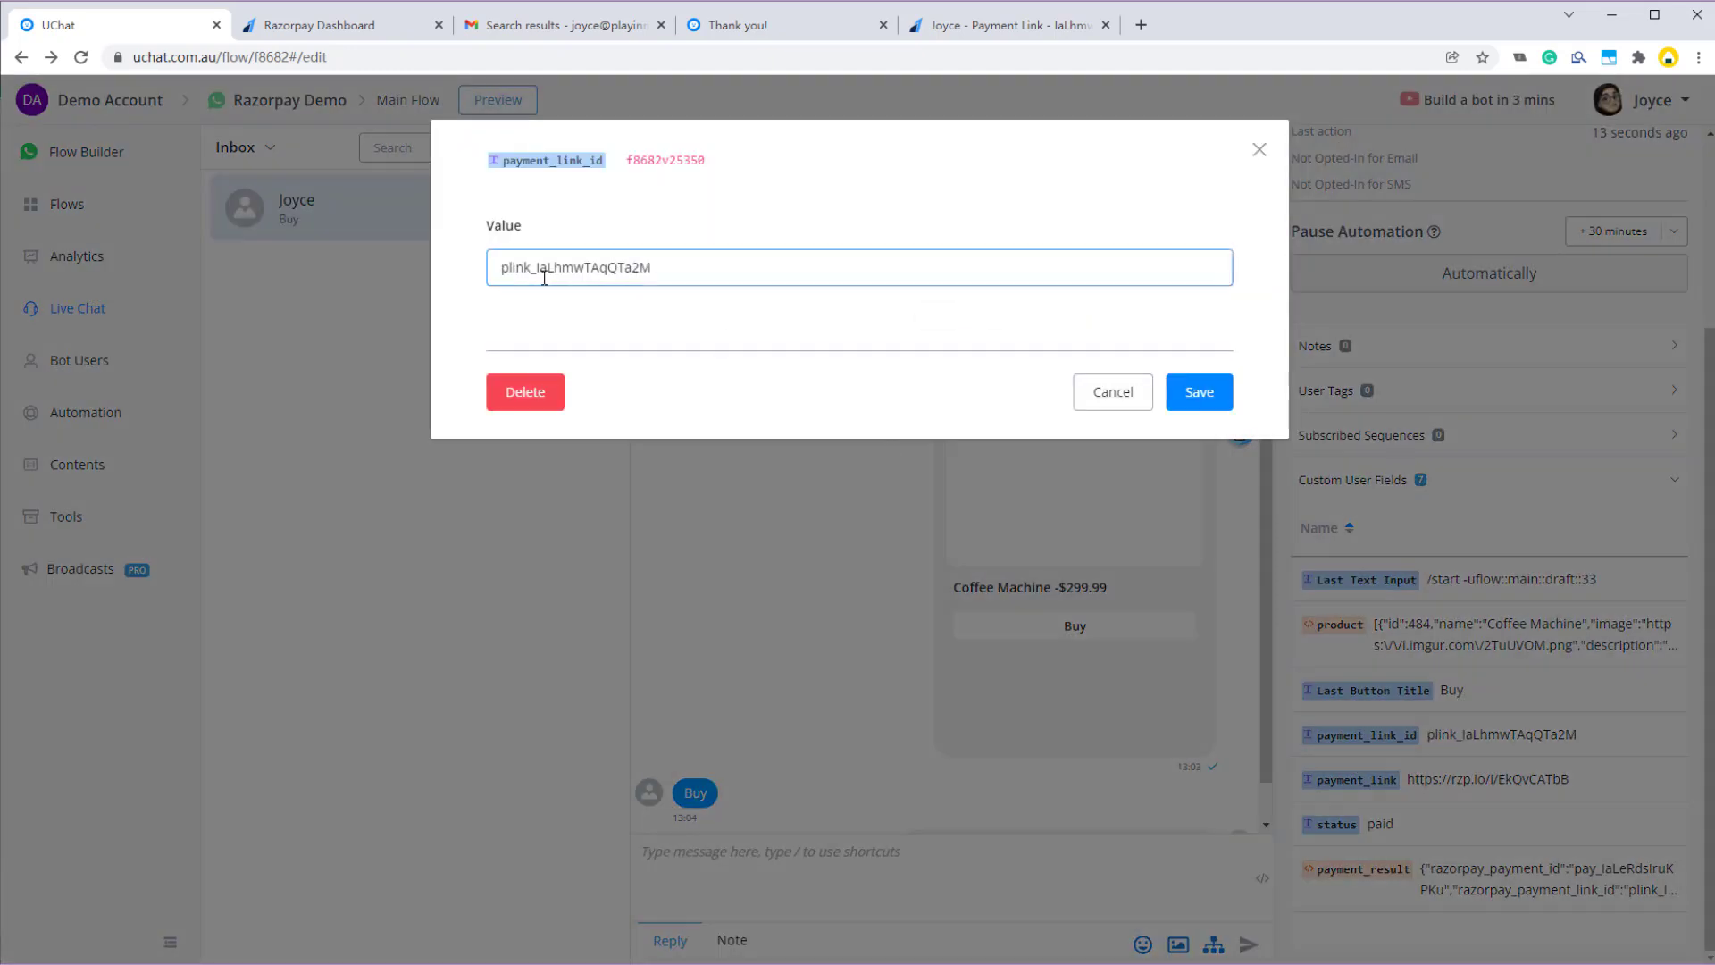
{"action": "double_click", "coordinate": [586, 268]}
- Close the field editor without saving and return to the Main Flow builder
{"action": "left_click", "coordinate": [1111, 407]}
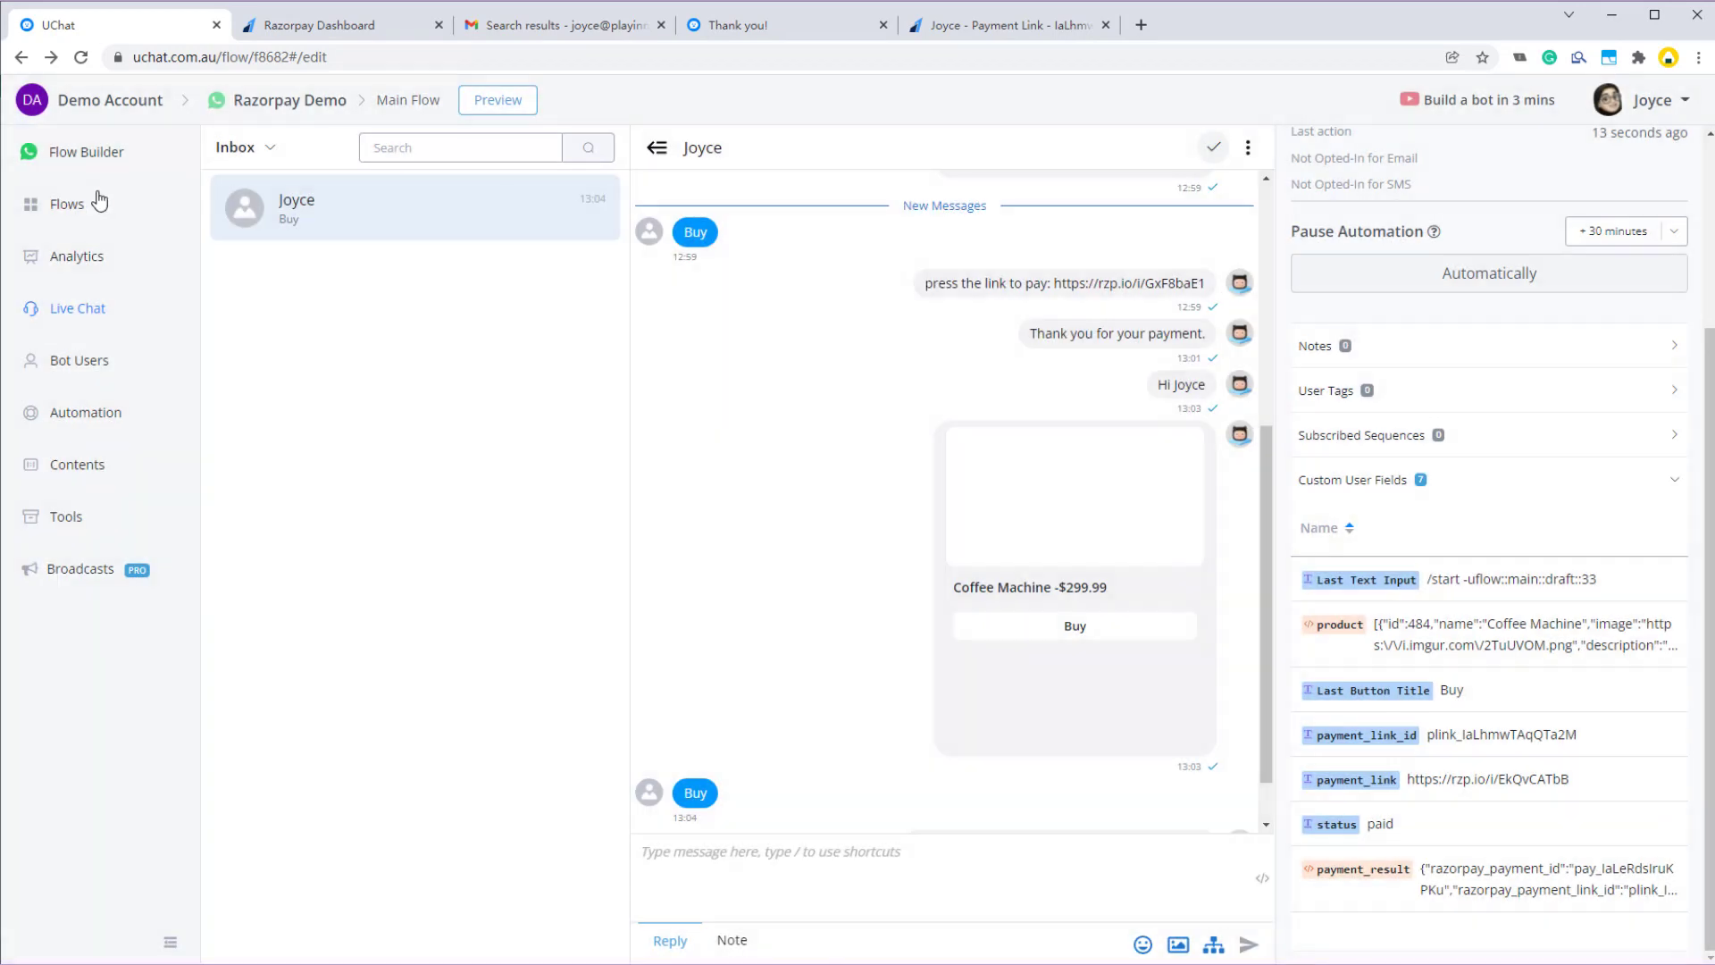
{"action": "left_click", "coordinate": [96, 202]}
{"action": "left_click", "coordinate": [95, 160]}
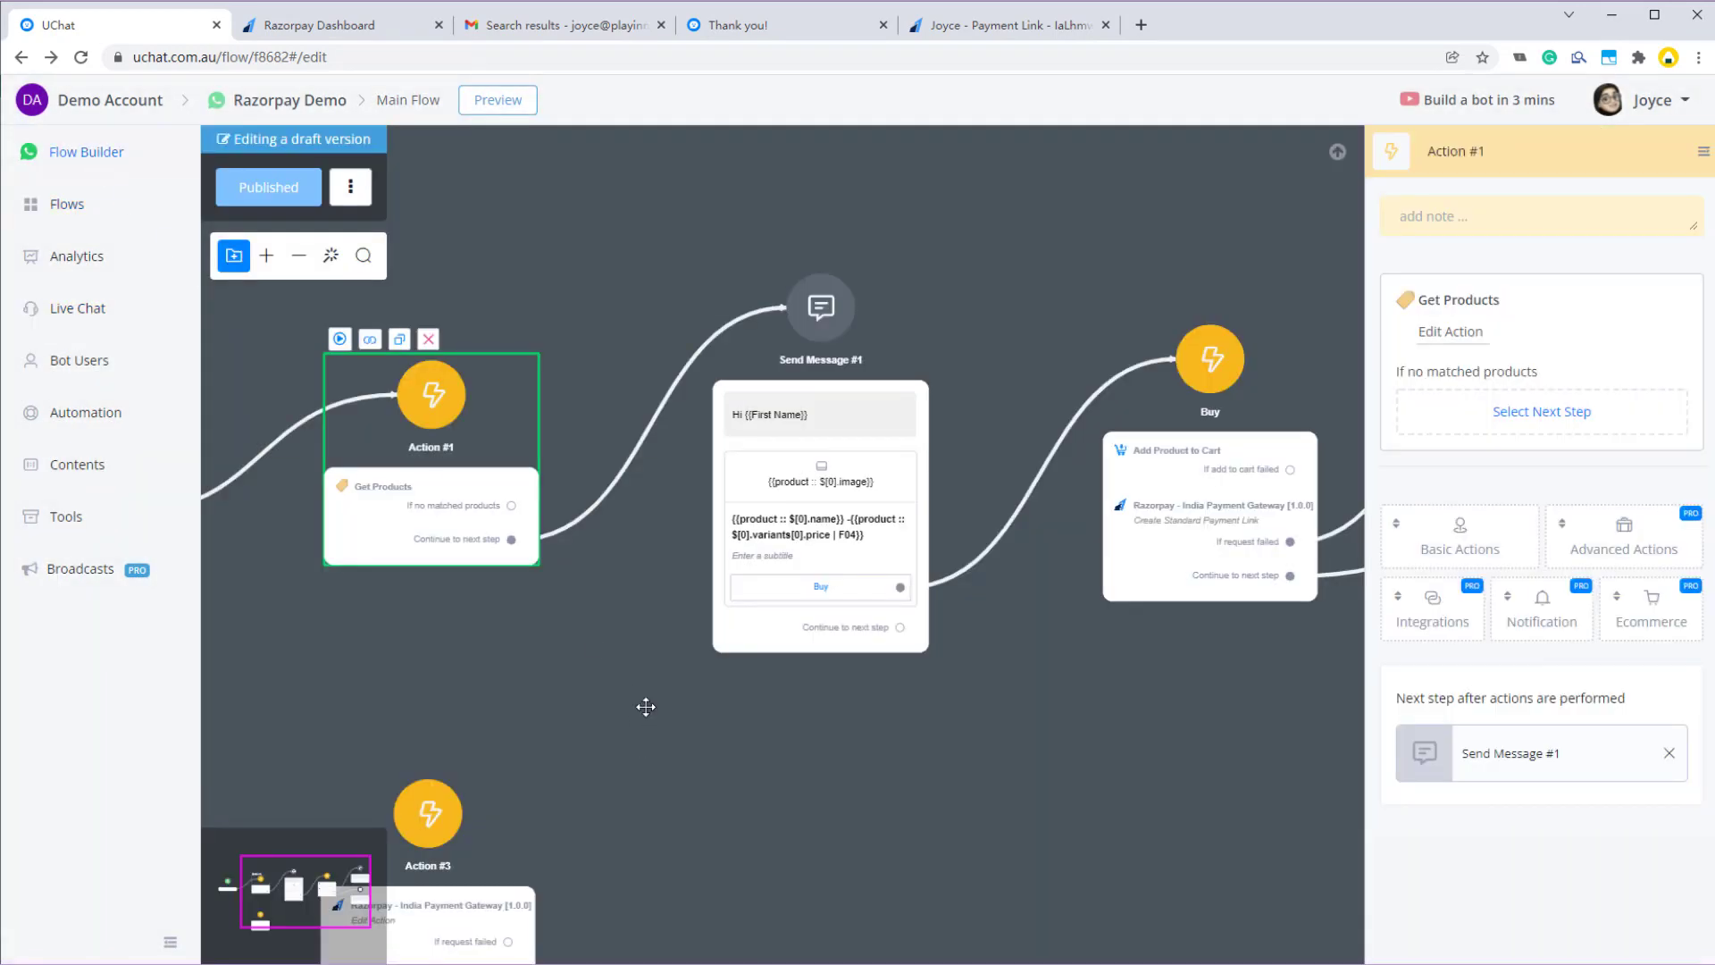
- Switch Action #3's Razorpay action to Update Payment Link with ID {{payment_link_id}}
{"action": "left_click_drag", "start_coordinate": [645, 707], "coordinate": [728, 469]}
{"action": "left_click", "coordinate": [572, 678]}
{"action": "left_click", "coordinate": [1456, 332]}
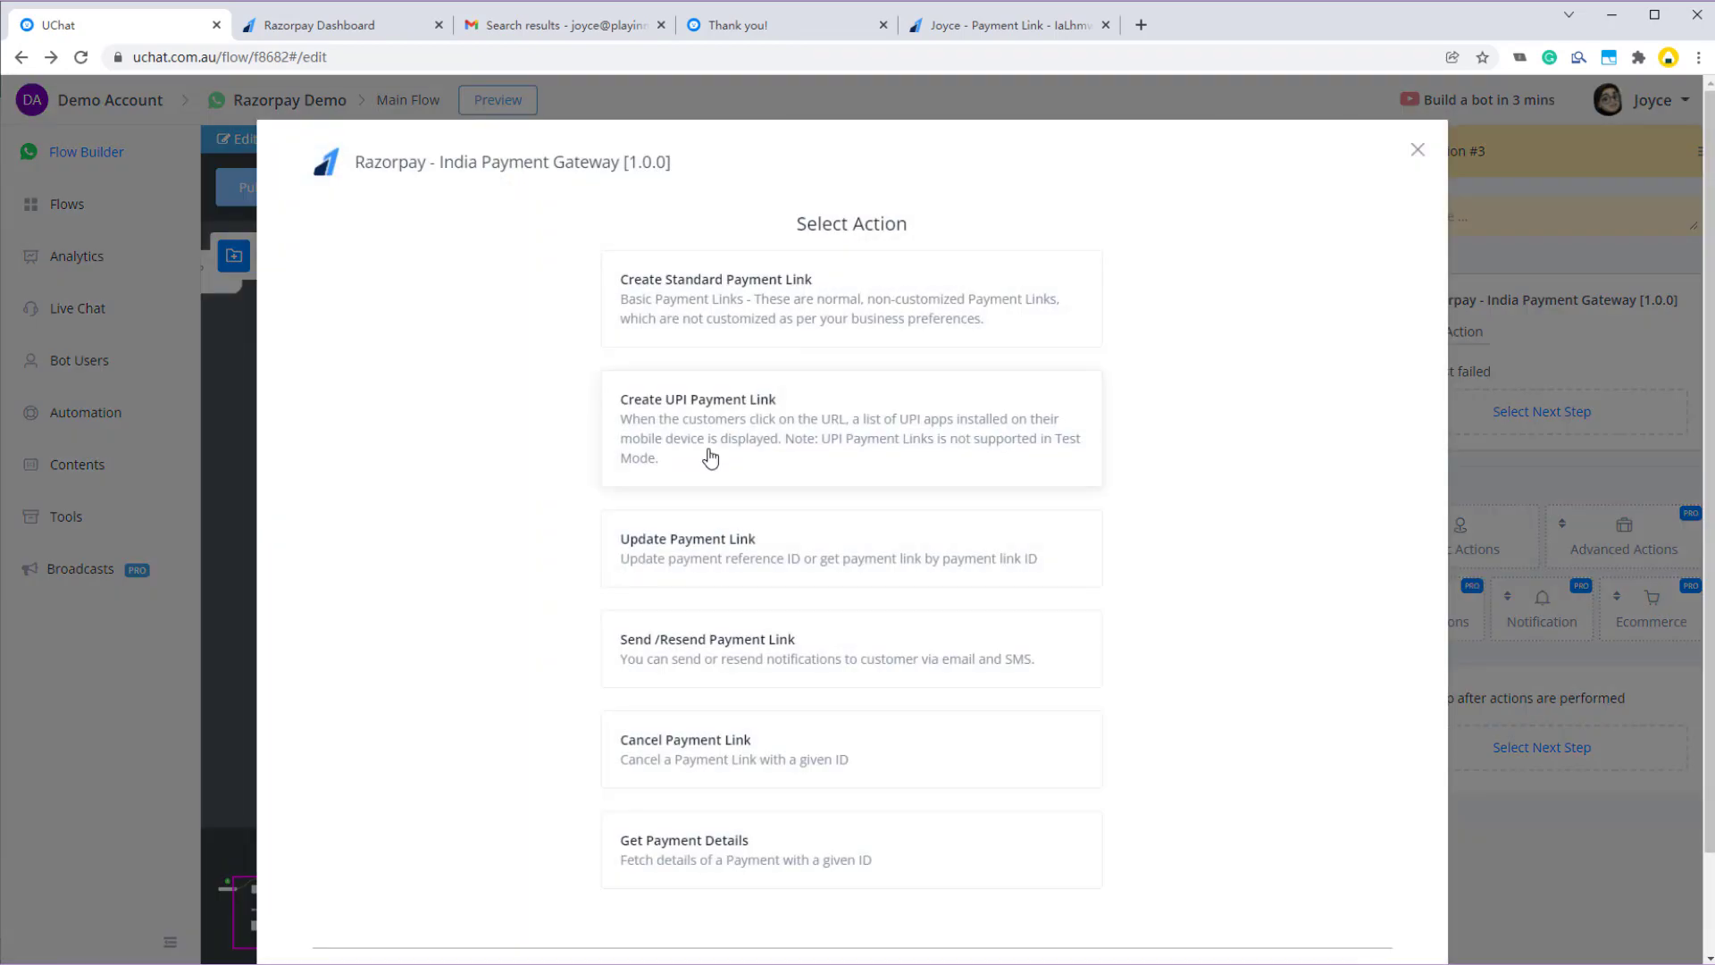
{"action": "left_click", "coordinate": [766, 534]}
{"action": "left_click", "coordinate": [644, 281]}
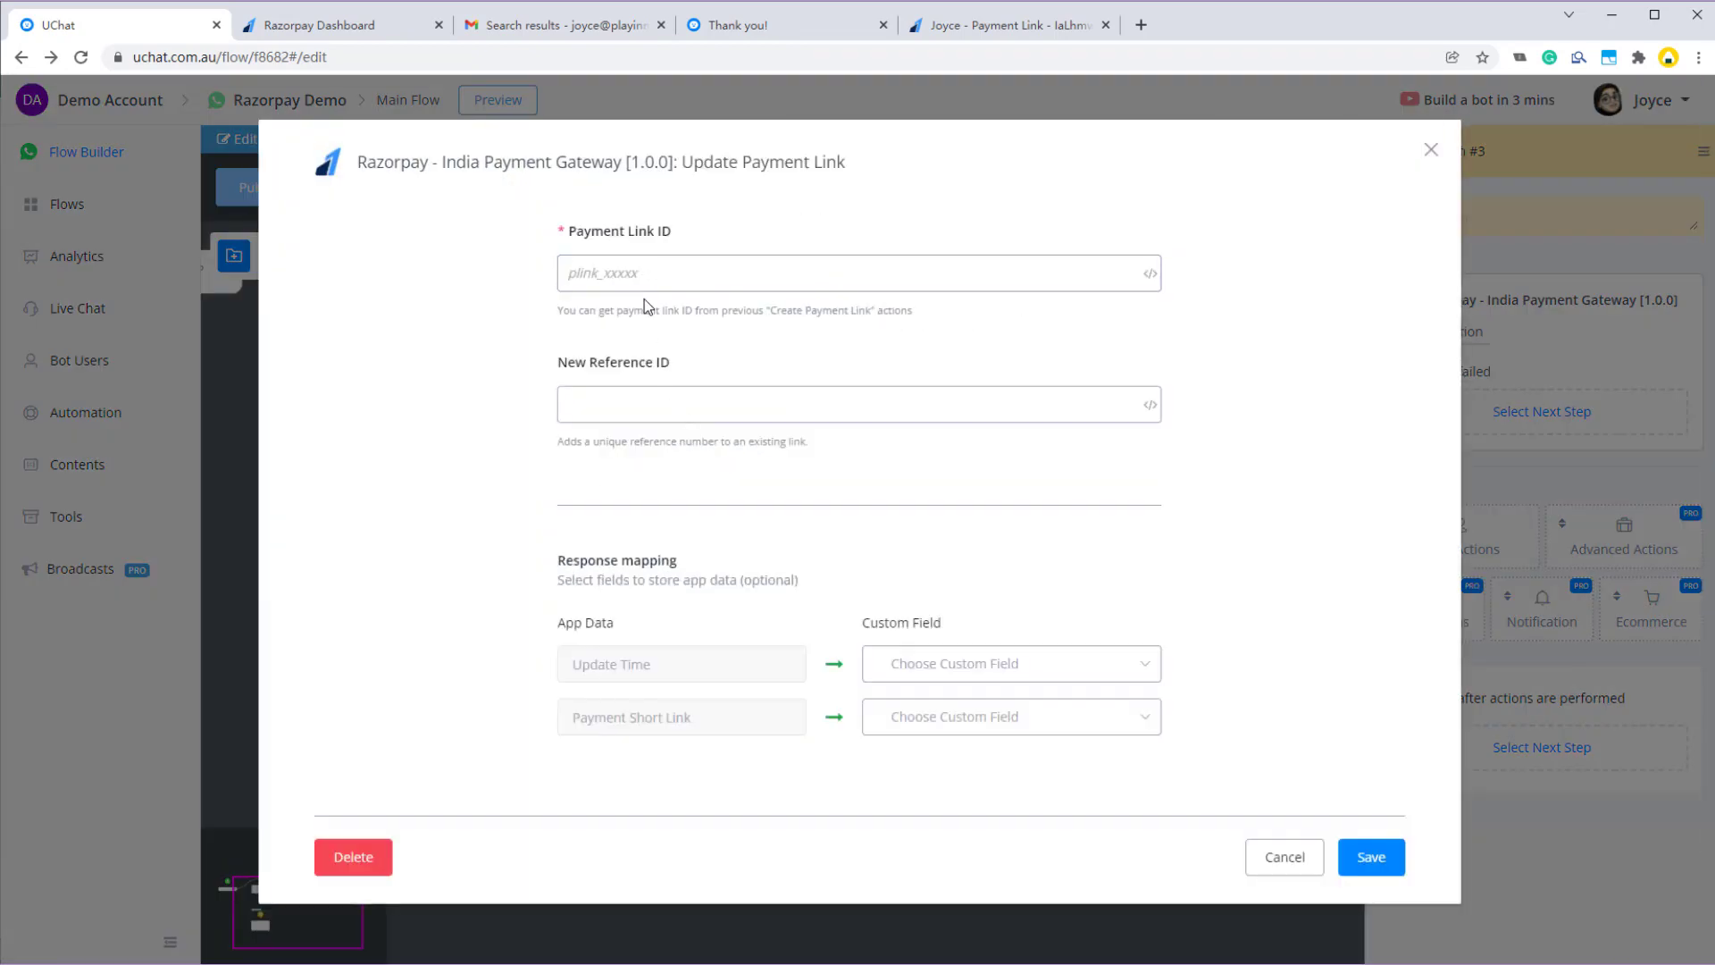
{"action": "type", "text": "{{pa"}
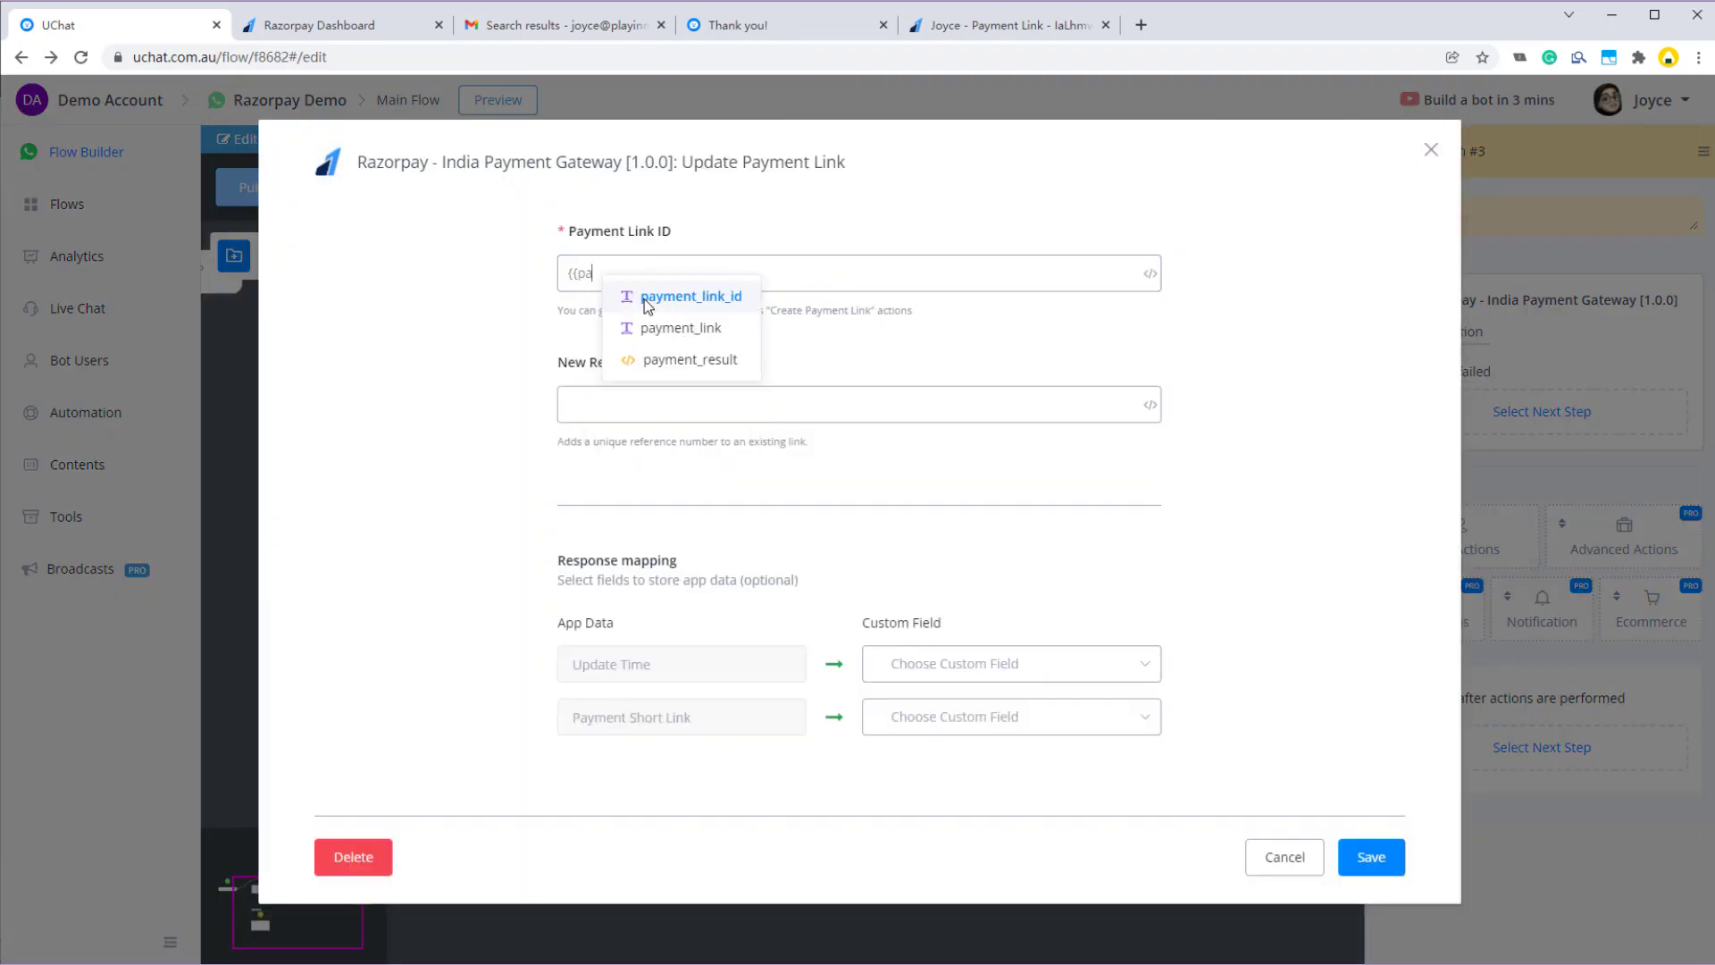
{"action": "left_click", "coordinate": [683, 302]}
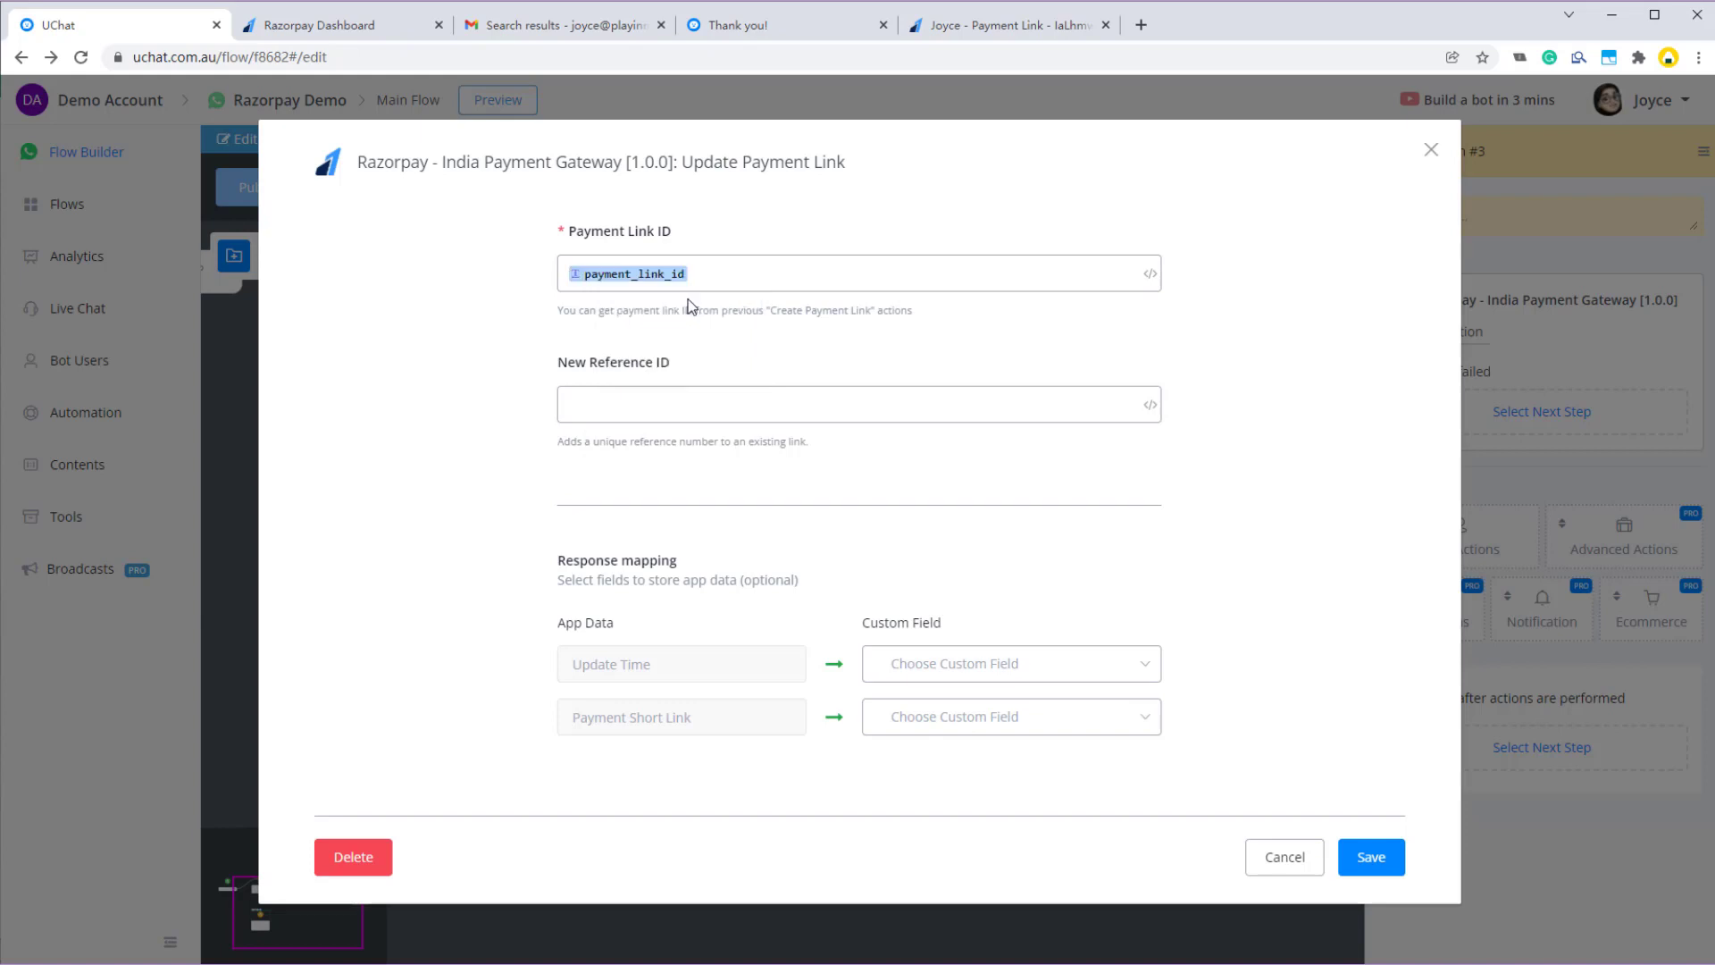
- Store Update Time in a new Datetime field update_time and Short Link in payment_link, then save
{"action": "left_click", "coordinate": [681, 400]}
{"action": "left_click", "coordinate": [1034, 666]}
{"action": "type", "text": "update_time"}
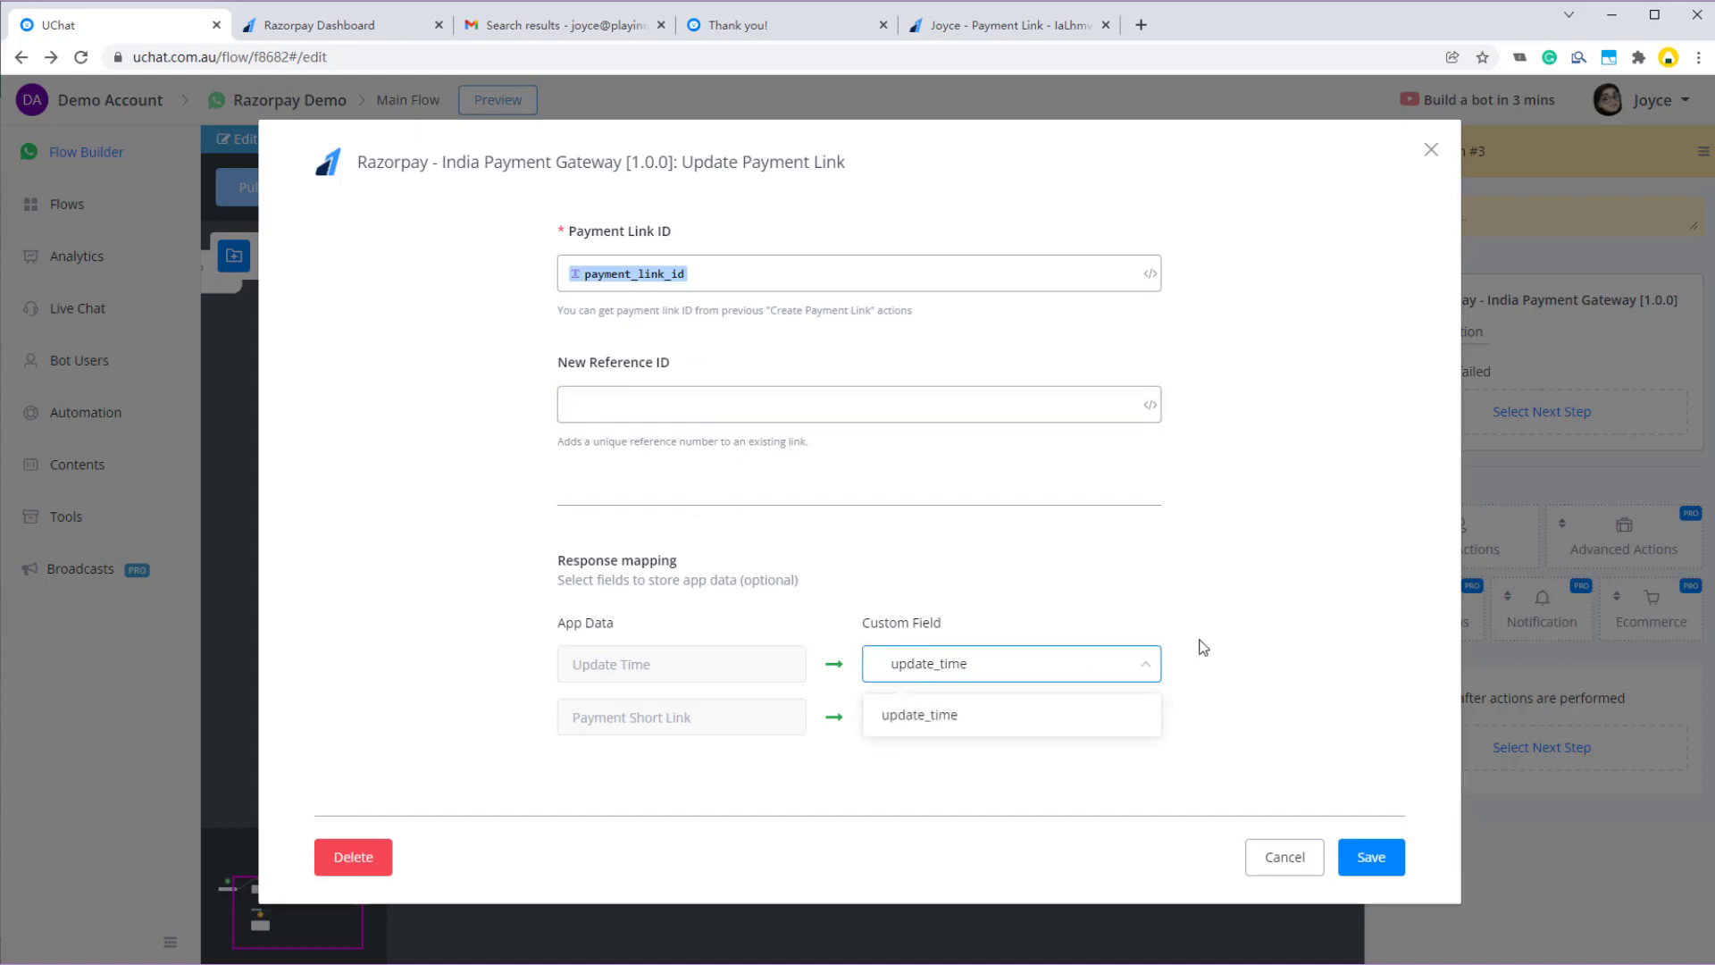
{"action": "left_click", "coordinate": [953, 724]}
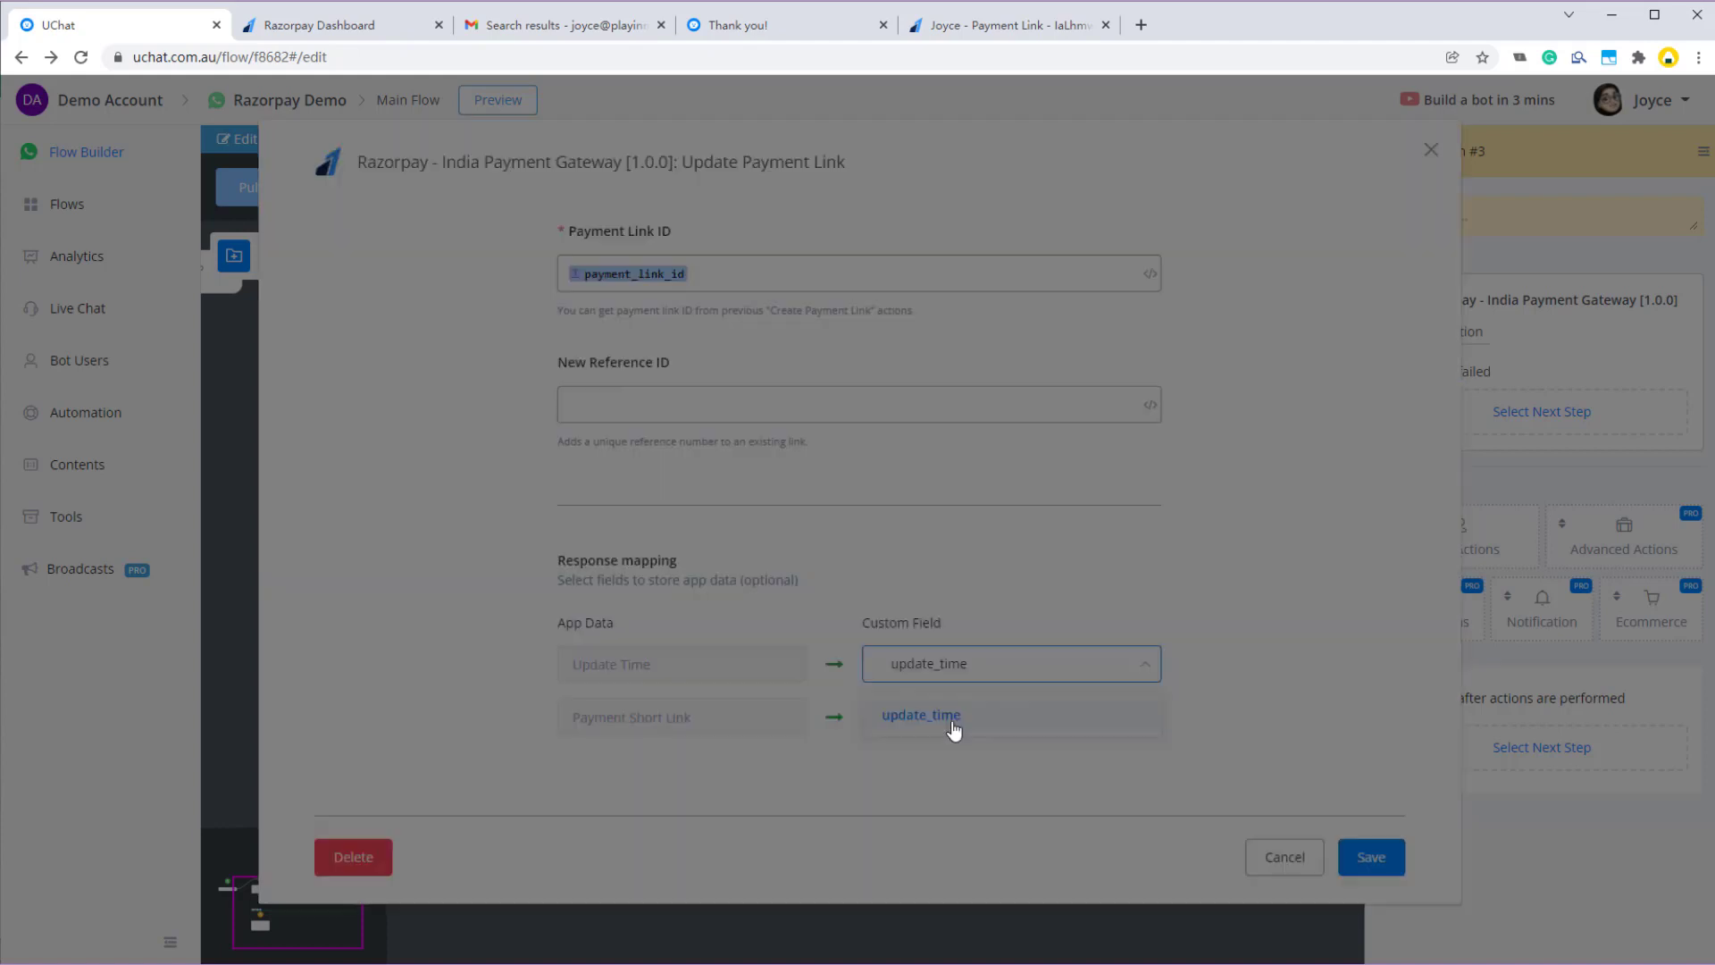
{"action": "left_click", "coordinate": [450, 355]}
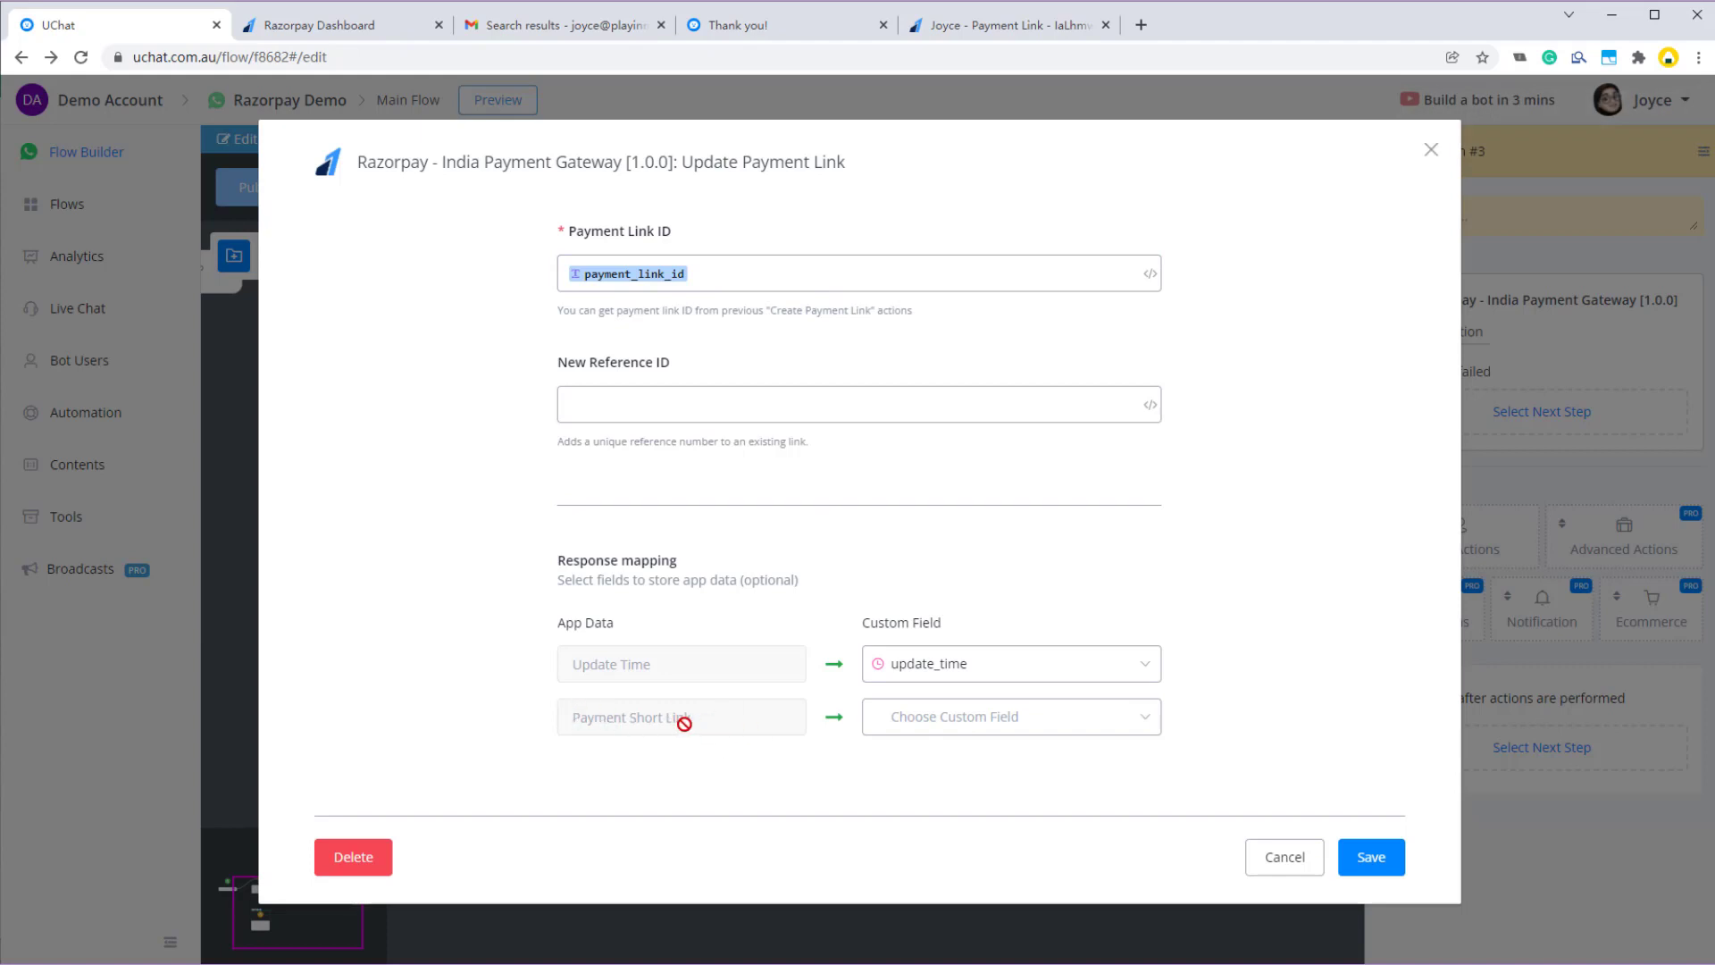
{"action": "left_click", "coordinate": [580, 279]}
{"action": "left_click", "coordinate": [932, 726]}
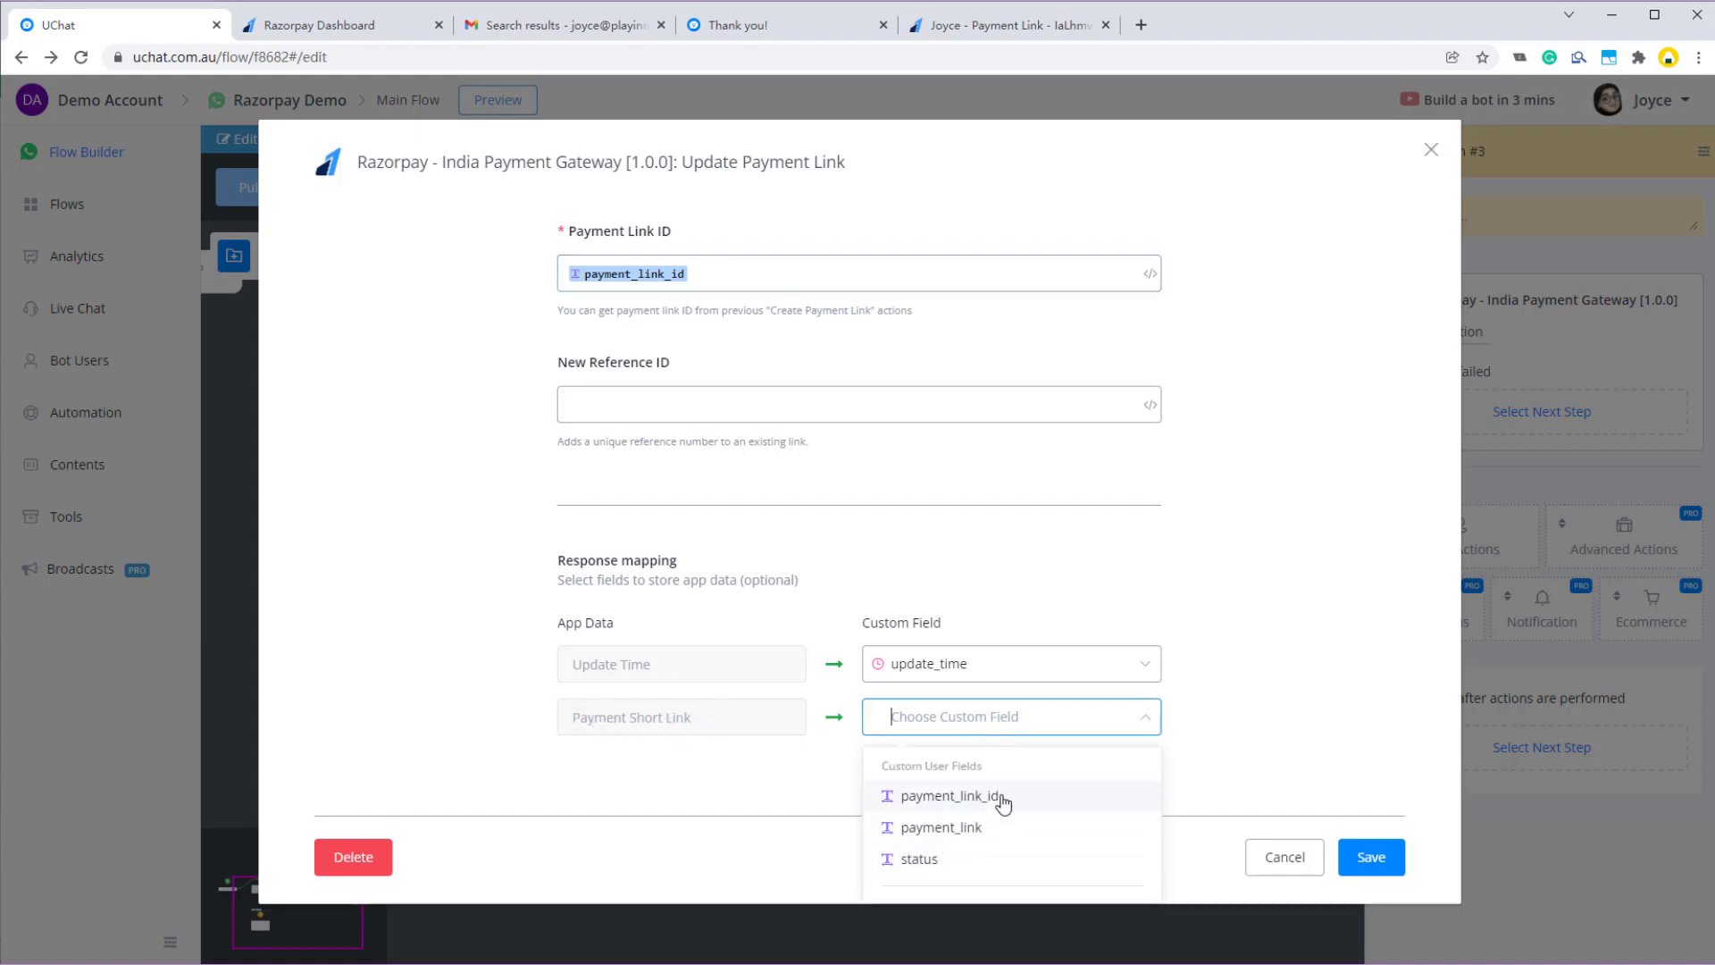
{"action": "left_click", "coordinate": [1008, 825]}
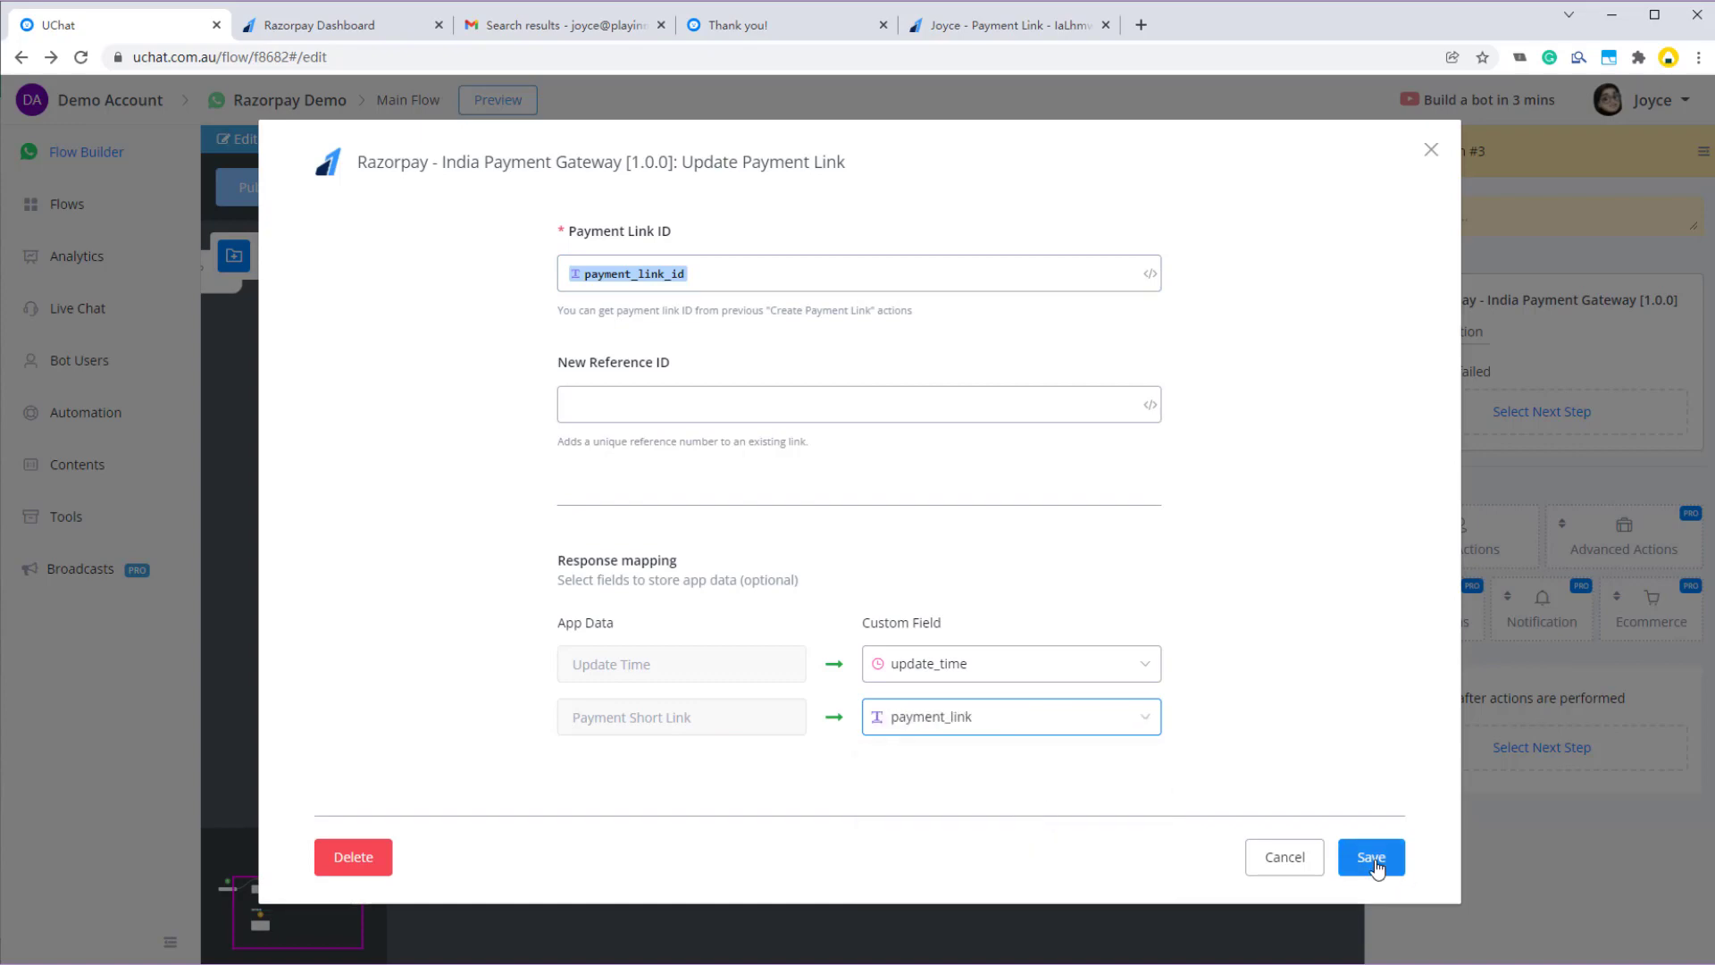
{"action": "left_click", "coordinate": [1371, 858]}
{"action": "left_click_drag", "start_coordinate": [604, 708], "coordinate": [773, 616]}
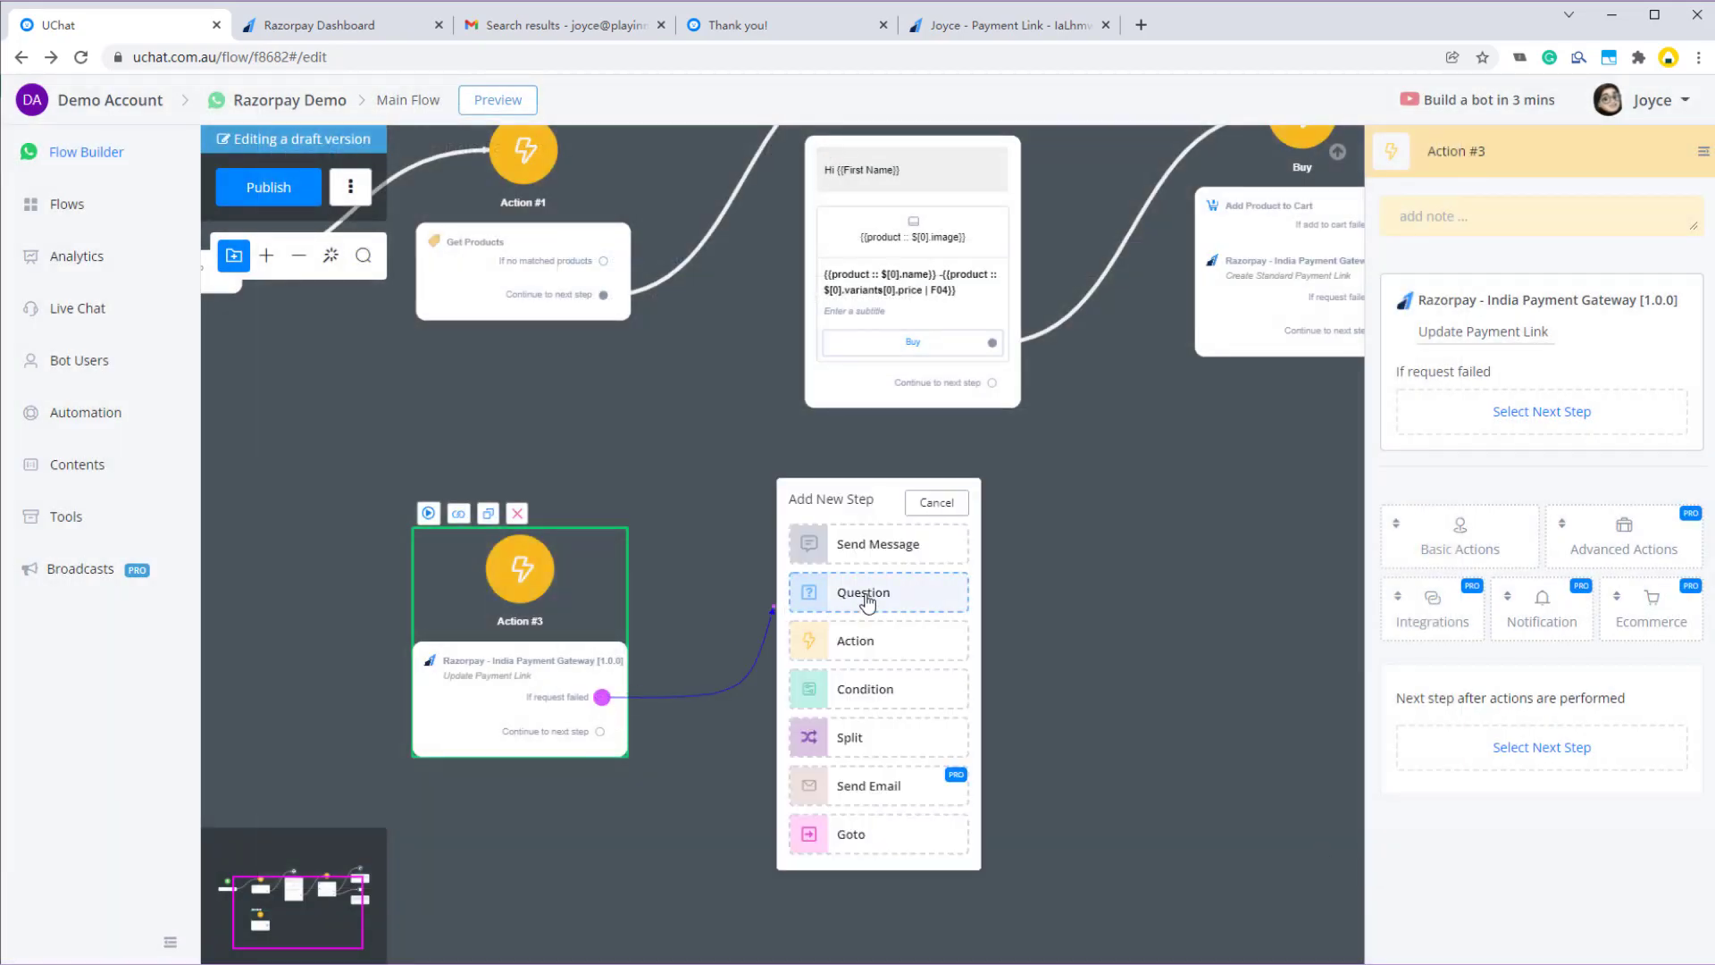
- Add a failure Send Message step with the text 'fail'
{"action": "left_click", "coordinate": [827, 545]}
{"action": "left_click", "coordinate": [1419, 402]}
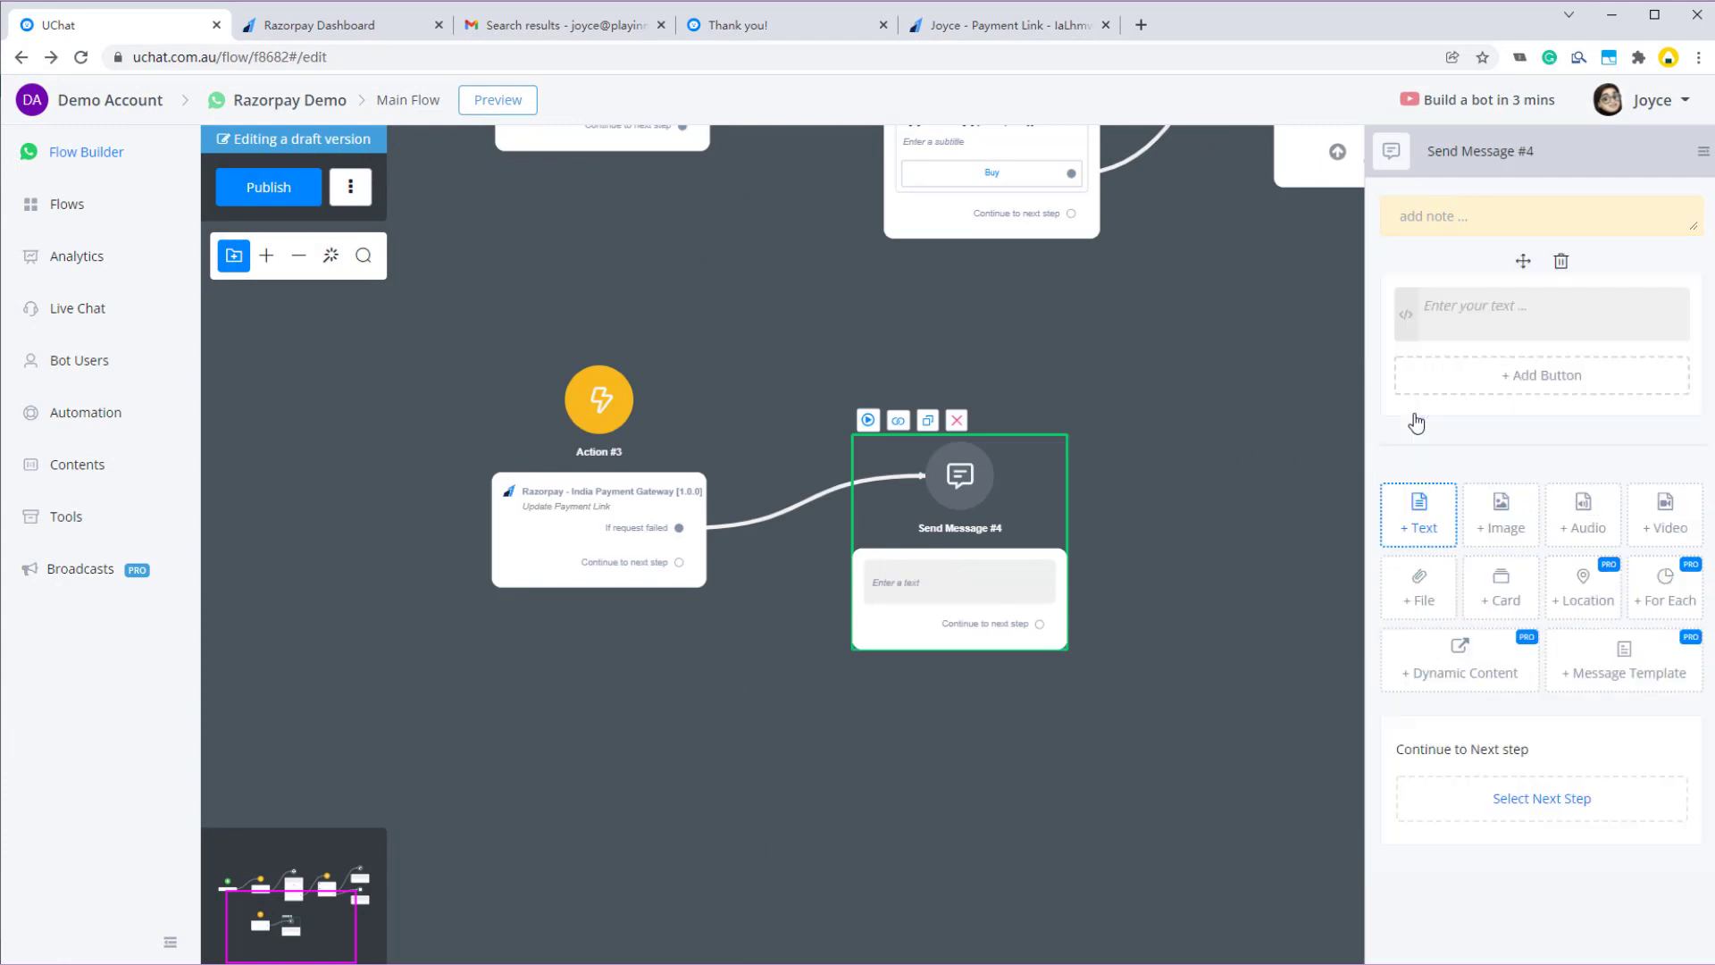
{"action": "left_click", "coordinate": [1463, 309]}
{"action": "type", "text": "fi"}
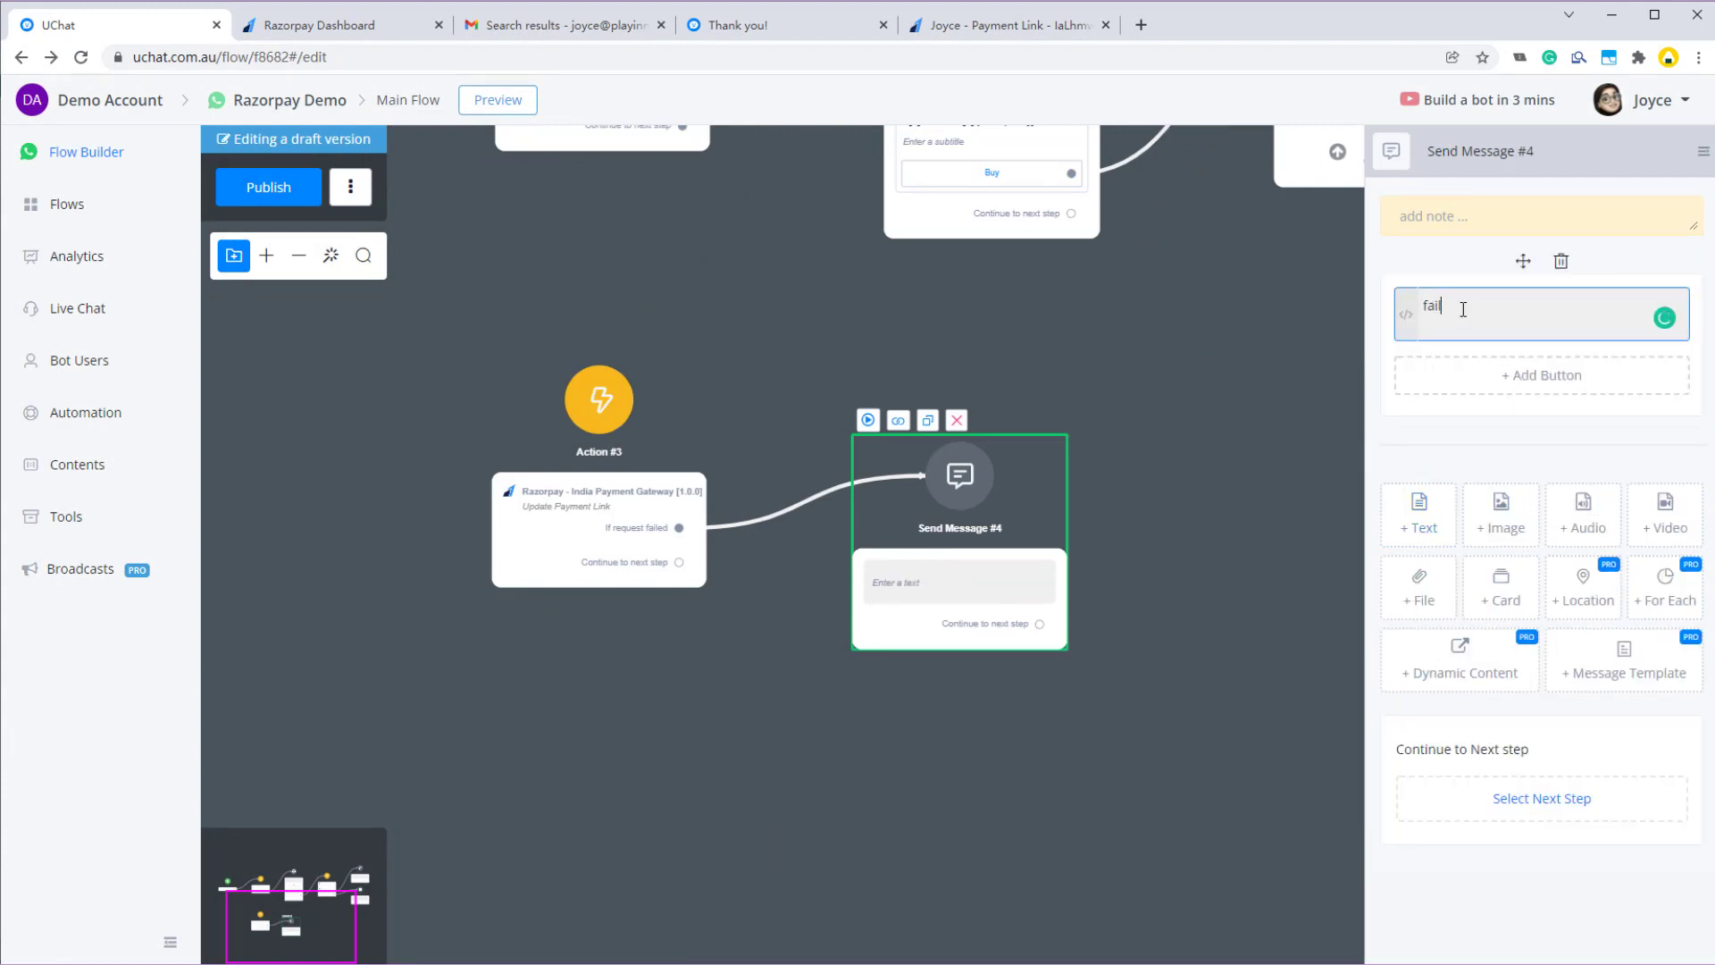
- Add a success message reading 'update : {{update_time}}' and 'link: {{payment_link}}' on two lines
{"action": "left_click_drag", "start_coordinate": [679, 561], "coordinate": [878, 740]}
{"action": "left_click", "coordinate": [981, 545]}
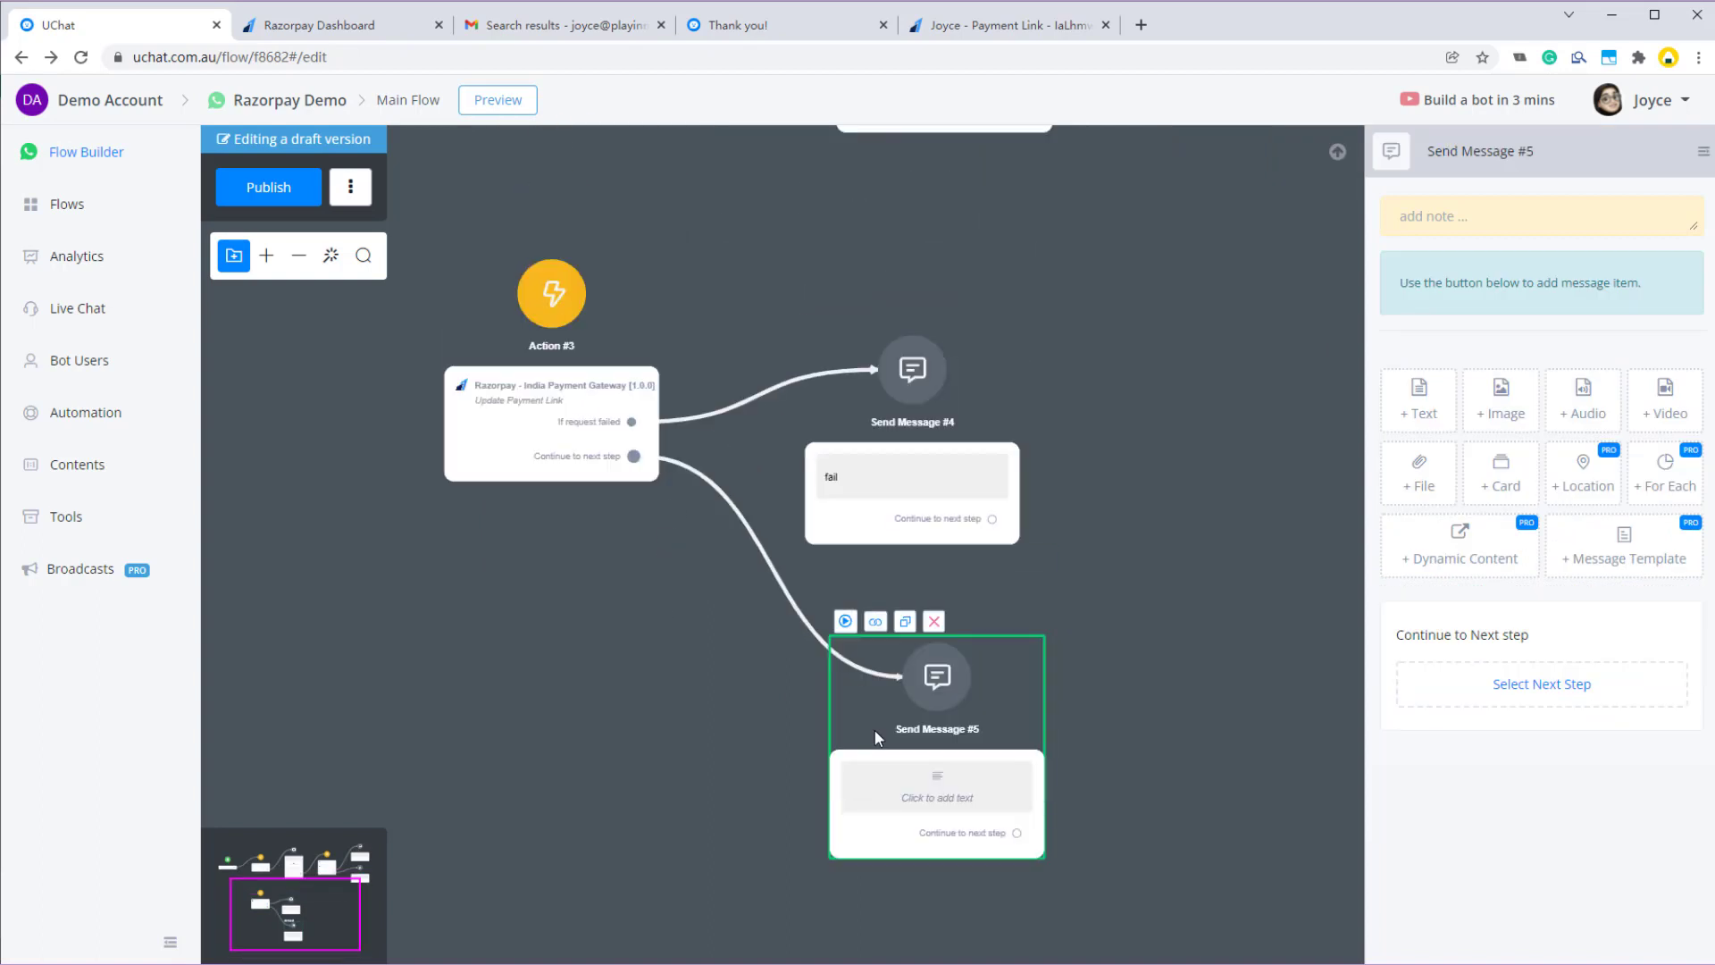
{"action": "left_click", "coordinate": [1419, 399]}
{"action": "left_click", "coordinate": [1502, 309]}
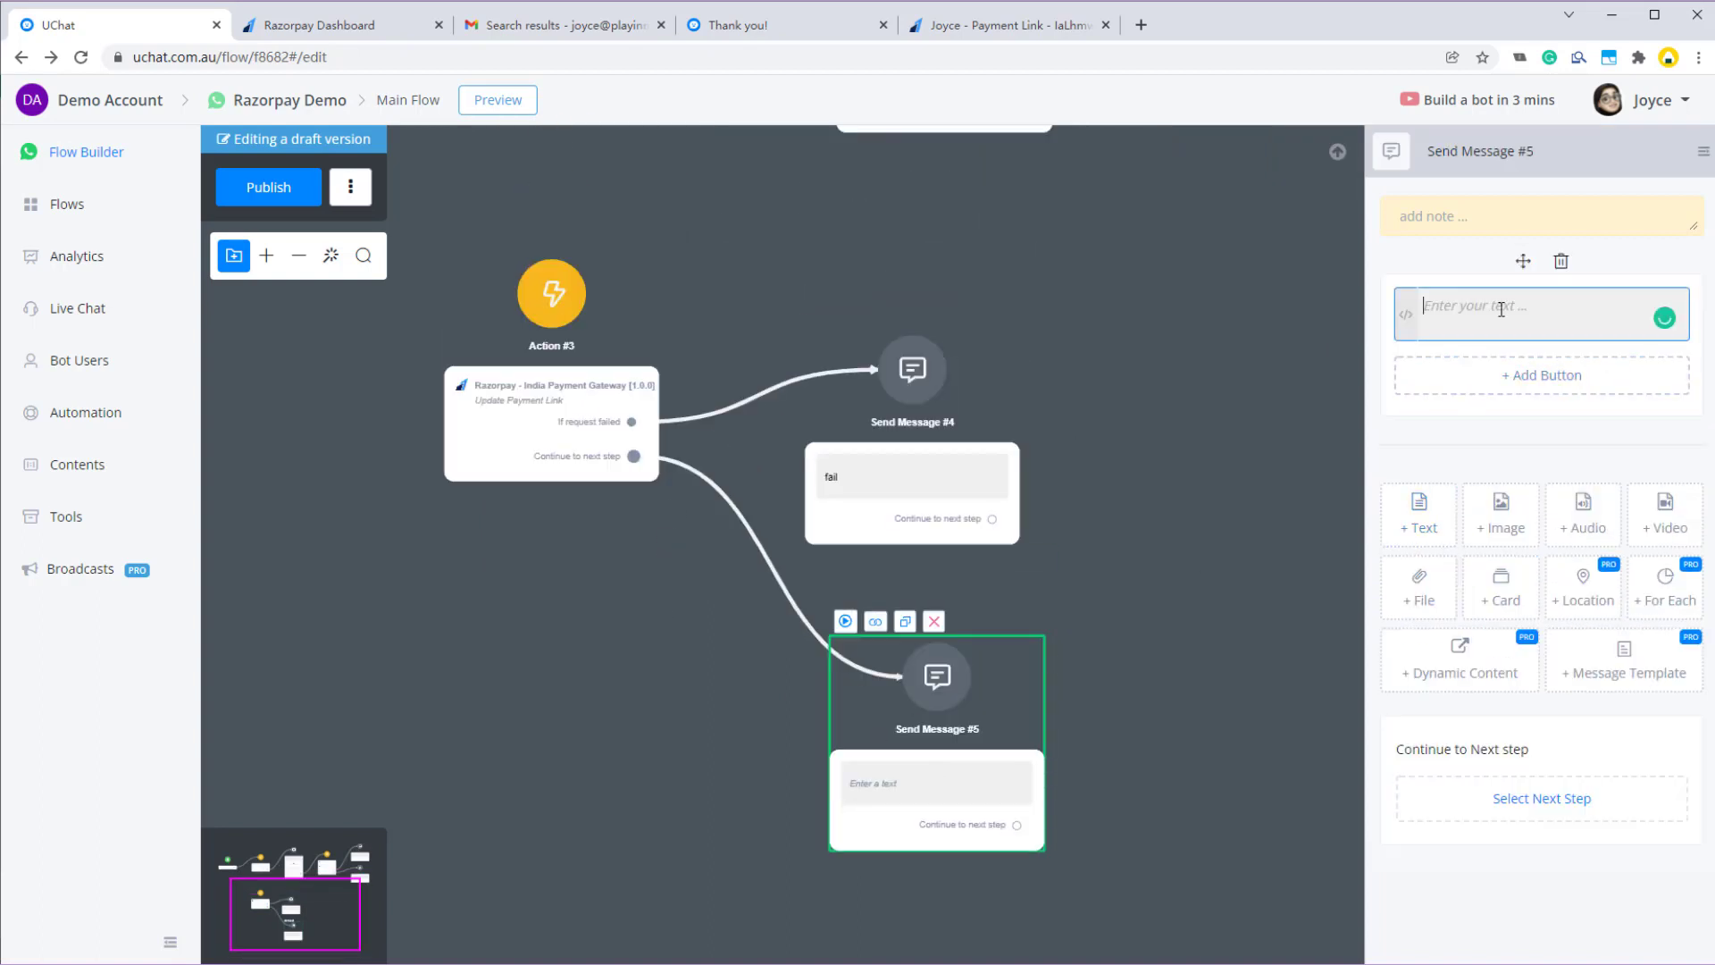
{"action": "type", "text": "update : {{up"}
{"action": "key", "text": "Return"}
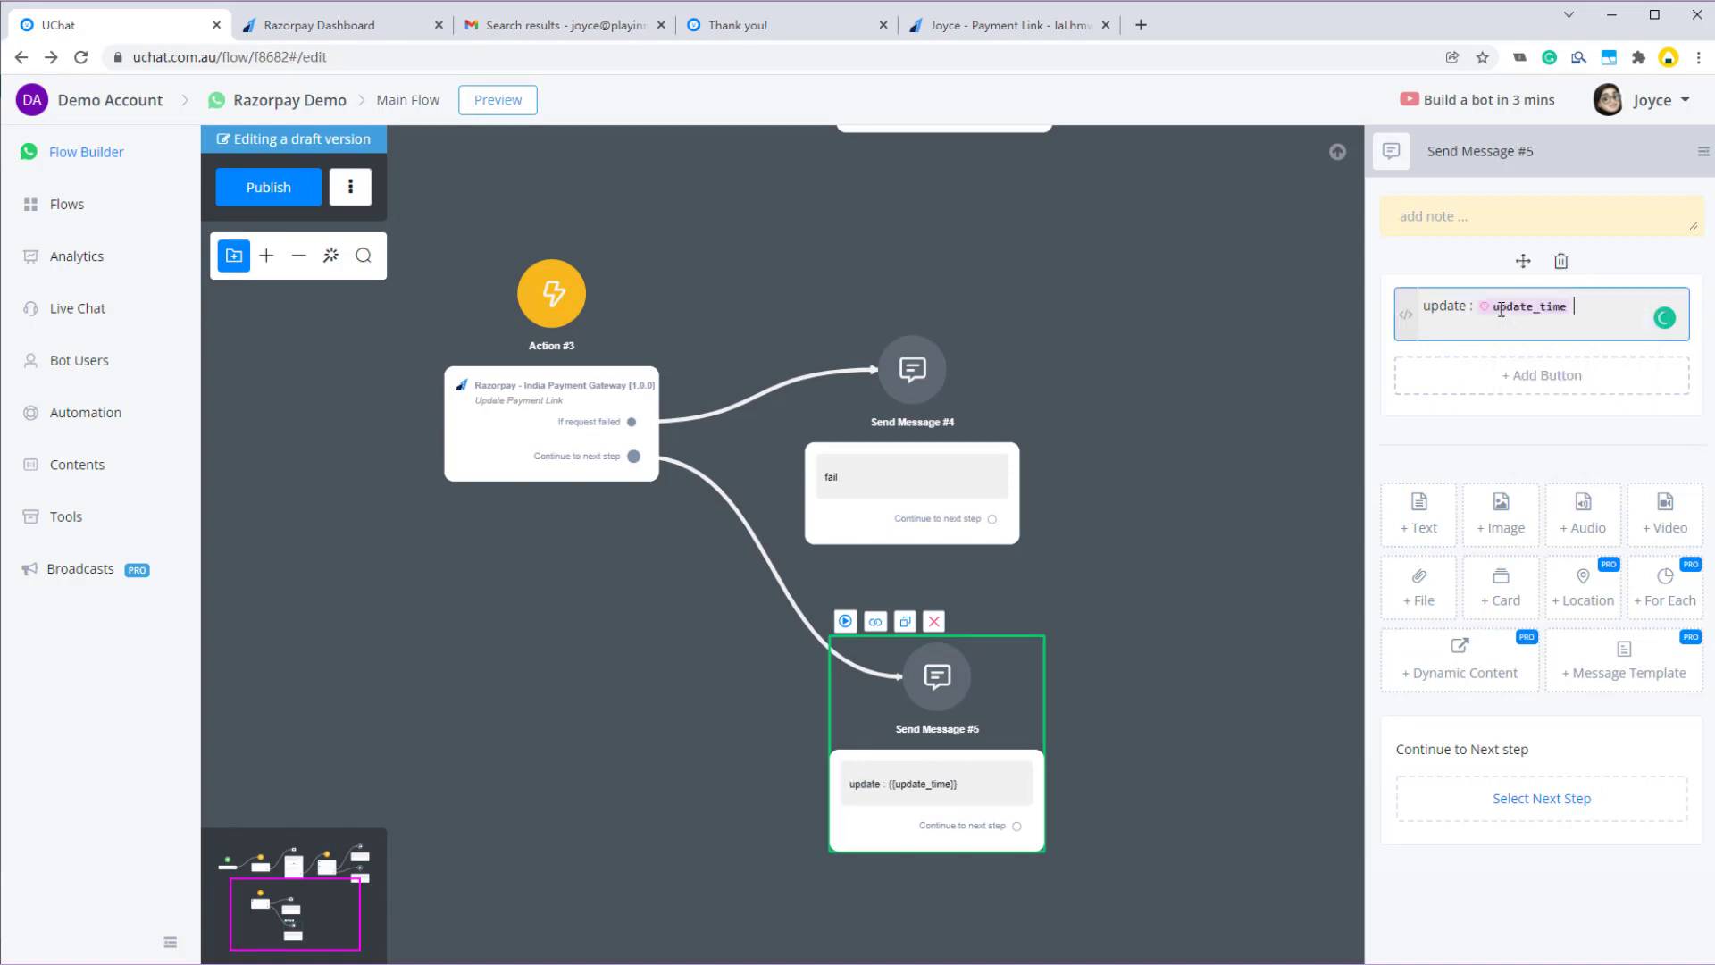
{"action": "key", "text": "Return"}
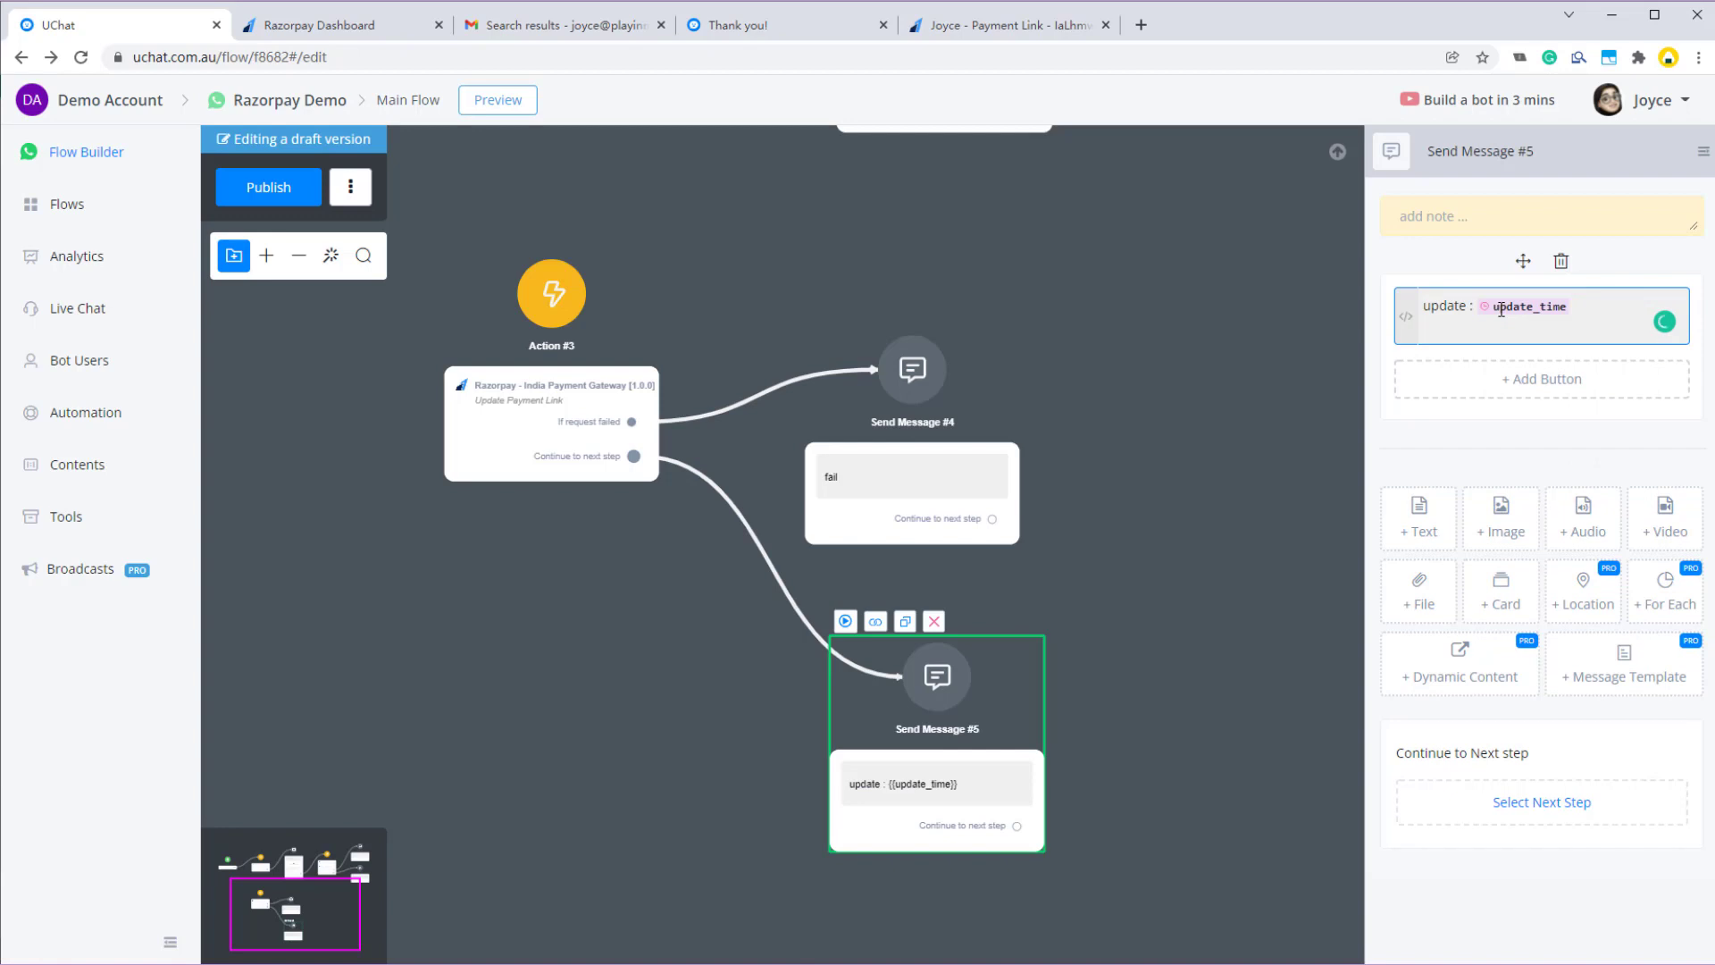
{"action": "type", "text": "link: {{pay"}
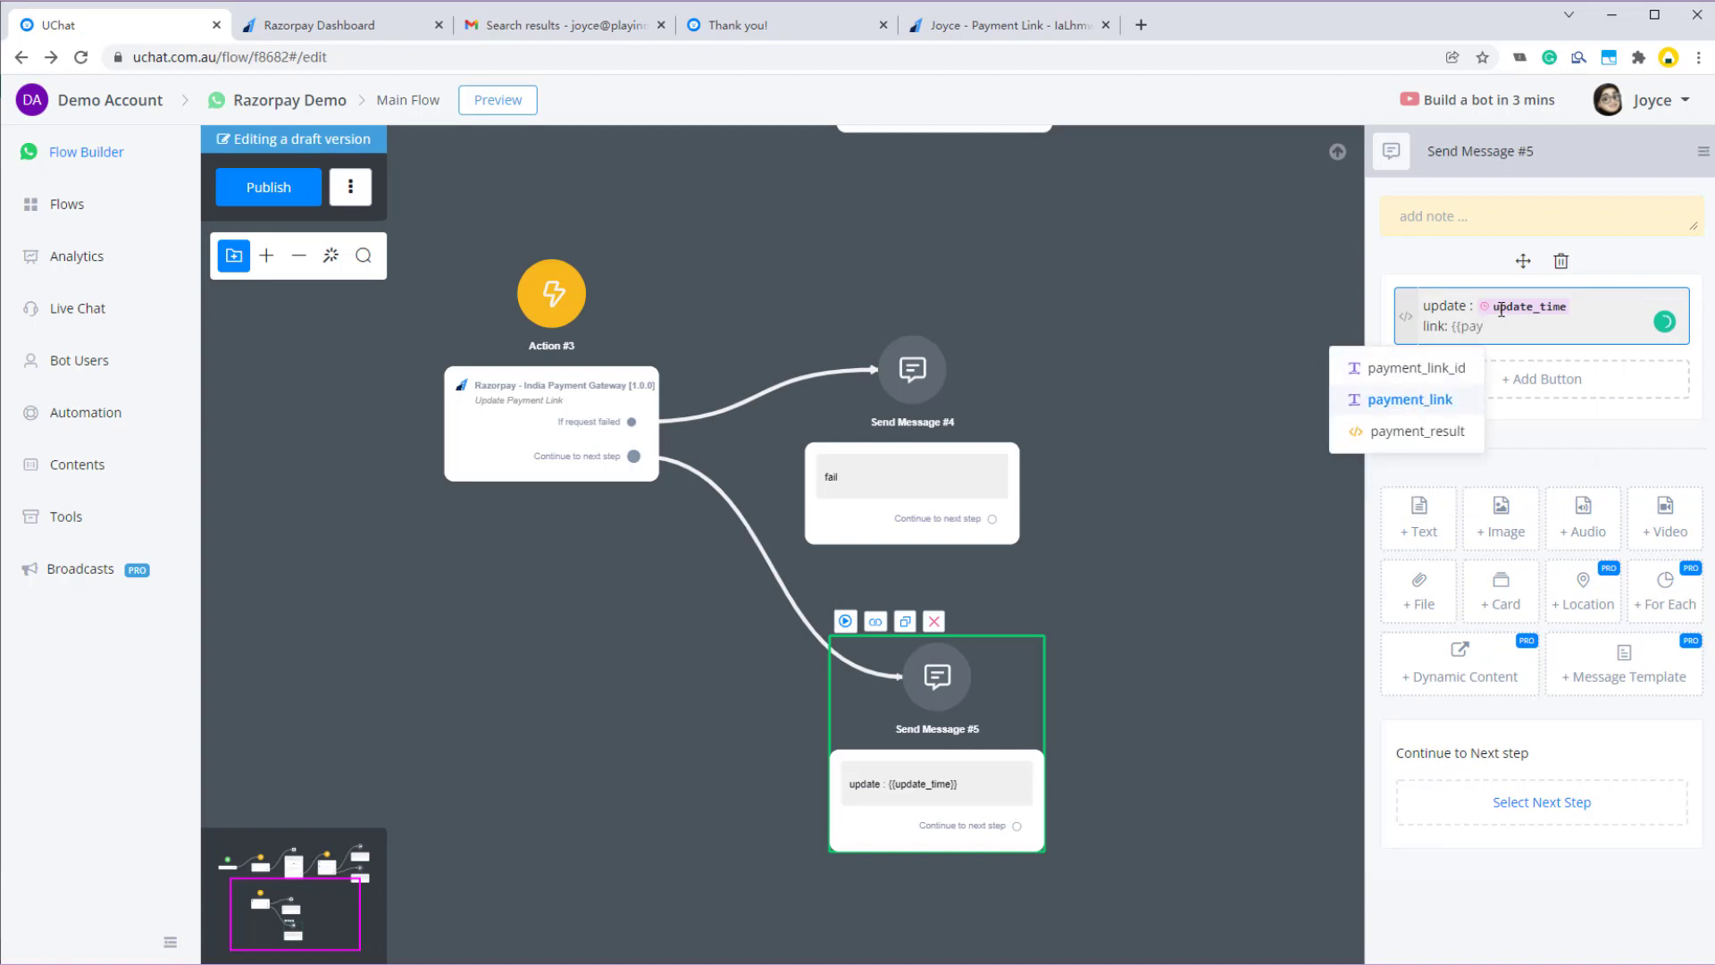
{"action": "key", "text": "Return"}
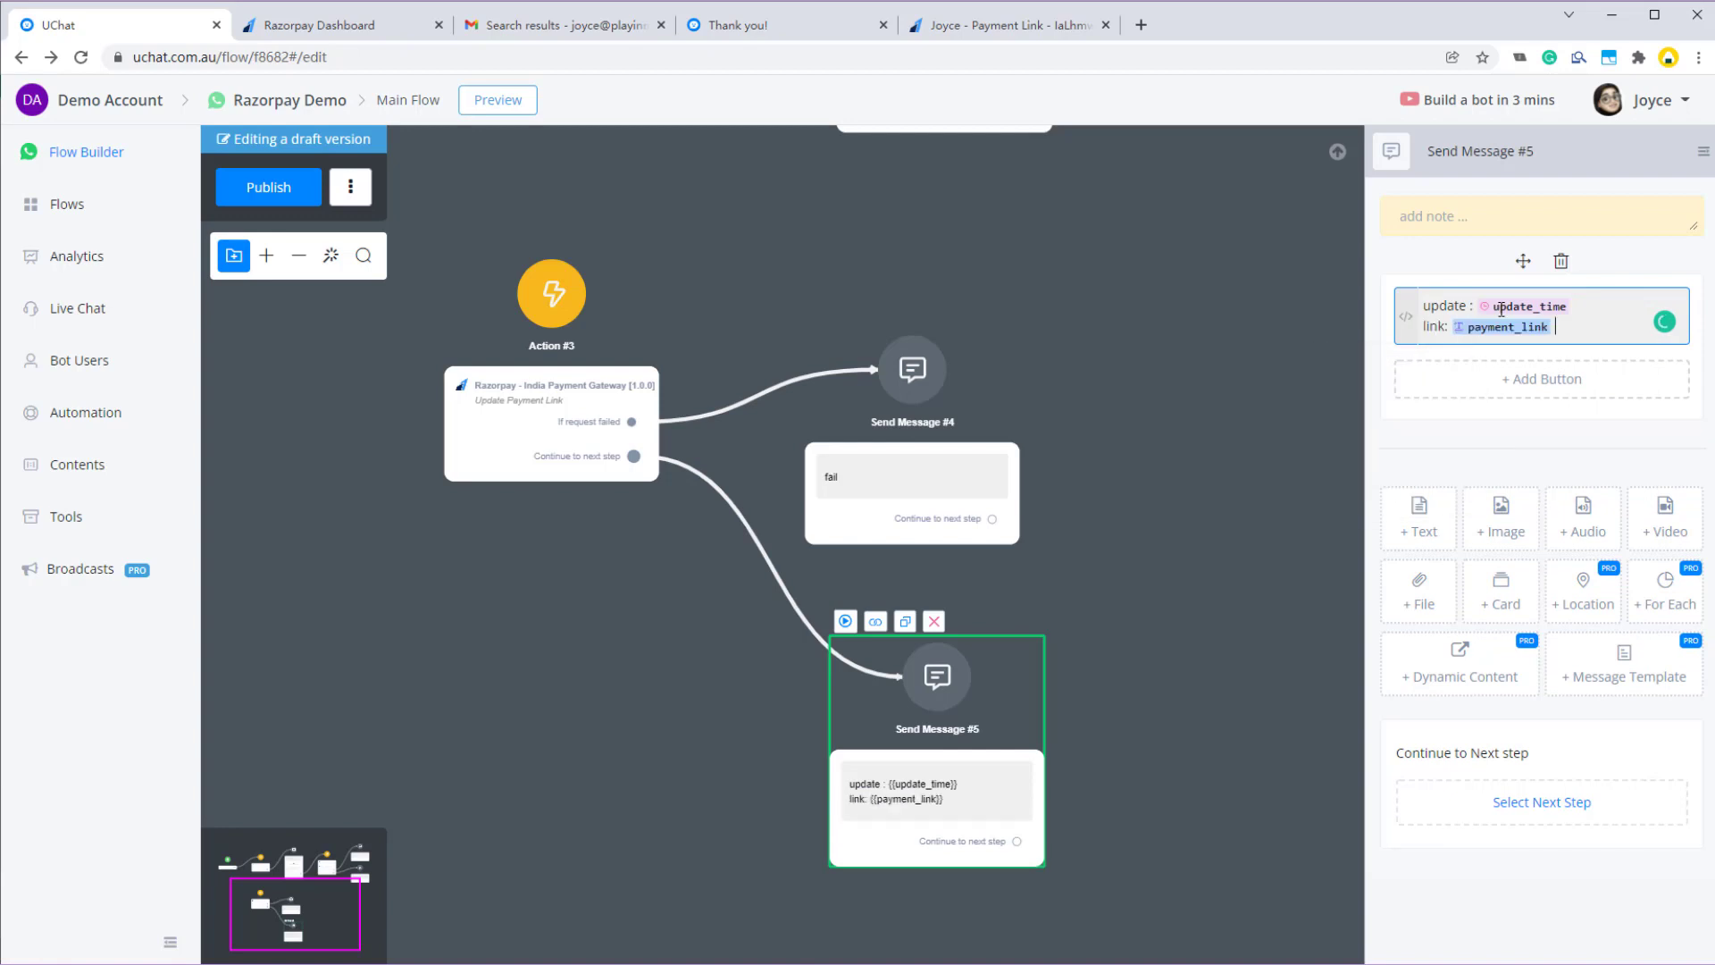
- Publish the flow and send a preview of Action #3 to WhatsApp
{"action": "left_click", "coordinate": [268, 187]}
{"action": "left_click", "coordinate": [478, 277]}
{"action": "left_click", "coordinate": [459, 237]}
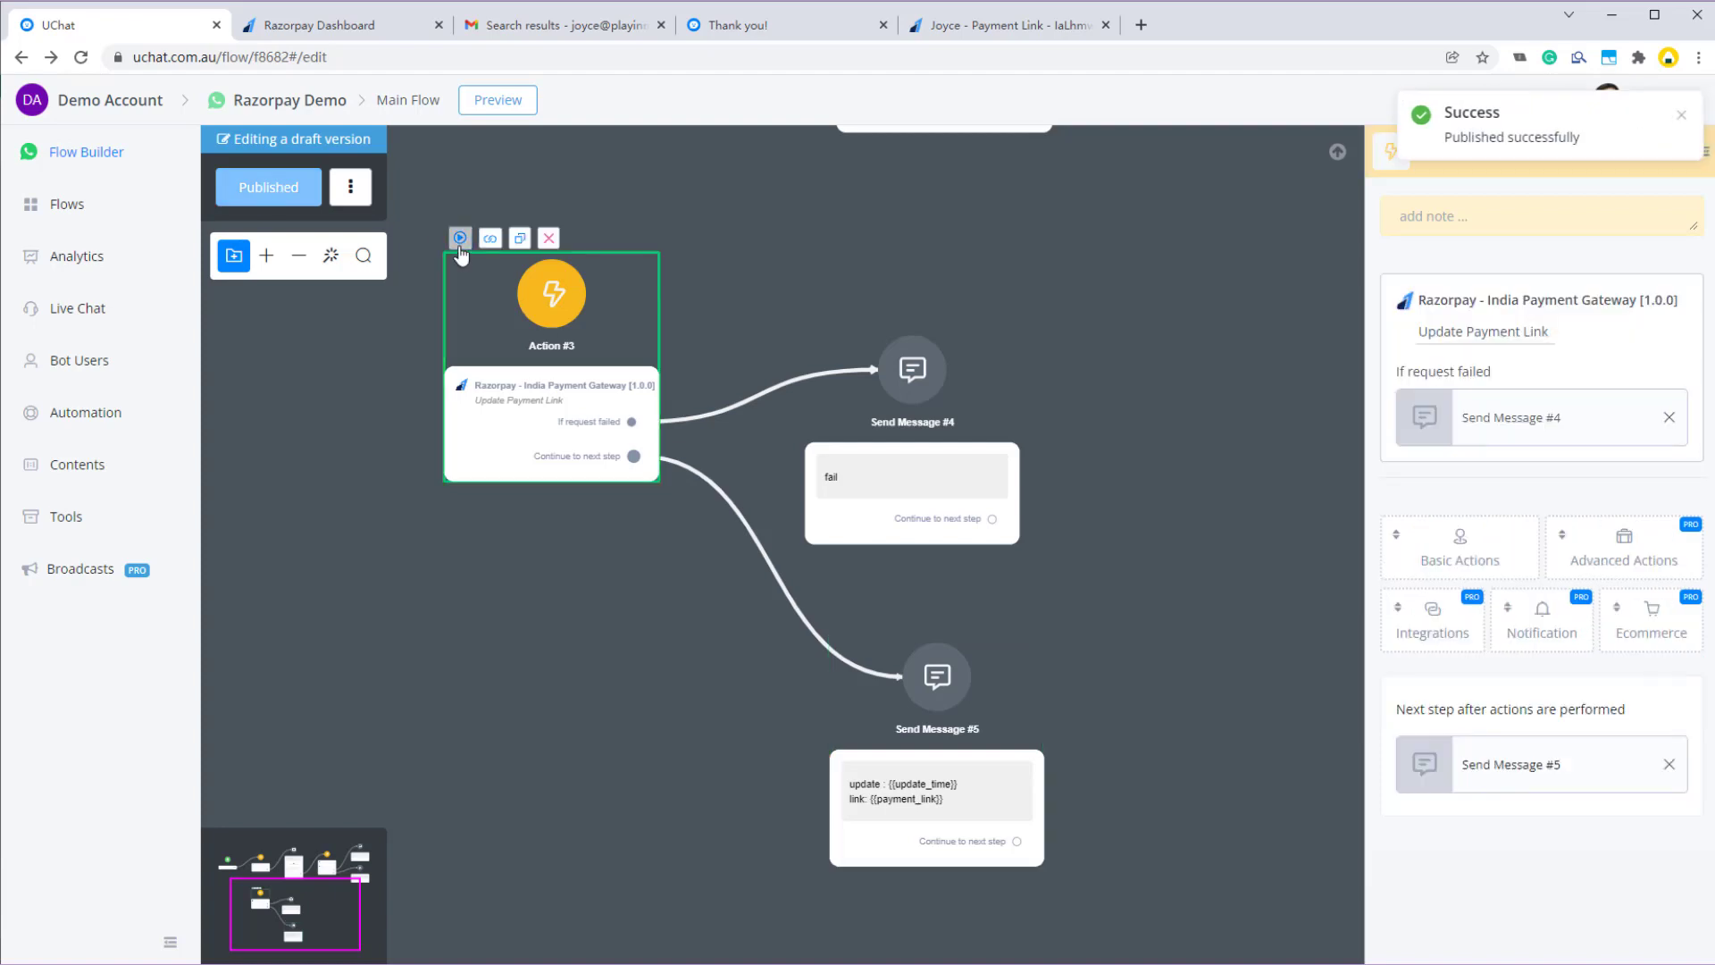
{"action": "key", "text": "alt+Tab"}
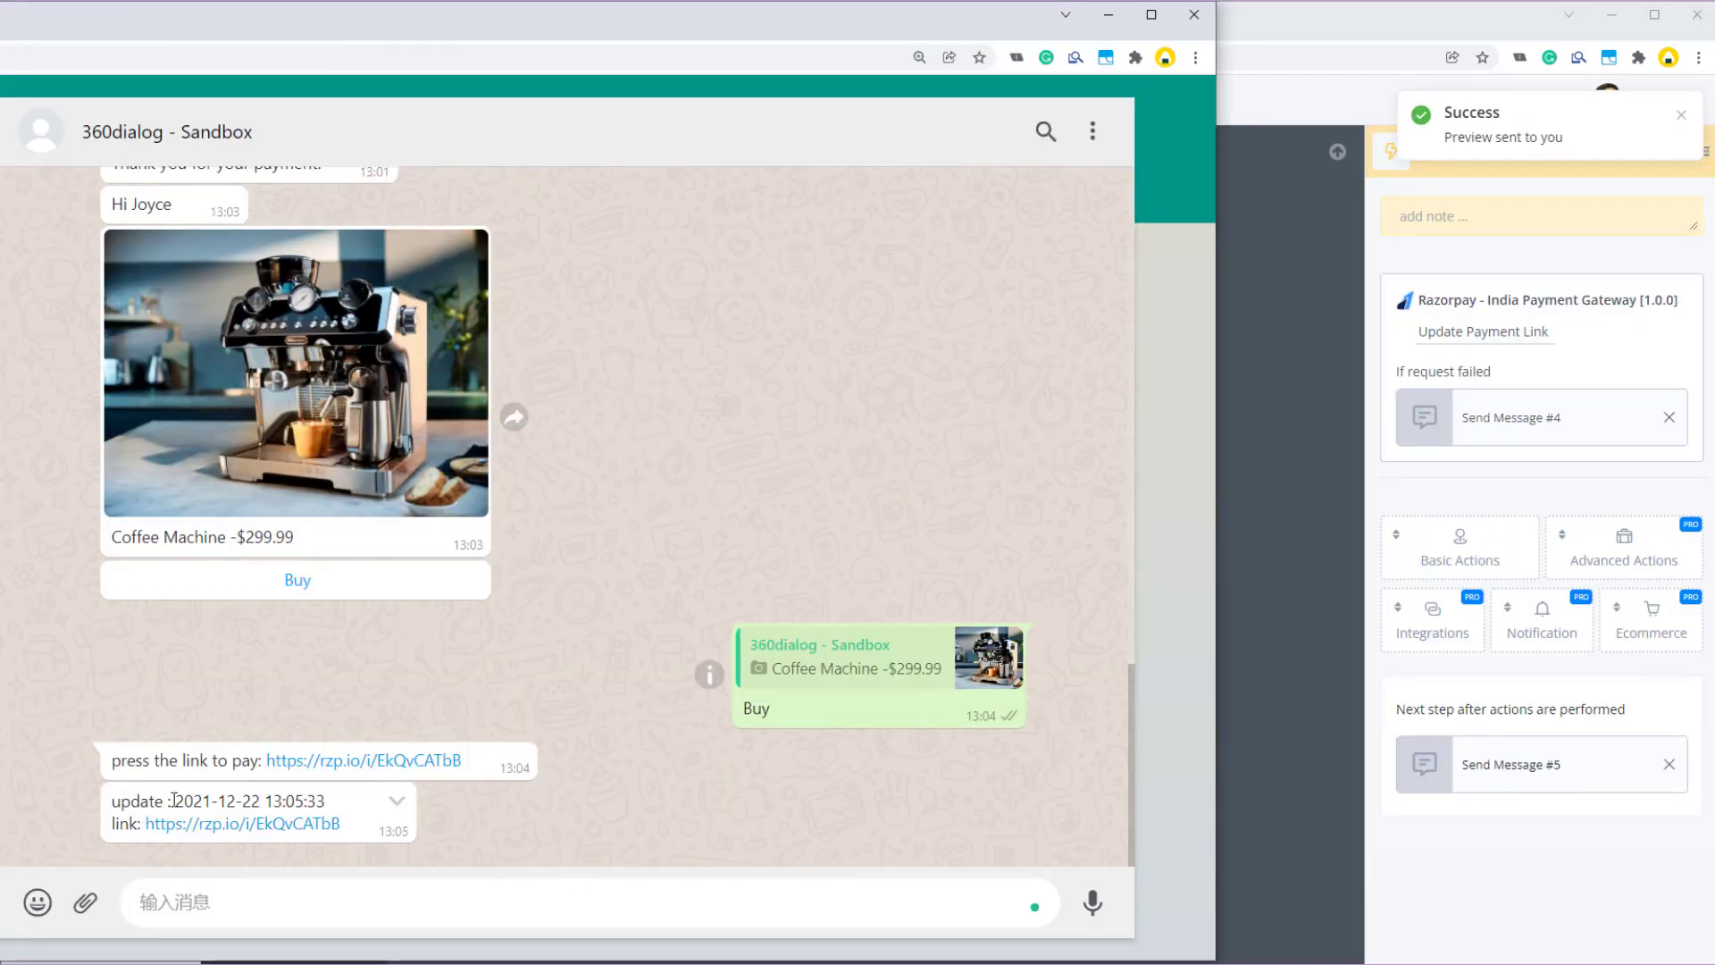
{"action": "left_click_drag", "start_coordinate": [174, 800], "coordinate": [320, 801]}
{"action": "left_click", "coordinate": [308, 802]}
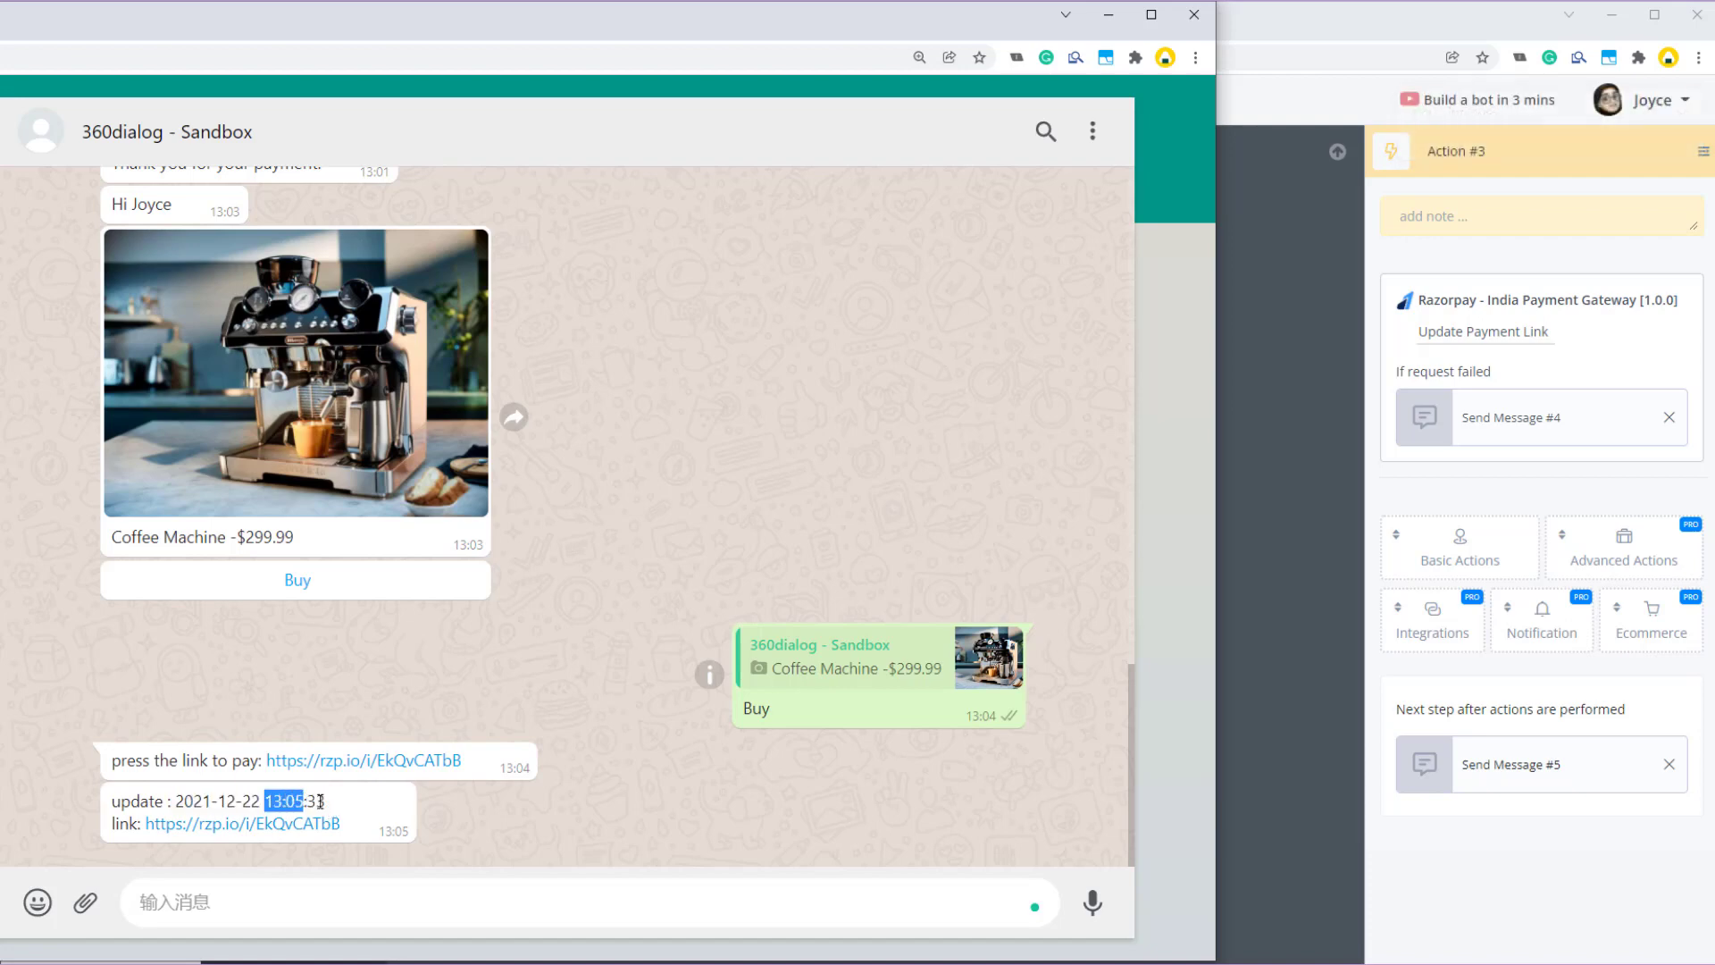
{"action": "left_click", "coordinate": [383, 832]}
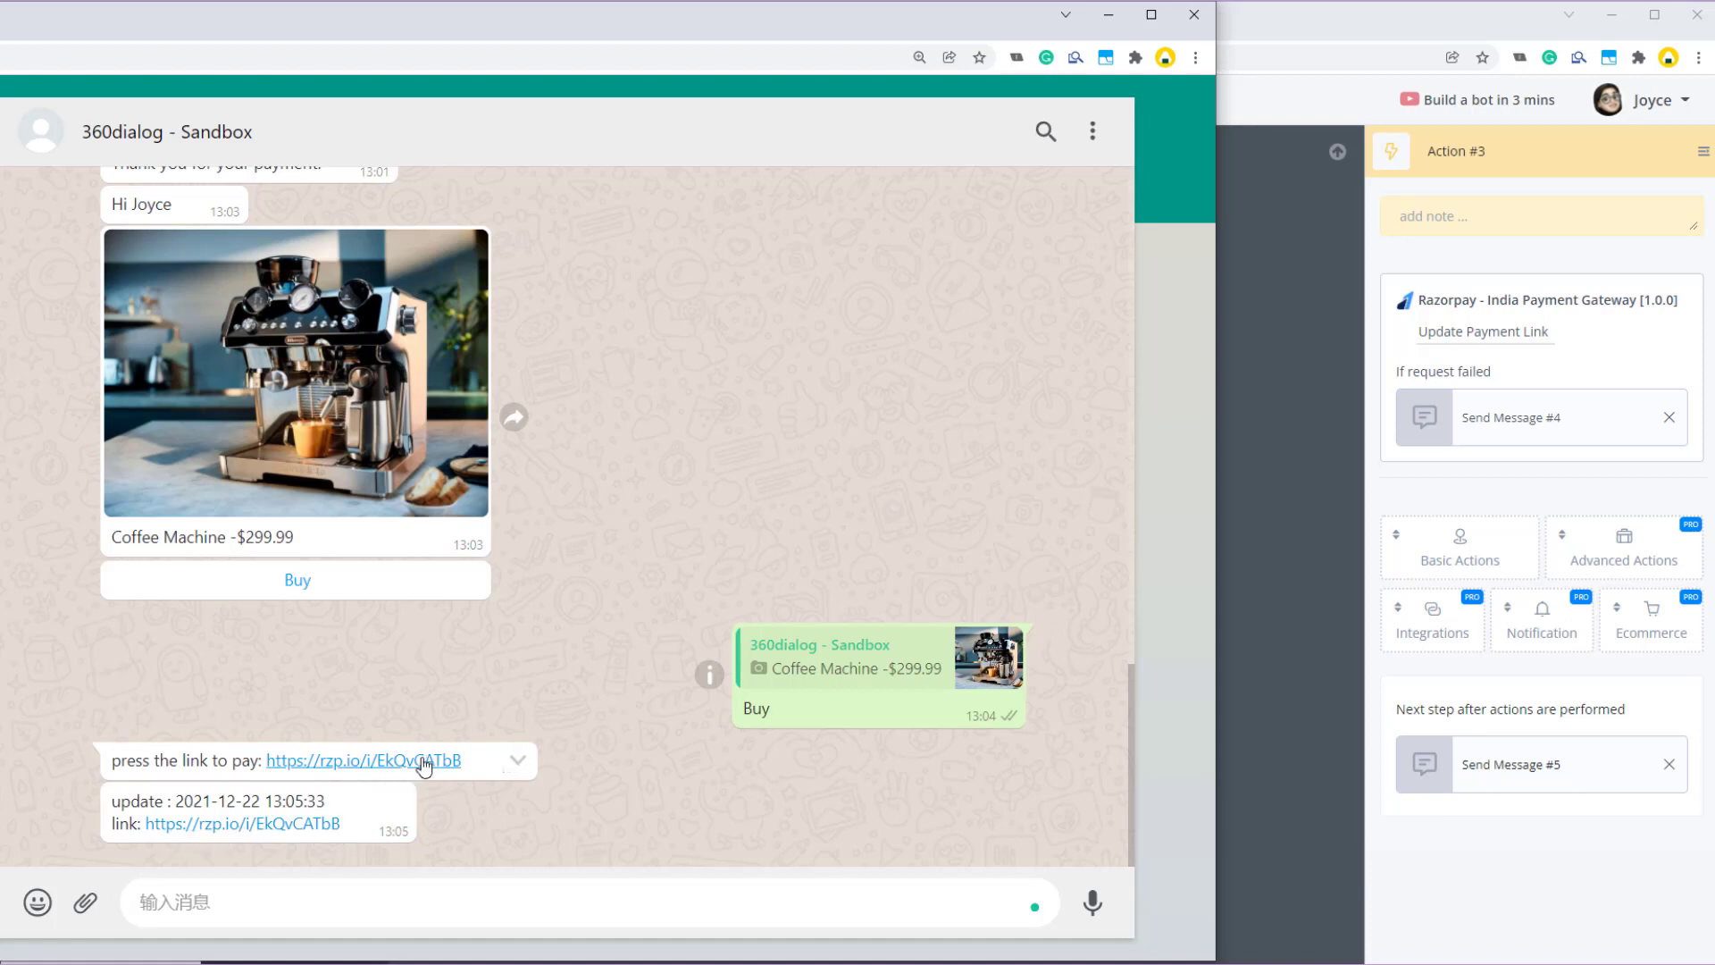
{"action": "left_click", "coordinate": [1257, 640]}
{"action": "scroll", "coordinate": [1498, 301], "scroll_direction": "down", "scroll_amount": 1}
{"action": "scroll", "coordinate": [1498, 302], "scroll_direction": "up", "scroll_amount": 1}
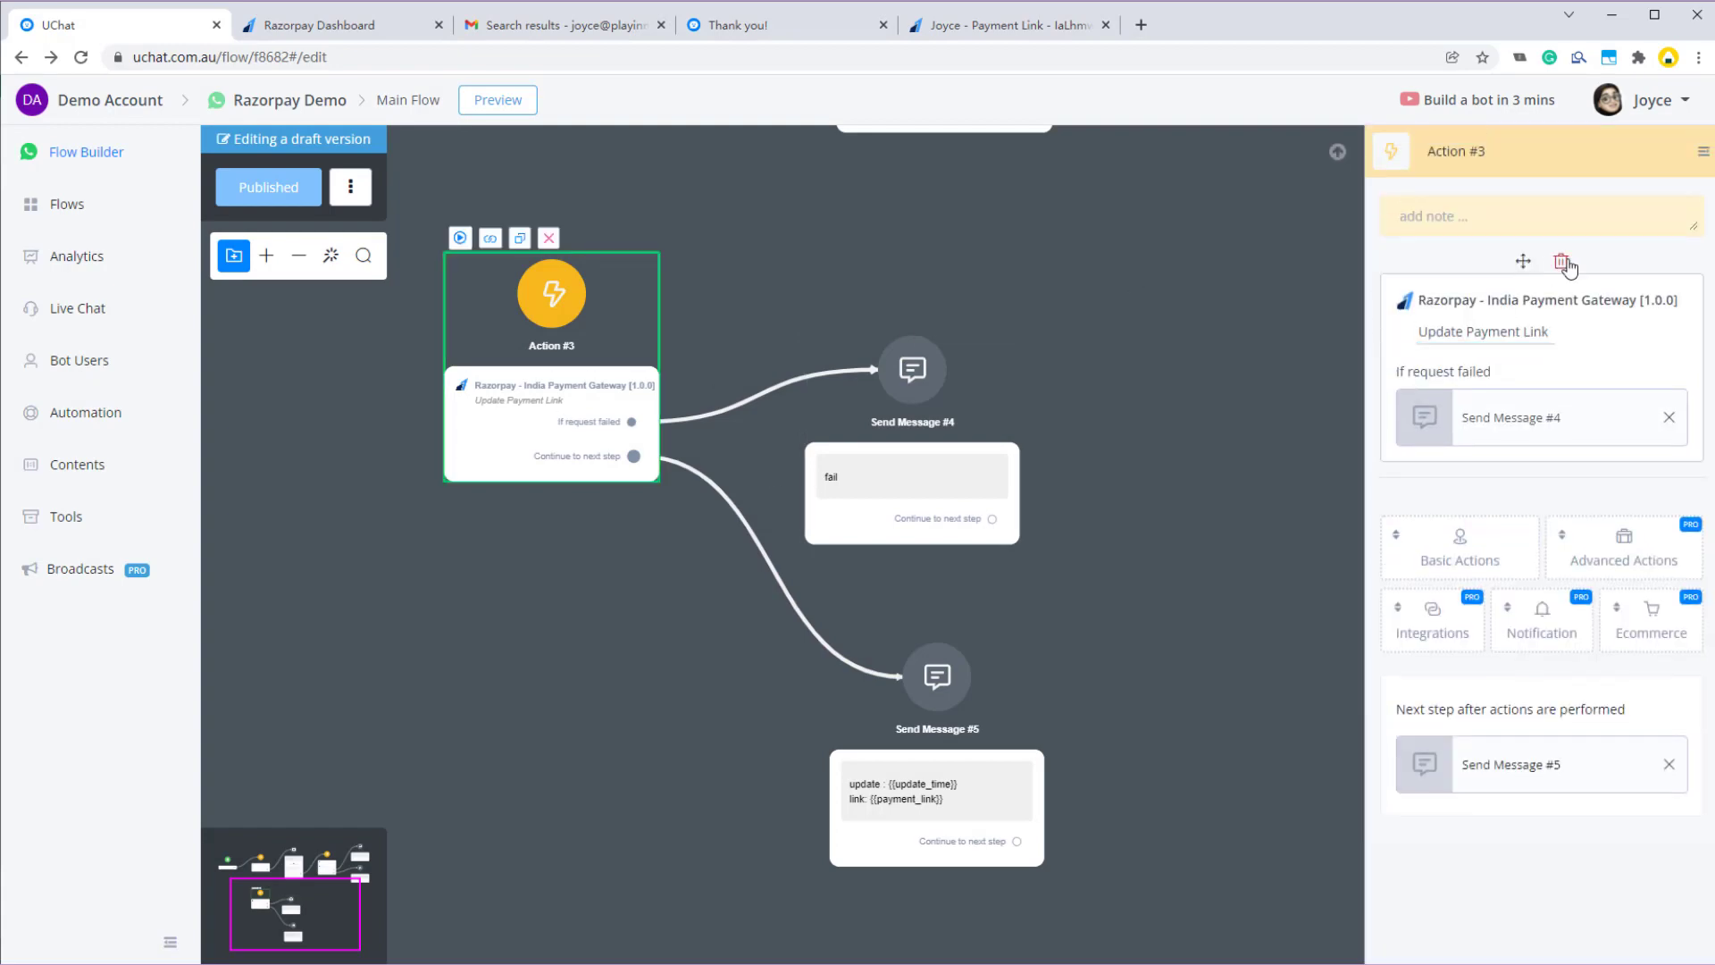
- Replace Action #3's Razorpay action with a new Send /Resend Payment Link action
{"action": "left_click", "coordinate": [1562, 262]}
{"action": "left_click", "coordinate": [1003, 559]}
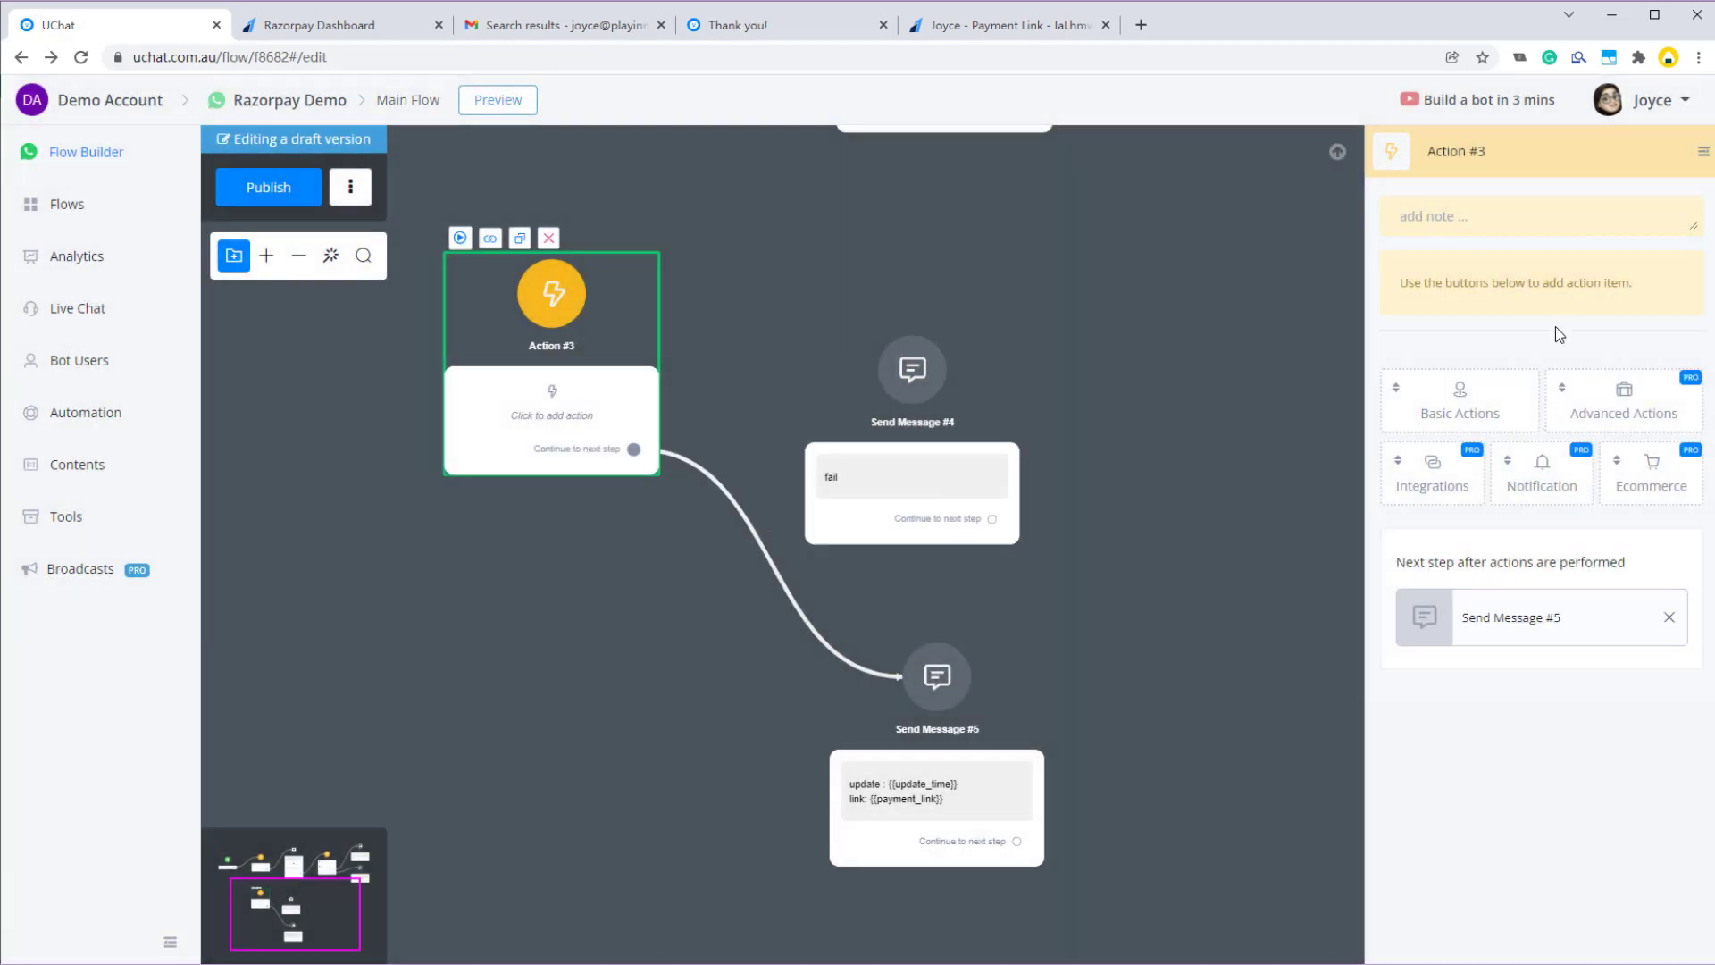
{"action": "left_click", "coordinate": [1432, 480]}
{"action": "scroll", "coordinate": [1420, 759], "scroll_direction": "down", "scroll_amount": 1}
{"action": "left_click", "coordinate": [1458, 822]}
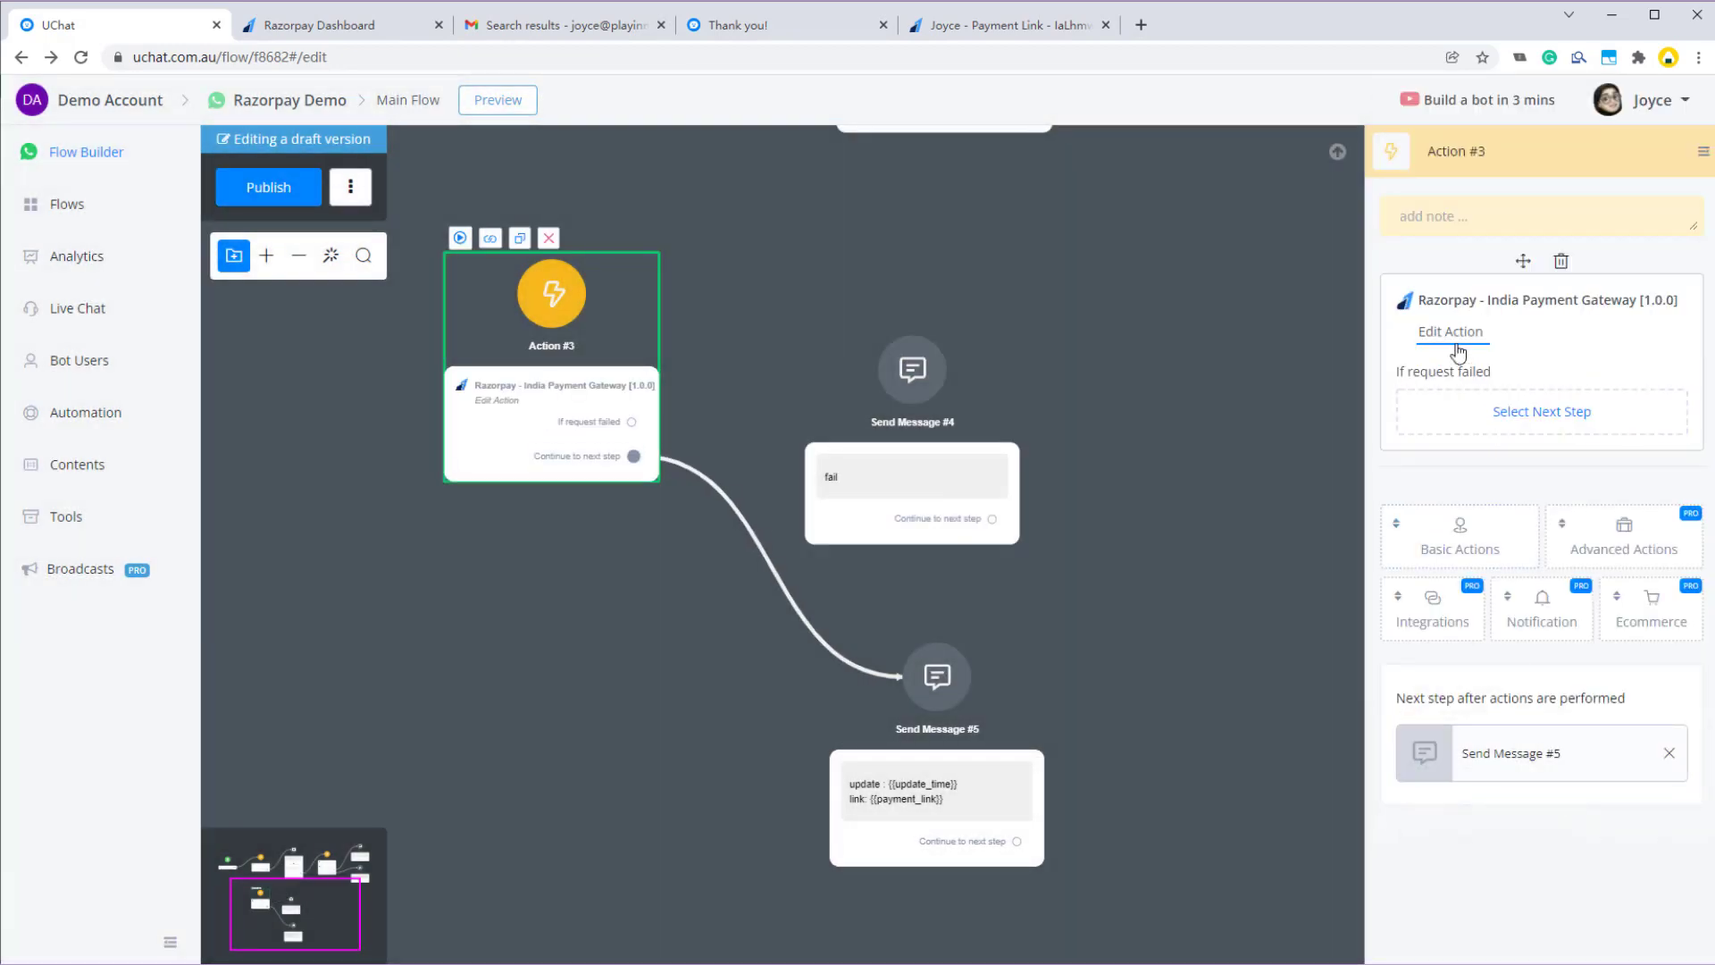
{"action": "left_click", "coordinate": [1452, 332]}
{"action": "scroll", "coordinate": [804, 581], "scroll_direction": "down", "scroll_amount": 1}
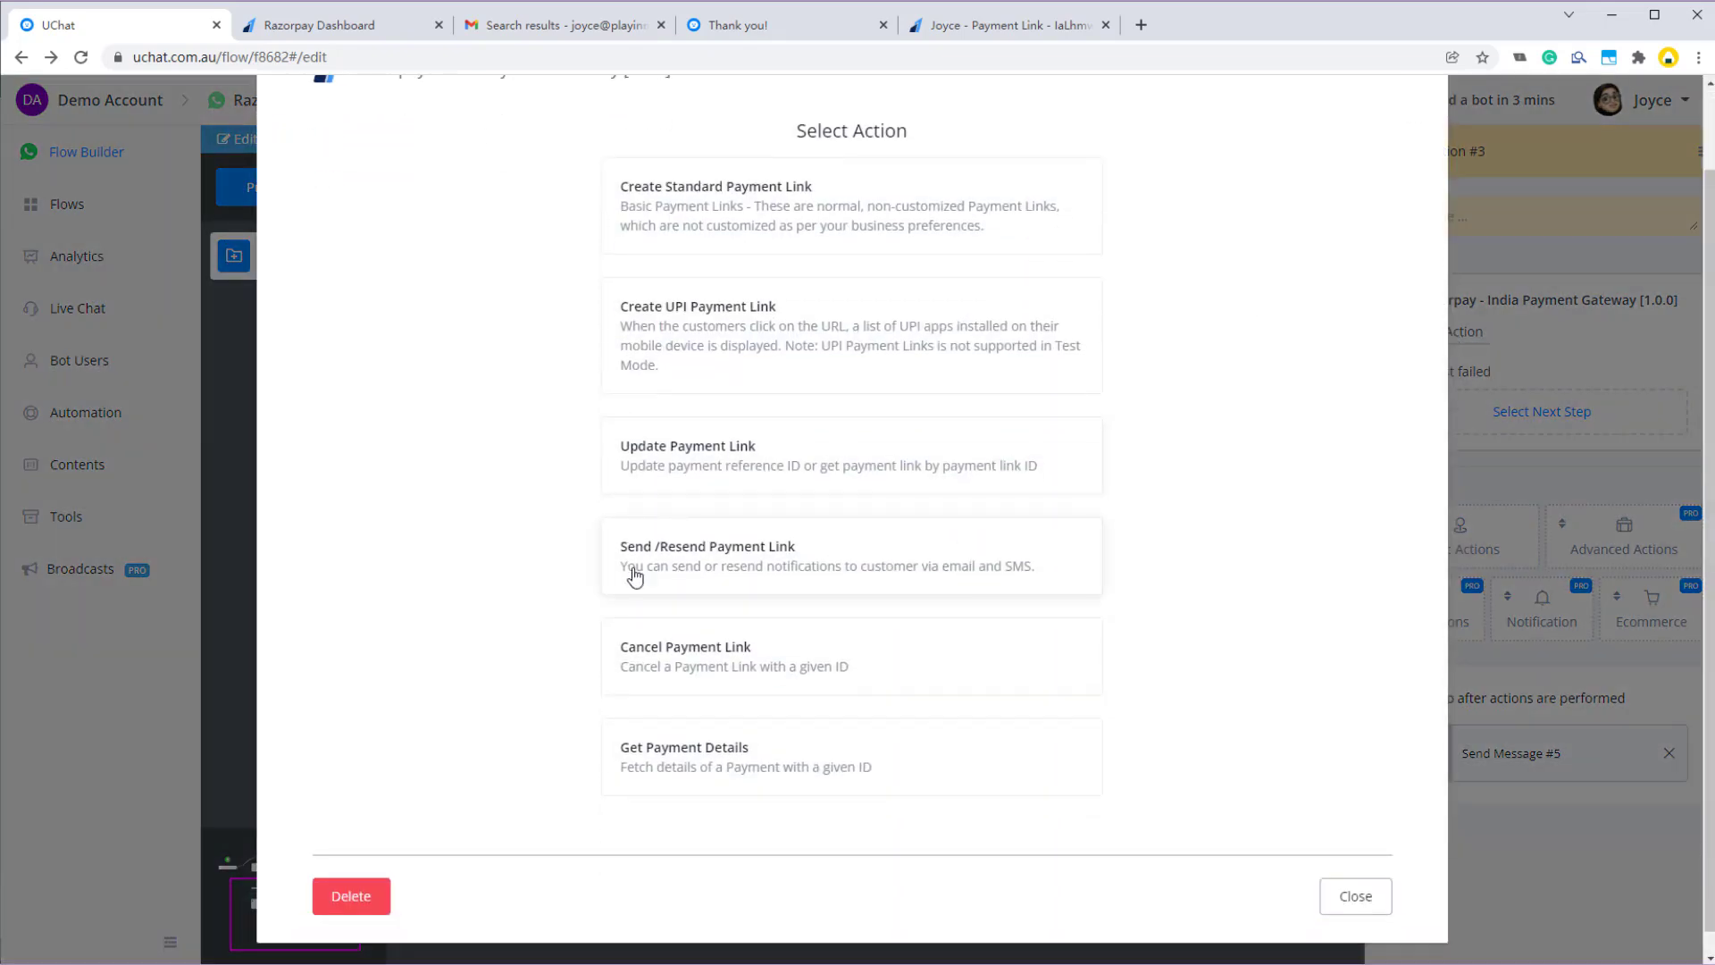
{"action": "left_click", "coordinate": [718, 560]}
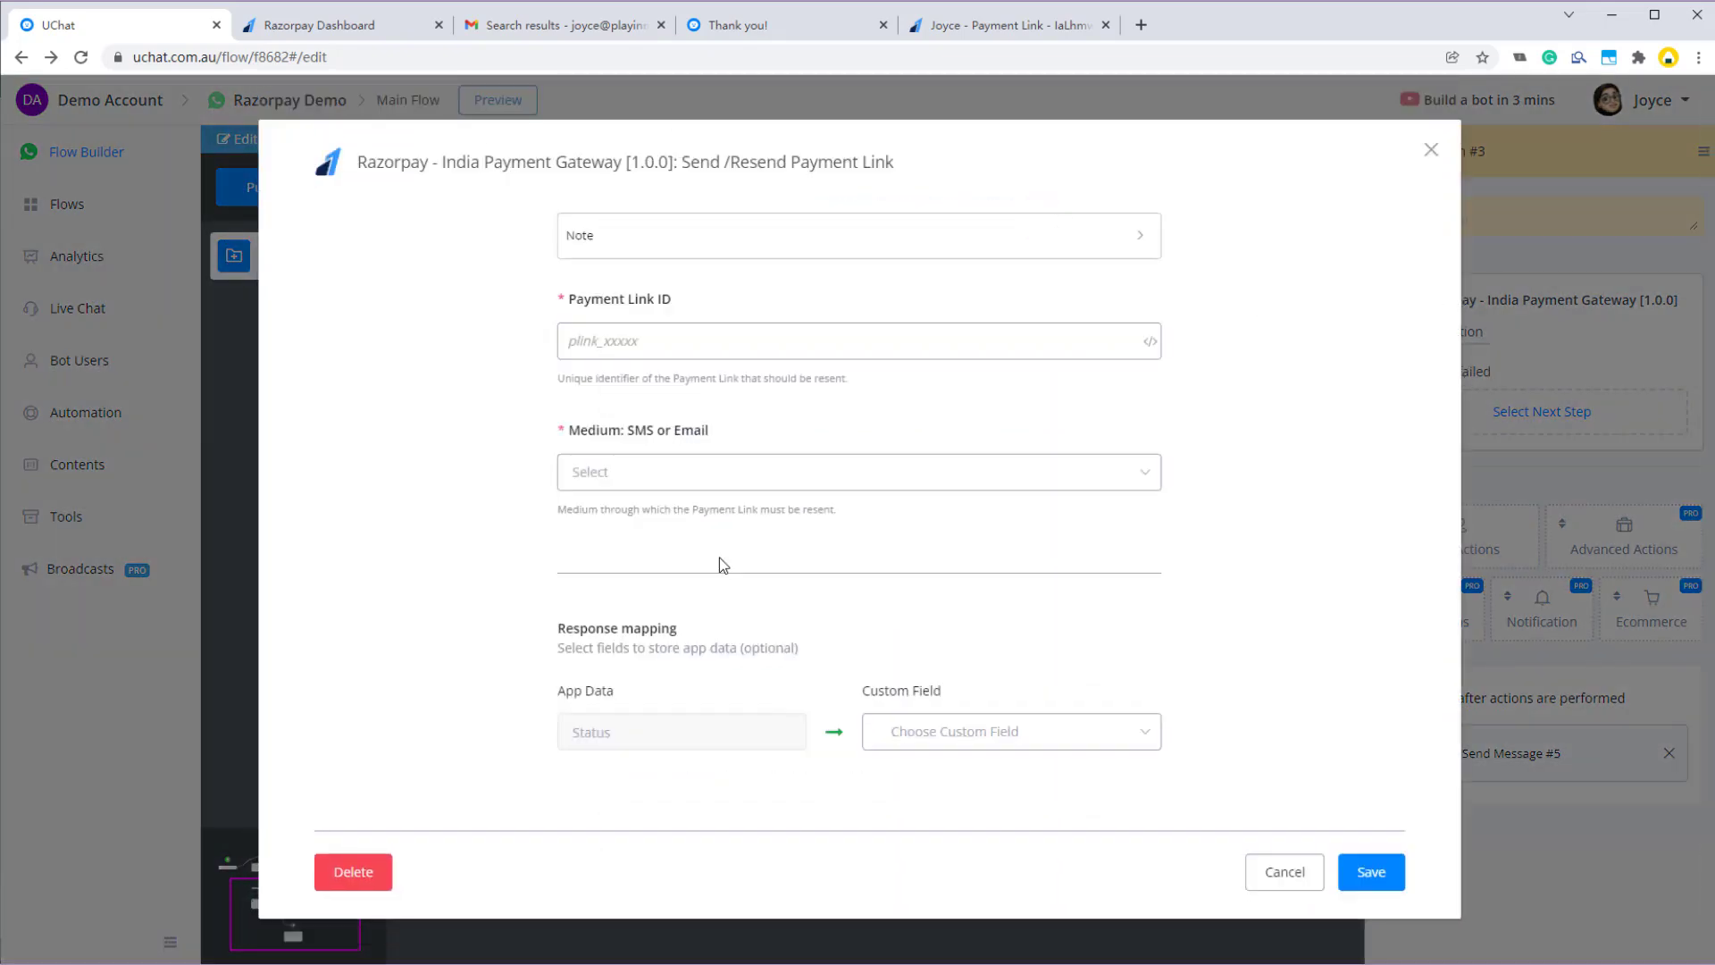
- Set Payment Link ID to {{payment_link_id}} and Medium to Email
{"action": "left_click", "coordinate": [625, 341]}
{"action": "type", "text": "{{pay"}
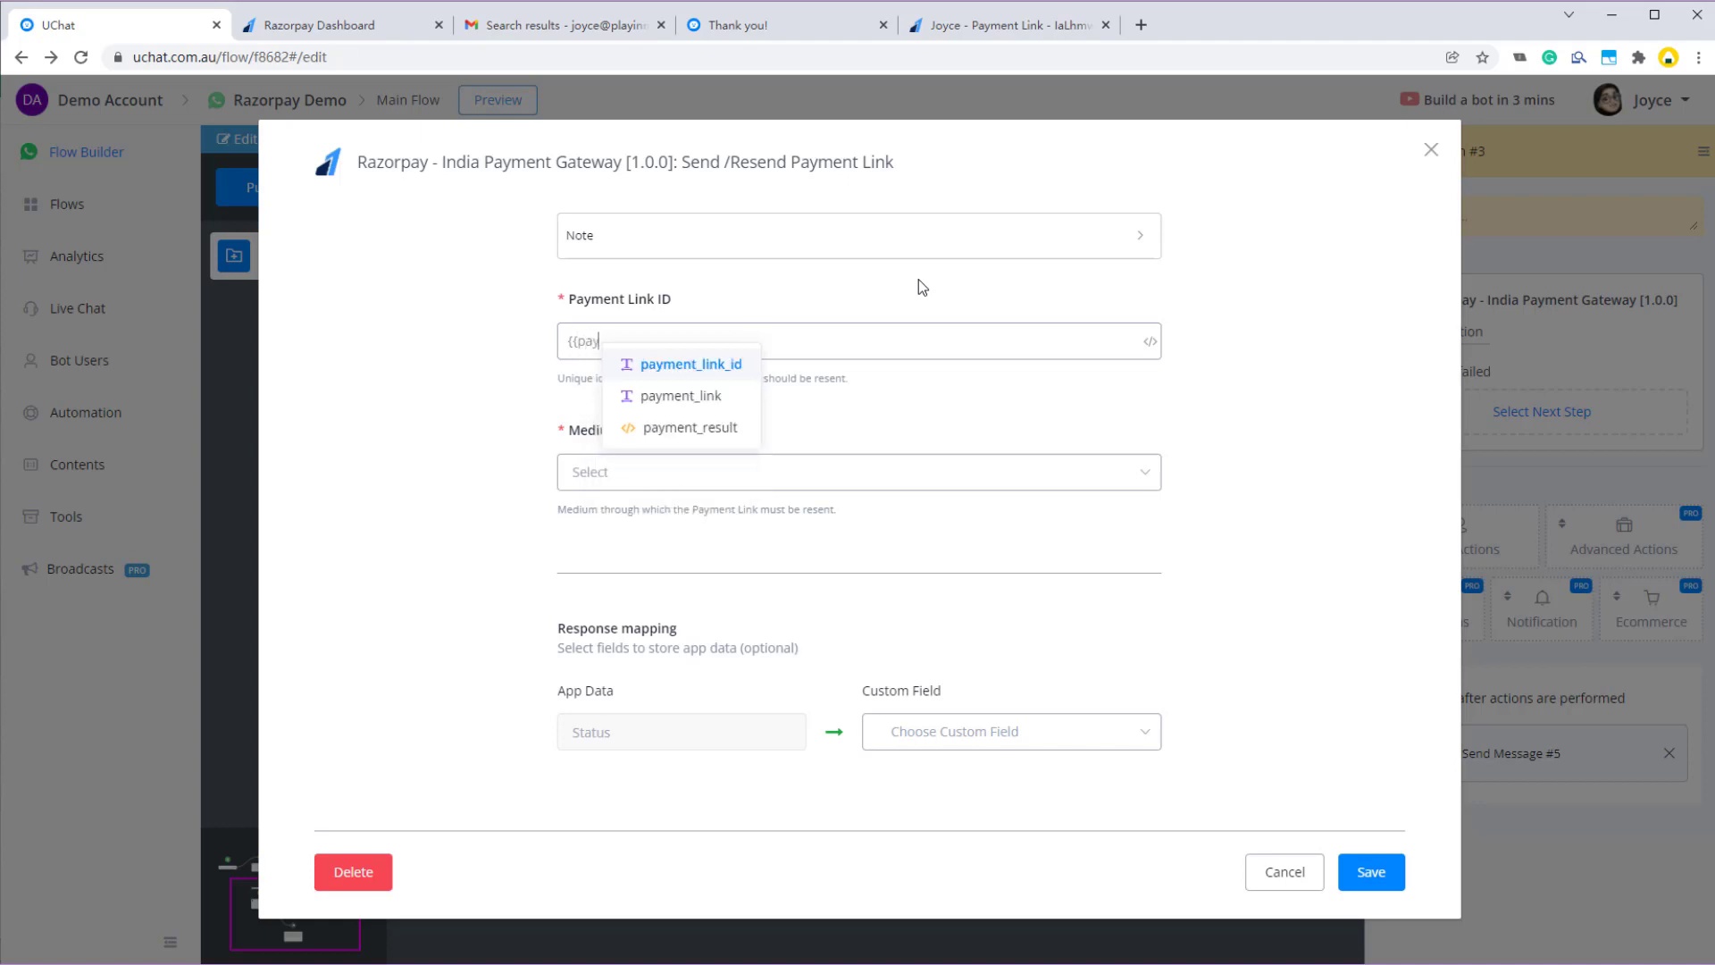
{"action": "left_click", "coordinate": [723, 366]}
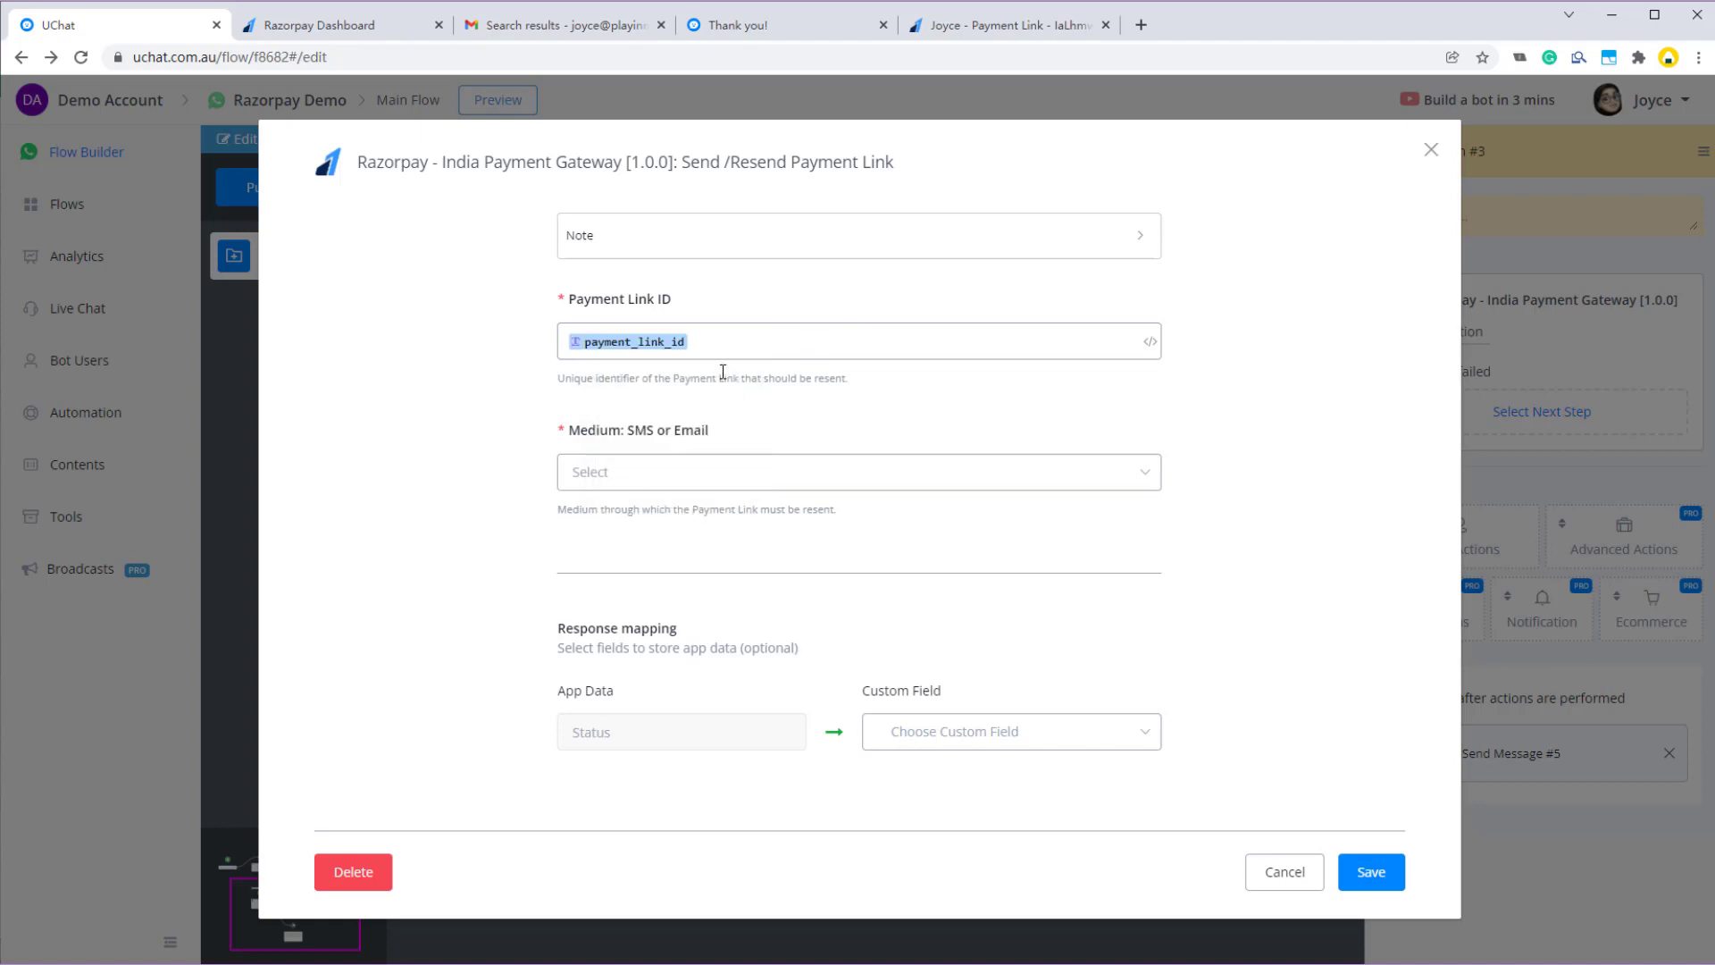
{"action": "left_click", "coordinate": [617, 478]}
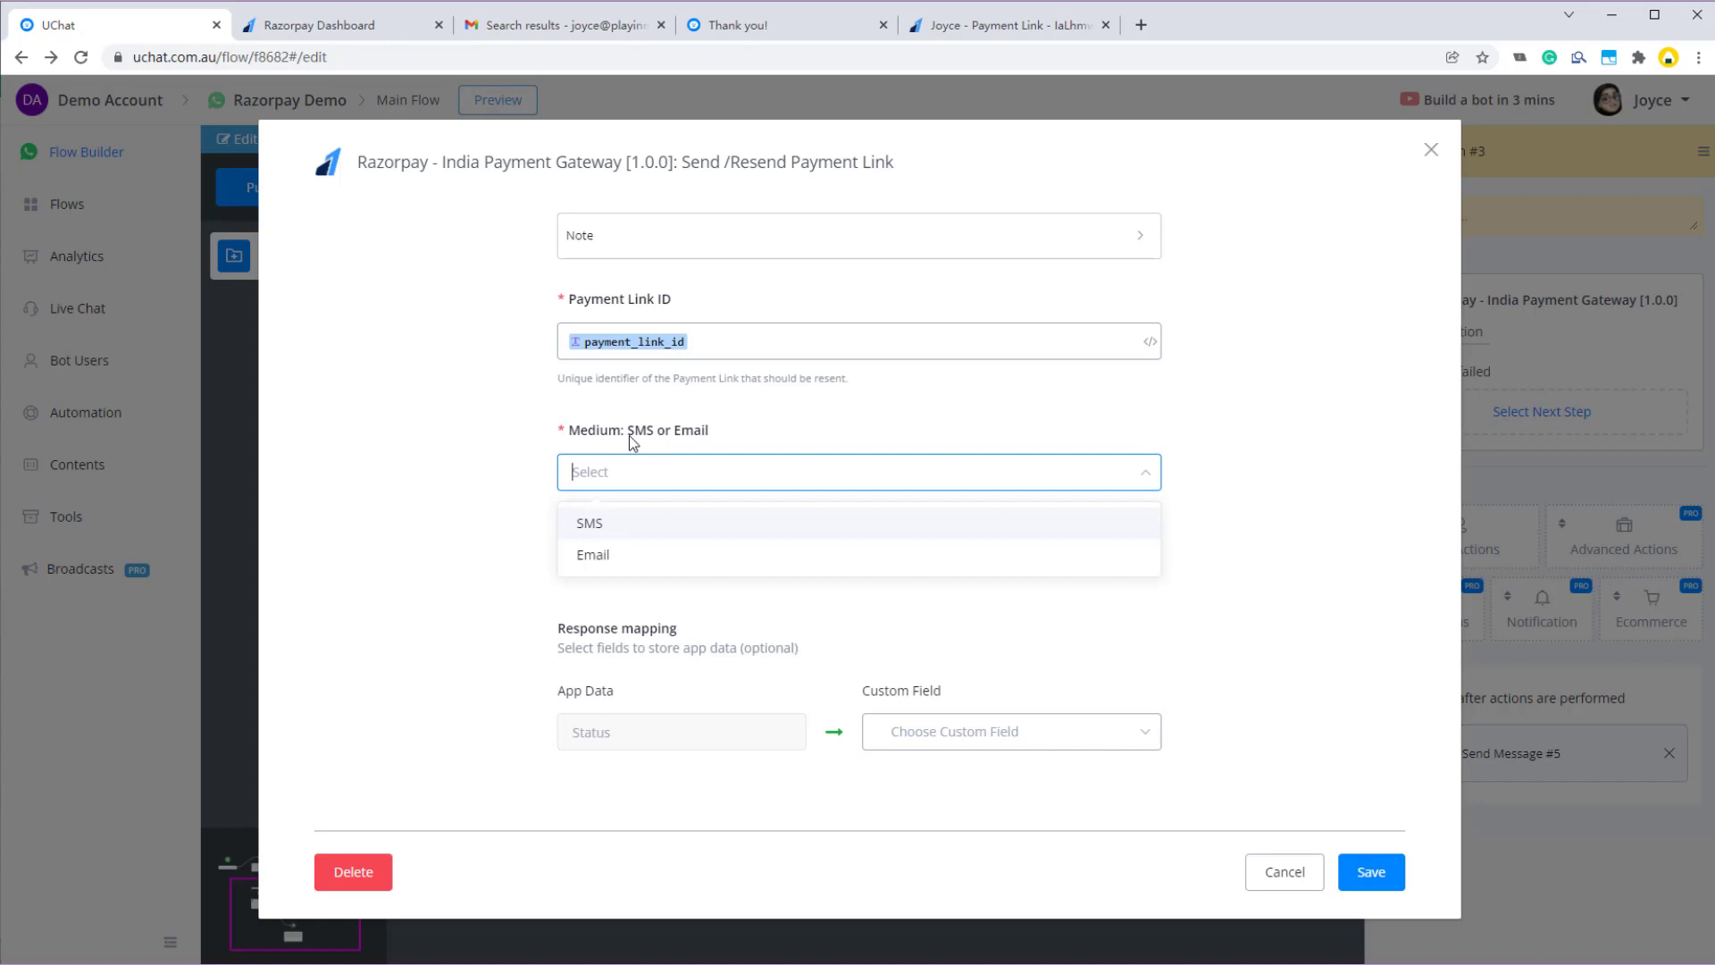
{"action": "left_click", "coordinate": [598, 558]}
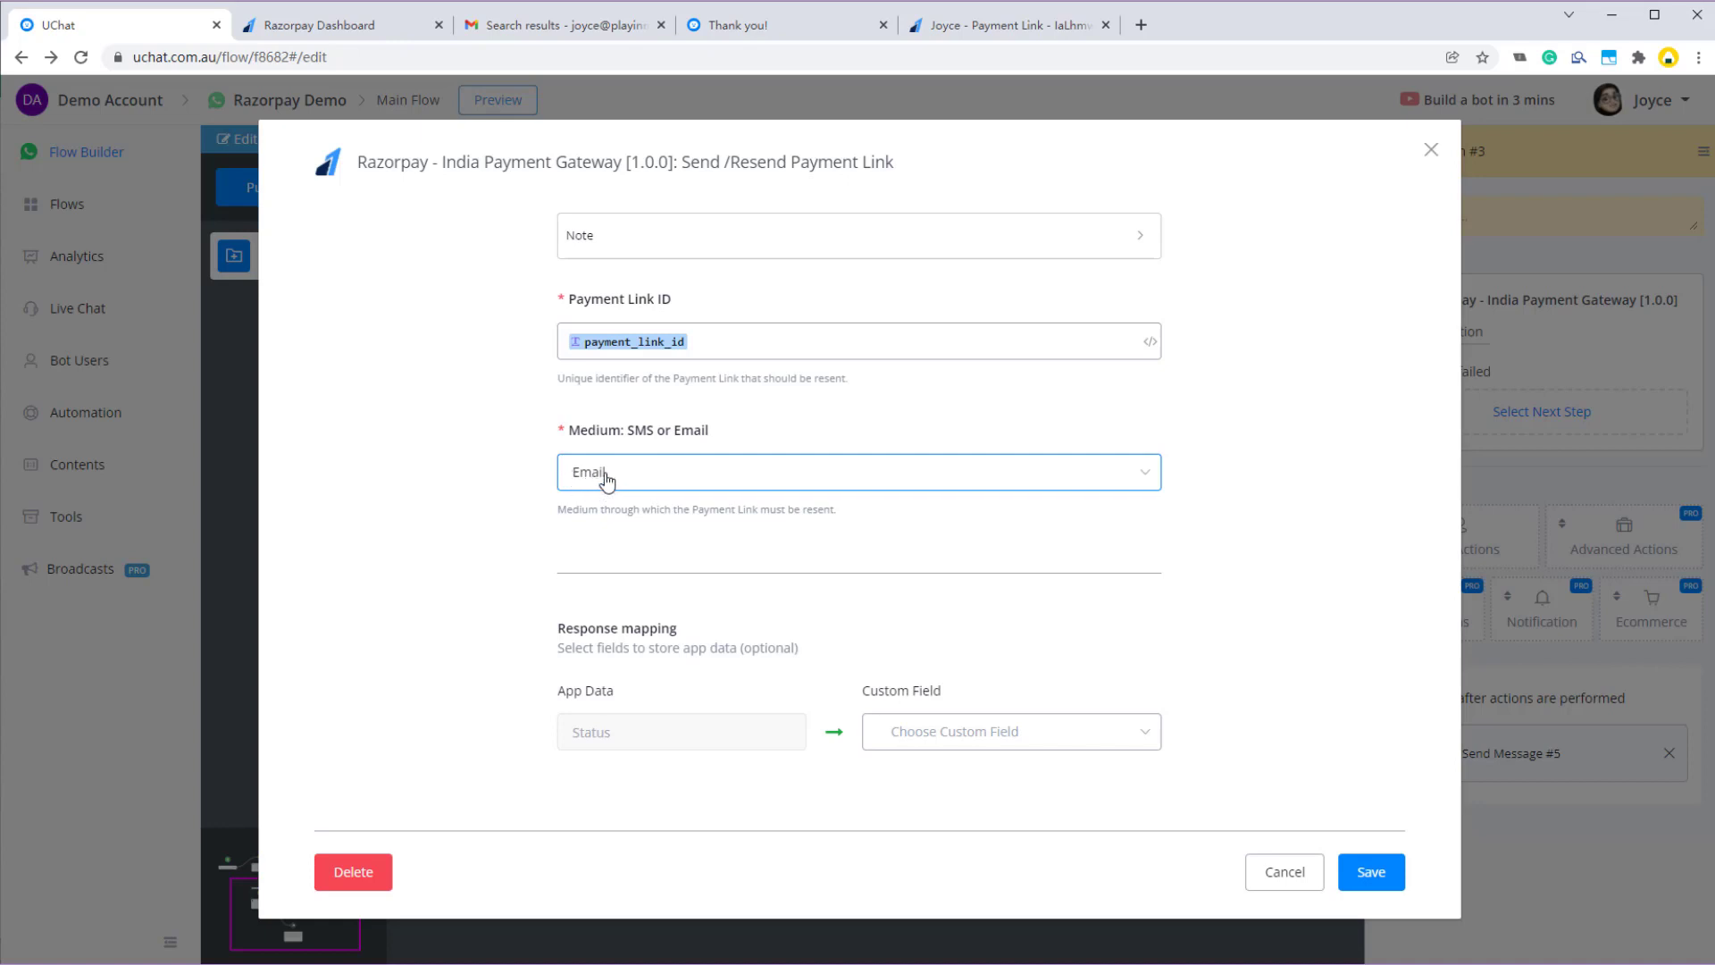
- Map the resend link's Status response to the status custom field and save the action
{"action": "left_click", "coordinate": [979, 728]}
{"action": "type", "text": "sta"}
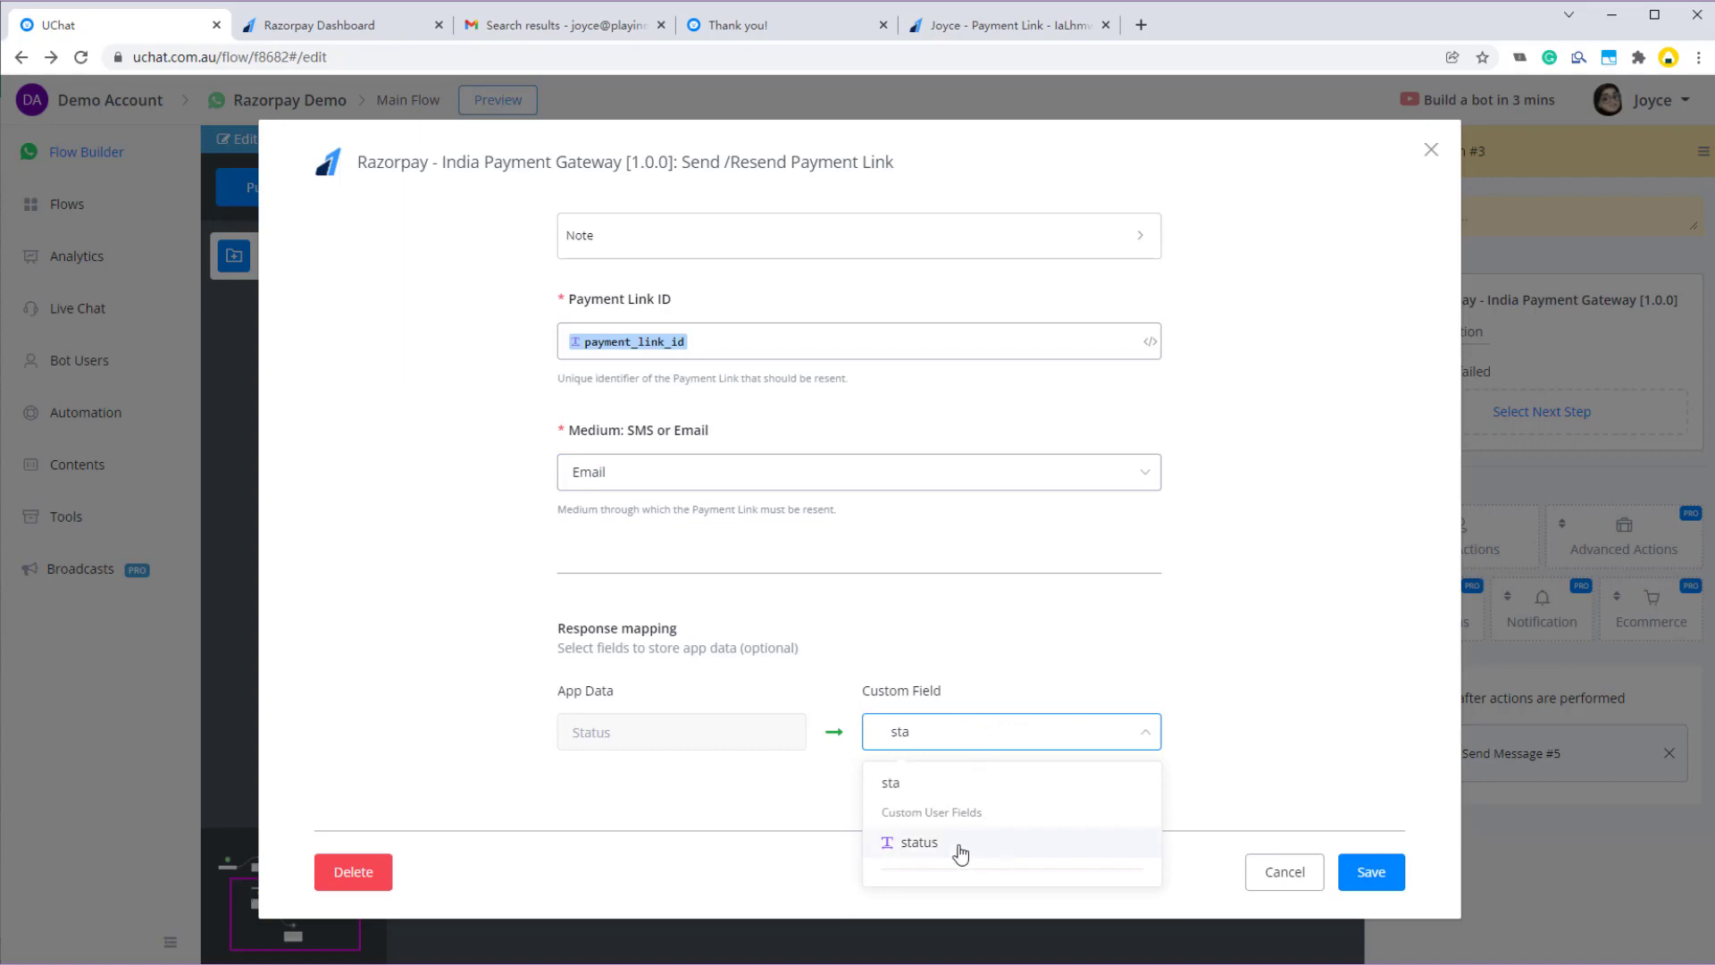
{"action": "left_click", "coordinate": [960, 850]}
{"action": "left_click", "coordinate": [1359, 880]}
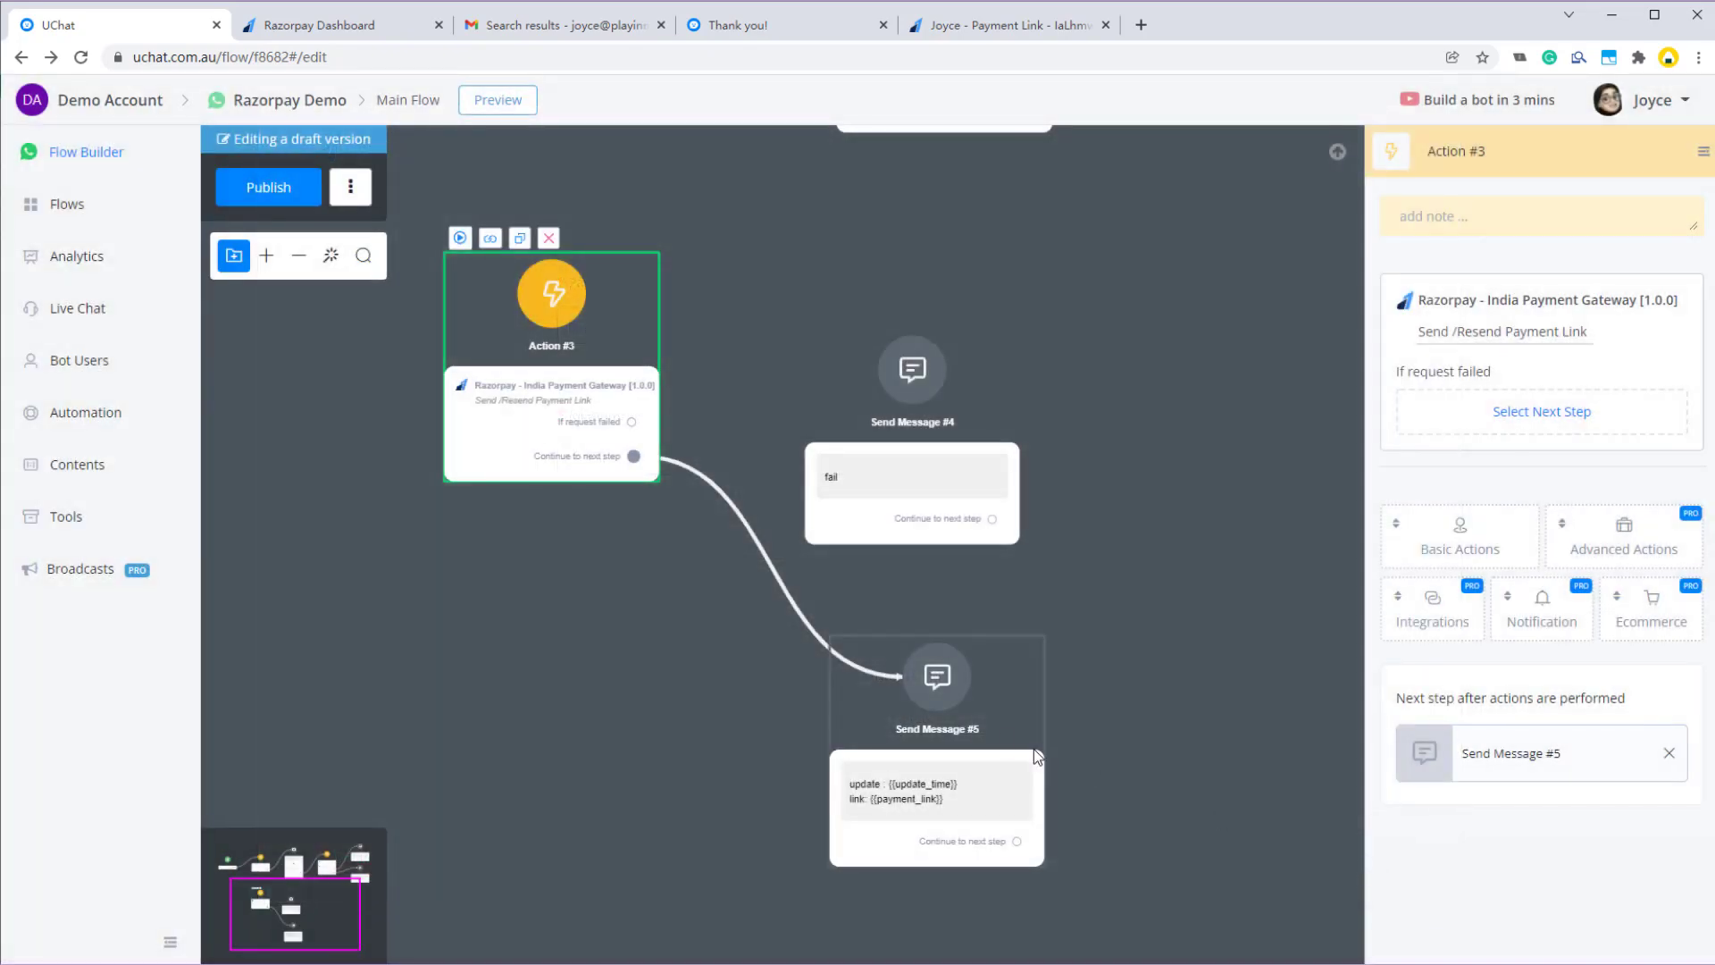
- Change Send Message #5 to 'Status: {{status}}' and 'sent to {{Email}}', then publish
{"action": "left_click", "coordinate": [267, 188]}
{"action": "left_click", "coordinate": [937, 676]}
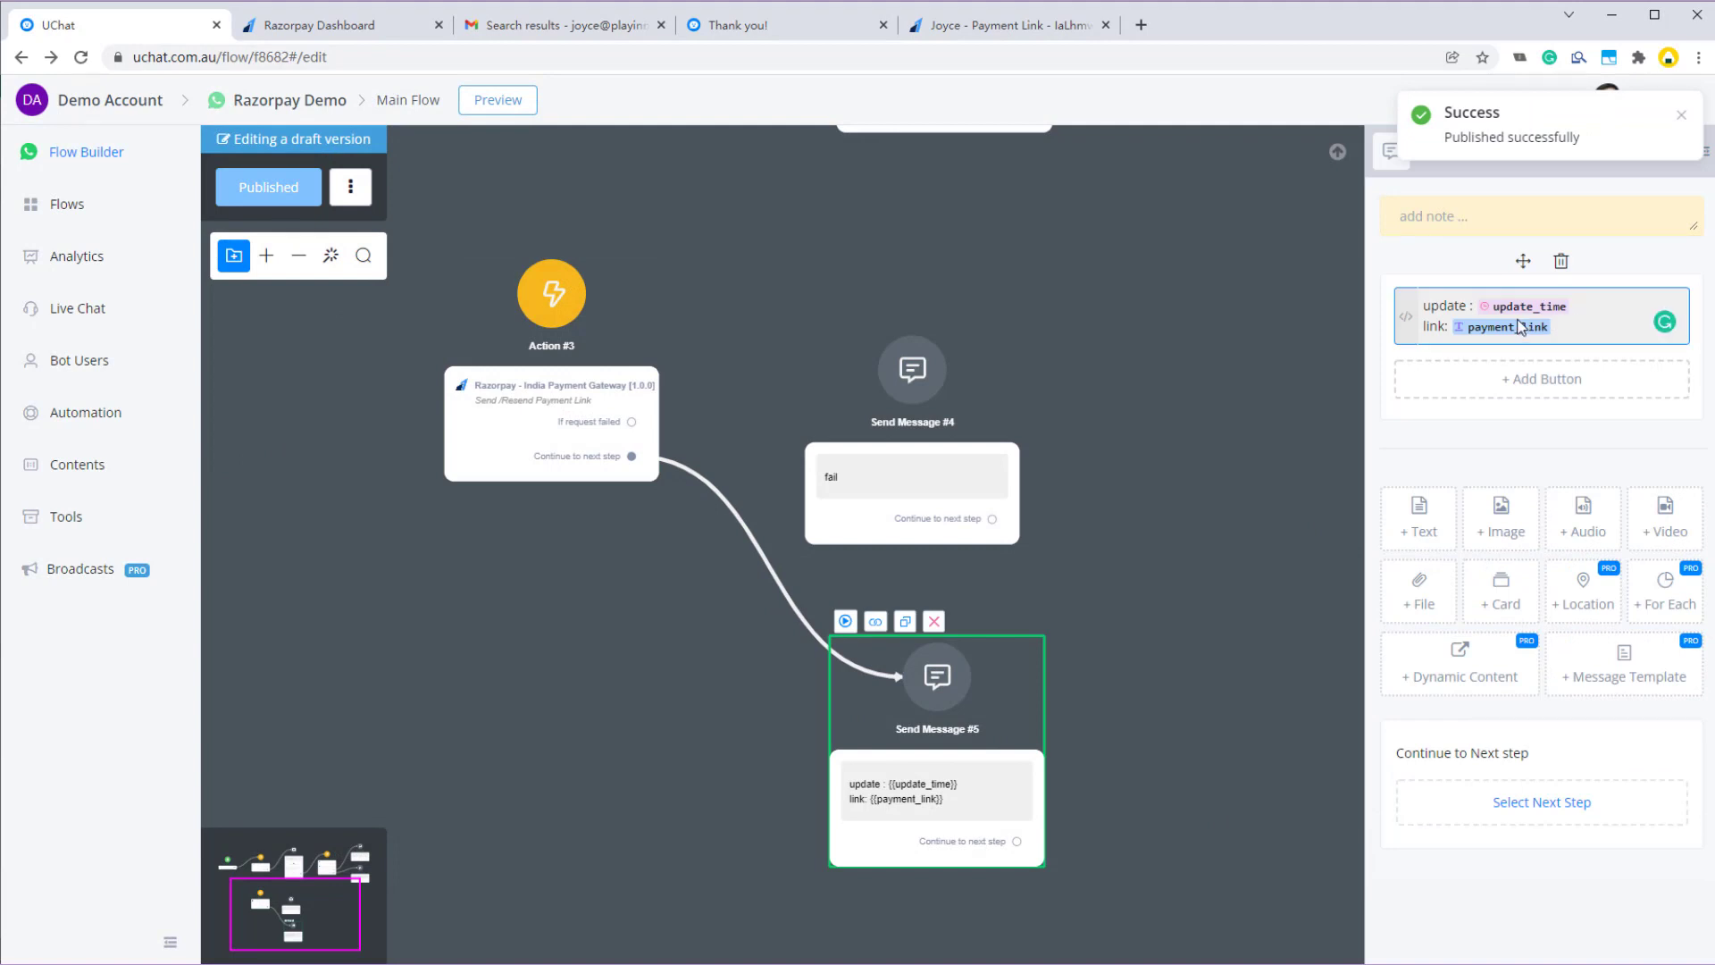
{"action": "left_click_drag", "start_coordinate": [1521, 327], "coordinate": [1427, 304]}
{"action": "key", "text": "BackSpace"}
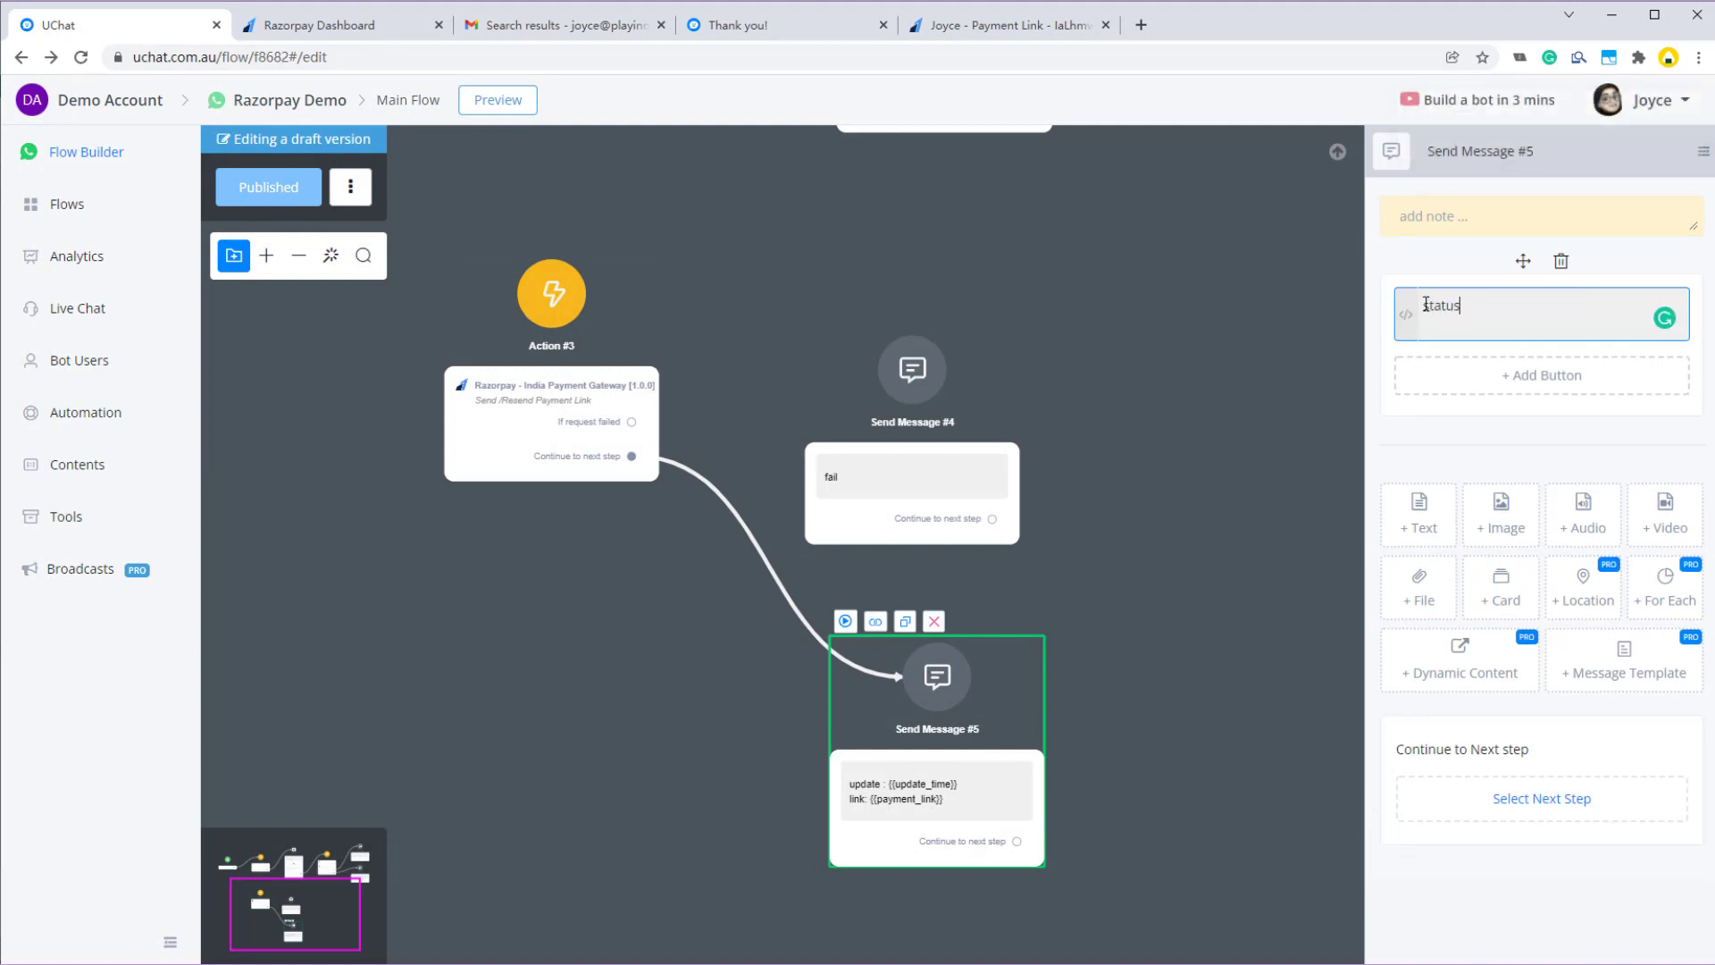
{"action": "type", "text": "Status: {{s"}
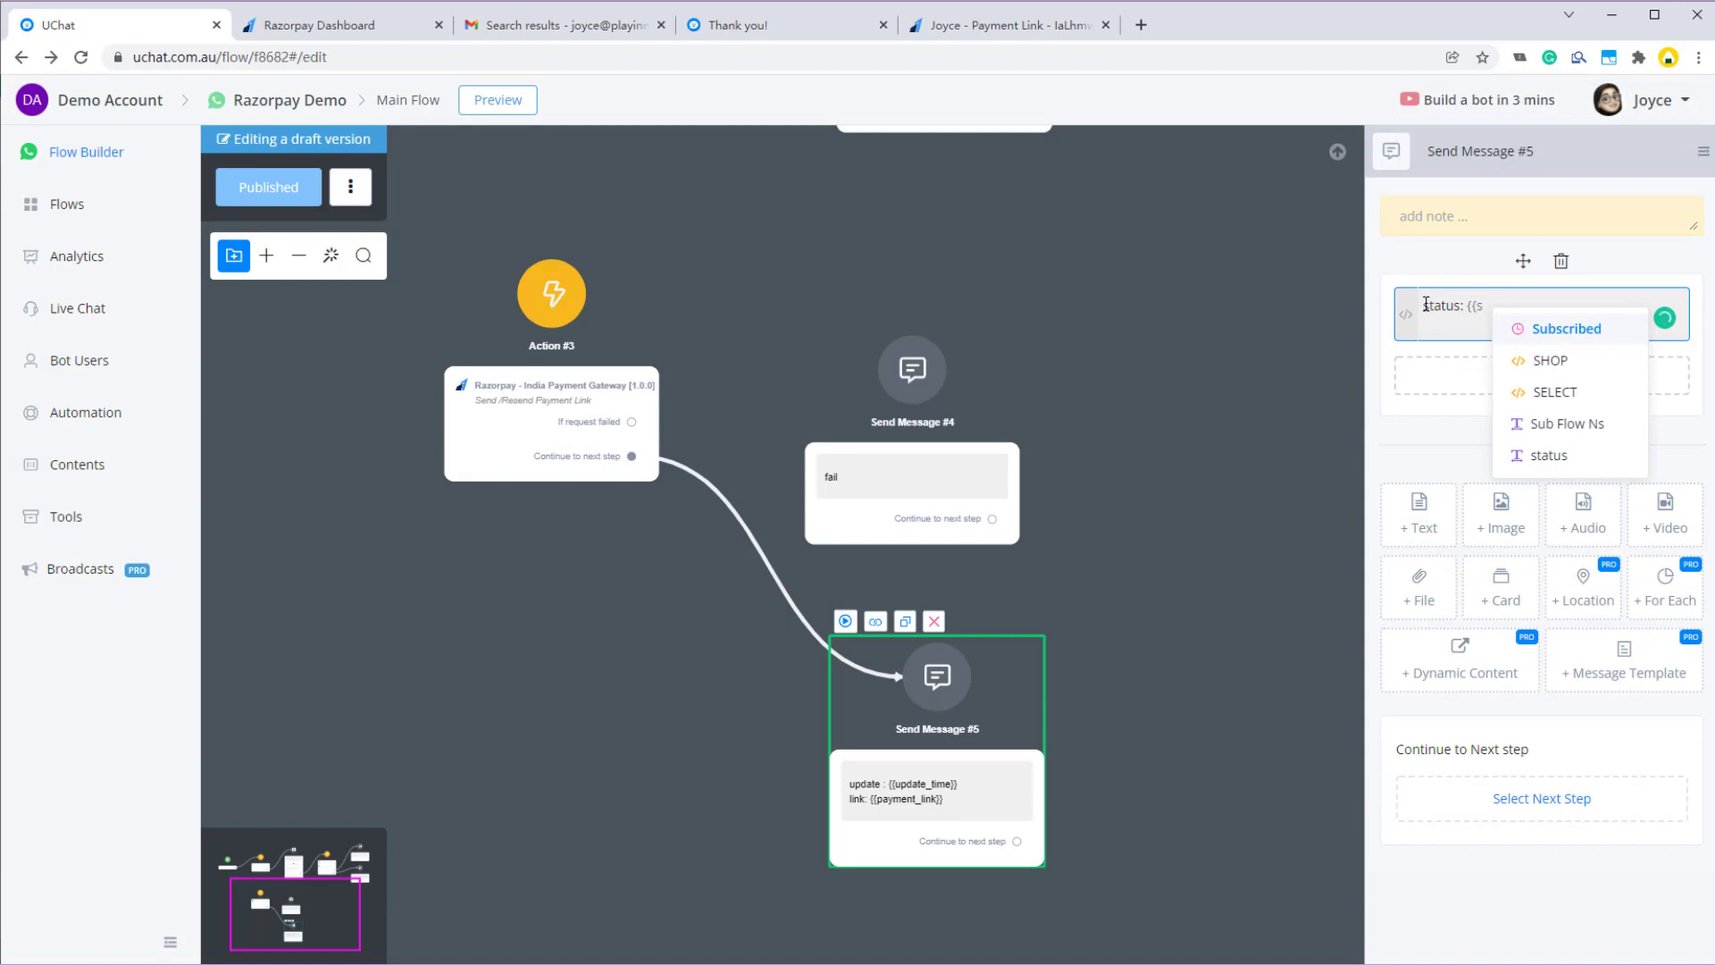
{"action": "type", "text": "t"}
{"action": "key", "text": "Return"}
{"action": "key", "text": "Return"}
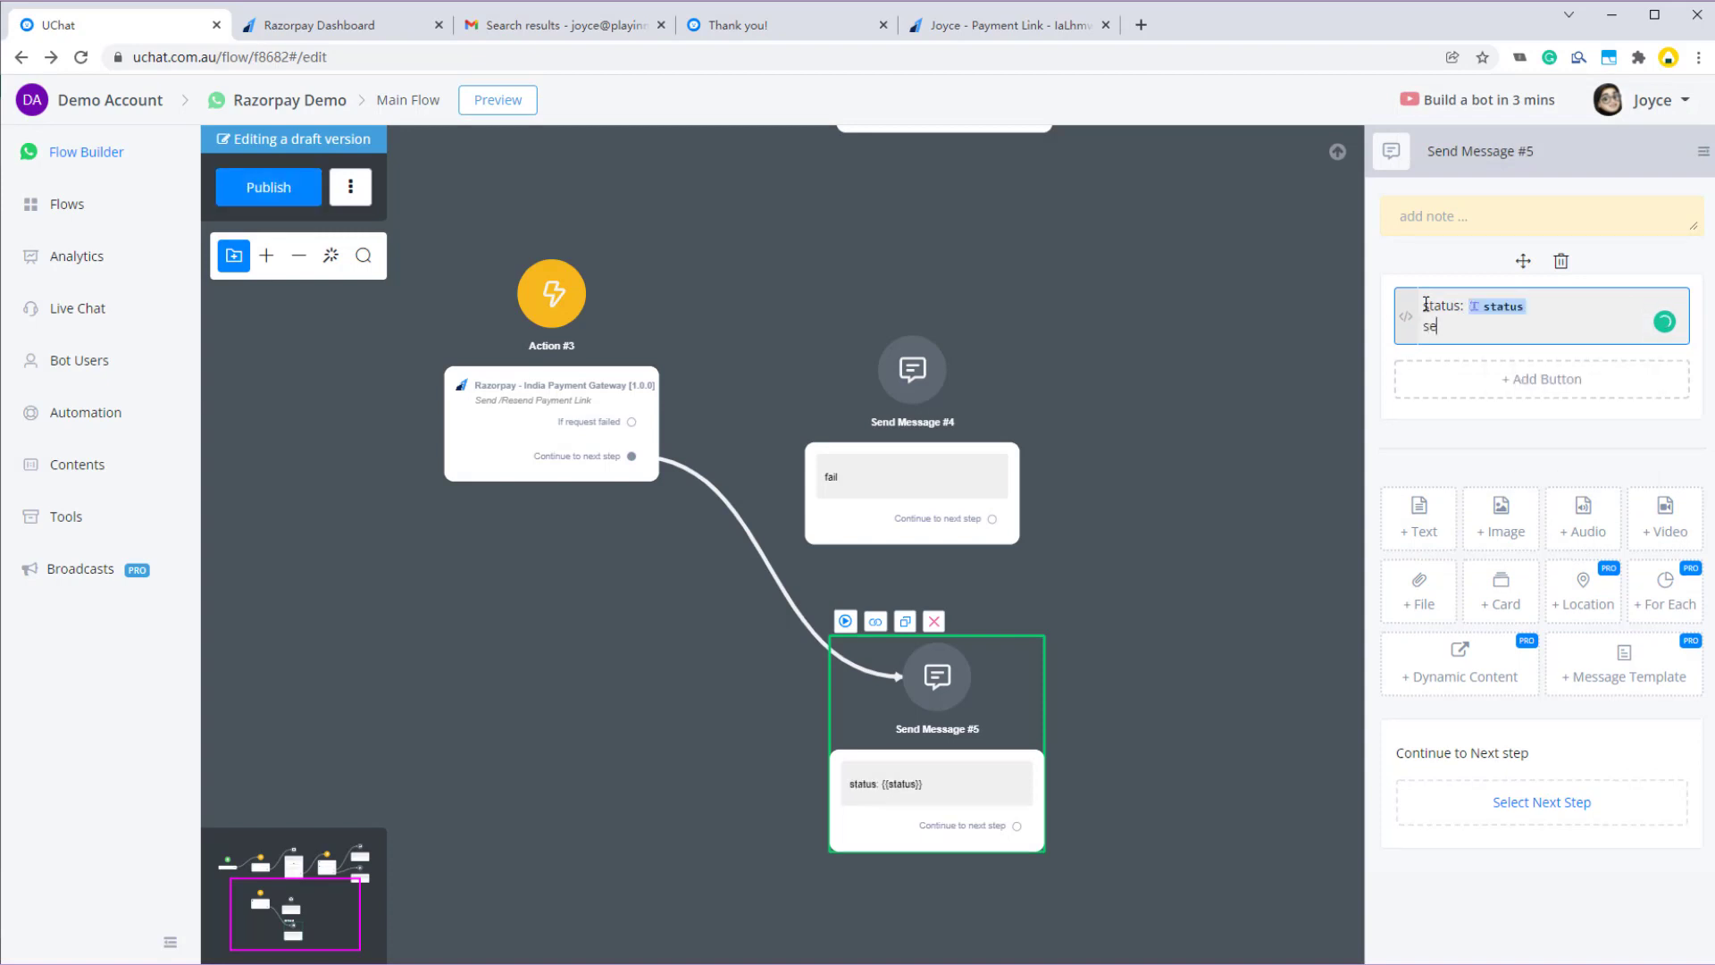
{"action": "type", "text": "sent to {{"}
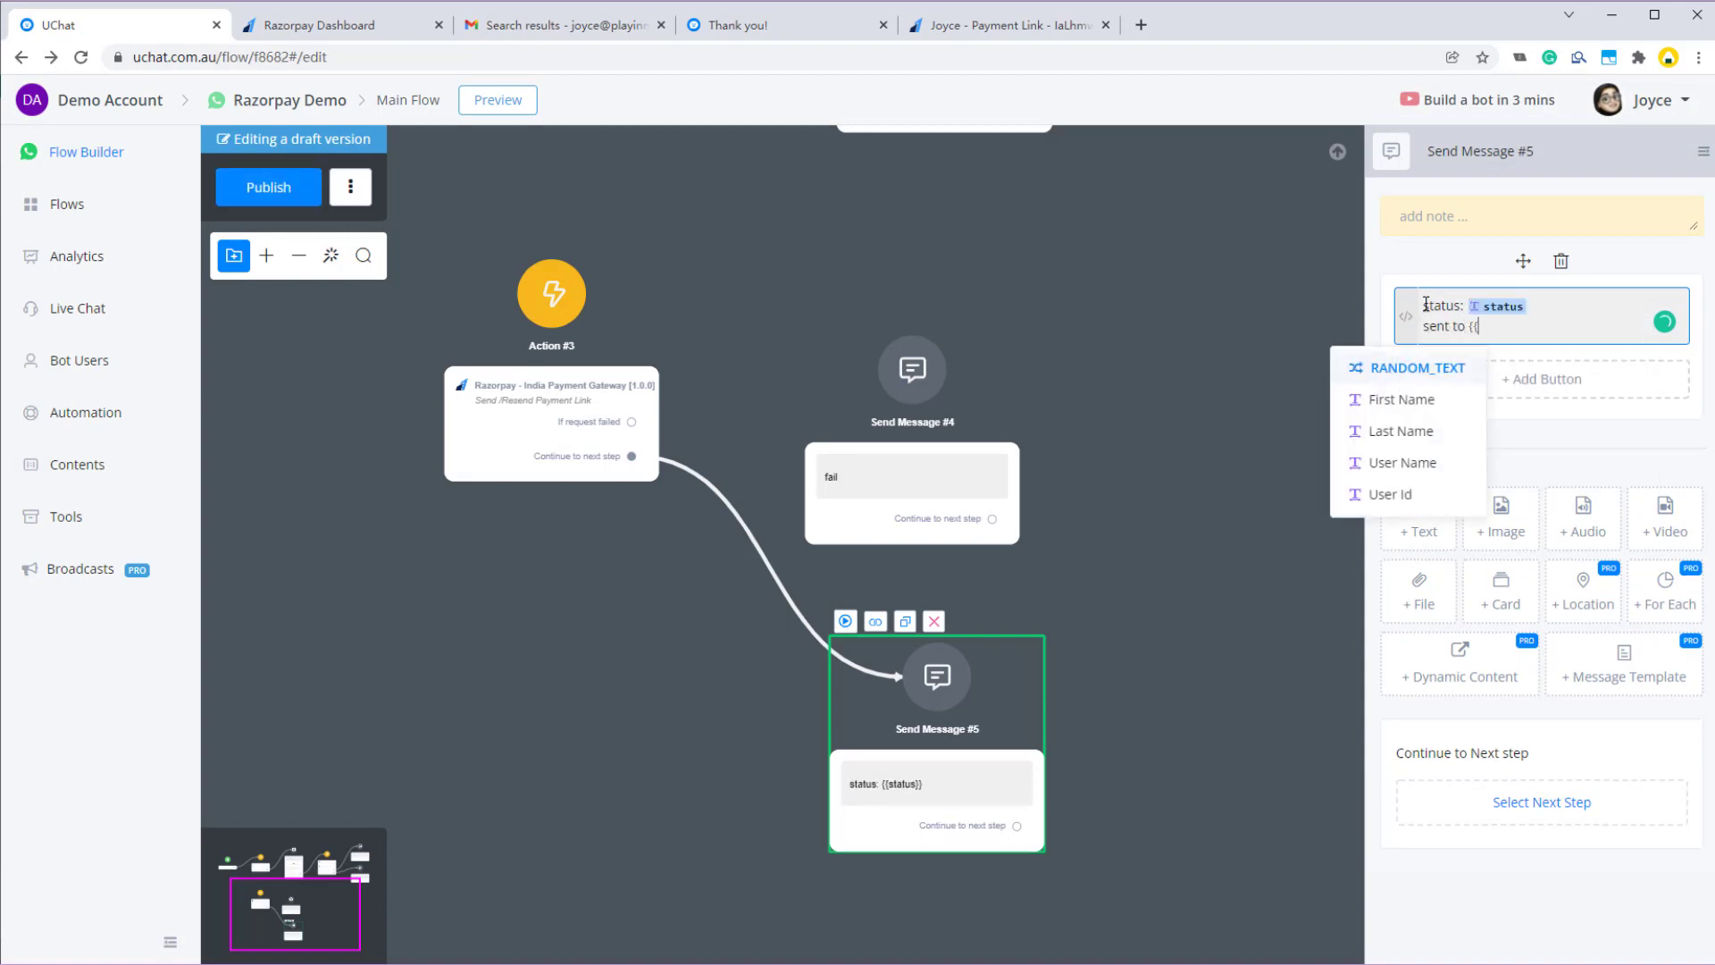
{"action": "type", "text": "e"}
{"action": "key", "text": "Return"}
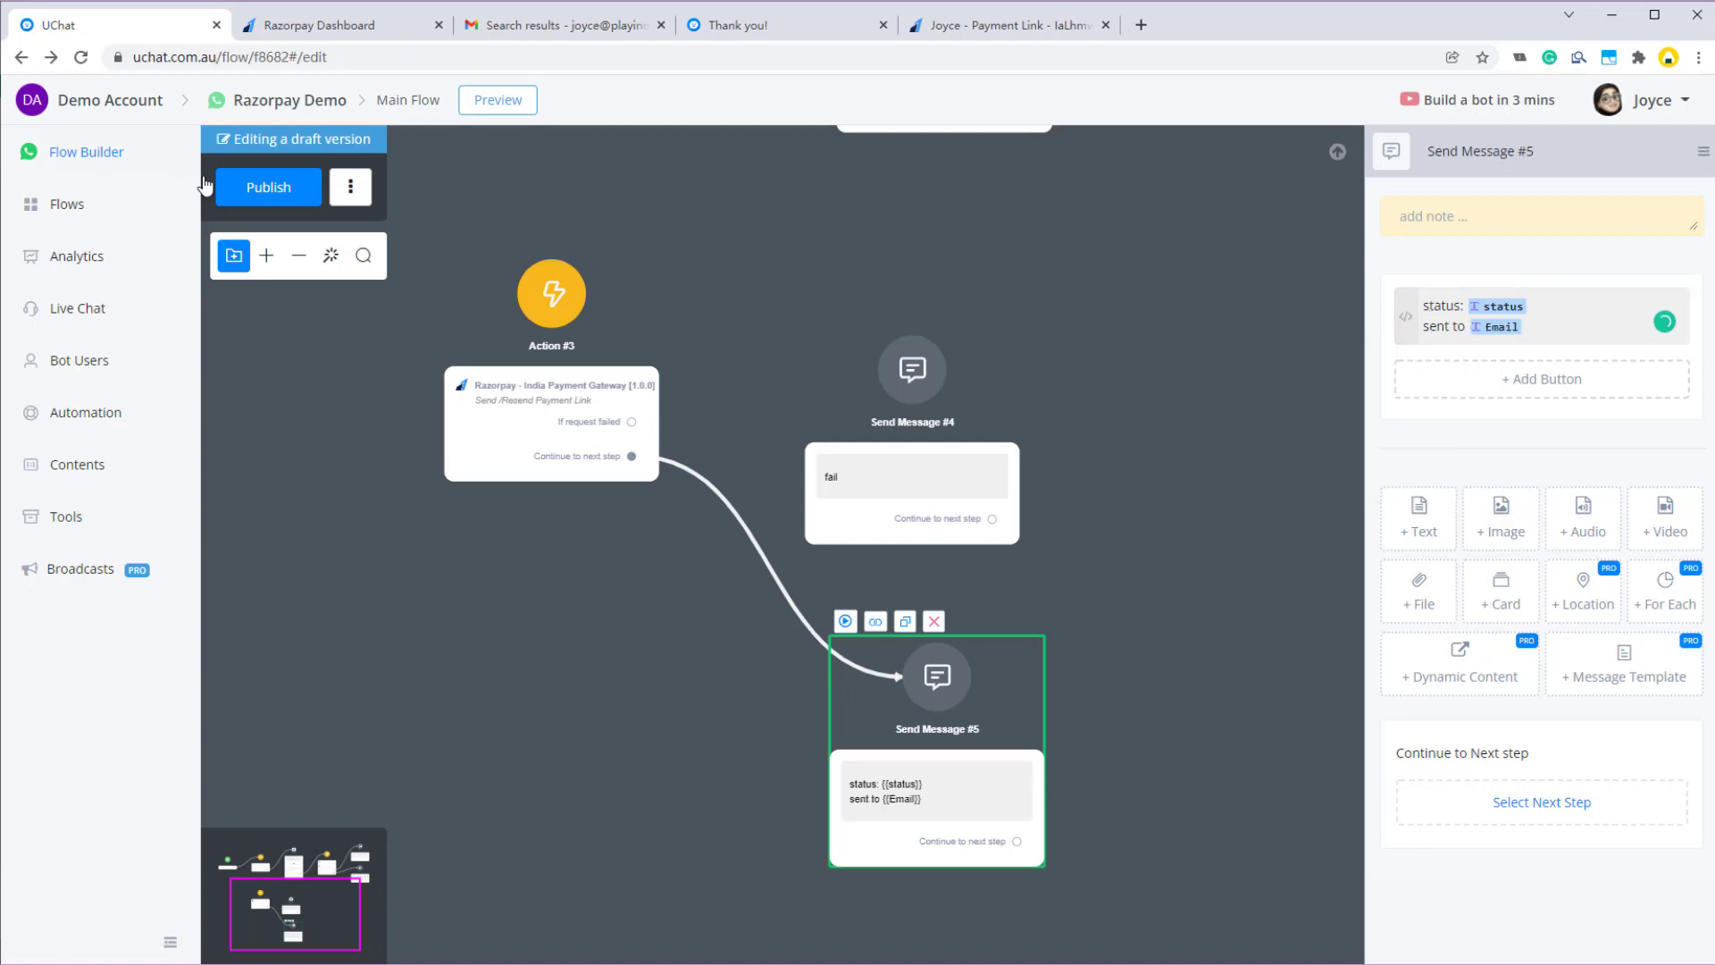
{"action": "left_click", "coordinate": [260, 188]}
- Enter and save the bot user's e-mail address on Bot Users, then return to Flow Builder
{"action": "left_click", "coordinate": [97, 366]}
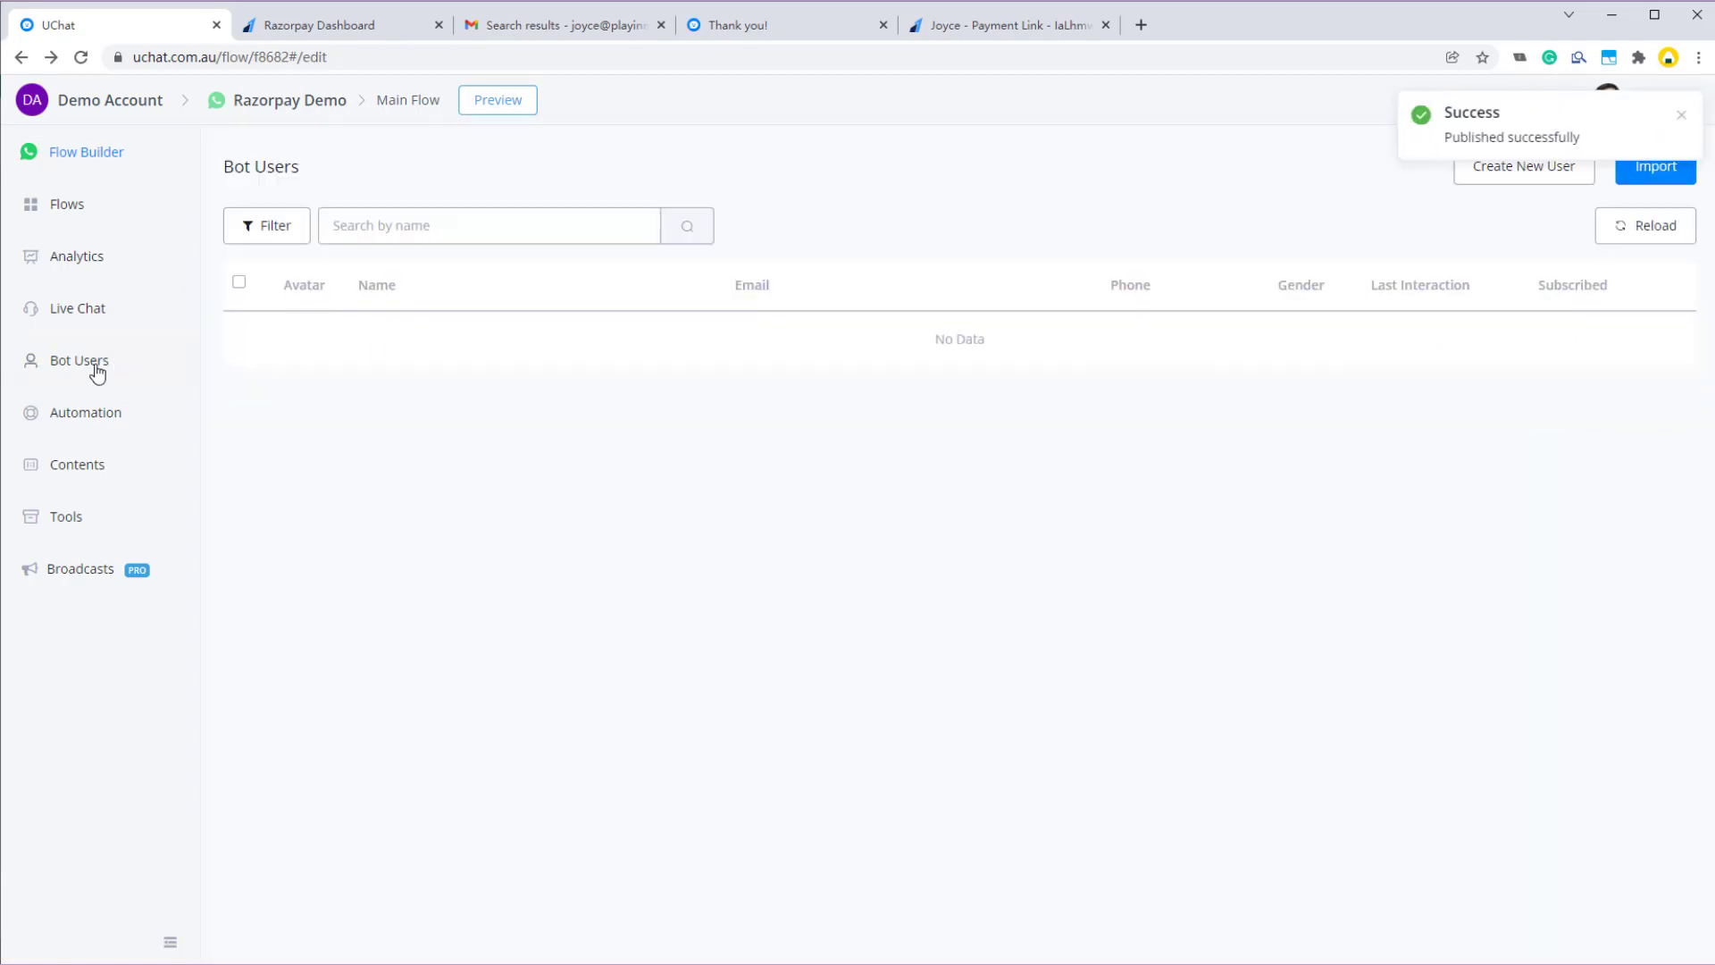
{"action": "left_click", "coordinate": [430, 366]}
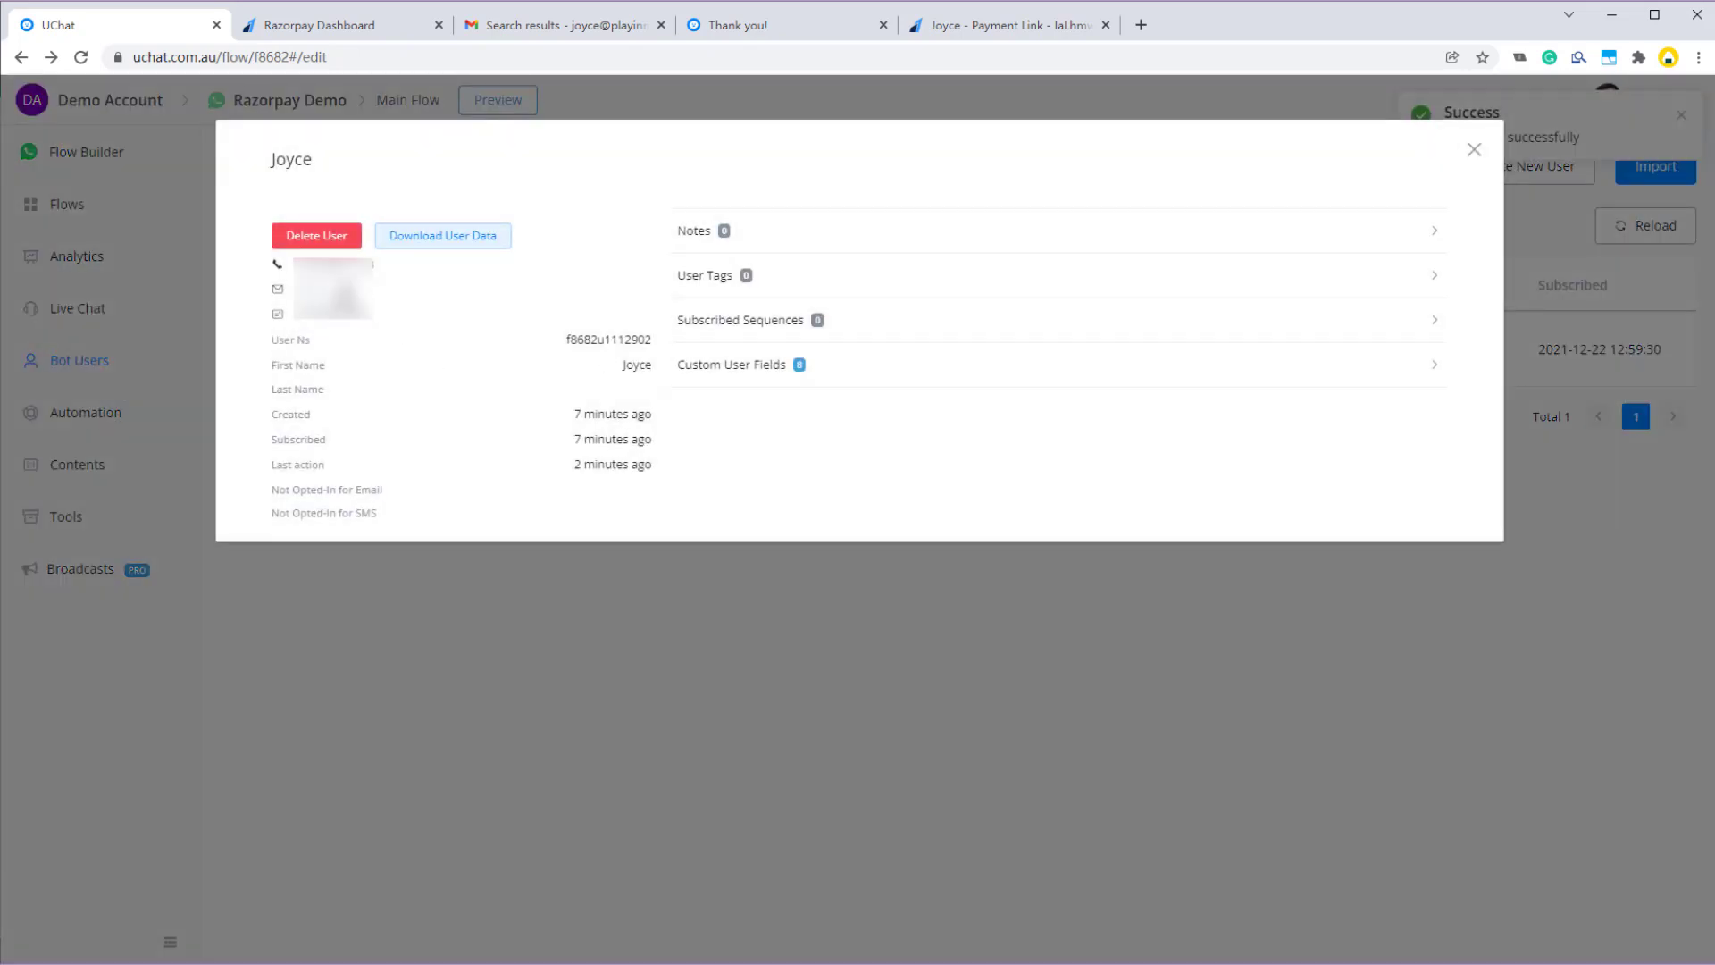
{"action": "left_click", "coordinate": [344, 290]}
{"action": "left_click", "coordinate": [543, 266]}
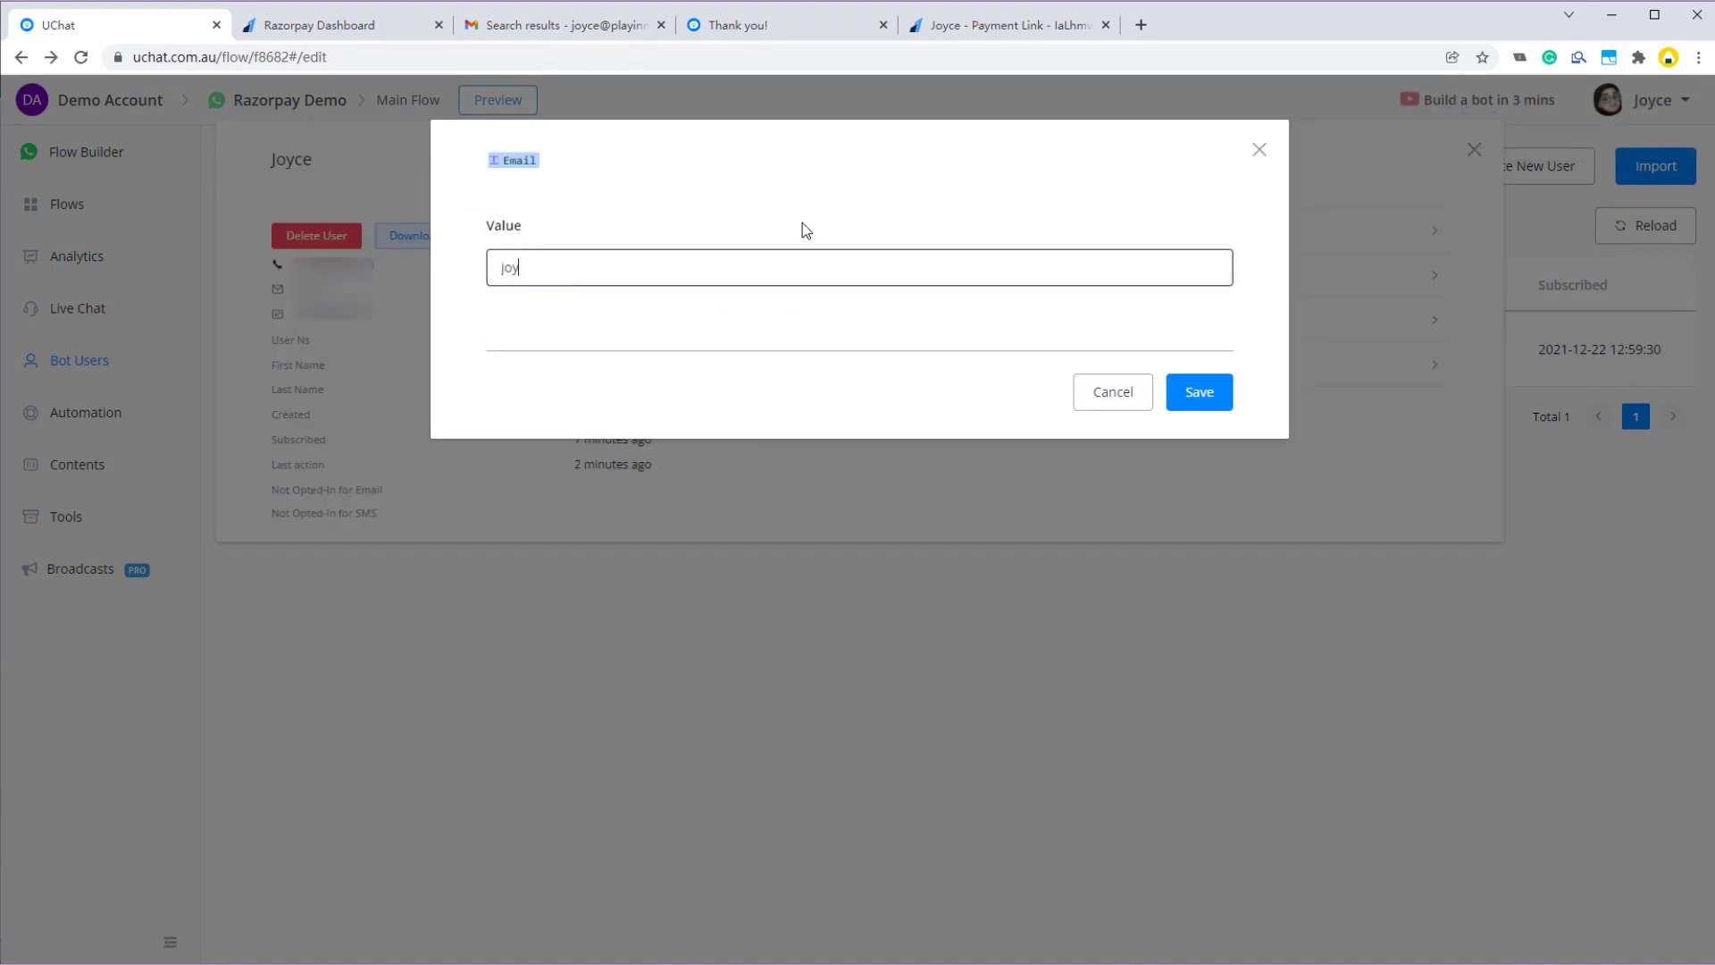
{"action": "left_click", "coordinate": [1203, 391]}
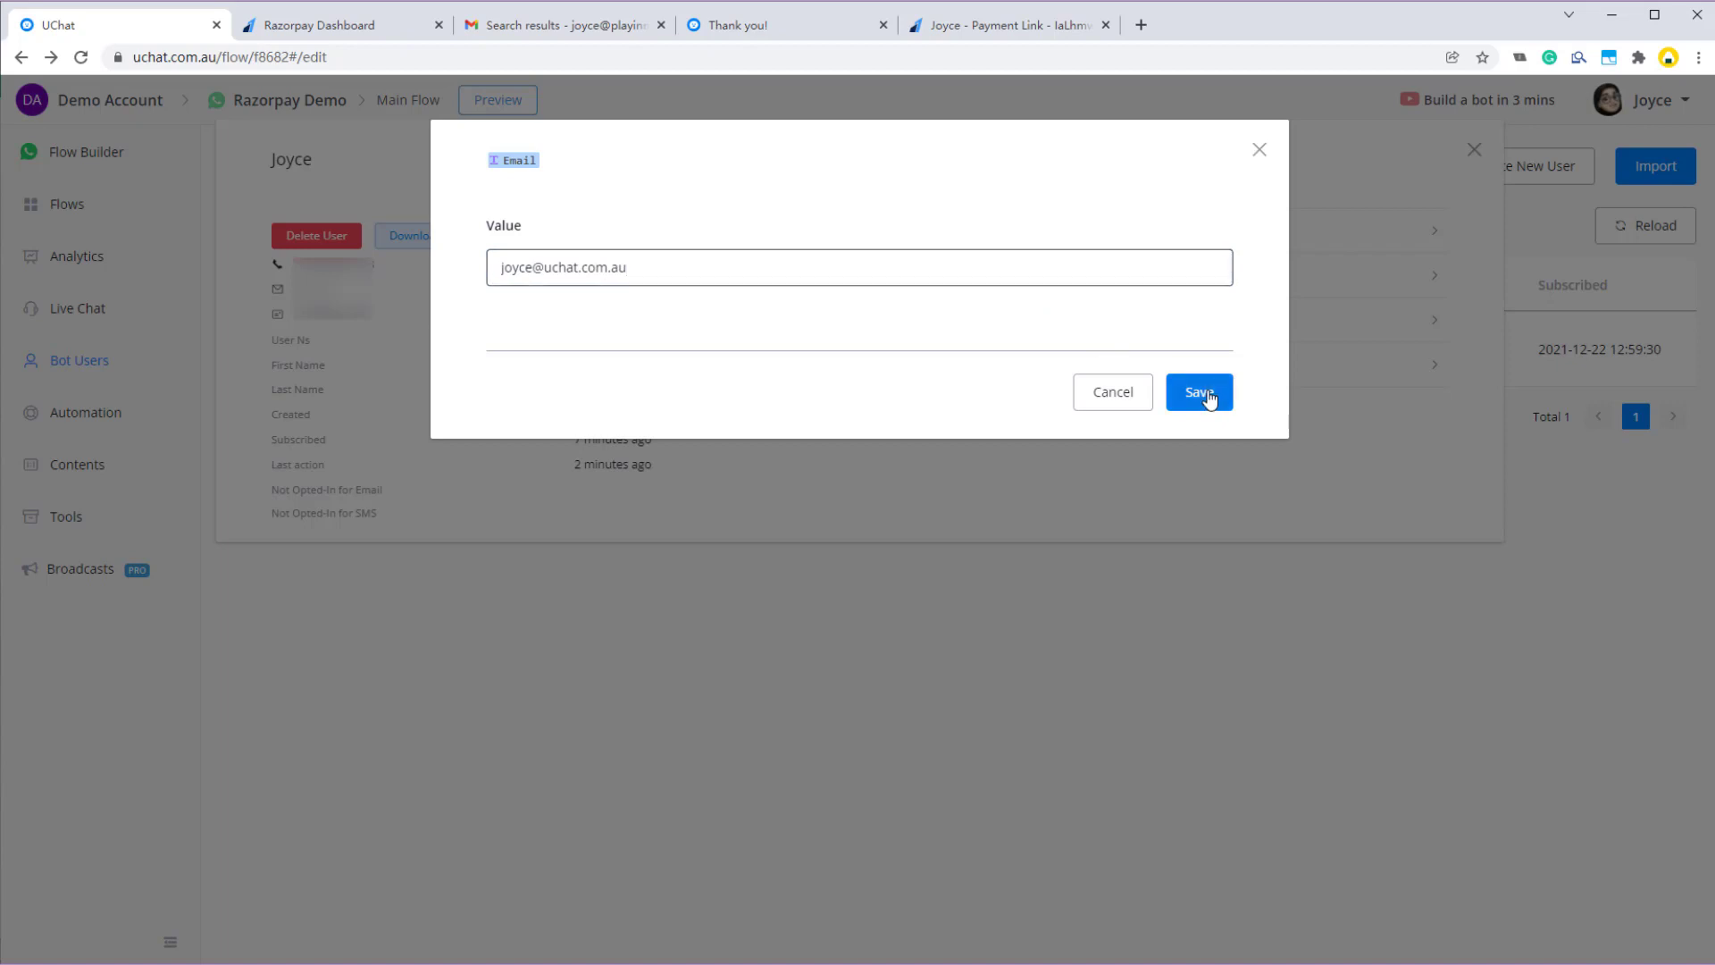
{"action": "left_click", "coordinate": [1680, 121]}
{"action": "left_click", "coordinate": [1475, 148]}
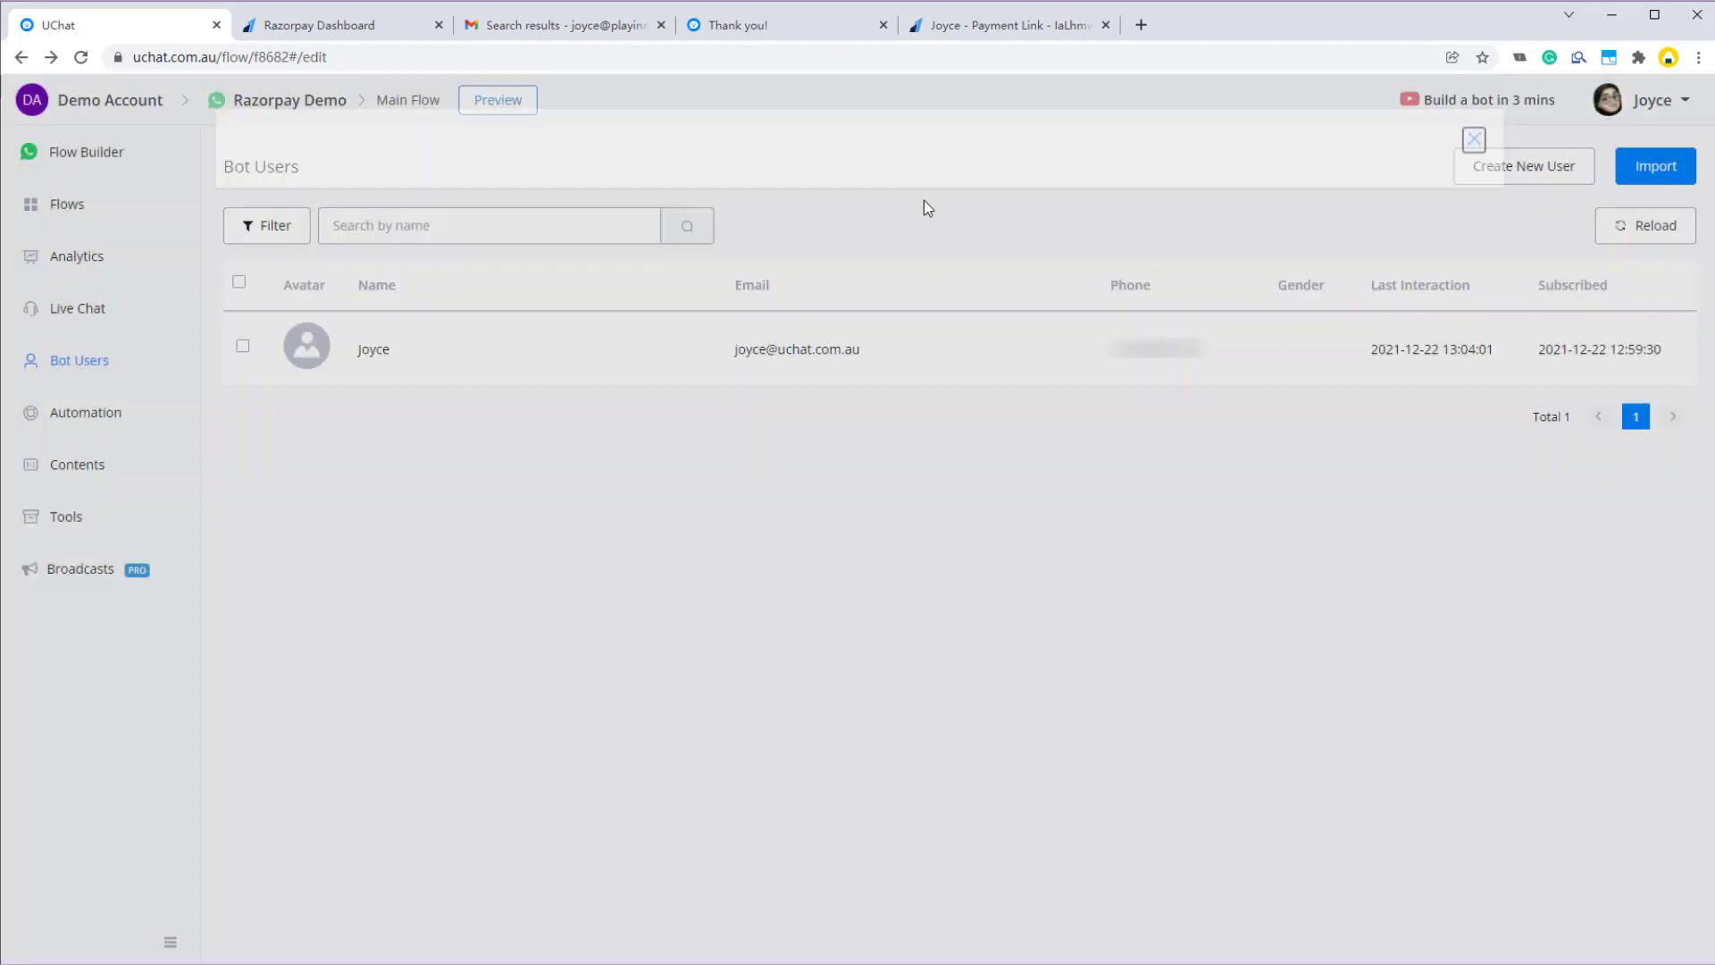
{"action": "left_click", "coordinate": [87, 152]}
- Connect Action #3's 'If request failed' path to Send Message #4 and publish the flow
{"action": "left_click", "coordinate": [522, 346]}
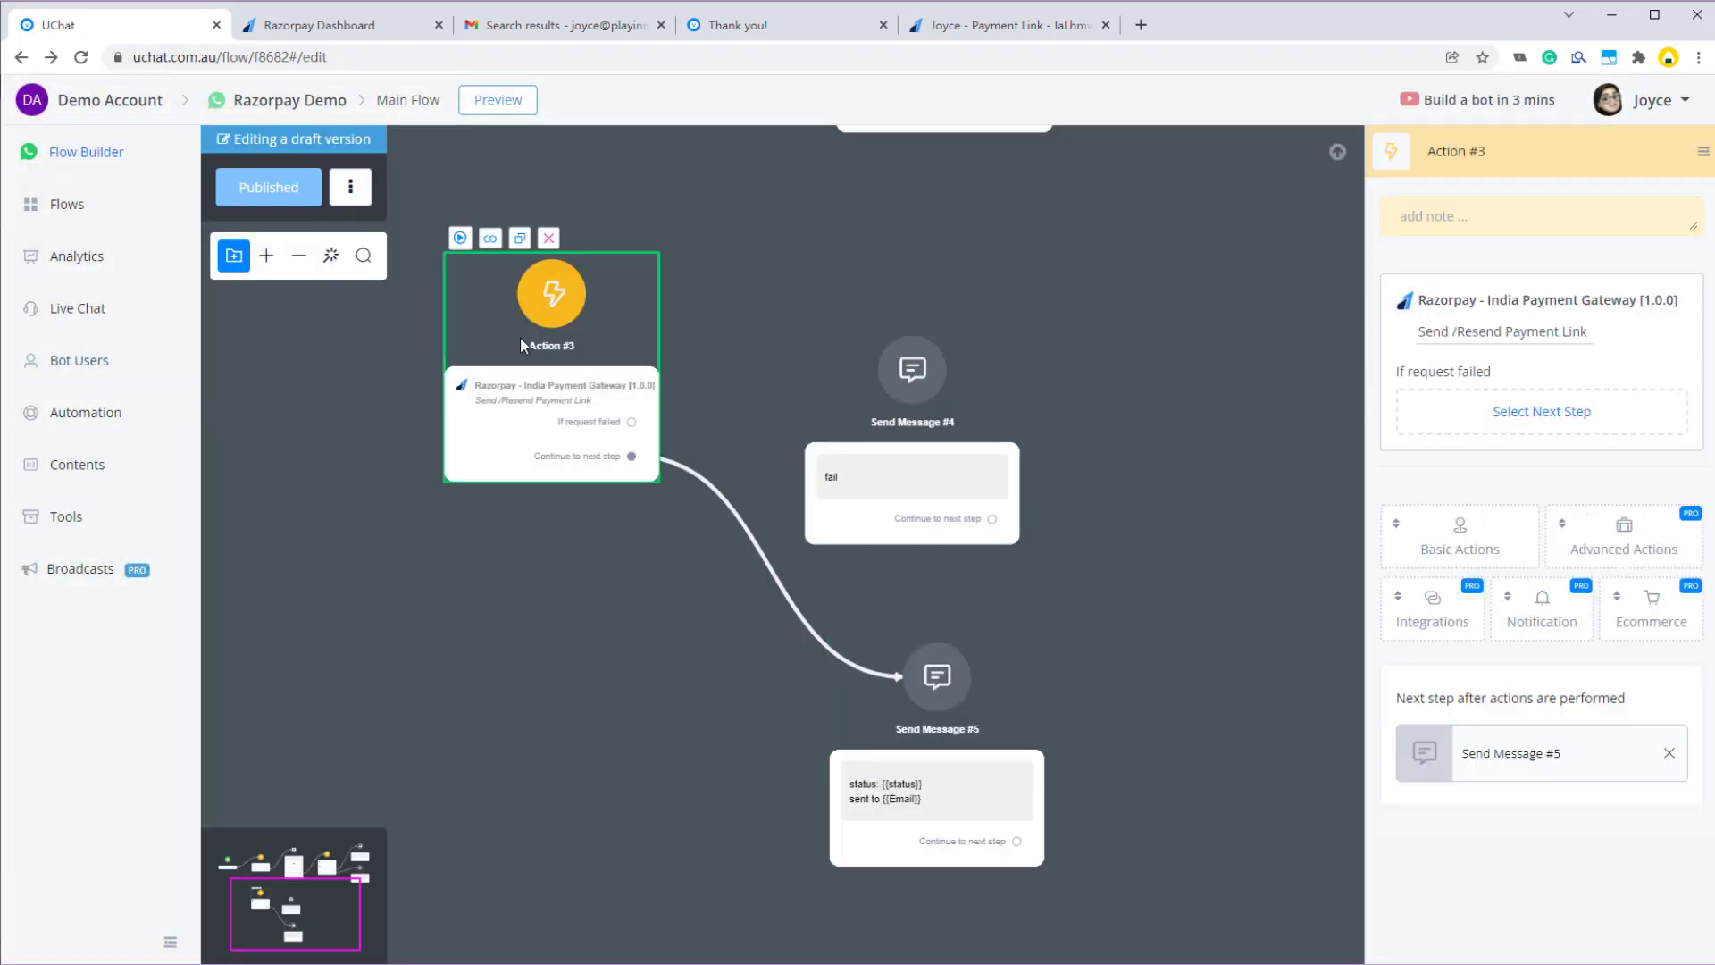
{"action": "left_click_drag", "start_coordinate": [632, 423], "coordinate": [911, 368]}
{"action": "left_click", "coordinate": [268, 185]}
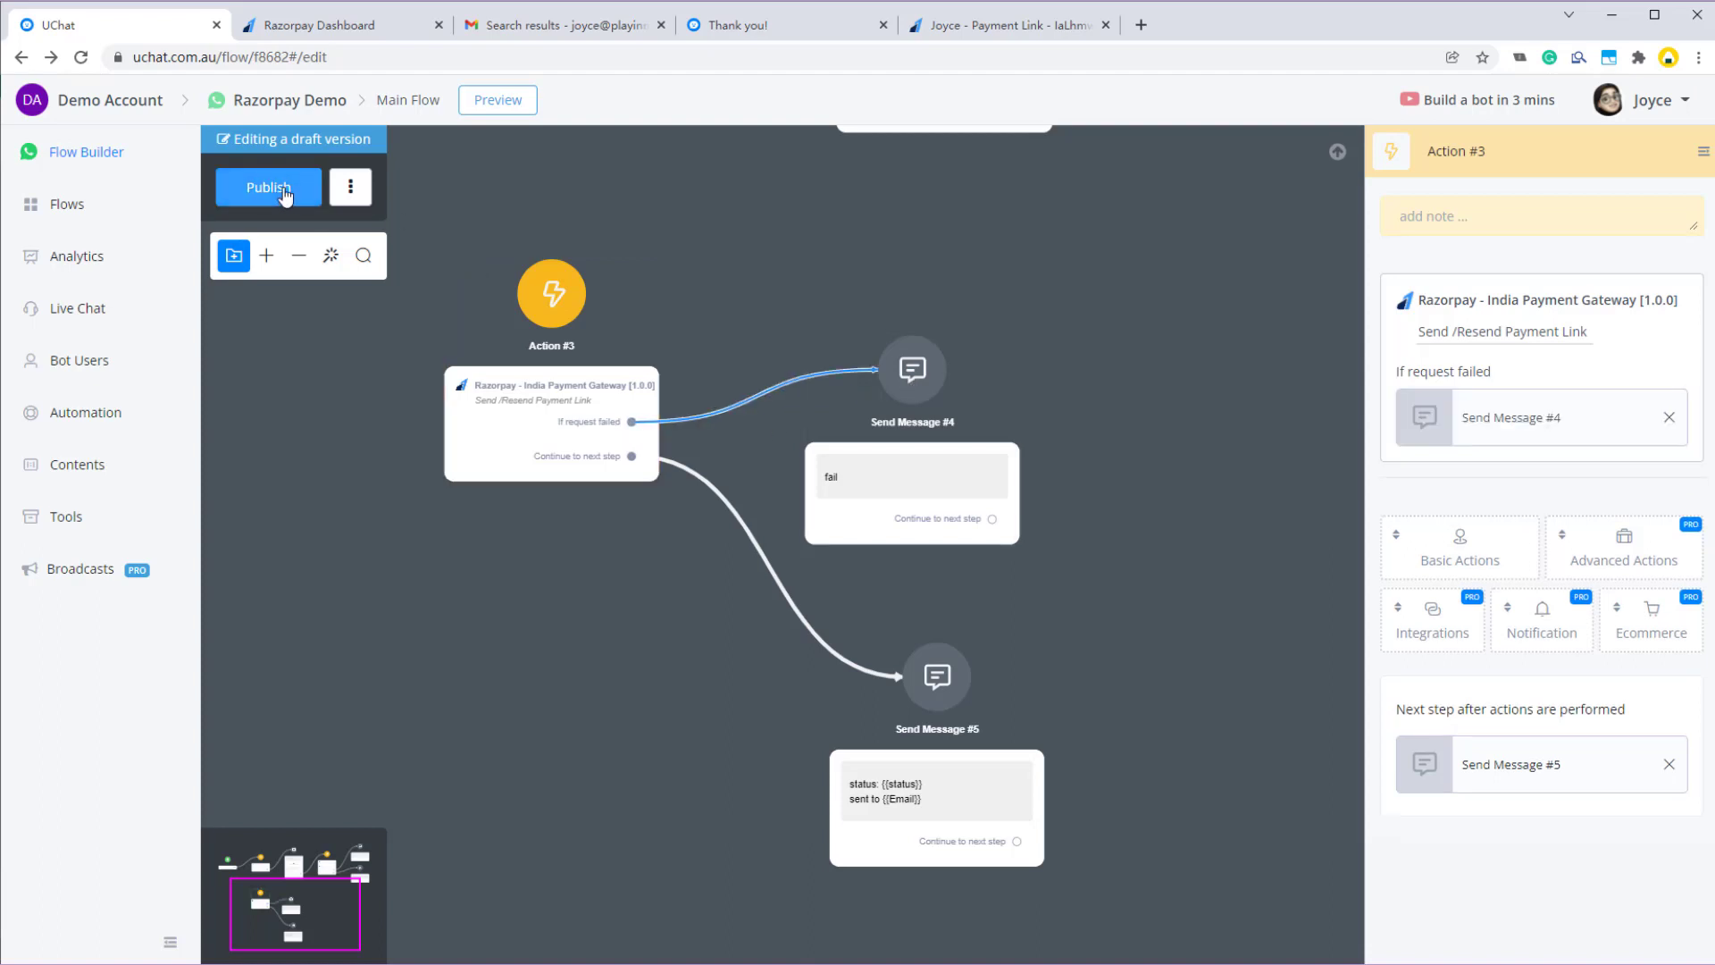
- Send a preview to WhatsApp and confirm the reply shows success
{"action": "left_click", "coordinate": [460, 238]}
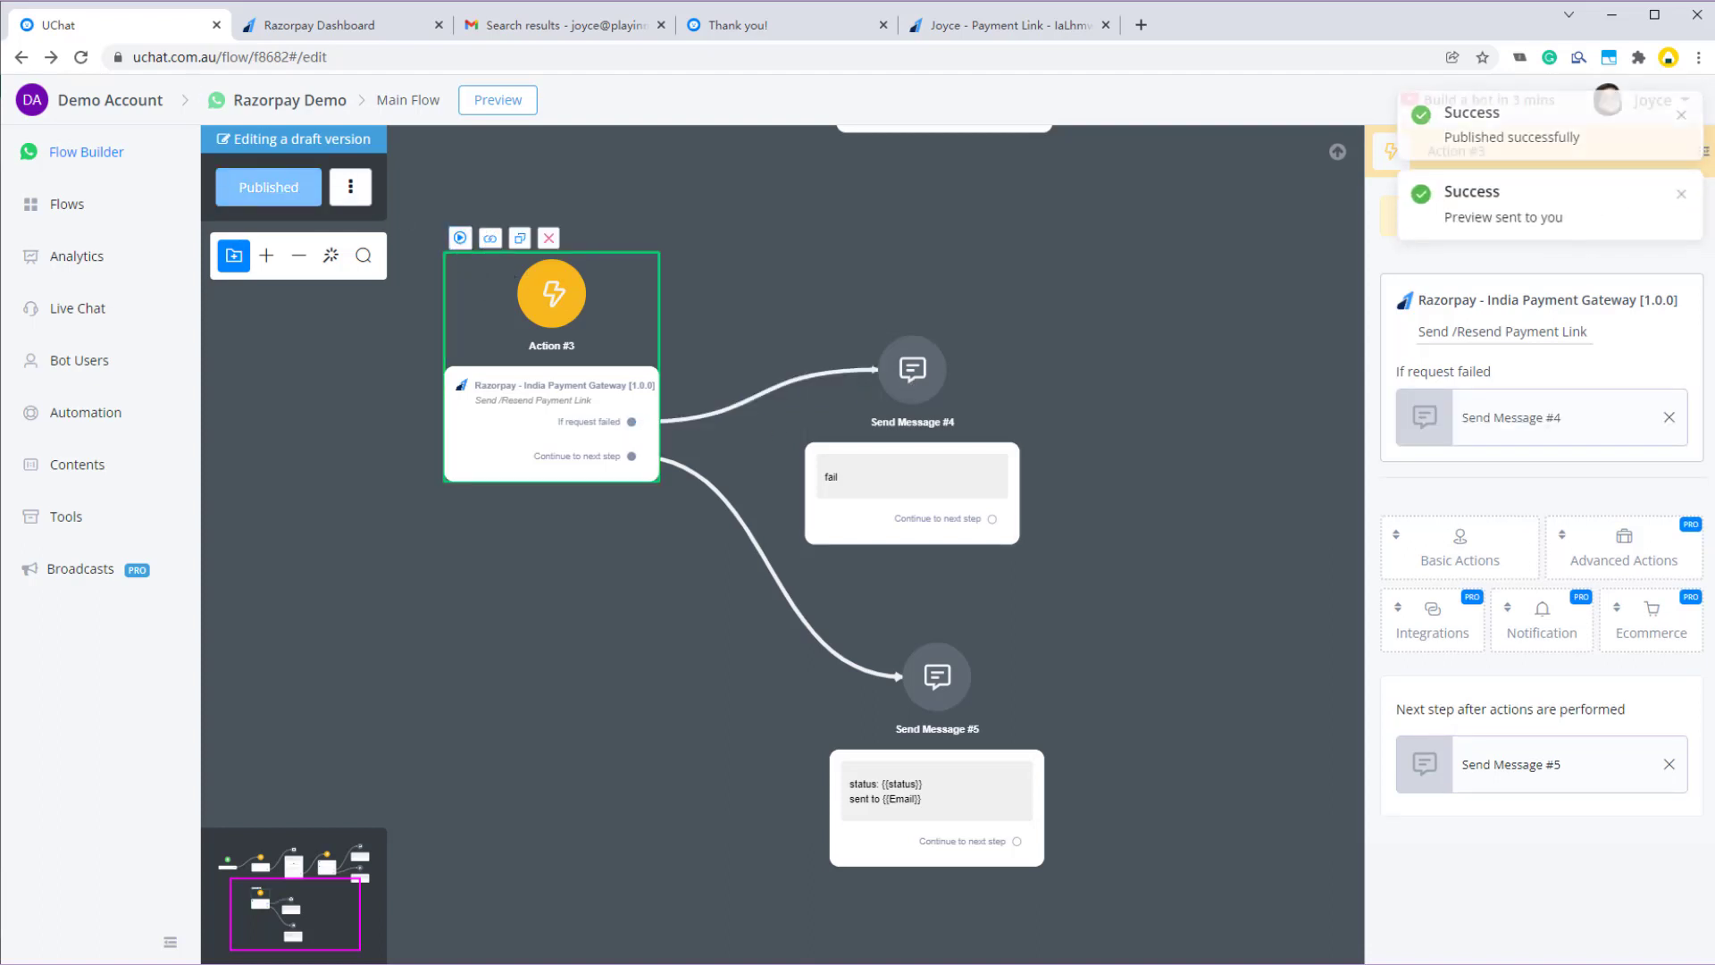
{"action": "key", "text": "alt+Tab"}
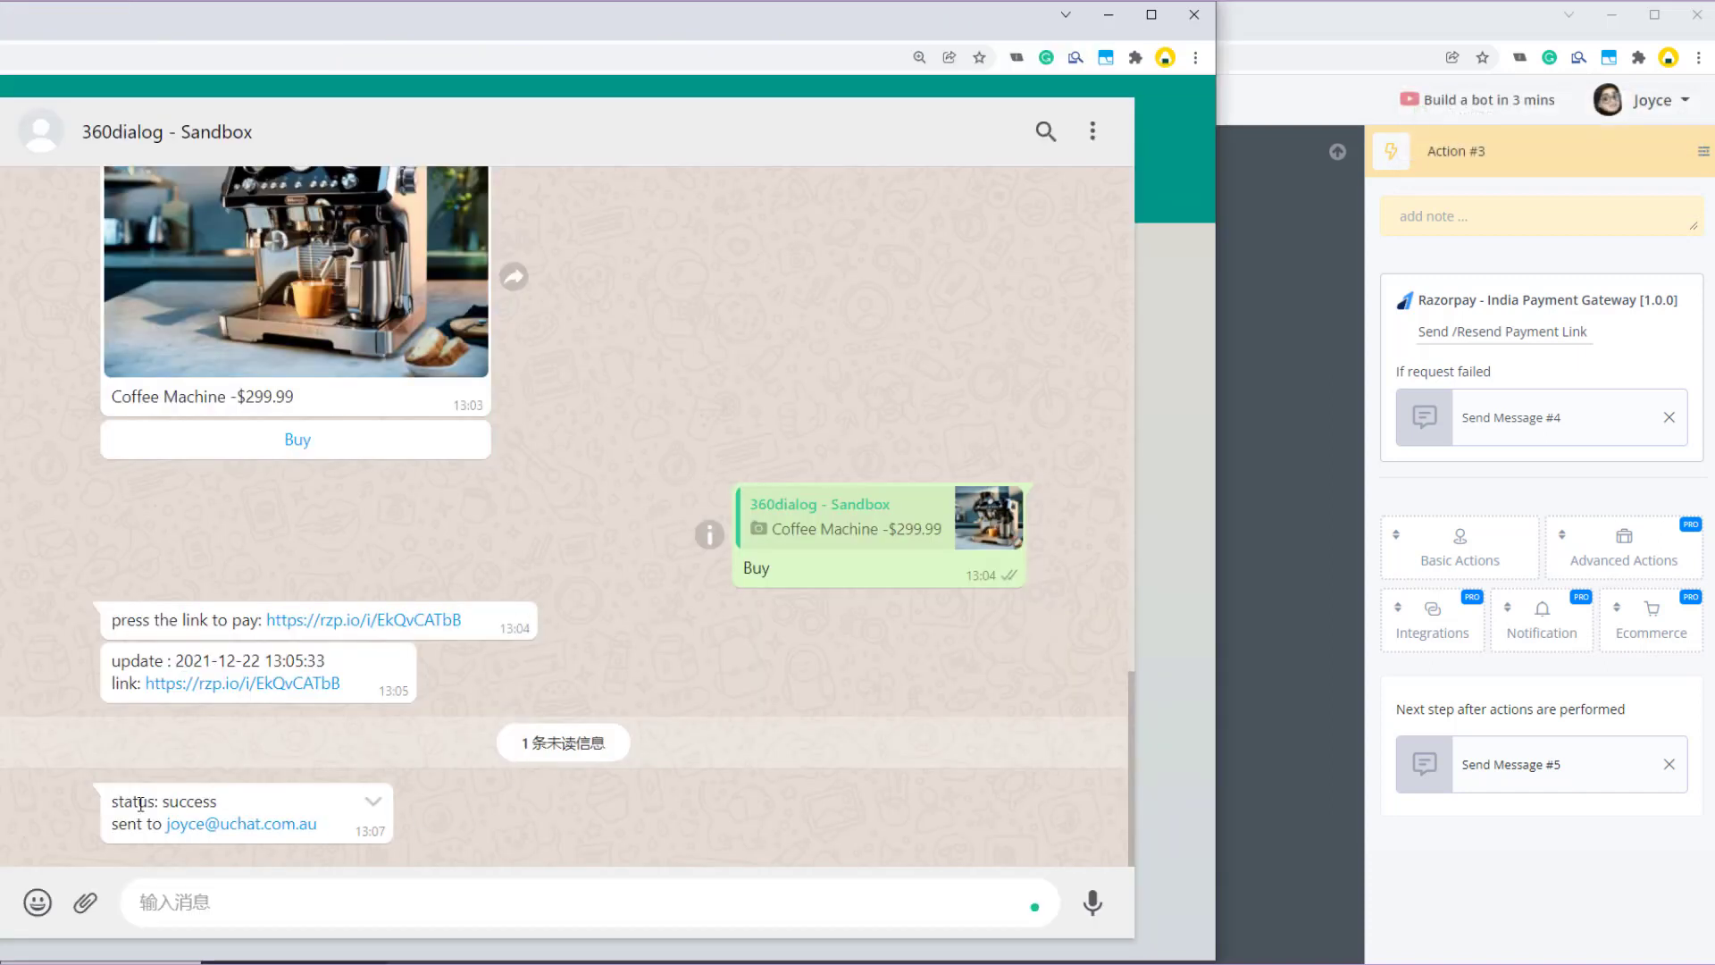
{"action": "double_click", "coordinate": [178, 809]}
{"action": "left_click", "coordinate": [1281, 533]}
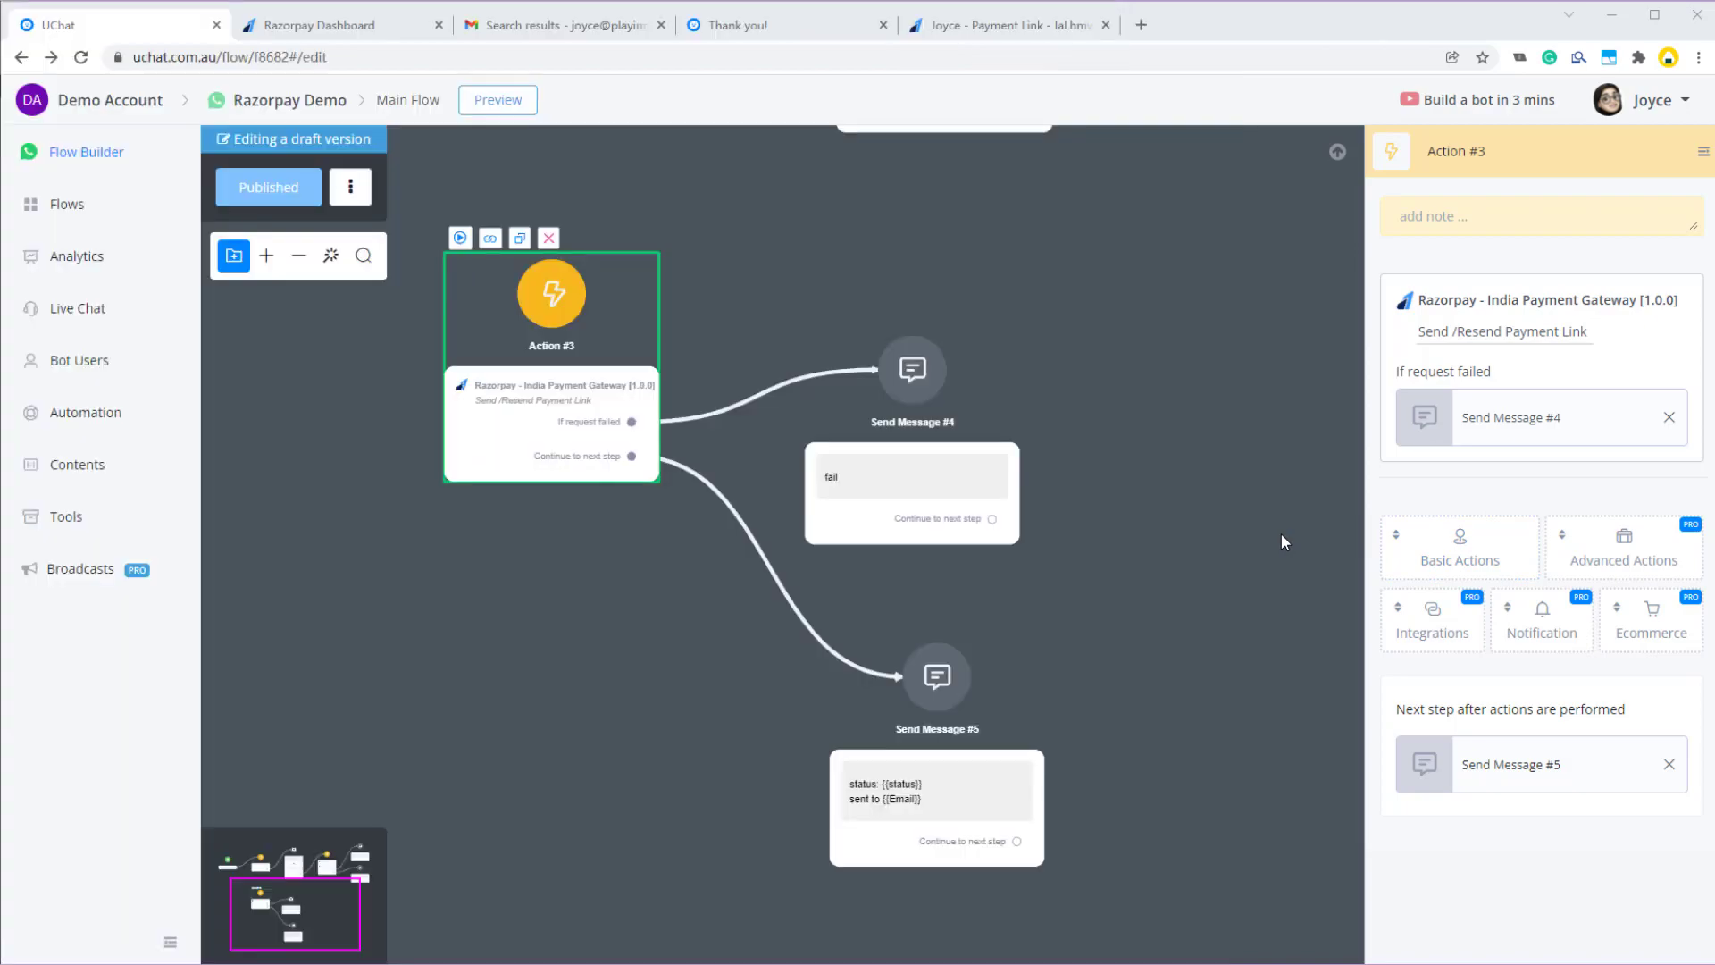
- Reload Gmail's razorpay search results to look for the resent link email, then return to UChat
{"action": "left_click", "coordinate": [565, 25]}
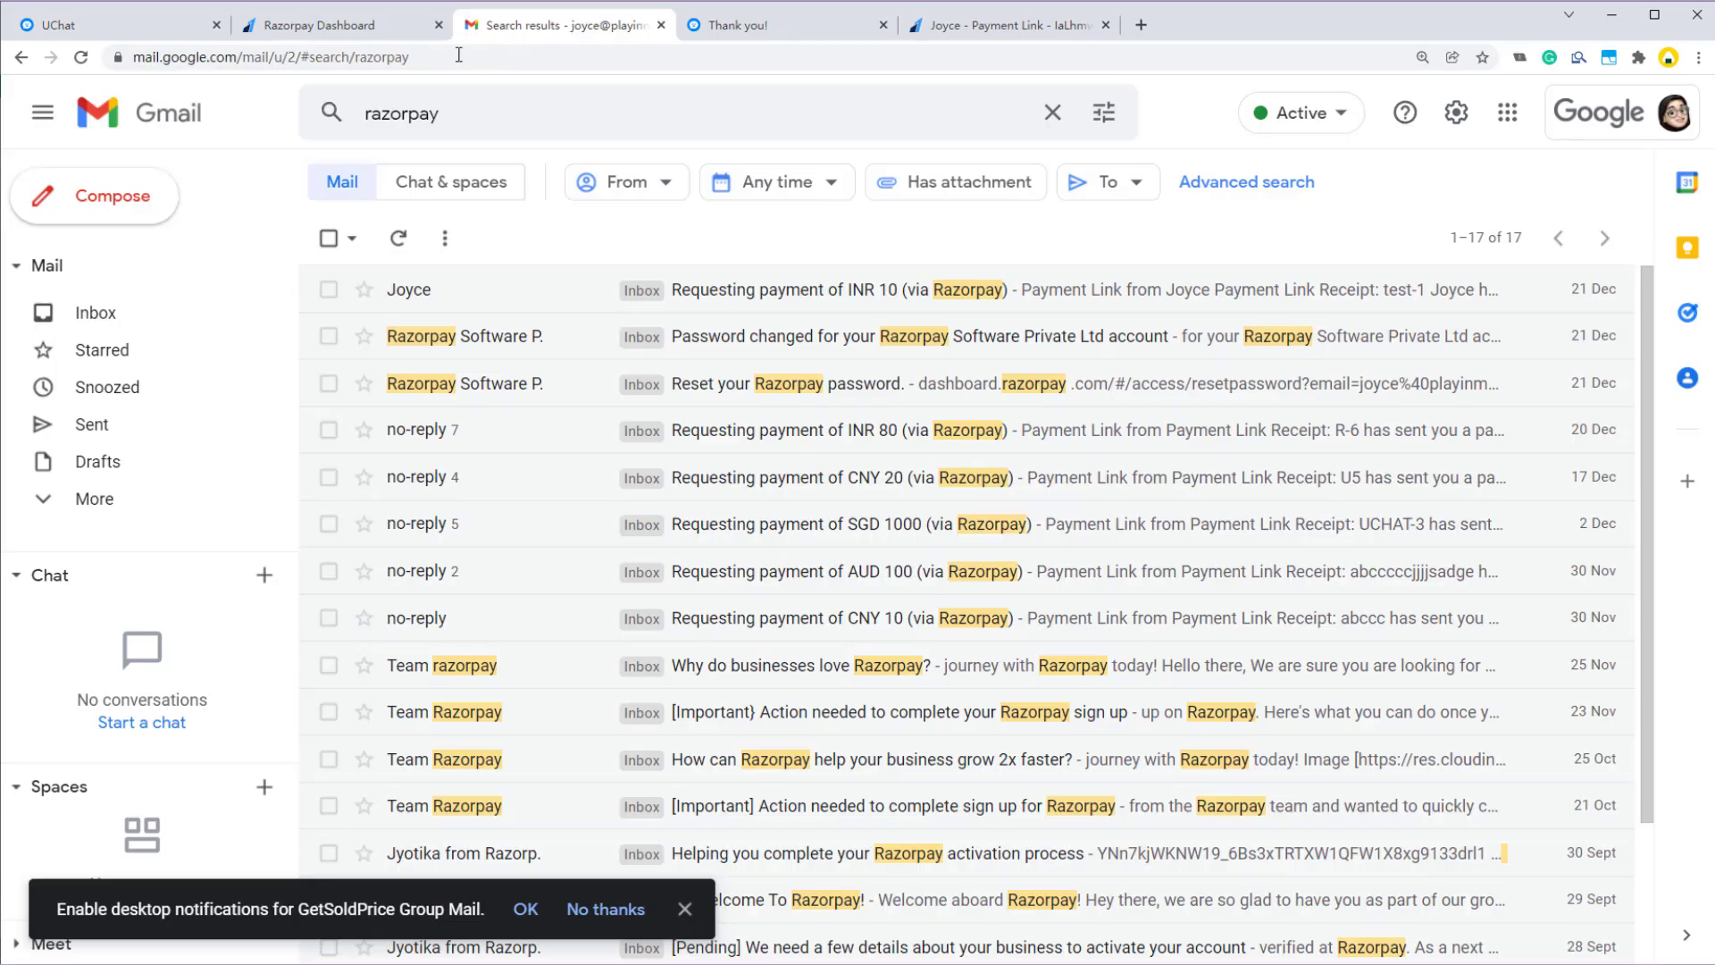
{"action": "left_click", "coordinate": [80, 57]}
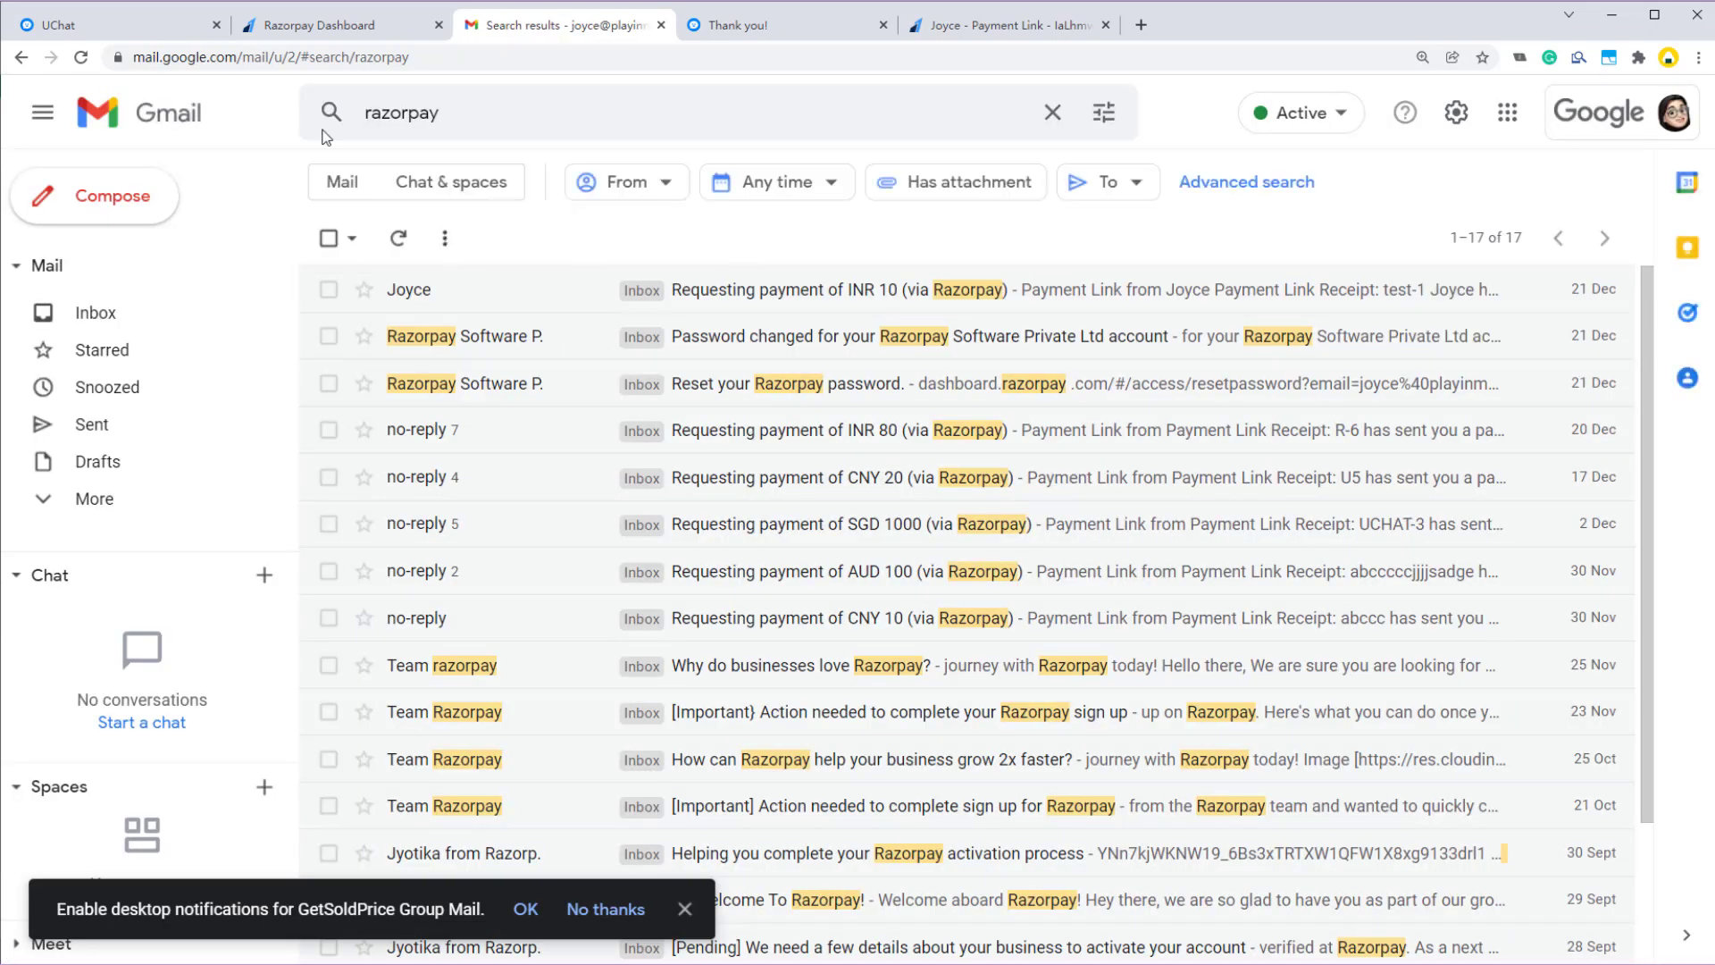
{"action": "left_click", "coordinate": [129, 21]}
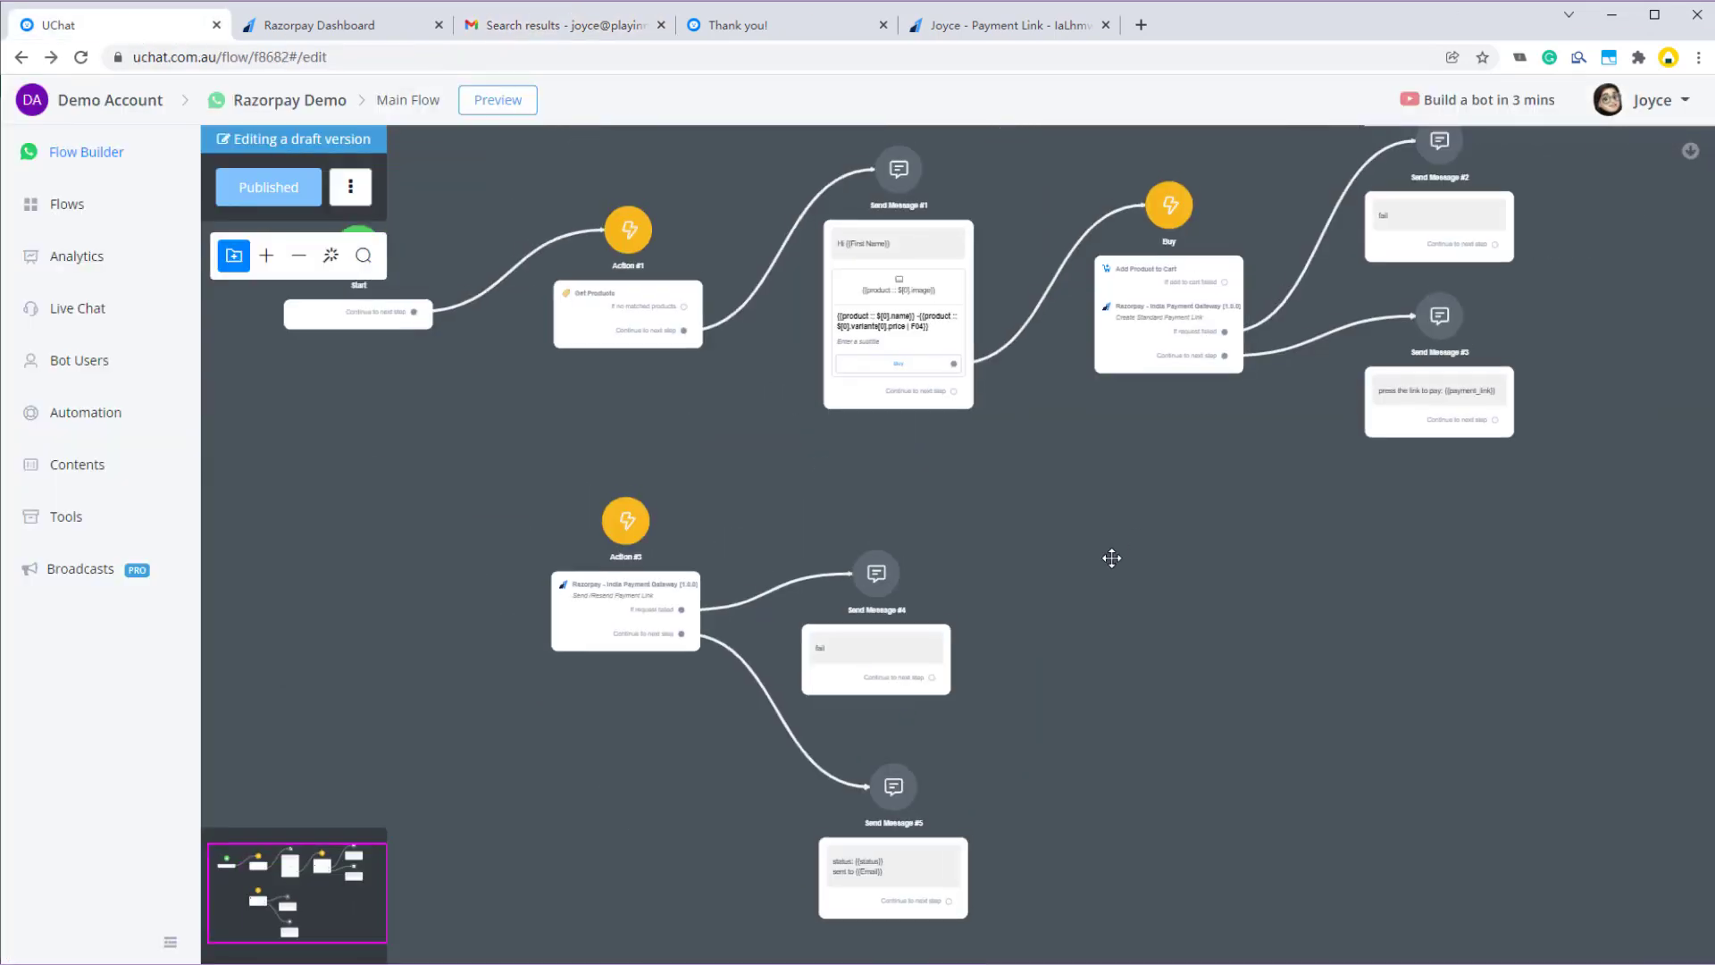
{"action": "left_click", "coordinate": [1044, 454]}
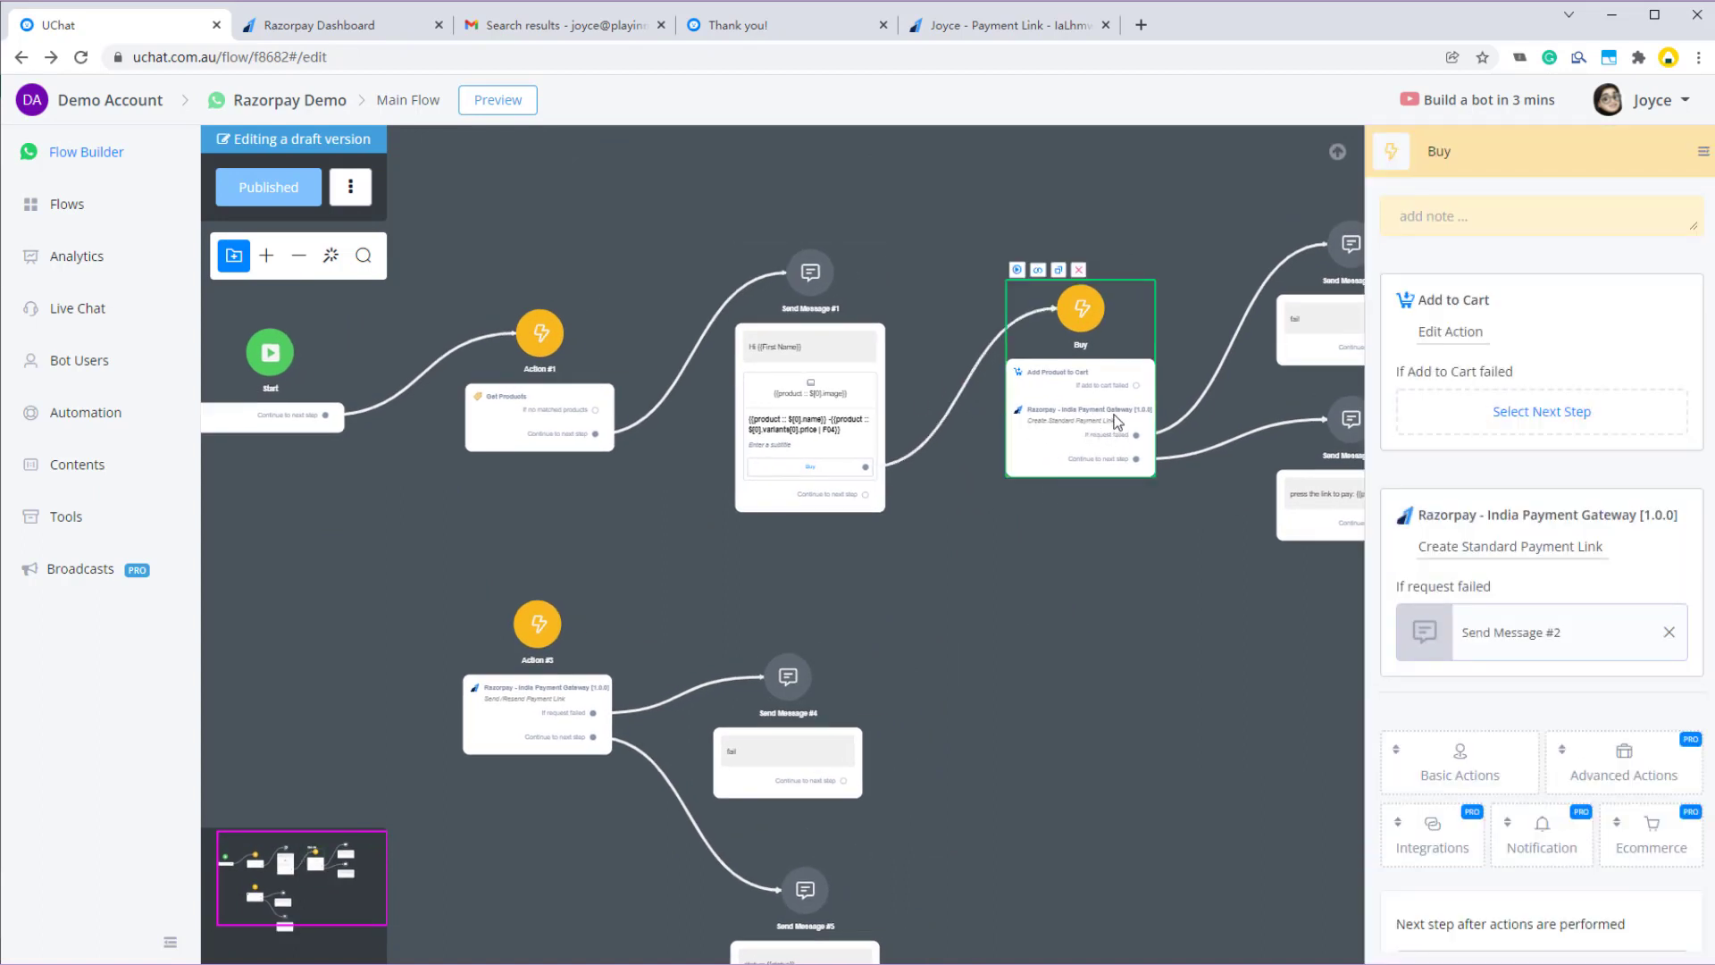
{"action": "left_click", "coordinate": [1510, 546]}
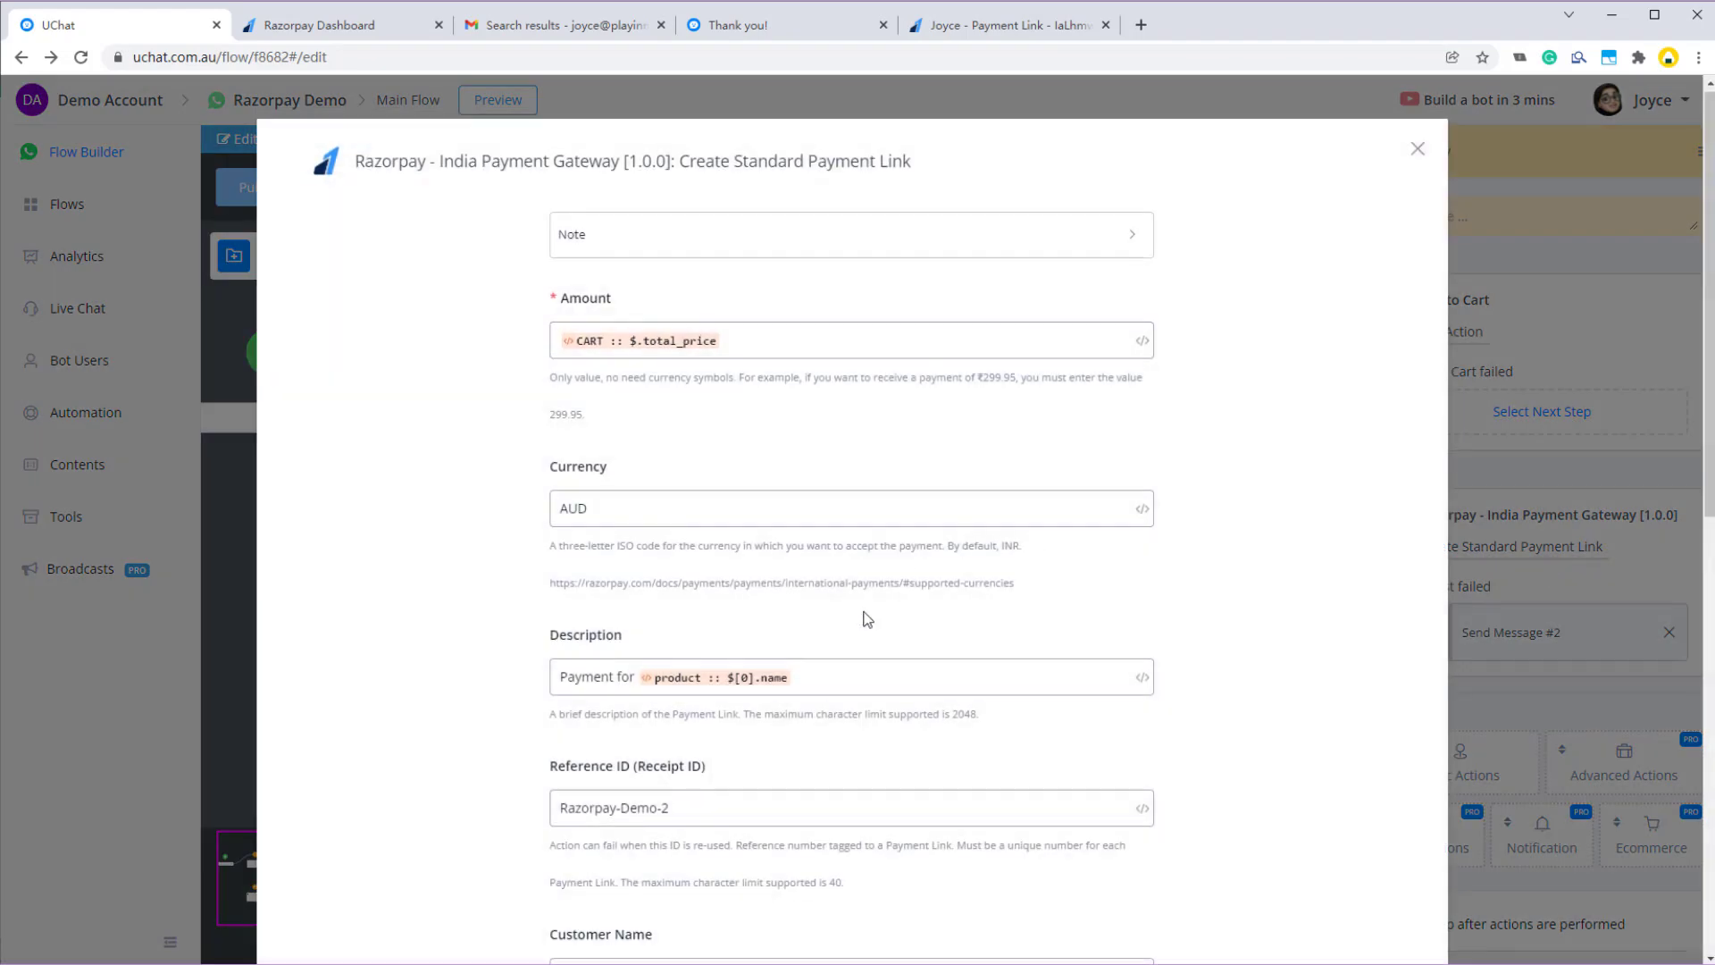
{"action": "scroll", "coordinate": [650, 756], "scroll_direction": "down", "scroll_amount": 2}
{"action": "scroll", "coordinate": [651, 756], "scroll_direction": "down", "scroll_amount": 5}
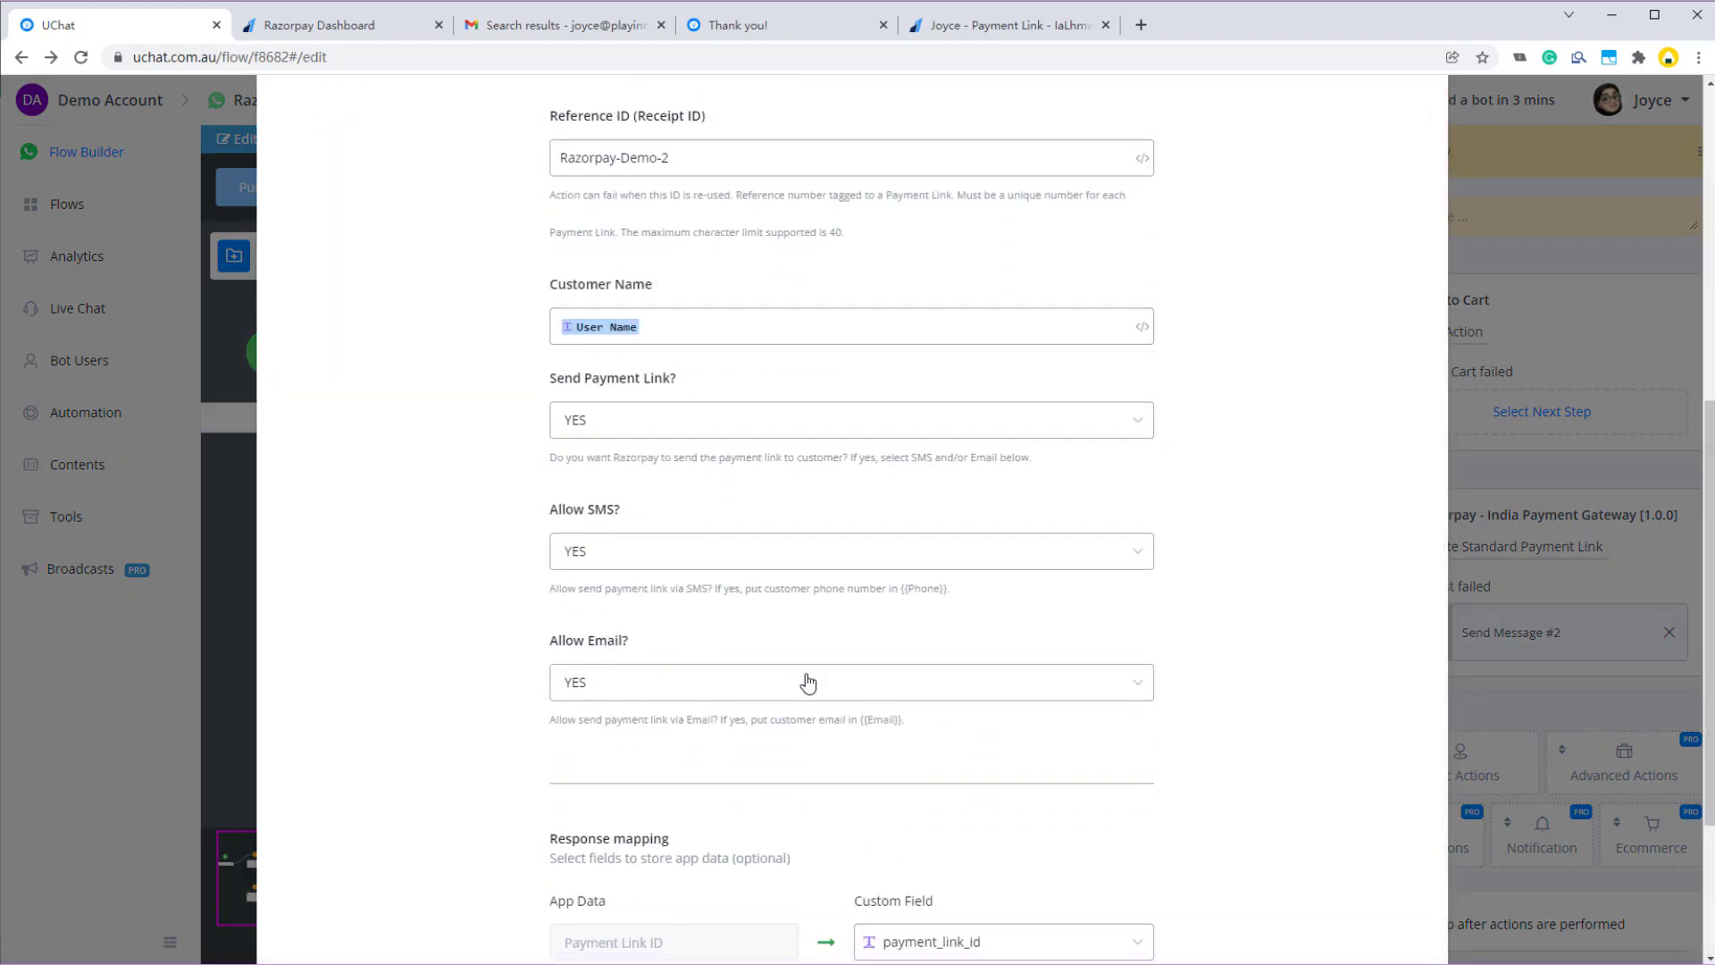
{"action": "scroll", "coordinate": [807, 626], "scroll_direction": "down", "scroll_amount": 3}
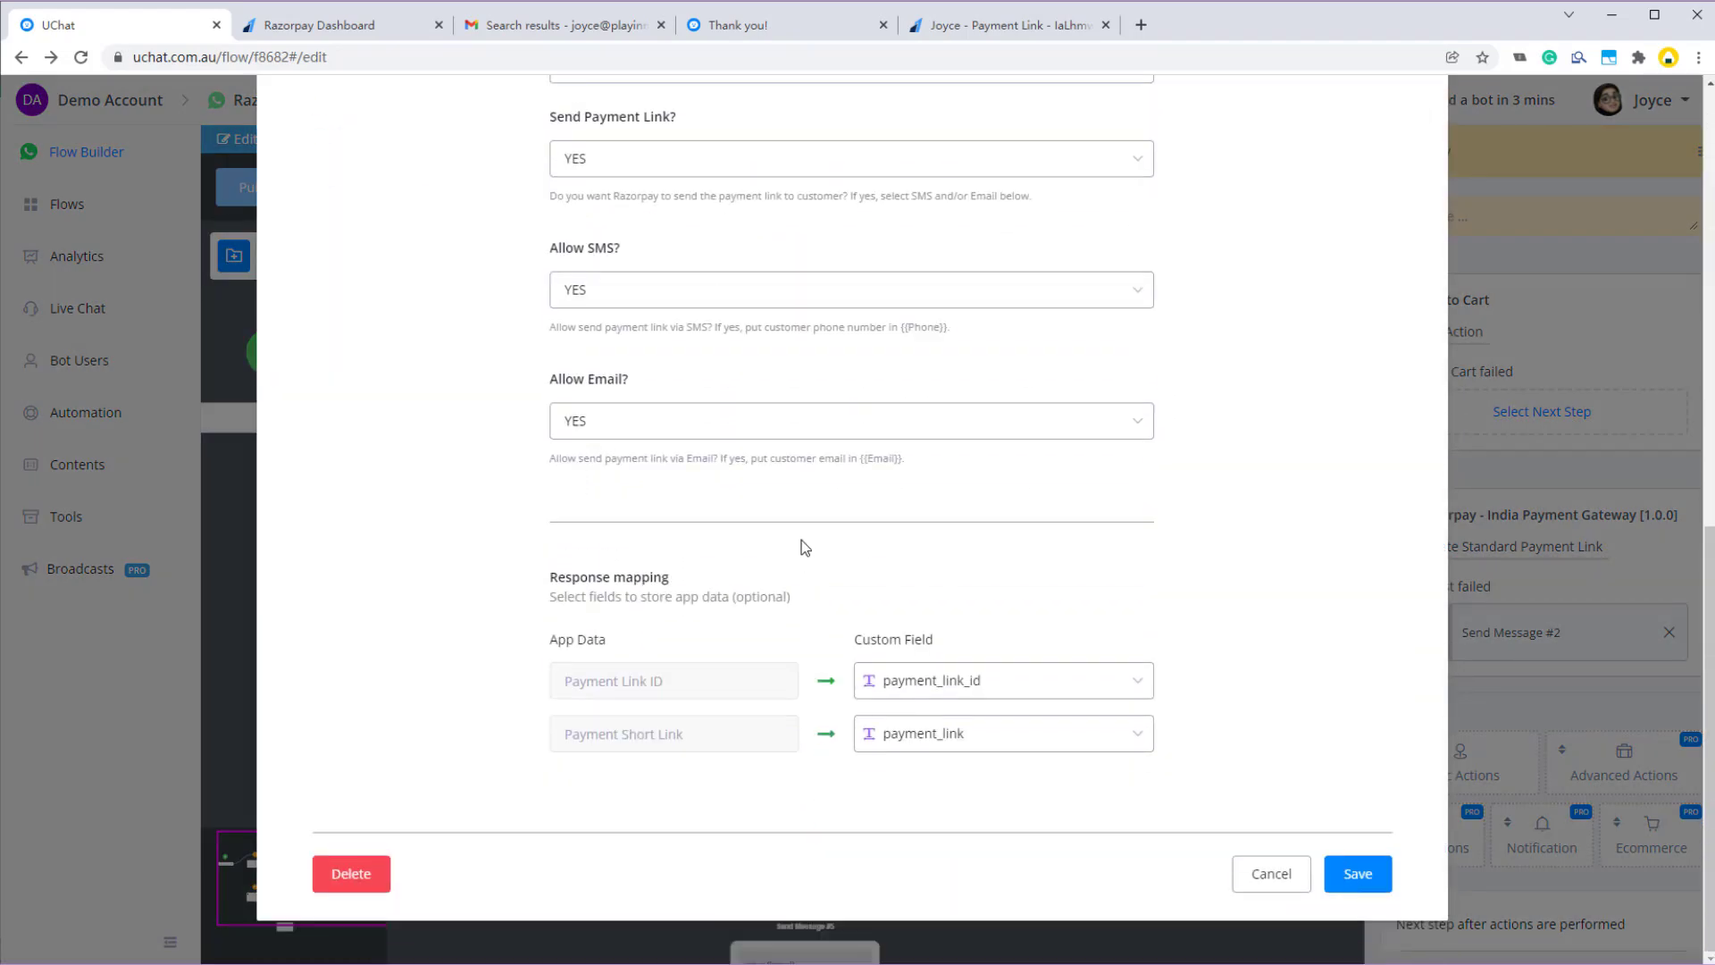
{"action": "left_click", "coordinate": [1289, 888]}
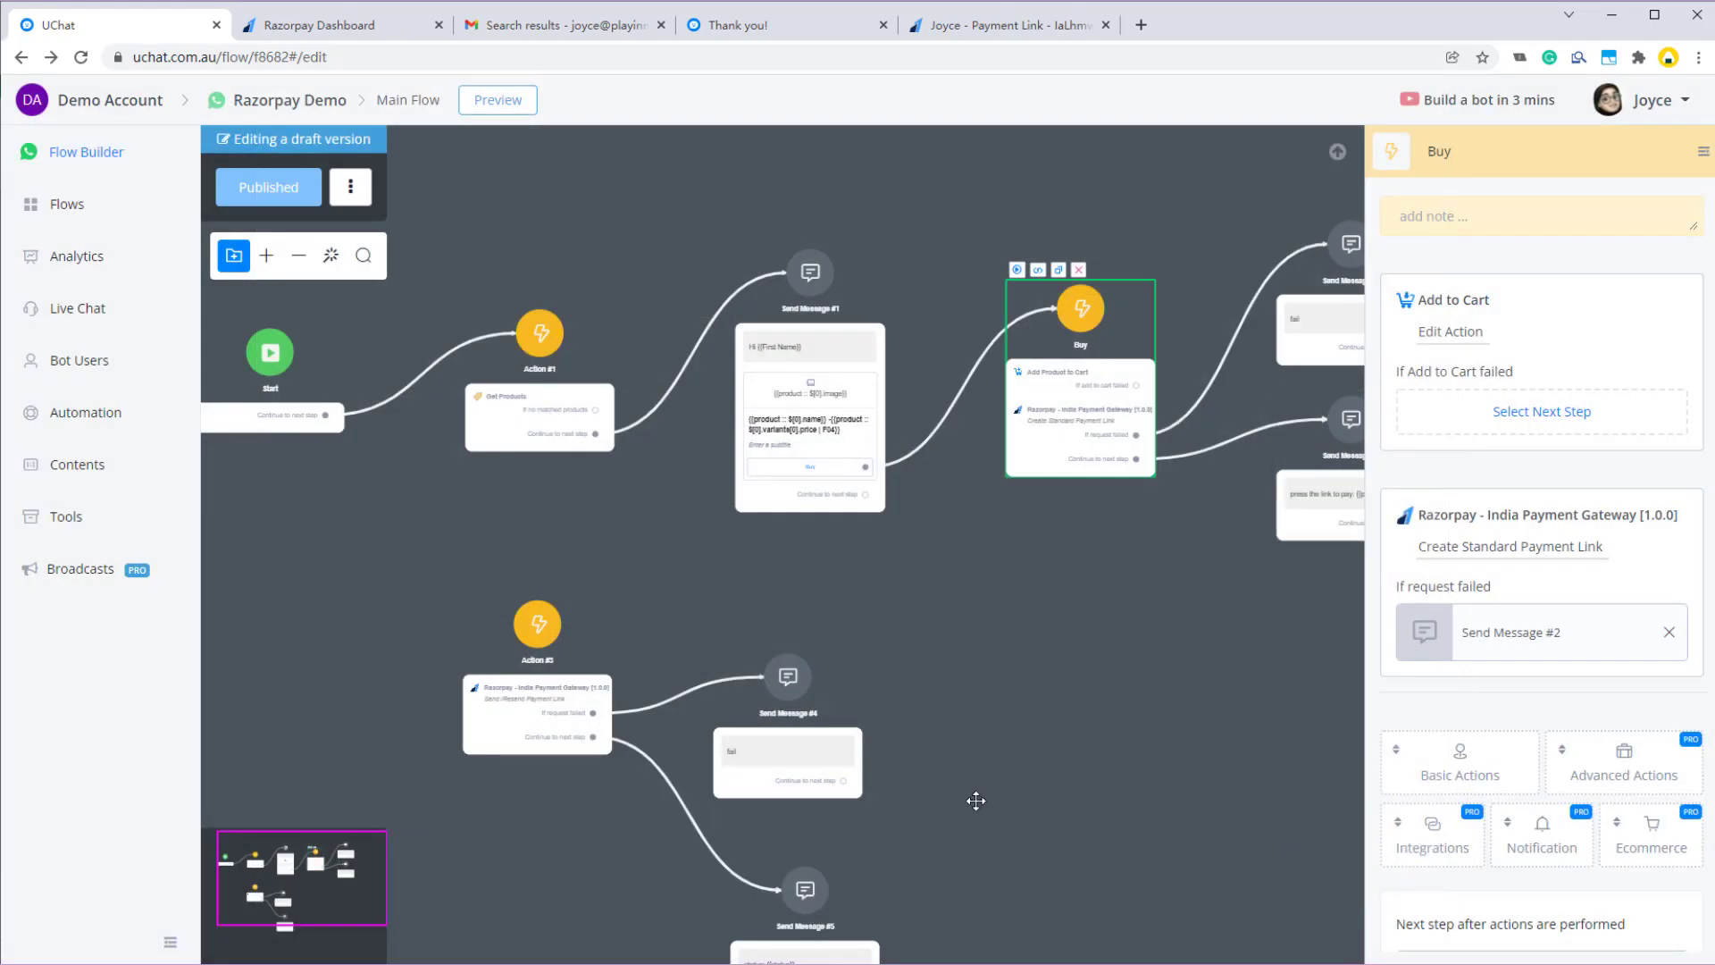
- Replace Action #3's Razorpay action with a new Cancel Payment Link action
{"action": "left_click", "coordinate": [565, 554]}
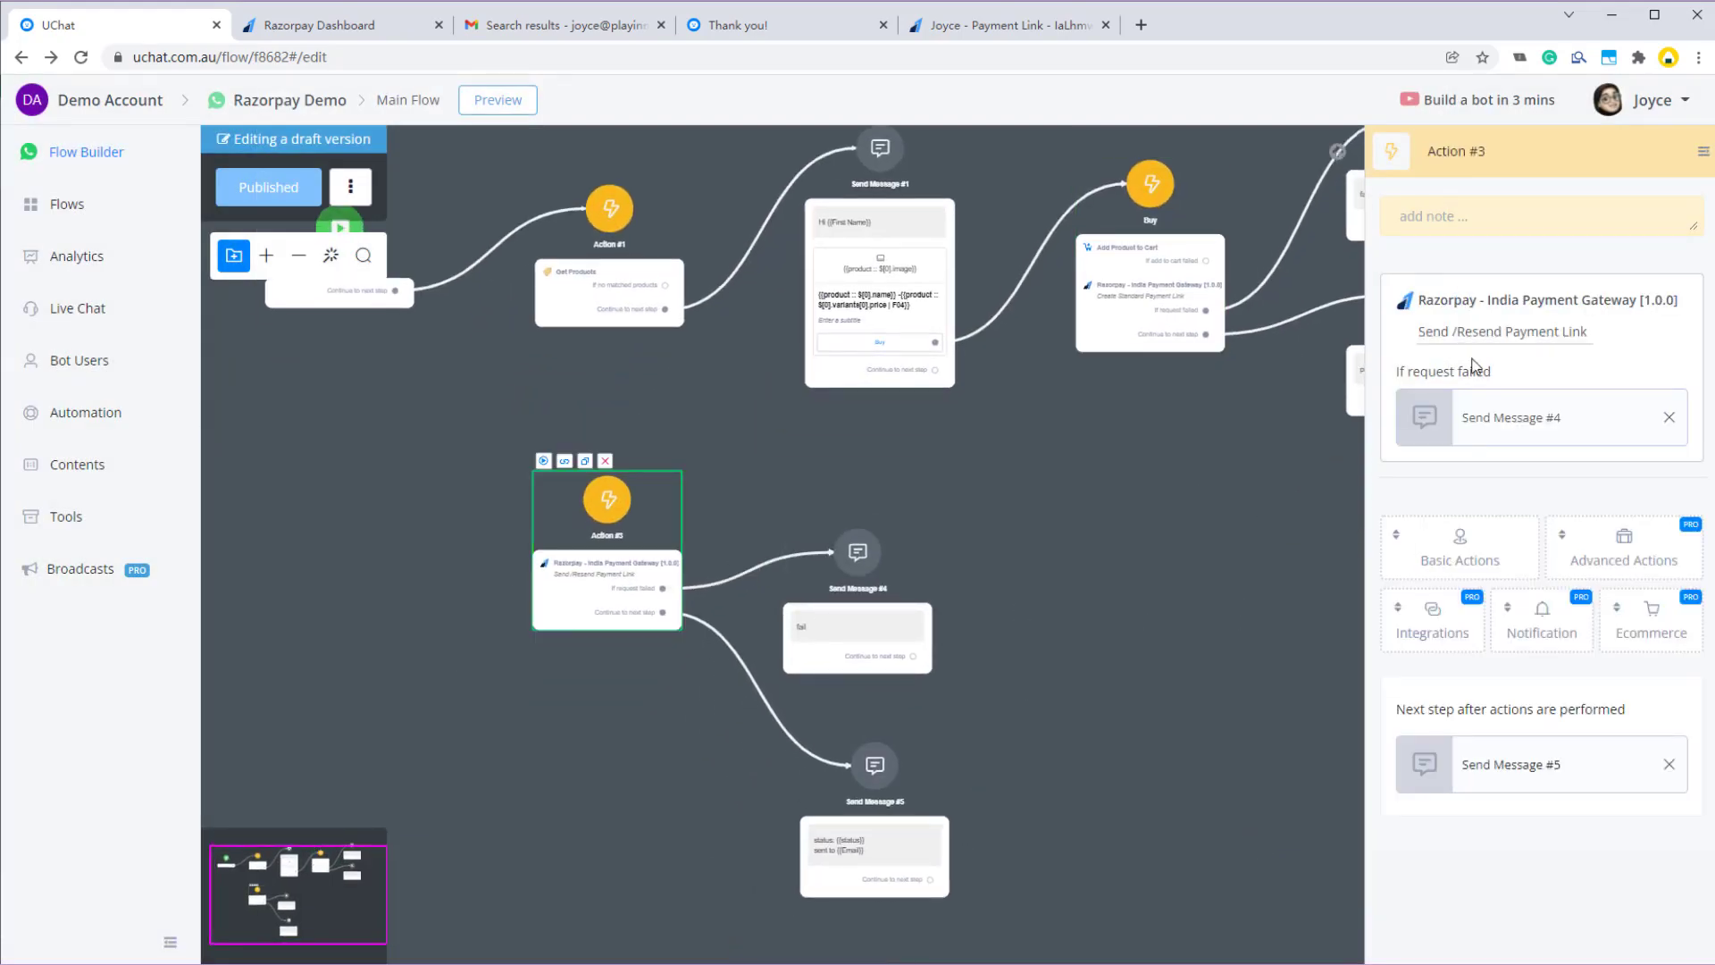
{"action": "key", "text": "Delete"}
{"action": "left_click", "coordinate": [1002, 560]}
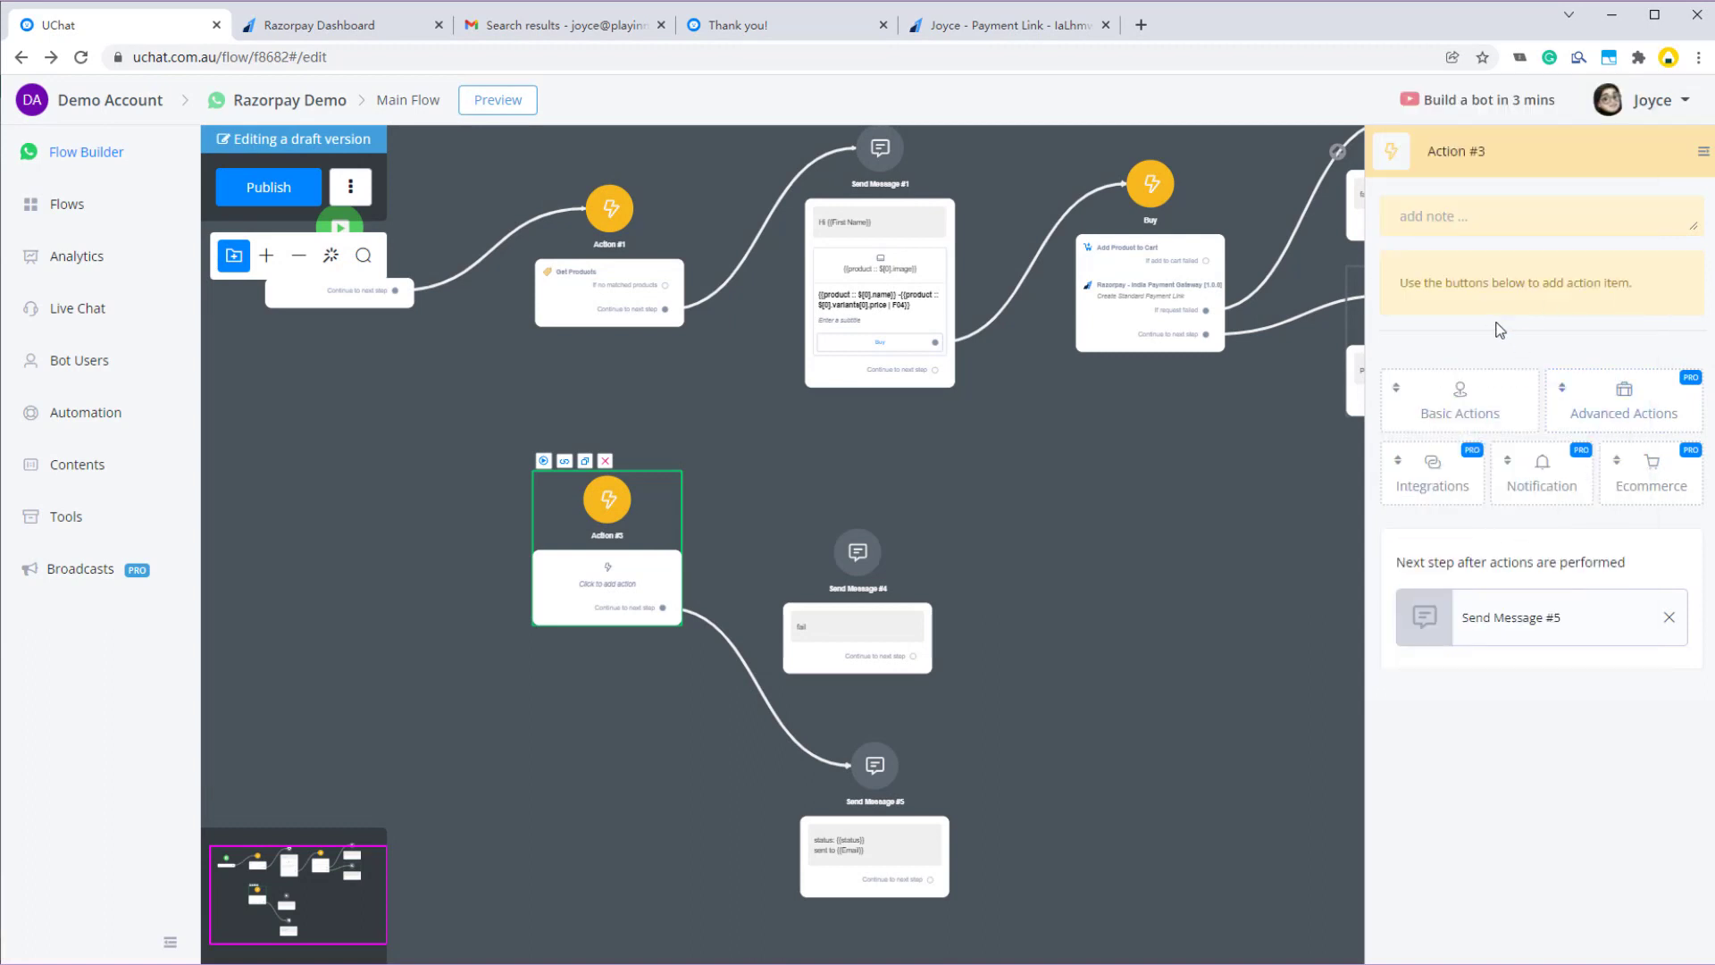
{"action": "mouse_move", "coordinate": [1443, 483]}
{"action": "scroll", "coordinate": [1496, 546], "scroll_direction": "down", "scroll_amount": 2}
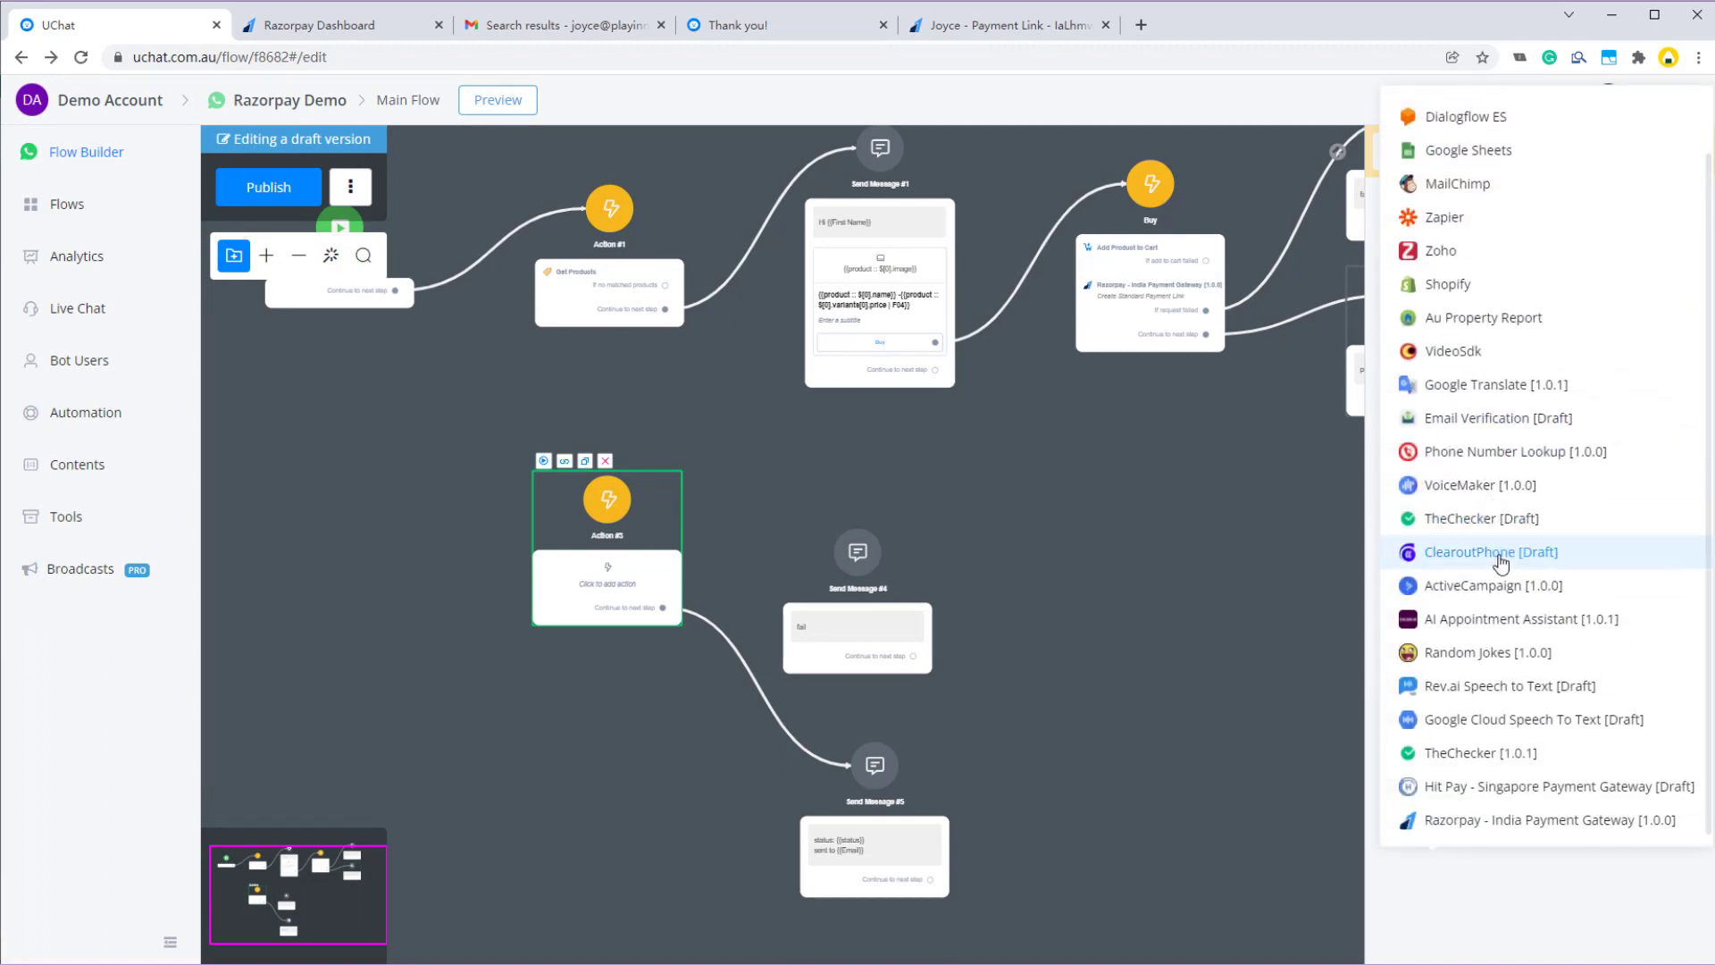
{"action": "left_click", "coordinate": [1483, 820]}
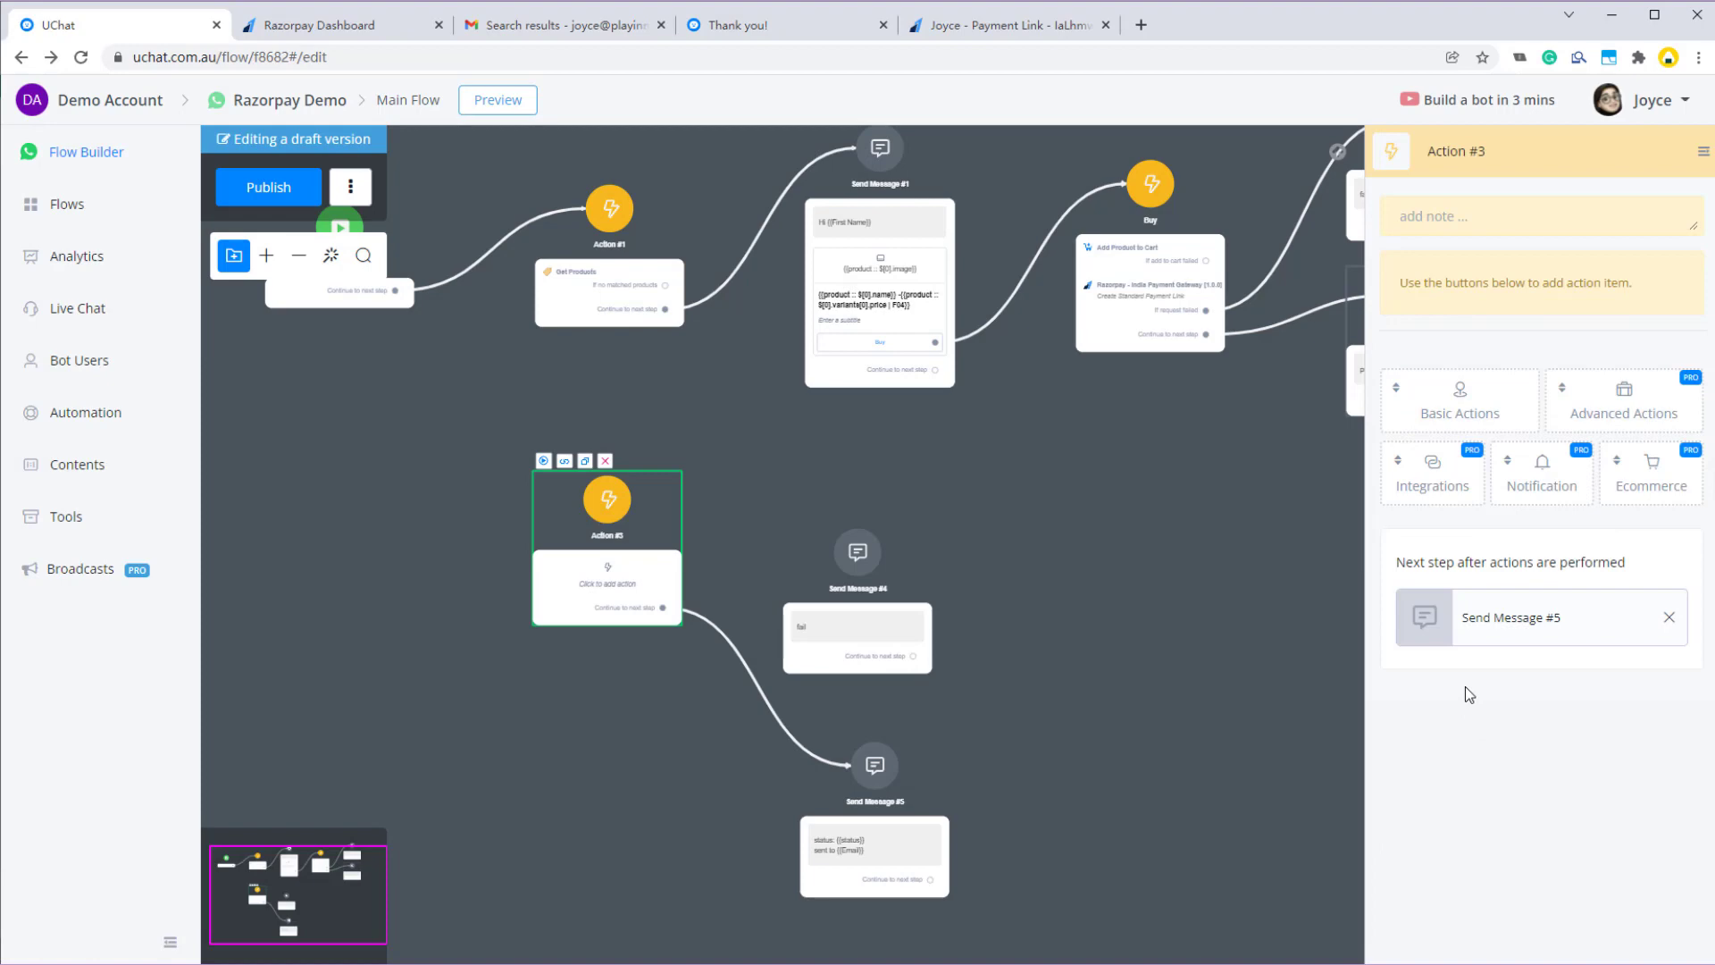
{"action": "mouse_move", "coordinate": [1438, 472]}
{"action": "scroll", "coordinate": [1451, 802], "scroll_direction": "down", "scroll_amount": 2}
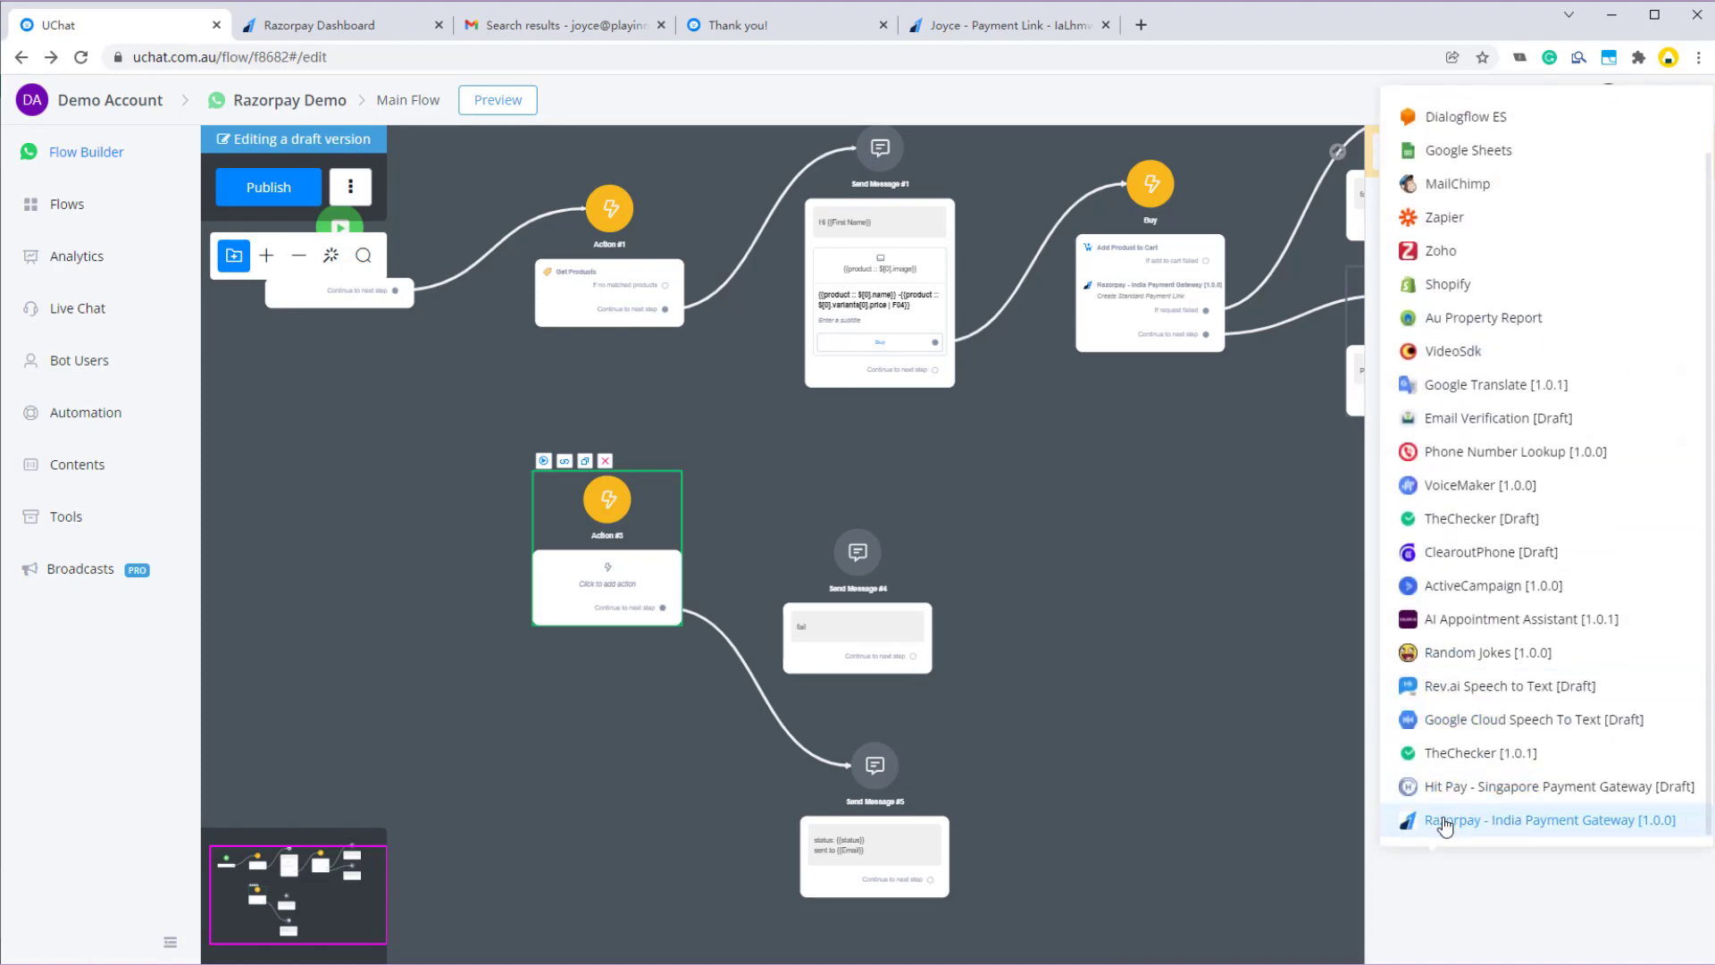
{"action": "left_click", "coordinate": [1447, 819]}
{"action": "left_click", "coordinate": [1451, 334]}
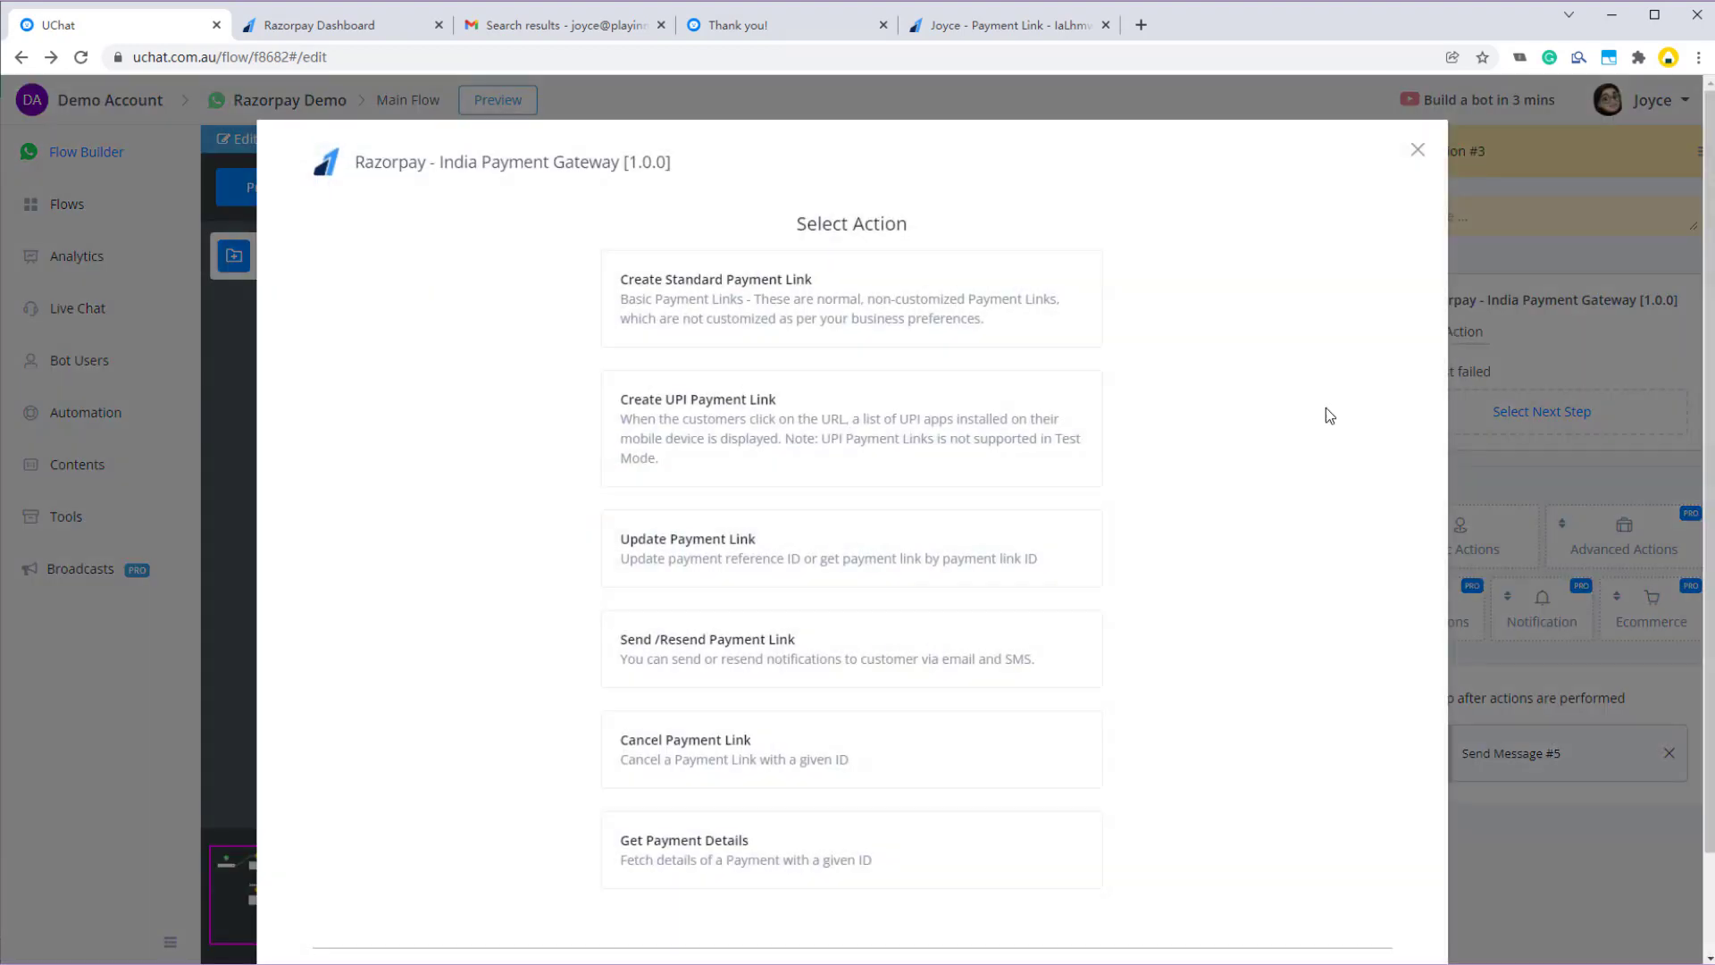
{"action": "scroll", "coordinate": [908, 662], "scroll_direction": "down", "scroll_amount": 1}
{"action": "left_click", "coordinate": [699, 643]}
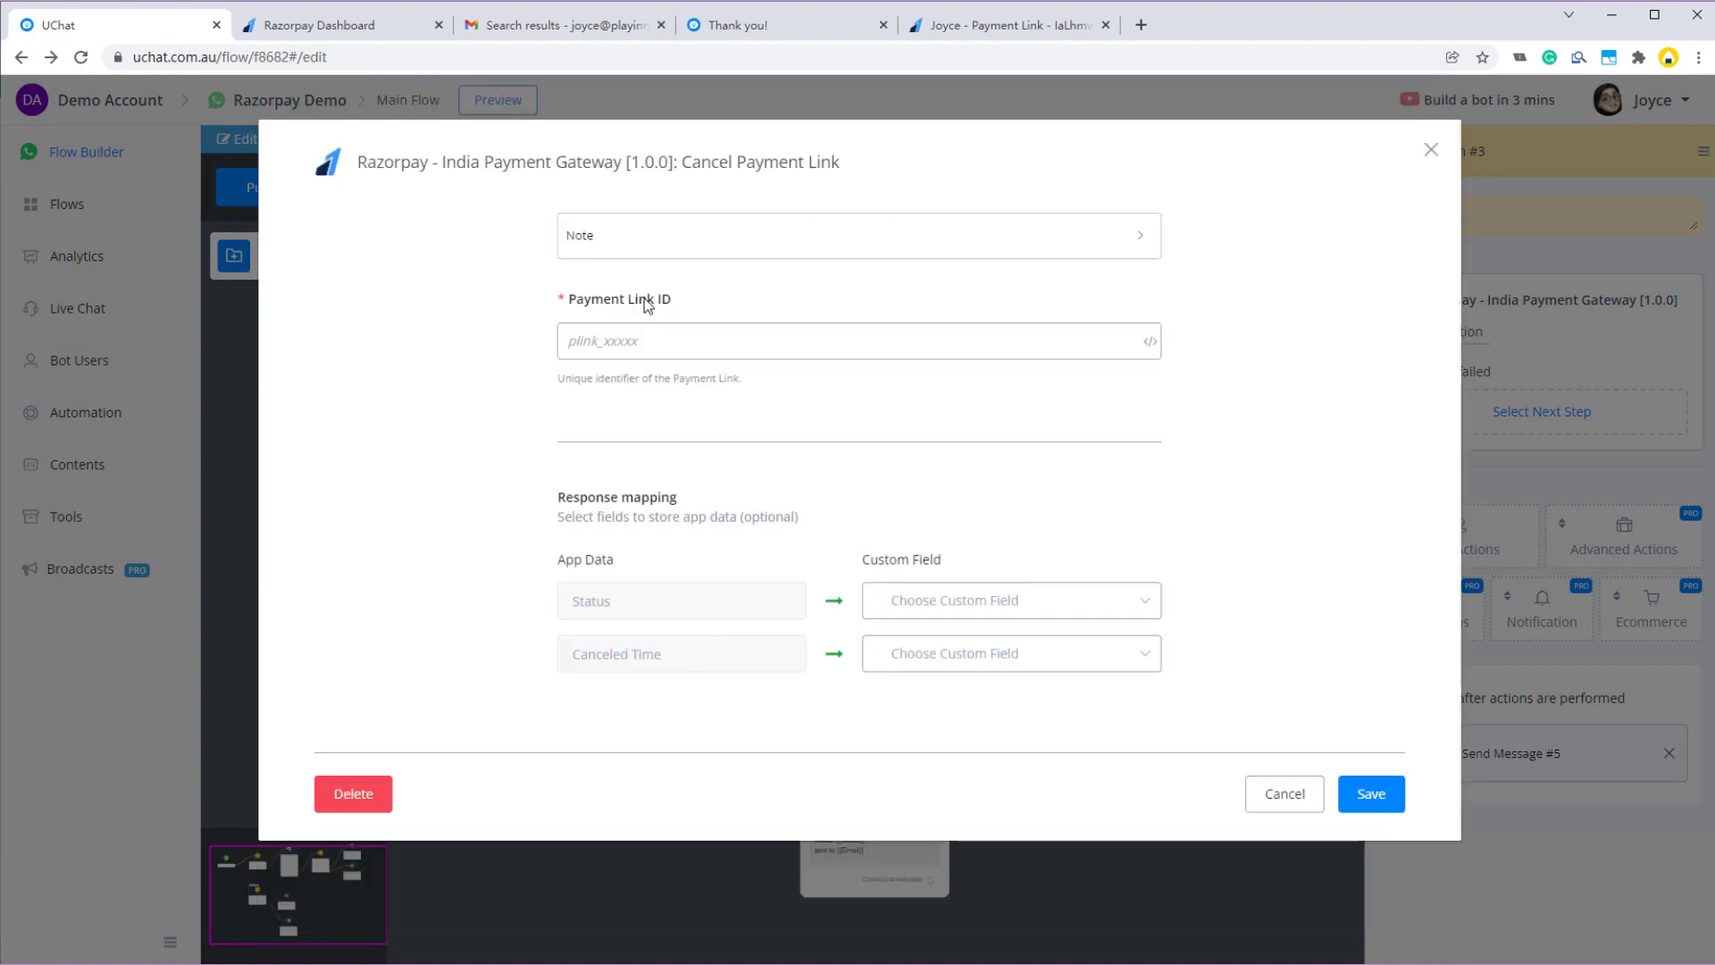
- Set Payment Link ID to {{payment_link_id}}, map Status→status and Canceled Time→update_time, and save
{"action": "left_click", "coordinate": [615, 343]}
{"action": "type", "text": "{{pay"}
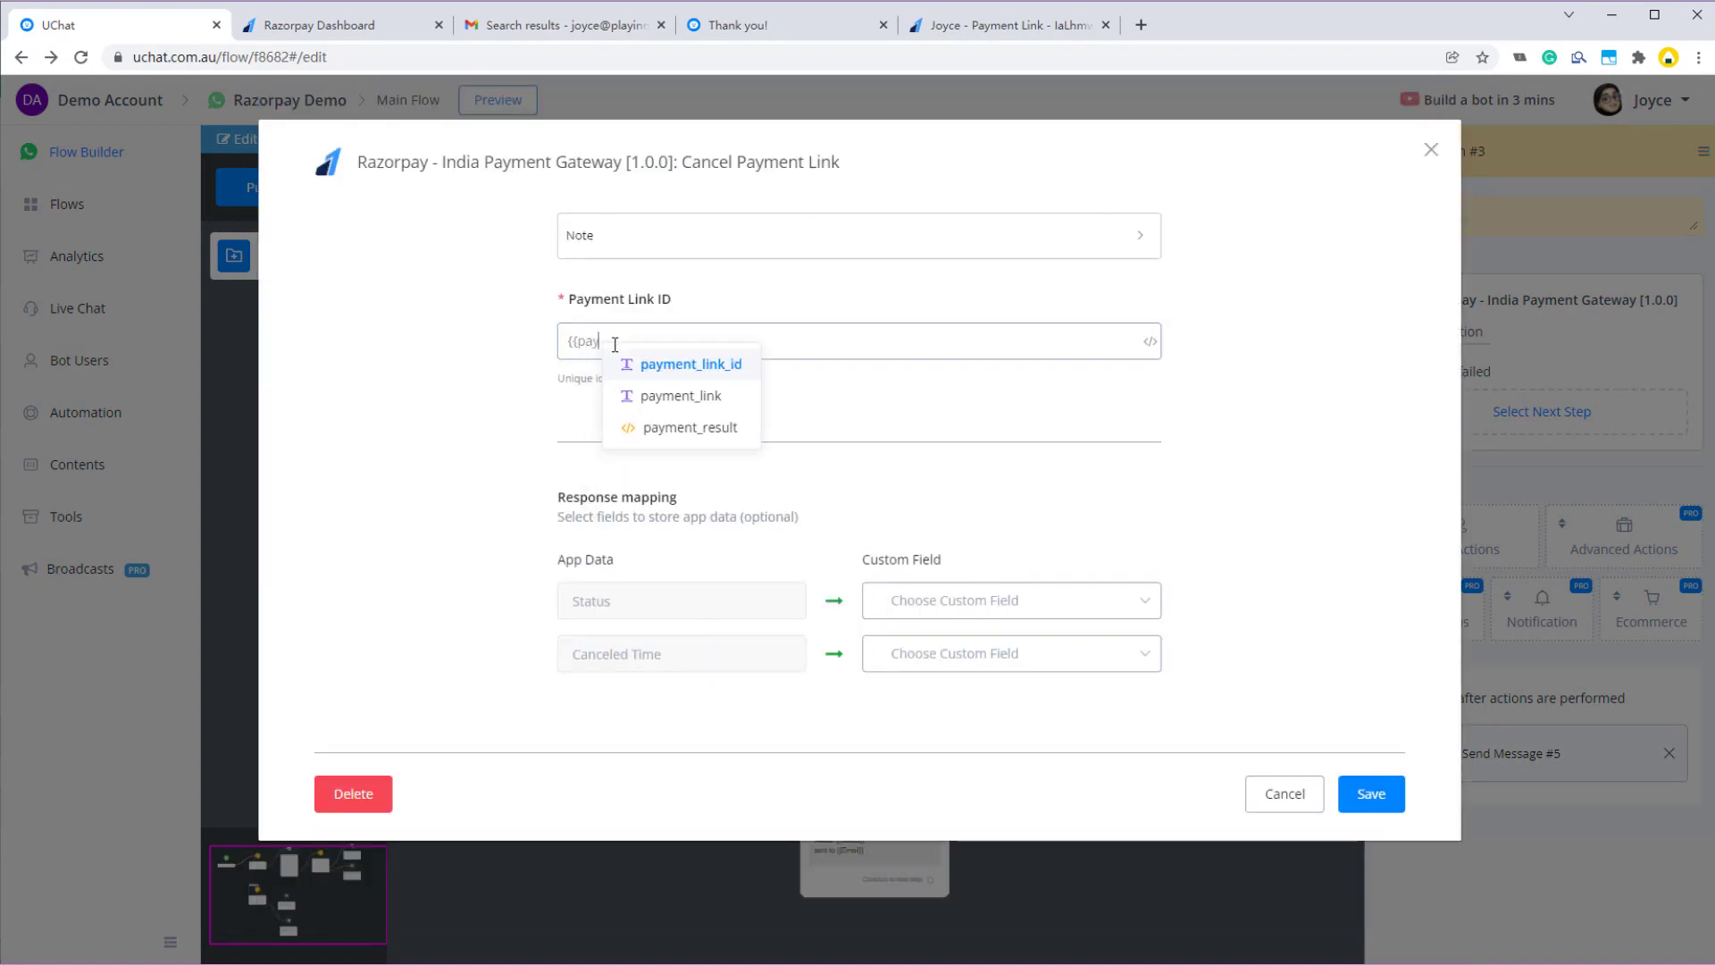
{"action": "key", "text": "Return"}
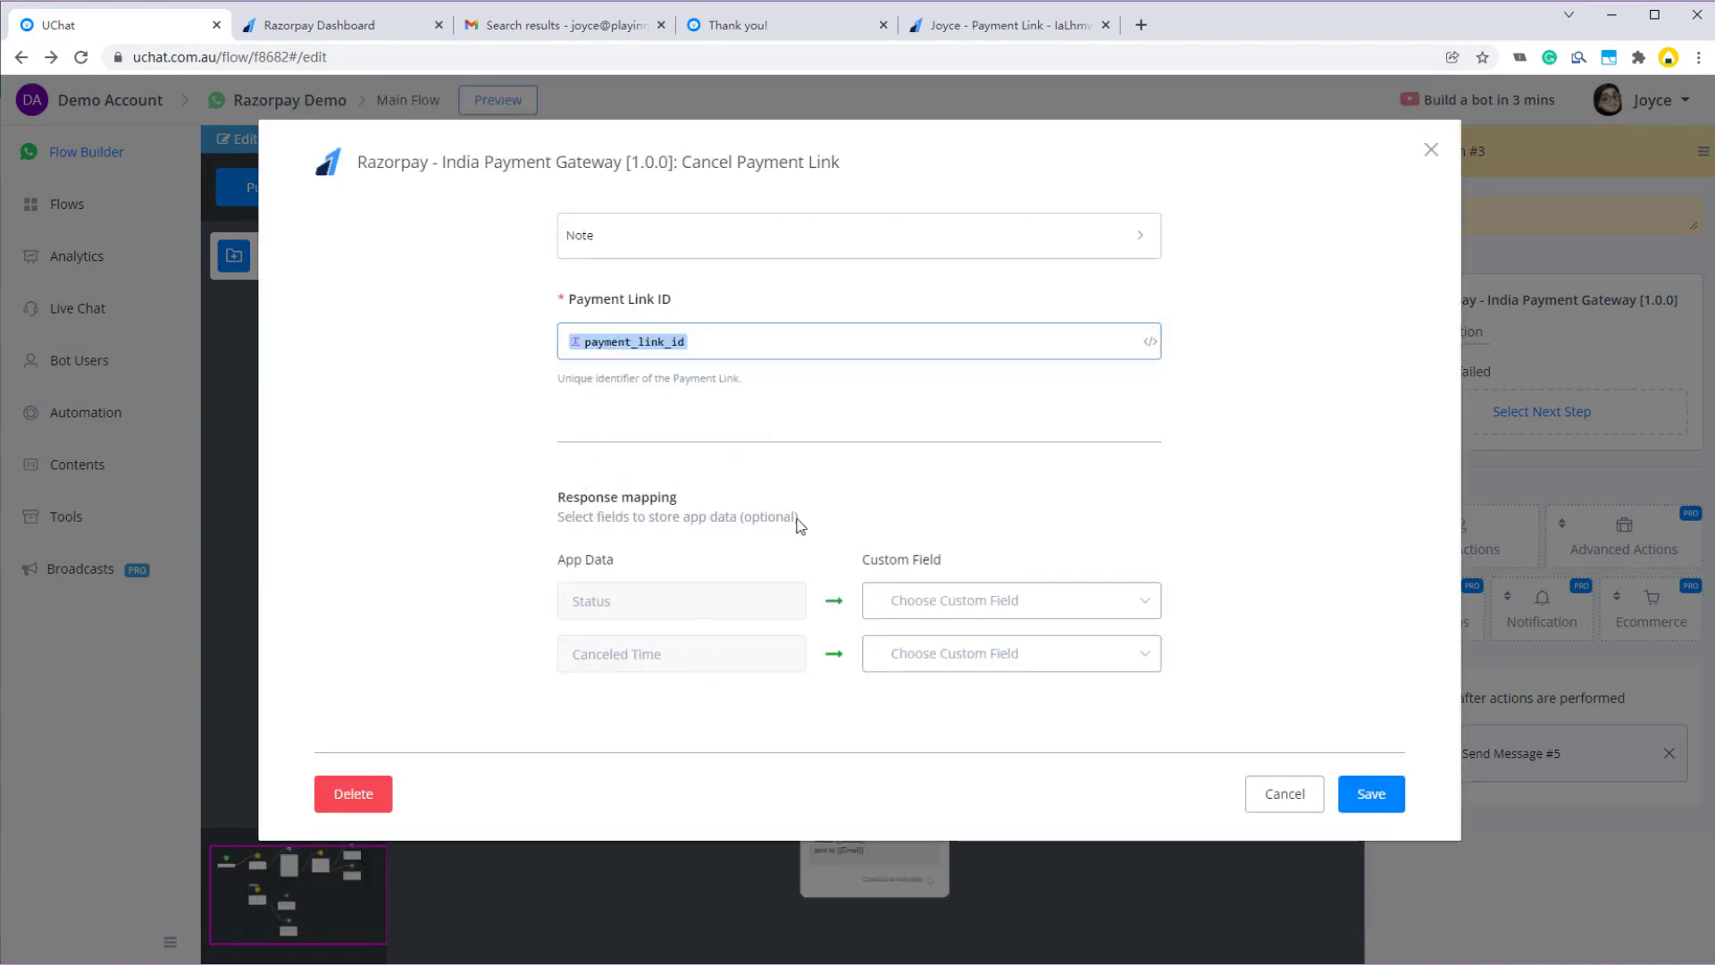
{"action": "left_click", "coordinate": [918, 600]}
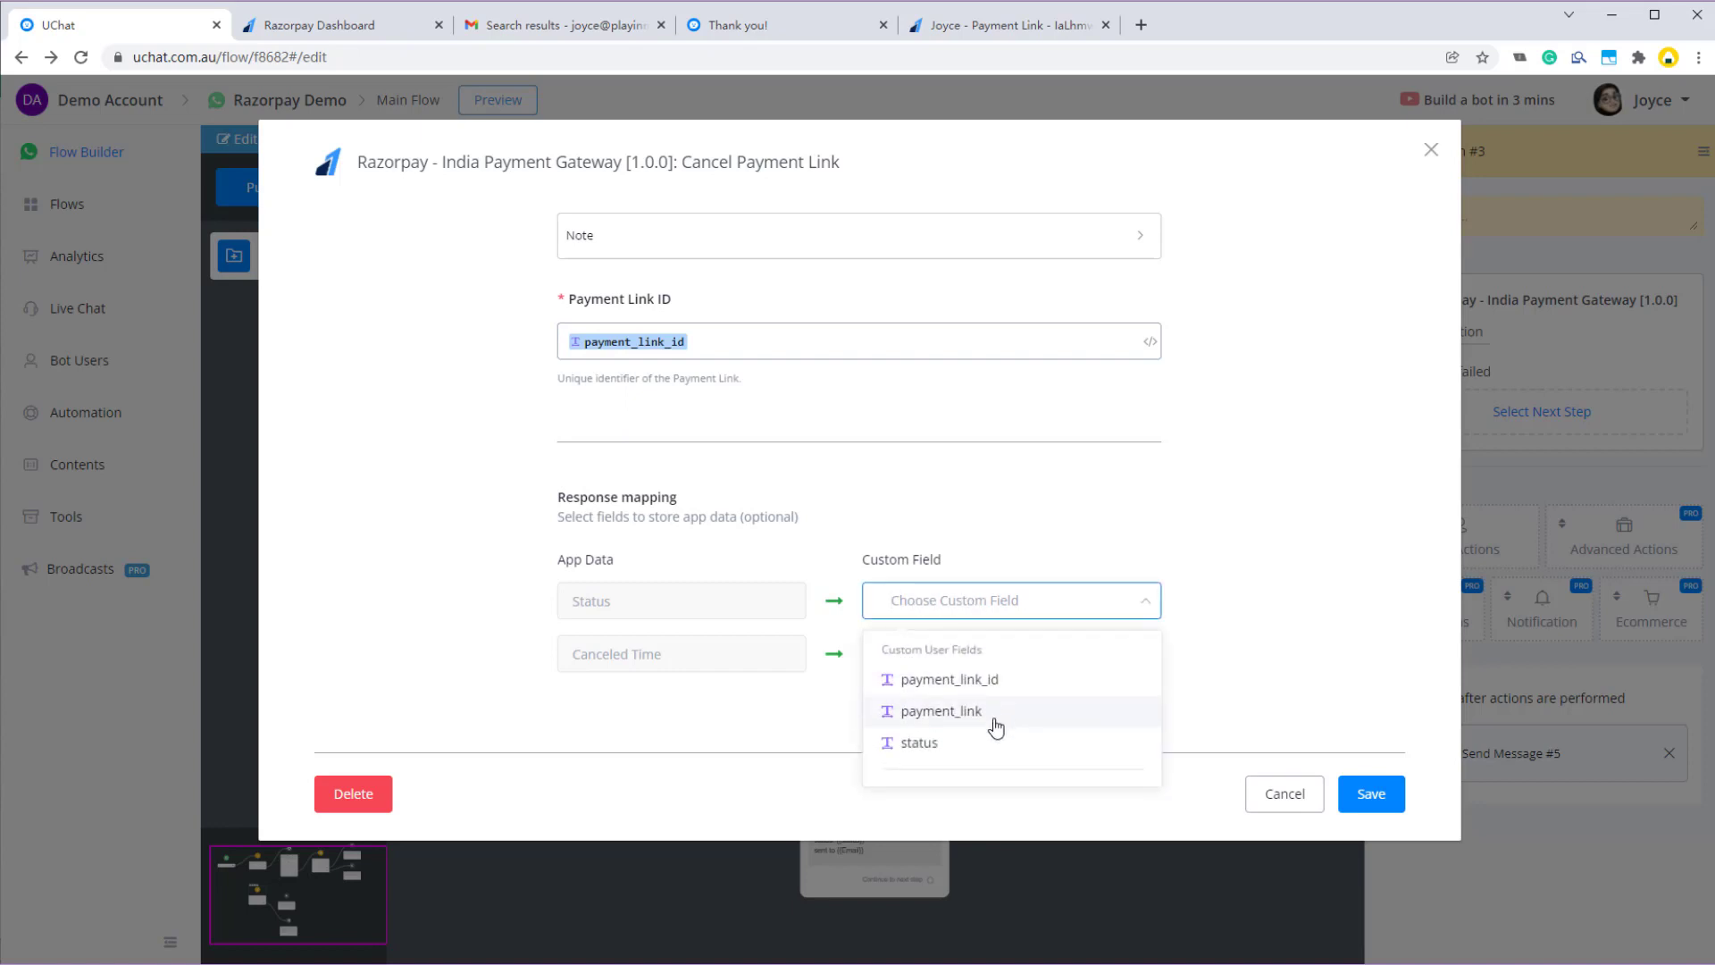
{"action": "left_click", "coordinate": [964, 744]}
{"action": "left_click", "coordinate": [942, 670]}
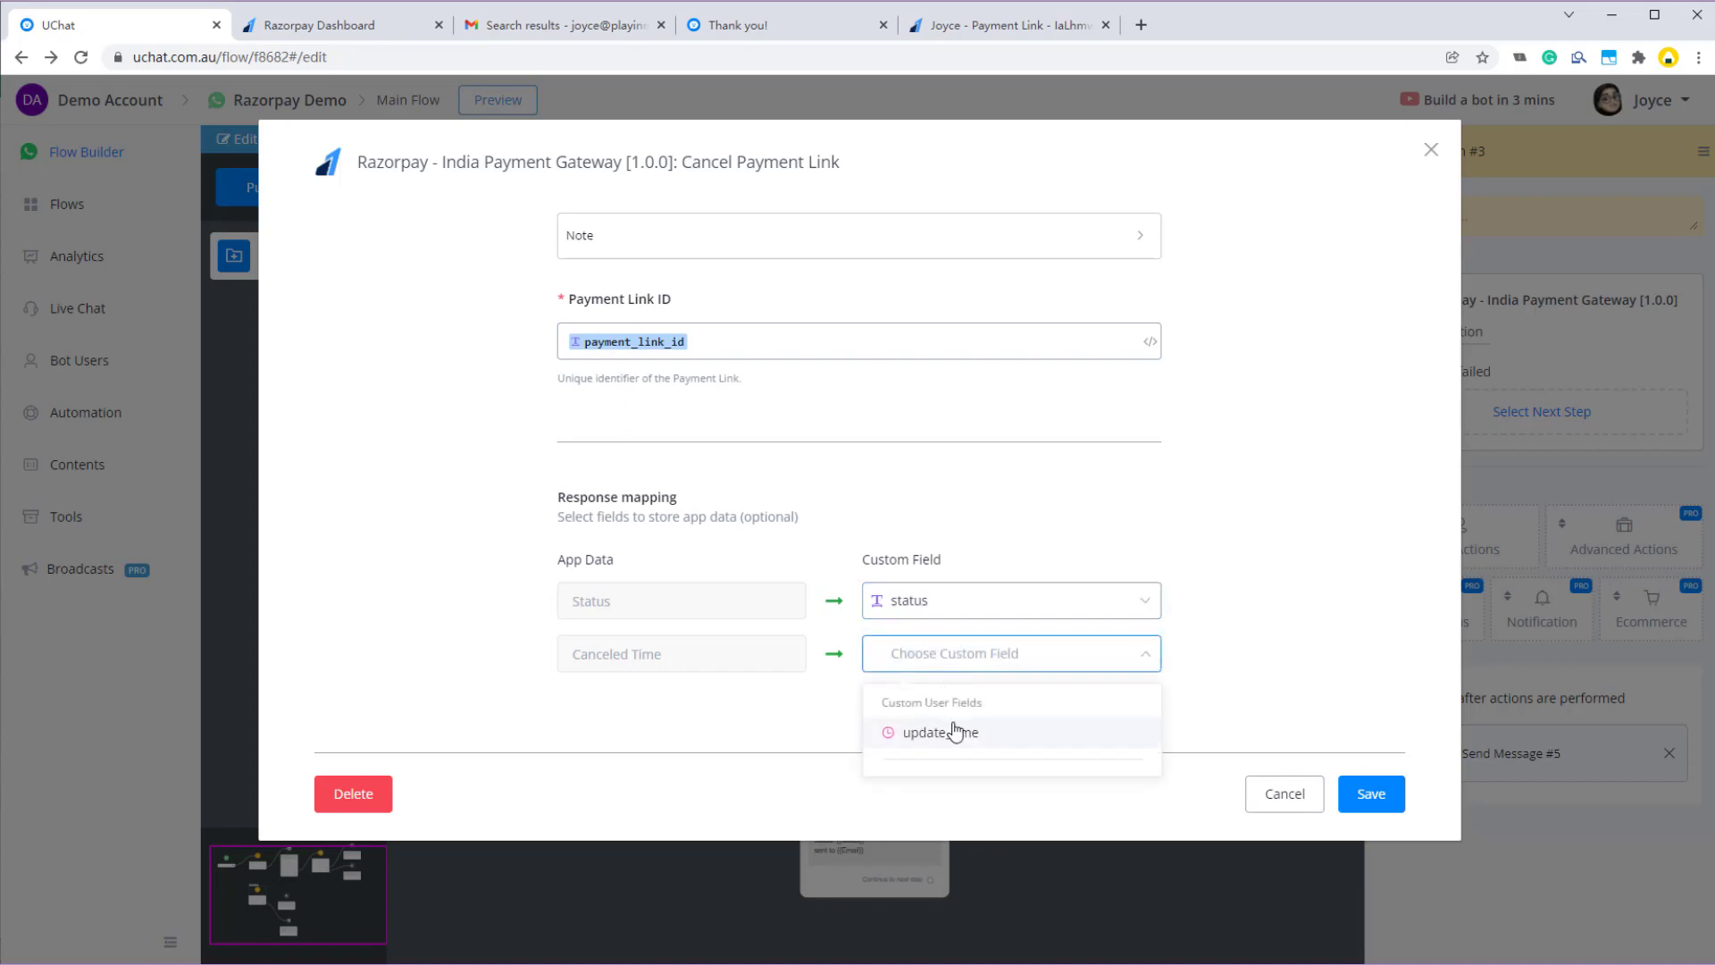
{"action": "left_click", "coordinate": [951, 731]}
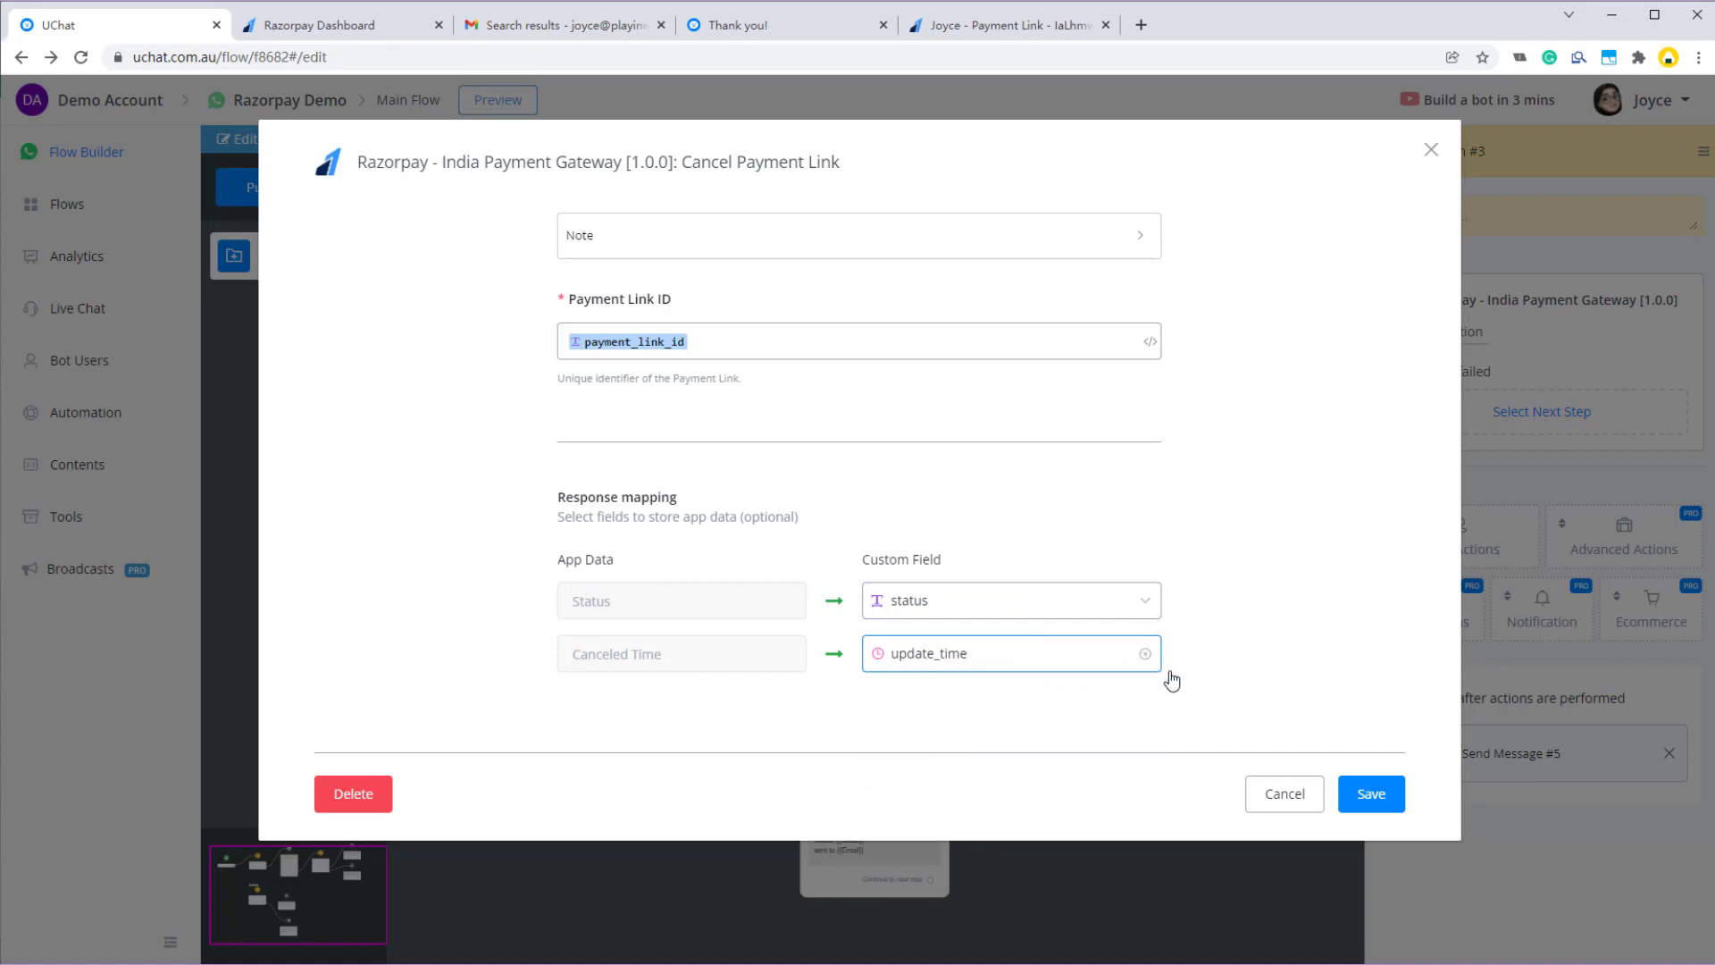
{"action": "left_click", "coordinate": [1370, 794]}
{"action": "left_click", "coordinate": [875, 796]}
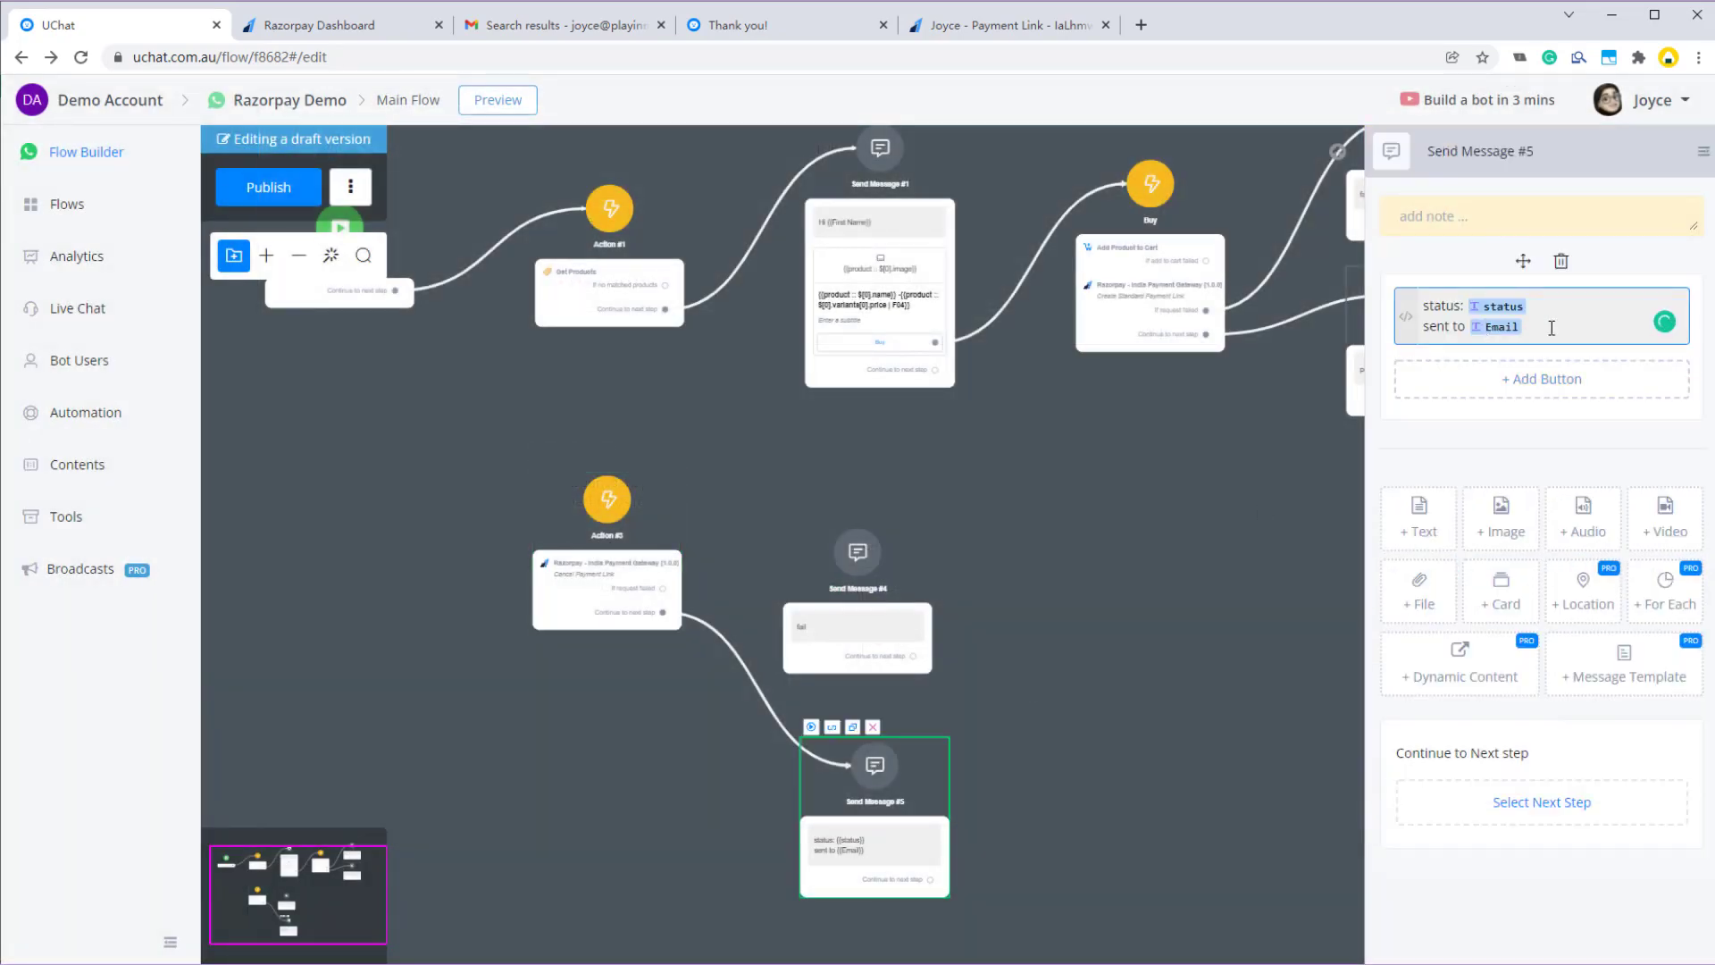
- Replace the Email variable in Send Message #5 with {{update_time}} and publish
{"action": "key", "text": "BackSpace"}
{"action": "type", "text": "{up"}
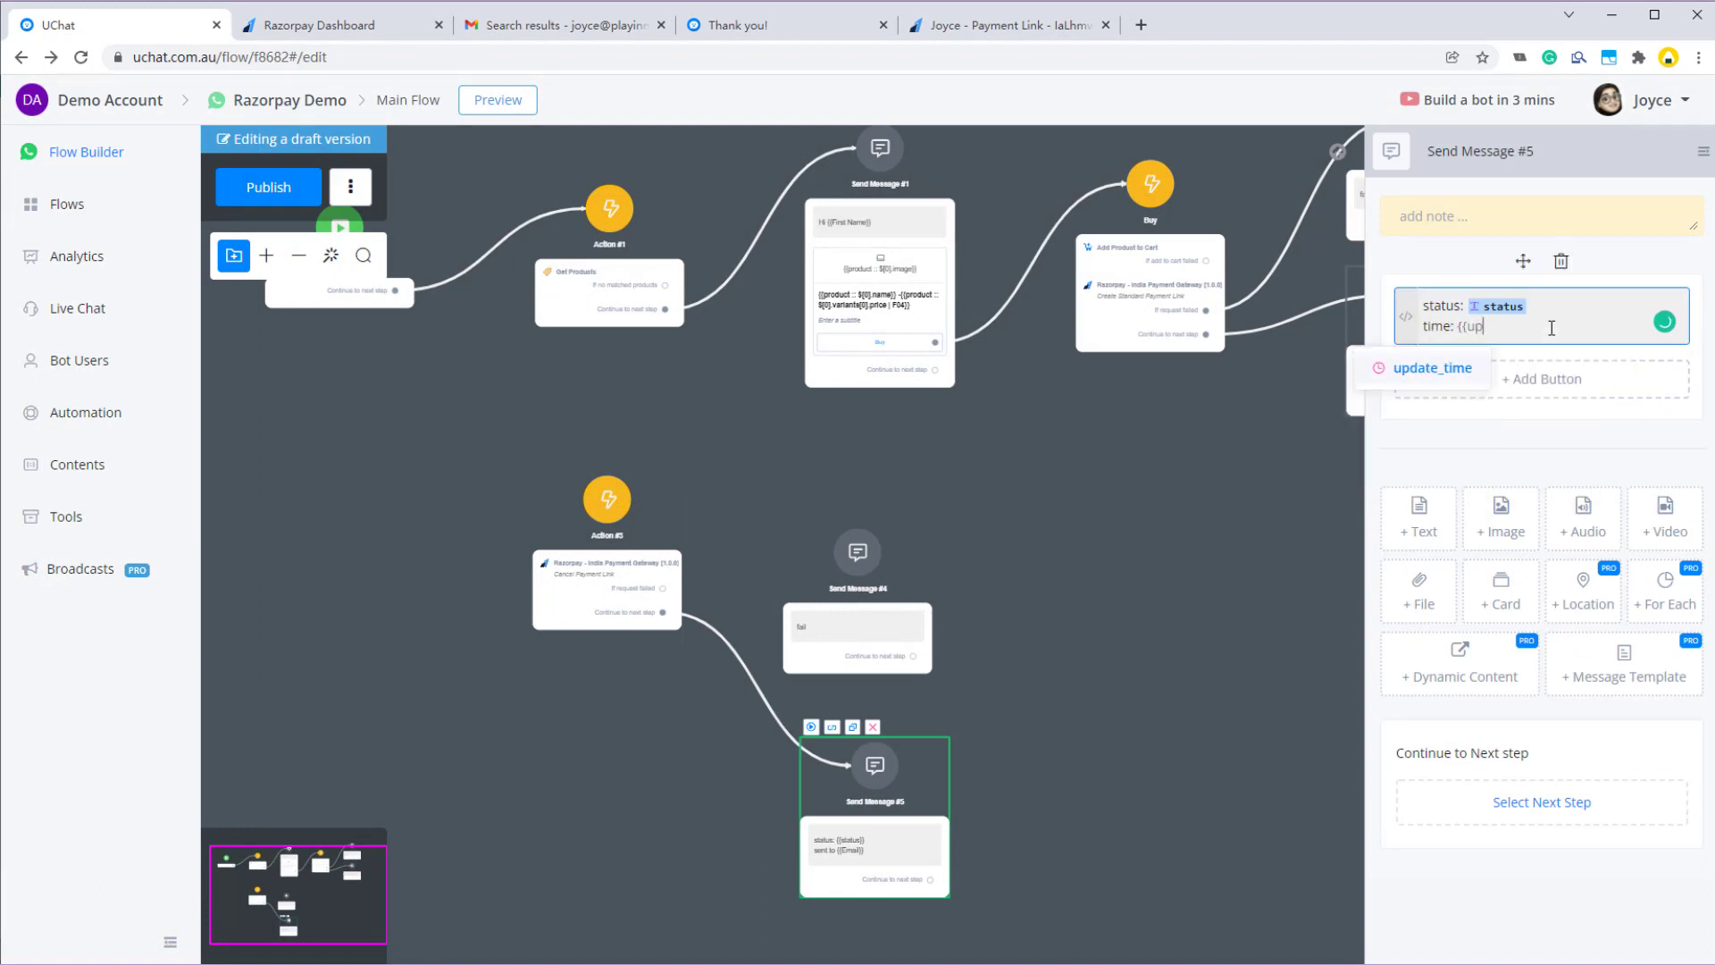
{"action": "key", "text": "Return"}
{"action": "left_click", "coordinate": [228, 176]}
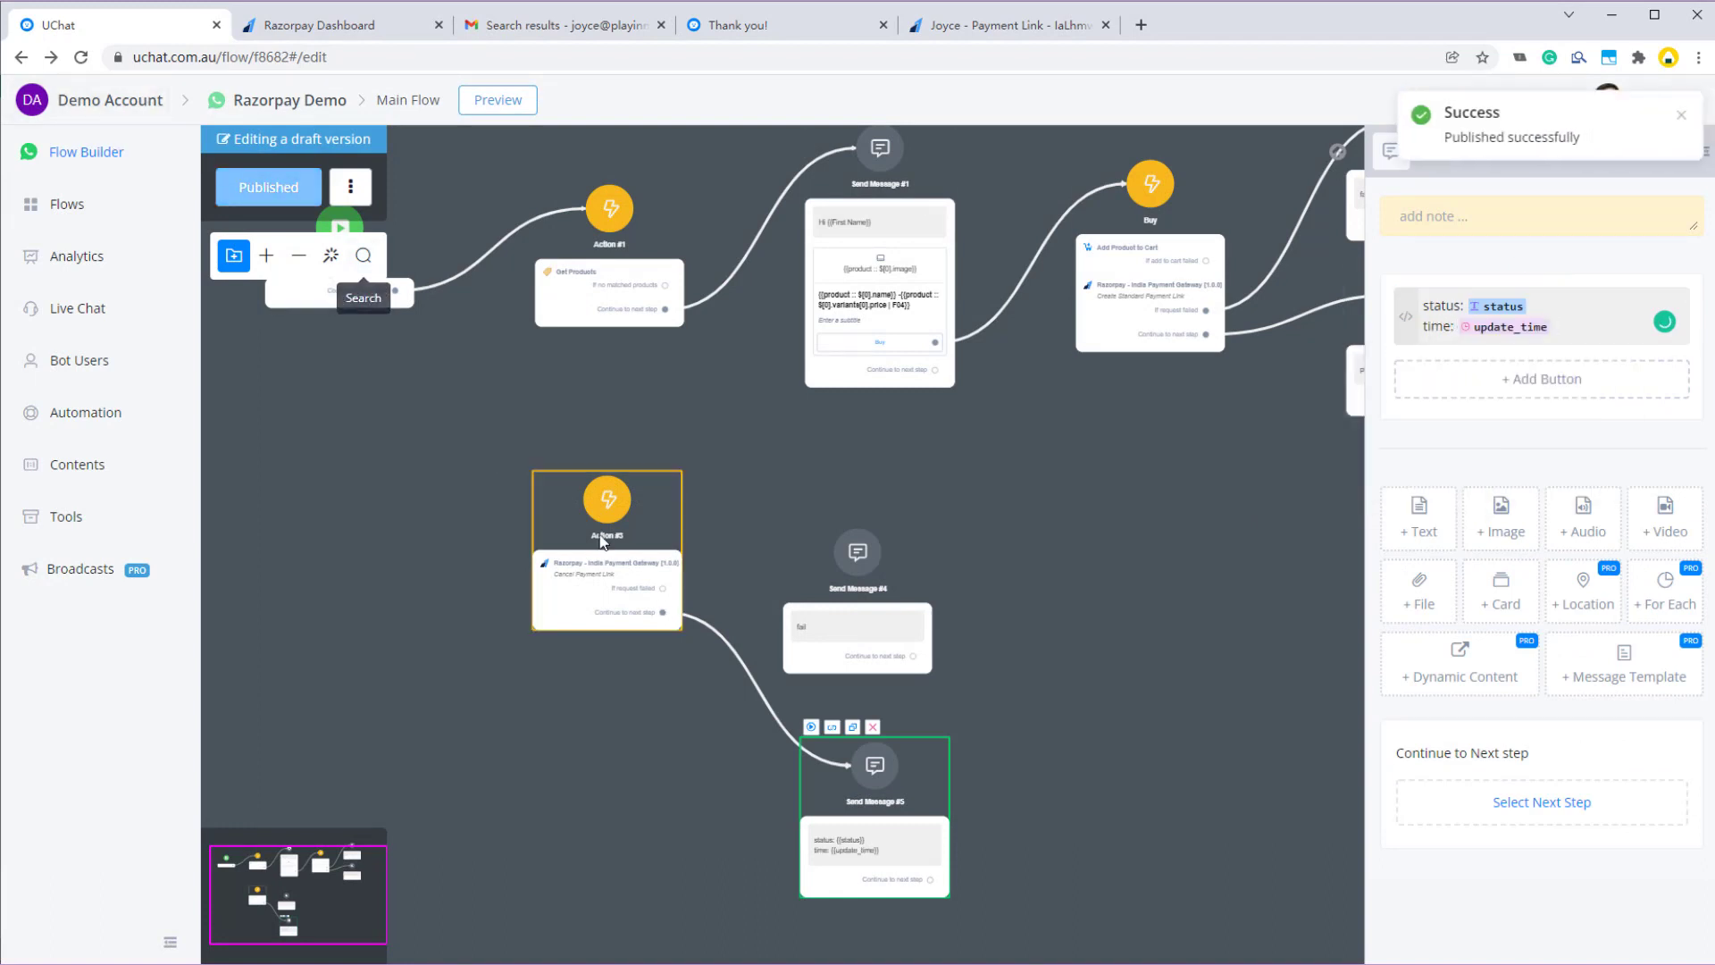
- Preview Action #3 to WhatsApp and confirm the reply shows status cancelled with its cancel time
{"action": "left_click", "coordinate": [554, 487]}
{"action": "left_click", "coordinate": [543, 460]}
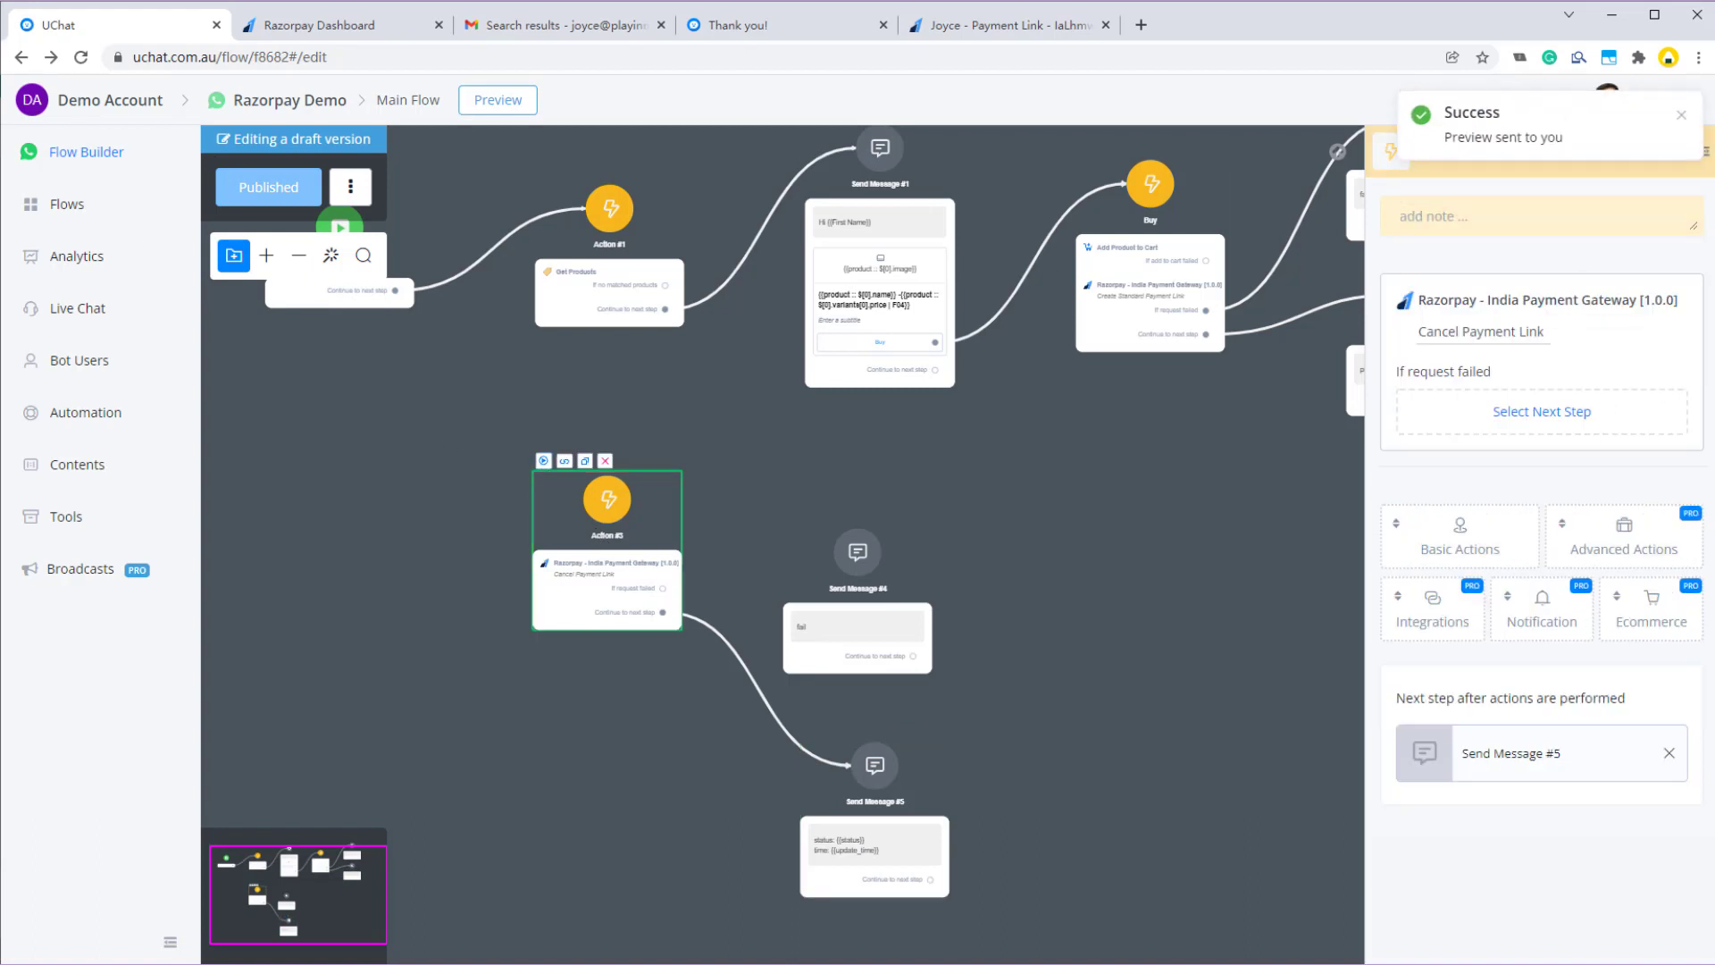
{"action": "key", "text": "alt+Tab"}
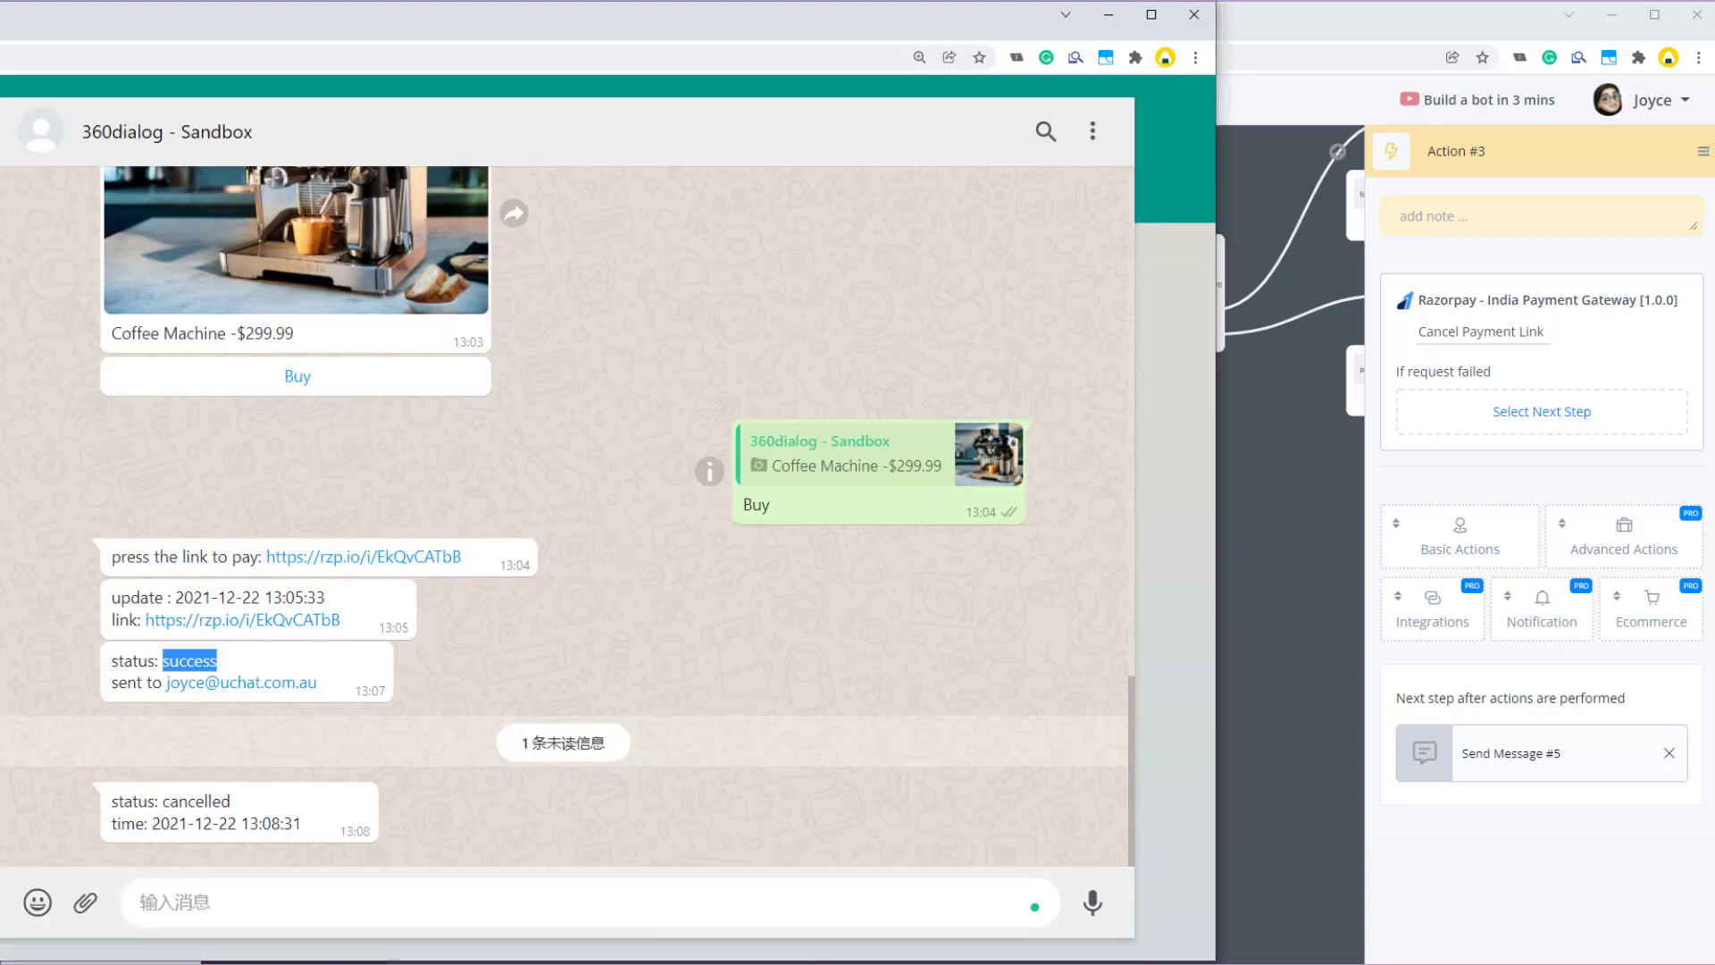
{"action": "double_click", "coordinate": [204, 802]}
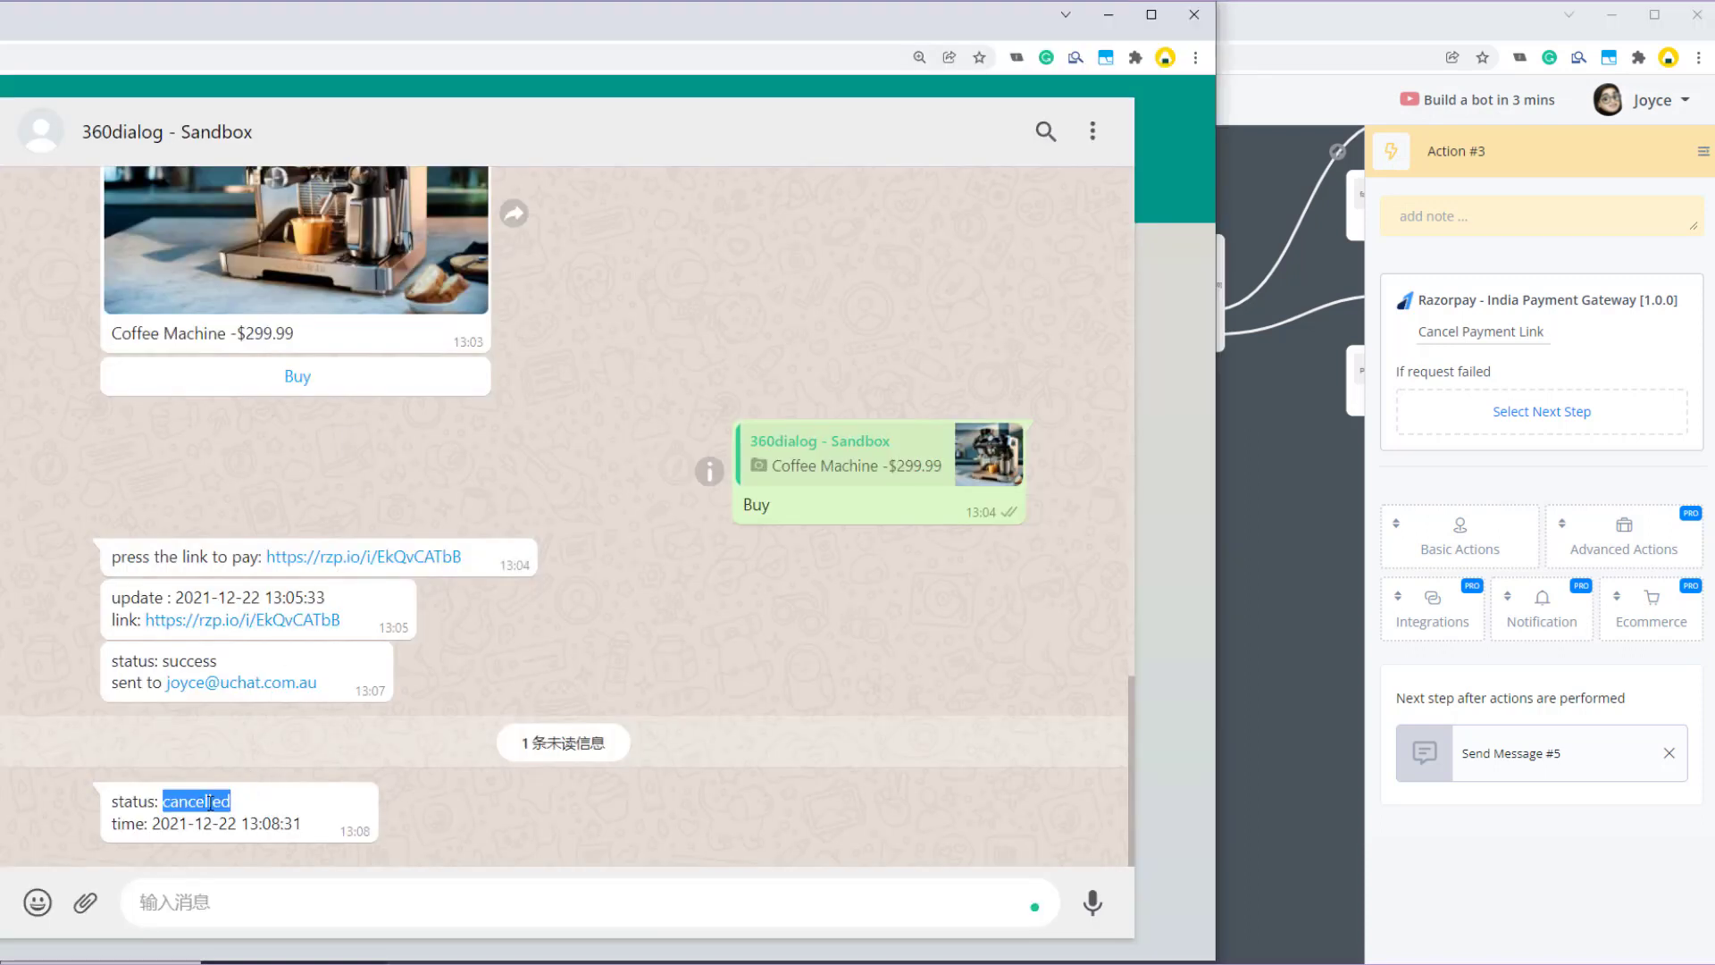
{"action": "left_click", "coordinate": [210, 802]}
{"action": "left_click_drag", "start_coordinate": [158, 824], "coordinate": [302, 829]}
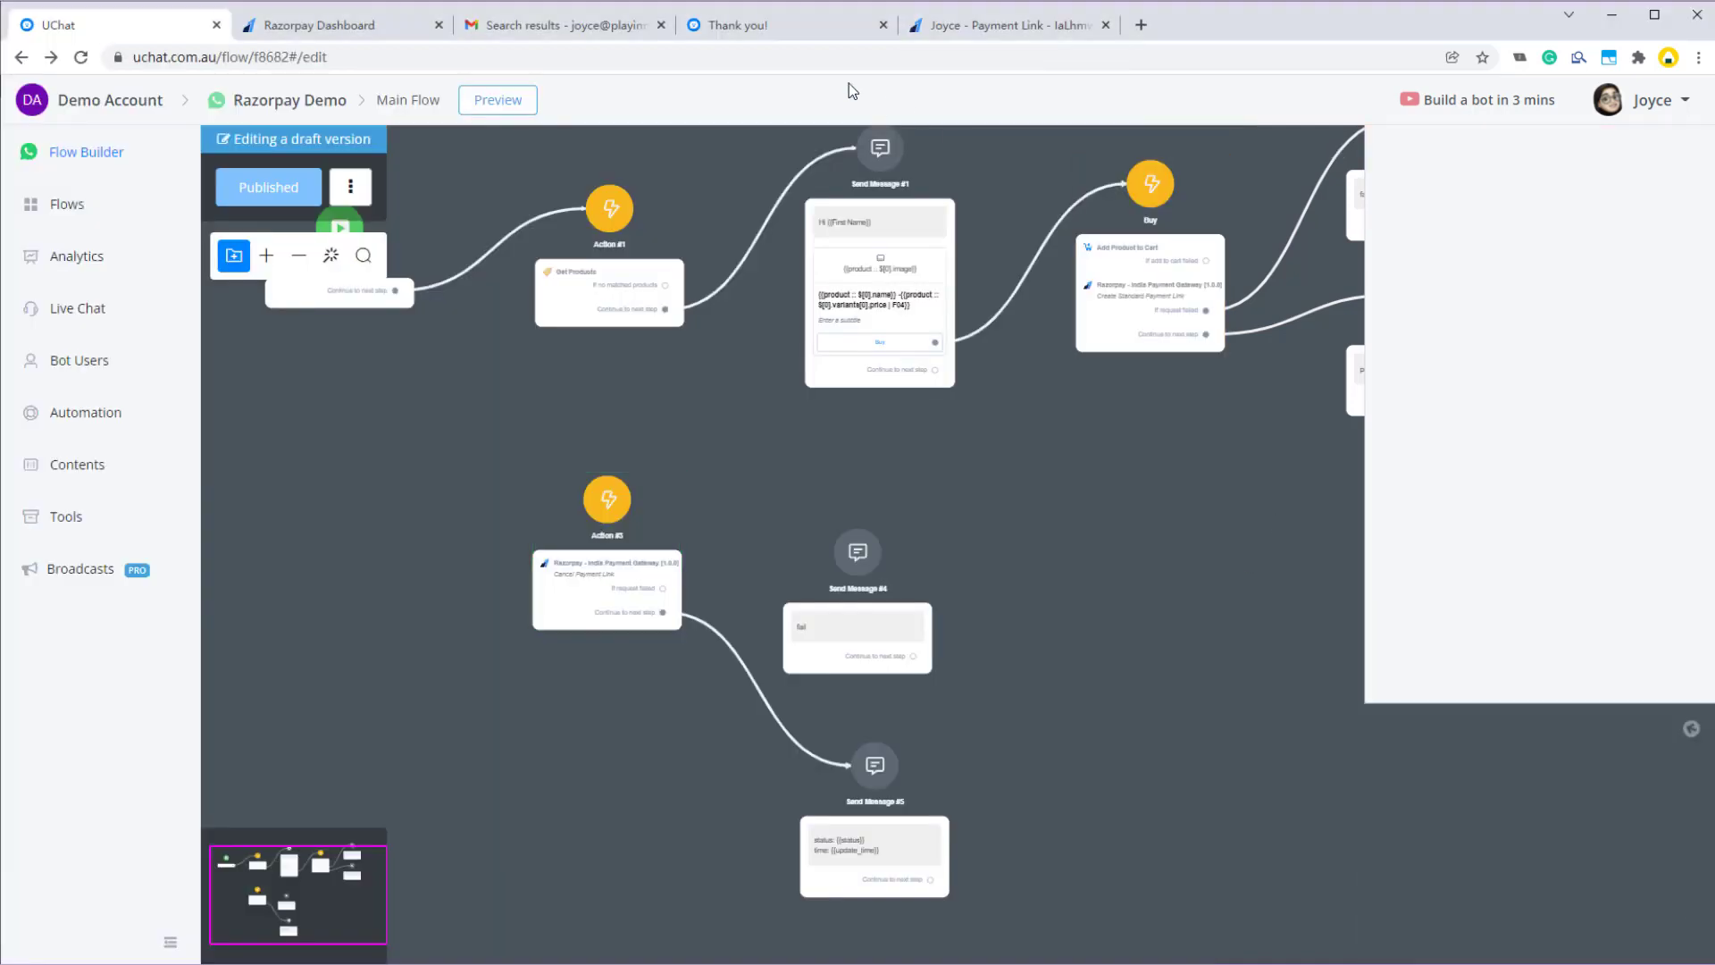
{"action": "left_click", "coordinate": [1289, 518]}
- Reload the Razorpay payment link page and confirm the link was cancelled
{"action": "left_click", "coordinate": [954, 21]}
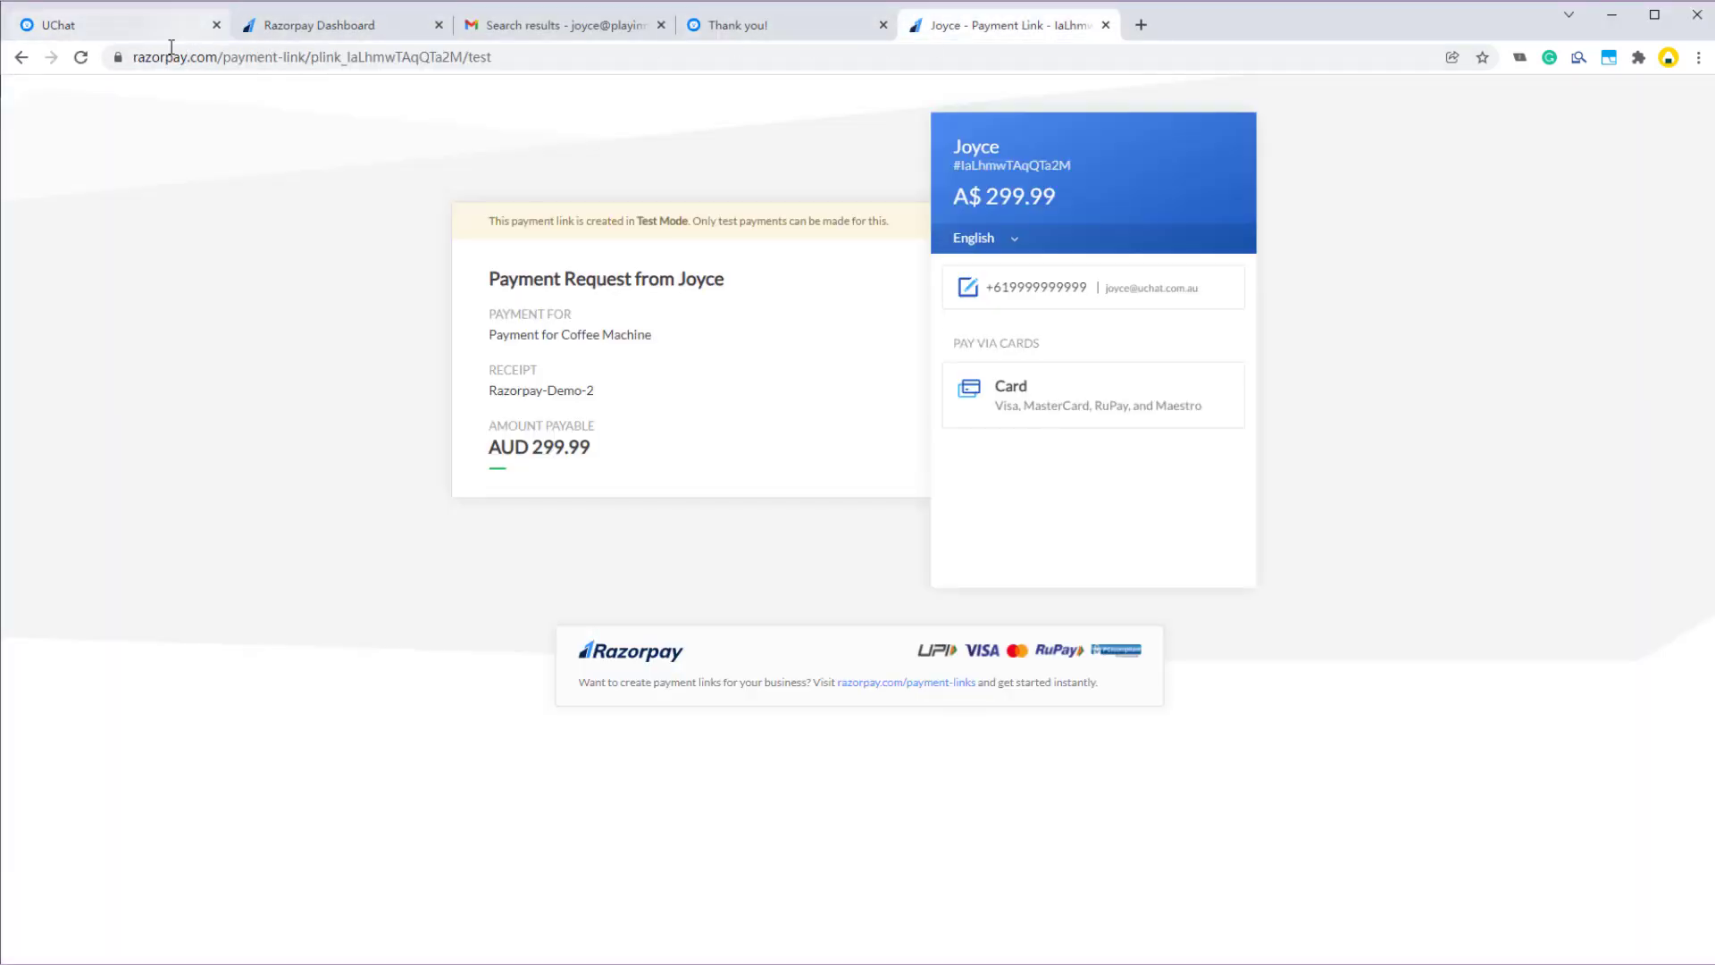
{"action": "left_click", "coordinate": [80, 56]}
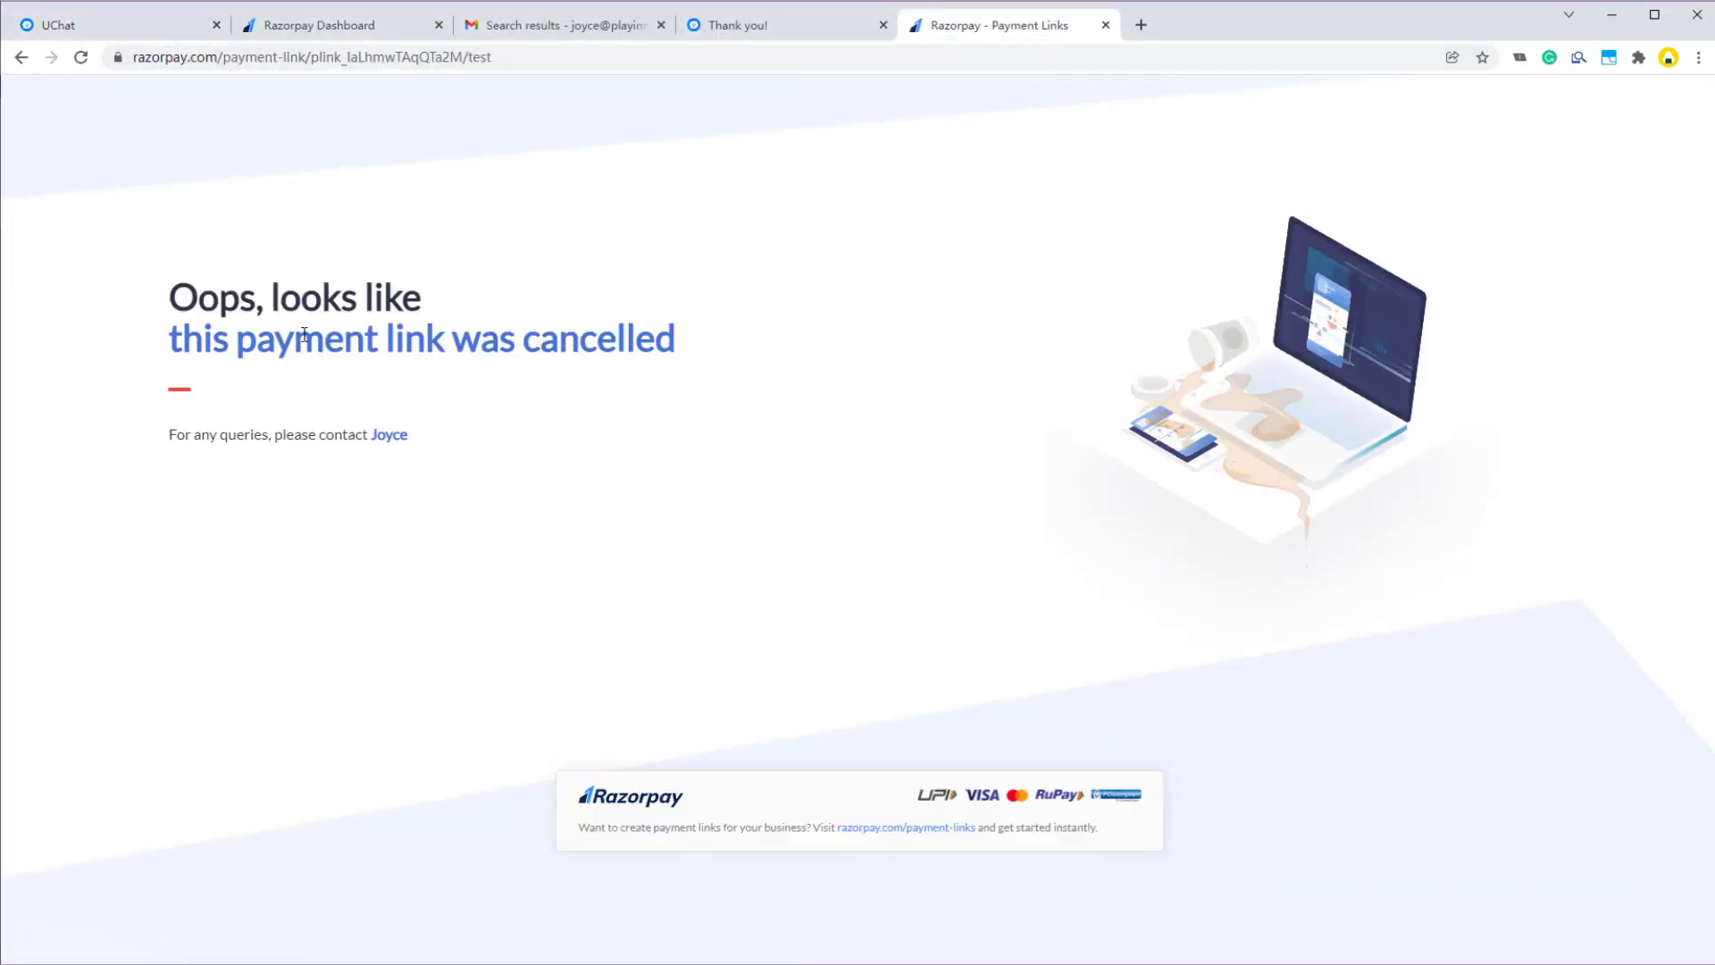
{"action": "double_click", "coordinate": [324, 343]}
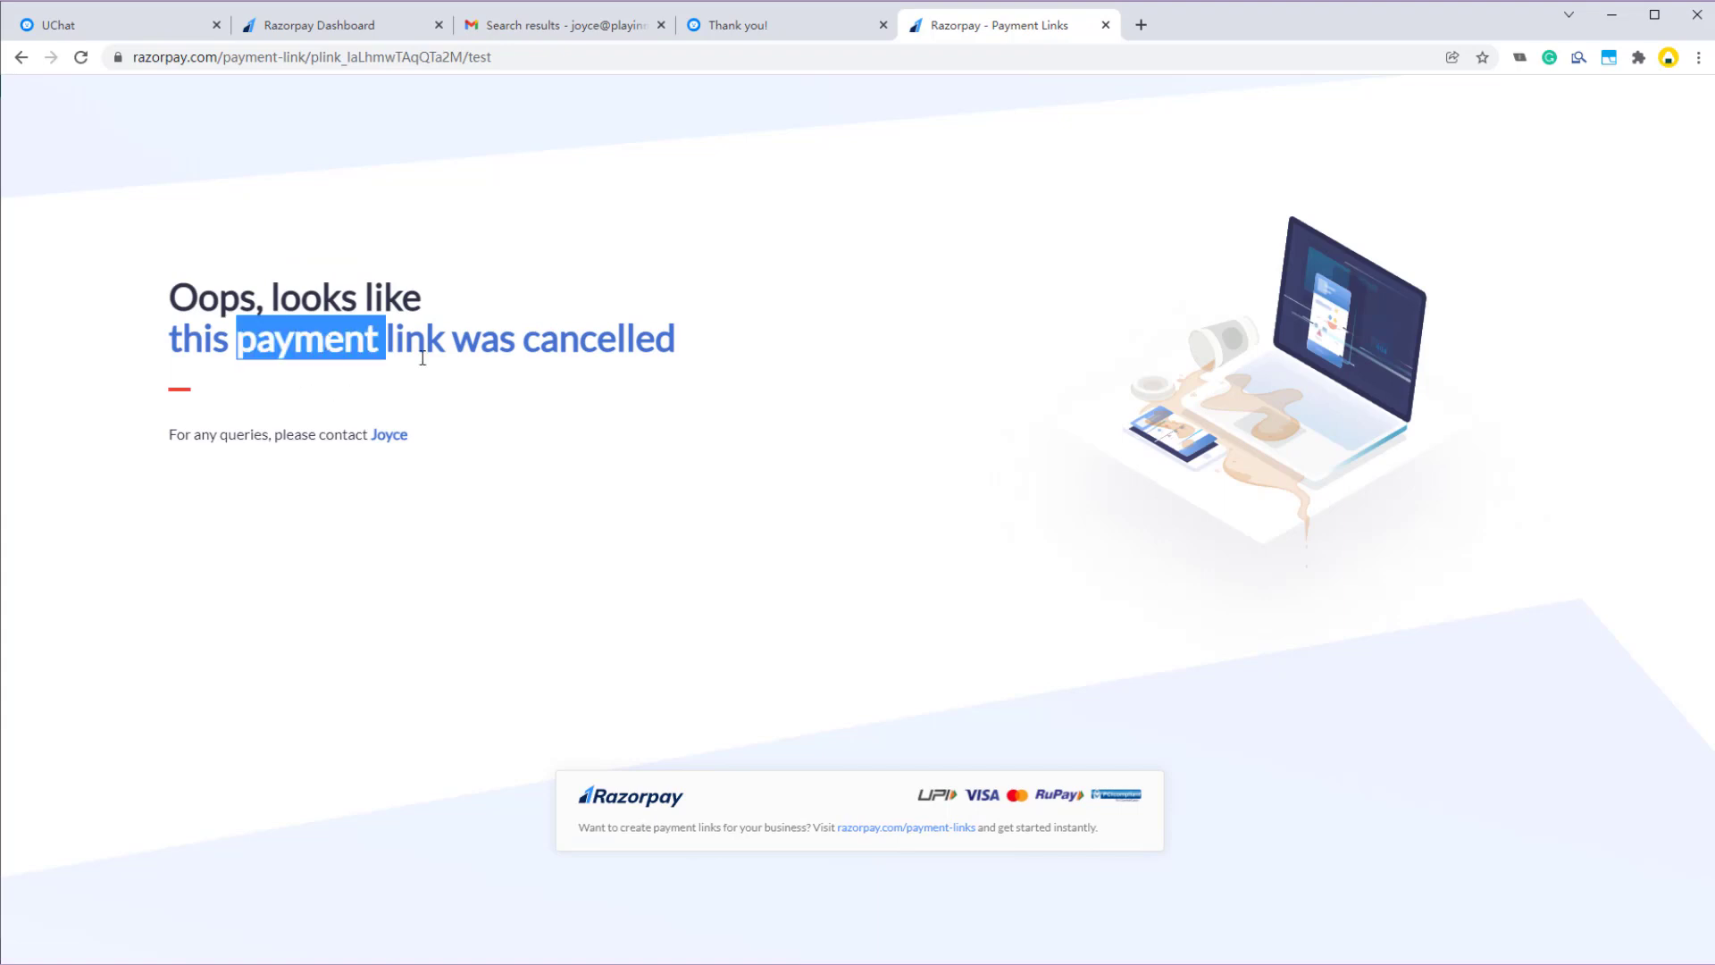
{"action": "triple_click", "coordinate": [547, 350]}
{"action": "left_click", "coordinate": [513, 431]}
- Delete the Cancel Payment Link action from Action #3
{"action": "left_click", "coordinate": [165, 29]}
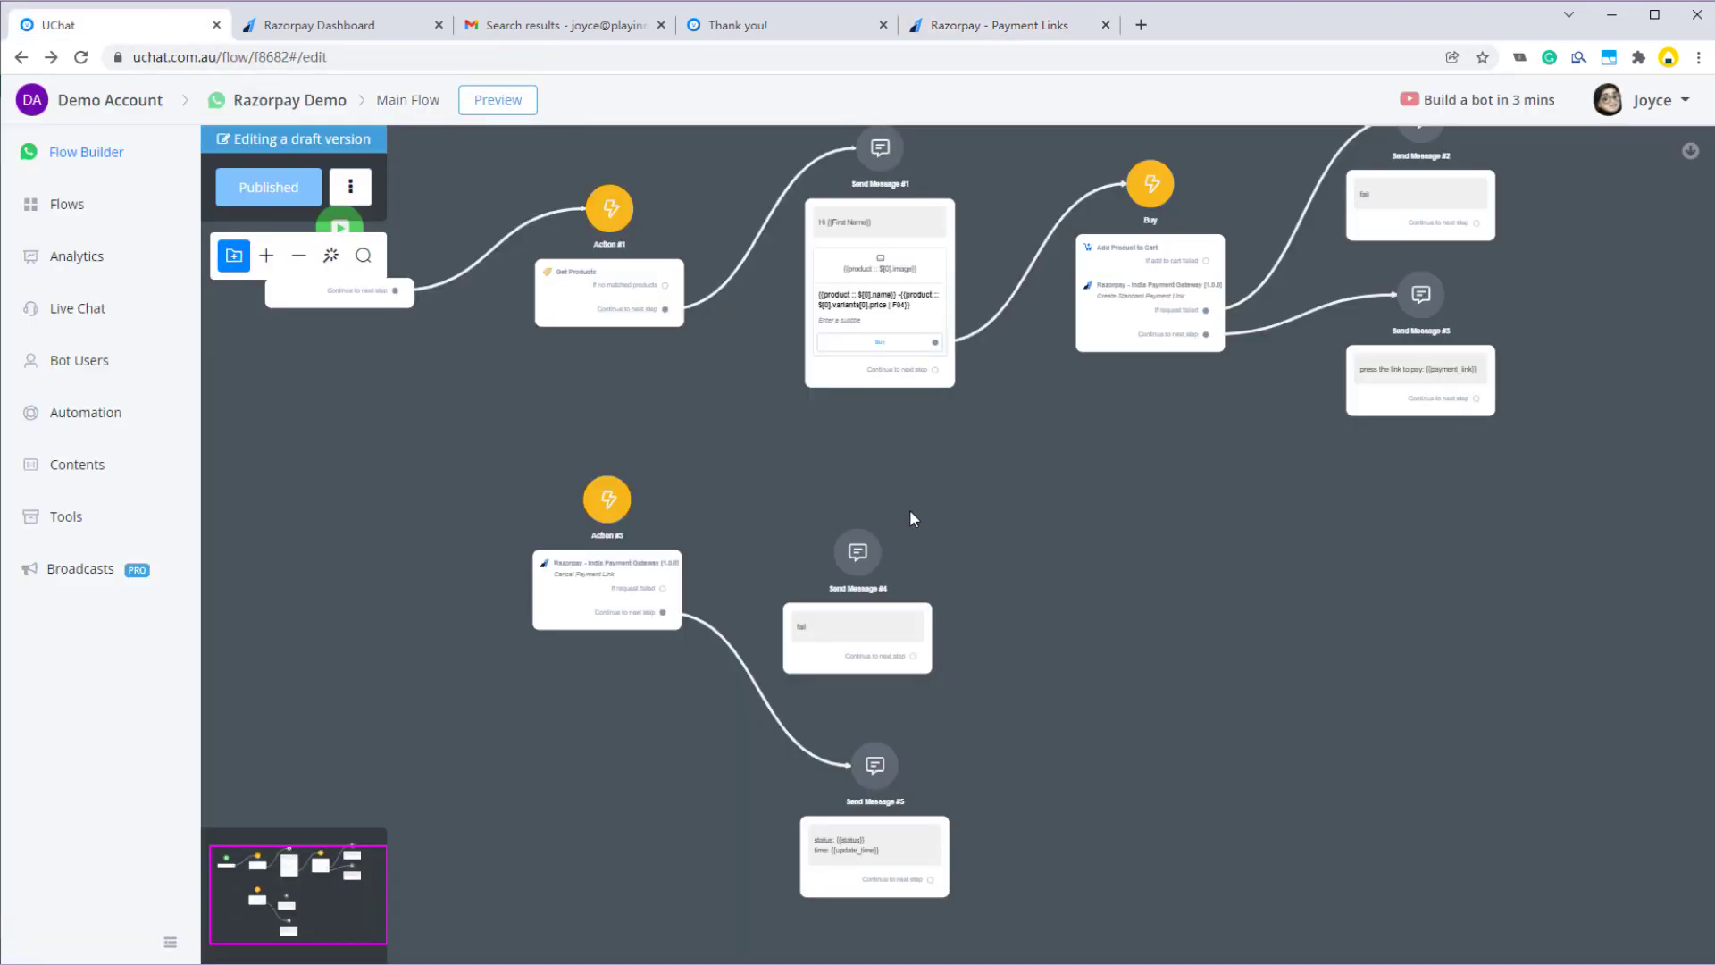
{"action": "scroll", "coordinate": [617, 644], "scroll_direction": "up", "scroll_amount": 2}
{"action": "left_click", "coordinate": [608, 555]}
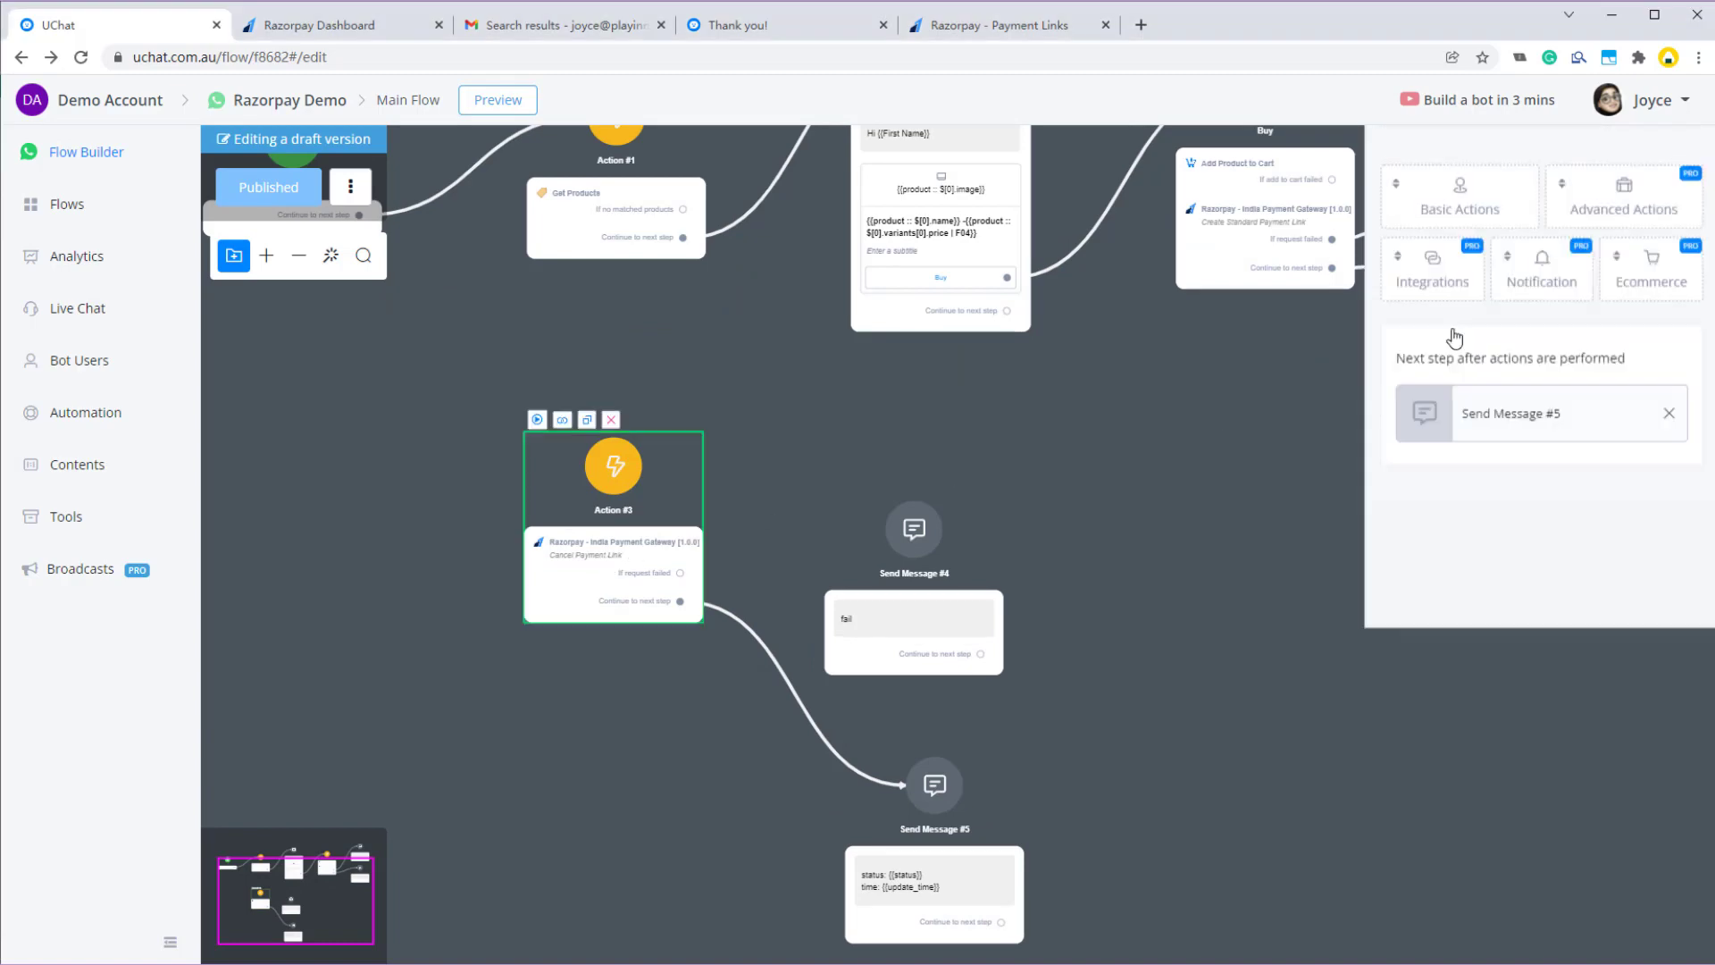
{"action": "left_click", "coordinate": [1561, 265]}
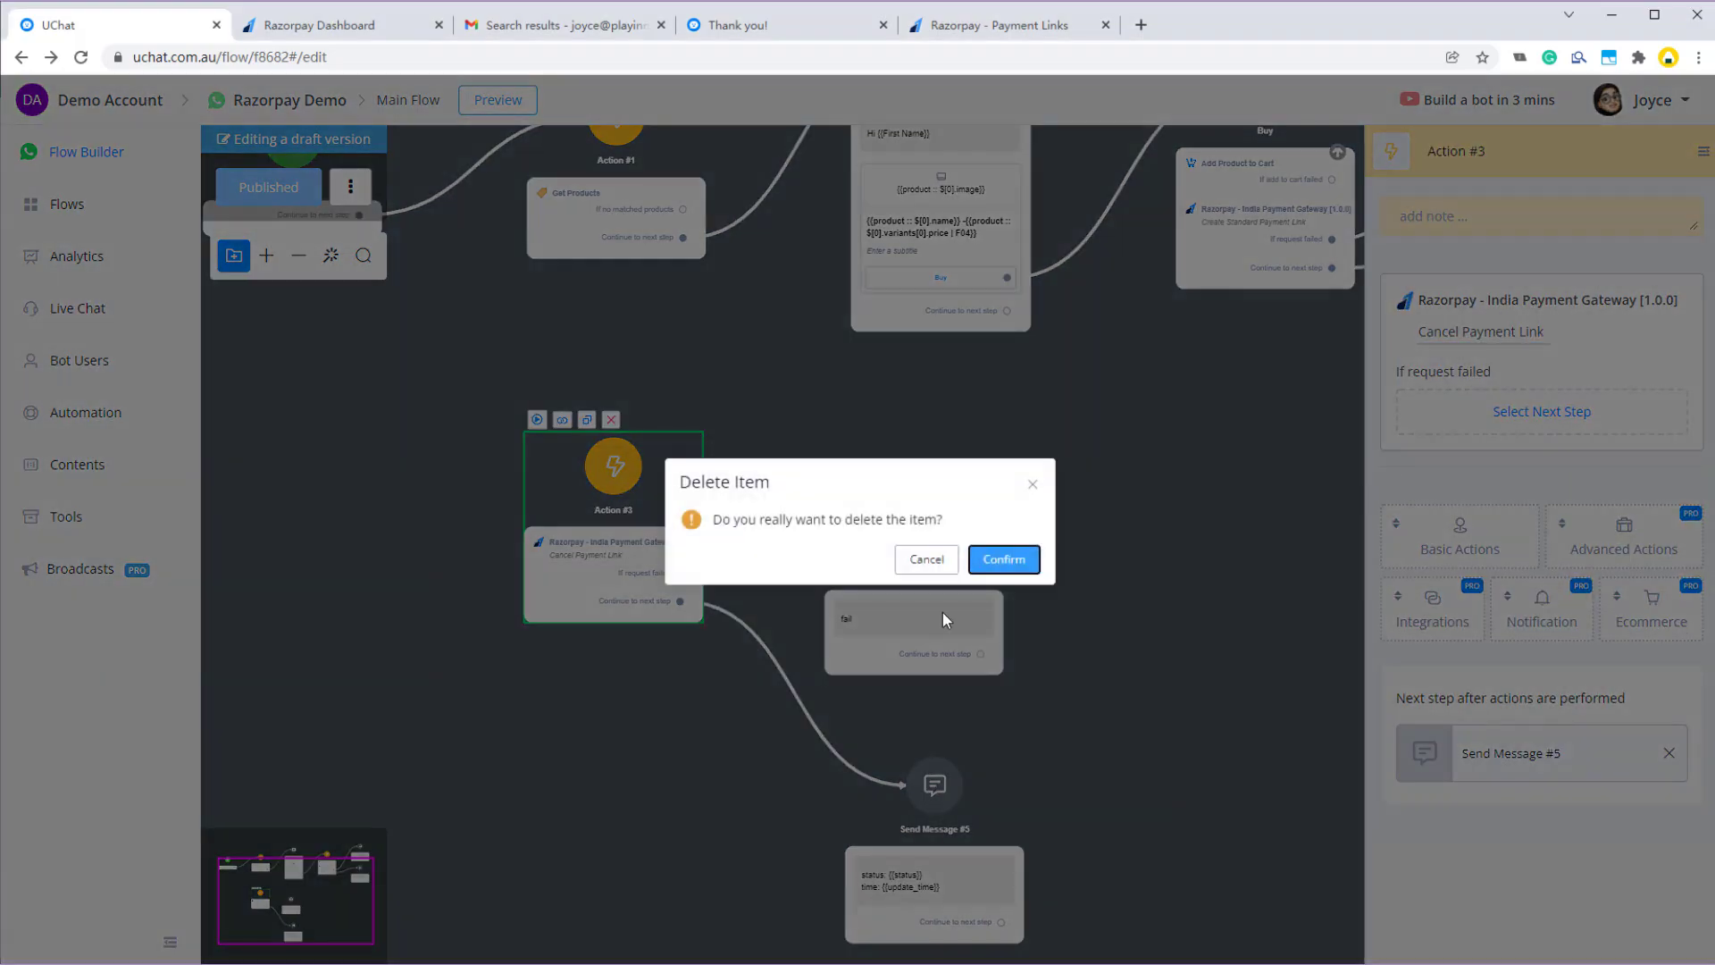
{"action": "left_click", "coordinate": [998, 559]}
- Add a Razorpay - India Payment Gateway action set to Get Payment Details
{"action": "left_click", "coordinate": [1444, 493]}
{"action": "scroll", "coordinate": [1429, 679], "scroll_direction": "down", "scroll_amount": 2}
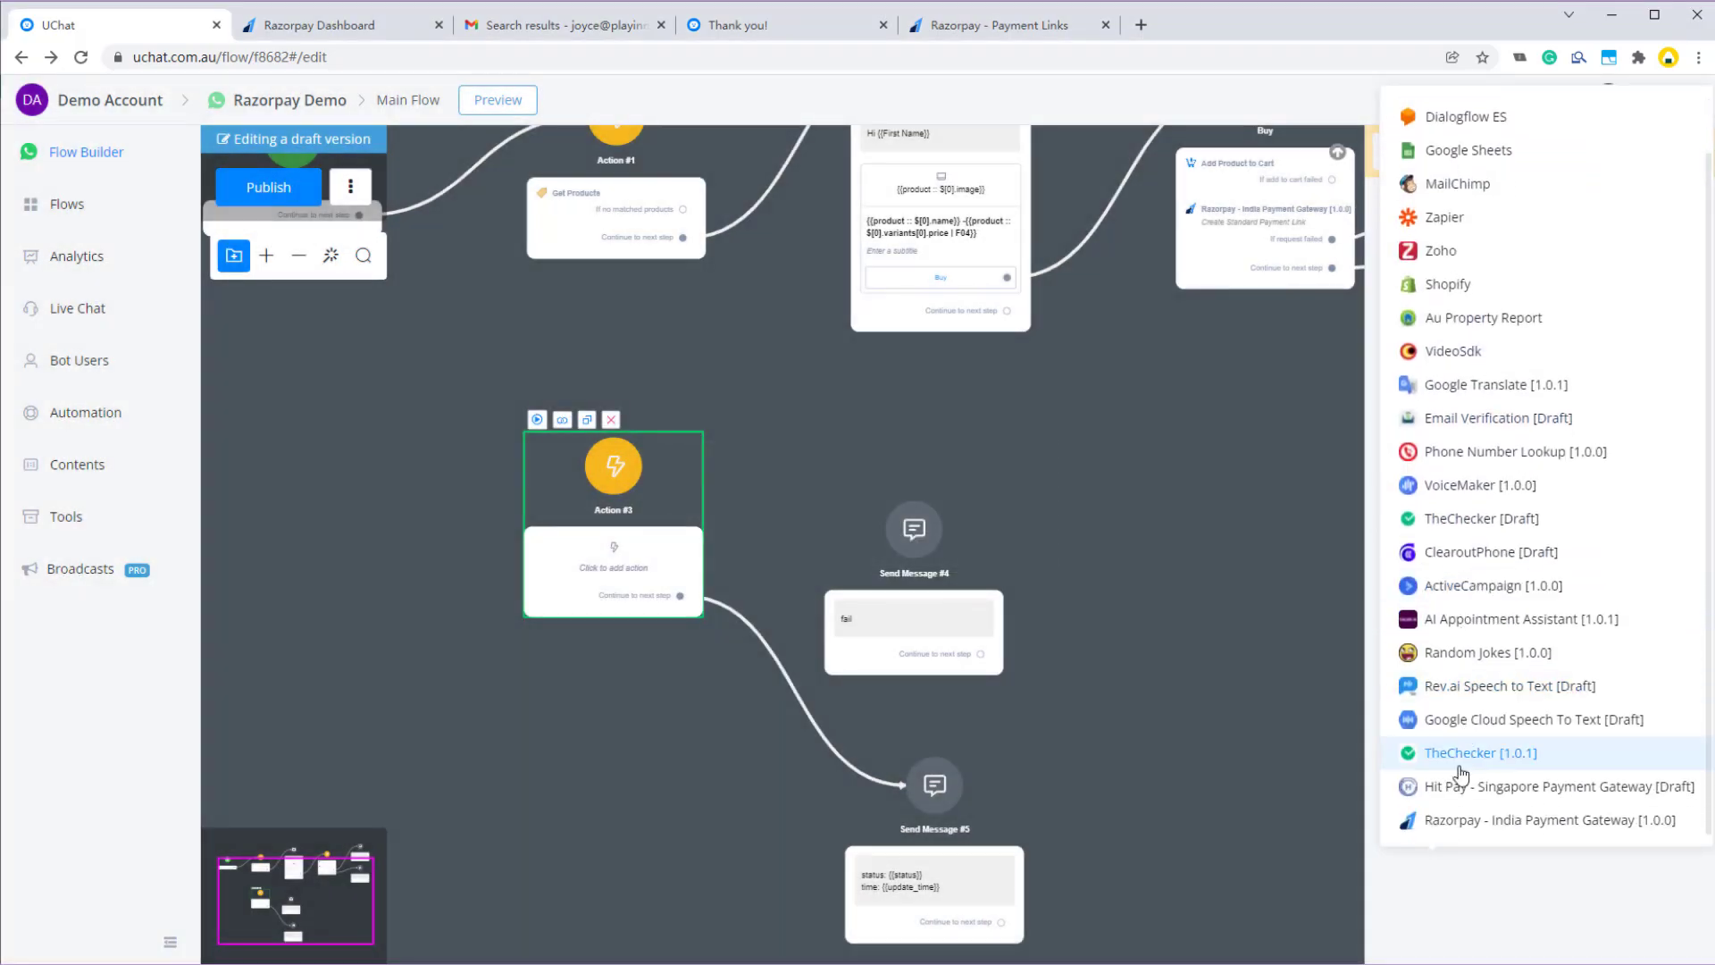
{"action": "left_click", "coordinate": [1426, 814]}
{"action": "left_click", "coordinate": [1450, 332]}
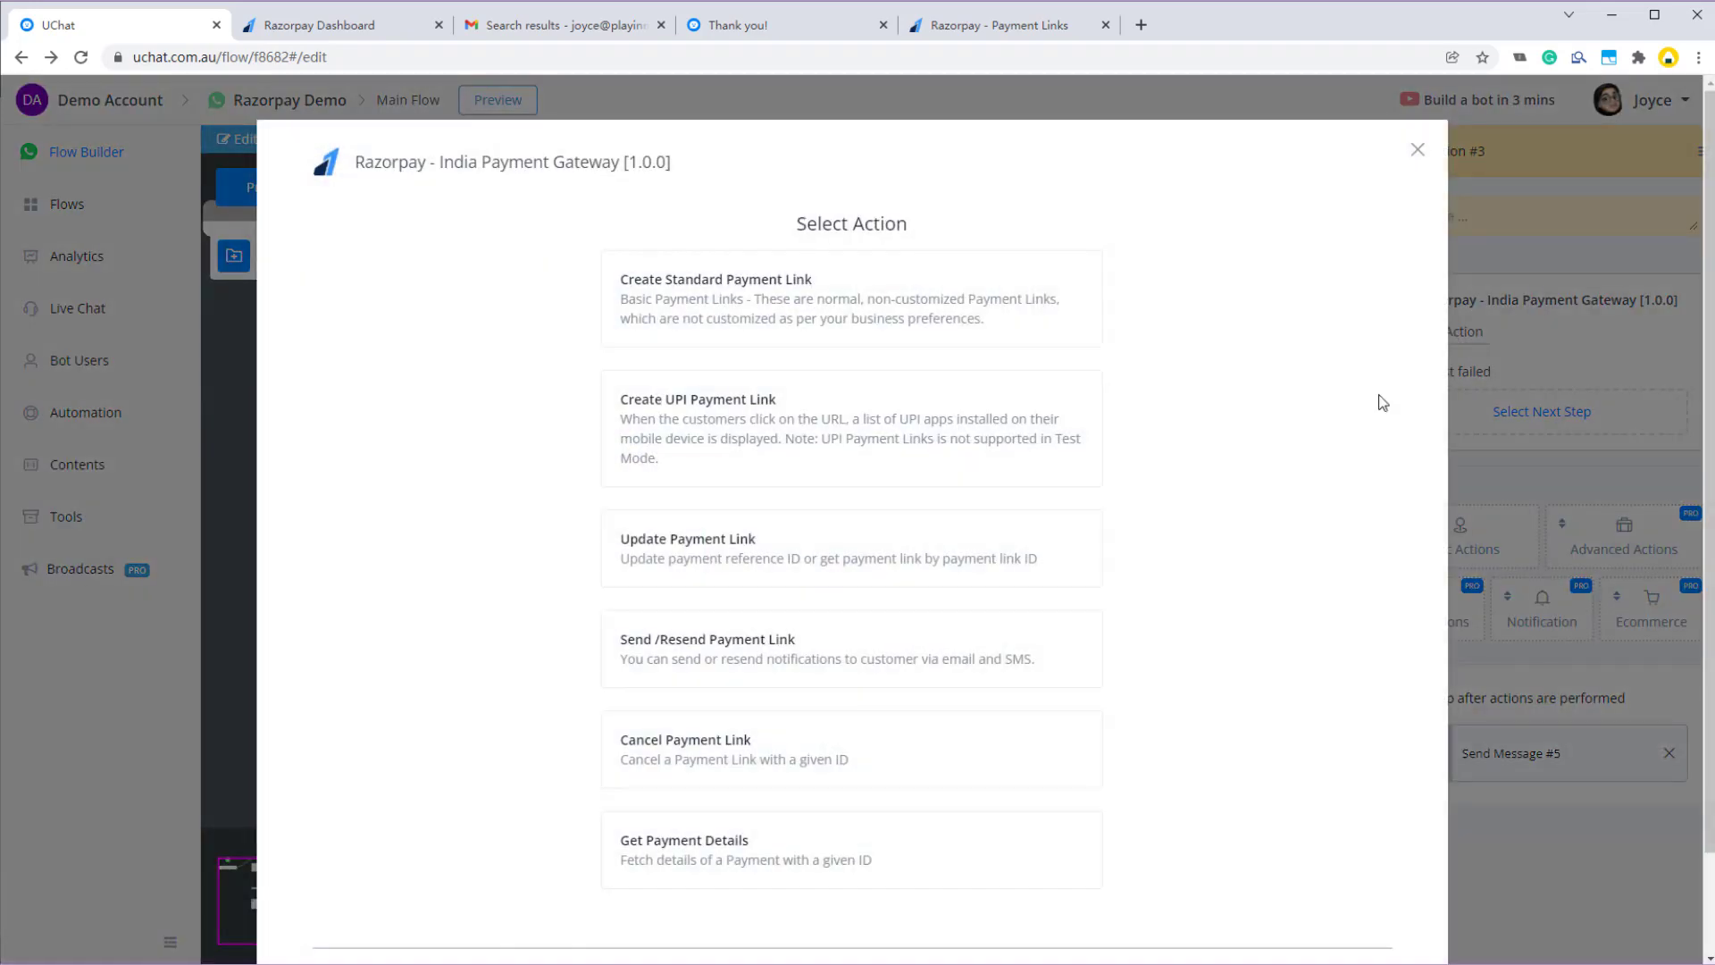
{"action": "scroll", "coordinate": [747, 777], "scroll_direction": "down", "scroll_amount": 1}
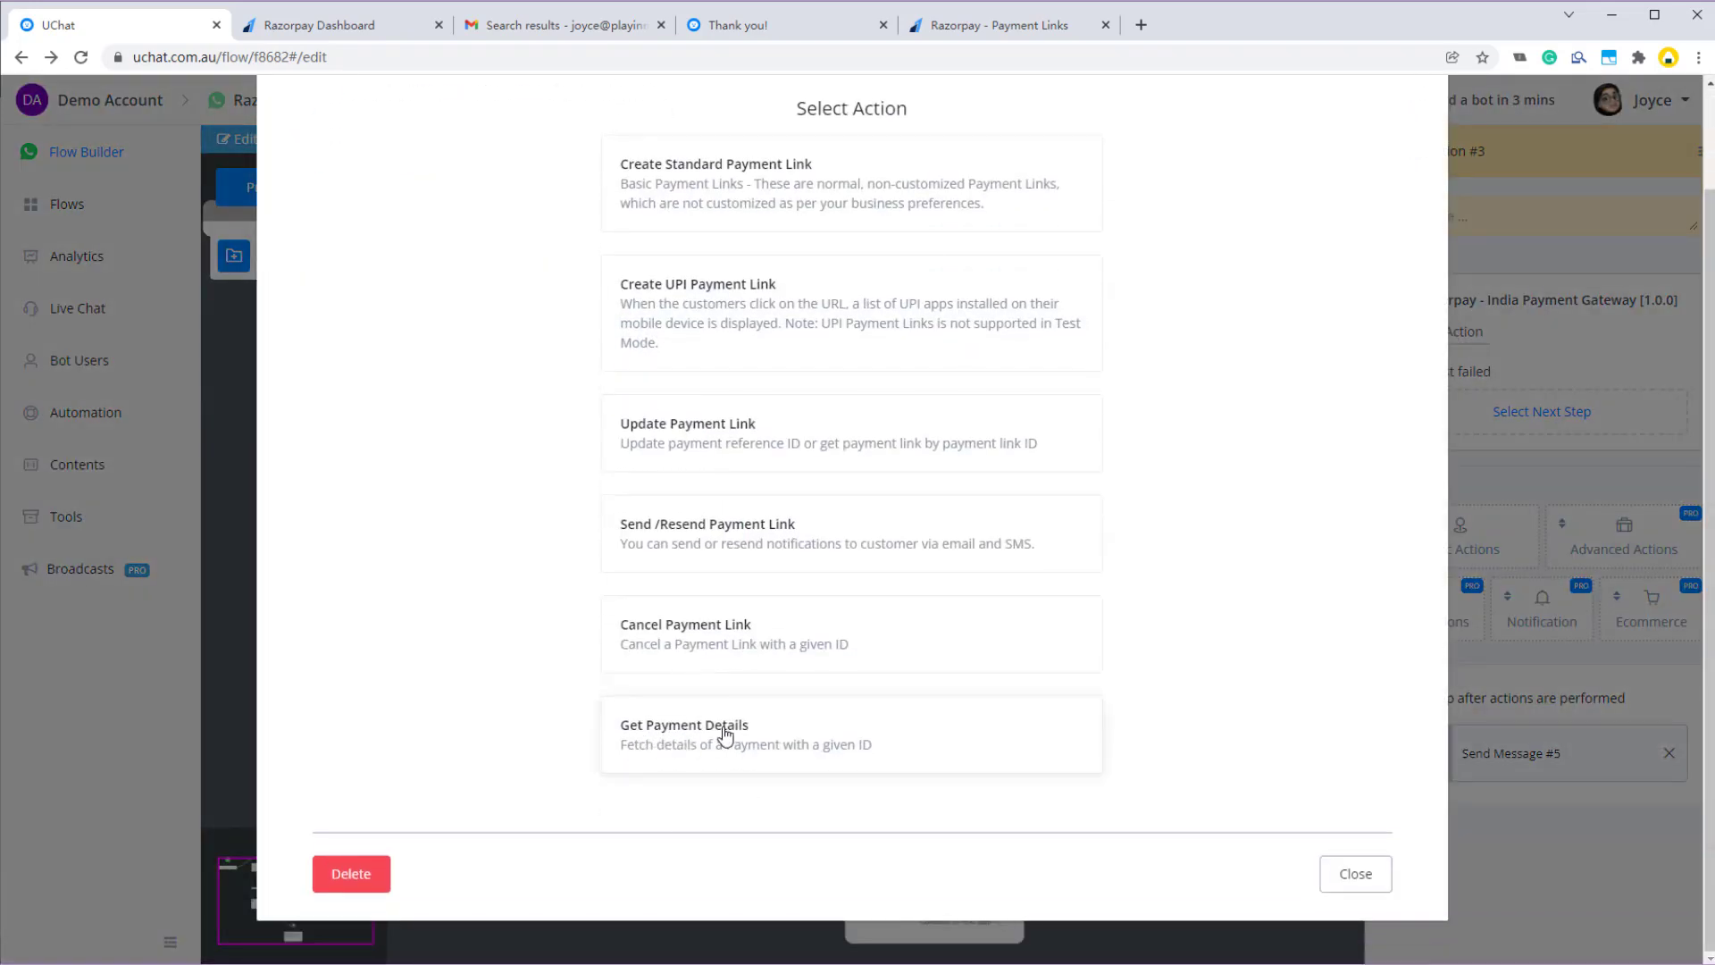
{"action": "left_click", "coordinate": [719, 735]}
- Review the note on where the Payment ID comes from, then close the form unsaved
{"action": "left_click", "coordinate": [617, 246]}
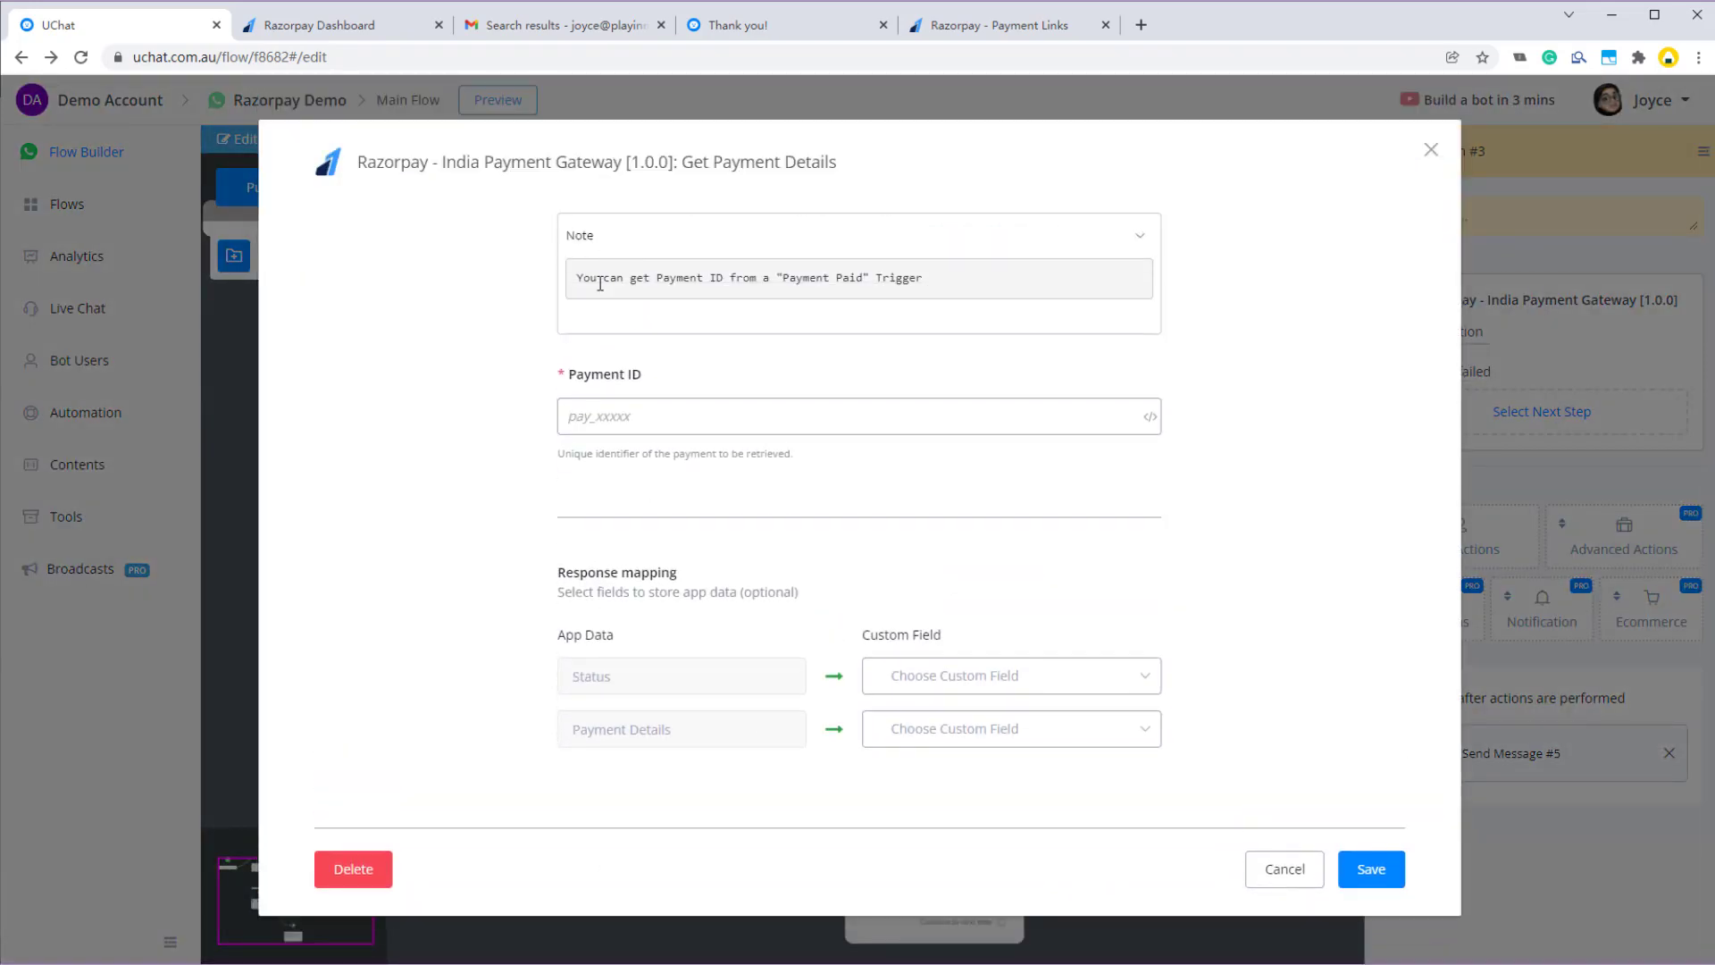
{"action": "left_click_drag", "start_coordinate": [686, 283], "coordinate": [865, 274]}
{"action": "left_click", "coordinate": [858, 270]}
{"action": "left_click", "coordinate": [637, 246]}
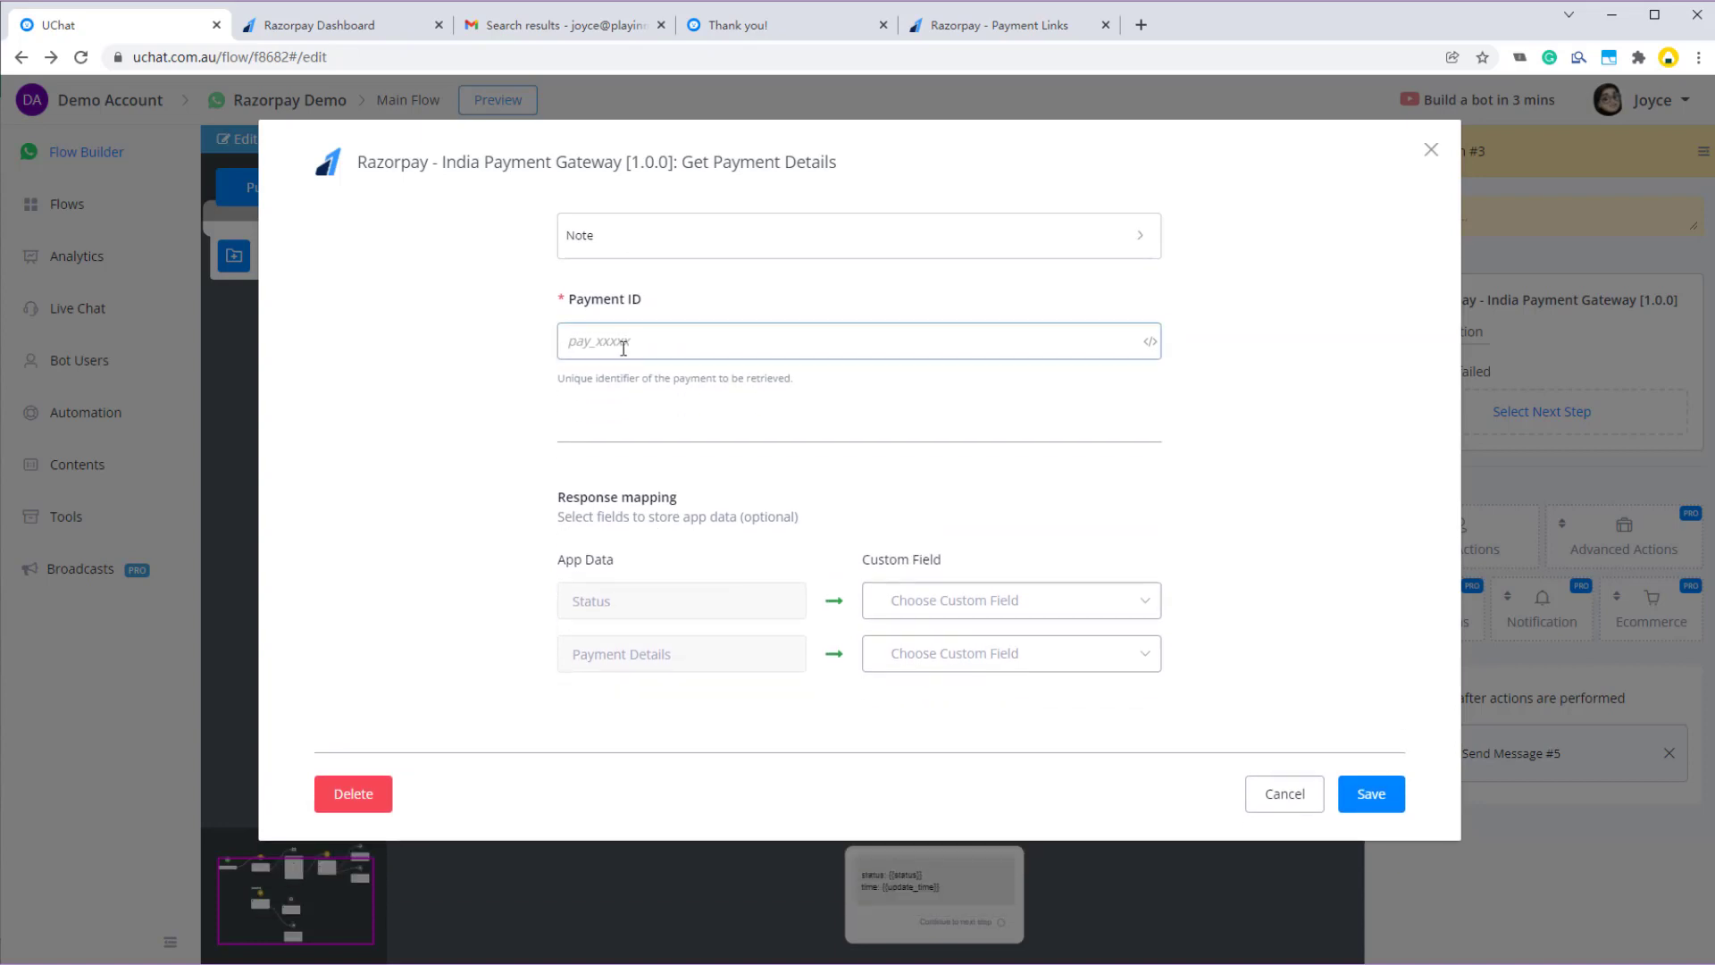
{"action": "left_click", "coordinate": [603, 344]}
{"action": "left_click", "coordinate": [1244, 795]}
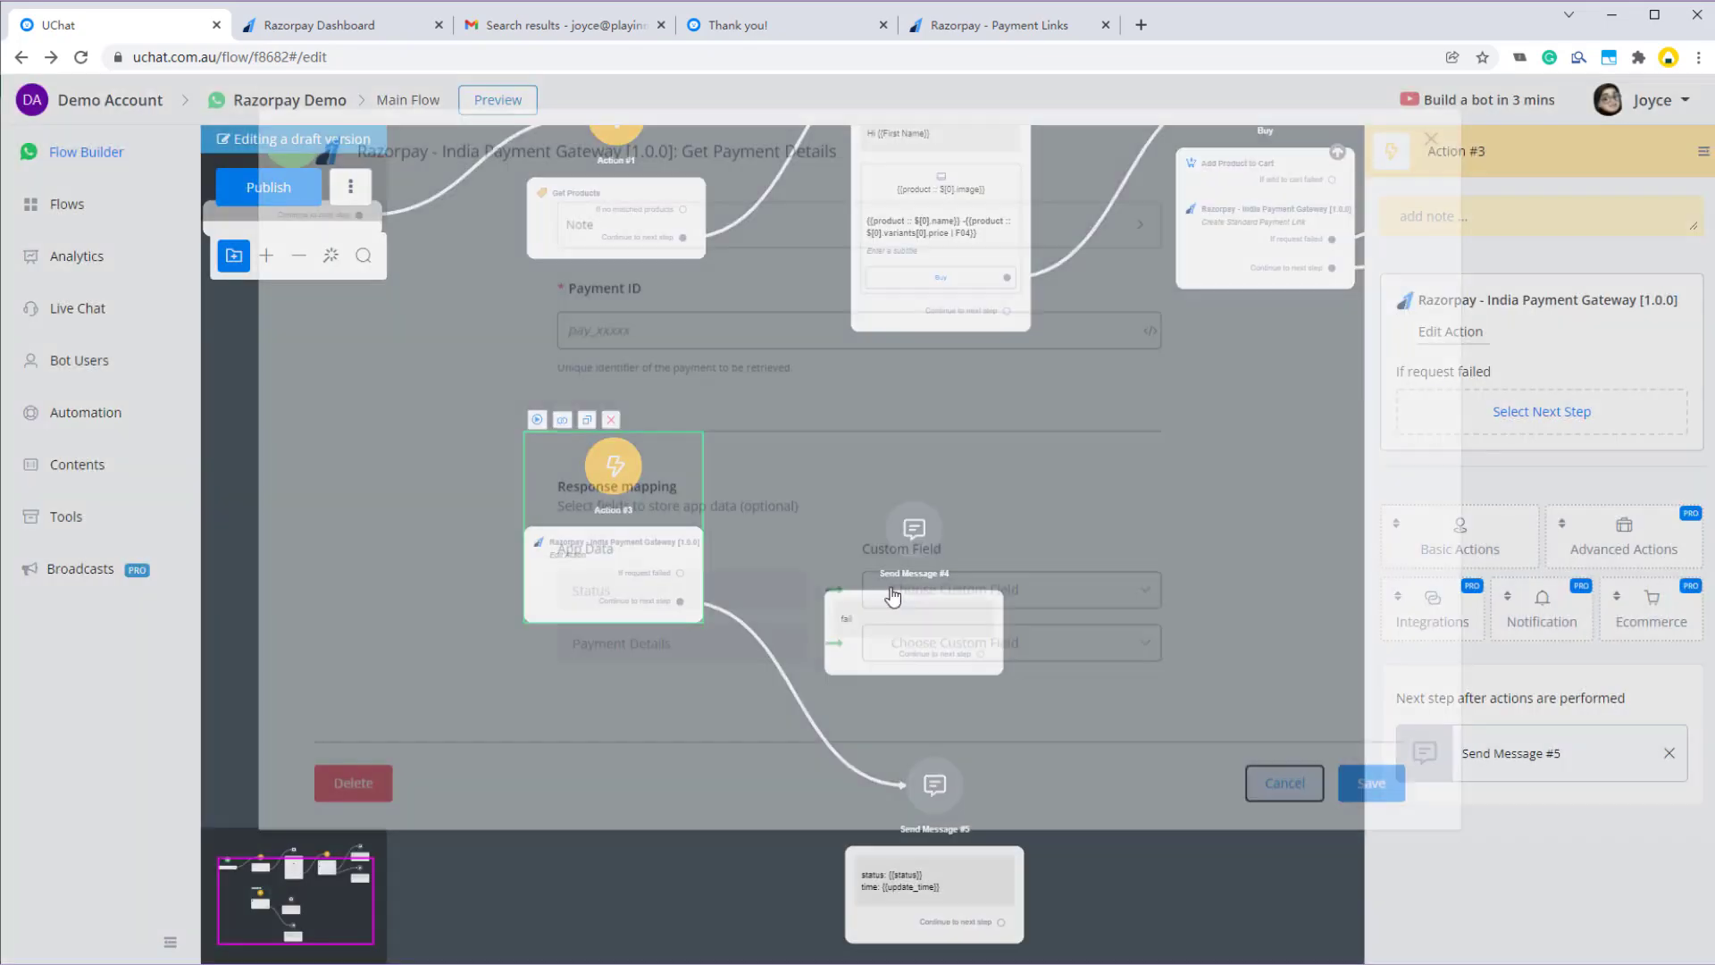
{"action": "left_click", "coordinate": [80, 311]}
{"action": "left_click", "coordinate": [364, 223]}
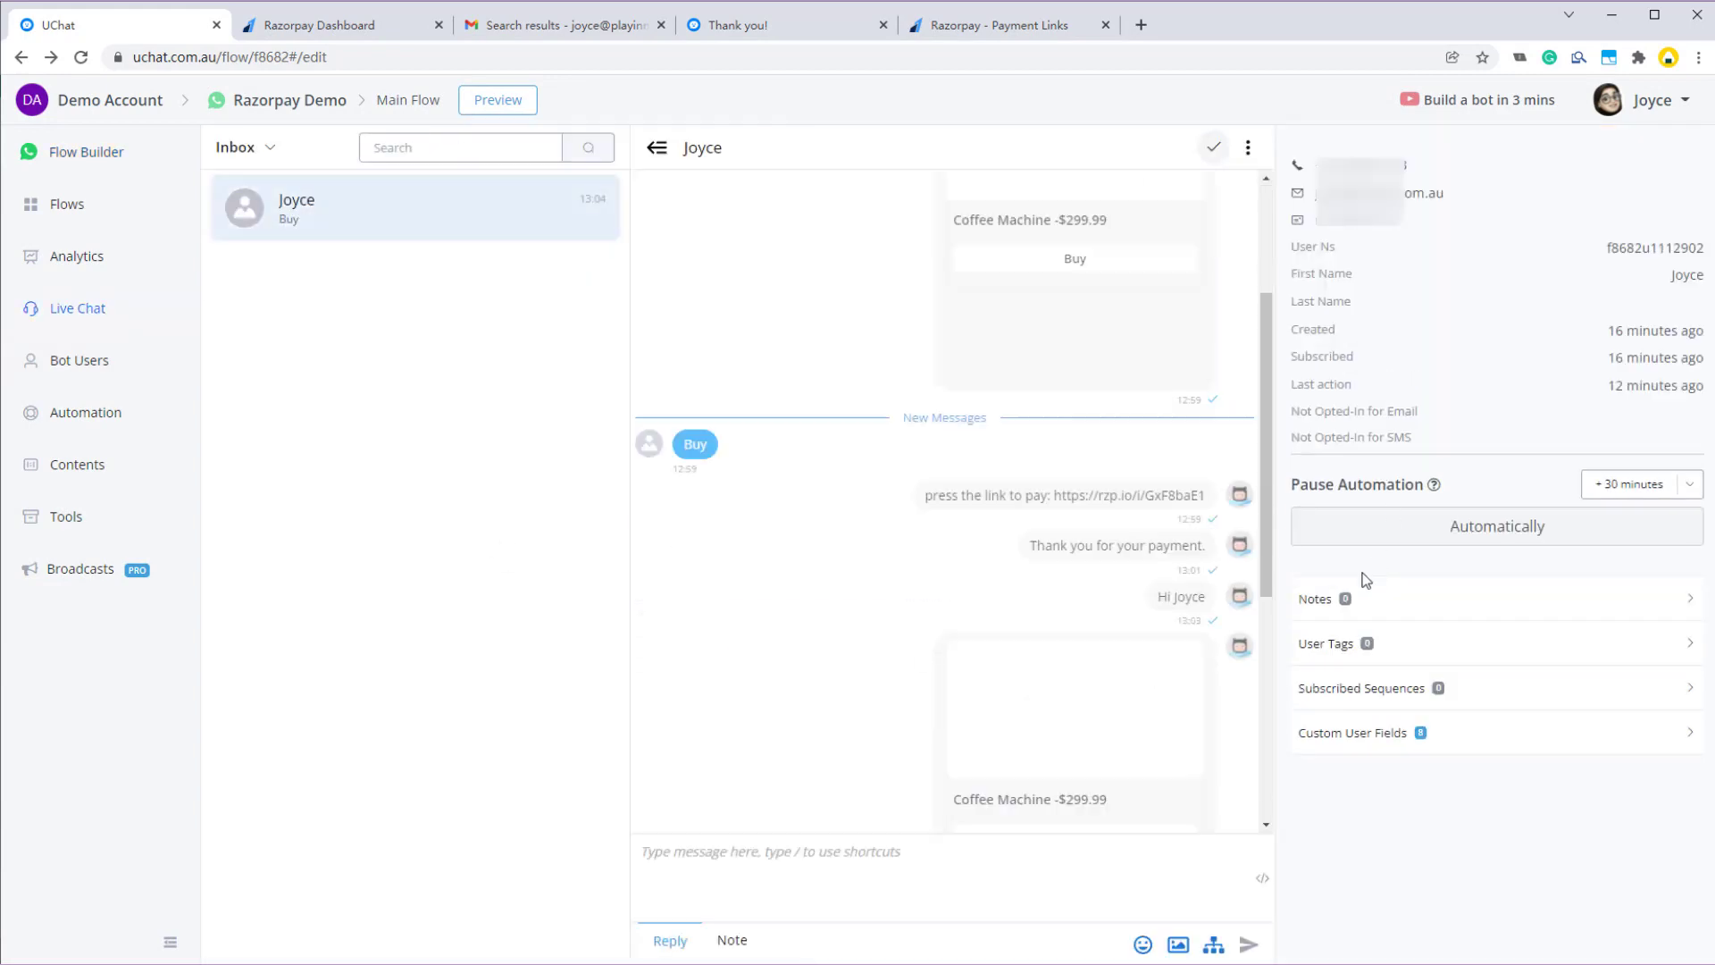
{"action": "scroll", "coordinate": [1488, 804], "scroll_direction": "down", "scroll_amount": 3}
{"action": "left_click", "coordinate": [1456, 840]}
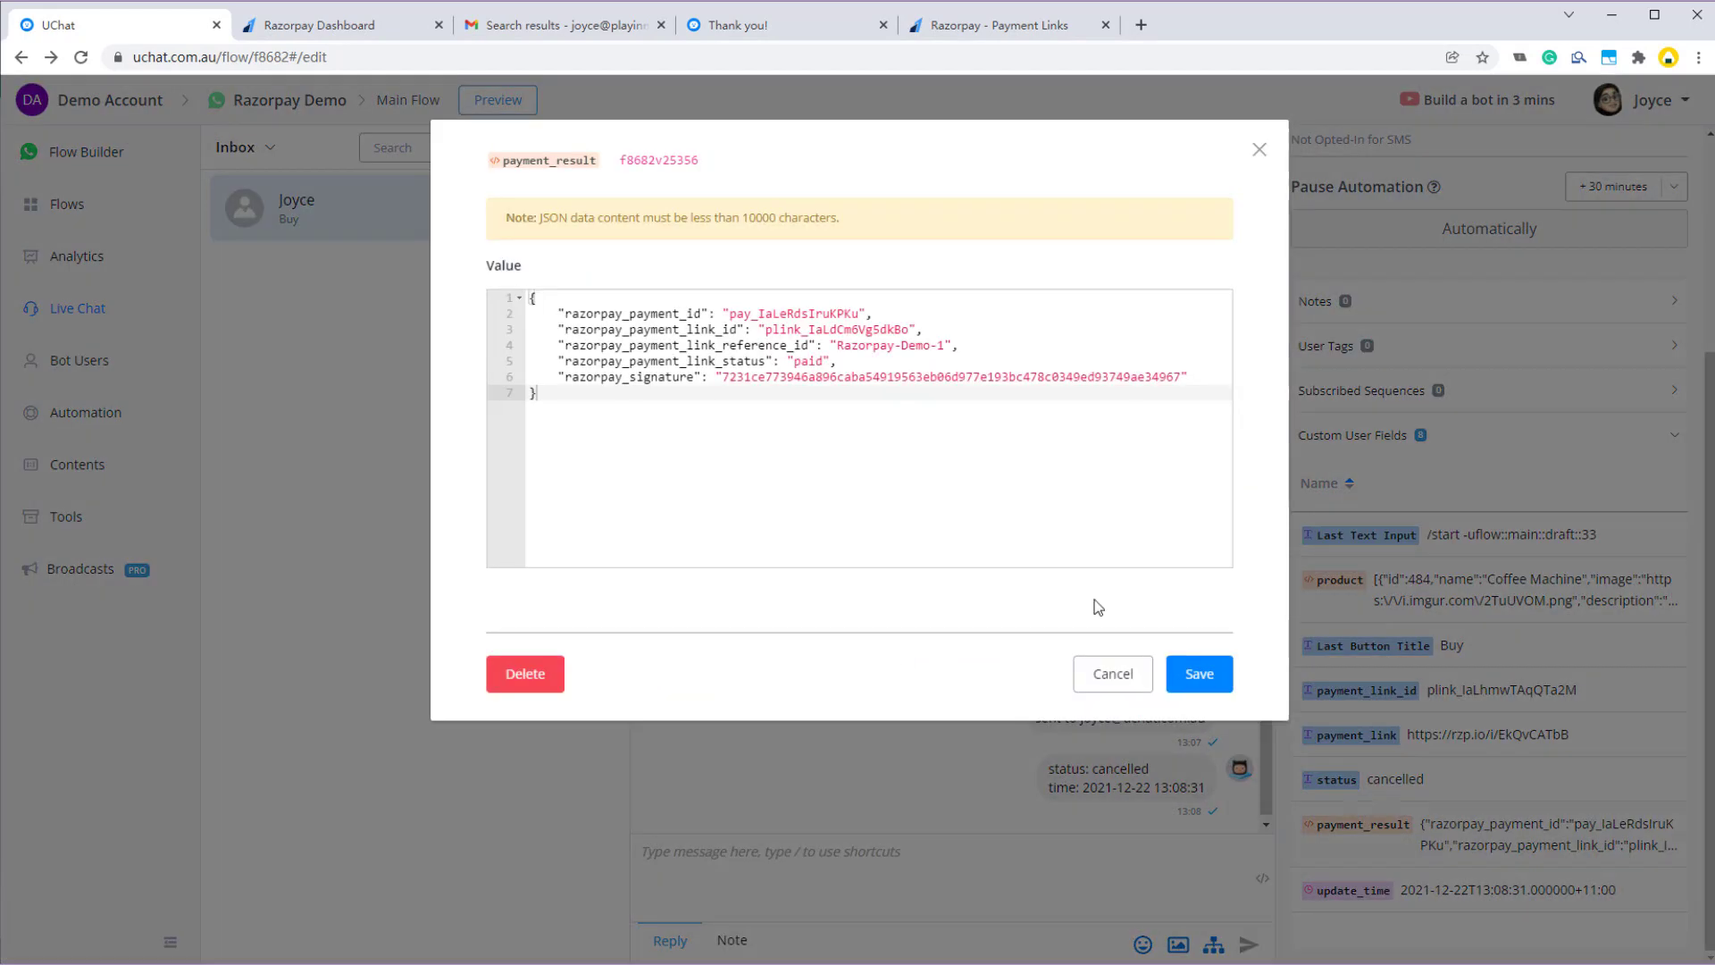
{"action": "double_click", "coordinate": [656, 313]}
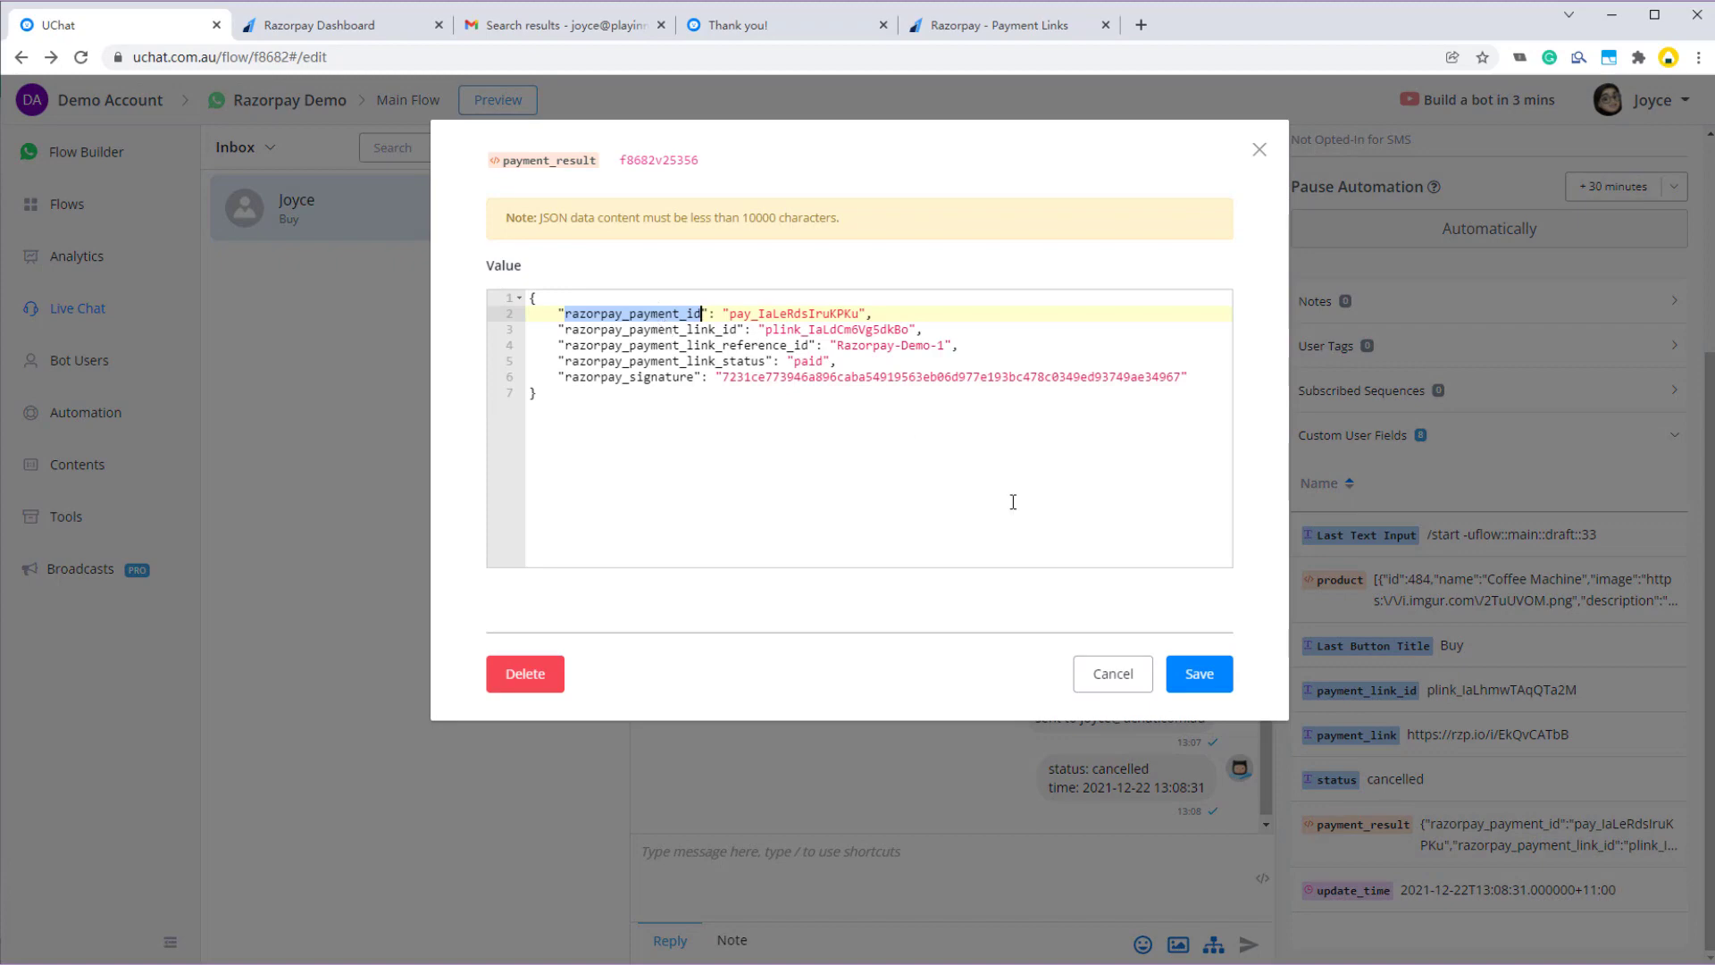
{"action": "left_click", "coordinate": [1124, 677]}
{"action": "left_click", "coordinate": [98, 152]}
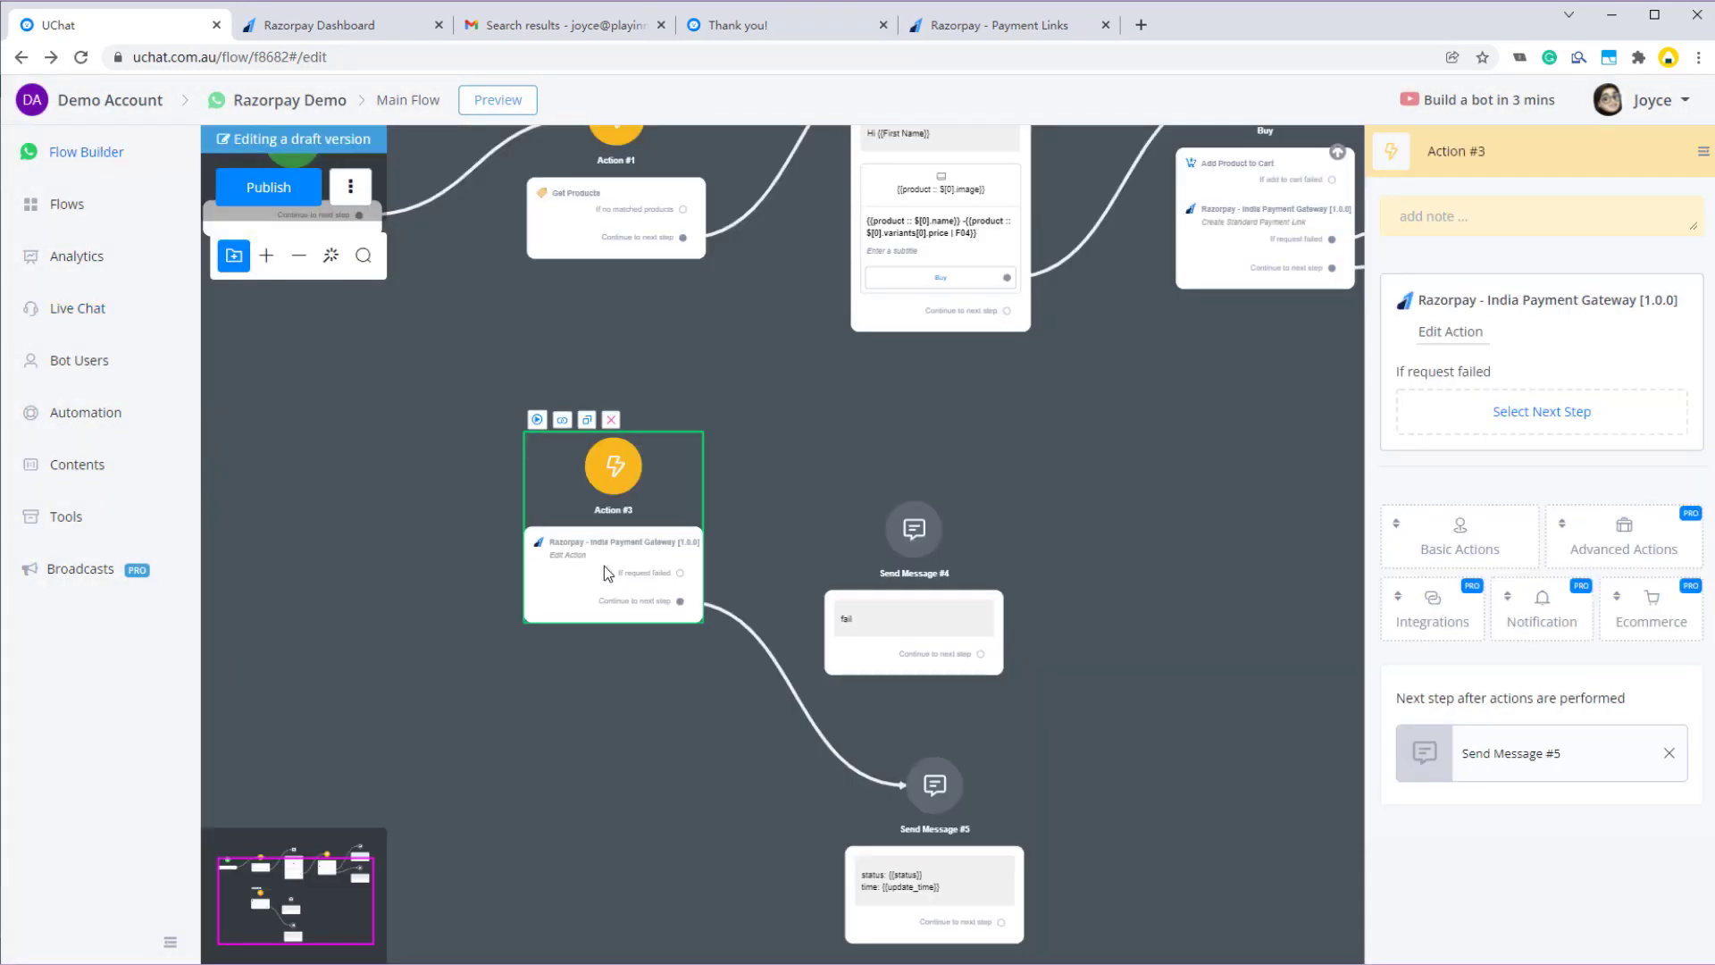
- Set Get Payment Details' Payment ID to payment_result :: $.razorpay_payment_id
{"action": "left_click", "coordinate": [1451, 333]}
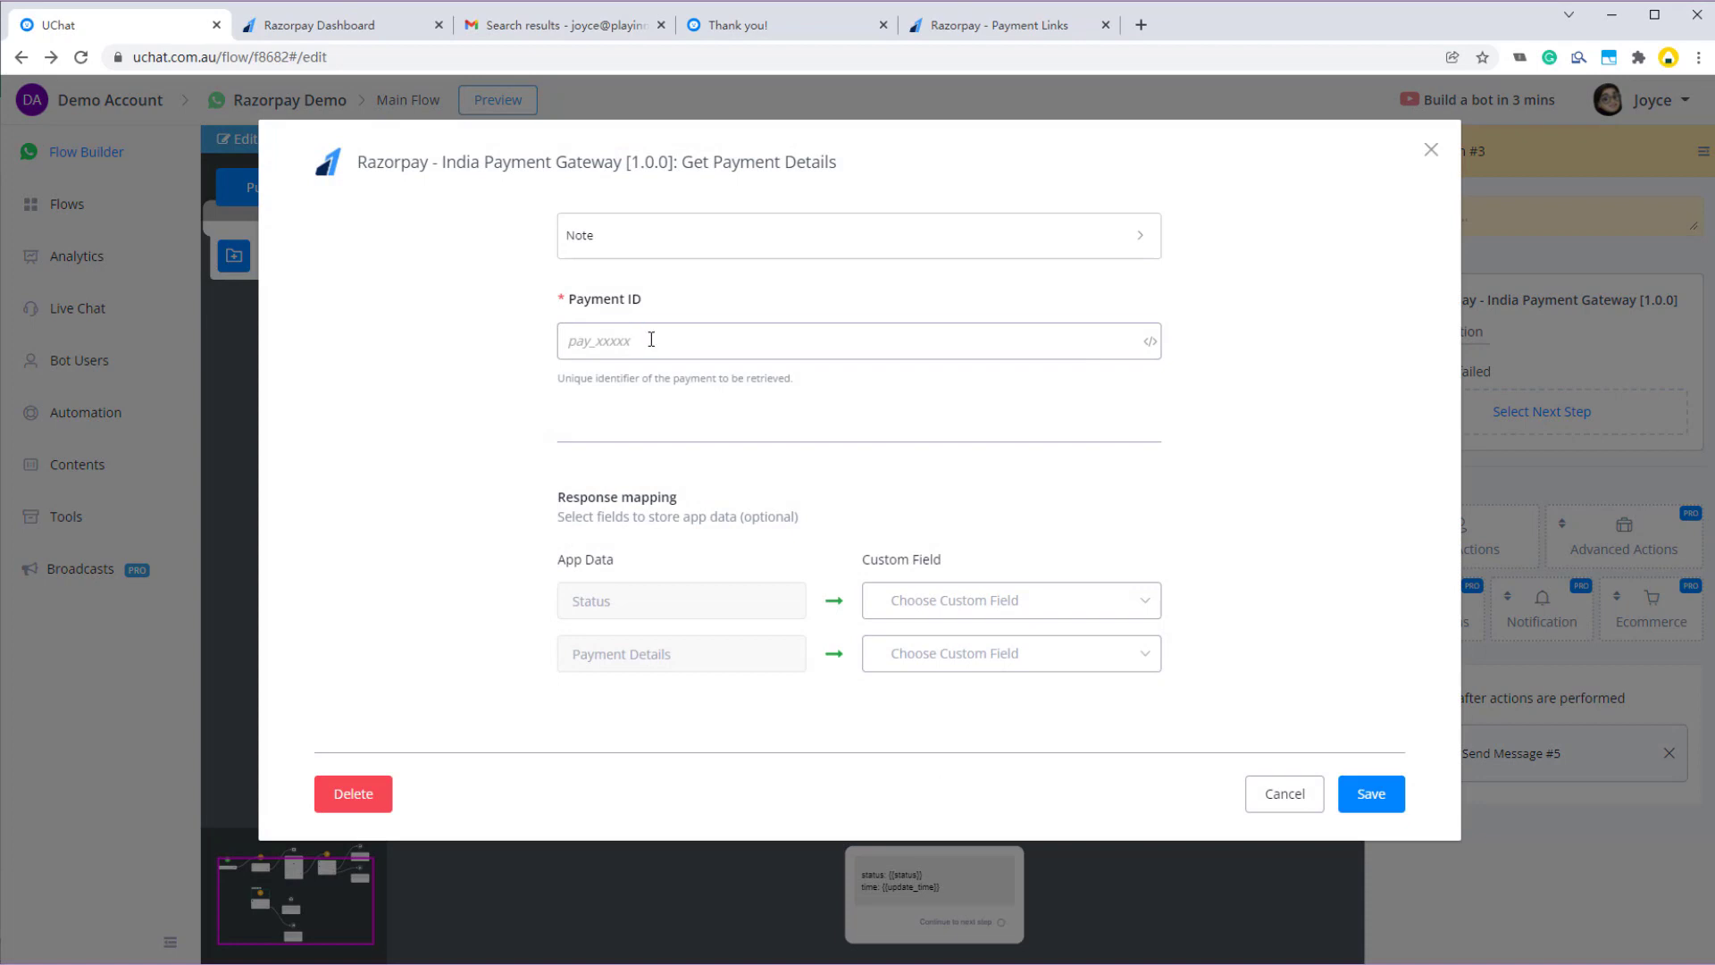
{"action": "left_click", "coordinate": [651, 338]}
{"action": "type", "text": "{{"}
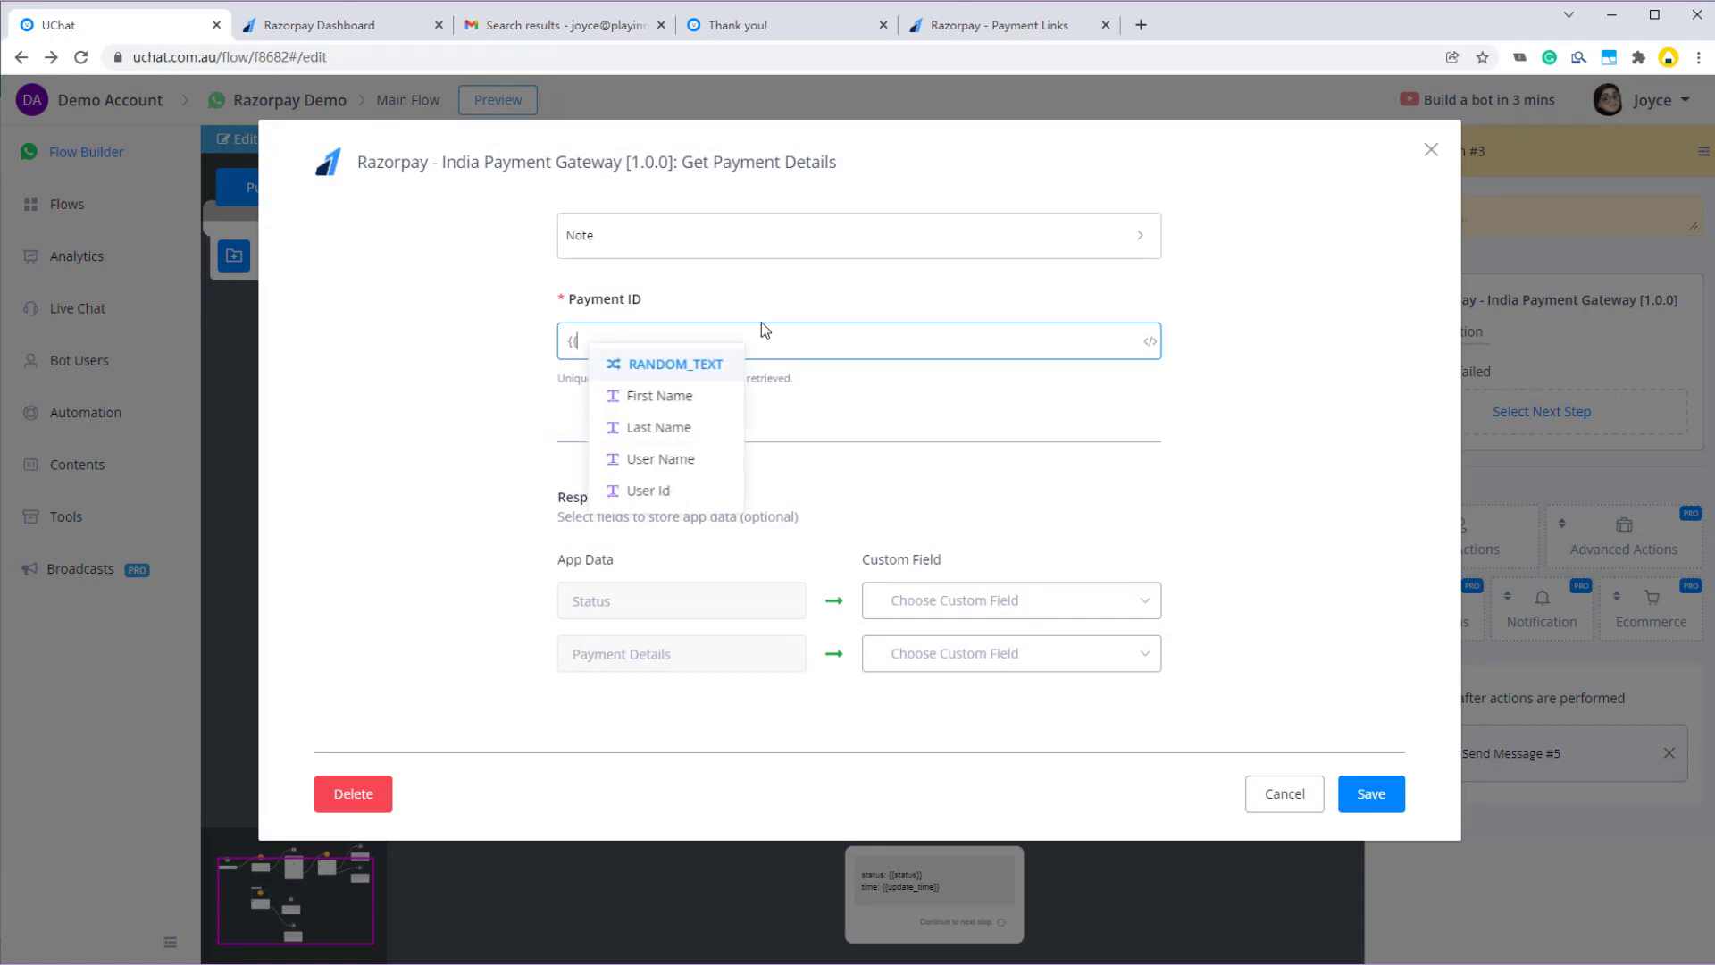
{"action": "type", "text": "pay"}
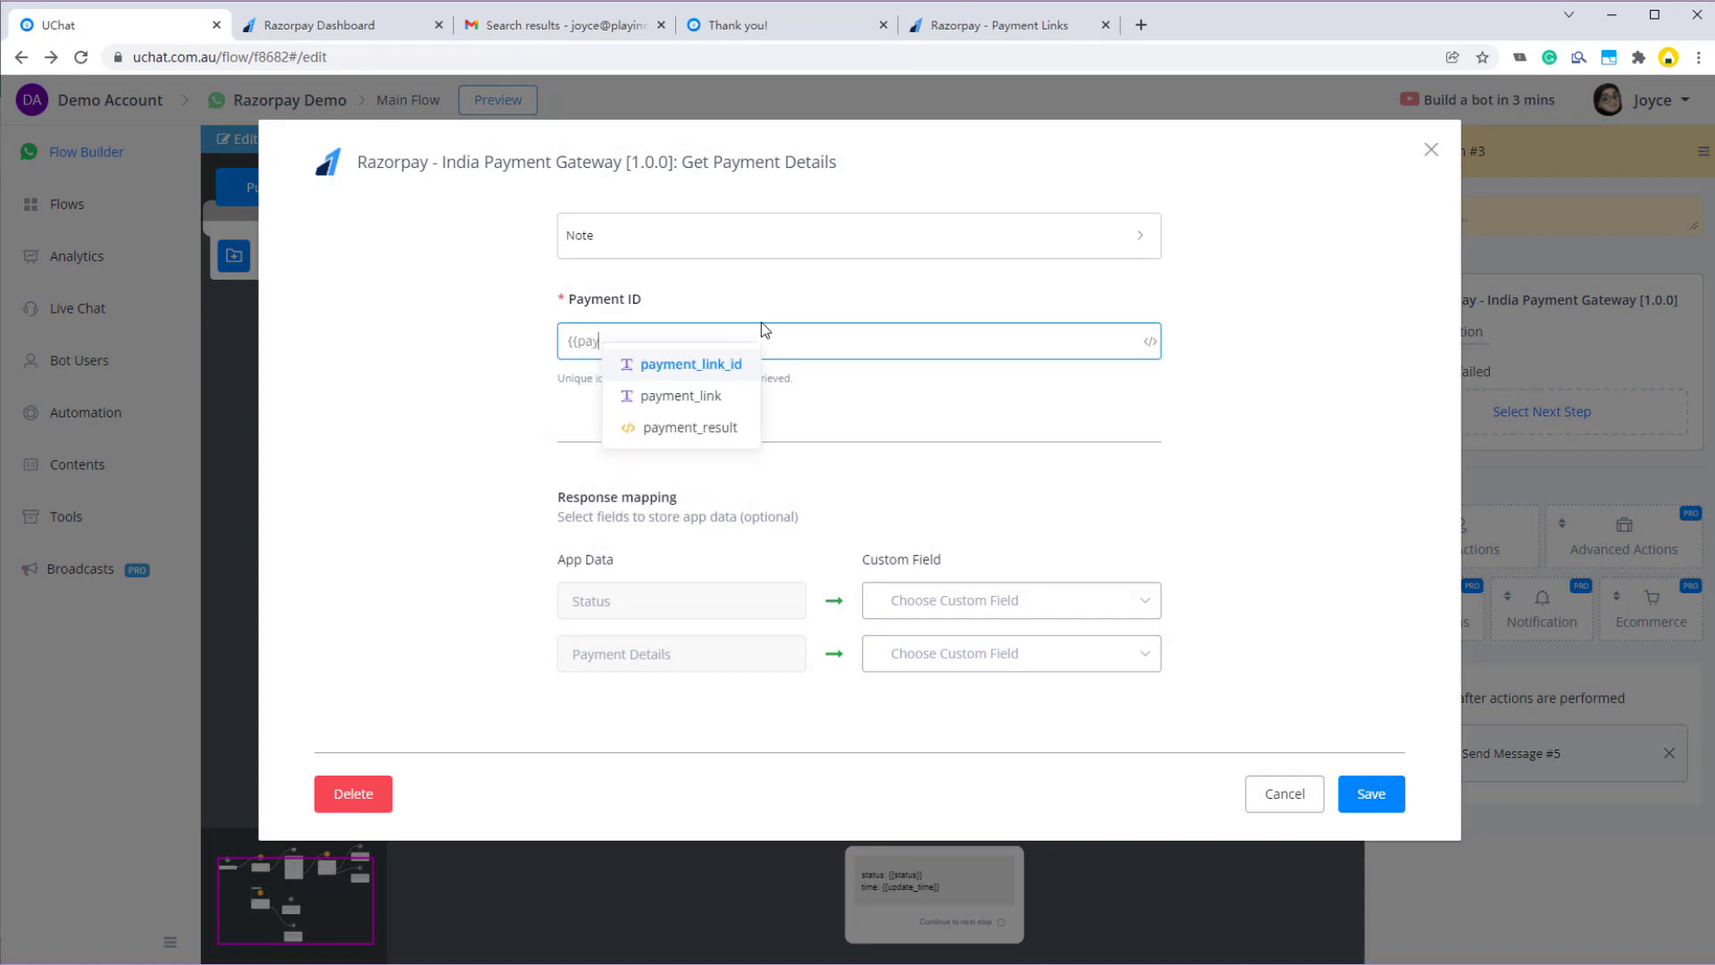
{"action": "left_click", "coordinate": [831, 427]}
{"action": "left_click", "coordinate": [573, 251]}
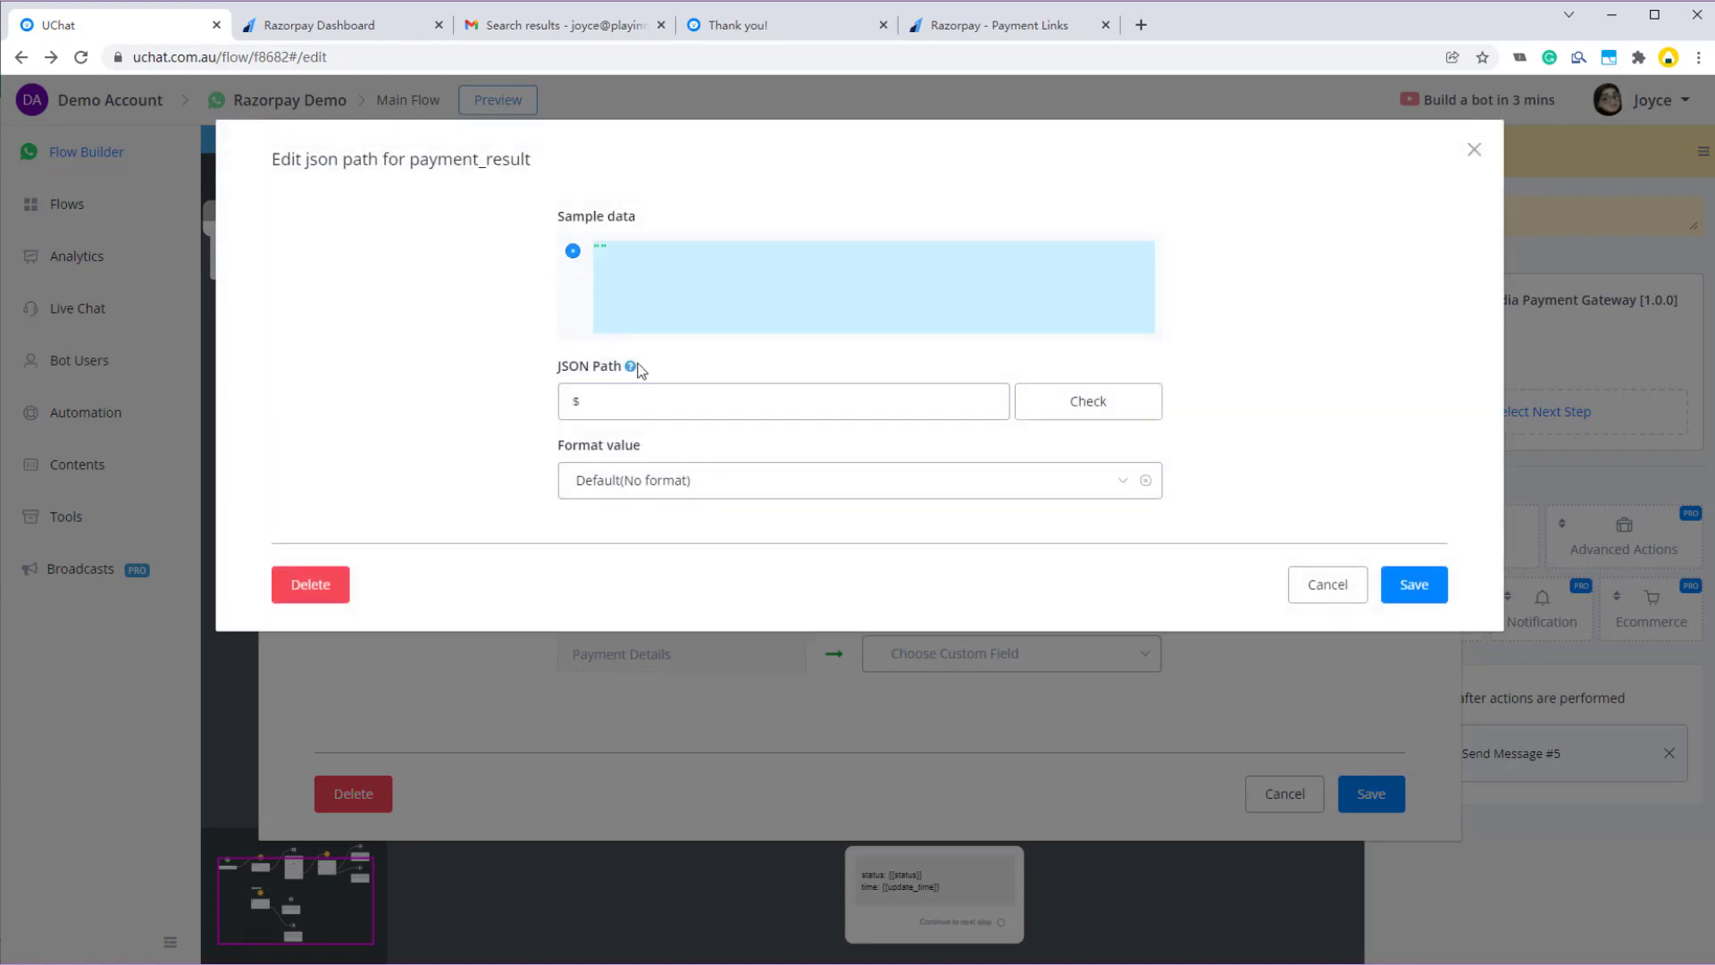
{"action": "left_click", "coordinate": [611, 405]}
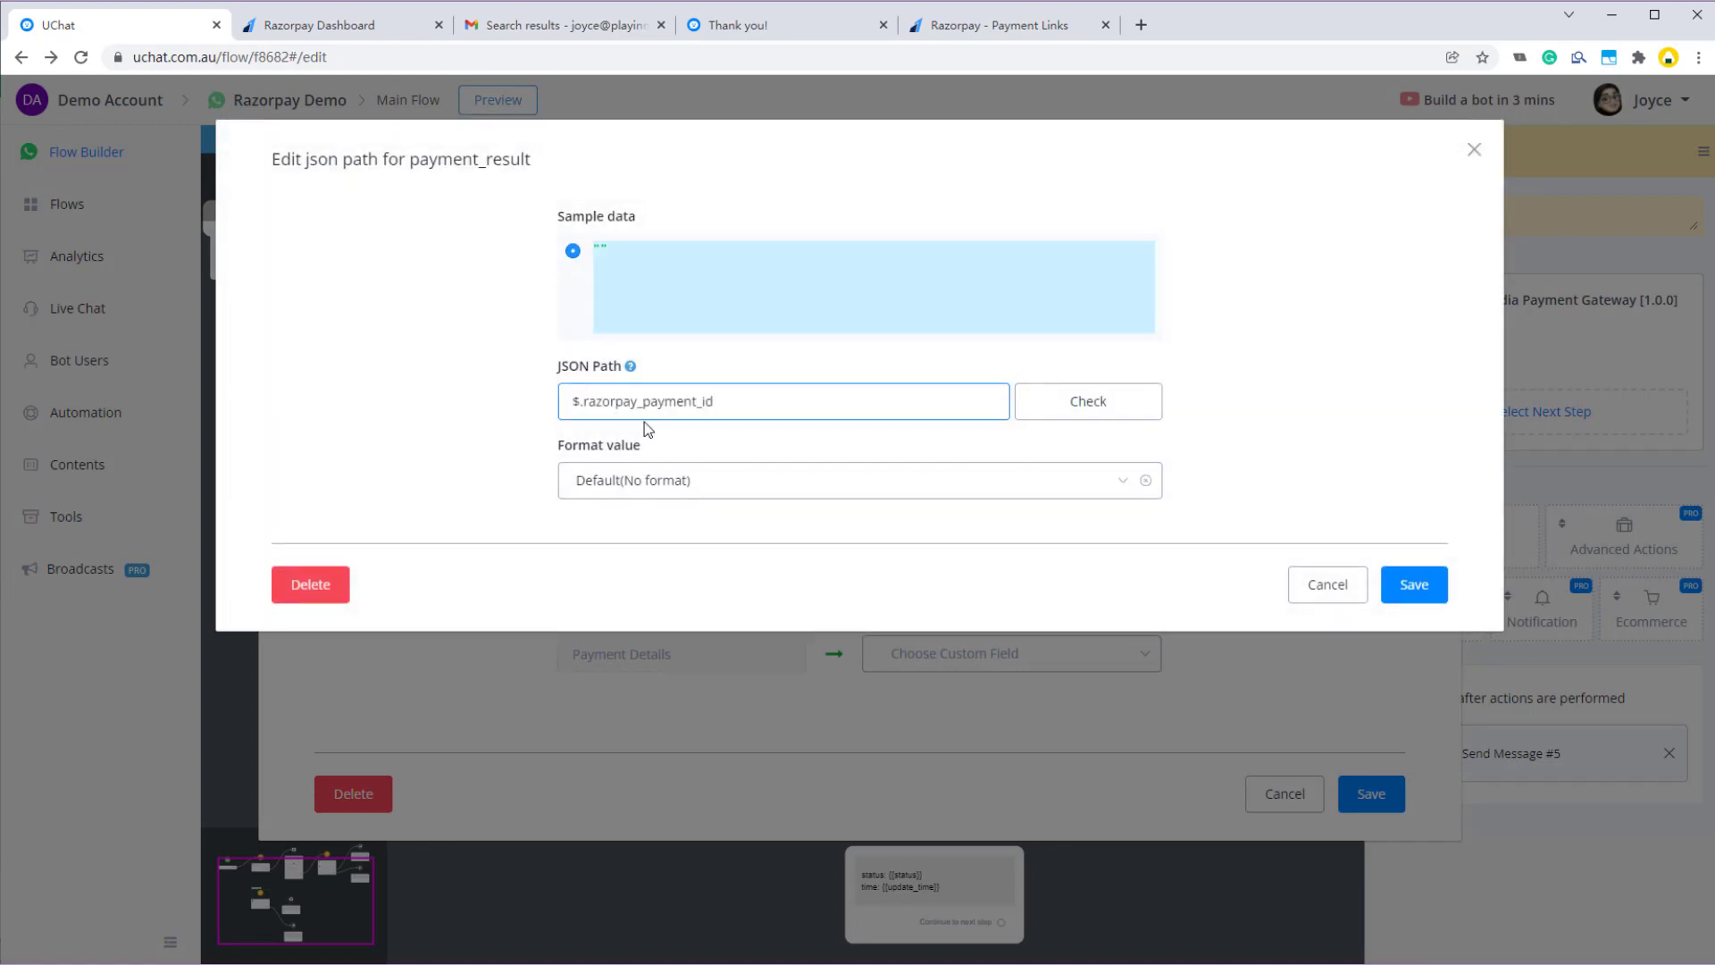
{"action": "left_click", "coordinate": [1415, 585]}
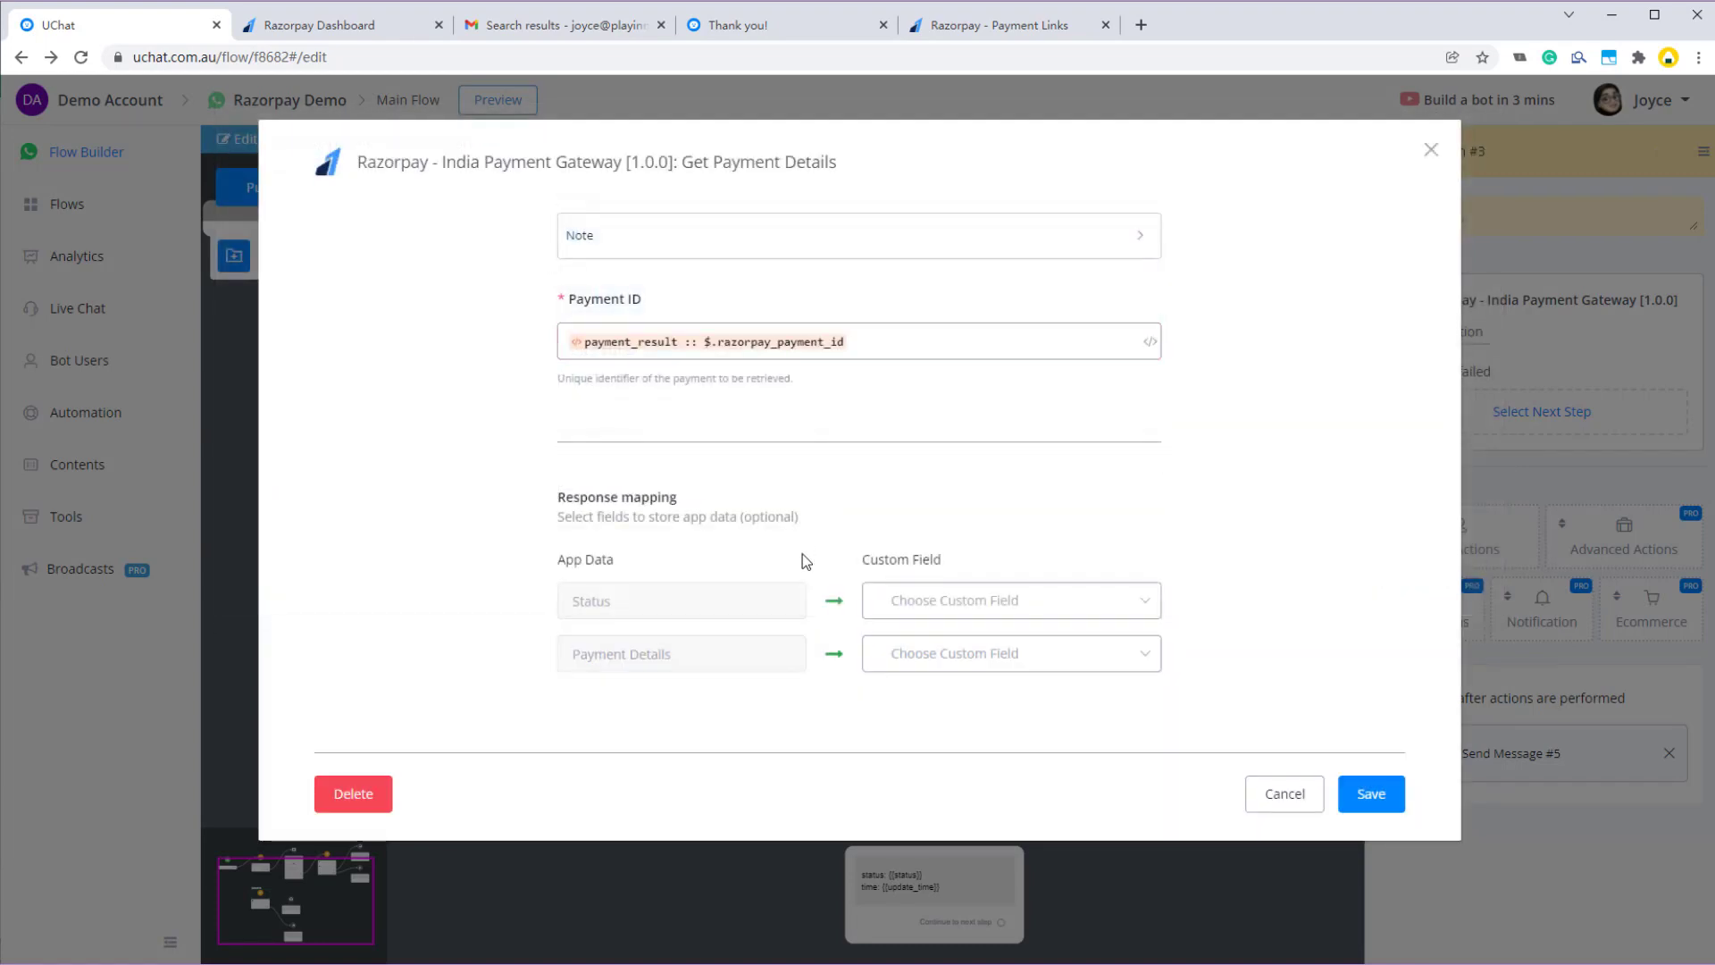
- Map Status→status and Payment Details→new JSON field payment_details, then save
{"action": "left_click", "coordinate": [964, 607]}
{"action": "left_click", "coordinate": [1077, 739]}
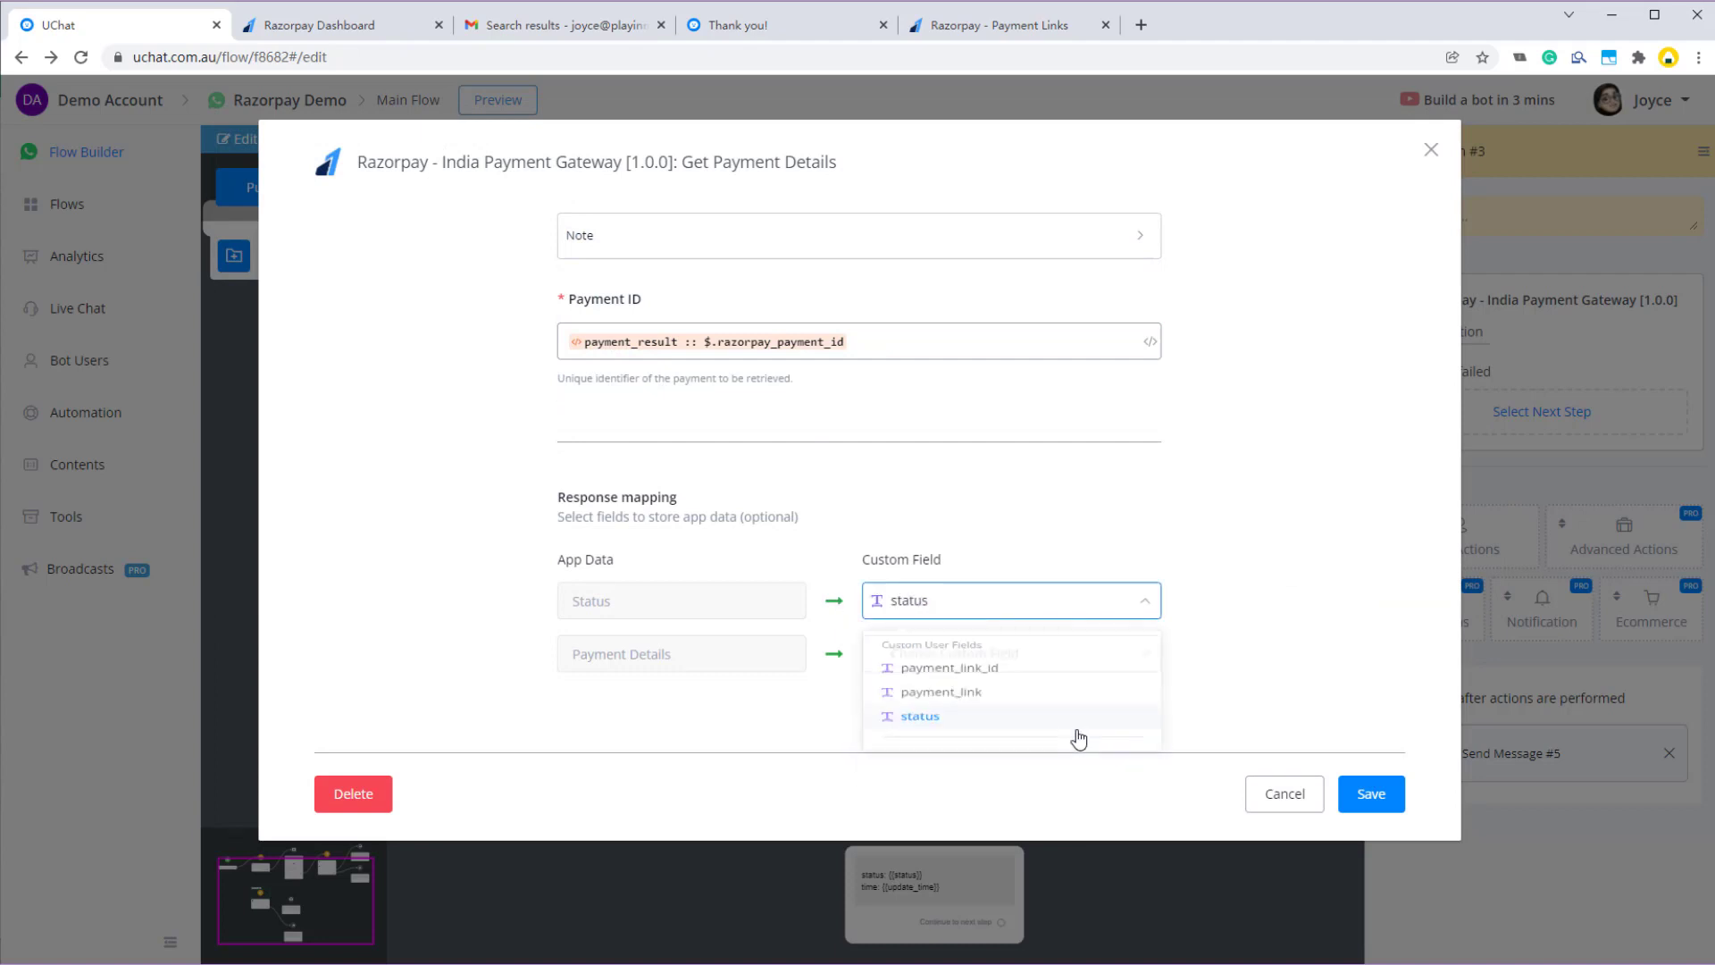
{"action": "left_click", "coordinate": [952, 666]}
{"action": "type", "text": "p"}
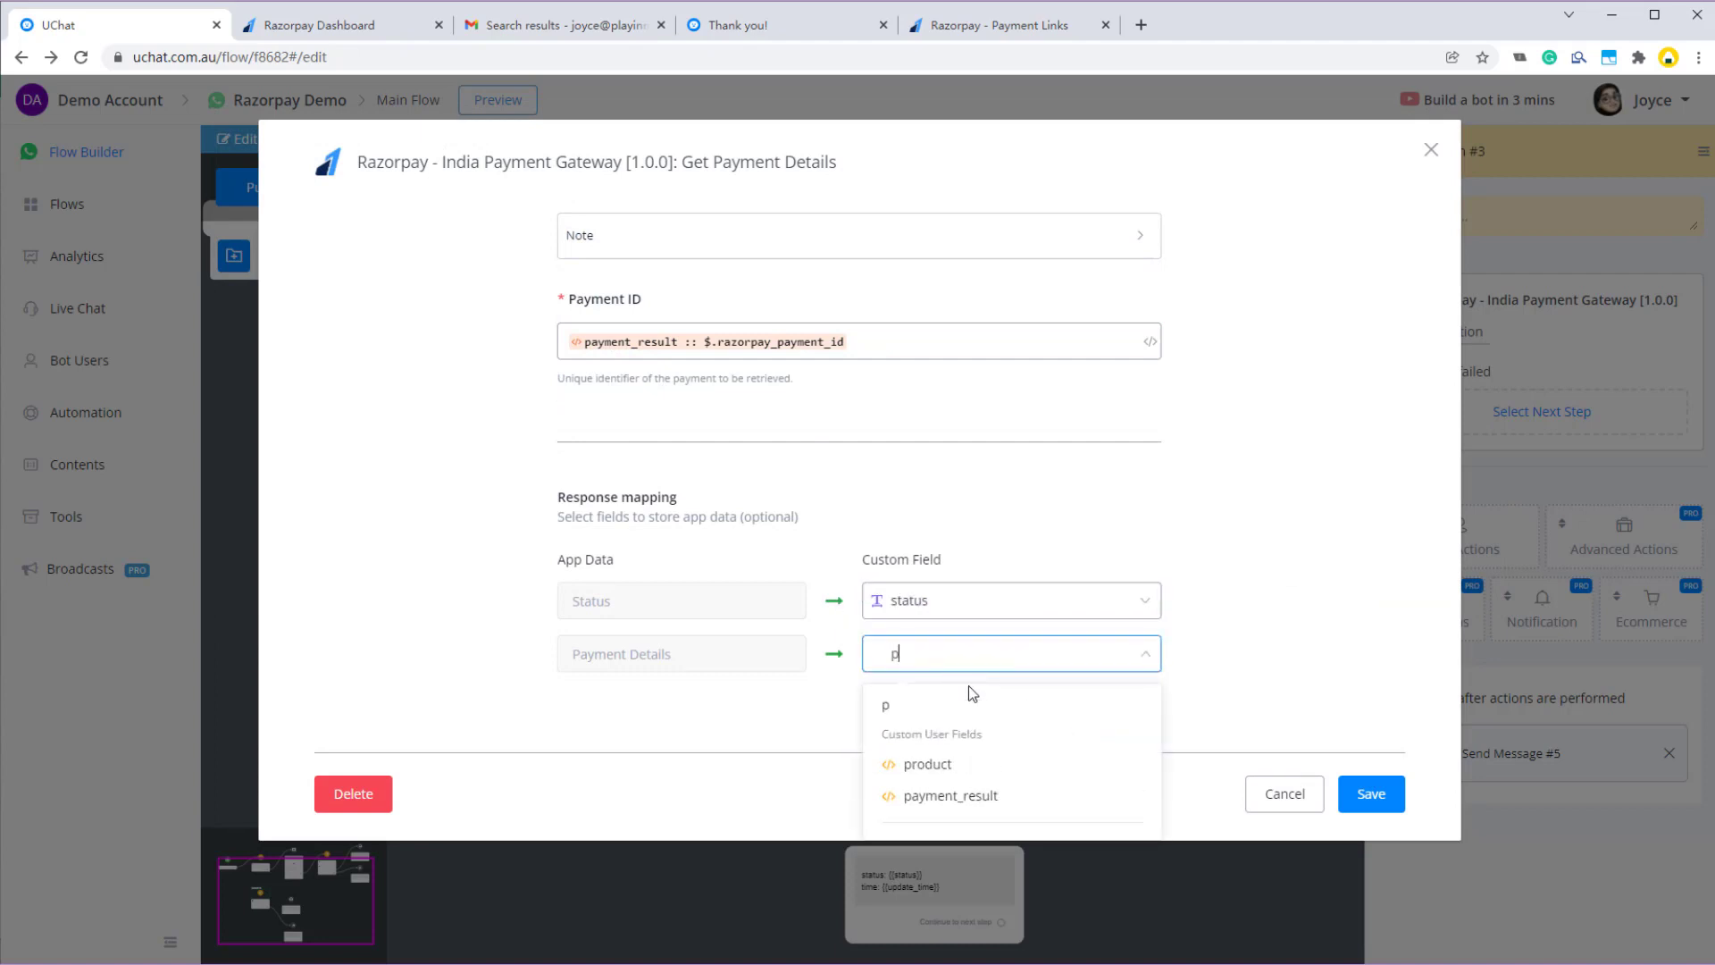
{"action": "type", "text": "ayment_details"}
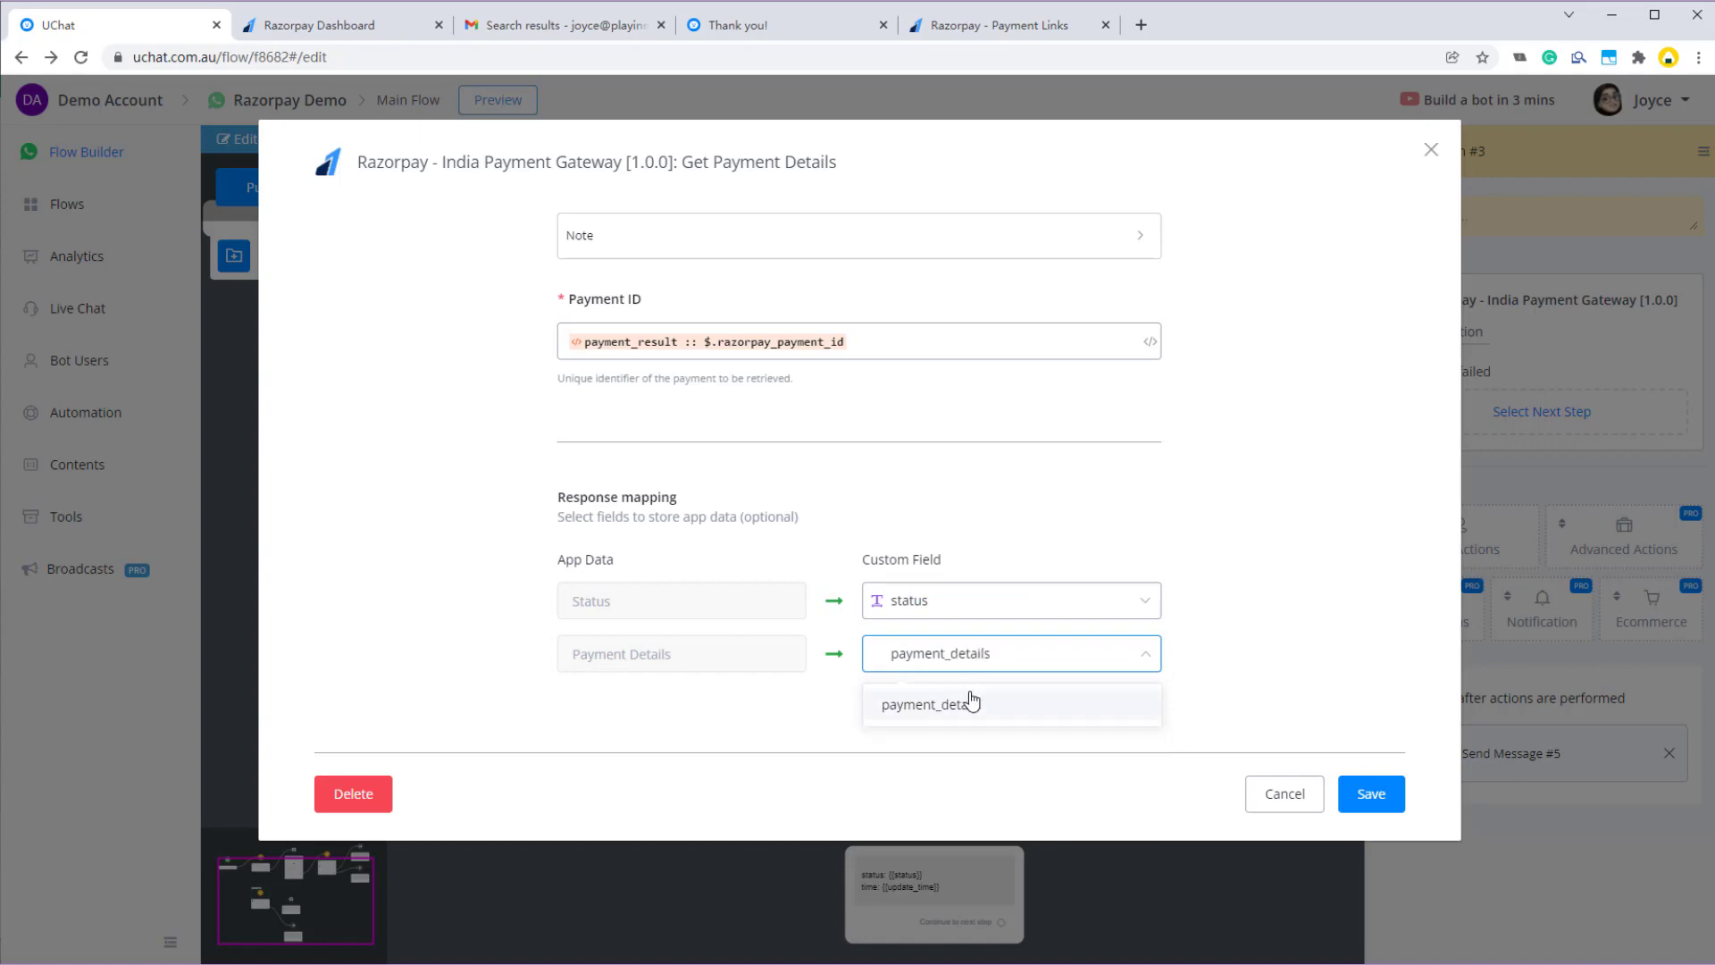
{"action": "left_click", "coordinate": [968, 700]}
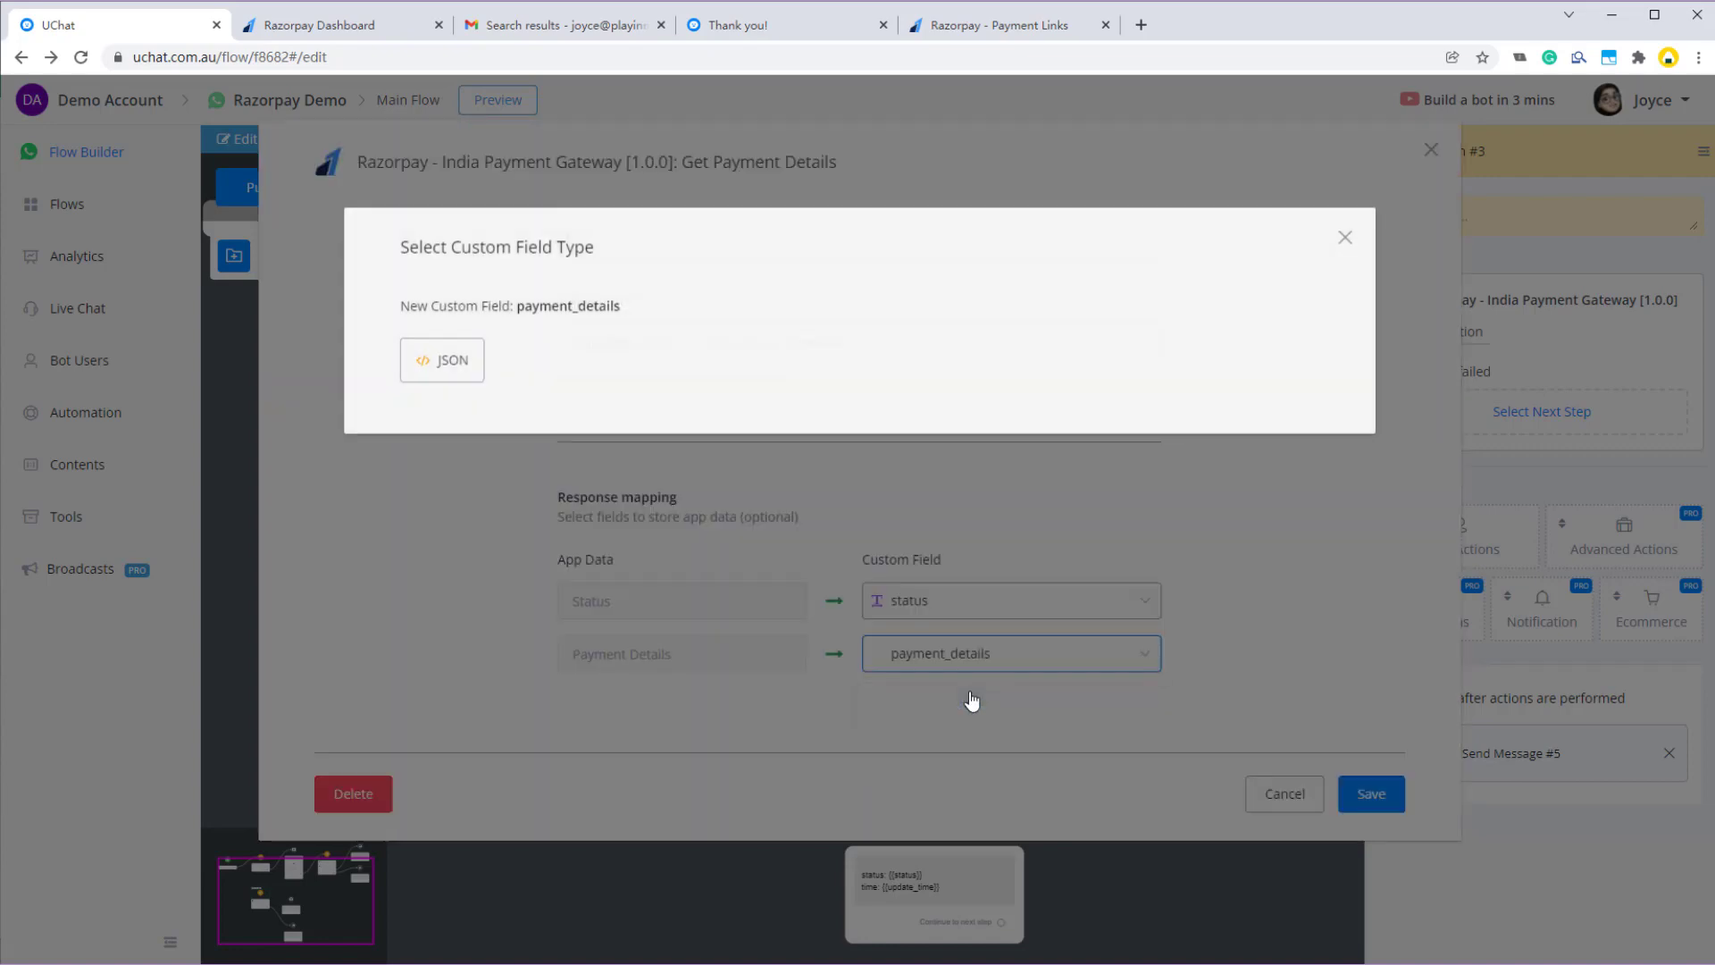
{"action": "left_click", "coordinate": [416, 368]}
{"action": "left_click", "coordinate": [1358, 792]}
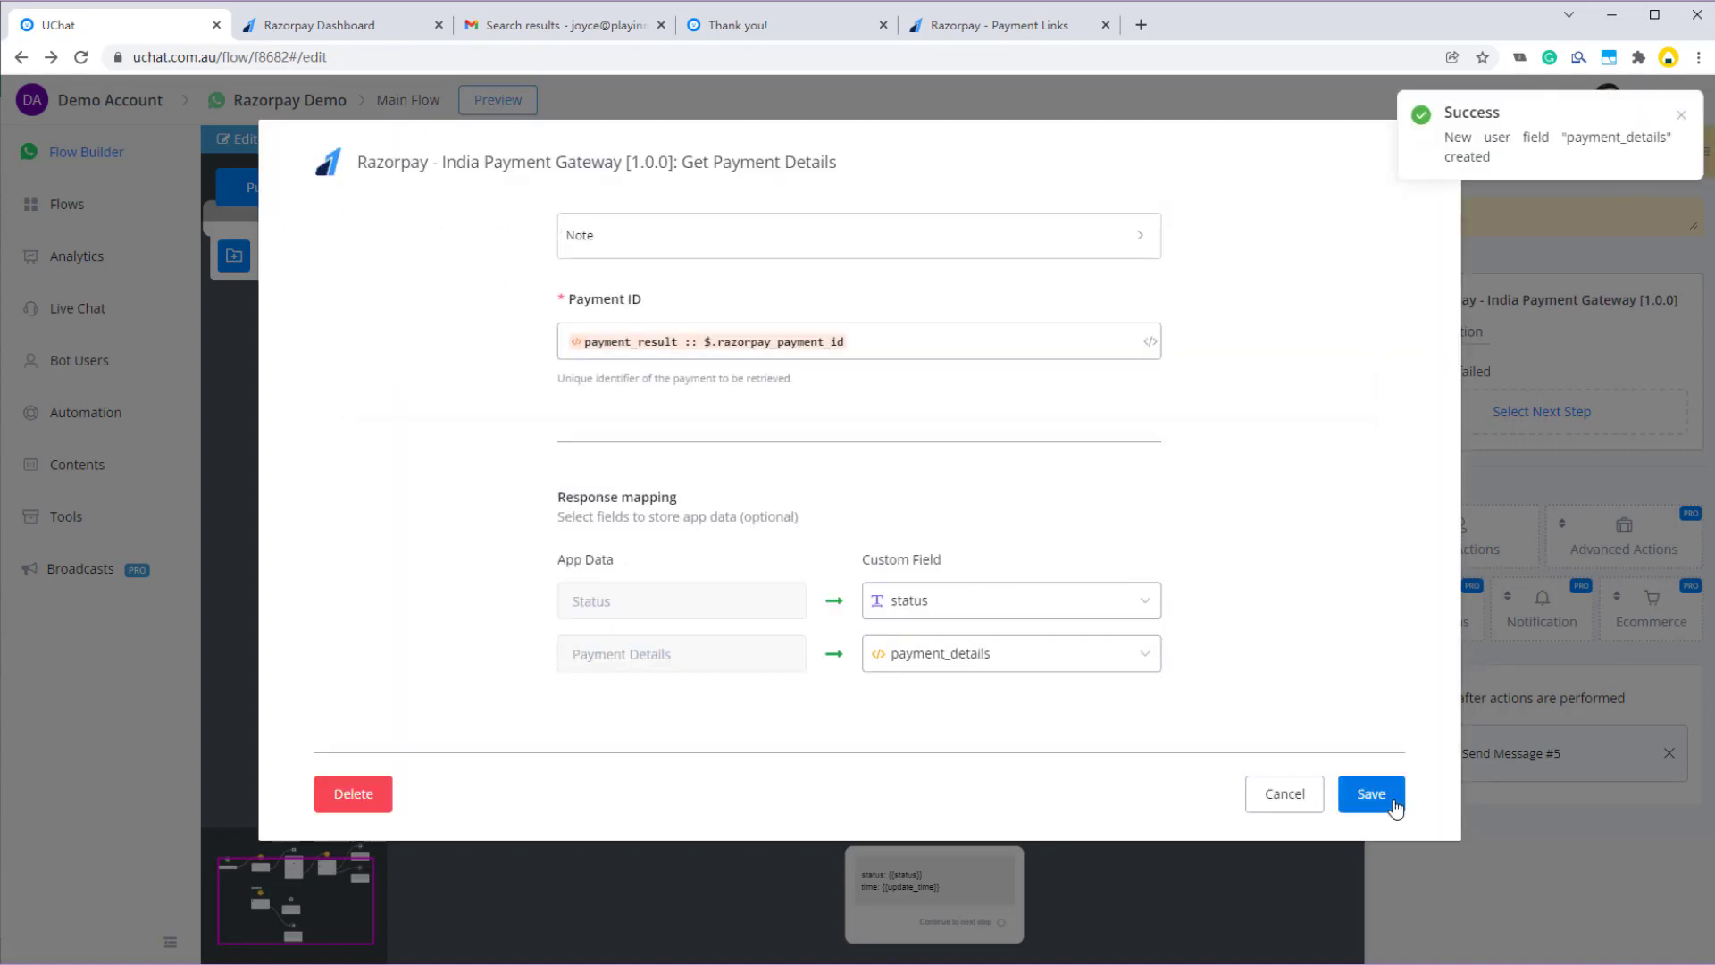
- Link the failed path to Send Message #4, drop the time line from Send Message #5, publish and preview
{"action": "left_click_drag", "start_coordinate": [681, 572], "coordinate": [914, 529]}
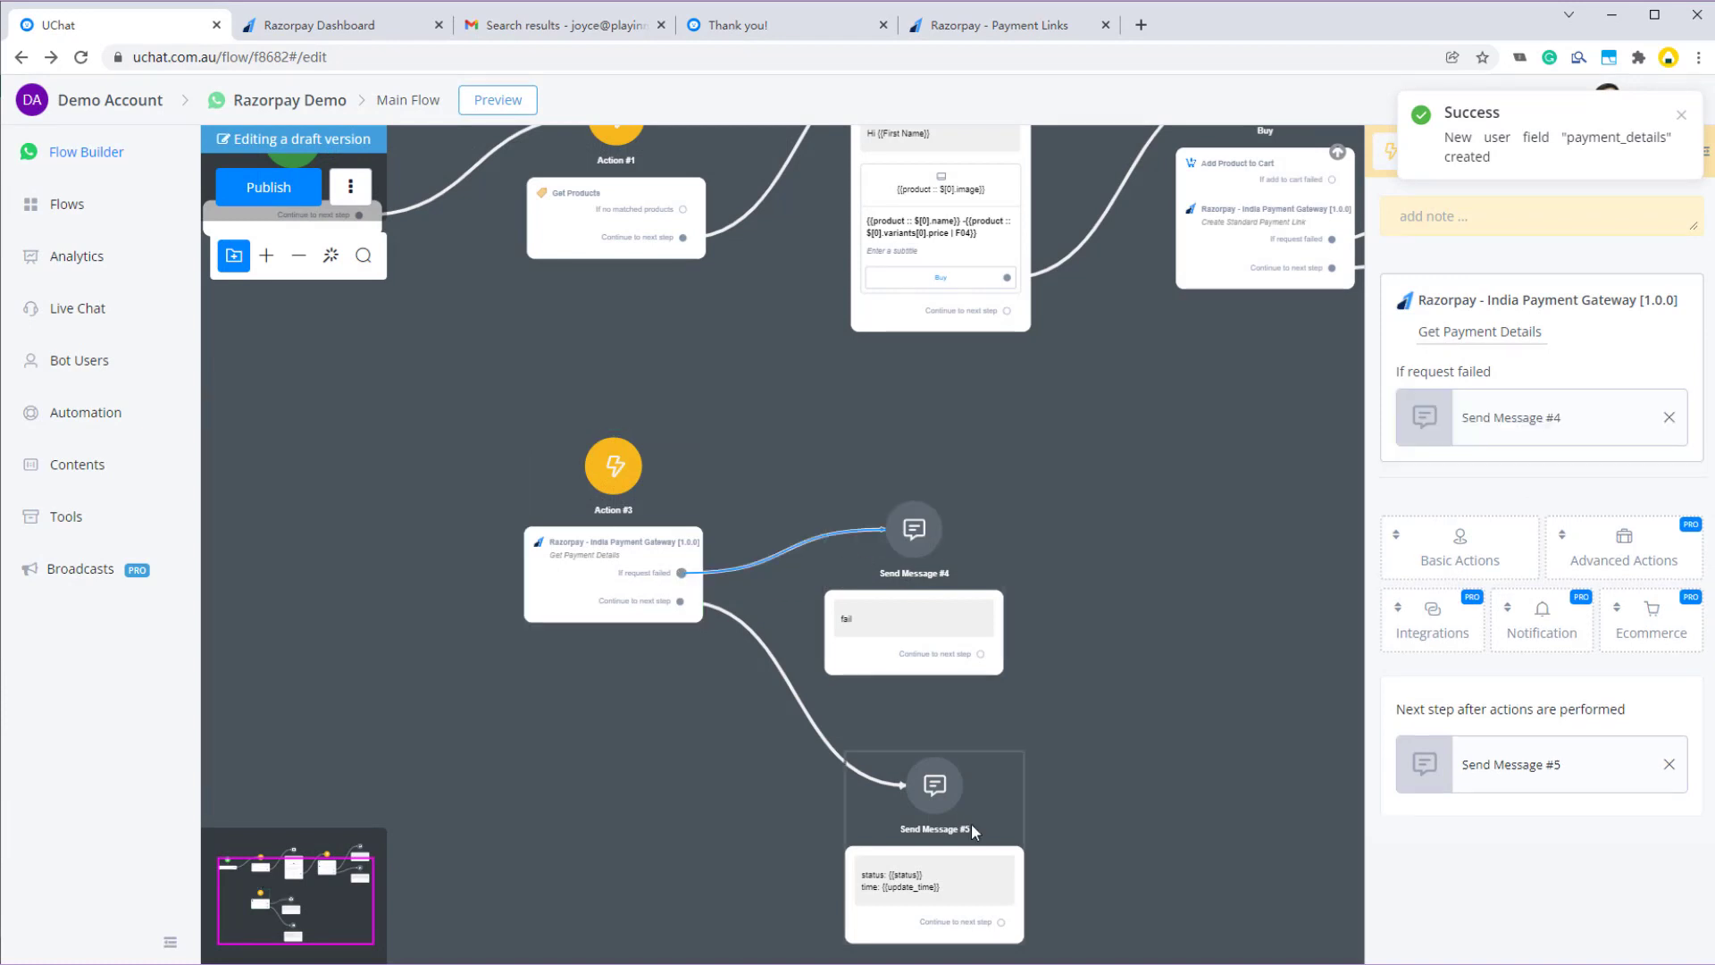
{"action": "left_click", "coordinate": [972, 823]}
{"action": "left_click_drag", "start_coordinate": [590, 577], "coordinate": [594, 692]}
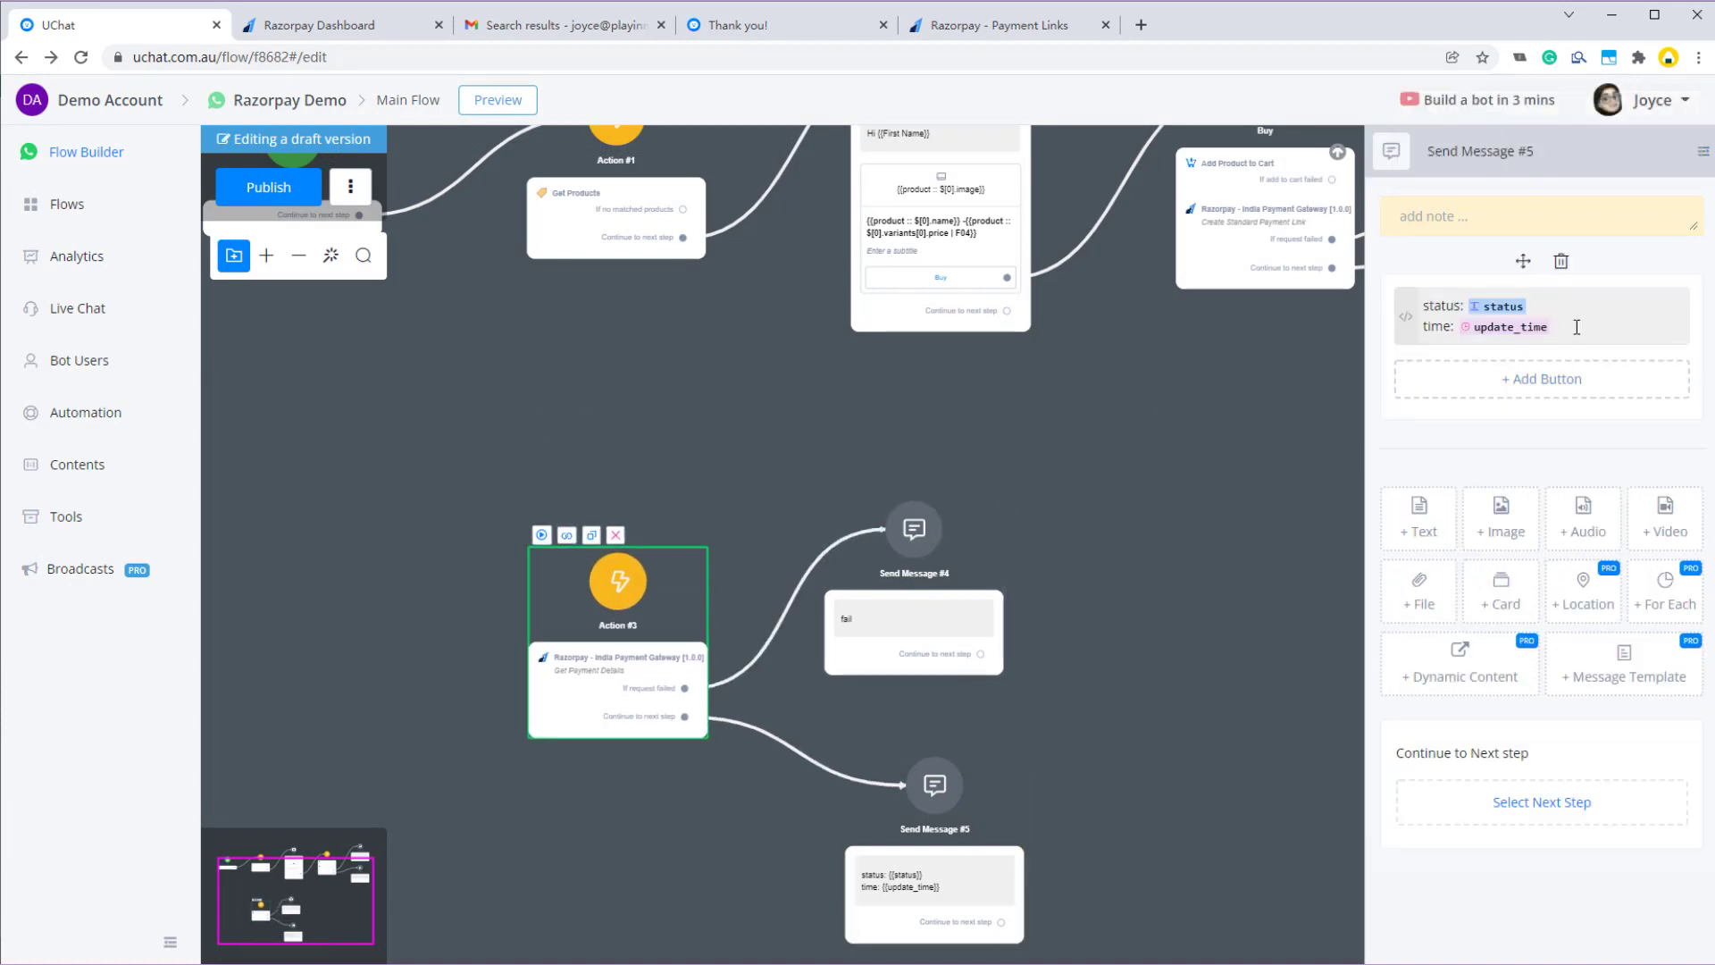
{"action": "left_click", "coordinate": [1573, 324]}
{"action": "key", "text": "BackSpace"}
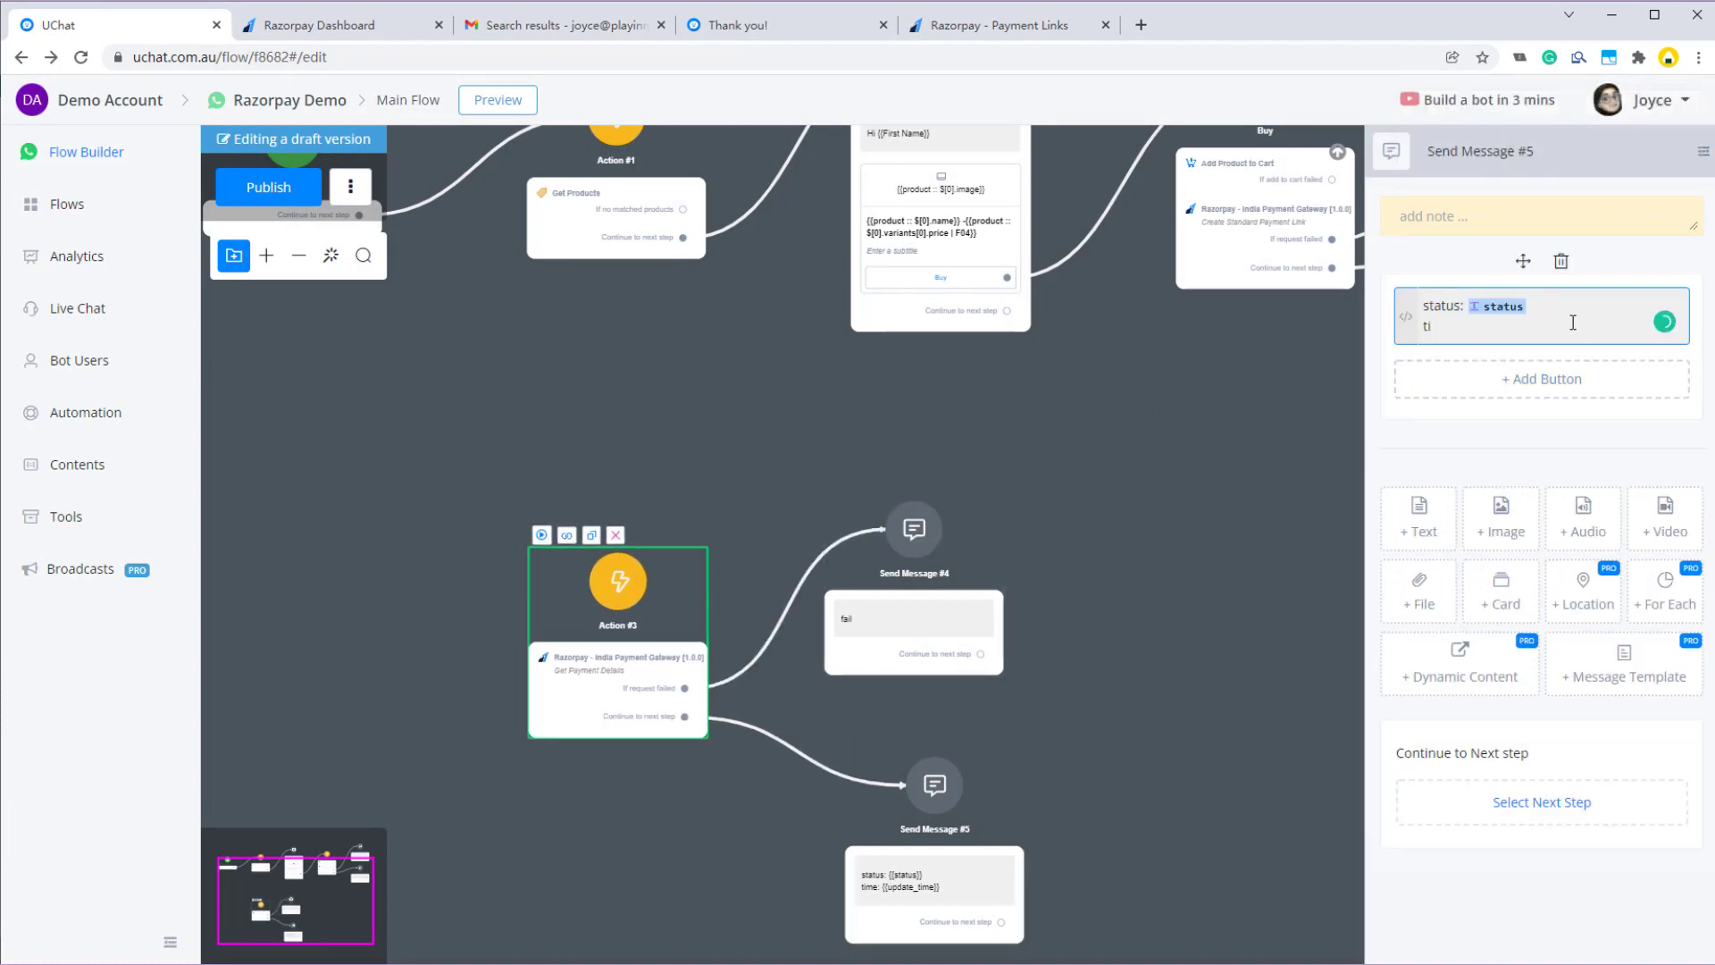
{"action": "key", "text": "BackSpace"}
{"action": "key", "text": "BackSpace"}
{"action": "key", "text": "BackSpace"}
{"action": "left_click", "coordinate": [268, 187]}
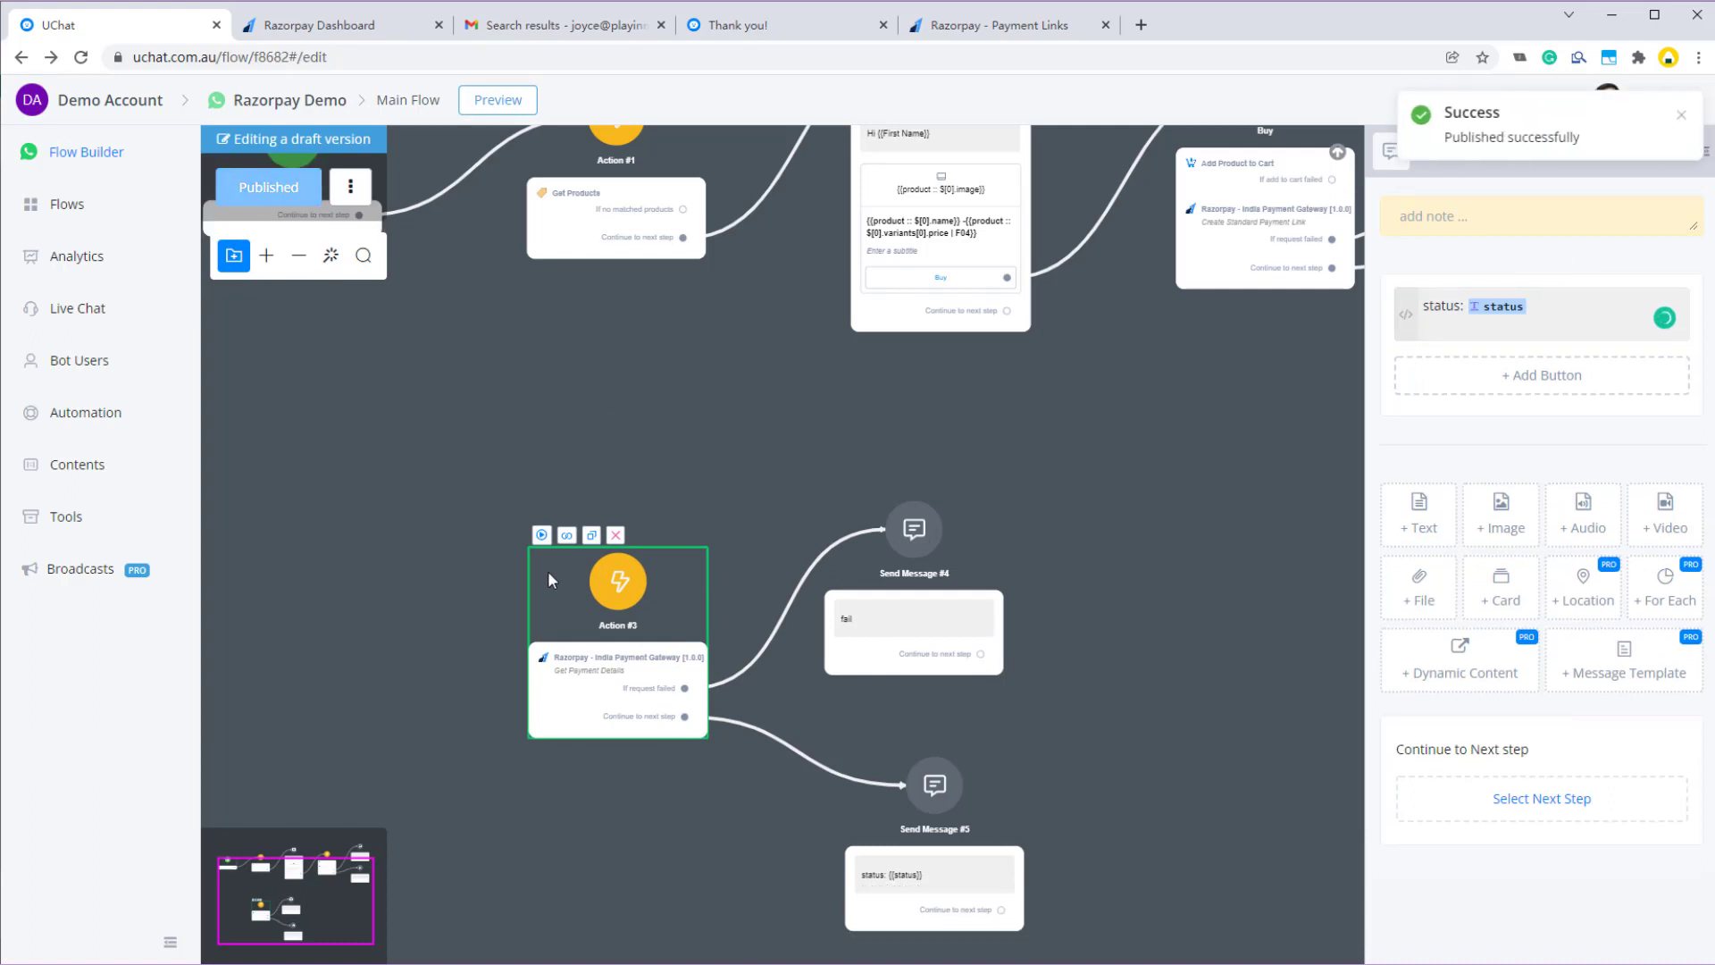
{"action": "left_click", "coordinate": [541, 535]}
- Check that the WhatsApp reply reads 'status: captured', then go back to the UChat flow editor
{"action": "key", "text": "alt+Tab"}
{"action": "double_click", "coordinate": [212, 825]}
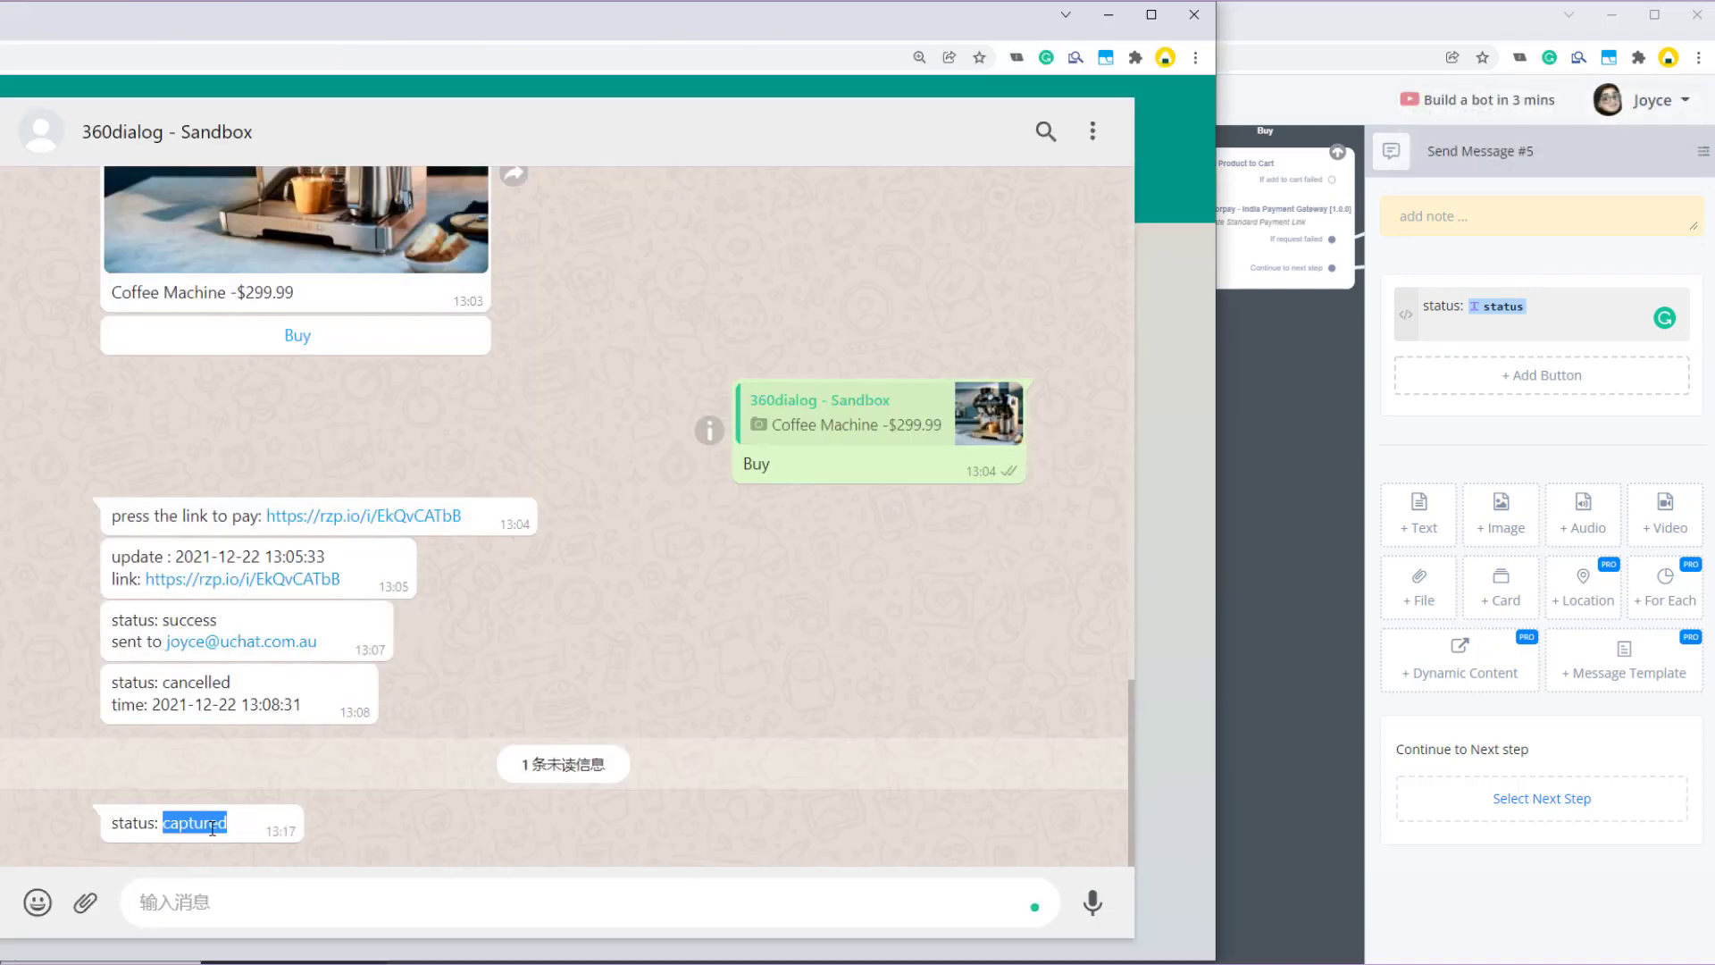
{"action": "left_click", "coordinate": [221, 824]}
{"action": "scroll", "coordinate": [505, 697], "scroll_direction": "up", "scroll_amount": 1}
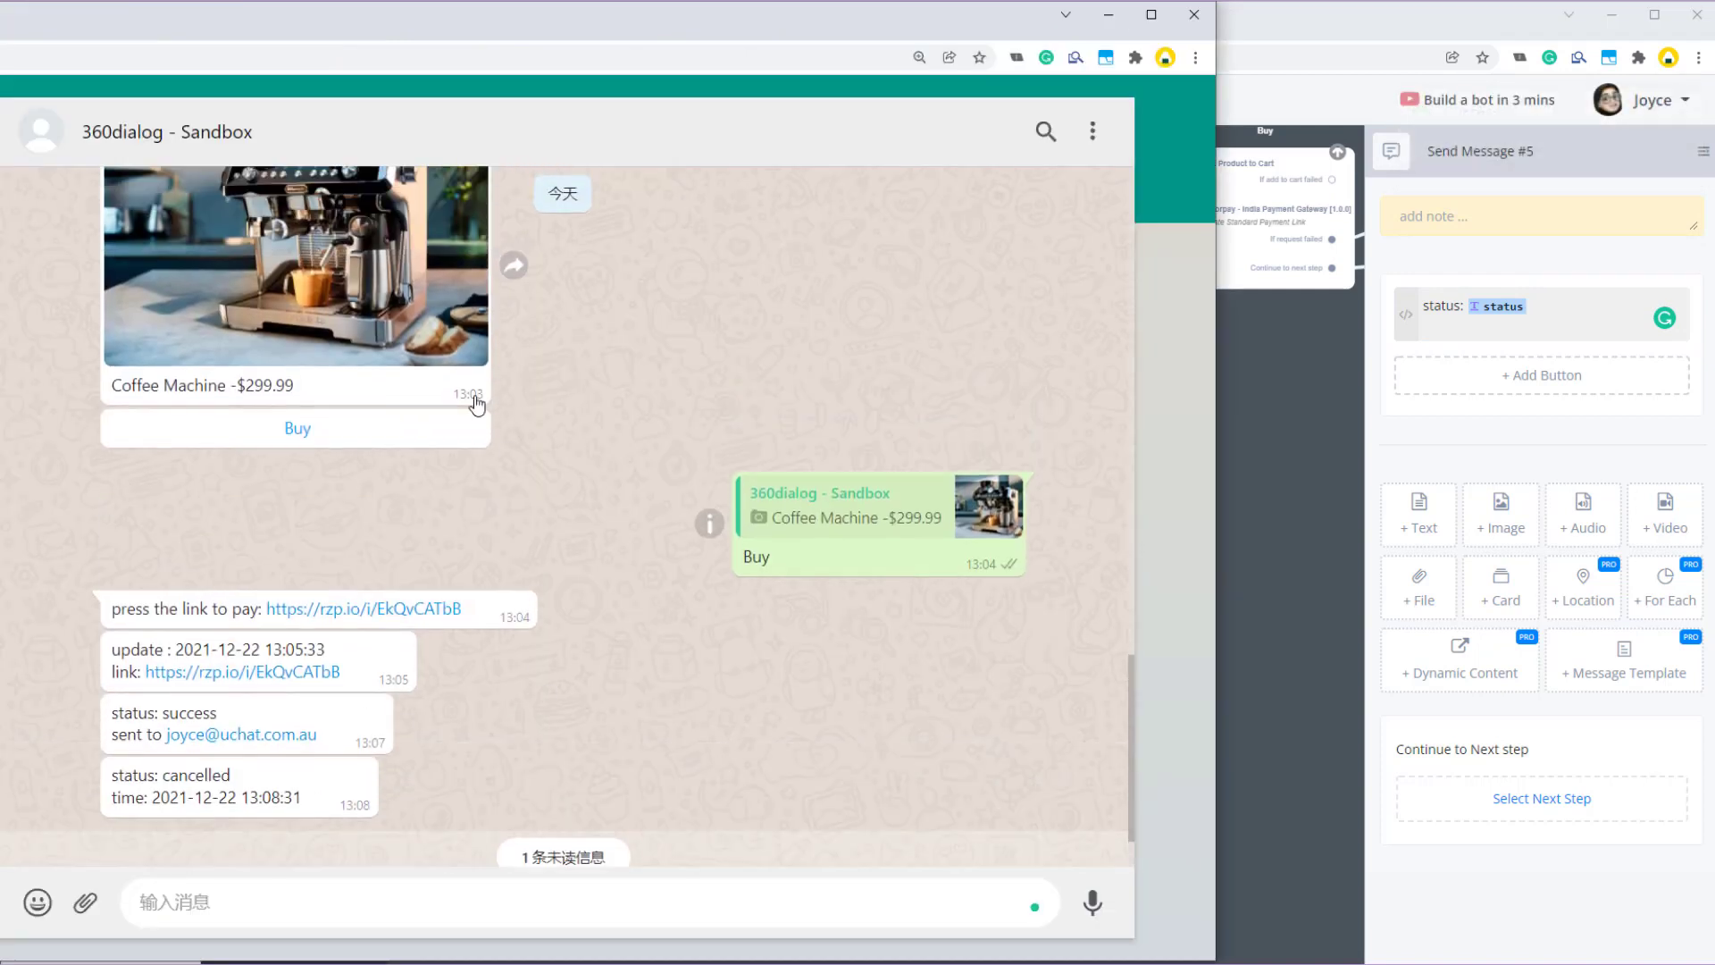
{"action": "left_click", "coordinate": [1274, 544]}
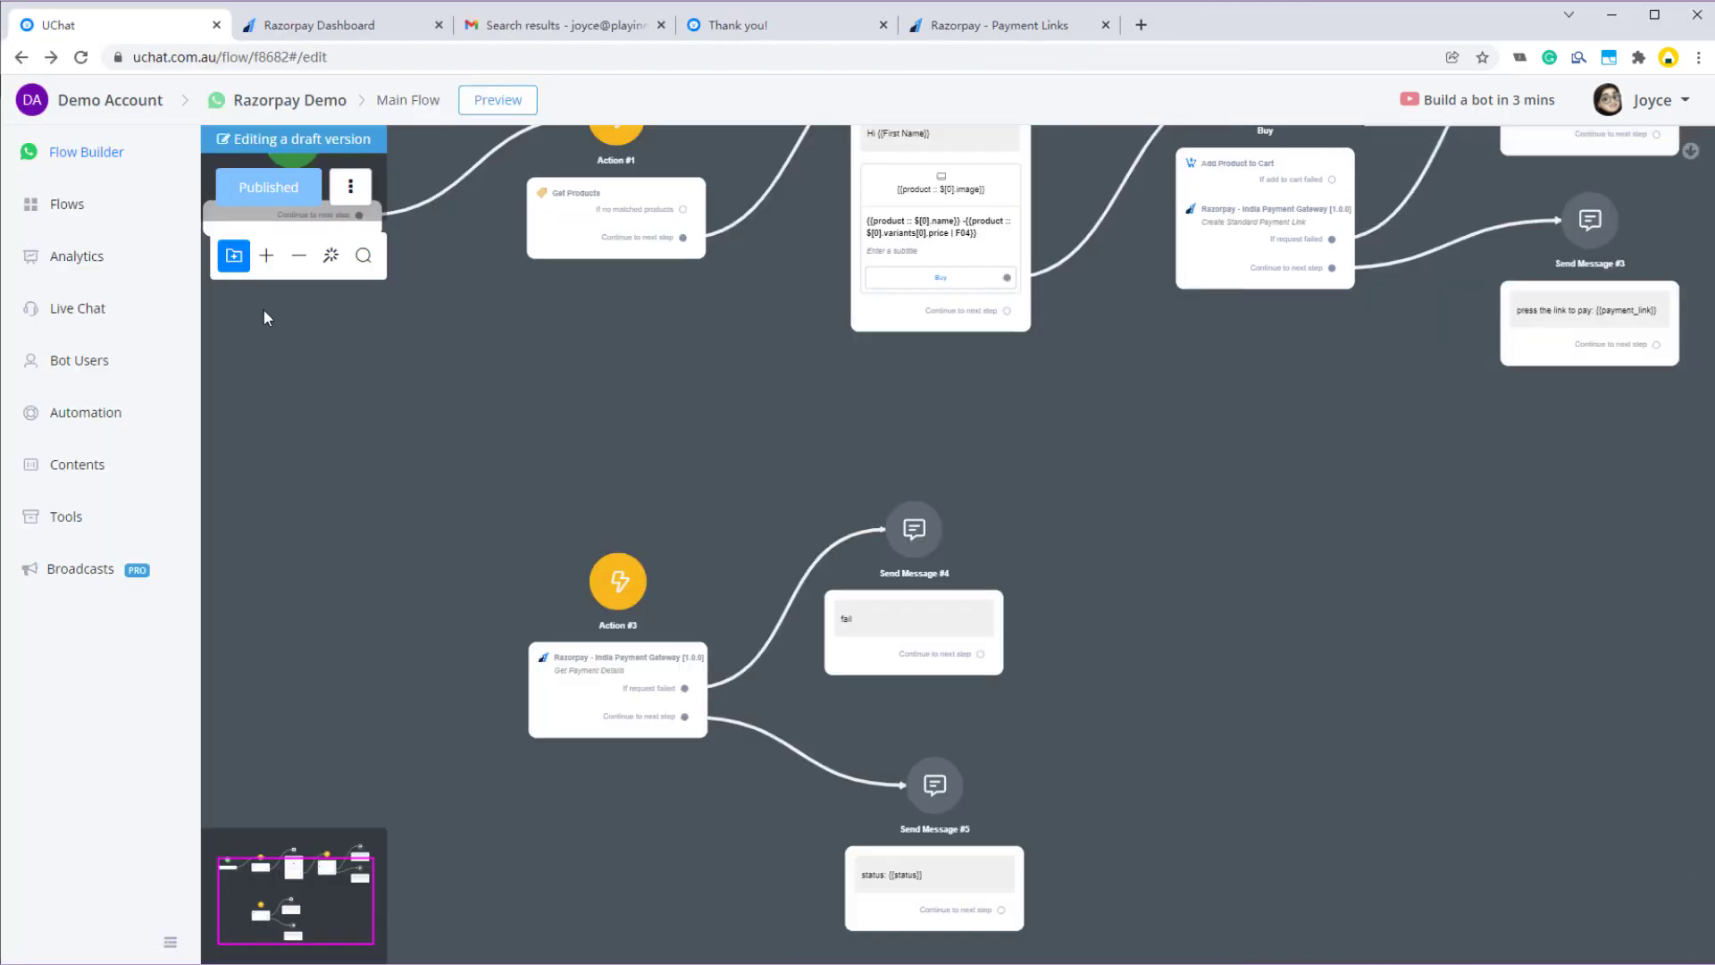
- Open the test contact's payment_details custom user field in Live Chat
{"action": "left_click", "coordinate": [107, 307]}
{"action": "left_click", "coordinate": [260, 237]}
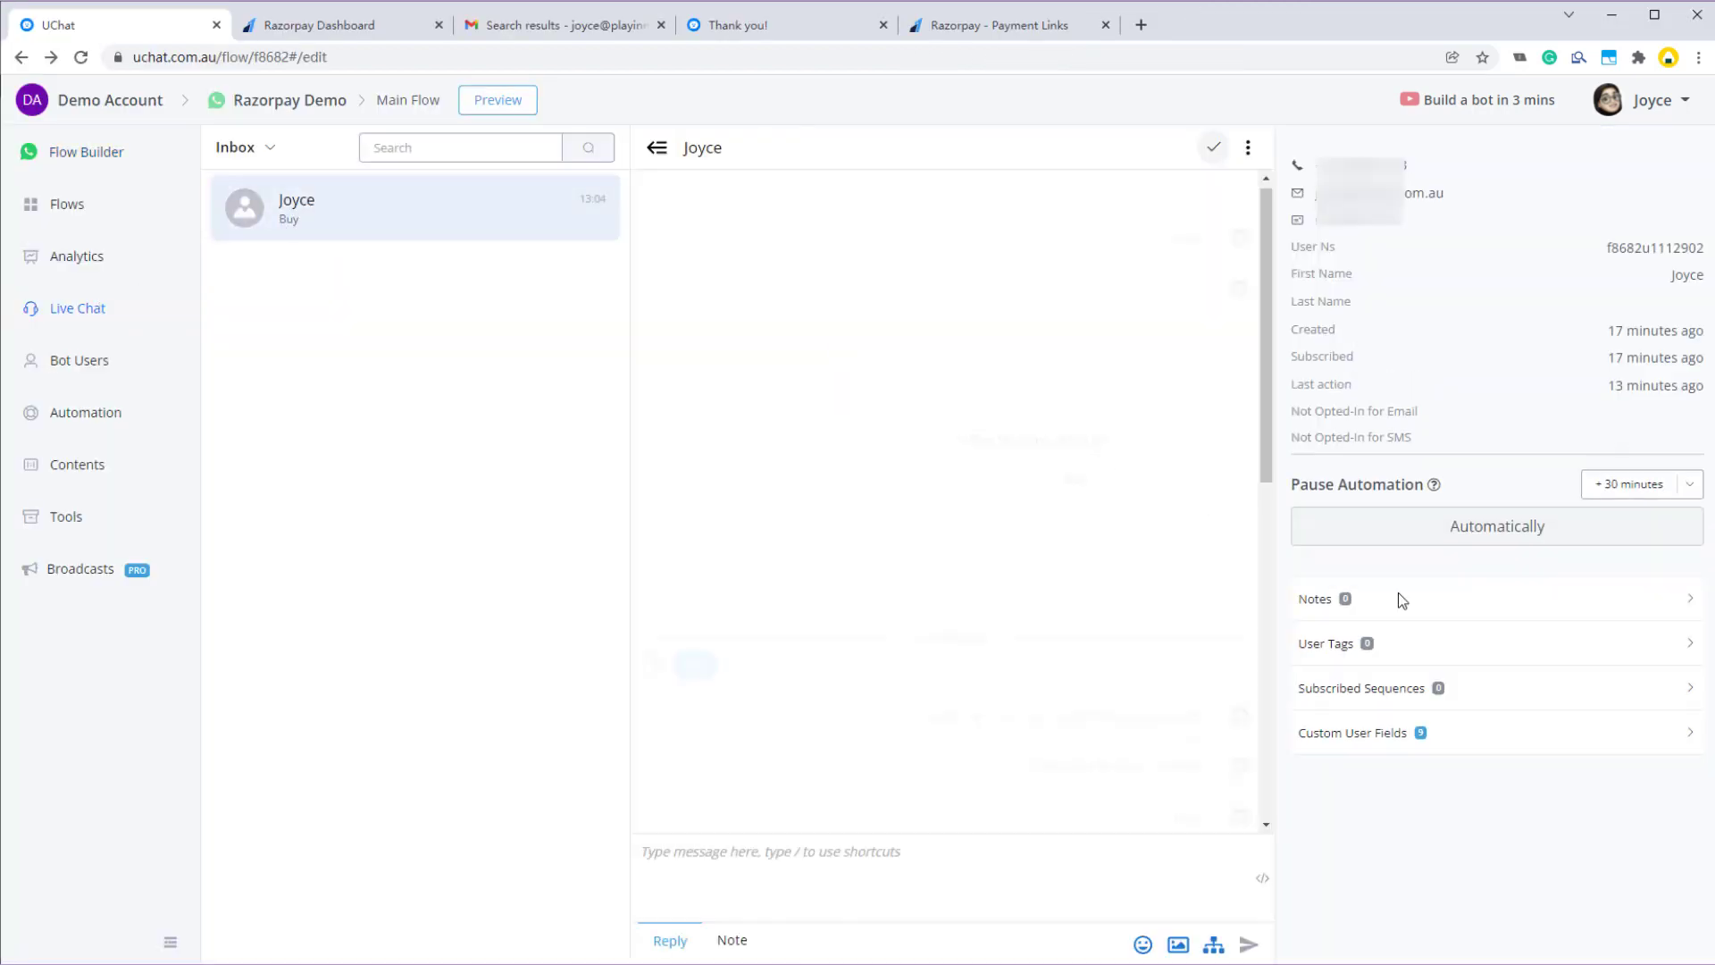
{"action": "left_click", "coordinate": [1455, 734]}
{"action": "scroll", "coordinate": [1472, 768], "scroll_direction": "down", "scroll_amount": 4}
{"action": "left_click", "coordinate": [1483, 886]}
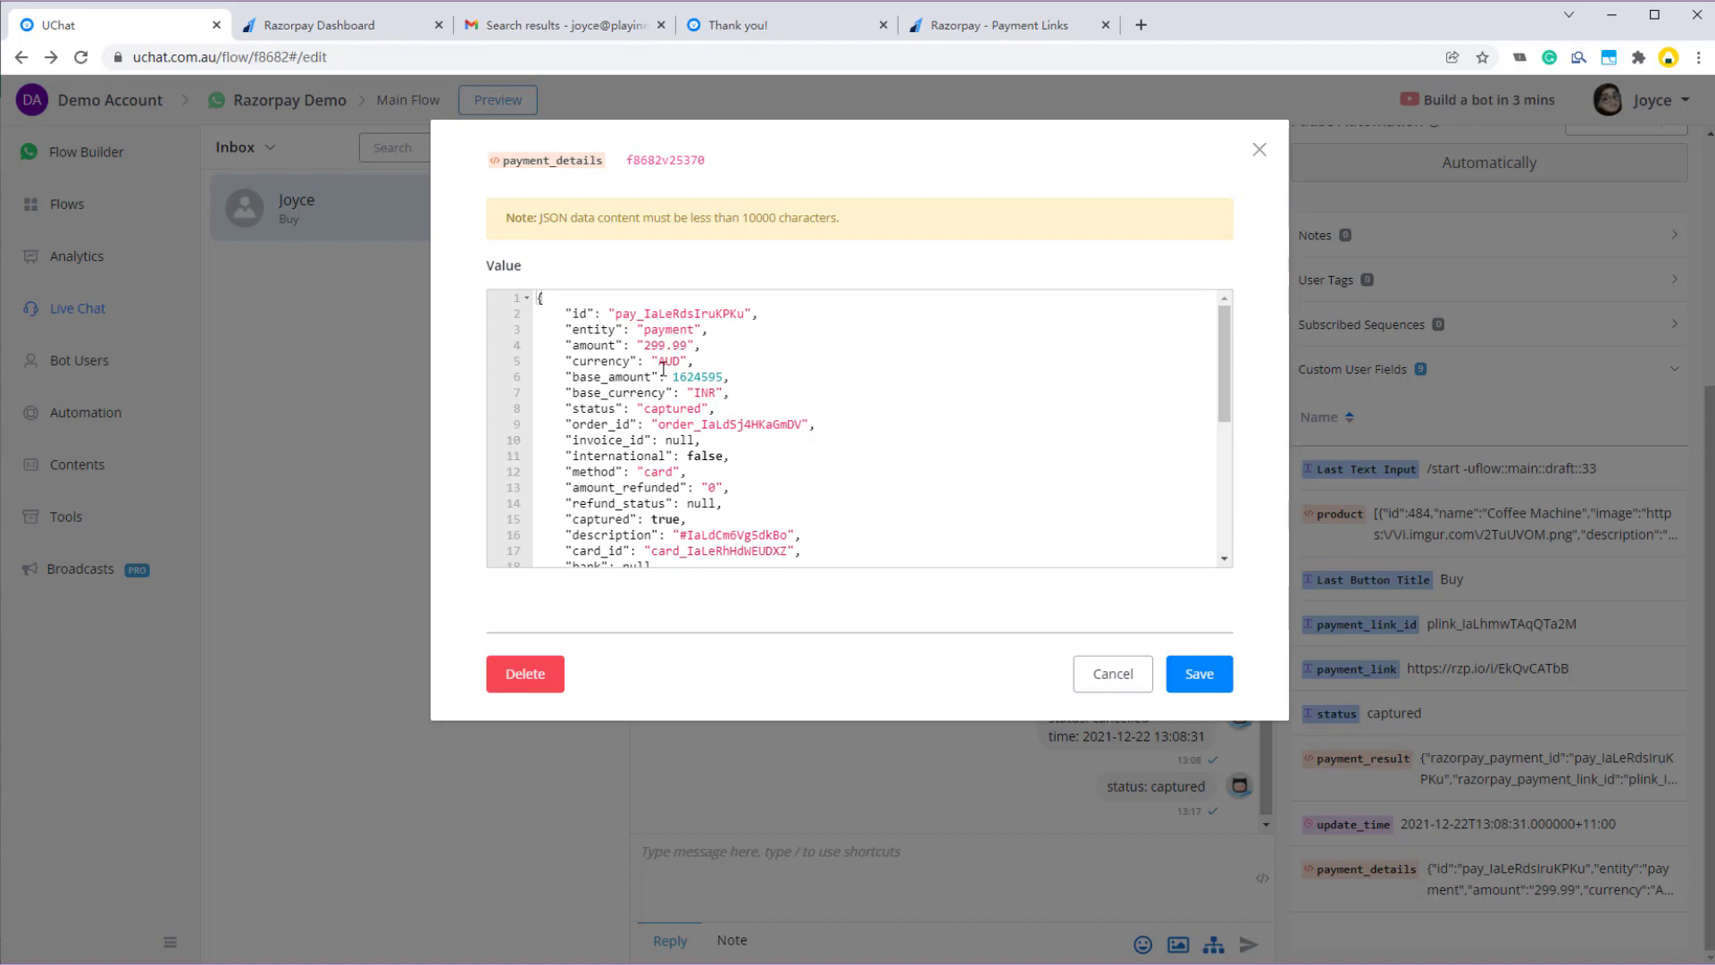
- Review the entity, amount, currency, base_amount and order_id entries in the payment JSON
{"action": "left_click", "coordinate": [583, 312]}
{"action": "left_click", "coordinate": [582, 330]}
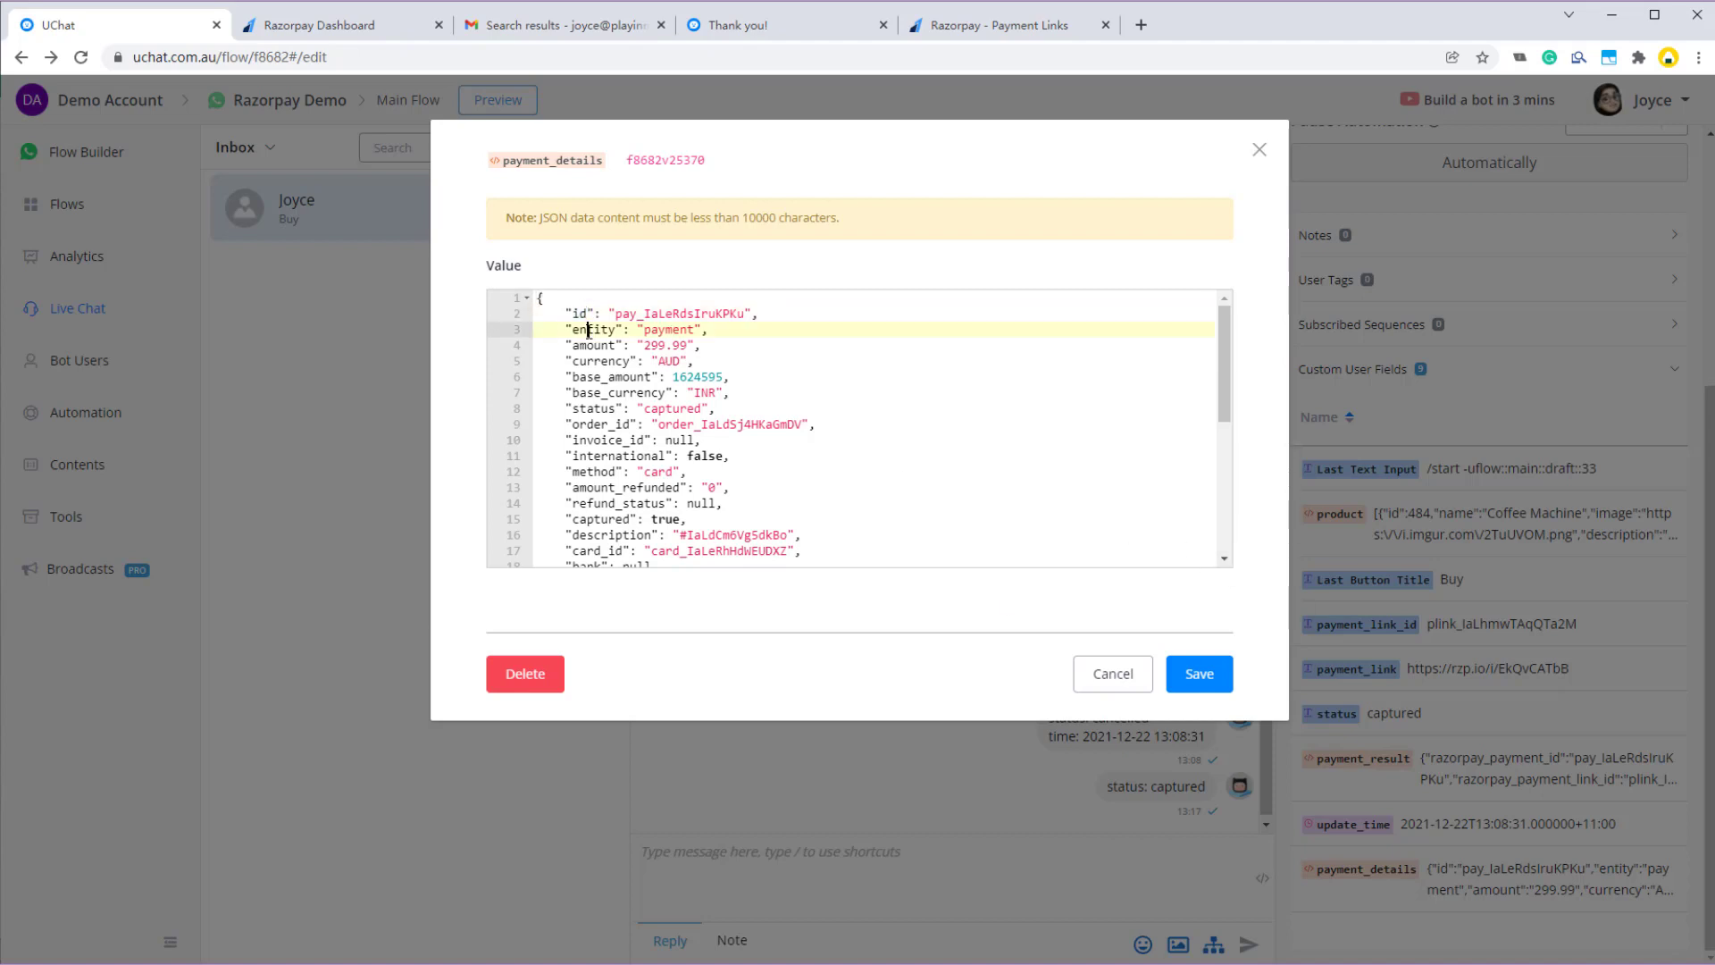
{"action": "left_click", "coordinate": [593, 347]}
{"action": "double_click", "coordinate": [593, 346]}
{"action": "double_click", "coordinate": [601, 361]}
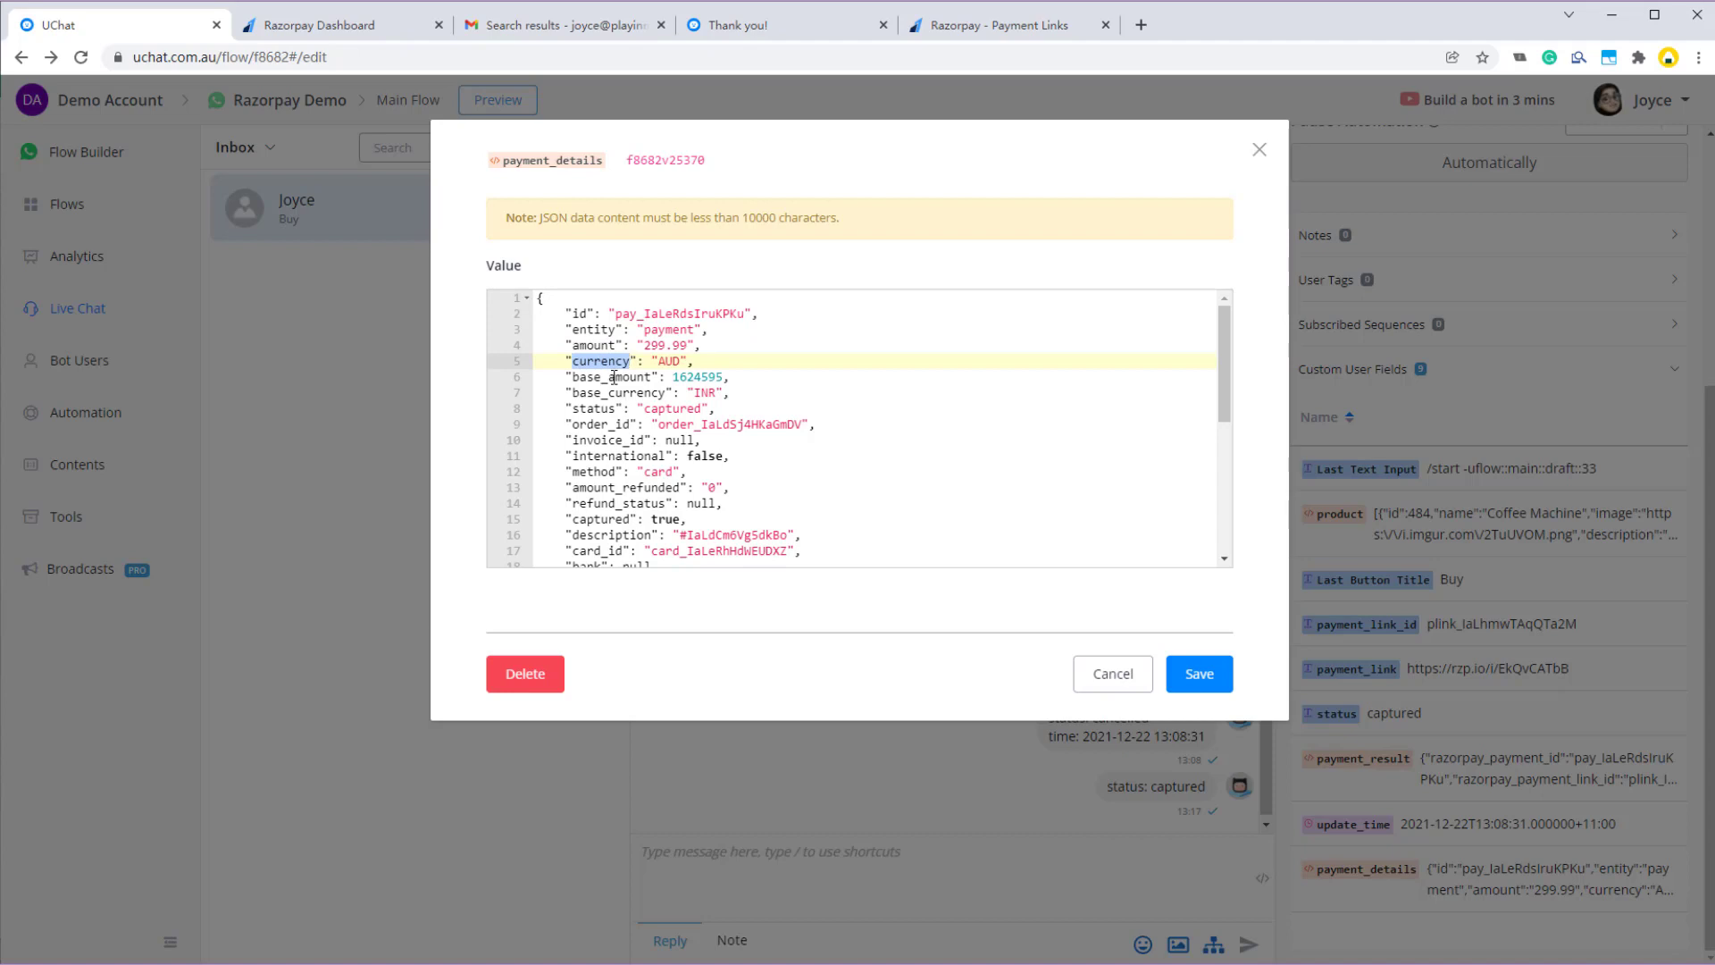
{"action": "left_click", "coordinate": [614, 378]}
{"action": "left_click_drag", "start_coordinate": [574, 378], "coordinate": [728, 392]}
{"action": "left_click", "coordinate": [740, 393]}
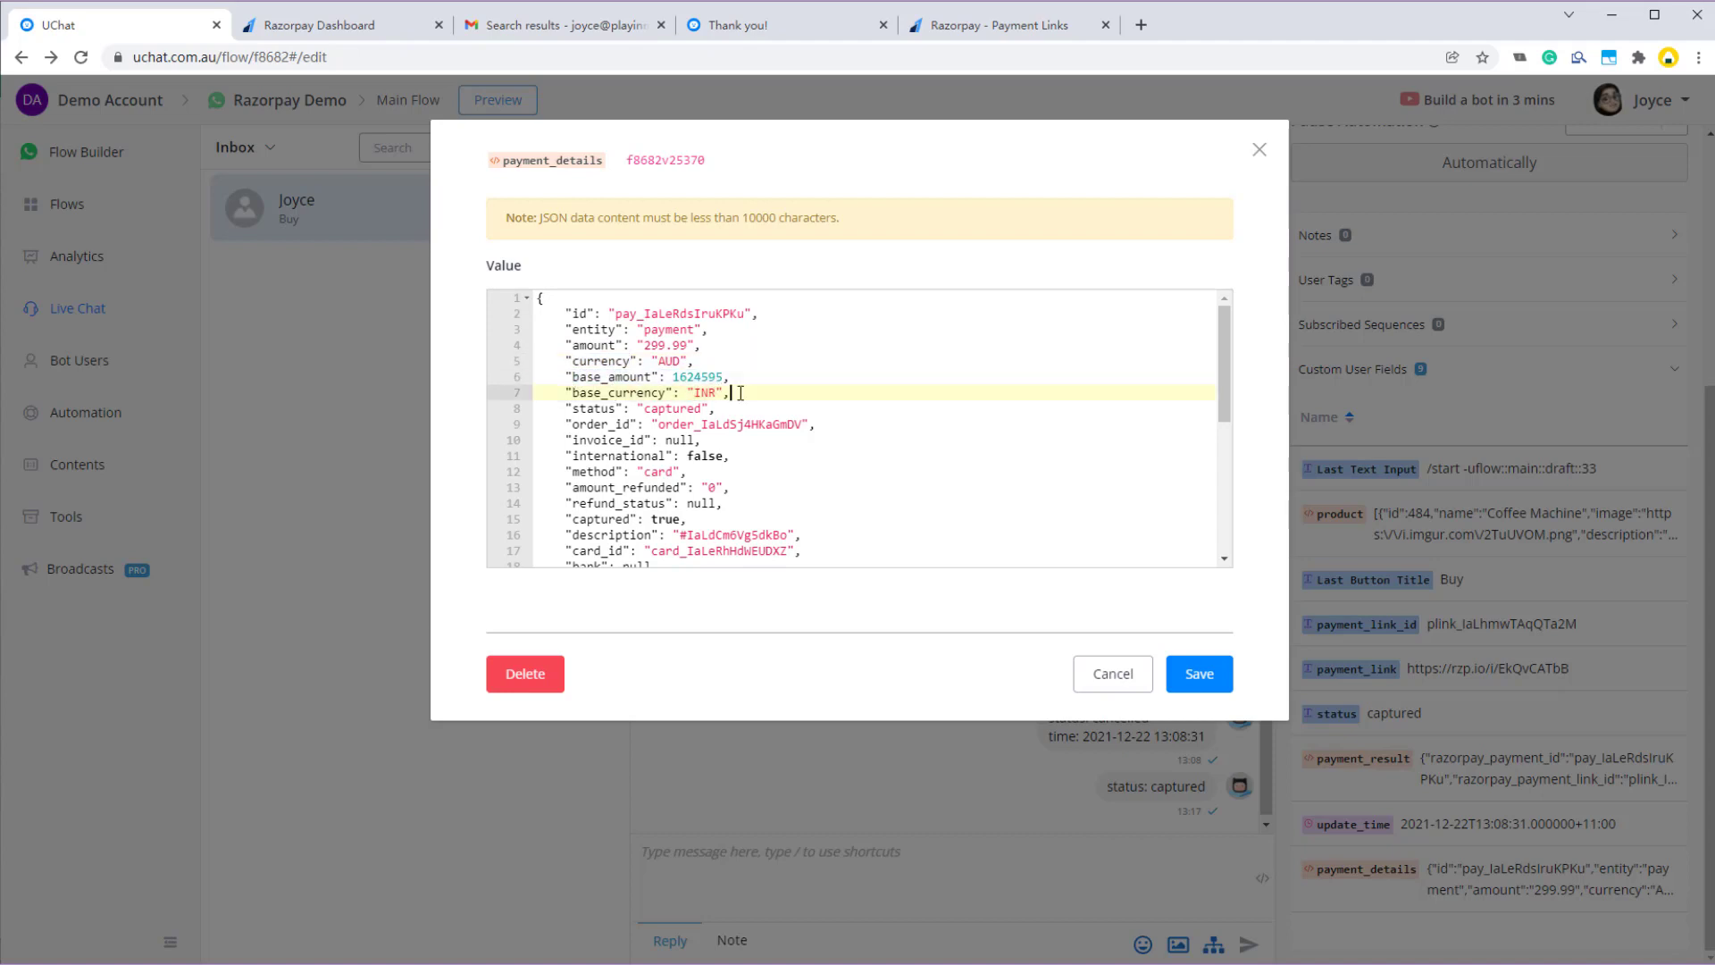
{"action": "mouse_move", "coordinate": [573, 361]}
{"action": "left_mouse_down"}
{"action": "mouse_move", "coordinate": [646, 378]}
{"action": "mouse_move", "coordinate": [587, 377]}
{"action": "left_mouse_up"}
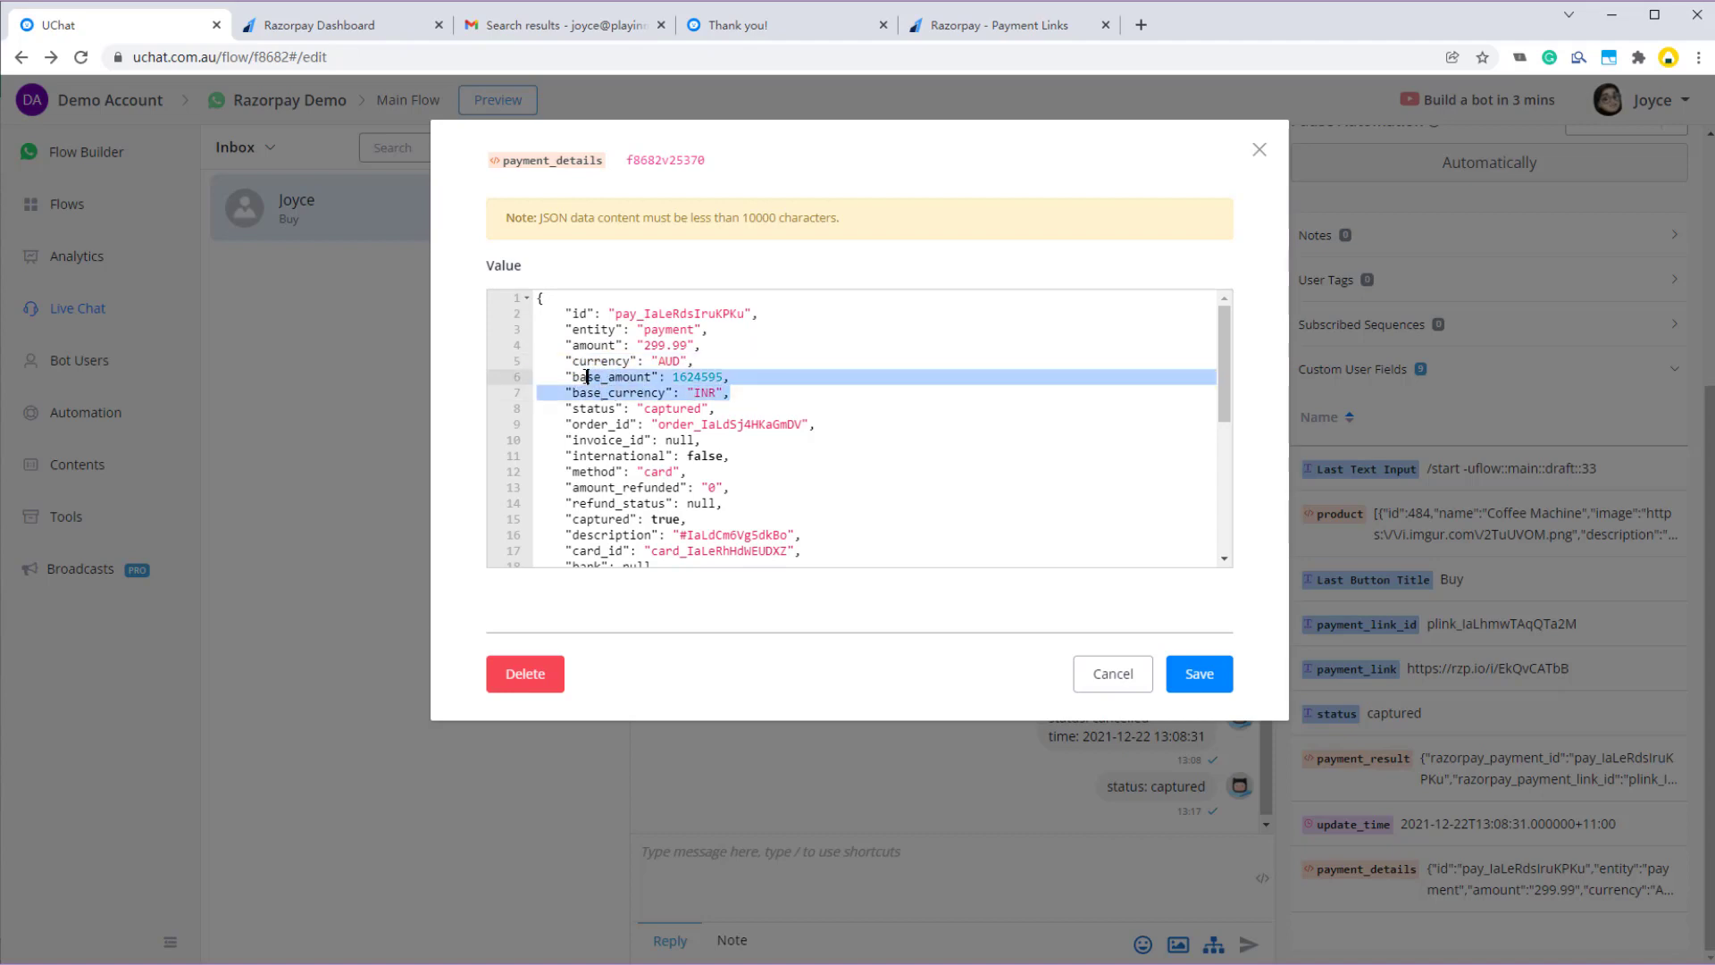
{"action": "left_click", "coordinate": [637, 424]}
- Scroll on to review the amount_refunded and description entries
{"action": "scroll", "coordinate": [634, 417], "scroll_direction": "down", "scroll_amount": 1}
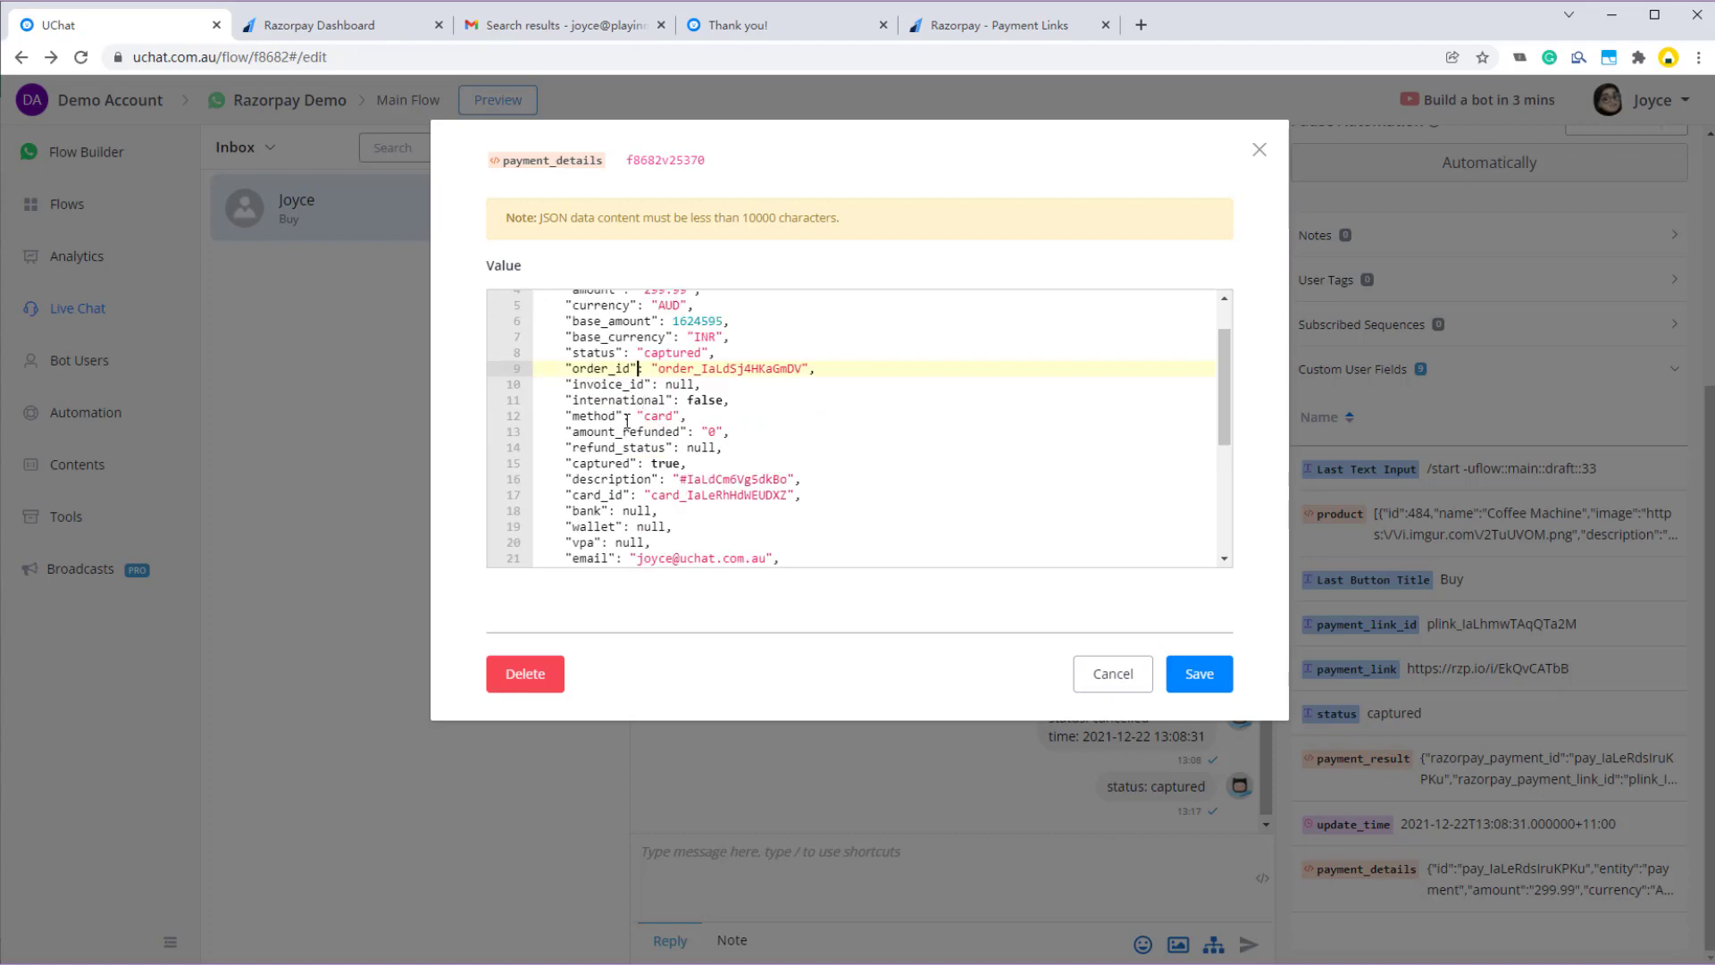
{"action": "scroll", "coordinate": [628, 346], "scroll_direction": "down", "scroll_amount": 1}
{"action": "left_click", "coordinate": [626, 369]}
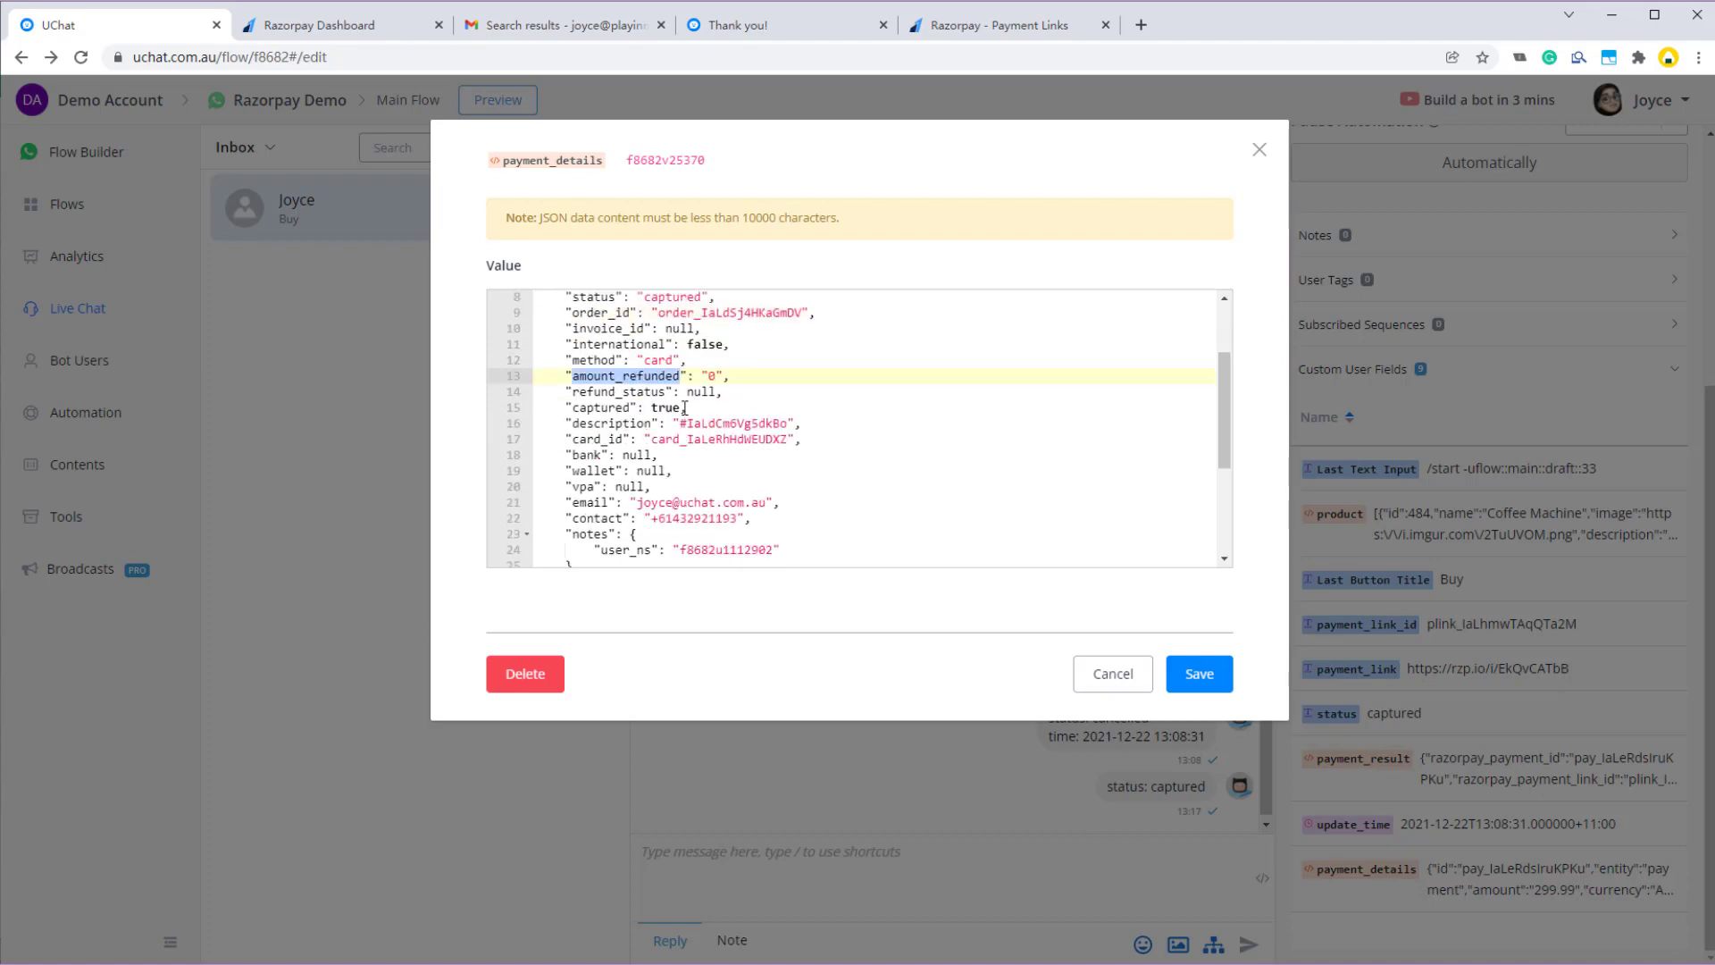
{"action": "scroll", "coordinate": [629, 369], "scroll_direction": "down", "scroll_amount": 1}
{"action": "left_click", "coordinate": [632, 368]}
{"action": "scroll", "coordinate": [623, 424], "scroll_direction": "down", "scroll_amount": 1}
- Point out the user_ns note value and the created_at timestamp
{"action": "left_click_drag", "start_coordinate": [602, 437], "coordinate": [775, 437]}
{"action": "left_click", "coordinate": [725, 437]}
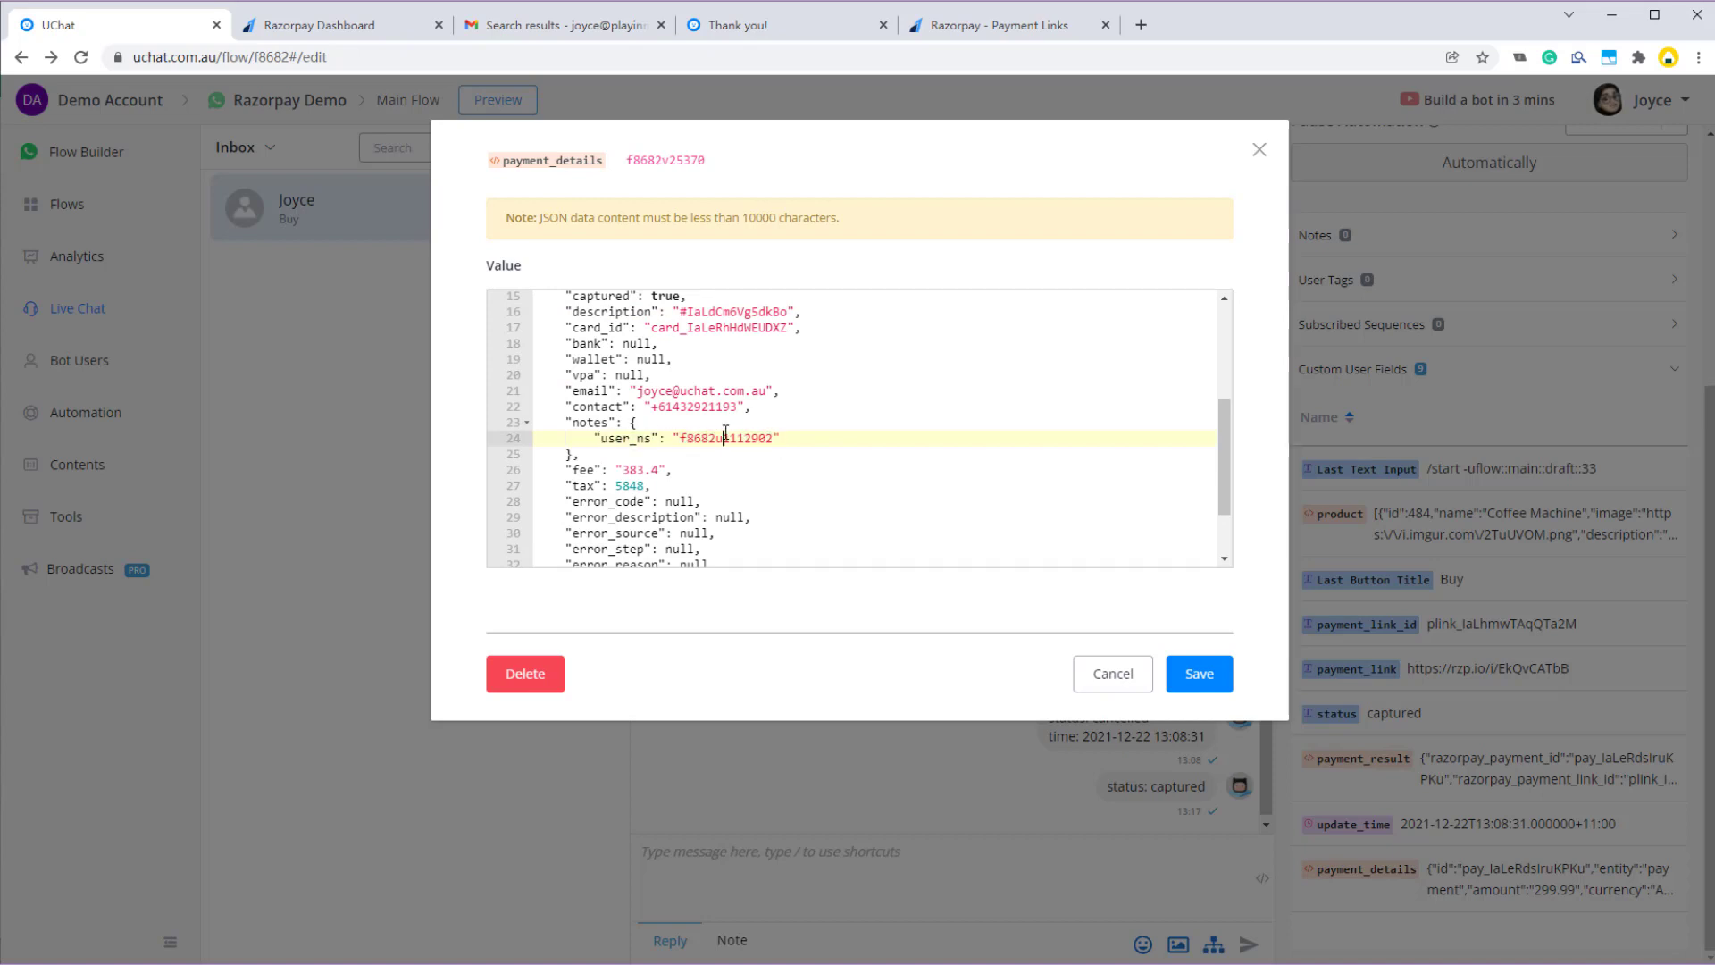
{"action": "double_click", "coordinate": [732, 437]}
{"action": "left_click", "coordinate": [745, 437]}
{"action": "scroll", "coordinate": [721, 430], "scroll_direction": "down", "scroll_amount": 2}
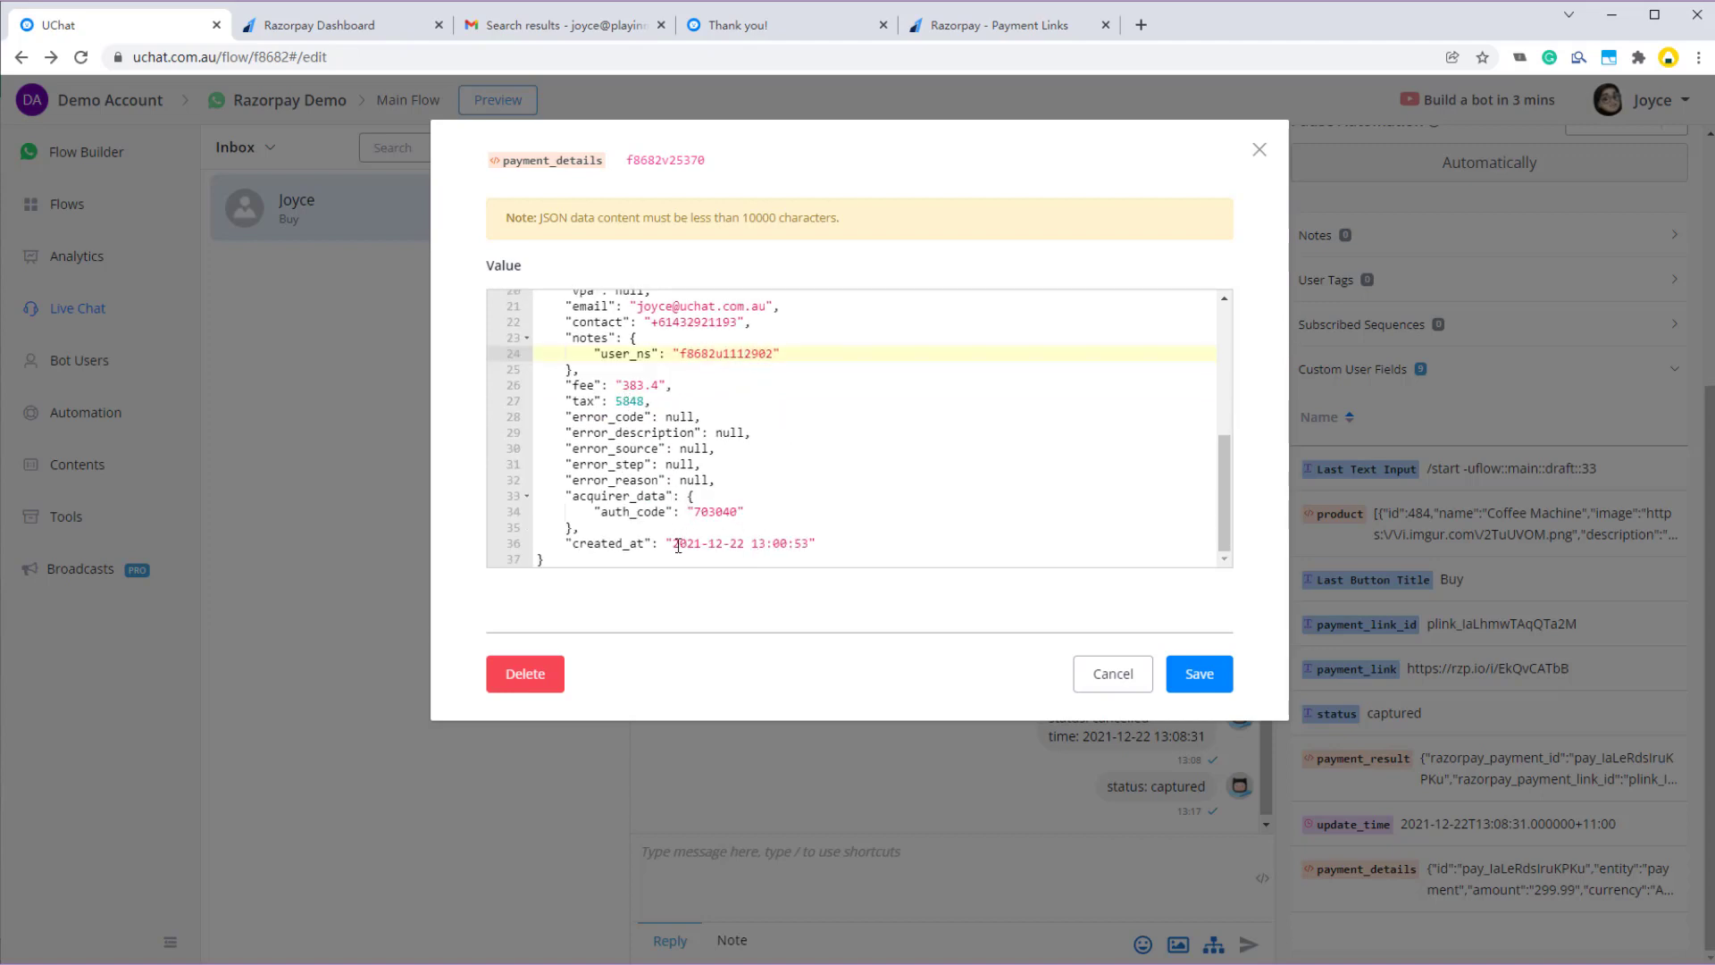
{"action": "left_click_drag", "start_coordinate": [678, 545], "coordinate": [876, 543]}
{"action": "left_click", "coordinate": [920, 545]}
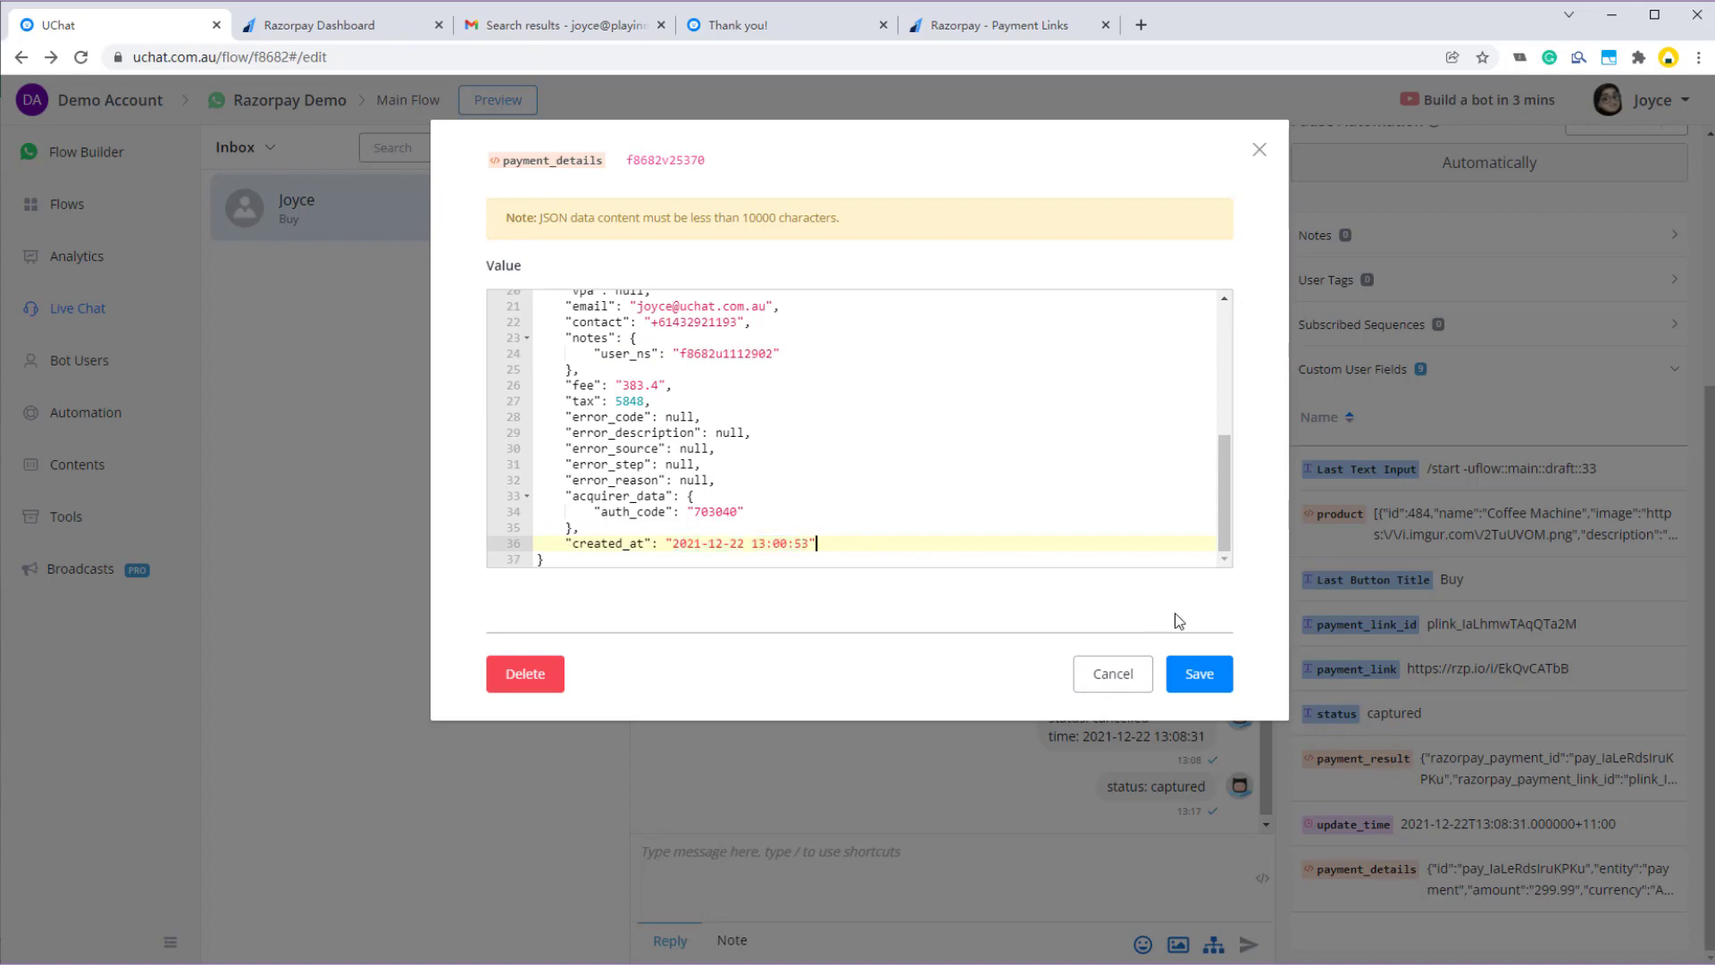
- Save the payment_details field and return to the flow builder with all nodes in view
{"action": "left_click", "coordinate": [1197, 677]}
{"action": "left_click", "coordinate": [105, 165]}
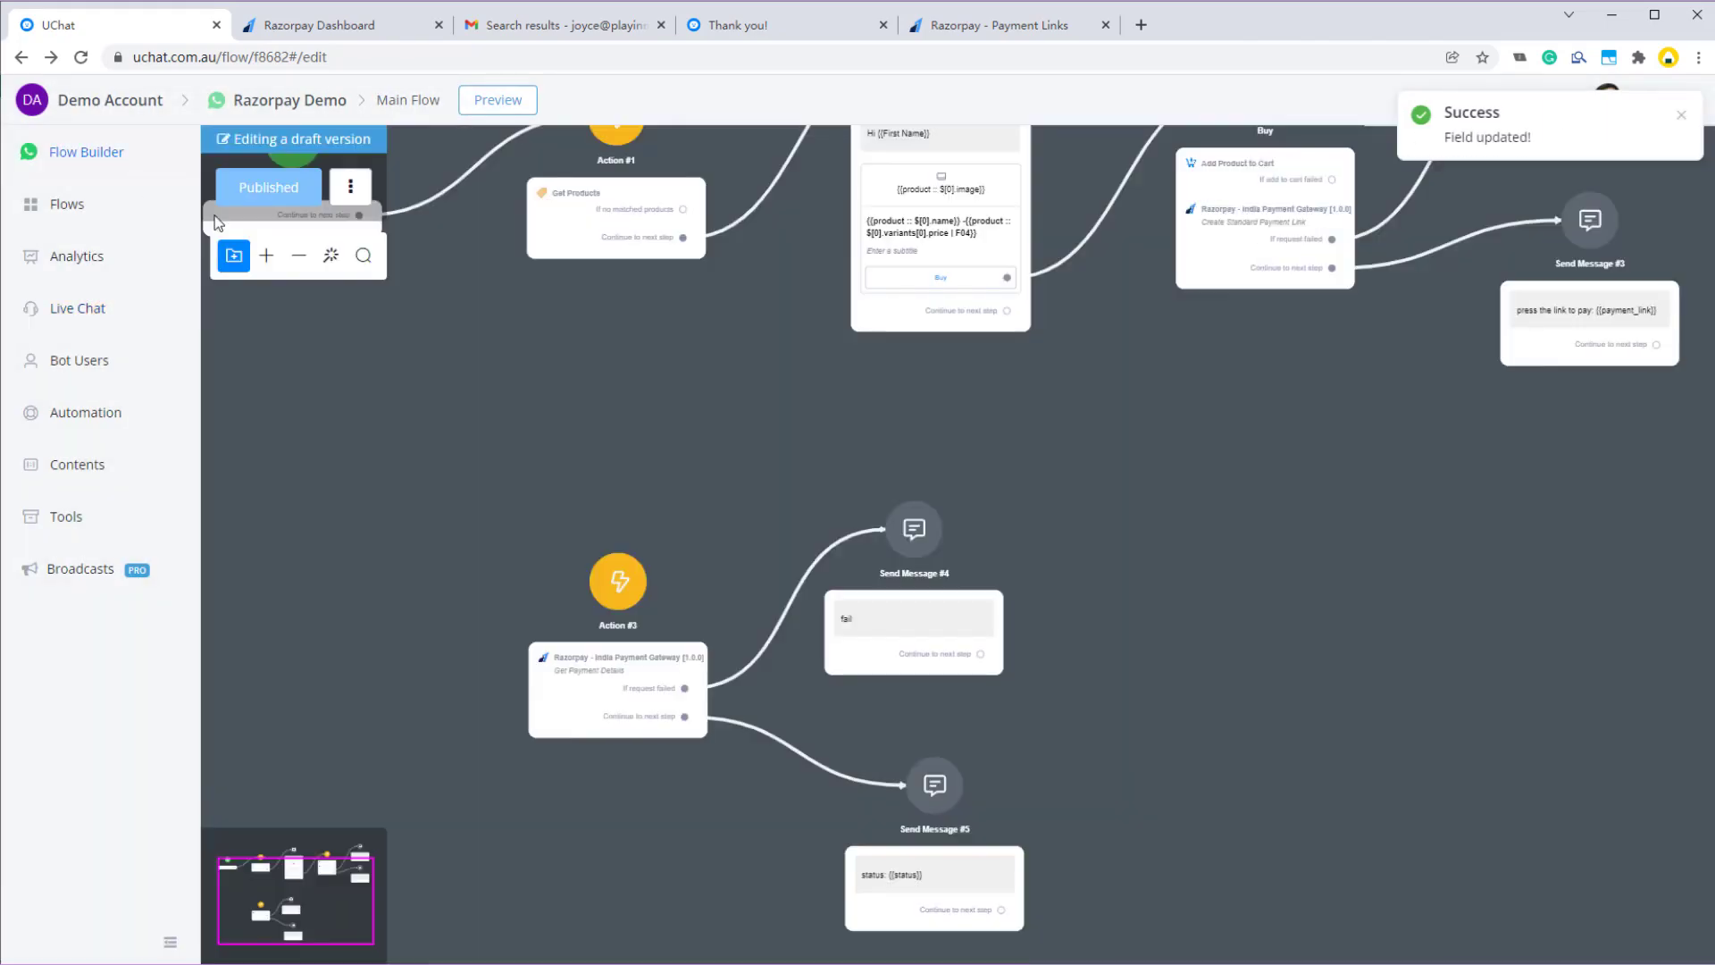
{"action": "scroll", "coordinate": [838, 443], "scroll_direction": "down", "scroll_amount": 2}
{"action": "left_click_drag", "start_coordinate": [1137, 429], "coordinate": [1137, 531]}
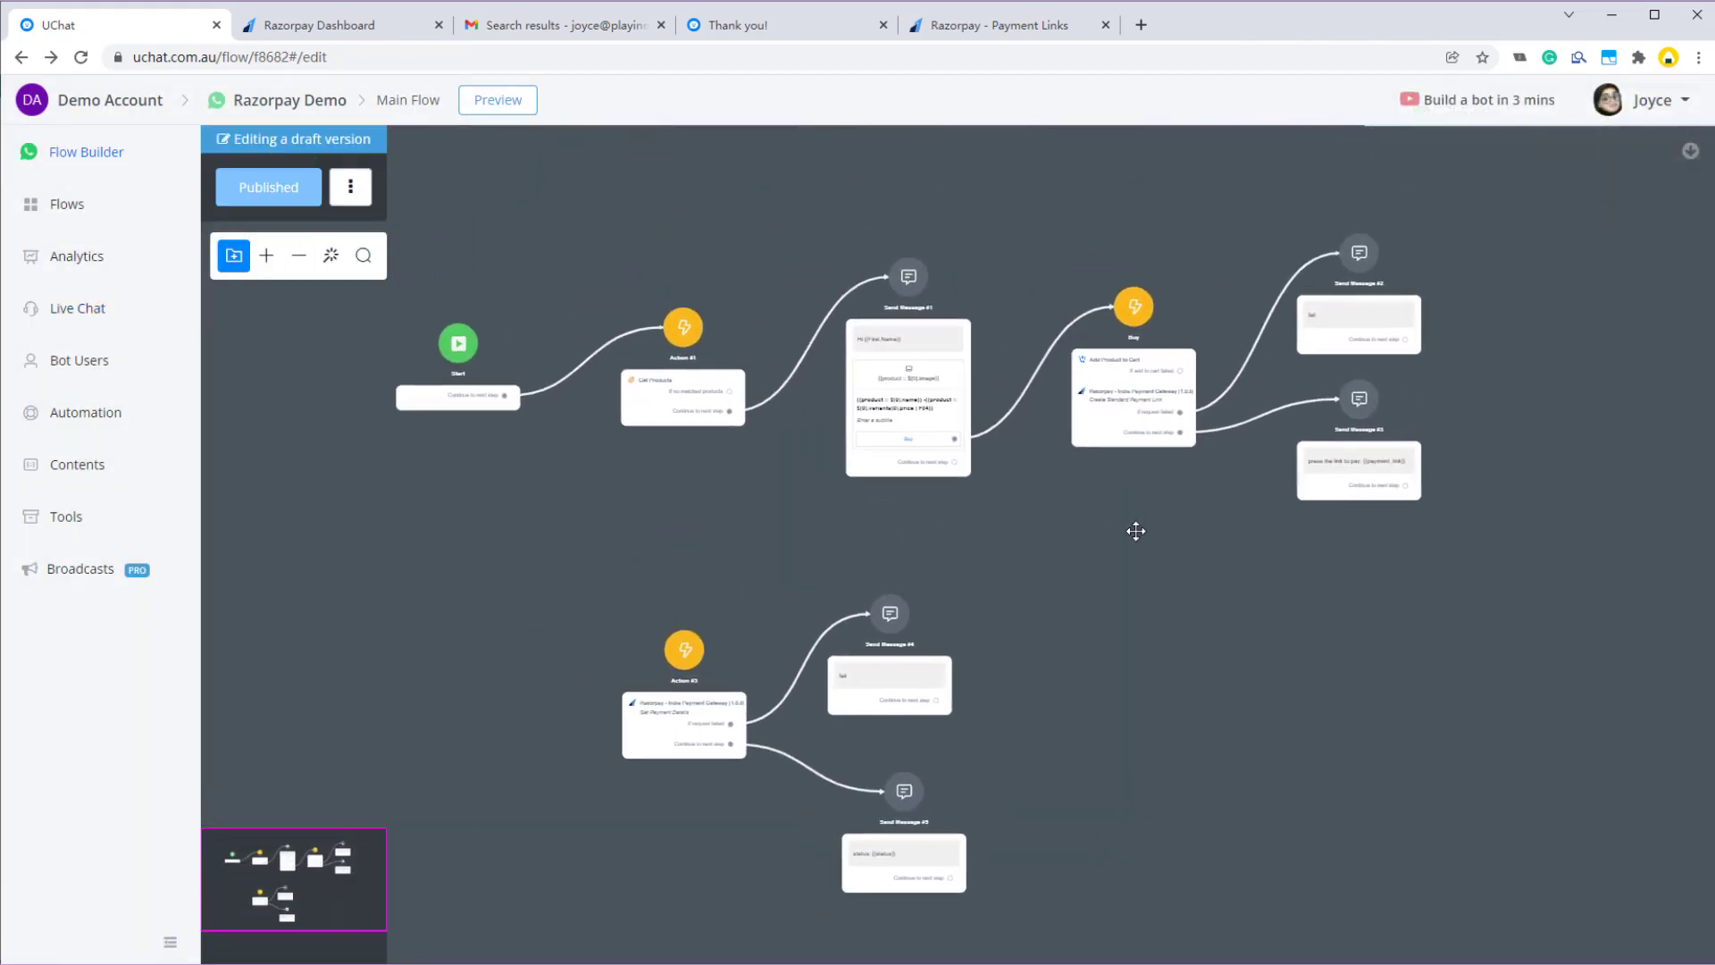